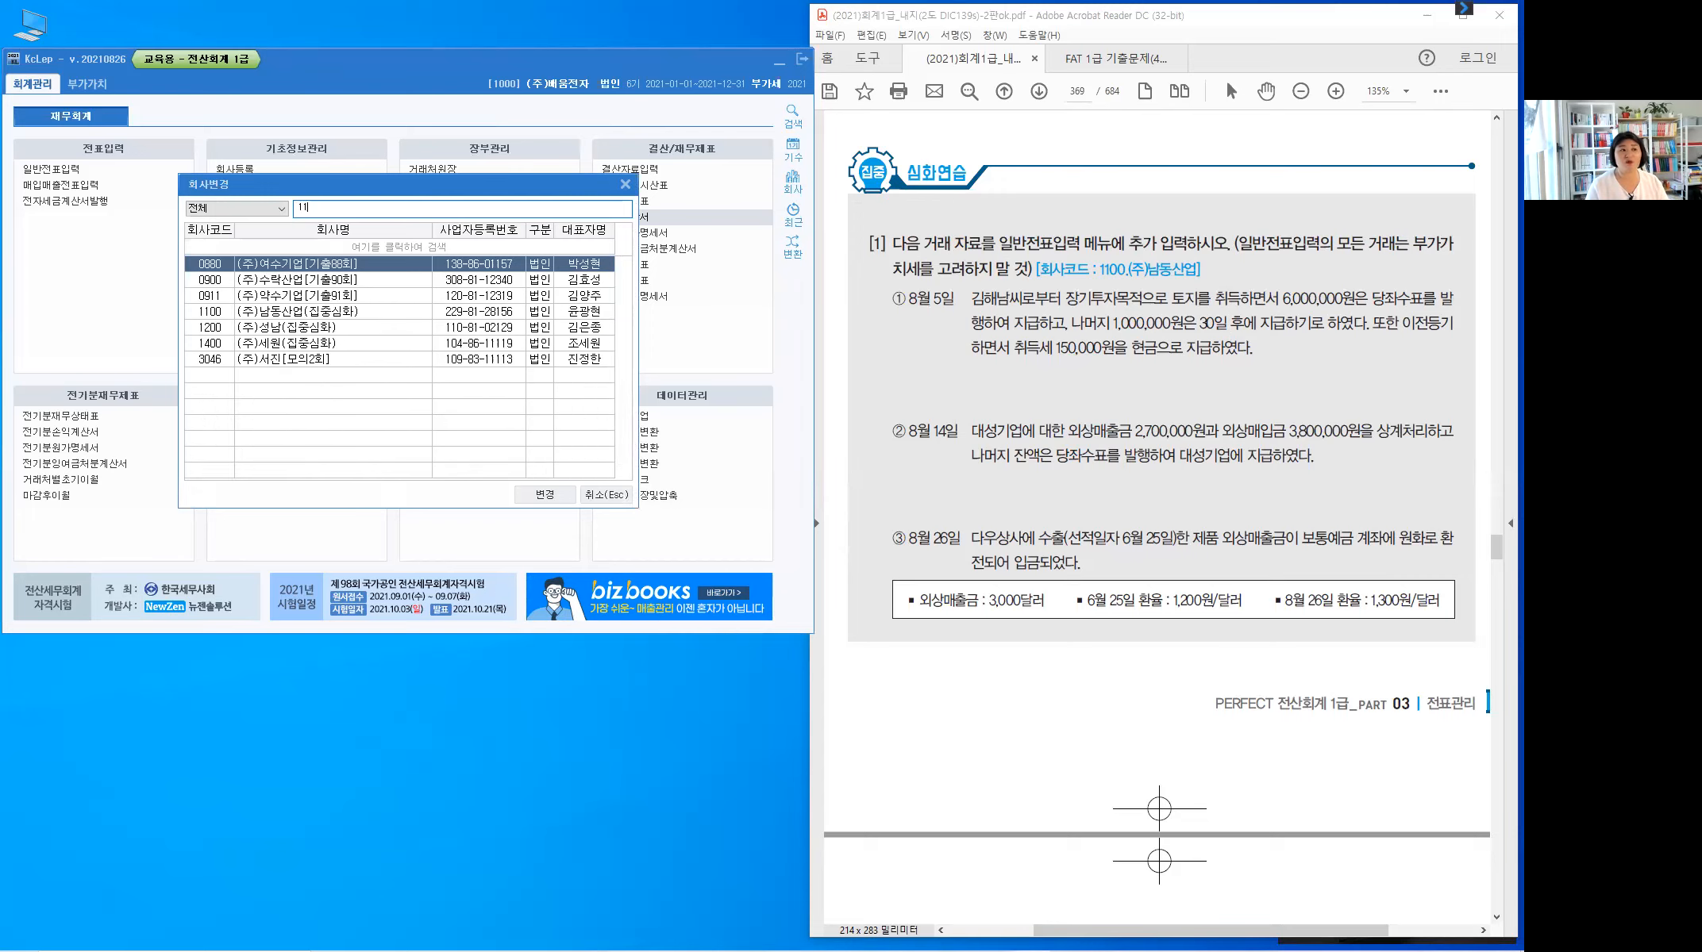
- Switch the working company to code 1100, (주)남동산업
{"action": "type", "text": "1100"}
{"action": "key", "text": "Return"}
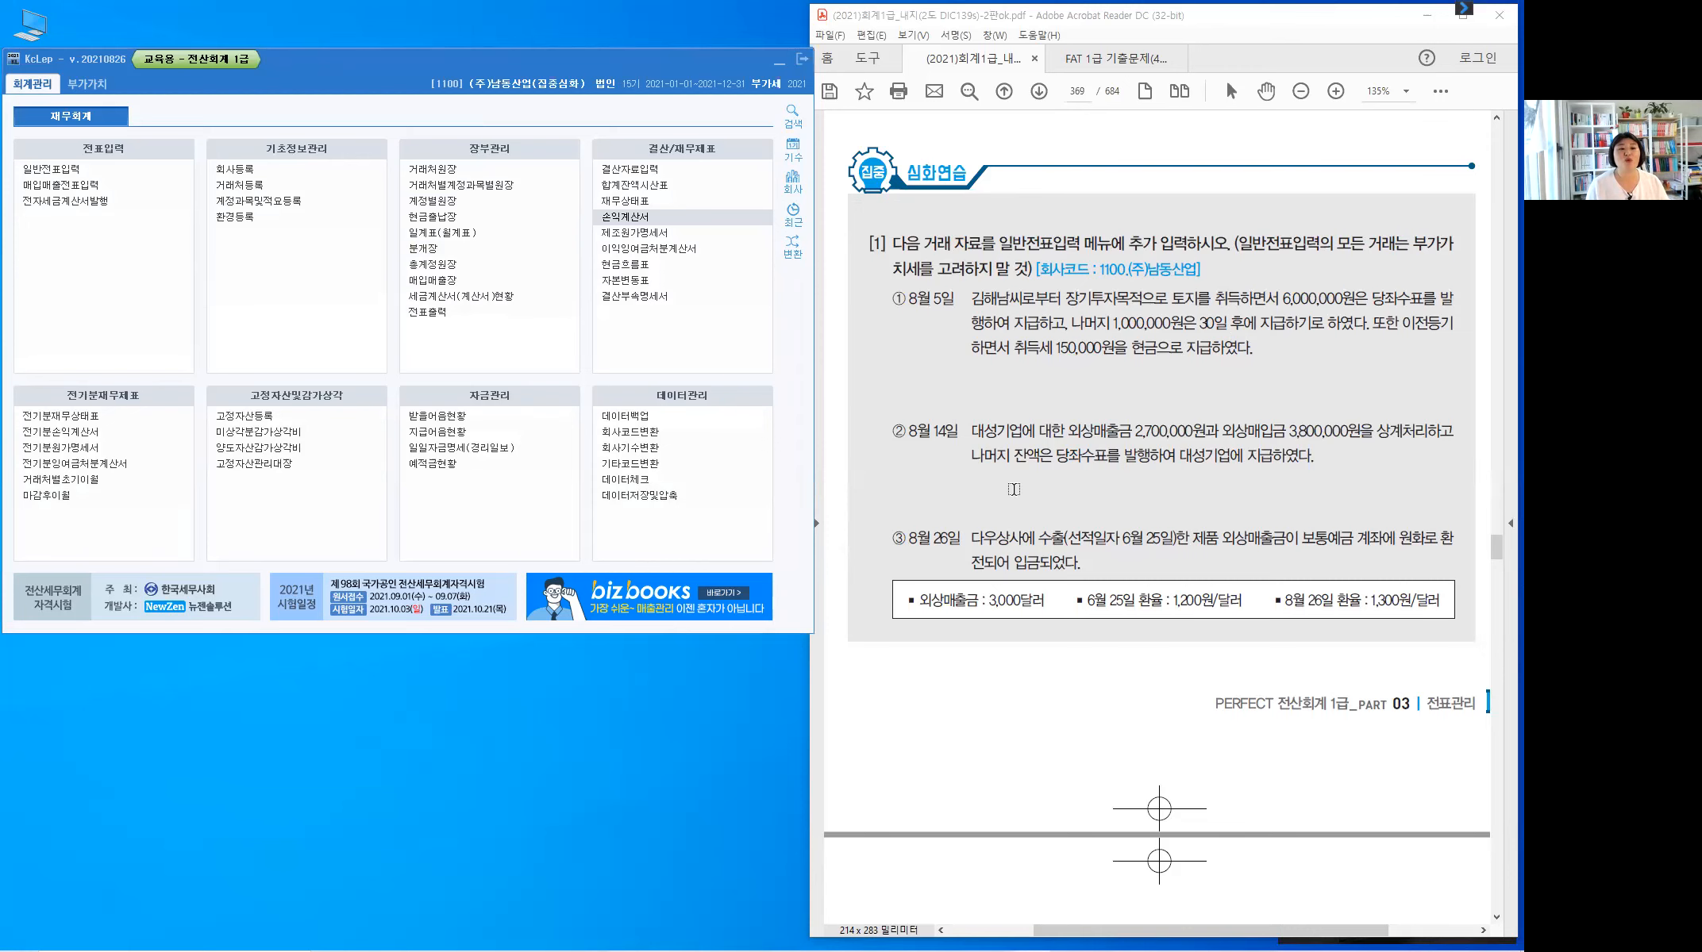
- Read through the transactions of problem [1] in the exercise PDF and highlight 일반전표입력 in its instructions
{"action": "scroll", "coordinate": [1013, 489], "scroll_direction": "down", "scroll_amount": 3}
{"action": "scroll", "coordinate": [1014, 489], "scroll_direction": "down", "scroll_amount": 8}
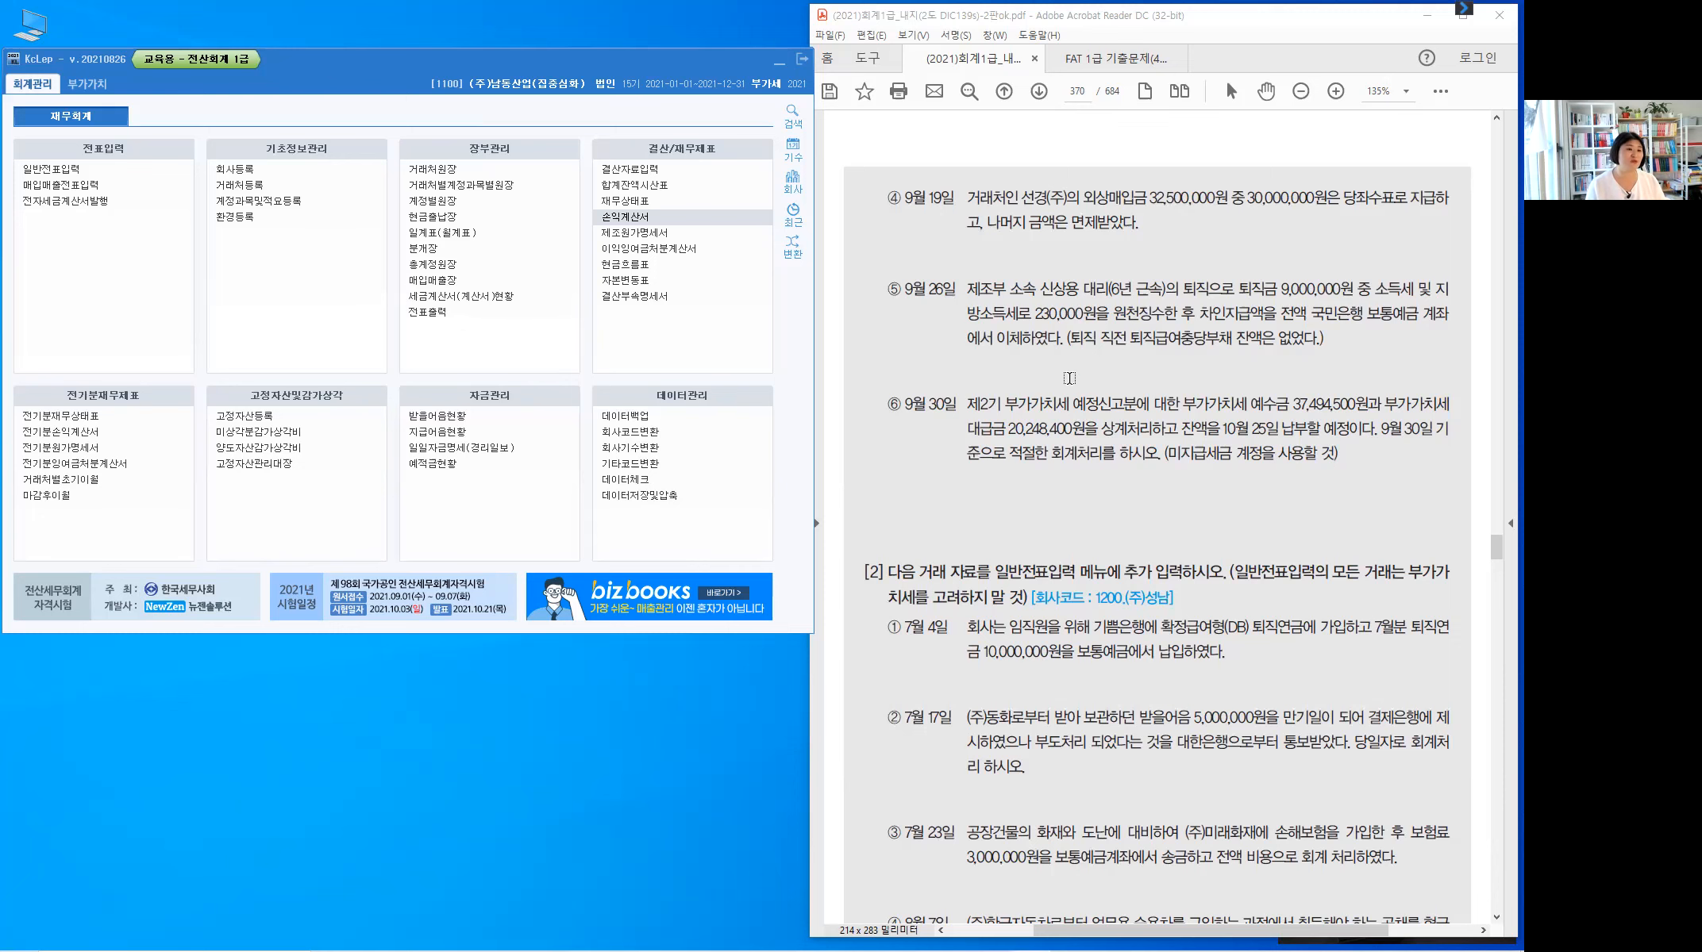
{"action": "scroll", "coordinate": [1069, 378], "scroll_direction": "up", "scroll_amount": 5}
{"action": "scroll", "coordinate": [1069, 378], "scroll_direction": "up", "scroll_amount": 3}
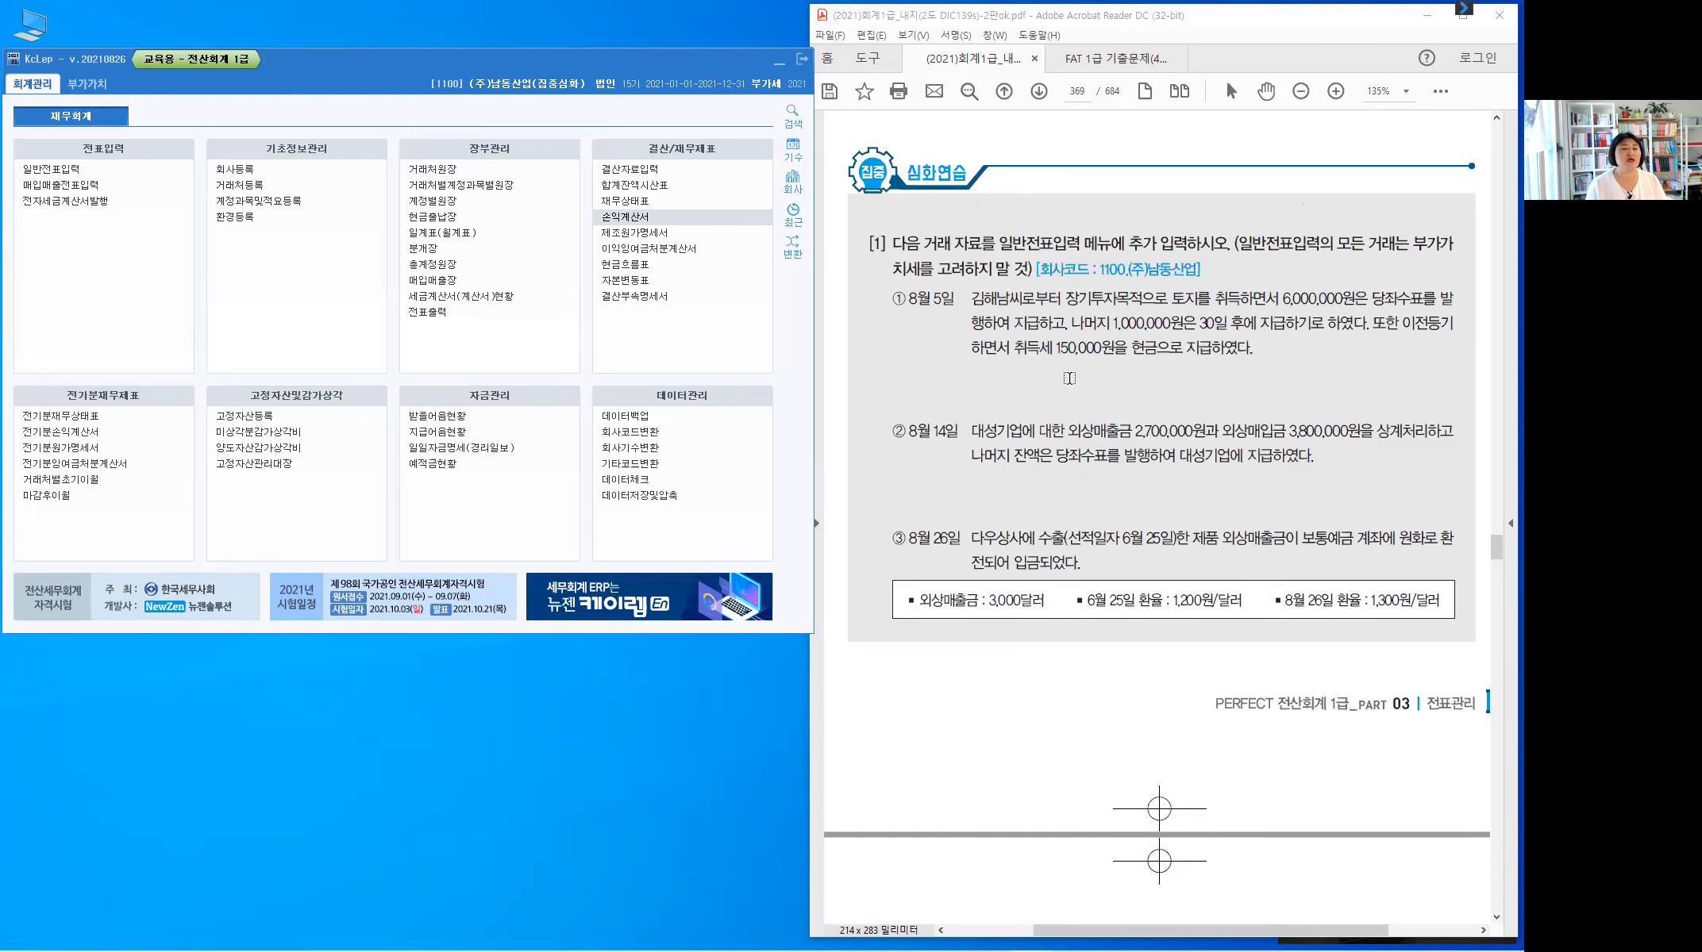
{"action": "scroll", "coordinate": [940, 191], "scroll_direction": "down", "scroll_amount": 1}
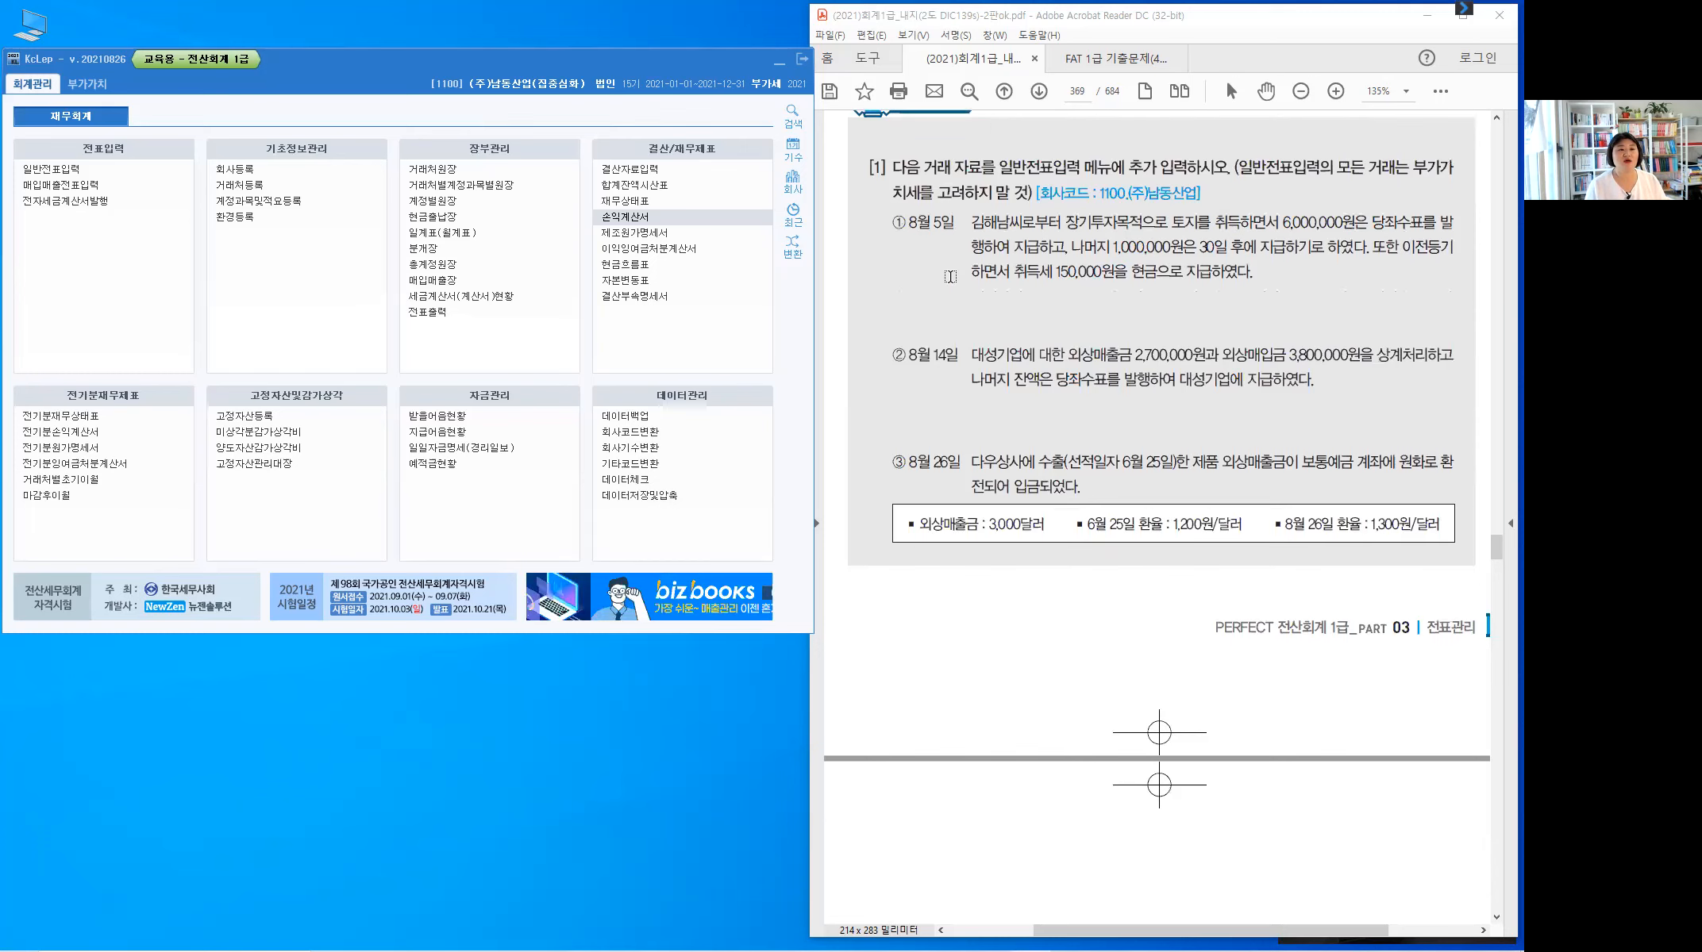
{"action": "scroll", "coordinate": [993, 344], "scroll_direction": "up", "scroll_amount": 1}
{"action": "scroll", "coordinate": [993, 345], "scroll_direction": "up", "scroll_amount": 1}
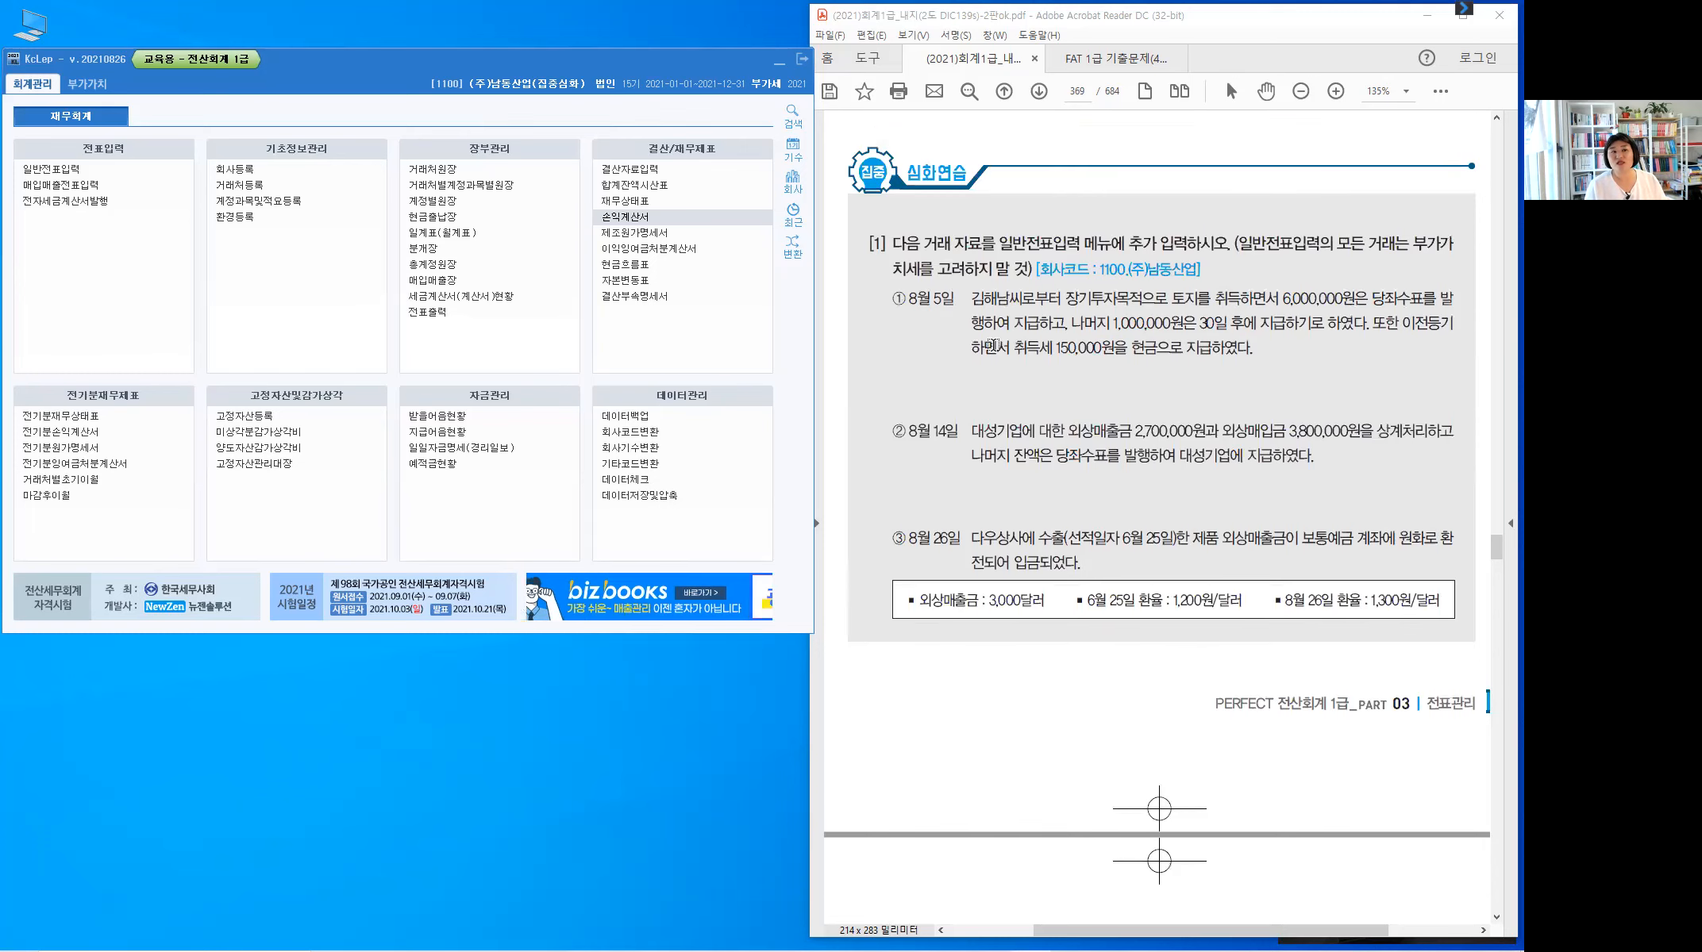
{"action": "scroll", "coordinate": [912, 334], "scroll_direction": "up", "scroll_amount": 1}
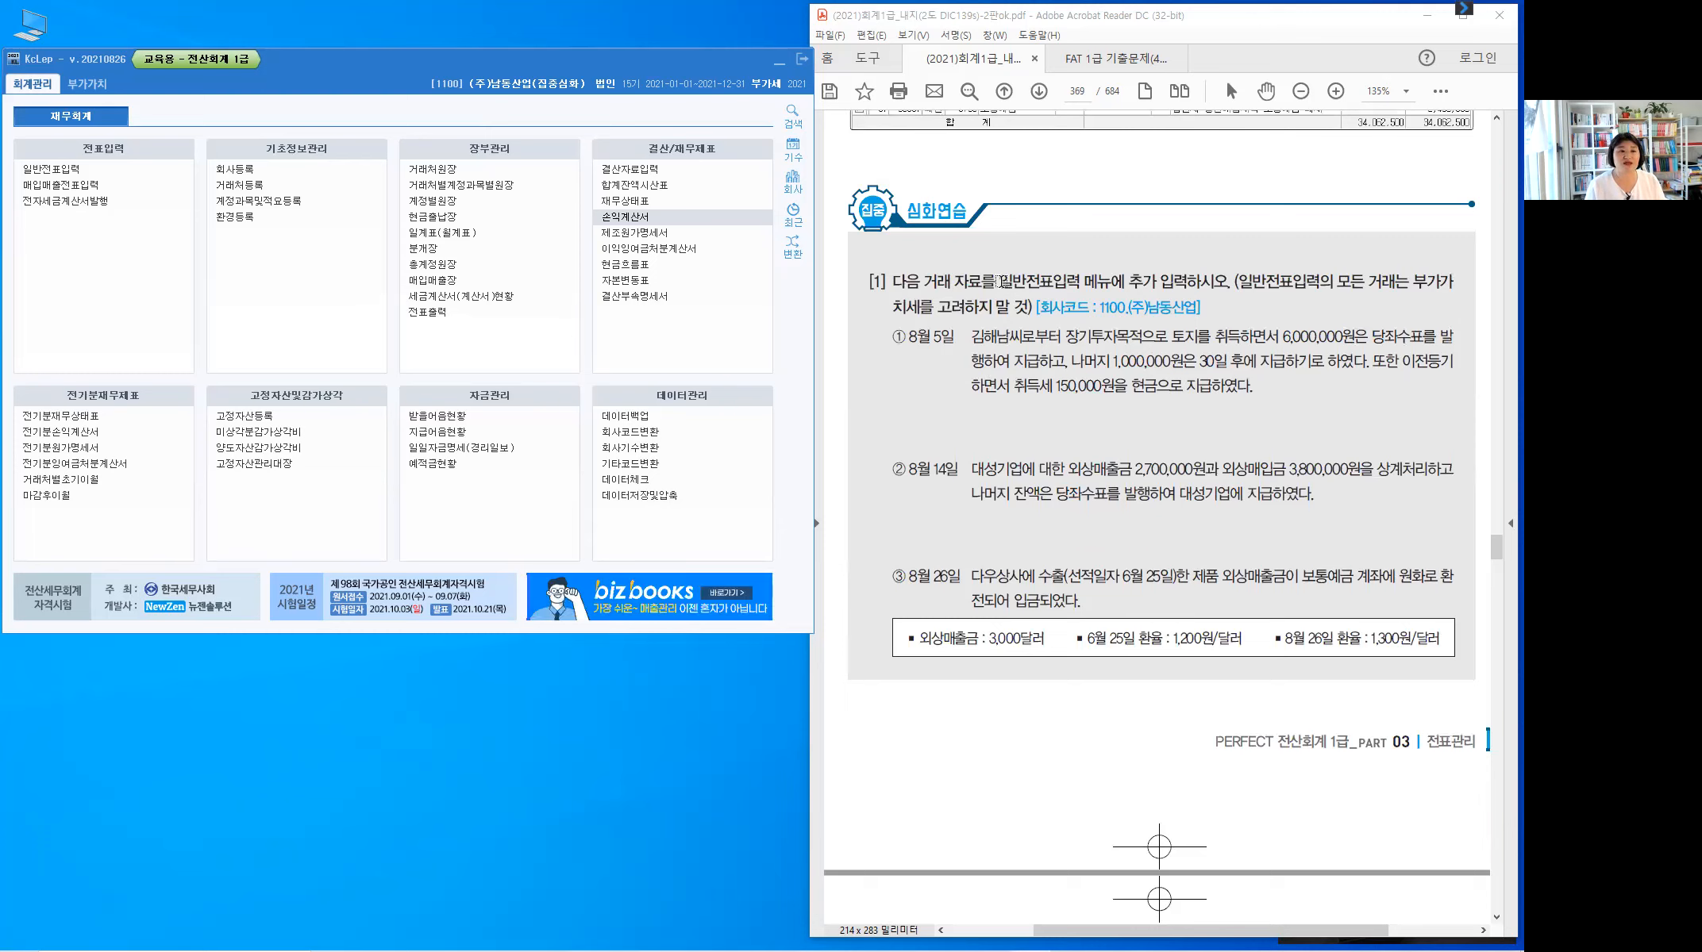
{"action": "left_click_drag", "start_coordinate": [998, 282], "coordinate": [1081, 287]}
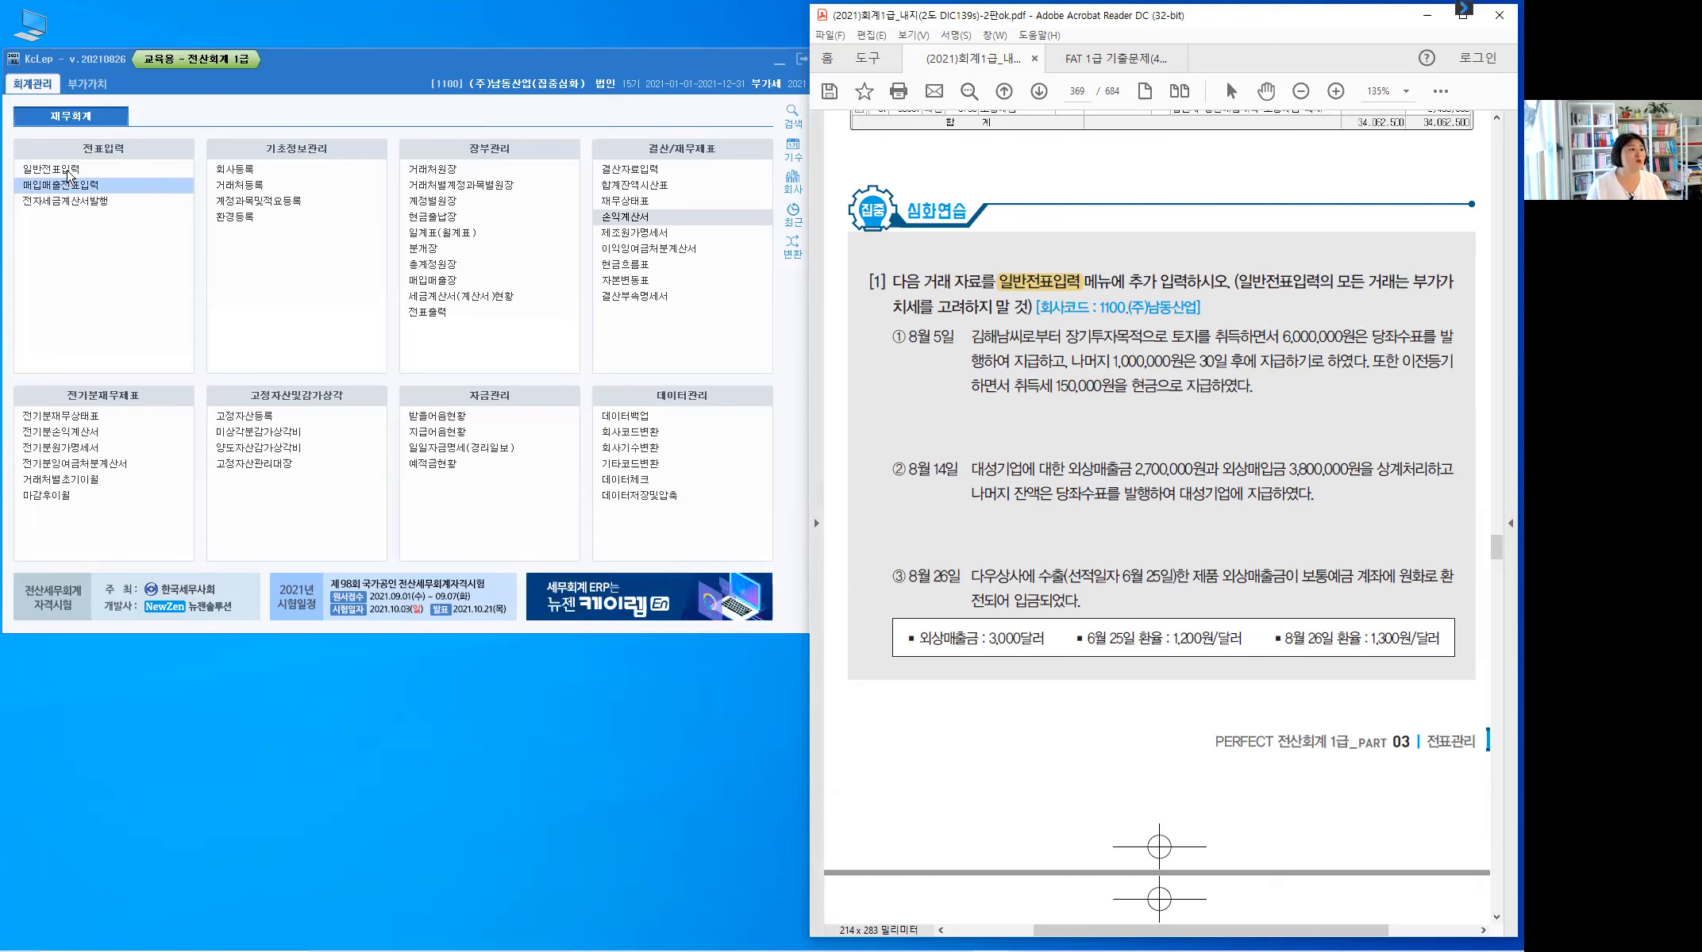
- Open 일반전표입력 and set the voucher date to month 8, day 5 of 2021
{"action": "left_click", "coordinate": [69, 168]}
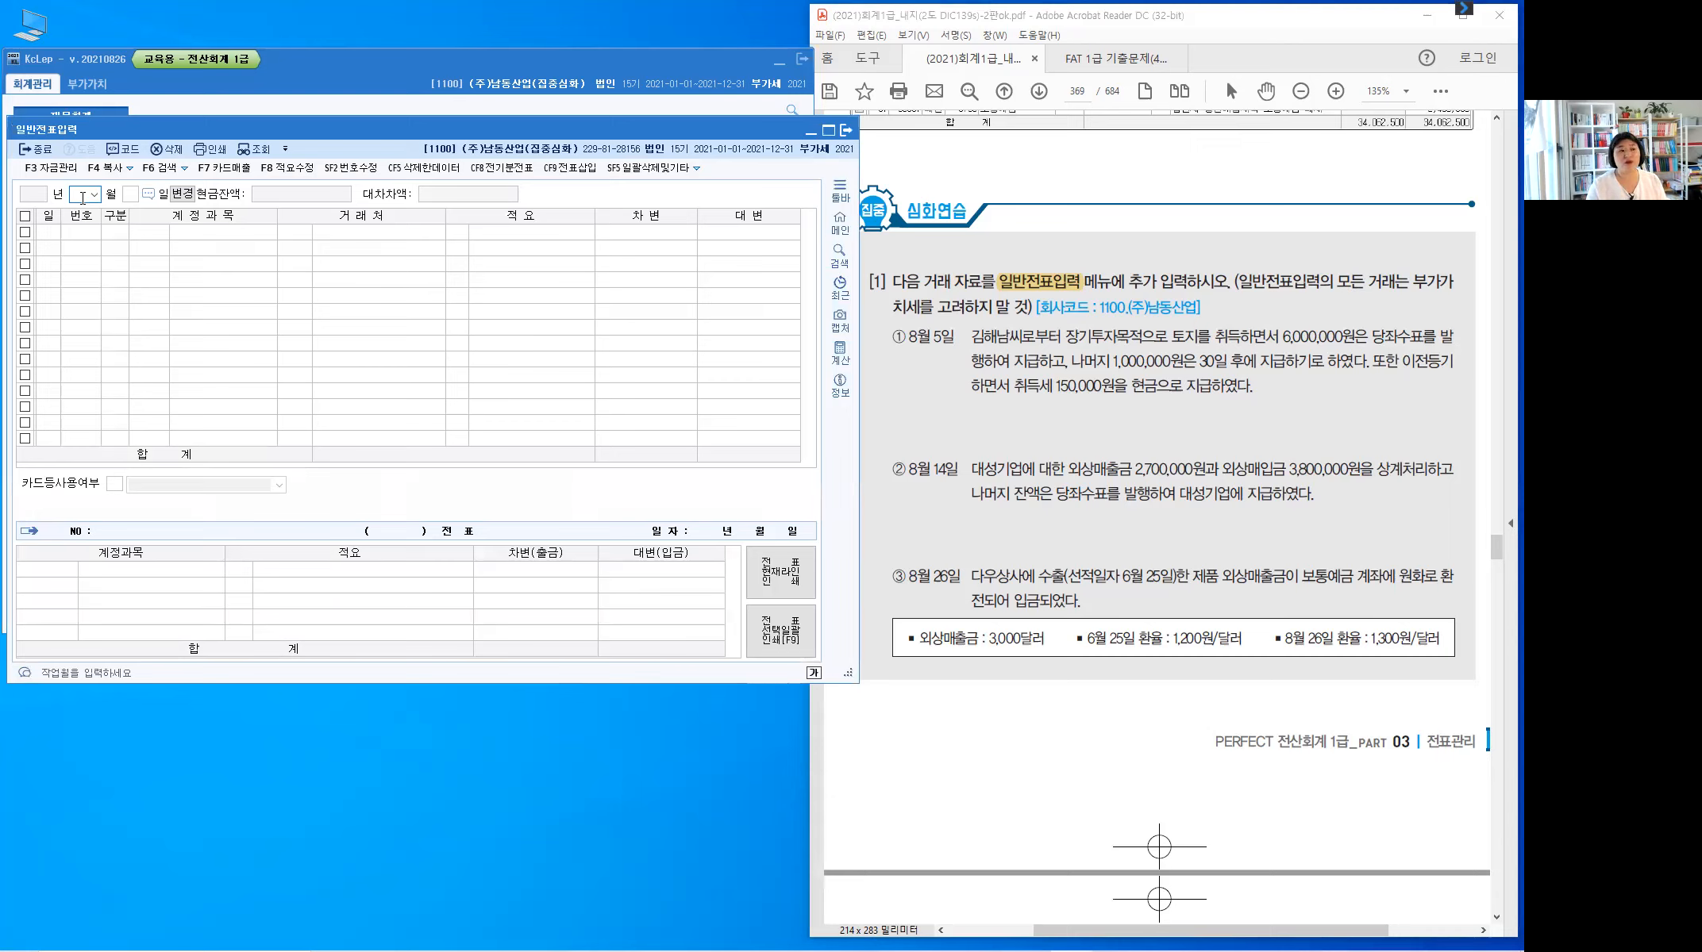
{"action": "type", "text": "8"}
{"action": "key", "text": "Return"}
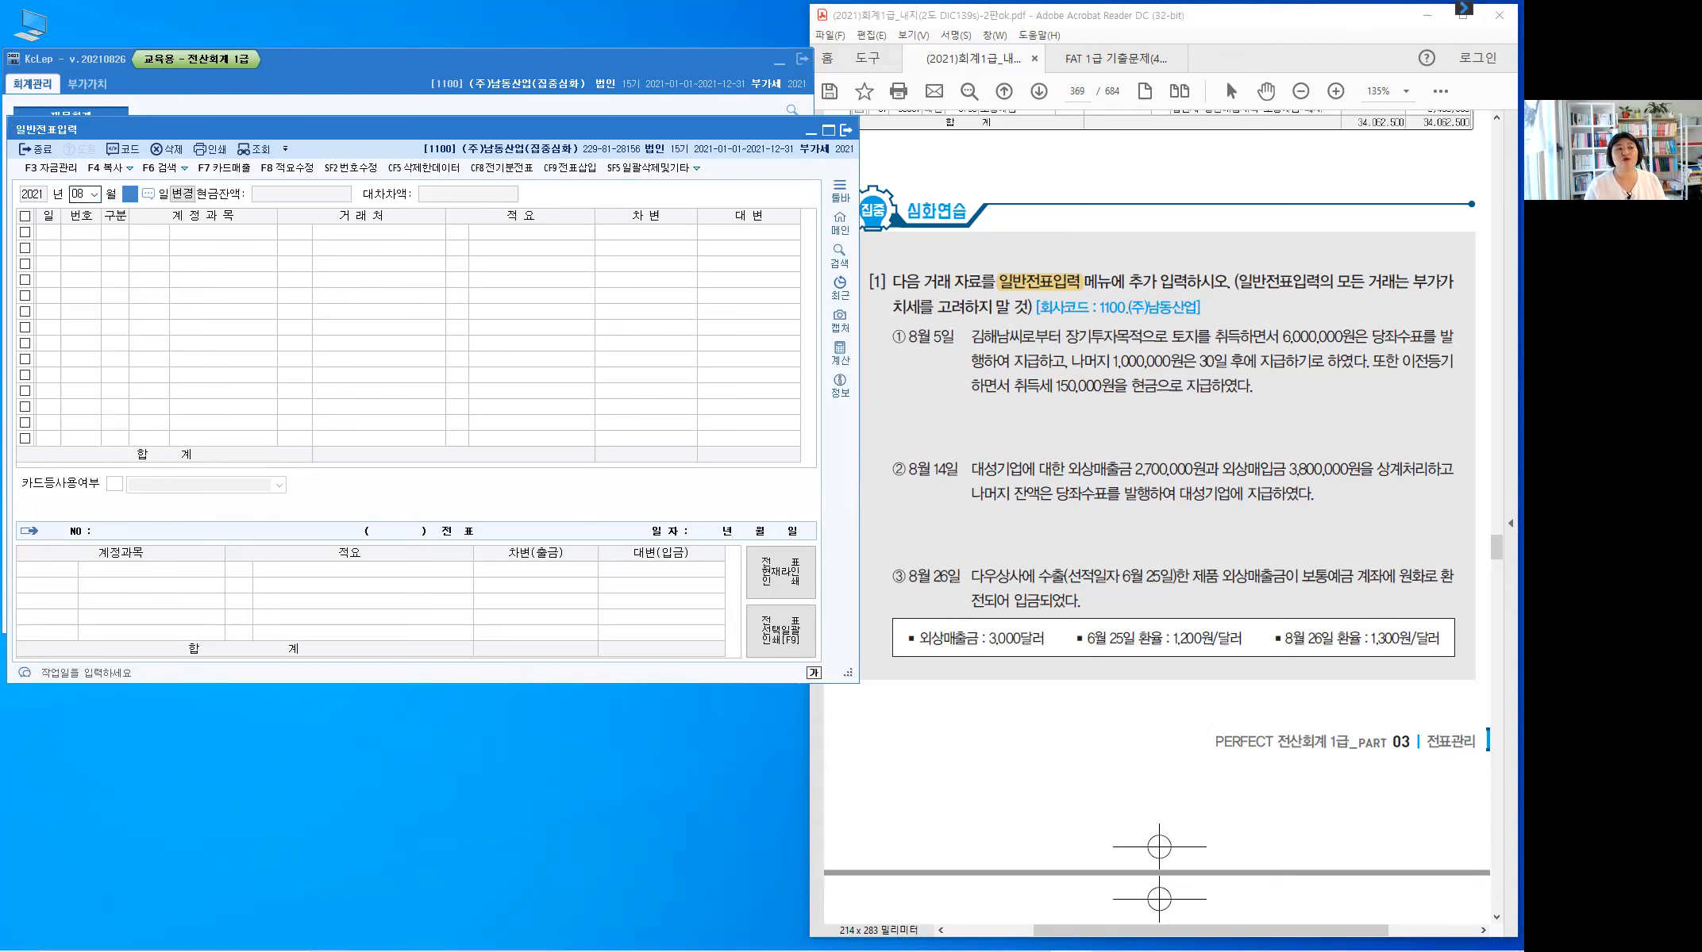
{"action": "key", "text": "Return"}
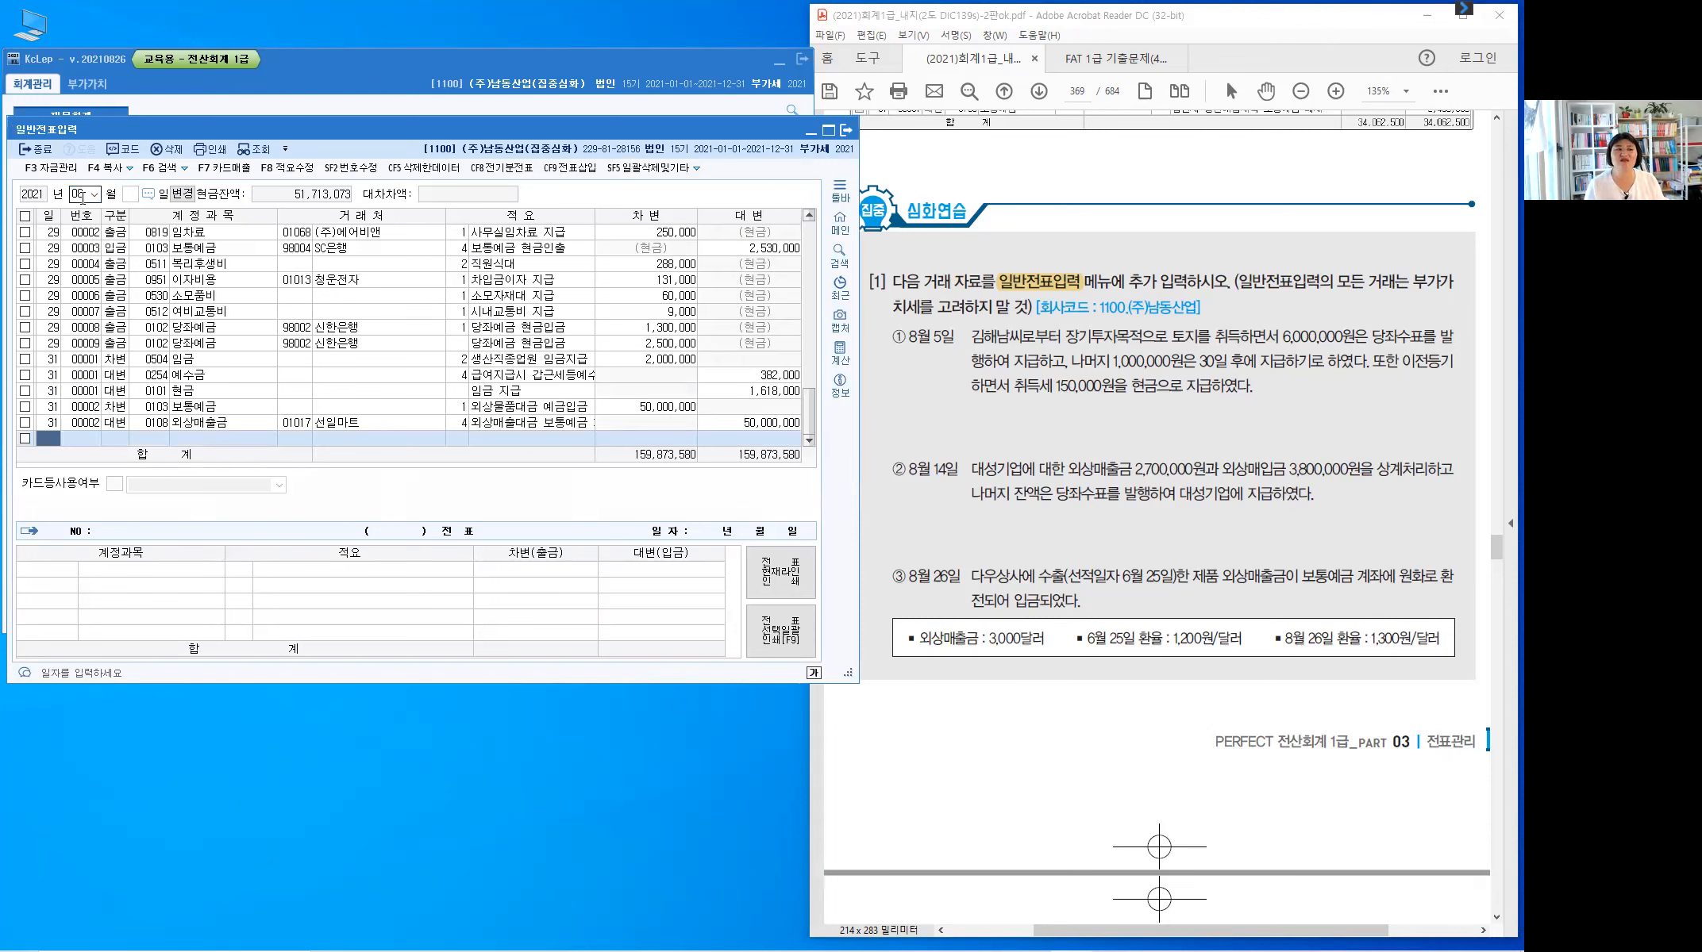
{"action": "left_click", "coordinate": [131, 197]}
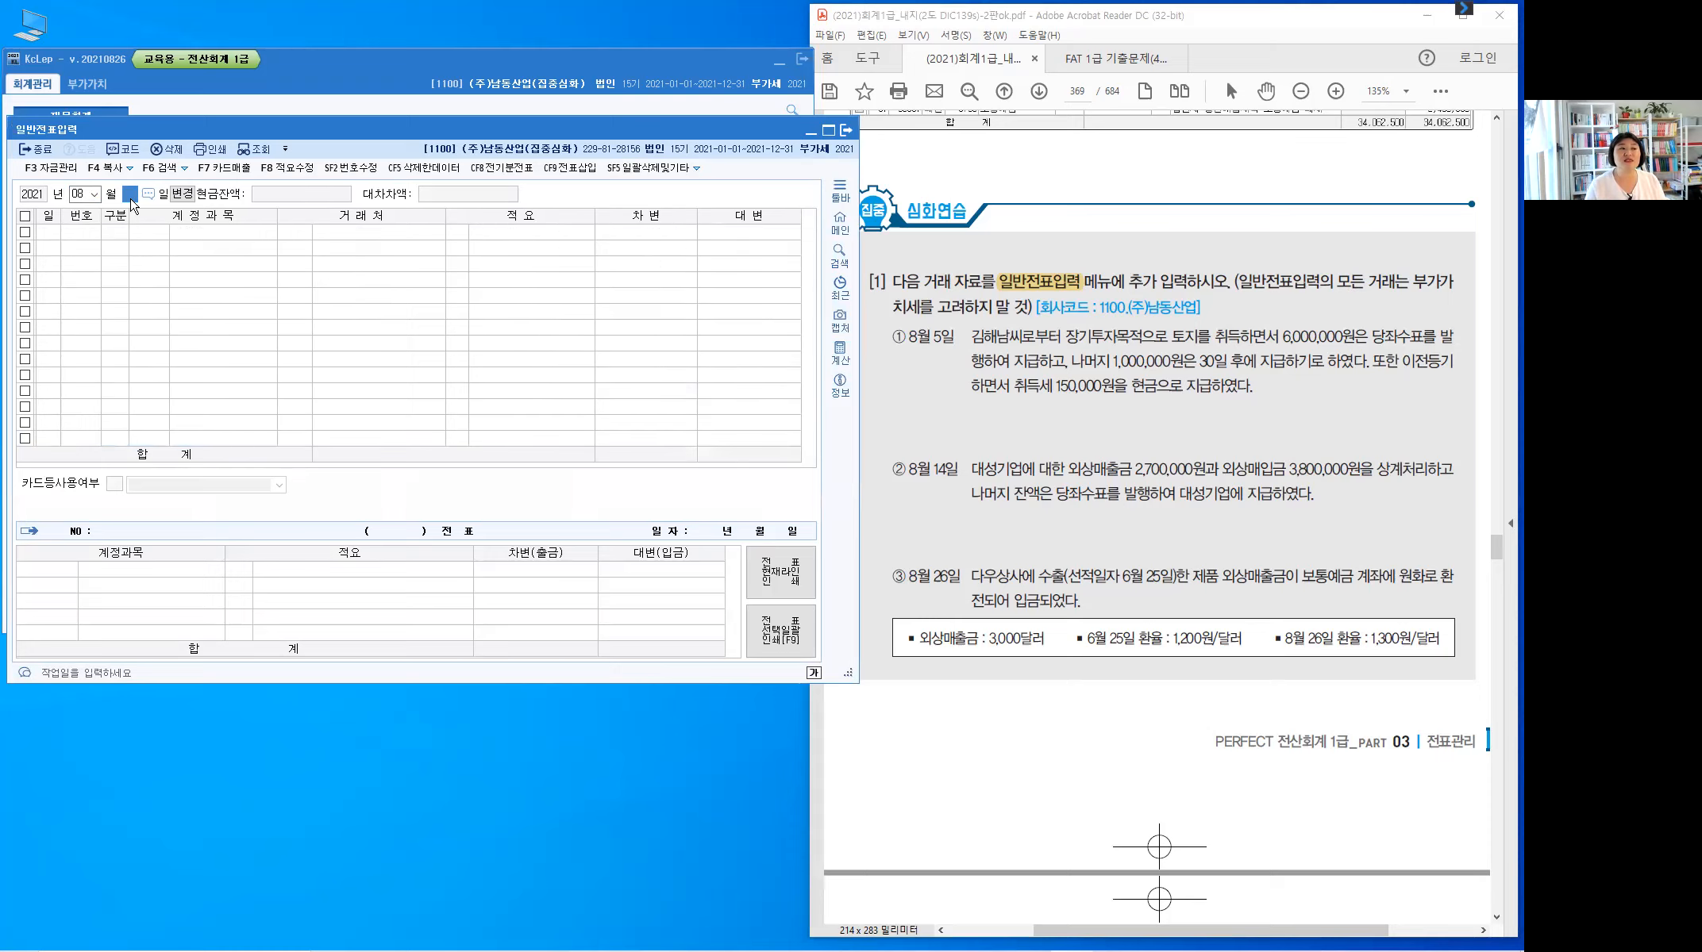
{"action": "type", "text": "5"}
{"action": "key", "text": "Return"}
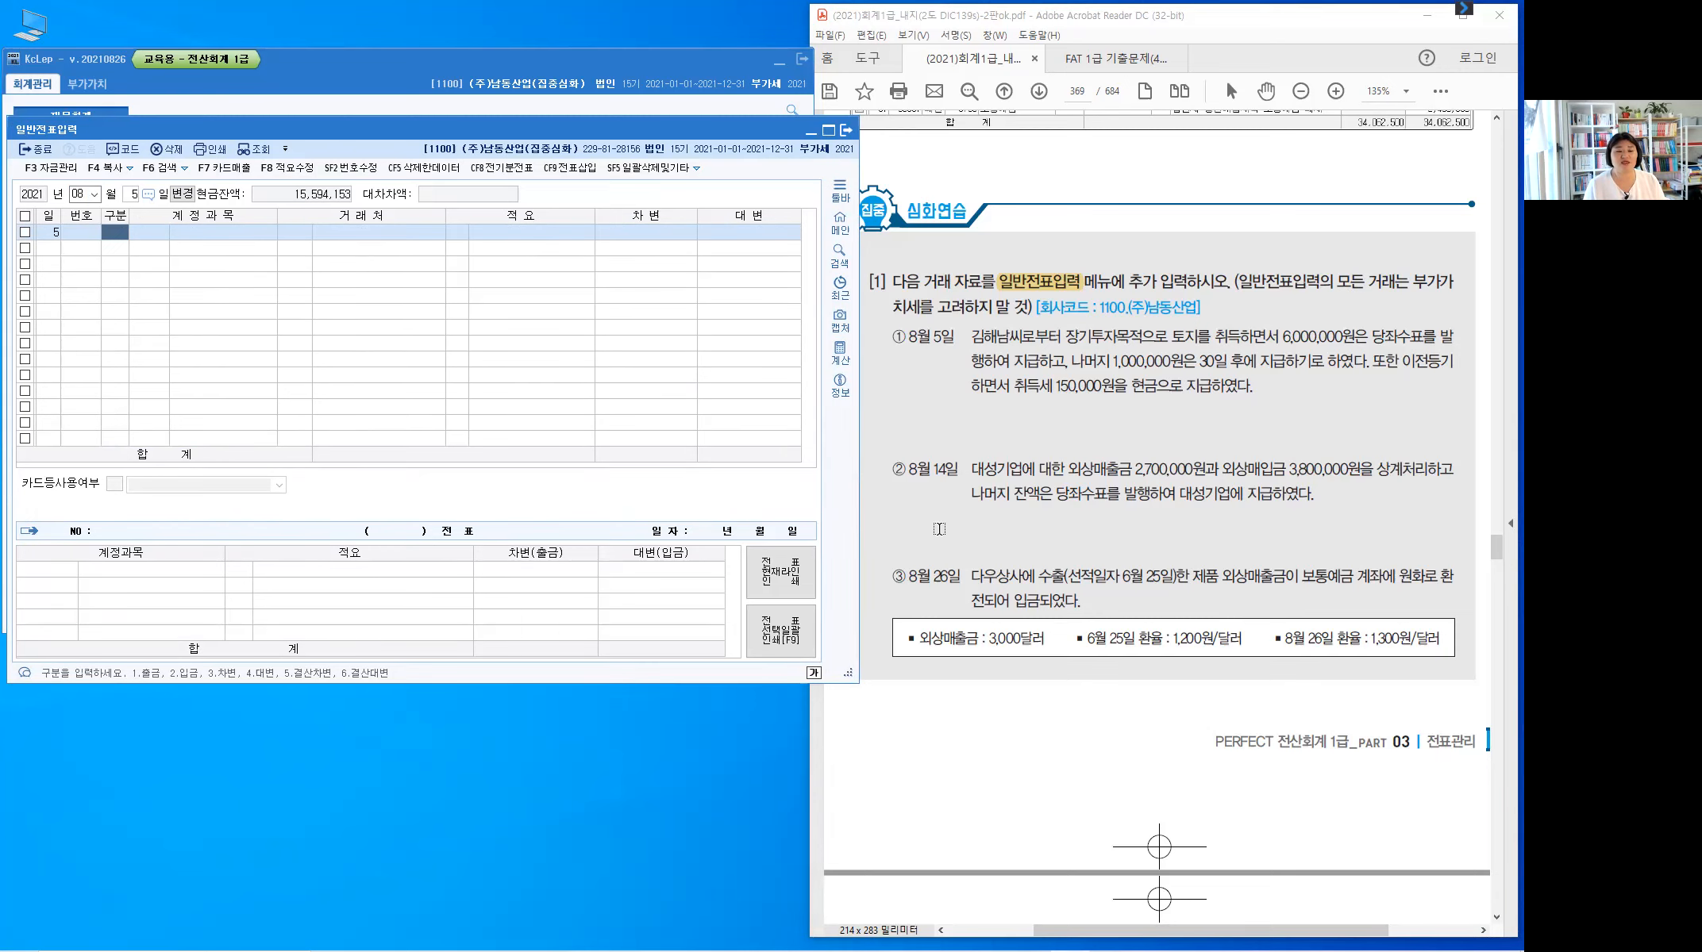
- Highlight the phrase 장기투자목적으로 토지를 in the August 5 transaction of the PDF
{"action": "scroll", "coordinate": [939, 529], "scroll_direction": "down", "scroll_amount": 1}
{"action": "scroll", "coordinate": [979, 616], "scroll_direction": "down", "scroll_amount": 1}
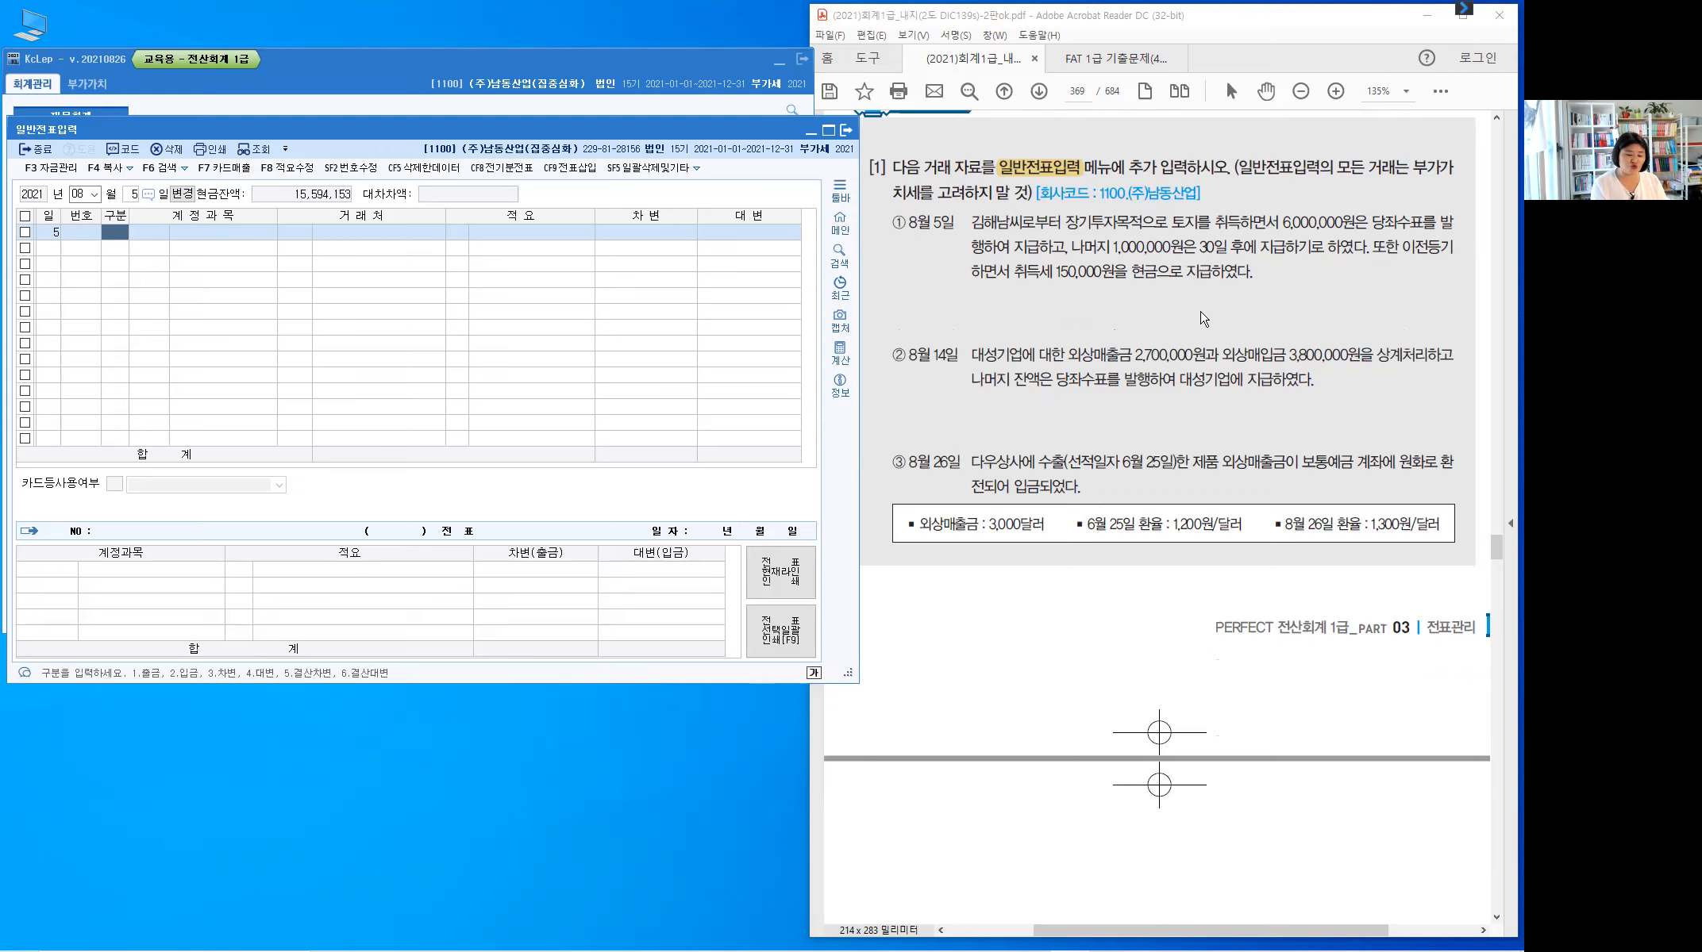
{"action": "left_click_drag", "start_coordinate": [1065, 222], "coordinate": [1212, 224]}
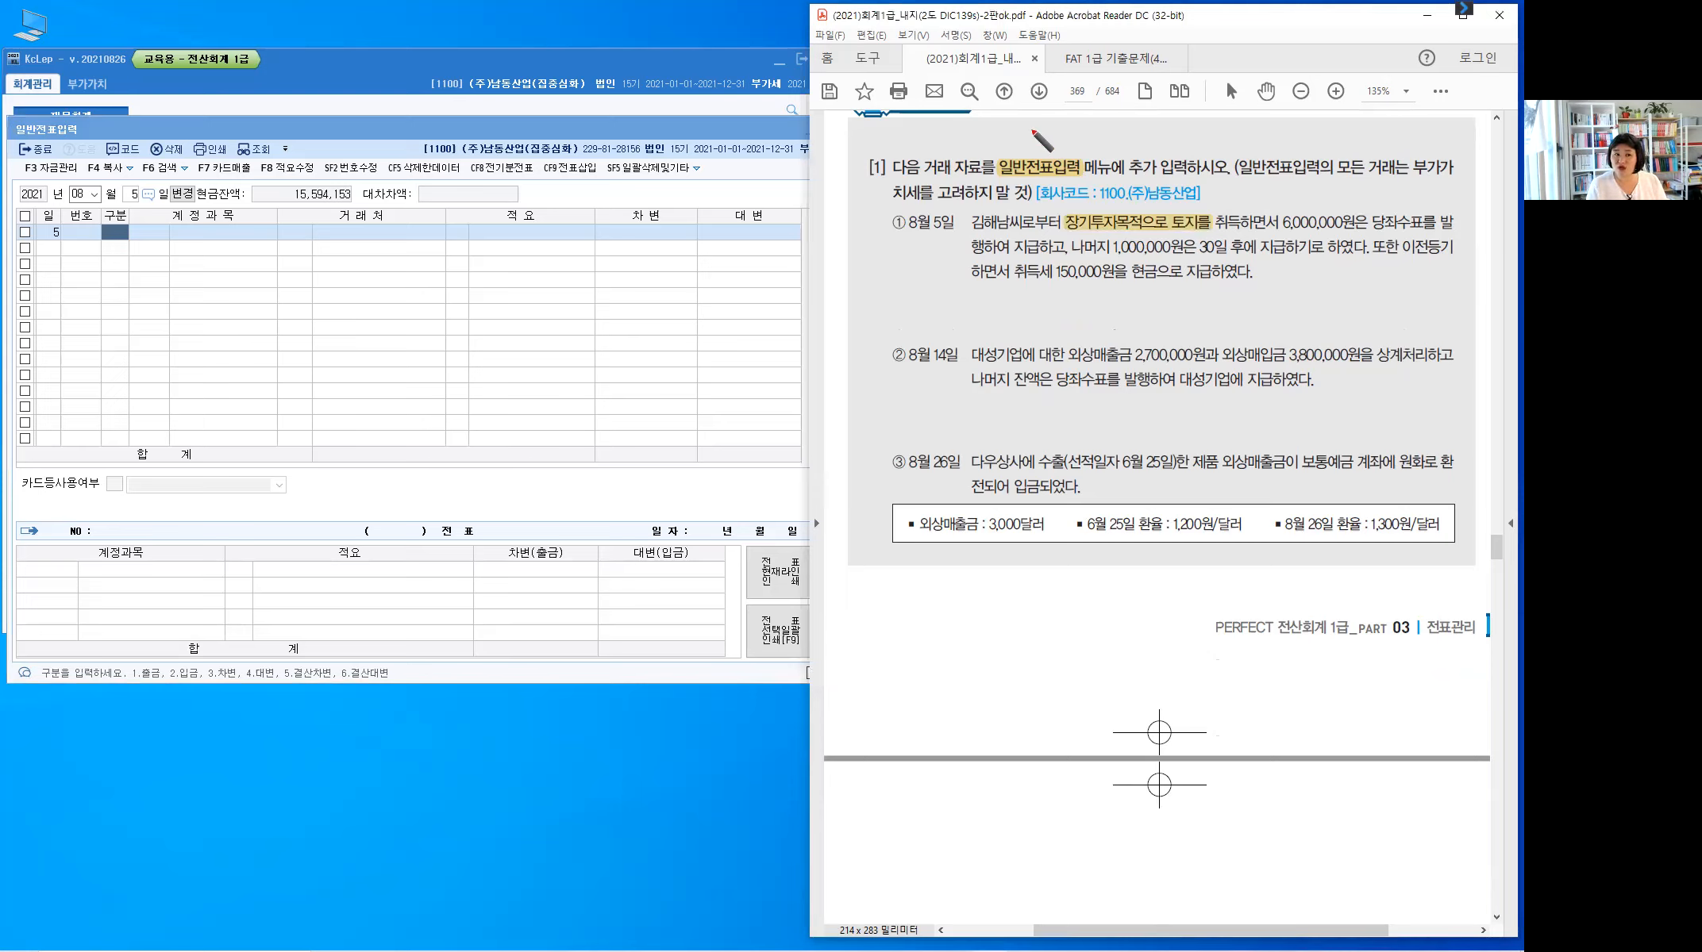
- Draw a red leader line from 토지를 and handwrite the account name 투자부동산 above the August 5 transaction
{"action": "left_click_drag", "start_coordinate": [1190, 209], "coordinate": [1226, 187]}
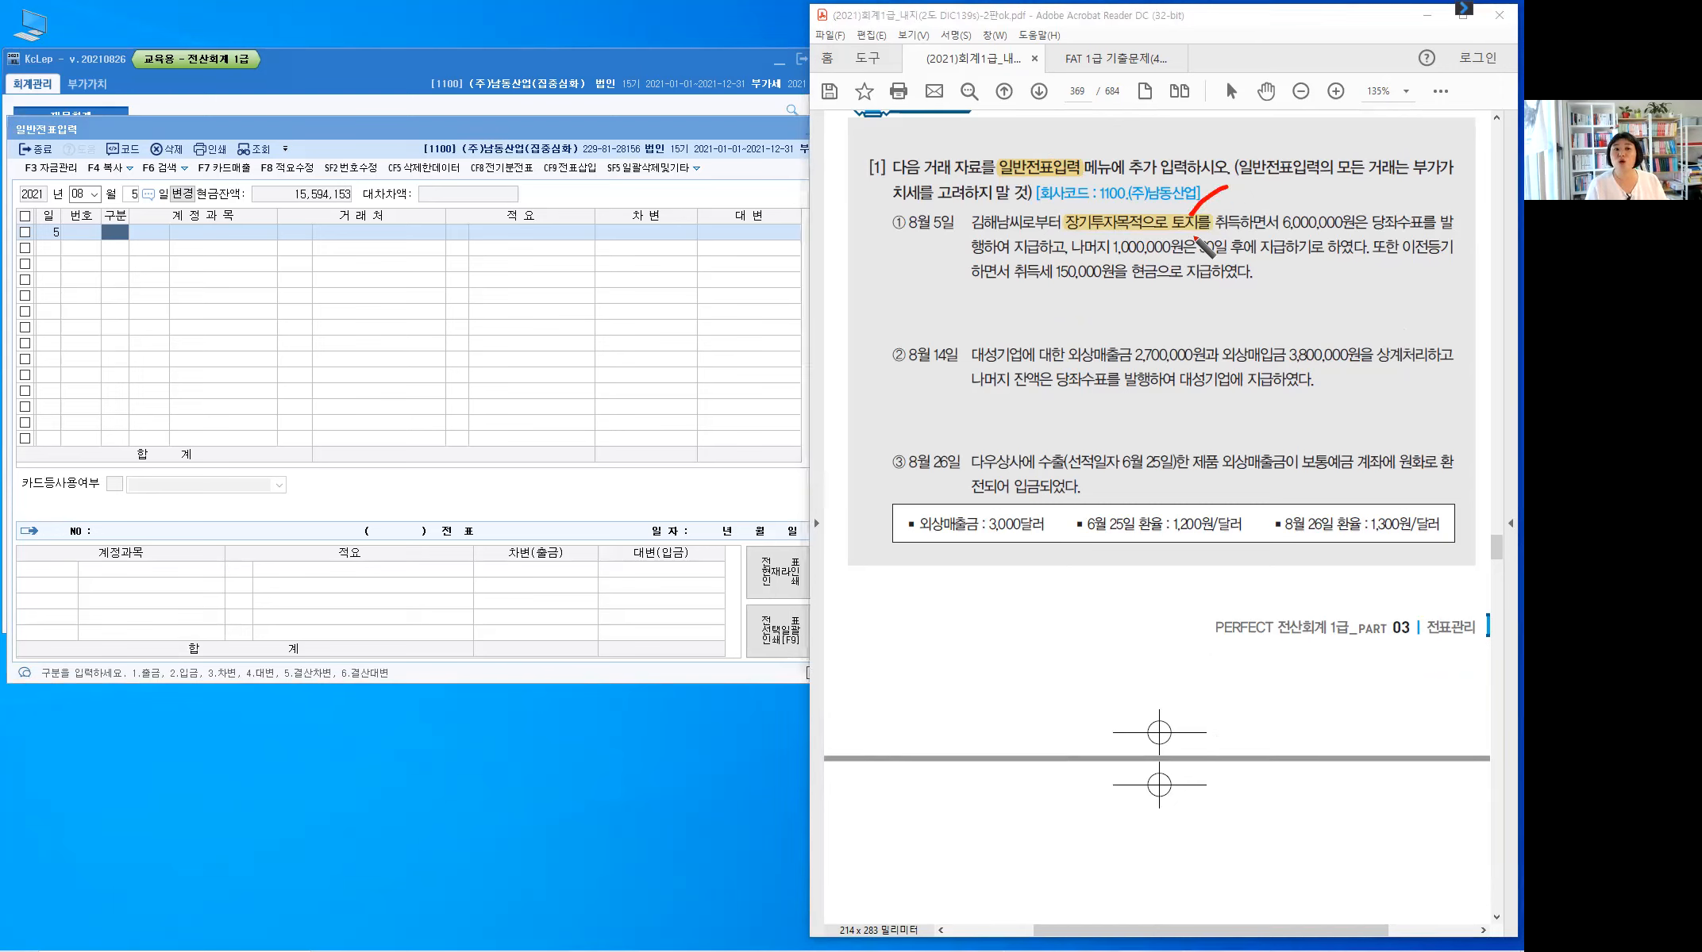
{"action": "left_click_drag", "start_coordinate": [1232, 184], "coordinate": [1243, 183]}
{"action": "left_click_drag", "start_coordinate": [1233, 186], "coordinate": [1246, 191]}
{"action": "left_click_drag", "start_coordinate": [1230, 196], "coordinate": [1248, 195]}
{"action": "left_click_drag", "start_coordinate": [1238, 196], "coordinate": [1257, 195]}
{"action": "left_click_drag", "start_coordinate": [1263, 181], "coordinate": [1274, 192]}
{"action": "left_click_drag", "start_coordinate": [1282, 177], "coordinate": [1283, 190]}
{"action": "left_click_drag", "start_coordinate": [1274, 187], "coordinate": [1282, 185]}
{"action": "left_click_drag", "start_coordinate": [1270, 194], "coordinate": [1288, 191]}
{"action": "left_click_drag", "start_coordinate": [1280, 193], "coordinate": [1280, 204]}
{"action": "left_click_drag", "start_coordinate": [1289, 179], "coordinate": [1298, 177]}
{"action": "left_click_drag", "start_coordinate": [1291, 180], "coordinate": [1295, 191]}
{"action": "left_click_drag", "start_coordinate": [1287, 193], "coordinate": [1301, 189]}
{"action": "left_click_drag", "start_coordinate": [1293, 195], "coordinate": [1295, 196]}
{"action": "left_click_drag", "start_coordinate": [1307, 179], "coordinate": [1302, 191]}
{"action": "left_click_drag", "start_coordinate": [1306, 184], "coordinate": [1311, 189]}
{"action": "left_click_drag", "start_coordinate": [1316, 178], "coordinate": [1315, 193]}
{"action": "left_click_drag", "start_coordinate": [1315, 186], "coordinate": [1321, 185]}
{"action": "left_click_drag", "start_coordinate": [1306, 193], "coordinate": [1318, 199]}
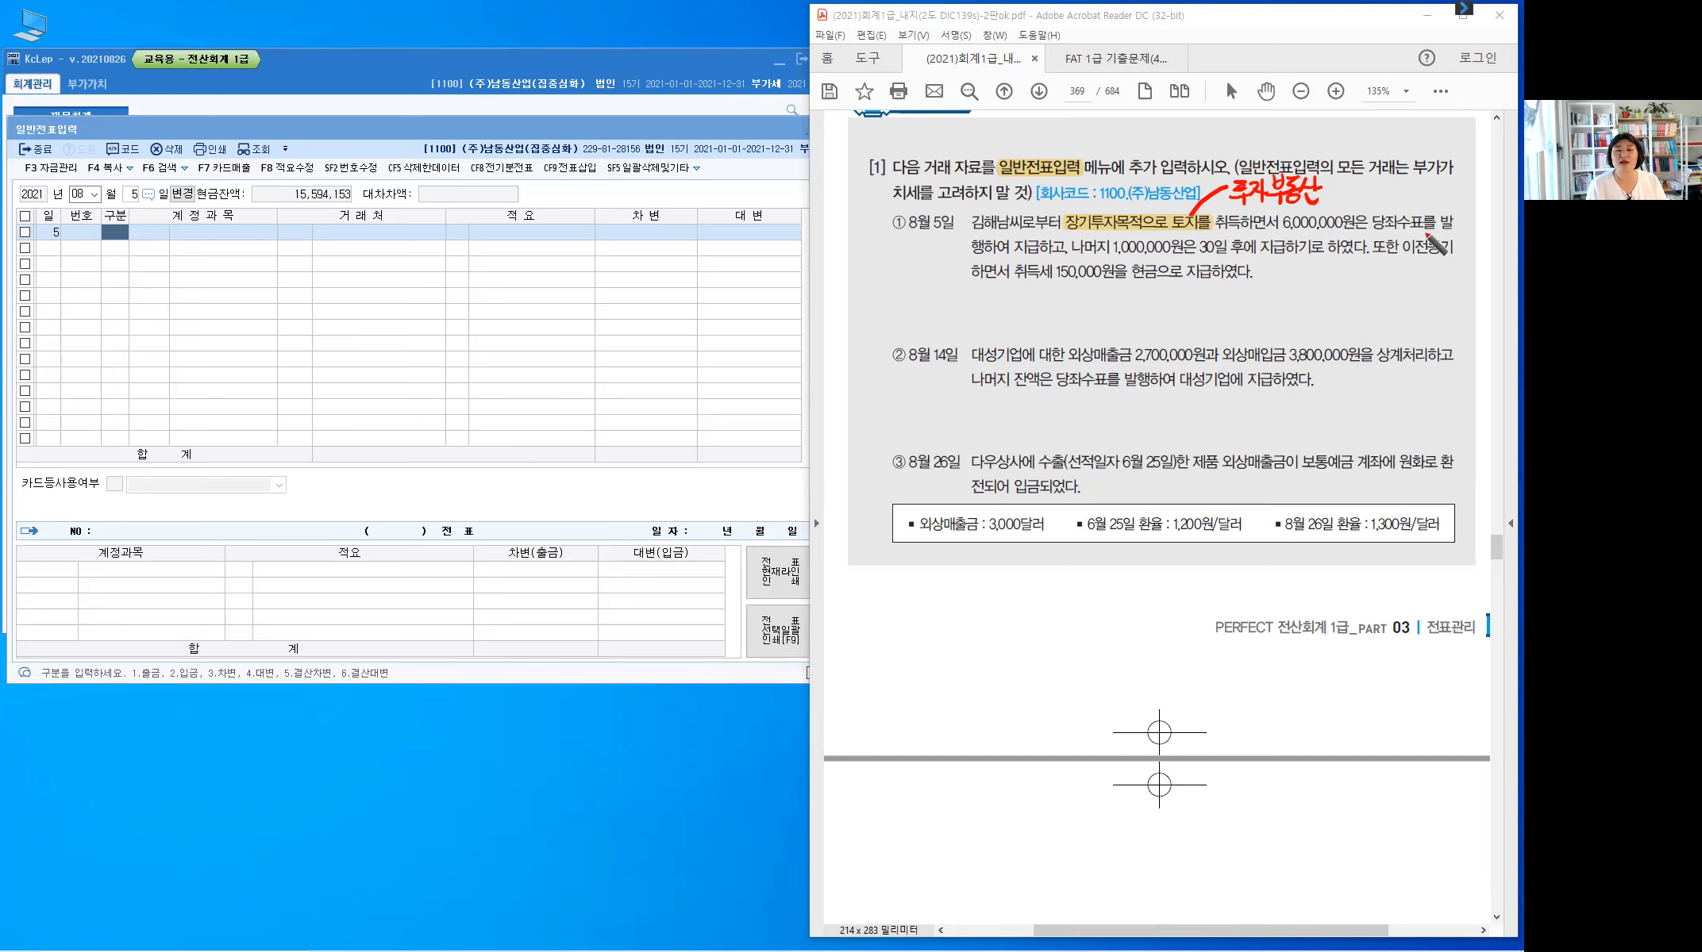
- Handwrite the account name 당좌예금 in red above 당좌수표, with a leader line to the words
{"action": "left_click_drag", "start_coordinate": [1400, 206], "coordinate": [1437, 183]}
{"action": "left_click_drag", "start_coordinate": [1428, 185], "coordinate": [1441, 202]}
{"action": "left_click_drag", "start_coordinate": [1442, 191], "coordinate": [1436, 199]}
{"action": "left_click_drag", "start_coordinate": [1445, 187], "coordinate": [1456, 196]}
{"action": "left_click_drag", "start_coordinate": [1459, 181], "coordinate": [1459, 200]}
{"action": "left_click_drag", "start_coordinate": [1459, 192], "coordinate": [1470, 185]}
{"action": "left_click_drag", "start_coordinate": [1473, 189], "coordinate": [1479, 188]}
{"action": "left_click_drag", "start_coordinate": [1479, 178], "coordinate": [1484, 198]}
{"action": "left_click_drag", "start_coordinate": [1492, 184], "coordinate": [1502, 192]}
{"action": "left_click_drag", "start_coordinate": [1492, 195], "coordinate": [1493, 202]}
{"action": "left_click_drag", "start_coordinate": [1493, 195], "coordinate": [1500, 203]}
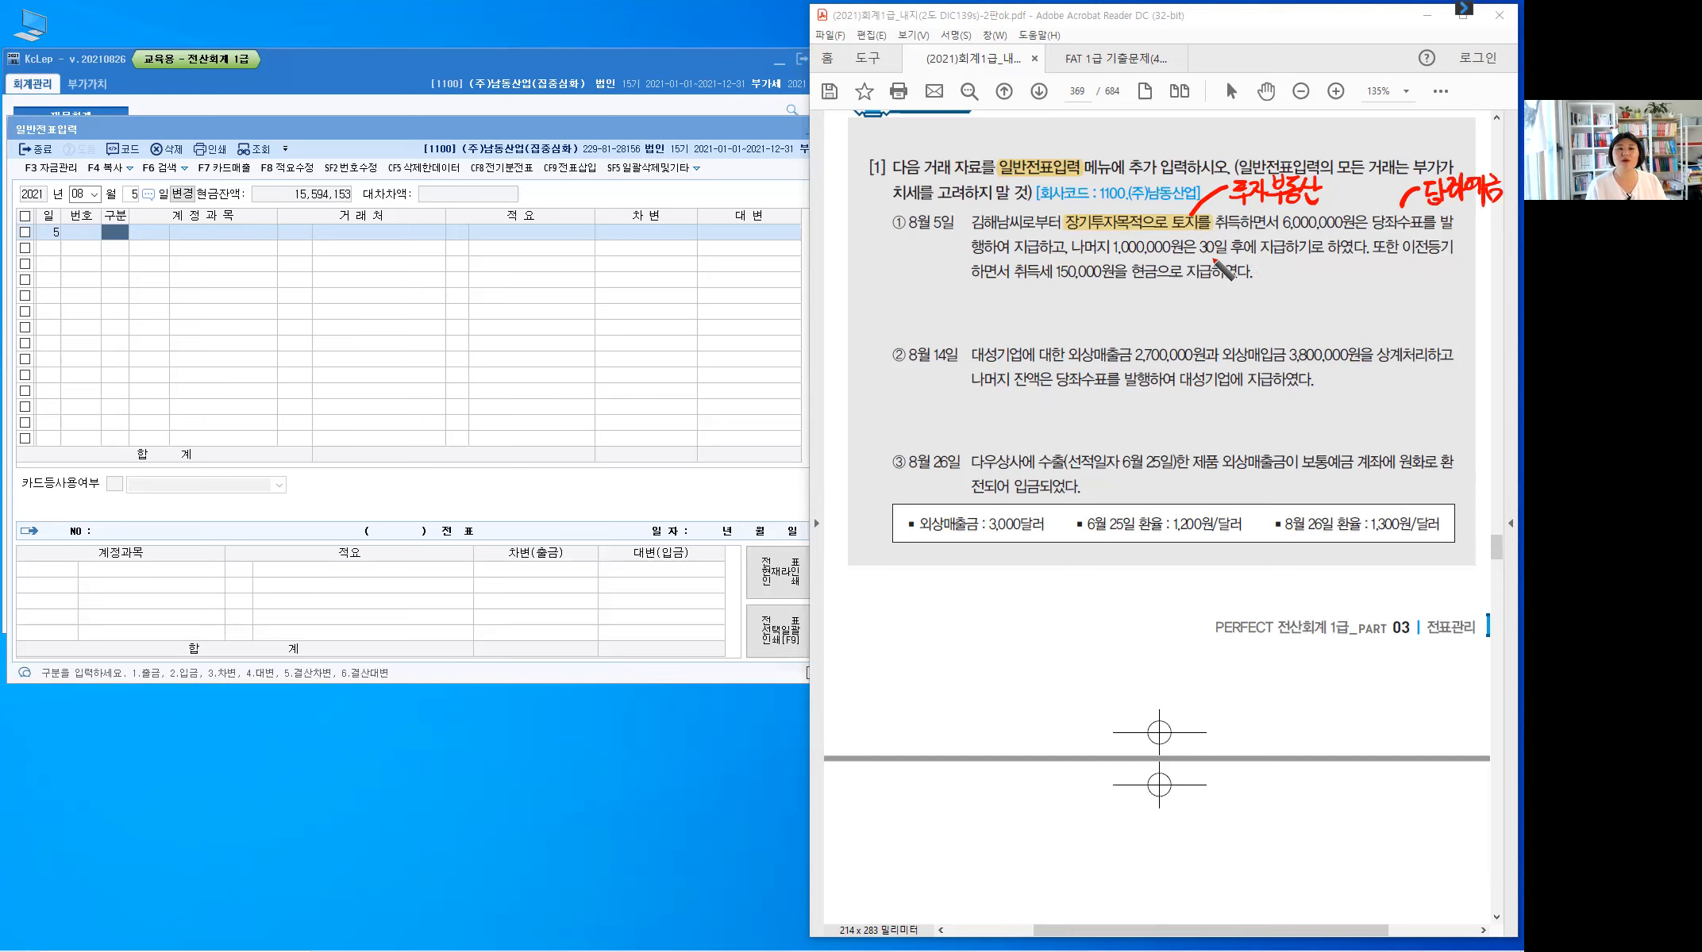
- Underline 30일 후에 지급 in red and handwrite 미지급금 below it with a leader line
{"action": "mouse_move", "coordinate": [1203, 257]}
{"action": "left_mouse_down"}
{"action": "mouse_move", "coordinate": [1295, 256]}
{"action": "mouse_move", "coordinate": [1286, 294]}
{"action": "mouse_move", "coordinate": [1306, 306]}
{"action": "left_mouse_up"}
{"action": "left_click_drag", "start_coordinate": [1306, 288], "coordinate": [1326, 314]}
{"action": "left_click_drag", "start_coordinate": [1331, 288], "coordinate": [1331, 298]}
{"action": "left_click_drag", "start_coordinate": [1336, 292], "coordinate": [1347, 308]}
{"action": "left_click_drag", "start_coordinate": [1352, 286], "coordinate": [1365, 293]}
{"action": "left_click_drag", "start_coordinate": [1351, 297], "coordinate": [1369, 294]}
{"action": "left_click_drag", "start_coordinate": [1356, 299], "coordinate": [1358, 311]}
{"action": "left_click_drag", "start_coordinate": [1366, 298], "coordinate": [1379, 294]}
{"action": "mouse_move", "coordinate": [1372, 295]}
{"action": "left_mouse_down"}
{"action": "mouse_move", "coordinate": [1387, 292]}
{"action": "mouse_move", "coordinate": [1373, 308]}
{"action": "left_mouse_up"}
{"action": "left_click_drag", "start_coordinate": [1372, 300], "coordinate": [1385, 308]}
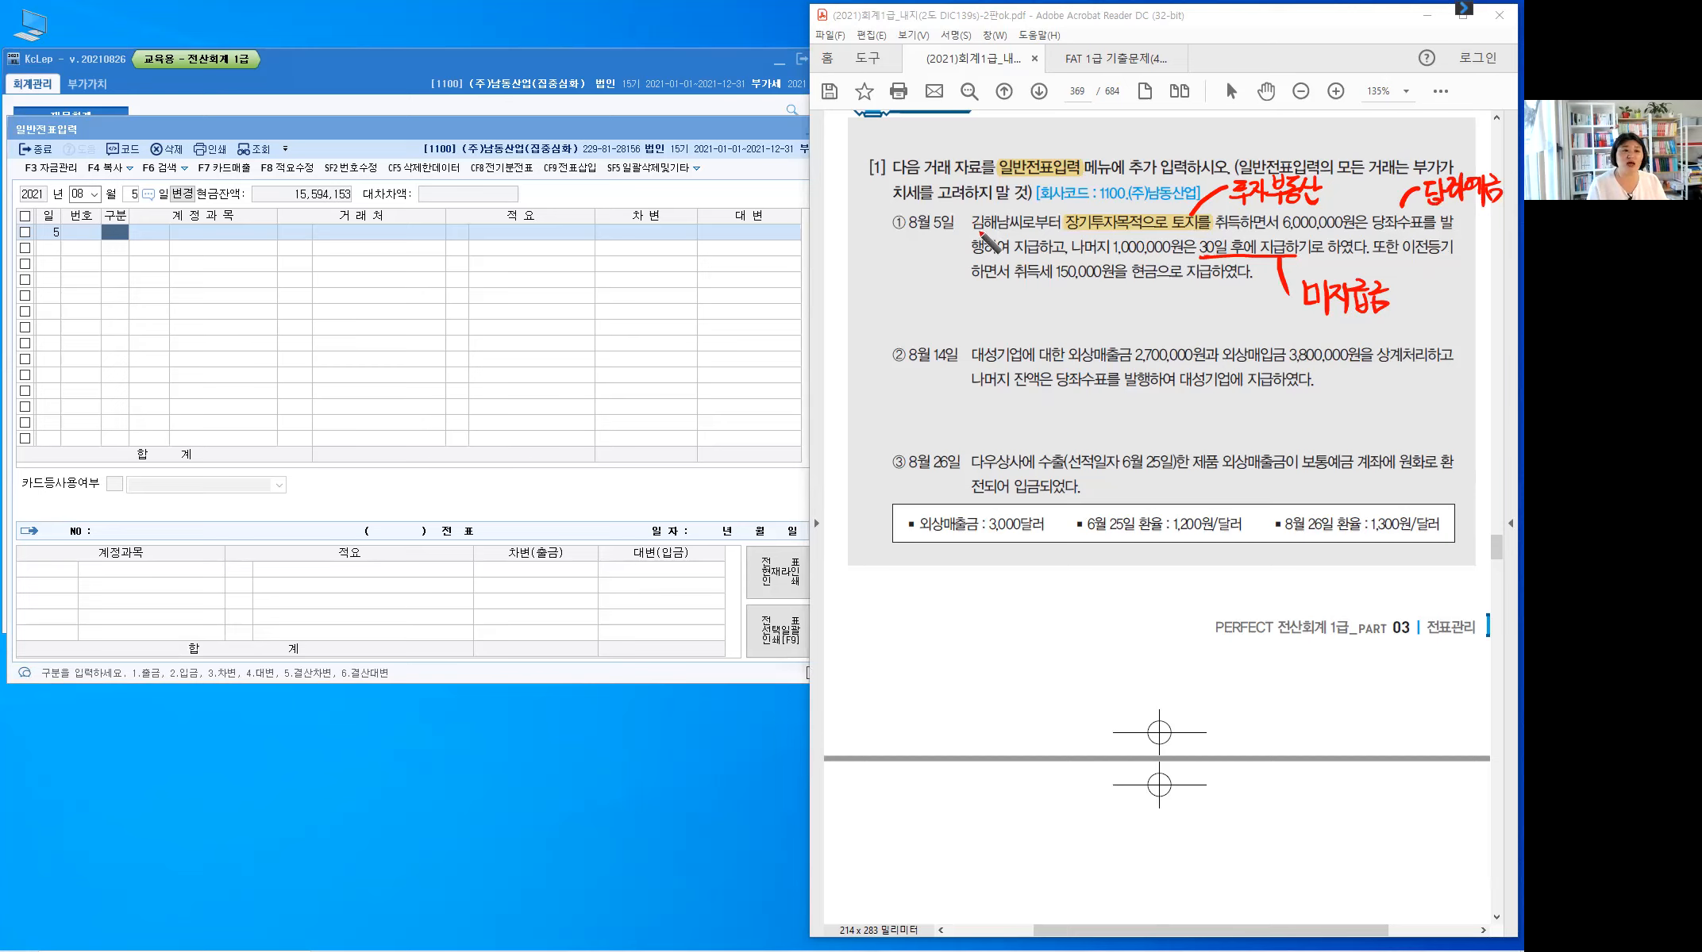
- Bracket the seller's name in the August 5 transaction and mark 현금으로 with a red underline and arrow
{"action": "mouse_move", "coordinate": [968, 209]}
{"action": "left_mouse_down"}
{"action": "mouse_move", "coordinate": [970, 230]}
{"action": "mouse_move", "coordinate": [1009, 231]}
{"action": "left_mouse_up"}
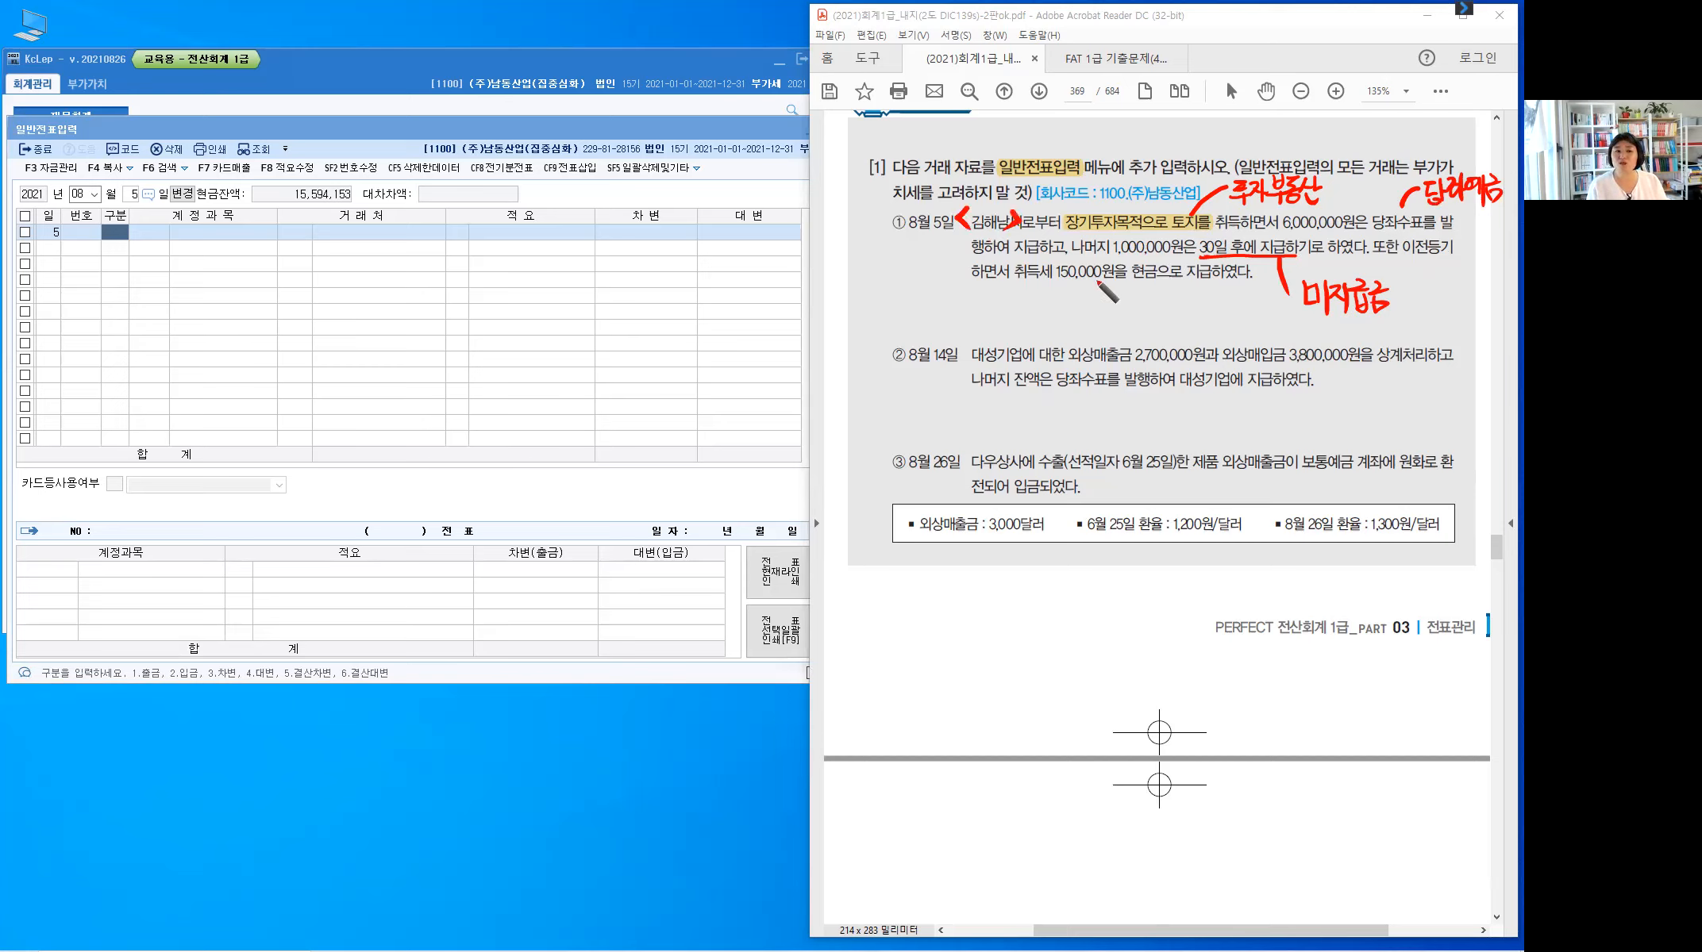
{"action": "mouse_move", "coordinate": [1131, 280]}
{"action": "left_mouse_down"}
{"action": "mouse_move", "coordinate": [1198, 285]}
{"action": "mouse_move", "coordinate": [1168, 283]}
{"action": "left_mouse_up"}
{"action": "left_click_drag", "start_coordinate": [1160, 274], "coordinate": [1179, 272]}
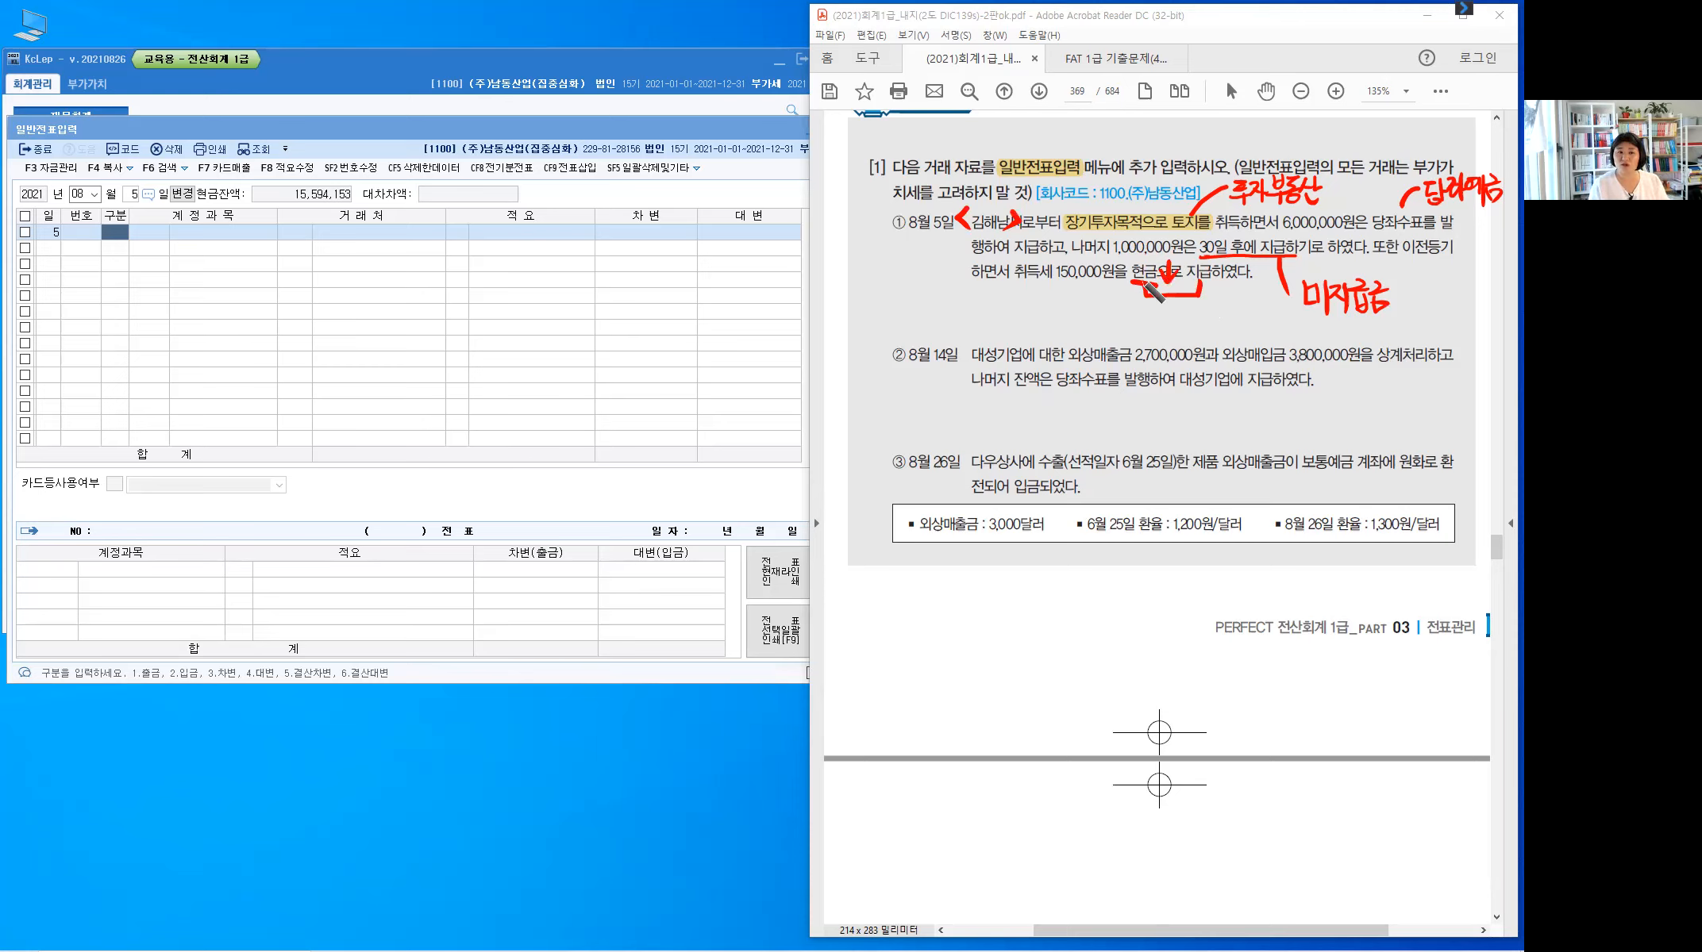
- Underline 취득세 150,000원 with a red wavy line and handwrite 취득부대비용 beneath it
{"action": "mouse_move", "coordinate": [1014, 276]}
{"action": "left_mouse_down"}
{"action": "mouse_move", "coordinate": [1042, 279]}
{"action": "mouse_move", "coordinate": [1021, 308]}
{"action": "left_mouse_up"}
{"action": "mouse_move", "coordinate": [1016, 310]}
{"action": "left_mouse_down"}
{"action": "mouse_move", "coordinate": [1081, 318]}
{"action": "mouse_move", "coordinate": [1089, 299]}
{"action": "mouse_move", "coordinate": [1113, 321]}
{"action": "left_mouse_up"}
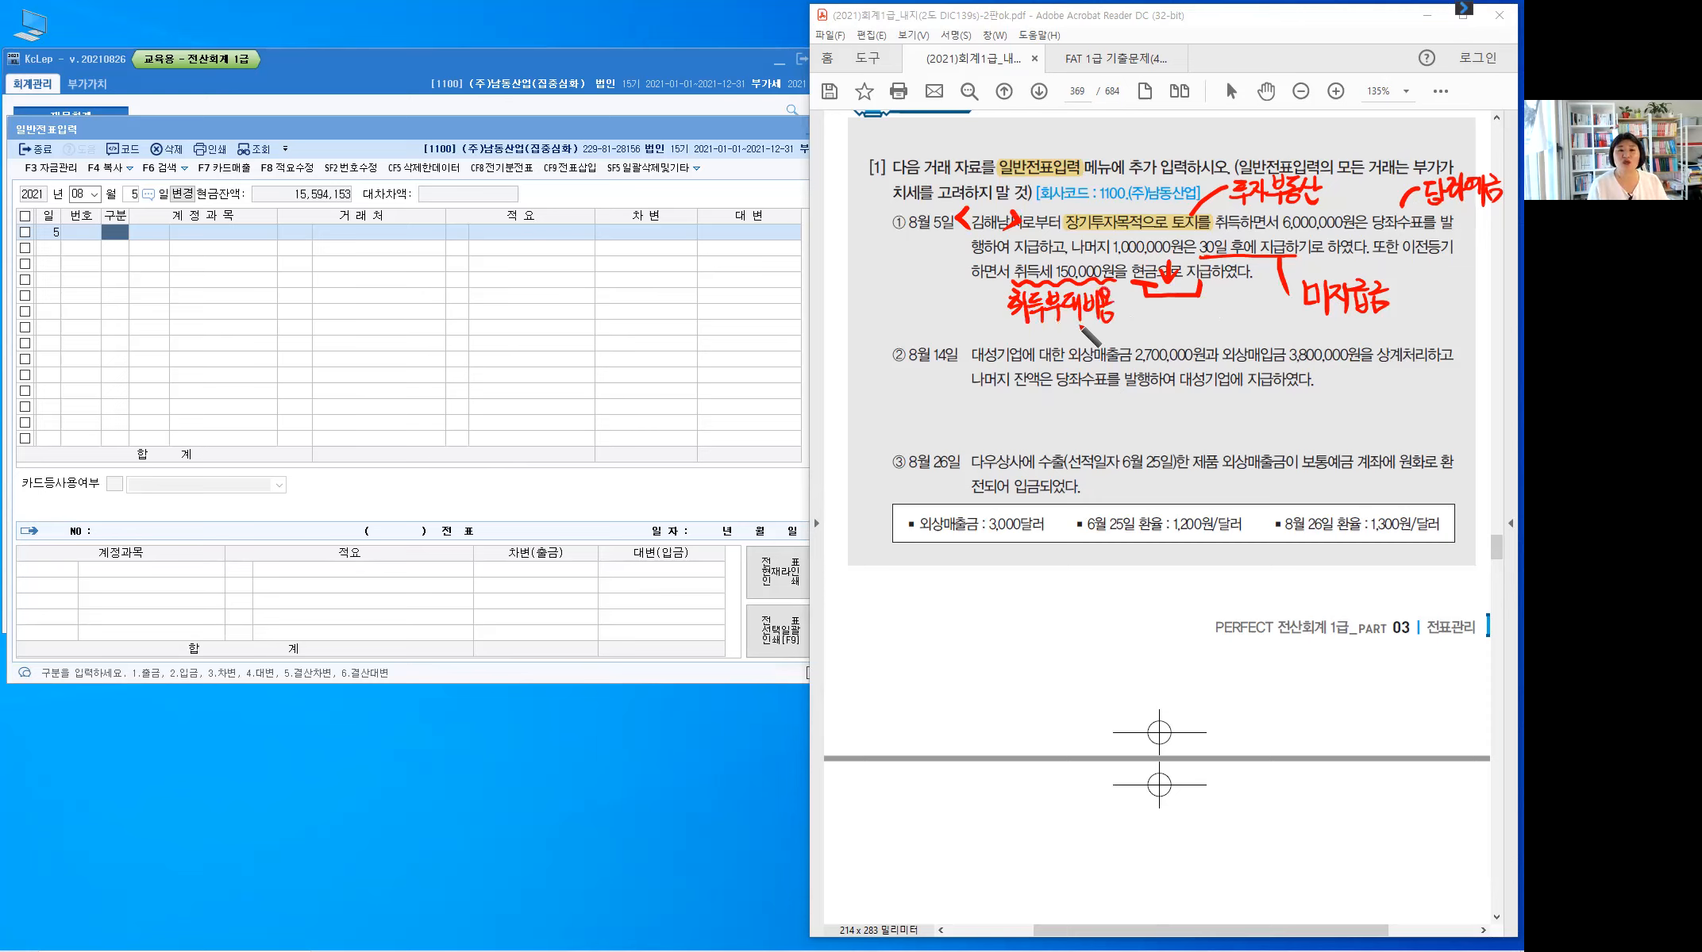
- Strike out 6,000,000원 and handwrite 6,150,000 above the transaction, joined by a red curve
{"action": "left_click_drag", "start_coordinate": [1324, 186], "coordinate": [1354, 223]}
{"action": "left_click_drag", "start_coordinate": [1337, 219], "coordinate": [1352, 127]}
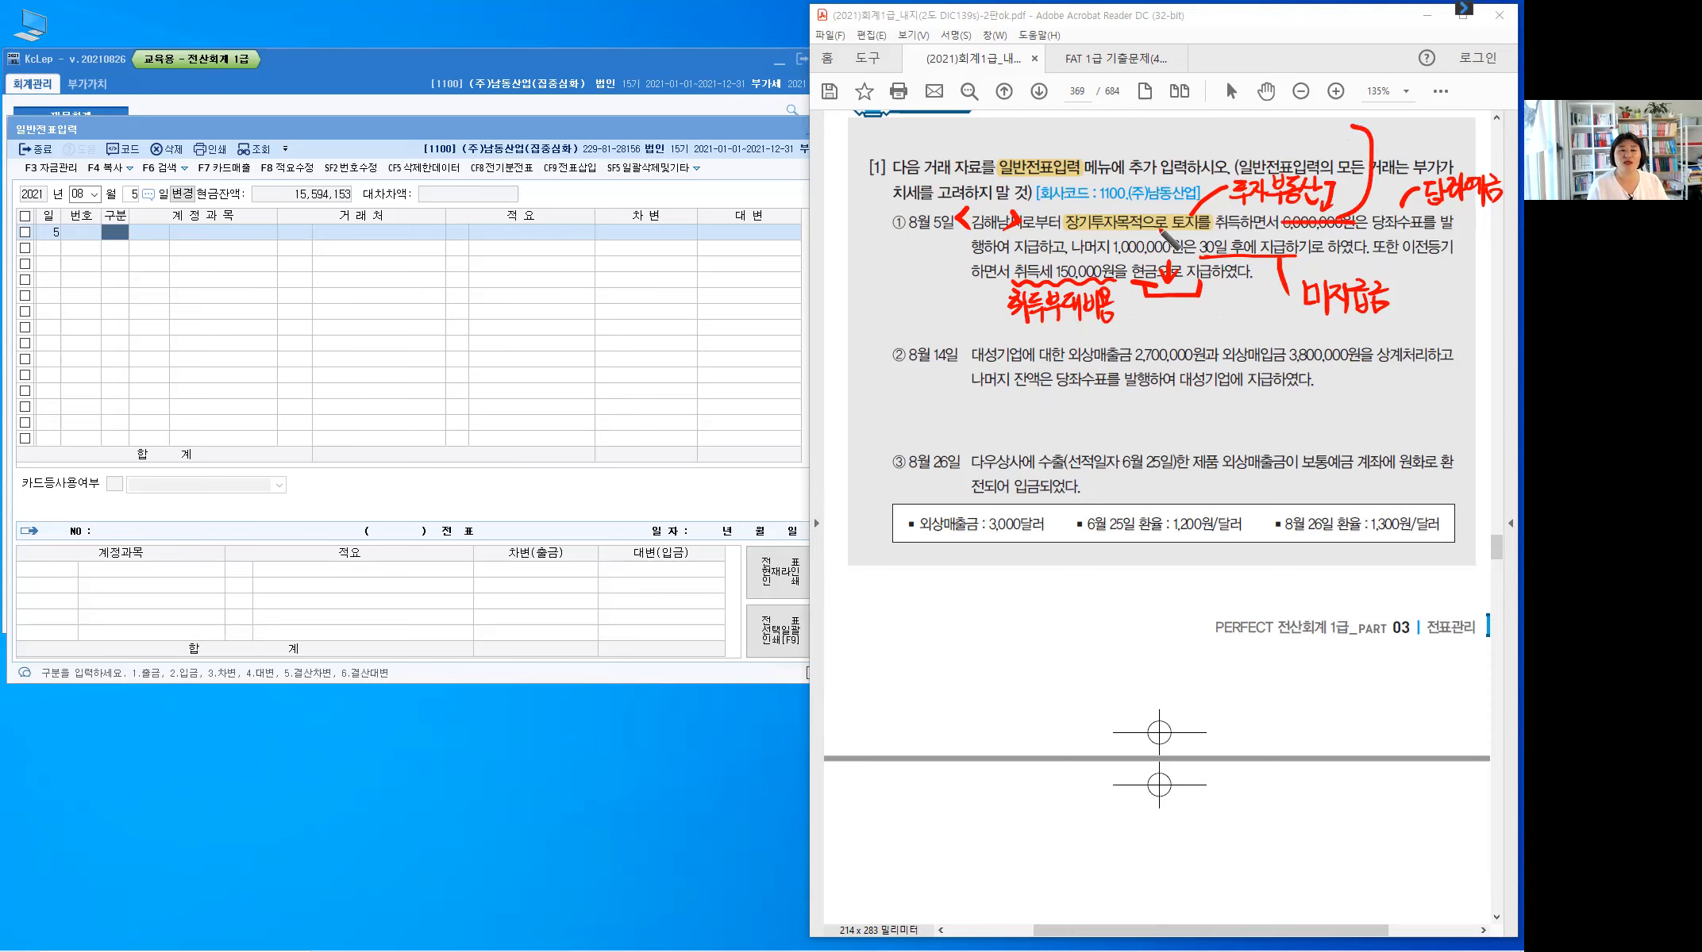
{"action": "mouse_move", "coordinate": [1310, 97]}
{"action": "left_mouse_down"}
{"action": "mouse_move", "coordinate": [1302, 114]}
{"action": "mouse_move", "coordinate": [1328, 124]}
{"action": "mouse_move", "coordinate": [1402, 103]}
{"action": "left_mouse_up"}
{"action": "left_click", "coordinate": [1315, 121]}
{"action": "left_click", "coordinate": [1362, 119]}
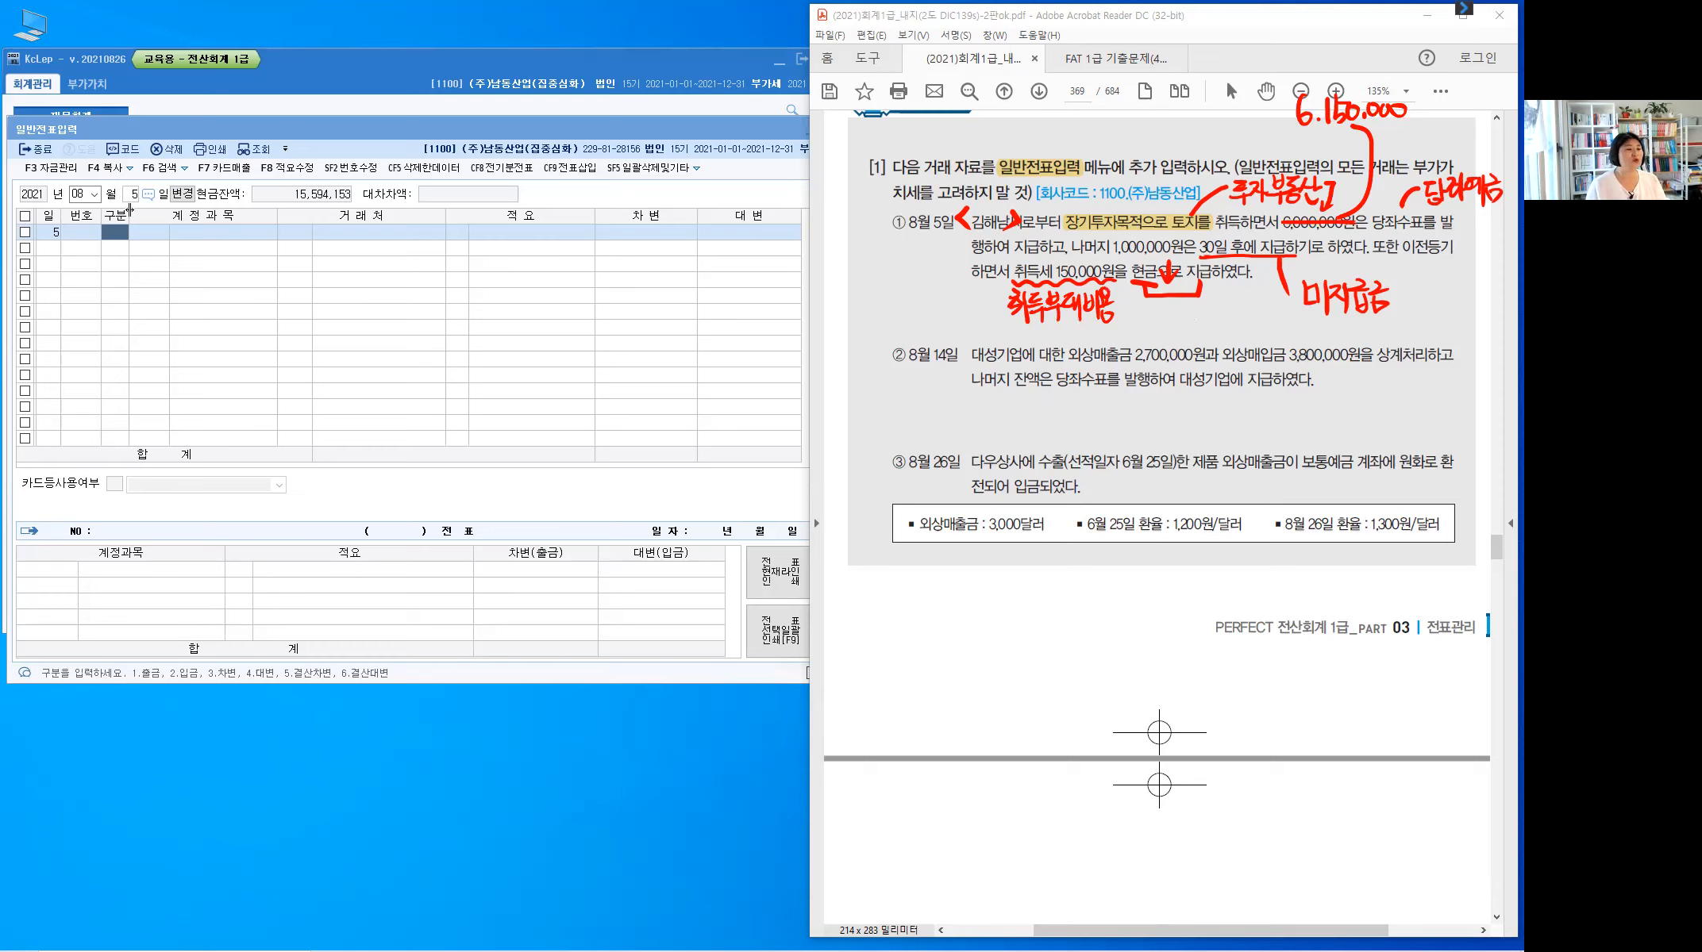
- Enter a debit line on August 5 for 투자부동산 (0183) with 6,150,000, leaving the counterparty and description empty
{"action": "left_click", "coordinate": [123, 243]}
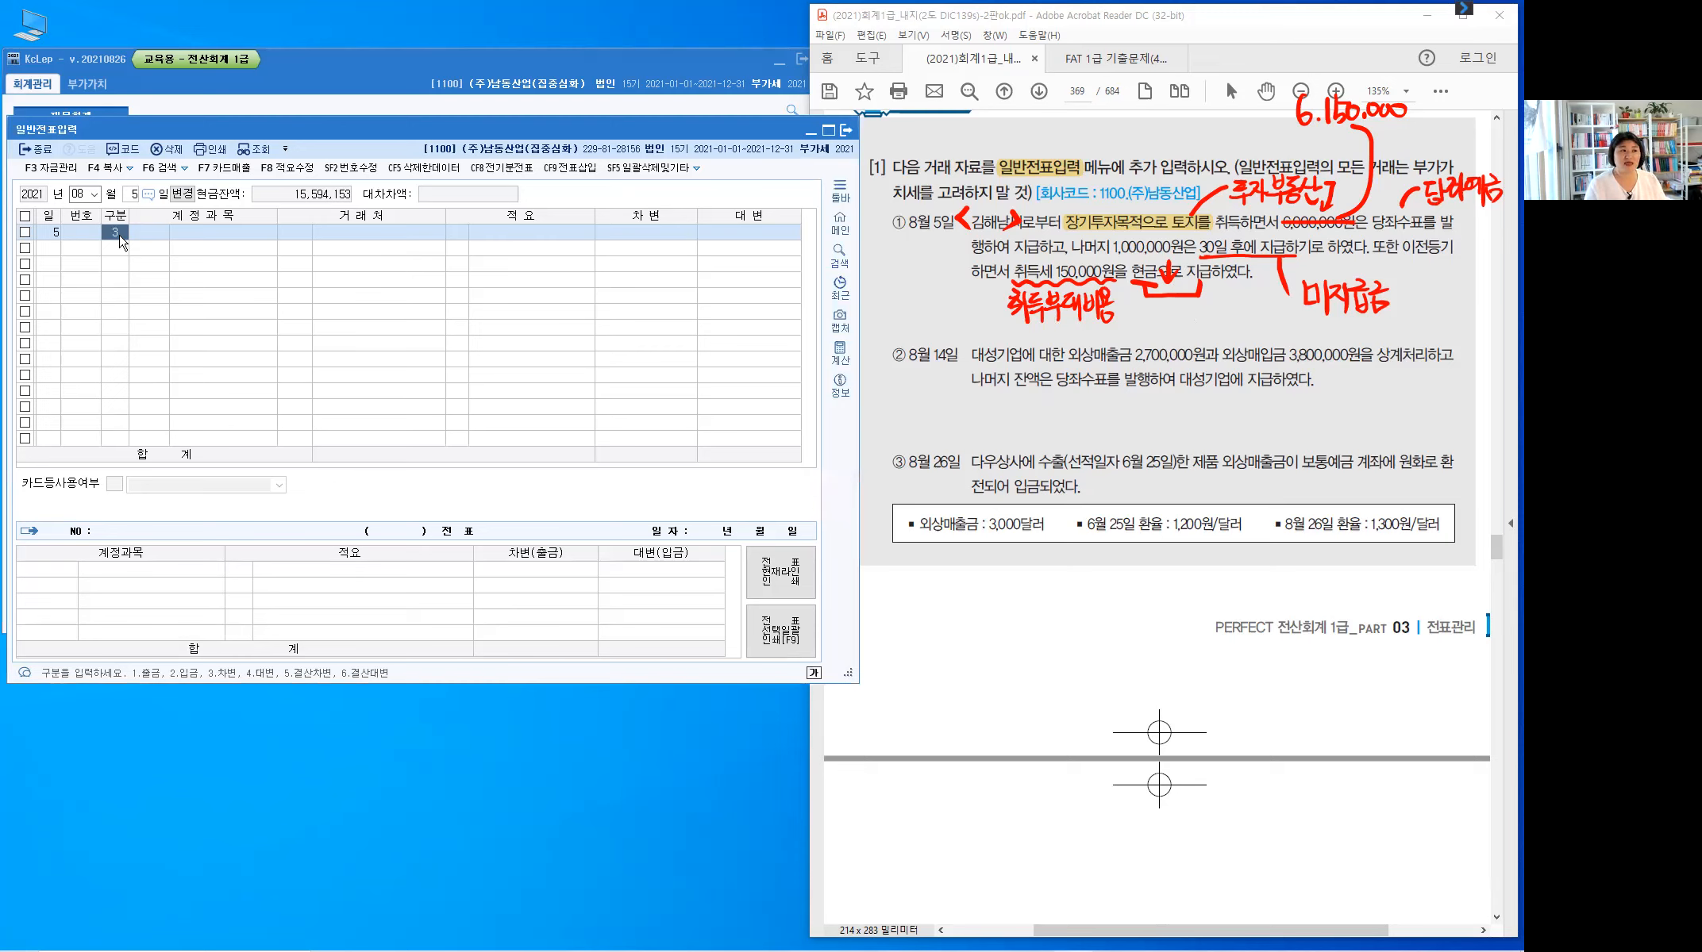
{"action": "key", "text": "Return"}
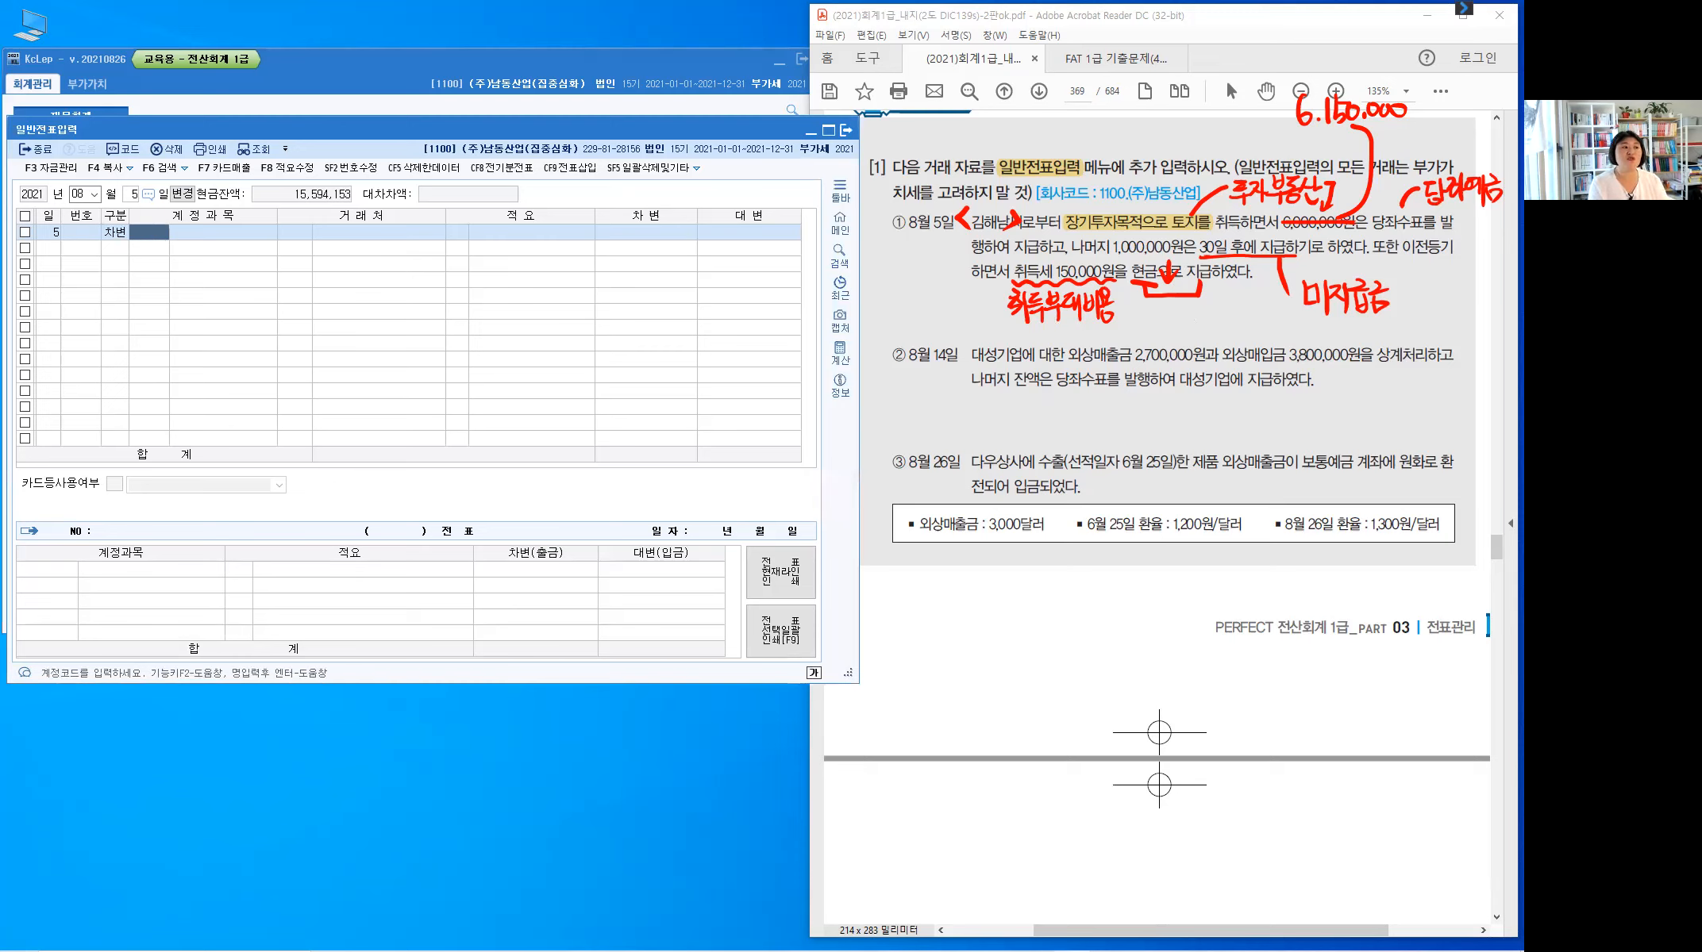
{"action": "type", "text": "투자부"}
{"action": "key", "text": "Return"}
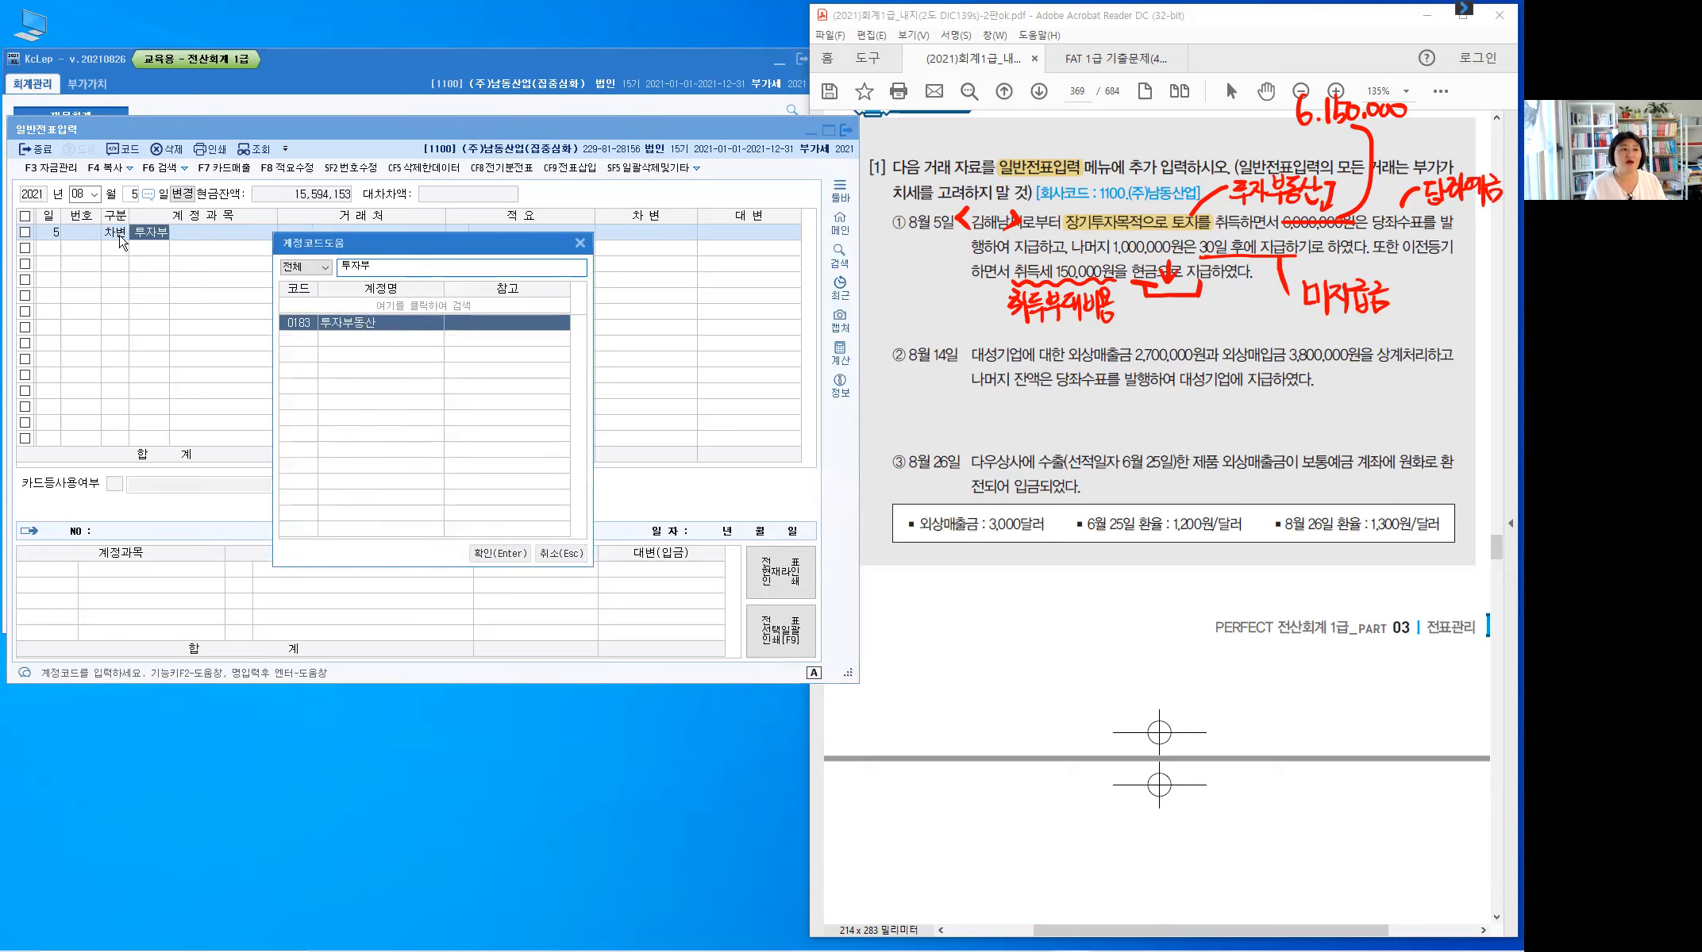
{"action": "key", "text": "Return"}
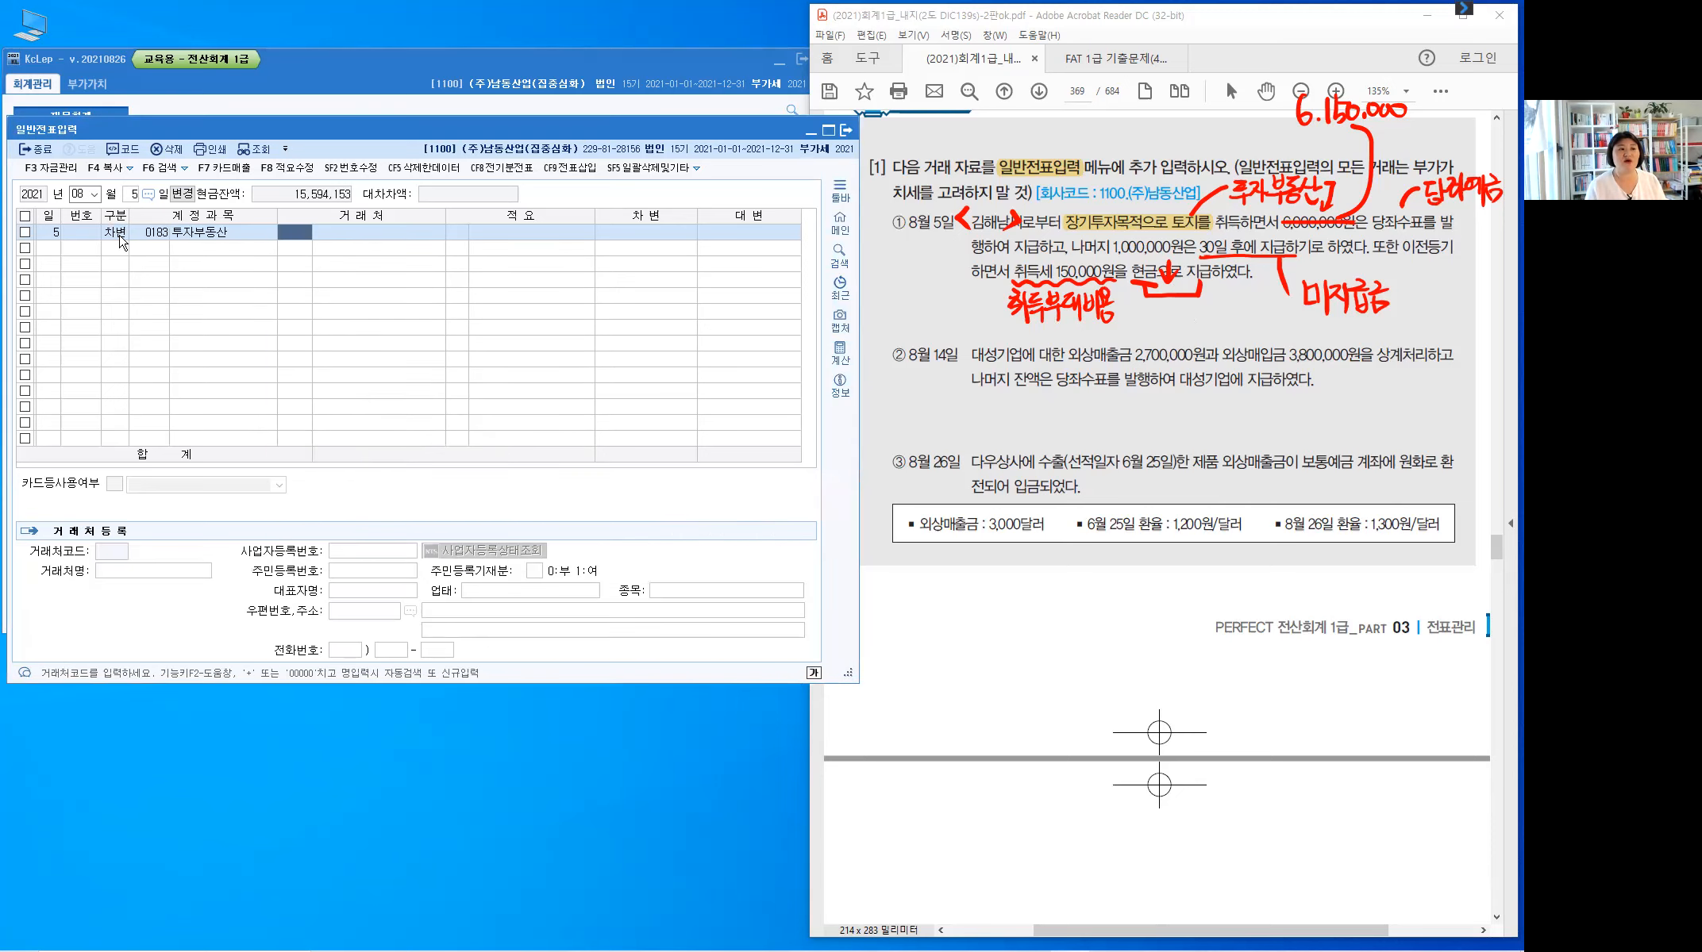
{"action": "key", "text": "Return"}
{"action": "key", "text": "Return"}
{"action": "key", "text": "Return"}
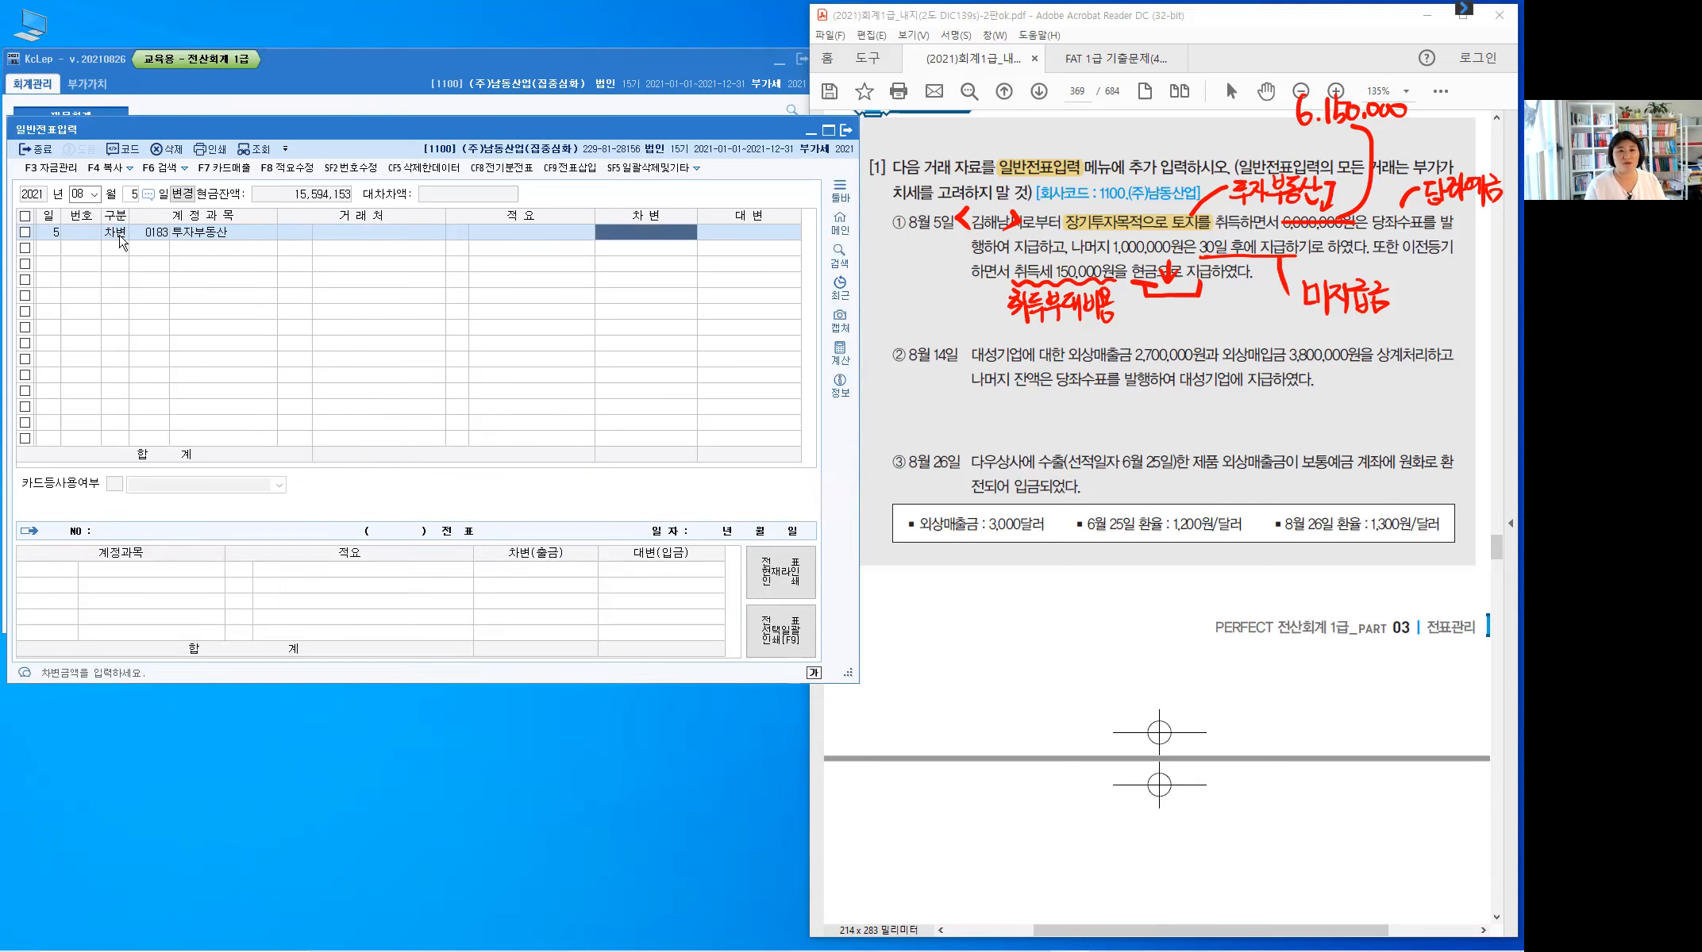
{"action": "type", "text": "6150000"}
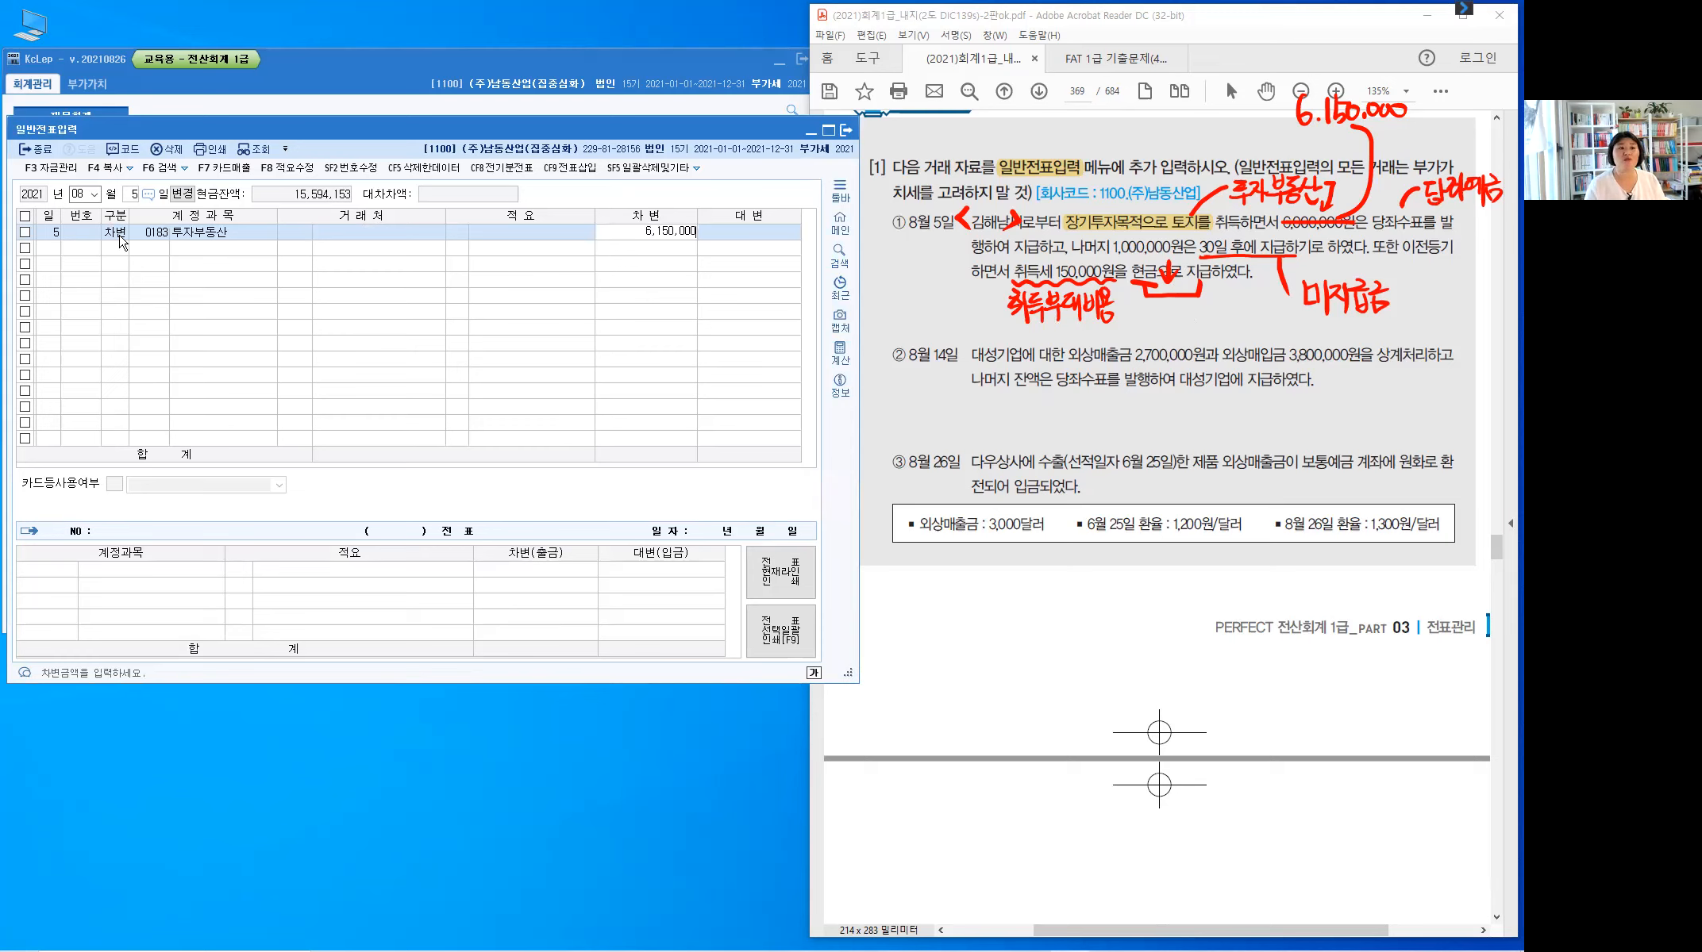
{"action": "key", "text": "Return"}
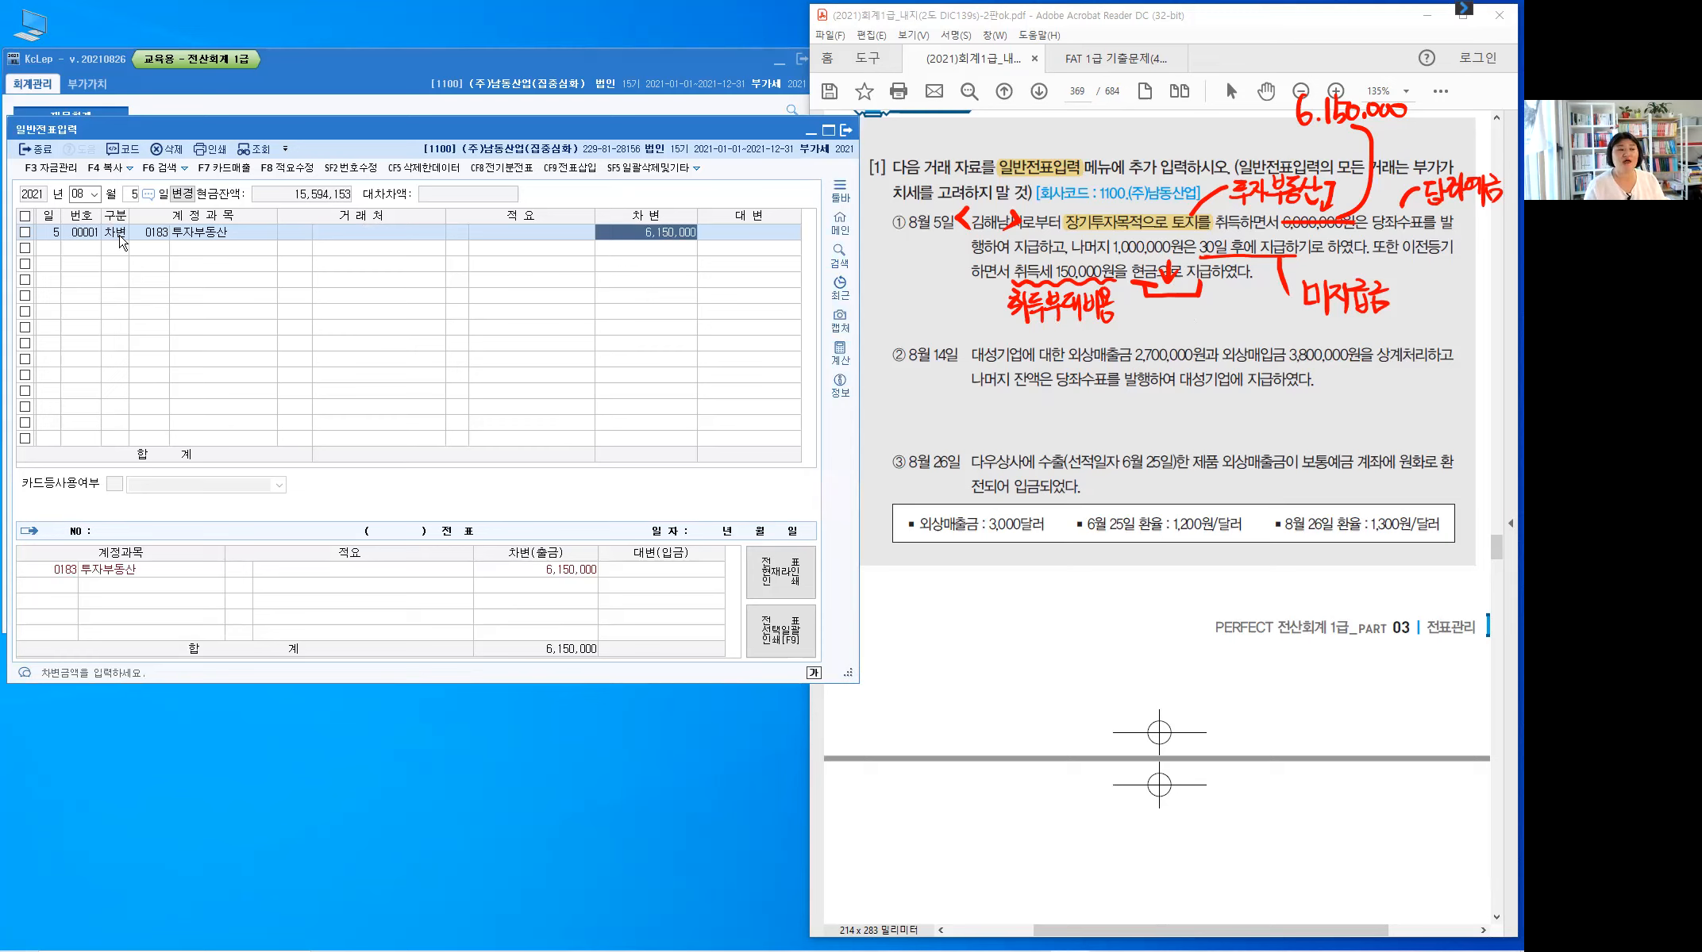
{"action": "key", "text": "Return"}
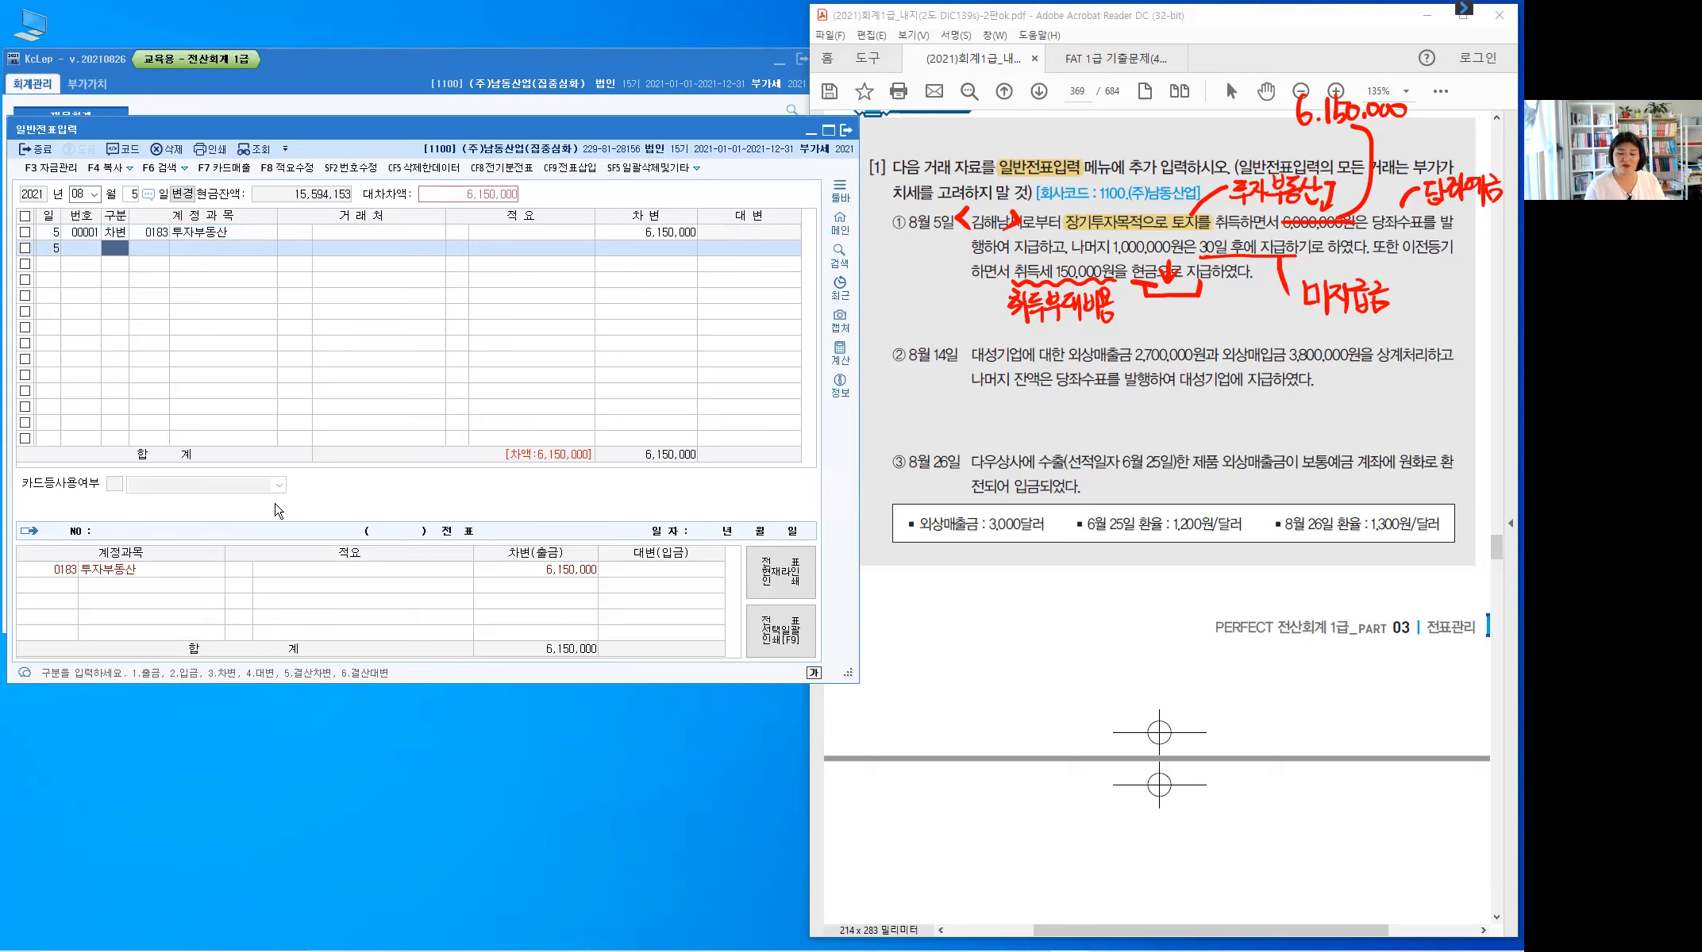
- Add a credit line for account 102 당좌예금 to the August 5 voucher with the balancing amount 6,150,000
{"action": "type", "text": "4"}
{"action": "key", "text": "Return"}
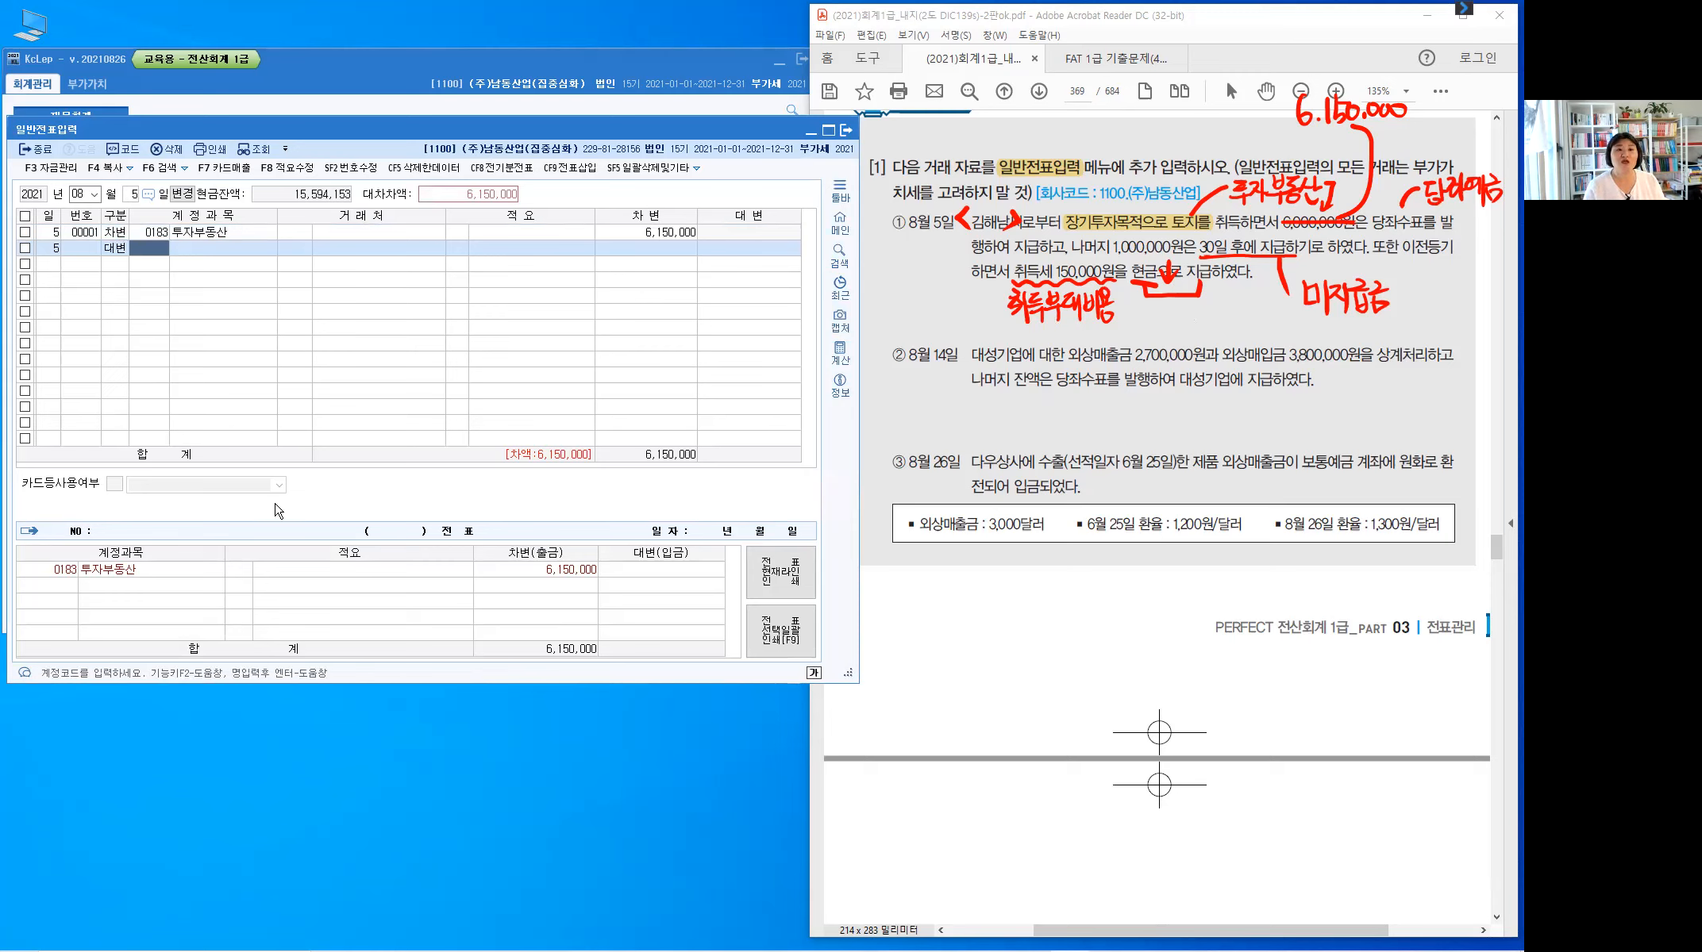
{"action": "type", "text": "102"}
{"action": "key", "text": "Return"}
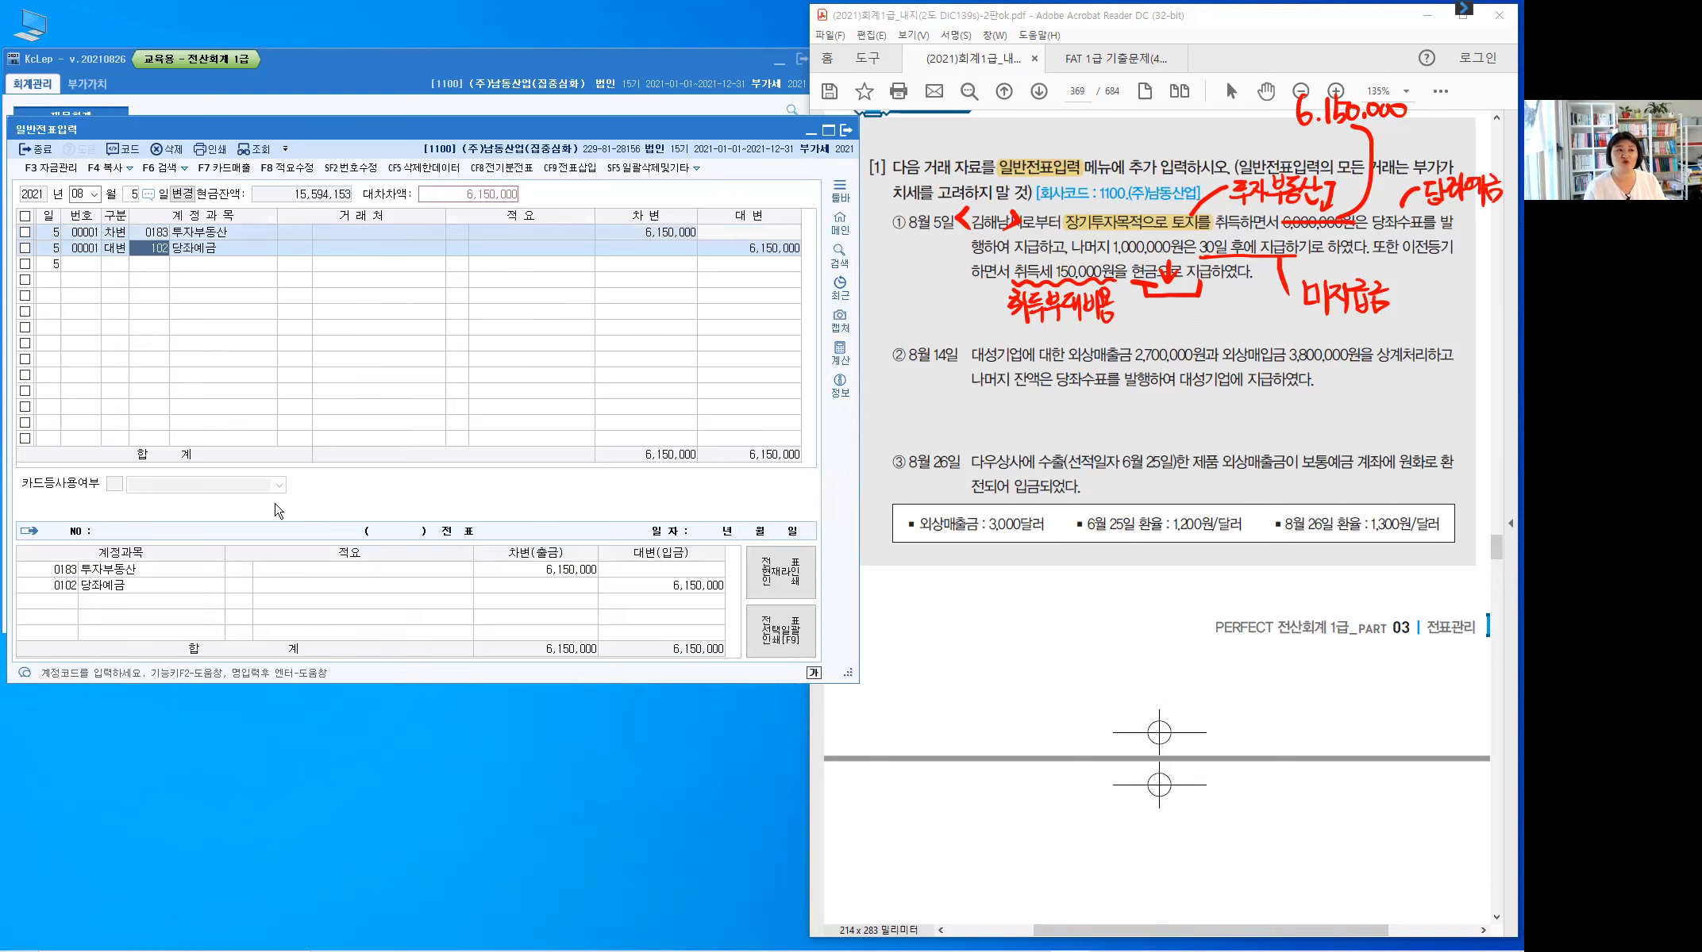
{"action": "key", "text": "Return"}
{"action": "key", "text": "Return"}
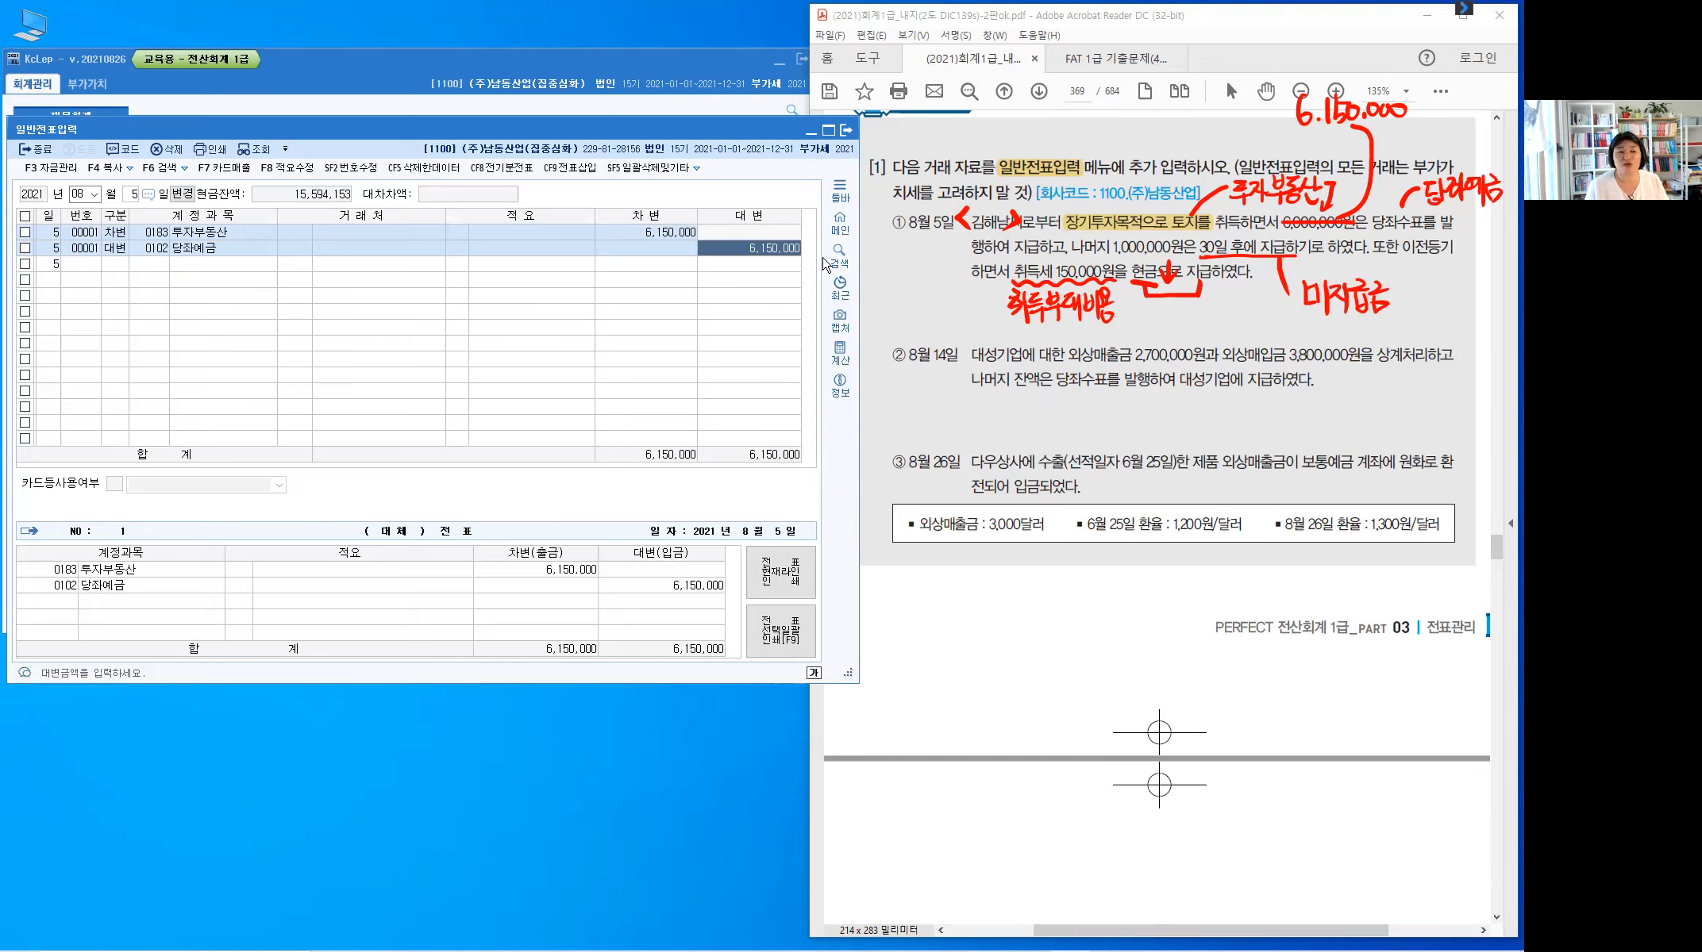
- Strike out the handwritten 6,150,000 above the August 5 transaction and handwrite 7.150.000 above it in red
{"action": "left_click", "coordinate": [639, 234]}
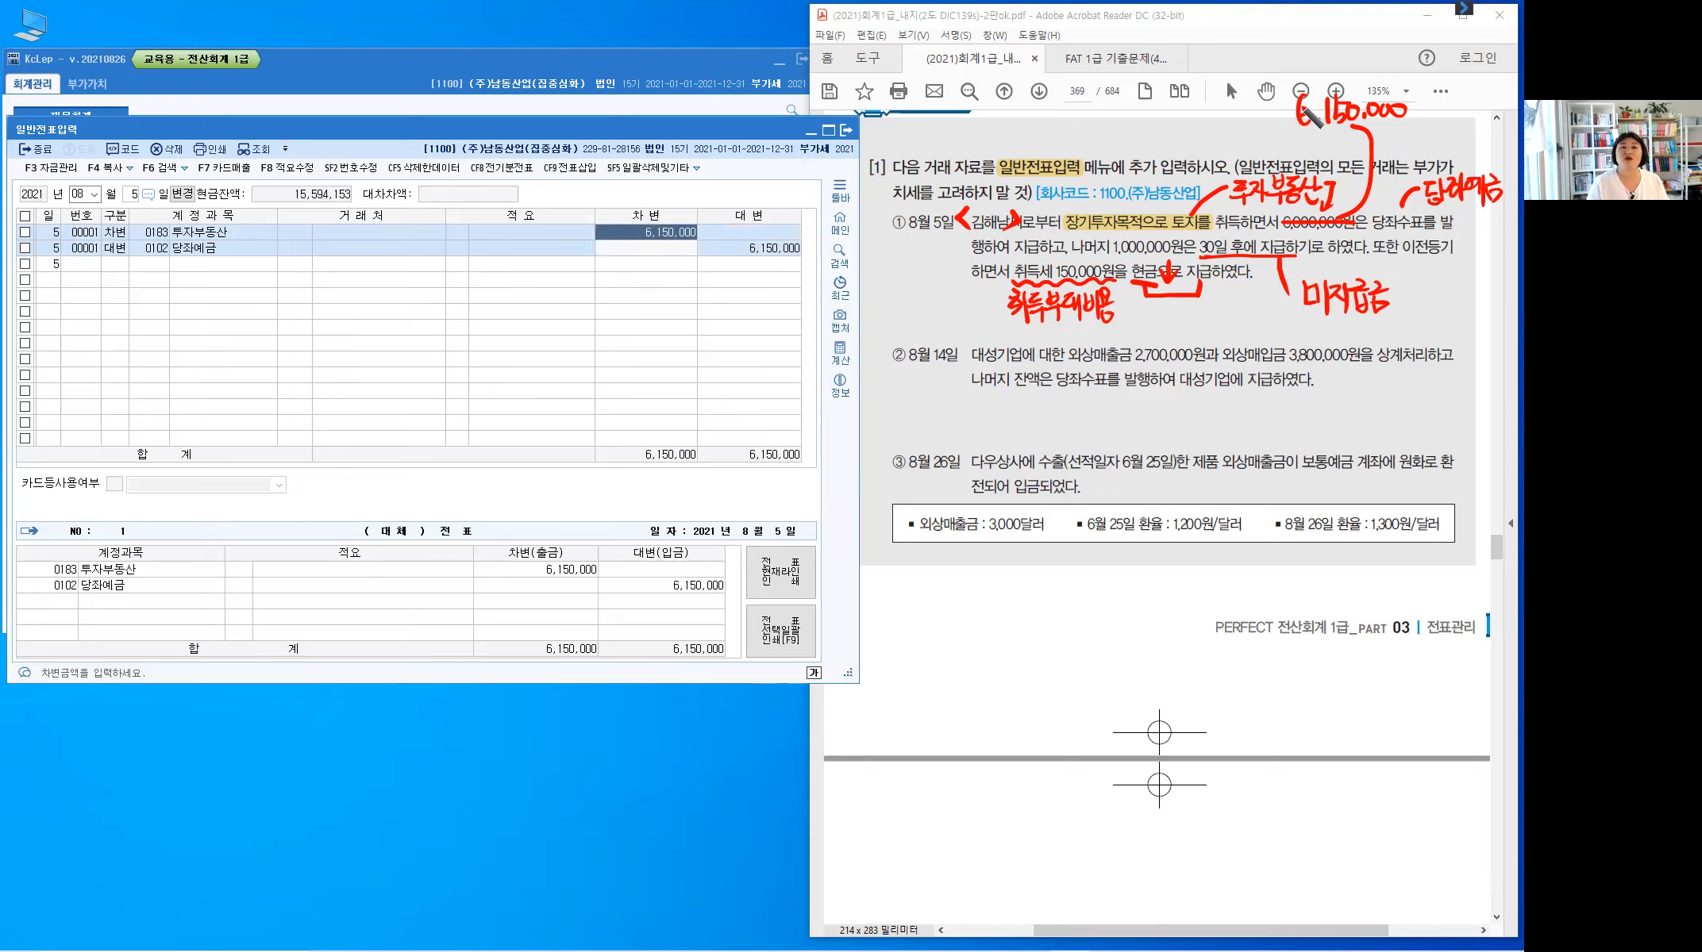
{"action": "left_click_drag", "start_coordinate": [1295, 117], "coordinate": [1403, 109]}
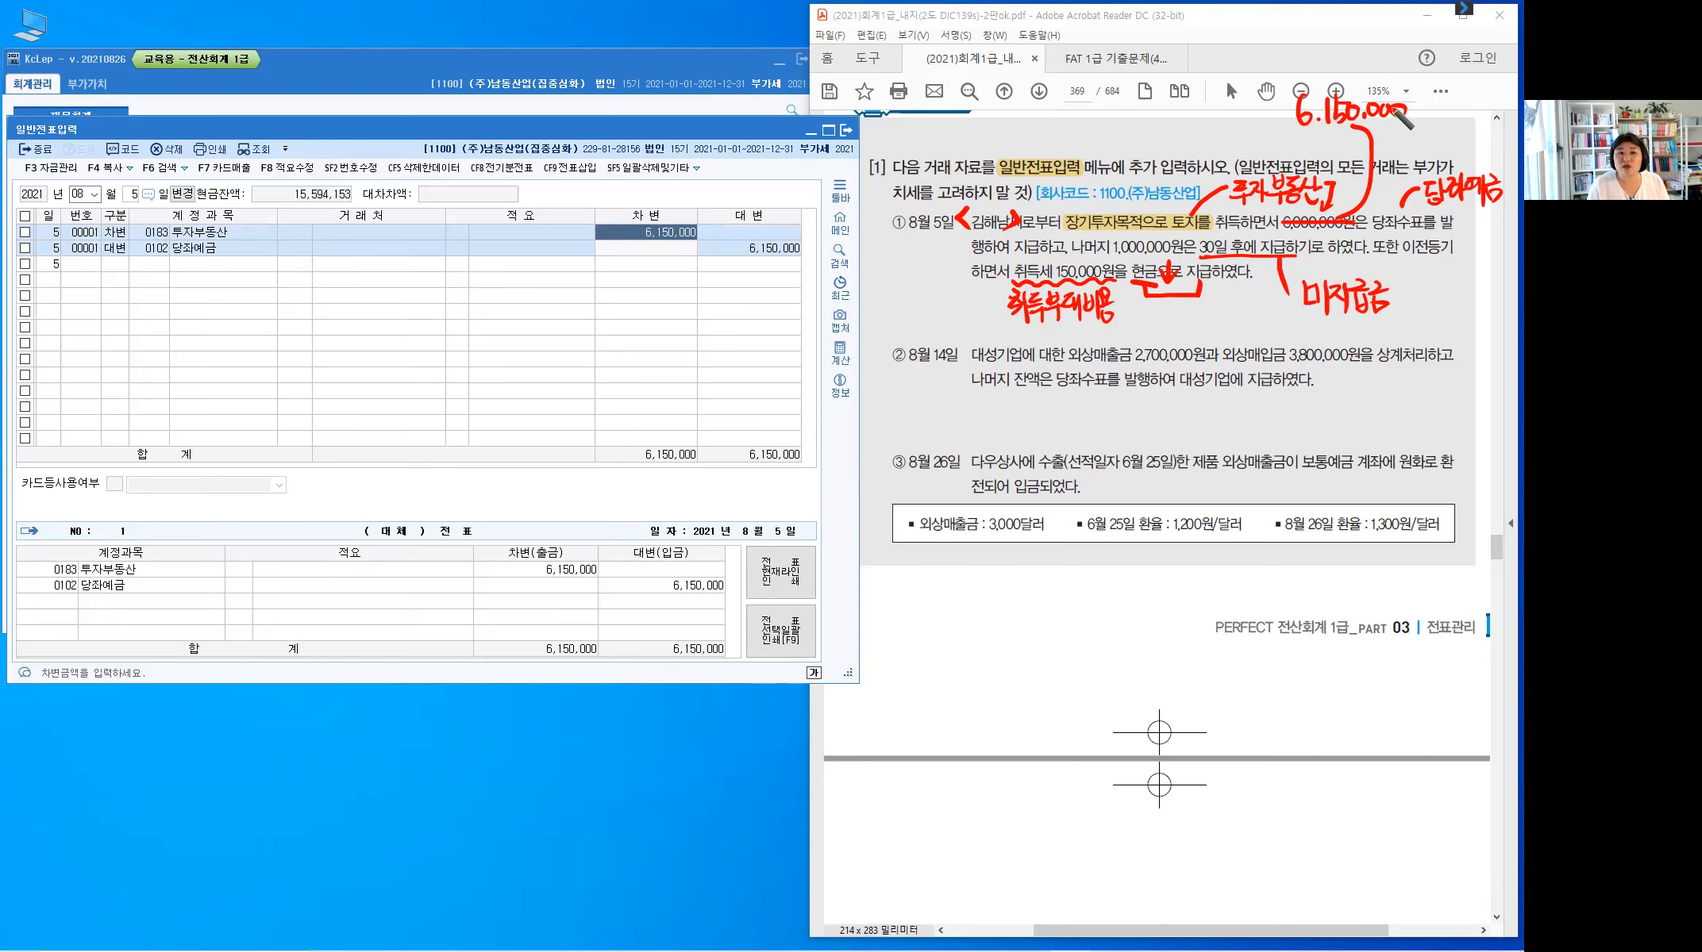
{"action": "left_click", "coordinate": [1311, 81]}
{"action": "mouse_move", "coordinate": [1291, 64]}
{"action": "left_mouse_down"}
{"action": "mouse_move", "coordinate": [1299, 86]}
{"action": "mouse_move", "coordinate": [1320, 81]}
{"action": "left_mouse_up"}
{"action": "left_click_drag", "start_coordinate": [1329, 68], "coordinate": [1345, 63]}
{"action": "left_click", "coordinate": [1358, 78]}
{"action": "left_click_drag", "start_coordinate": [1367, 70], "coordinate": [1393, 72]}
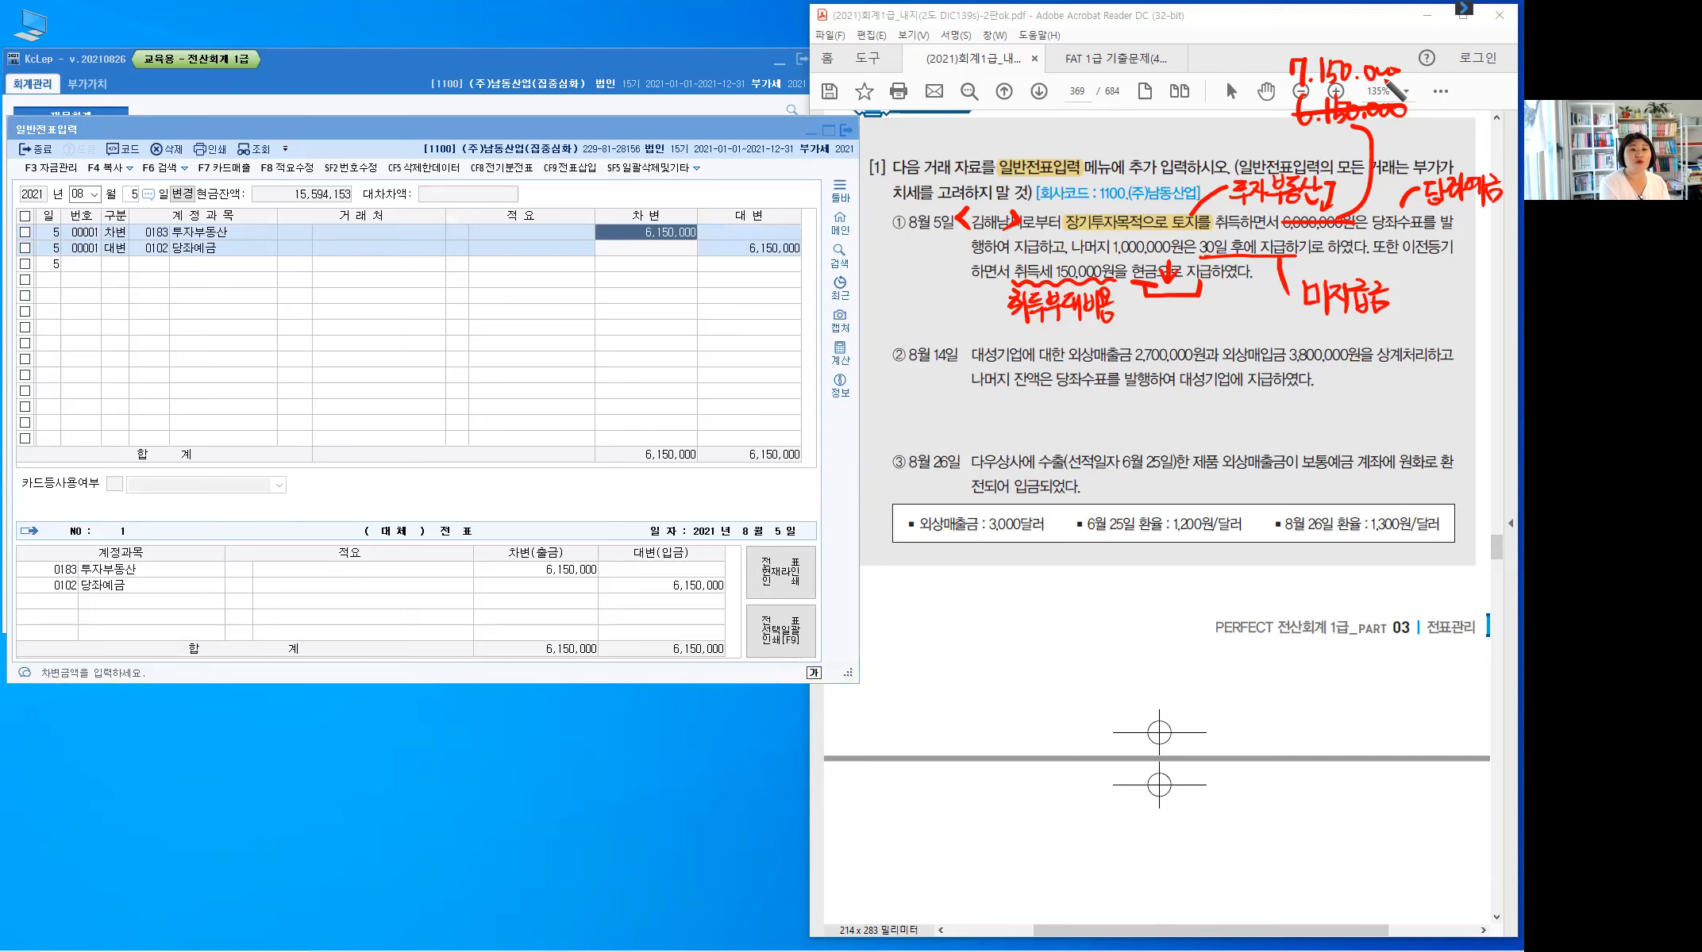
- Set the debit amount of the August 5 투자부동산 line to 7,150,000
{"action": "left_click", "coordinate": [657, 234]}
{"action": "type", "text": "7"}
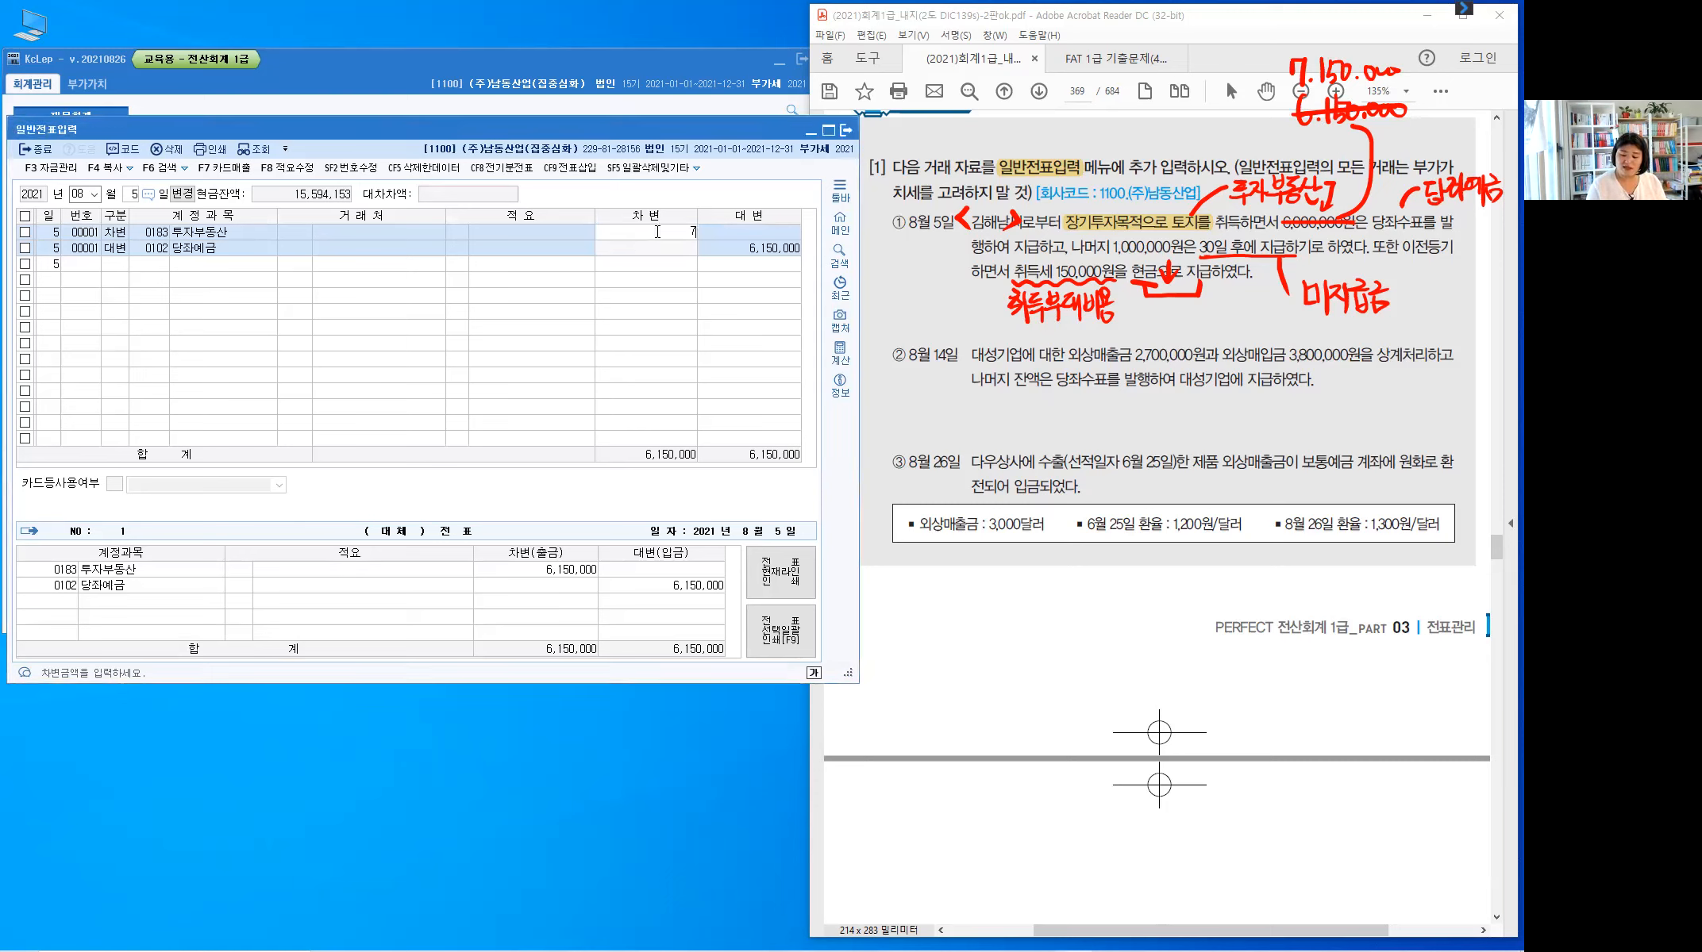
{"action": "type", "text": ",150,000"}
{"action": "key", "text": "Return"}
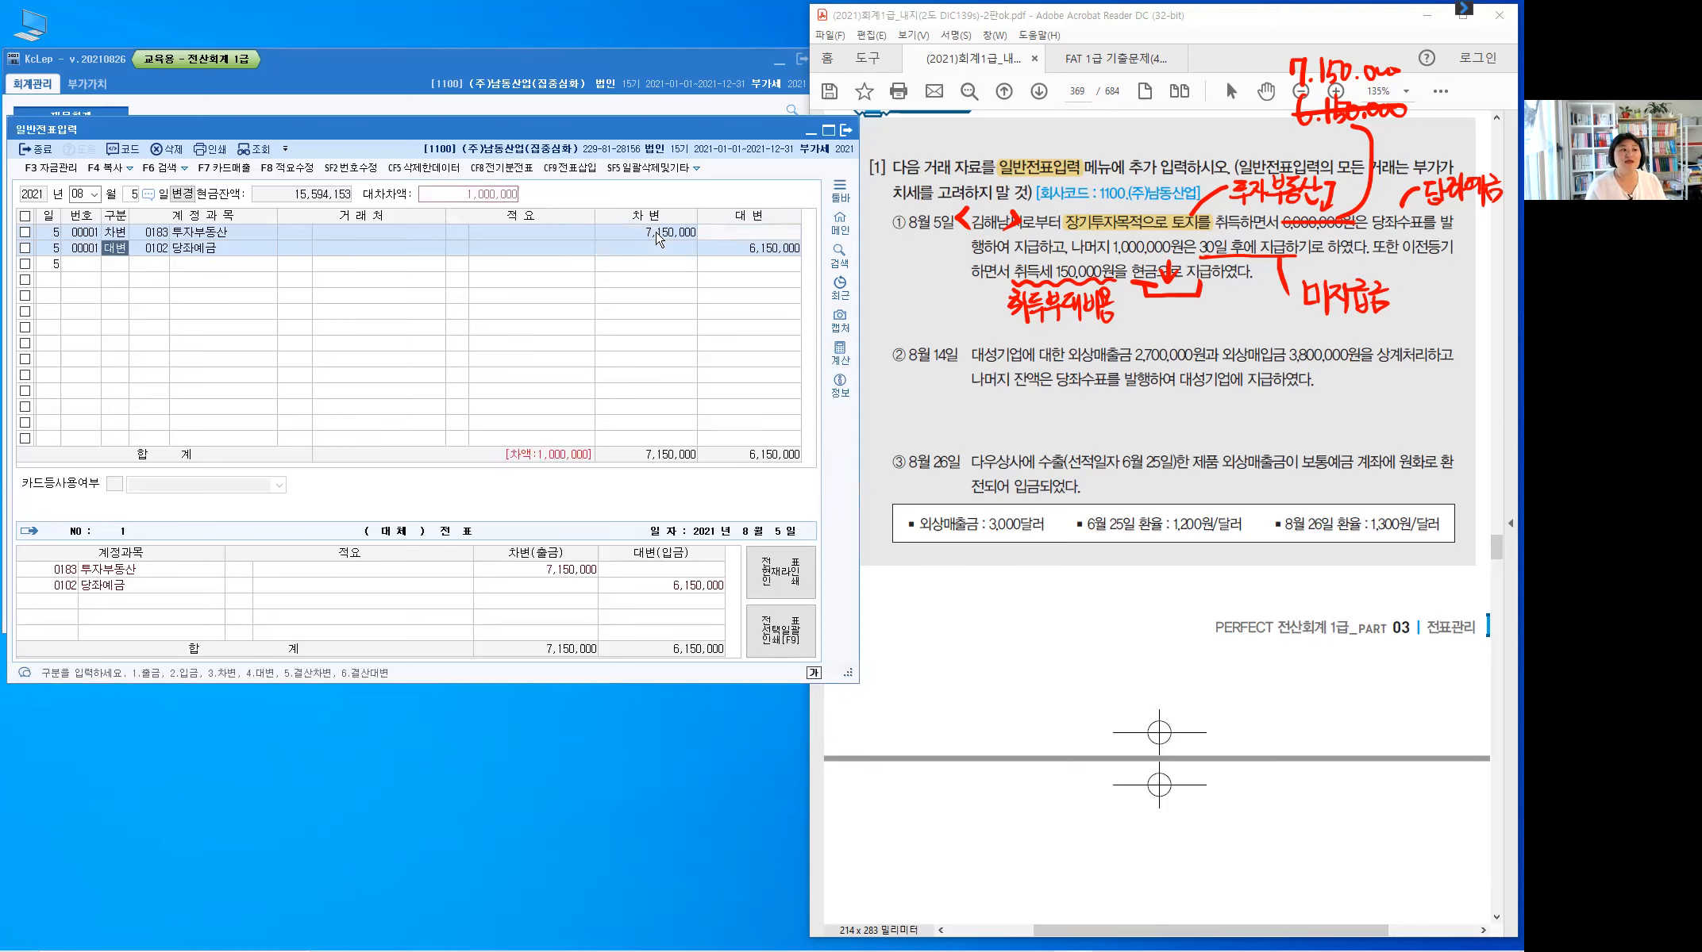
- Set the credit amount of the August 5 당좌예금 line to 6,000,000, keeping its account and blank counterparty
{"action": "key", "text": "Return"}
{"action": "key", "text": "Return"}
{"action": "key", "text": "Return"}
{"action": "key", "text": "Return"}
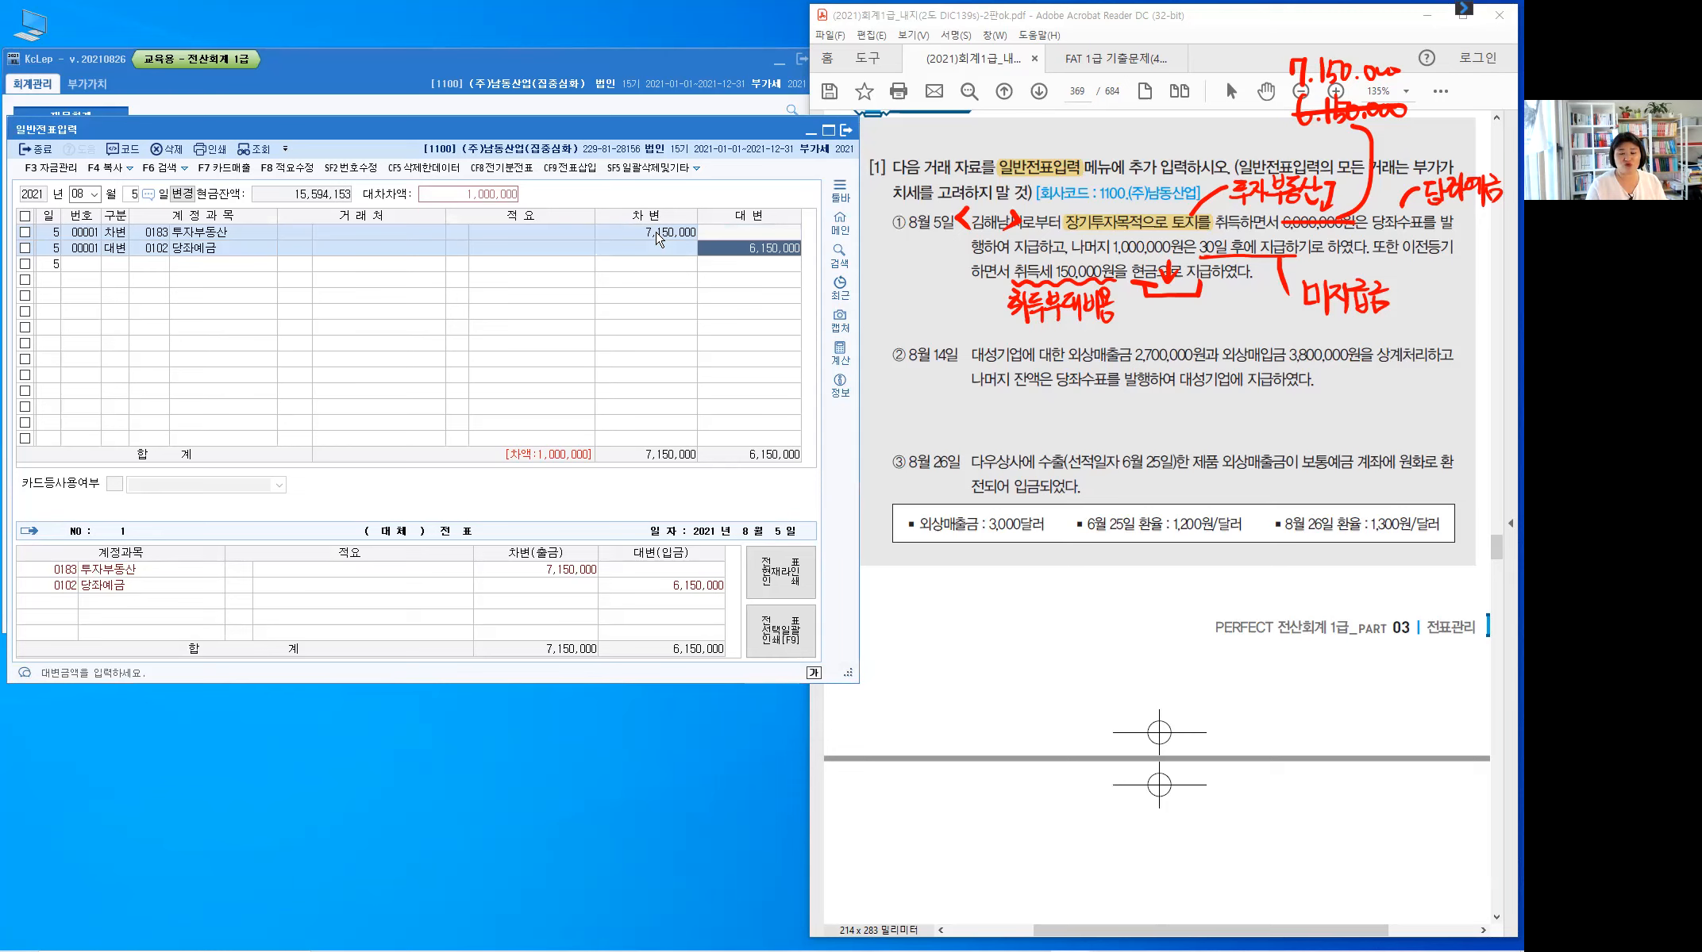
{"action": "type", "text": "6,000,000"}
{"action": "key", "text": "Return"}
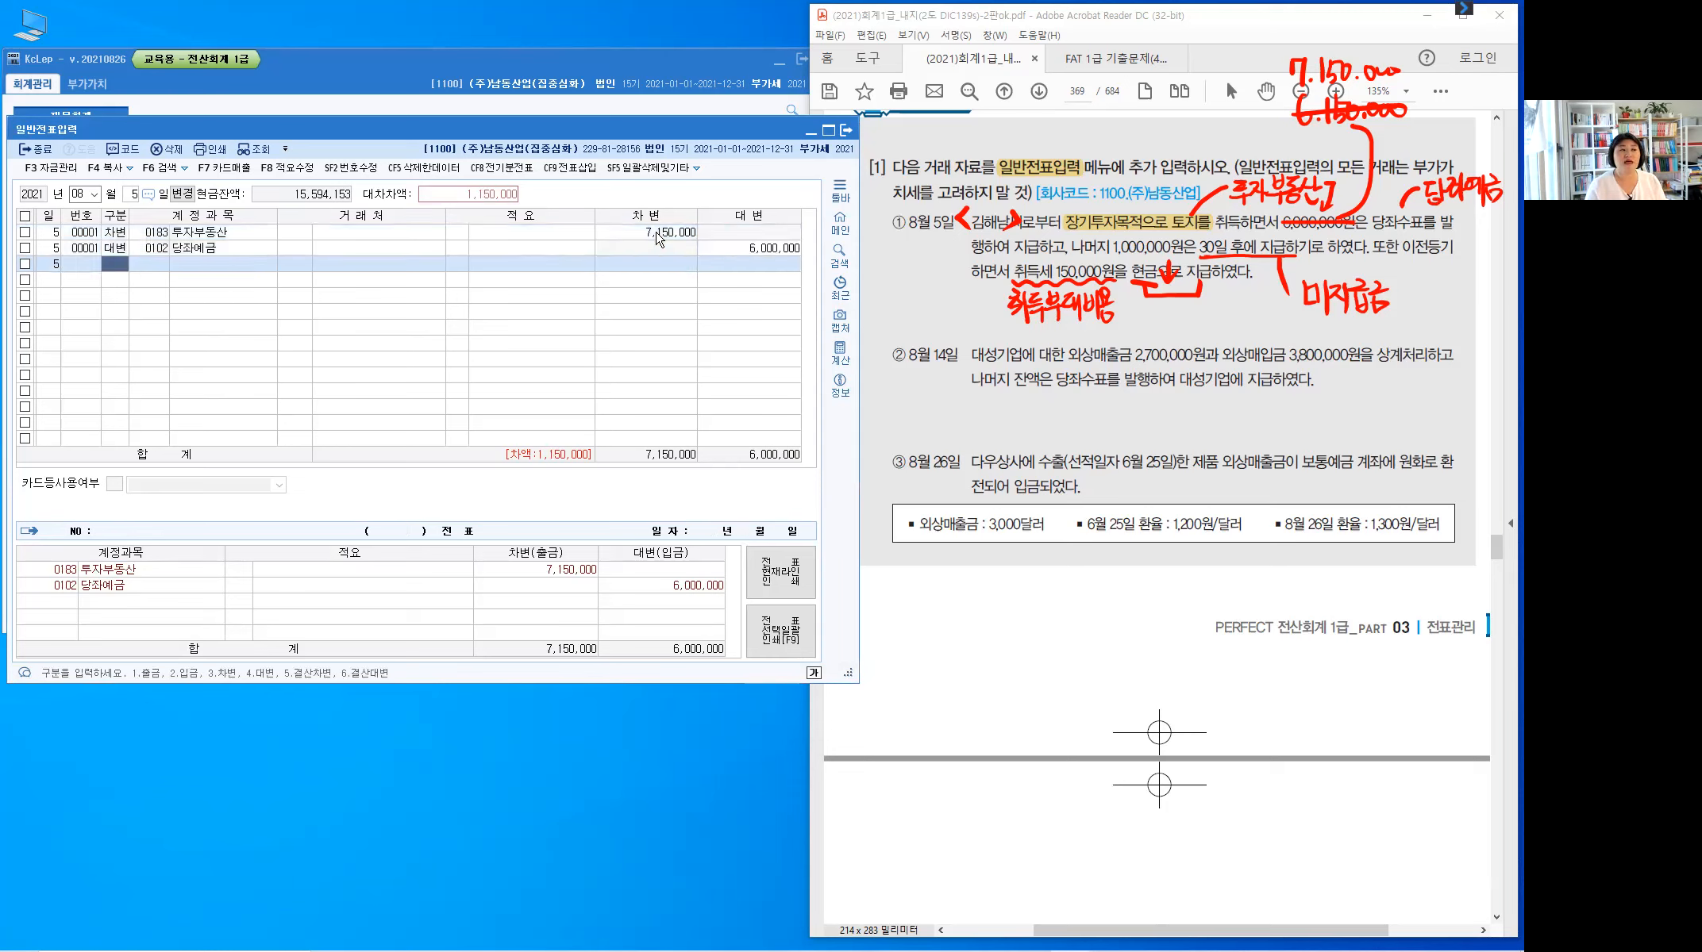
- Add a credit line for account 253 미지급금 with the land seller as counterparty and an amount of 1,000,000
{"action": "type", "text": "4"}
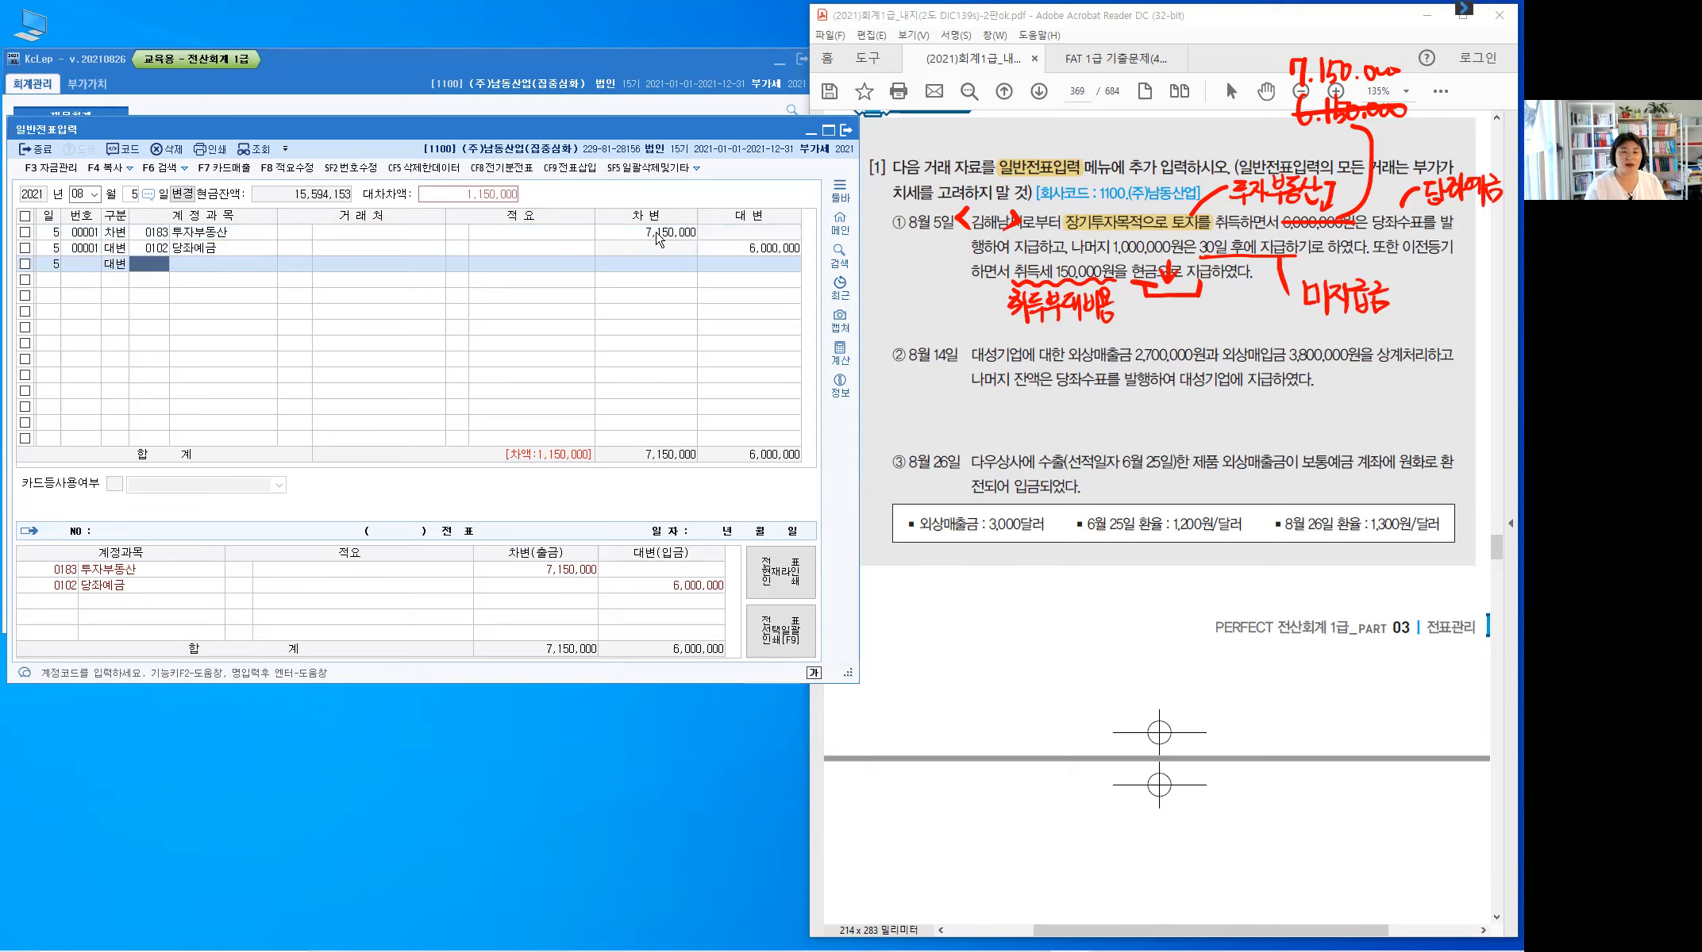
{"action": "type", "text": "253"}
{"action": "key", "text": "Return"}
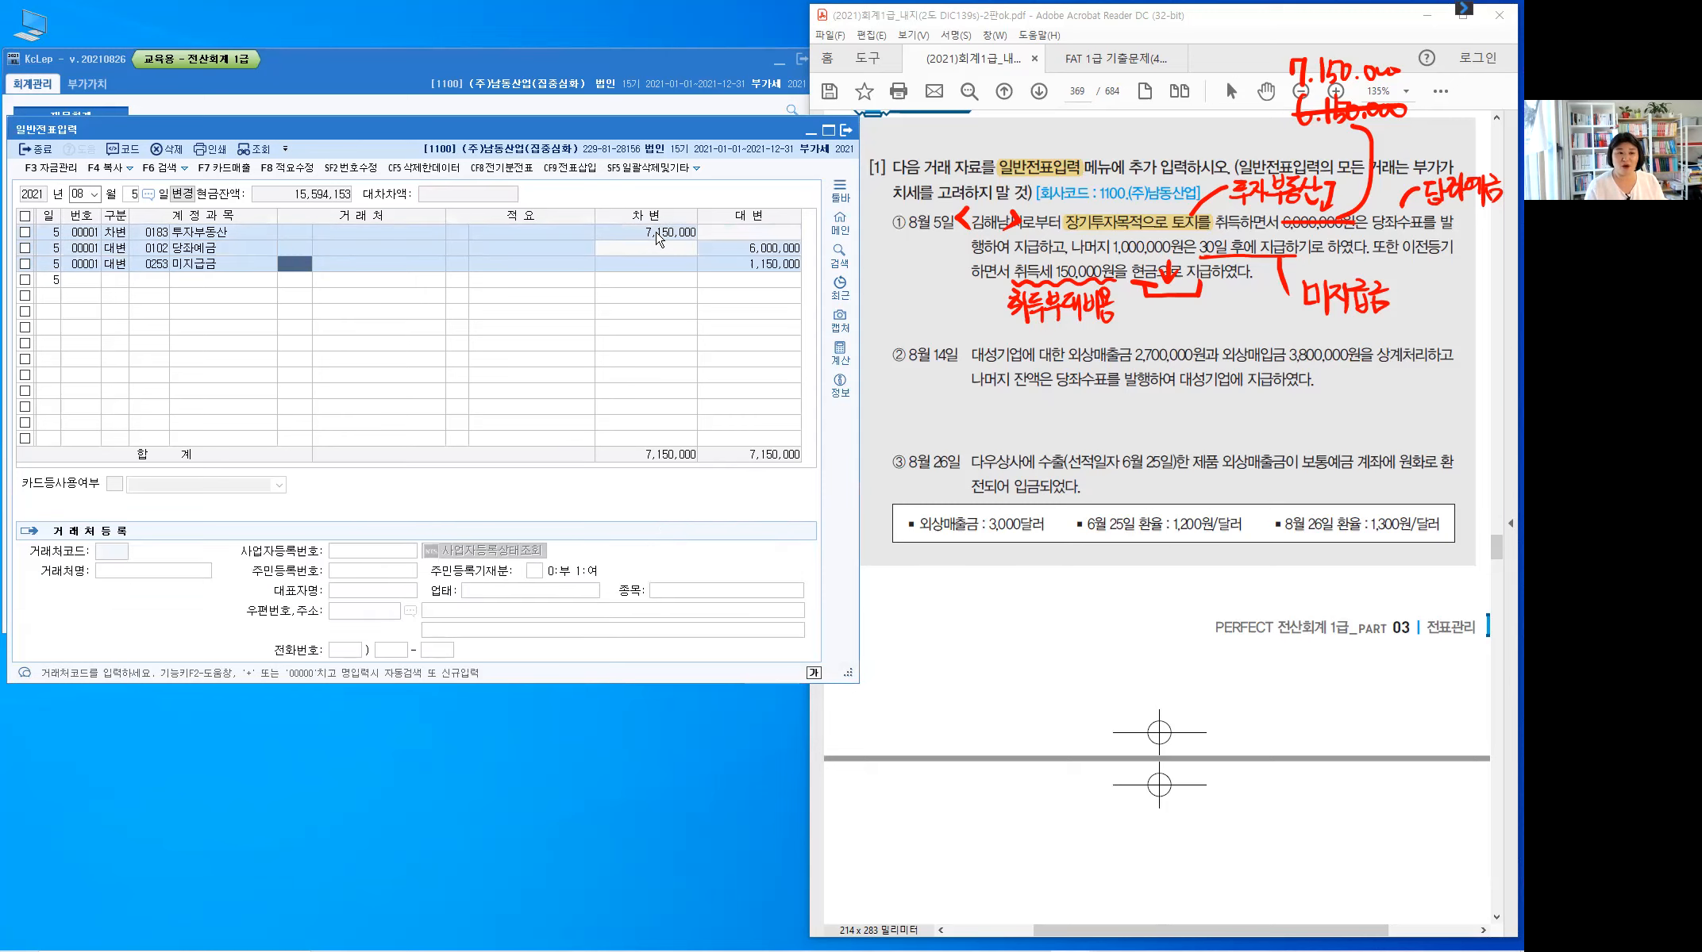
{"action": "type", "text": "김해"}
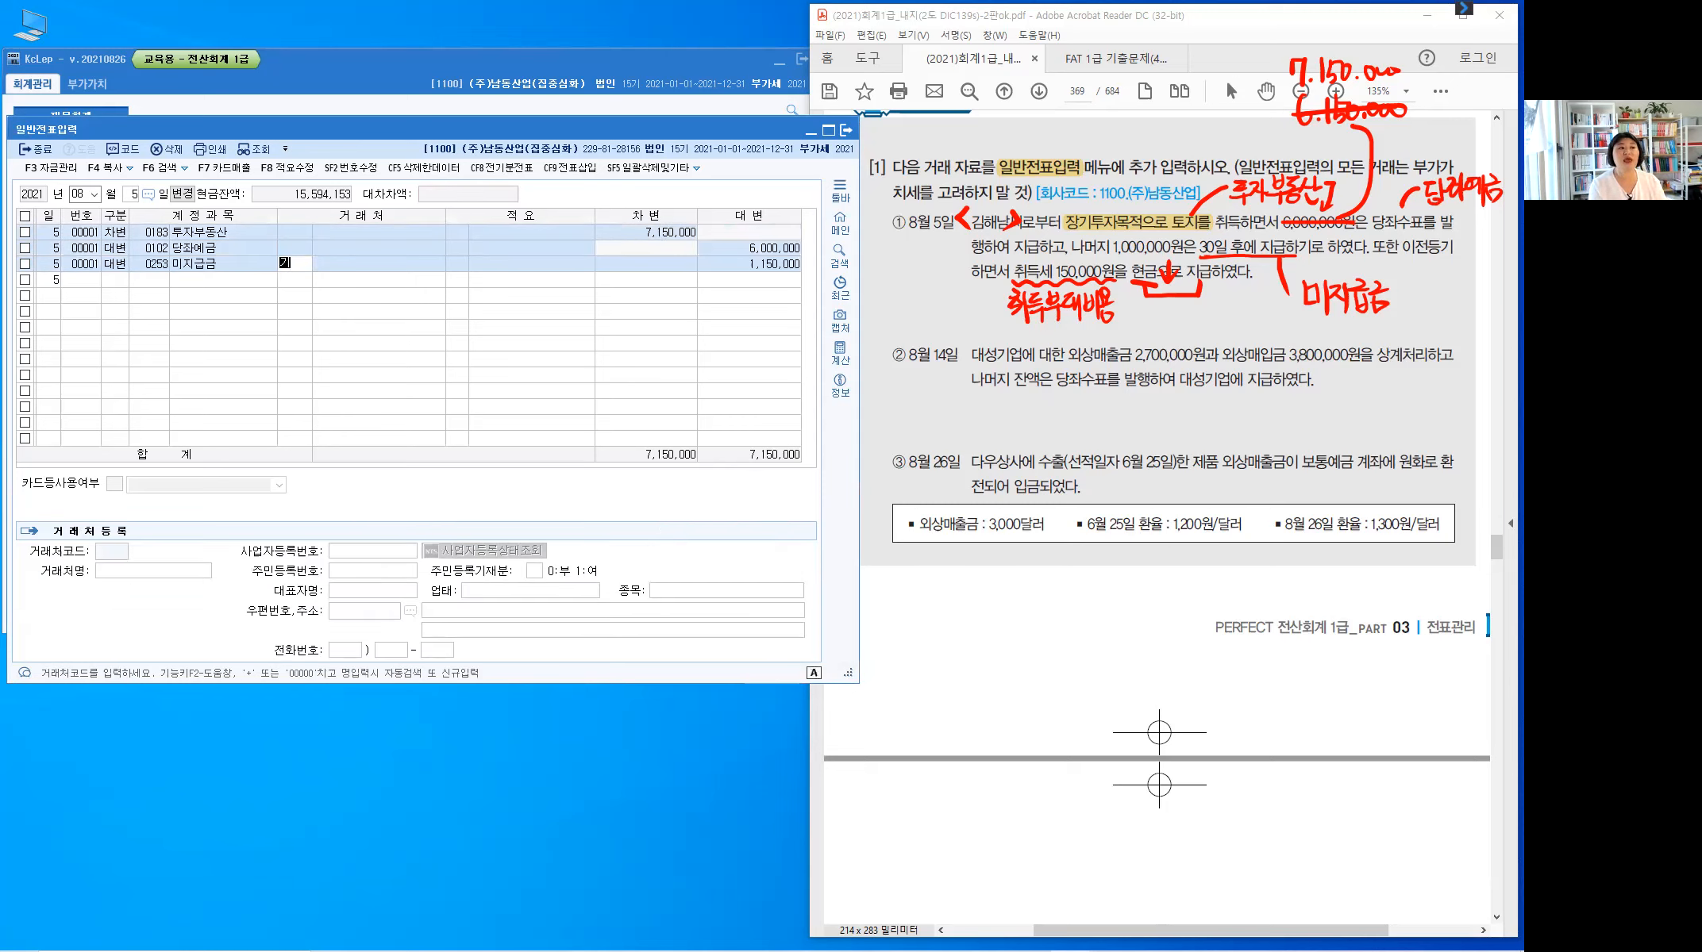
{"action": "key", "text": "Return"}
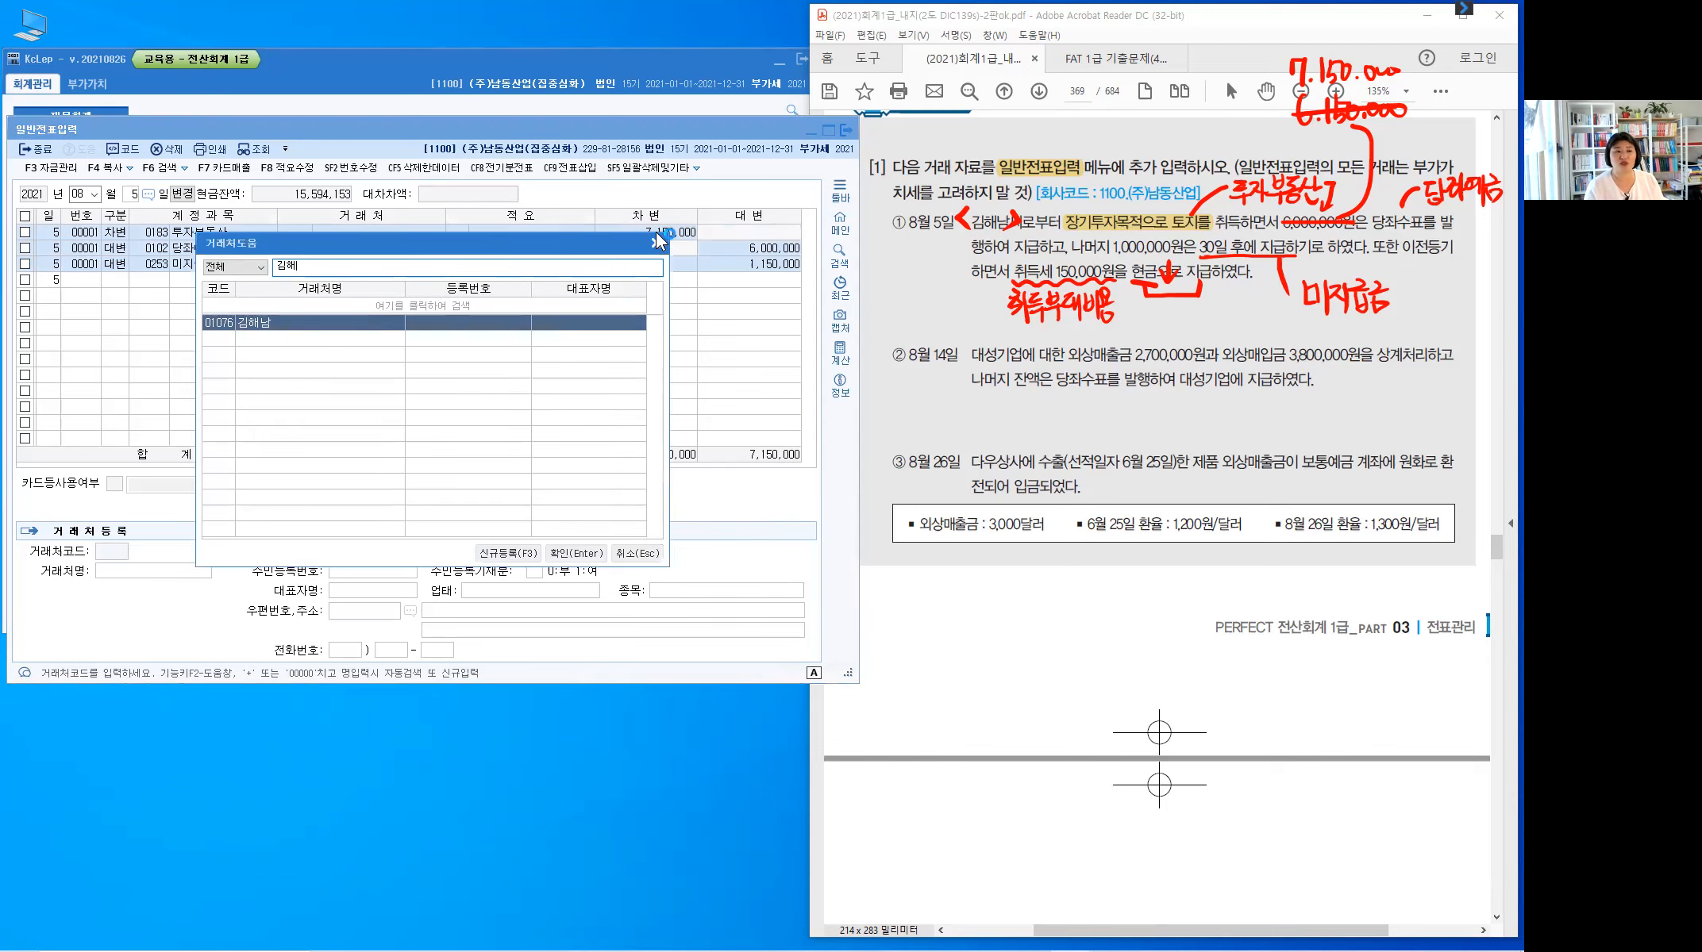
{"action": "left_click", "coordinate": [657, 240]}
{"action": "key", "text": "Return"}
{"action": "key", "text": "Return"}
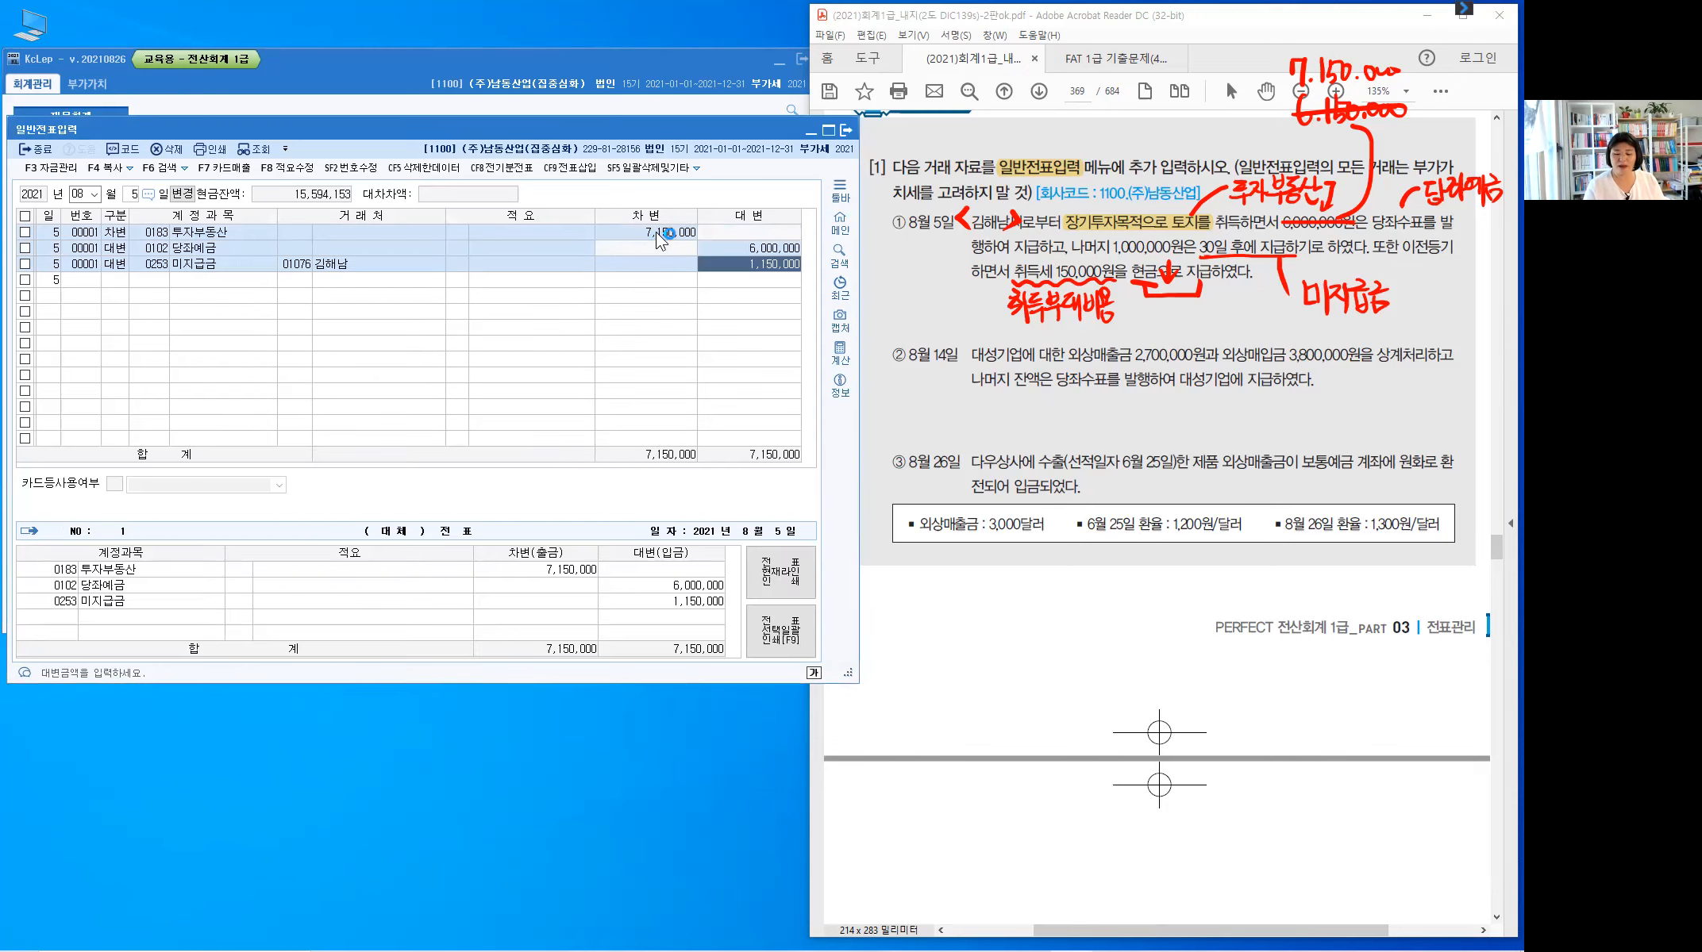
{"action": "type", "text": "1++"}
{"action": "key", "text": "Return"}
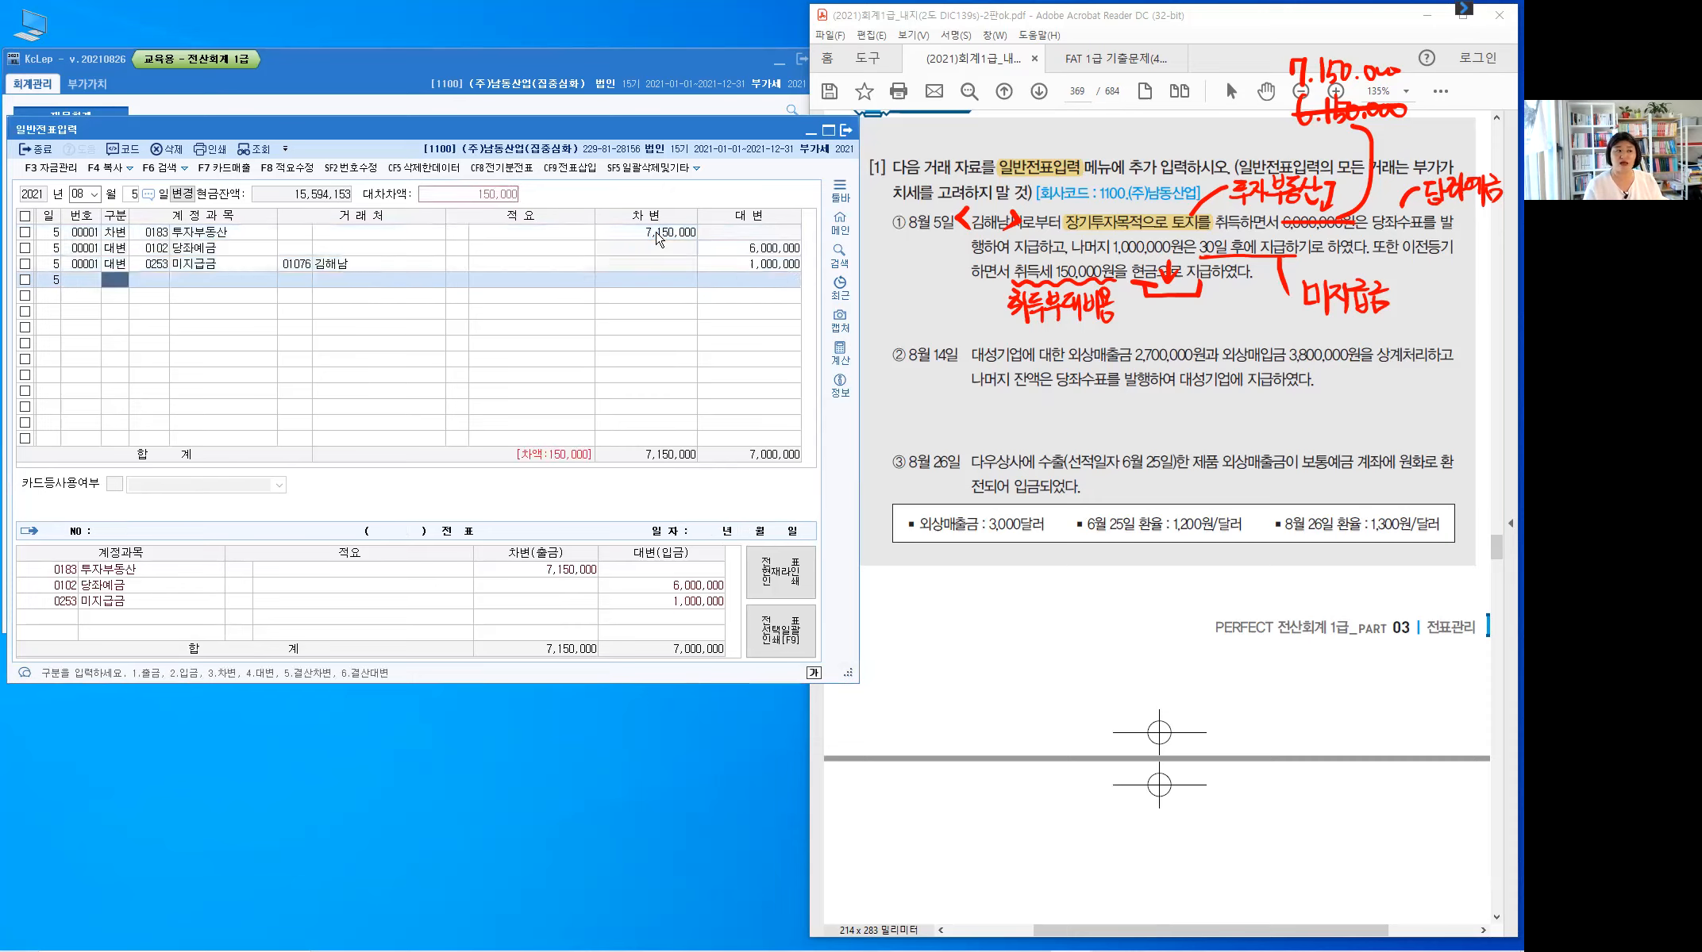
- Add a credit line for account 101 현금 to the August 5 voucher with the balancing amount 150,000
{"action": "type", "text": "4"}
{"action": "key", "text": "Return"}
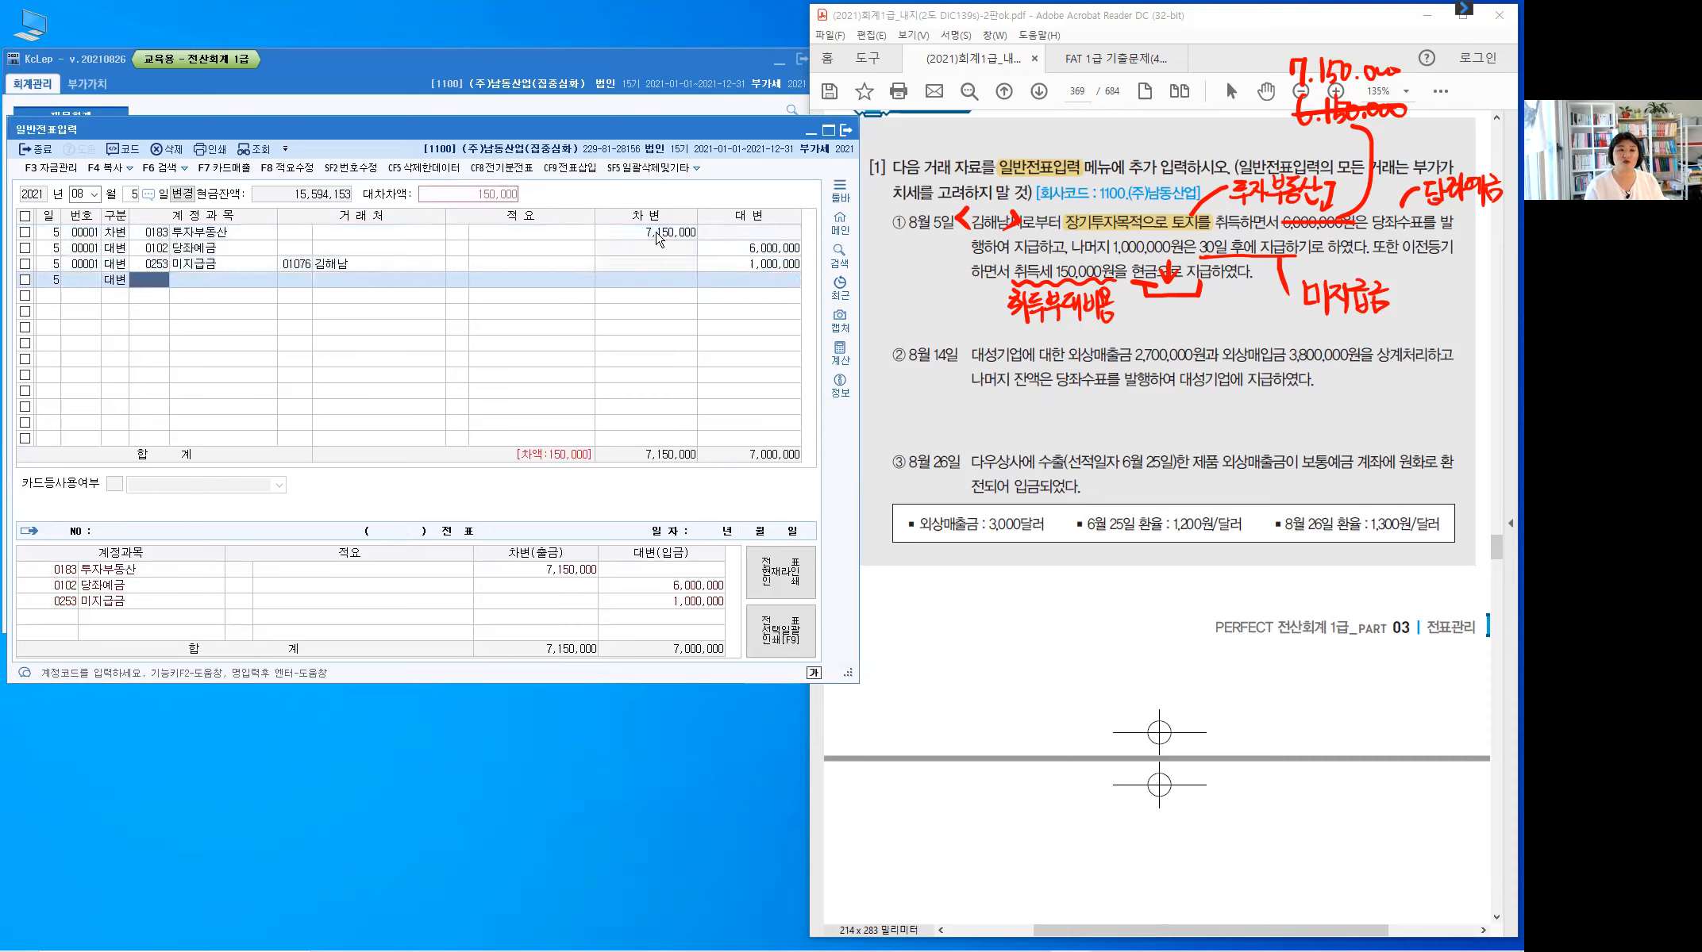
{"action": "type", "text": "101"}
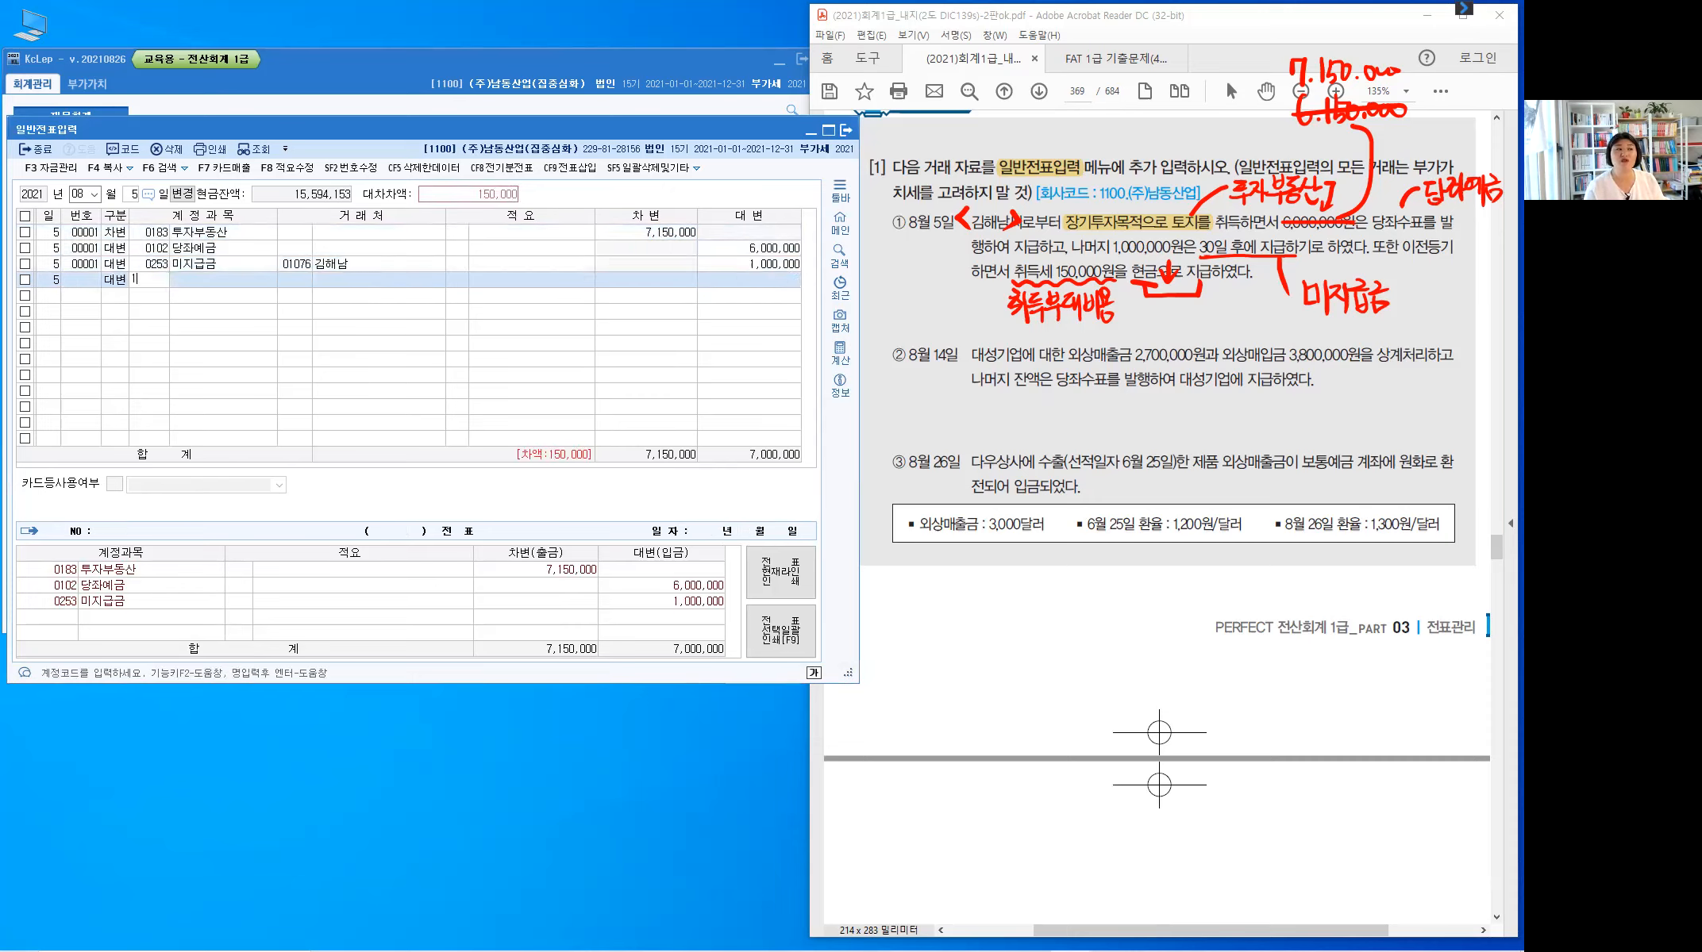
{"action": "key", "text": "Return"}
{"action": "key", "text": "Return"}
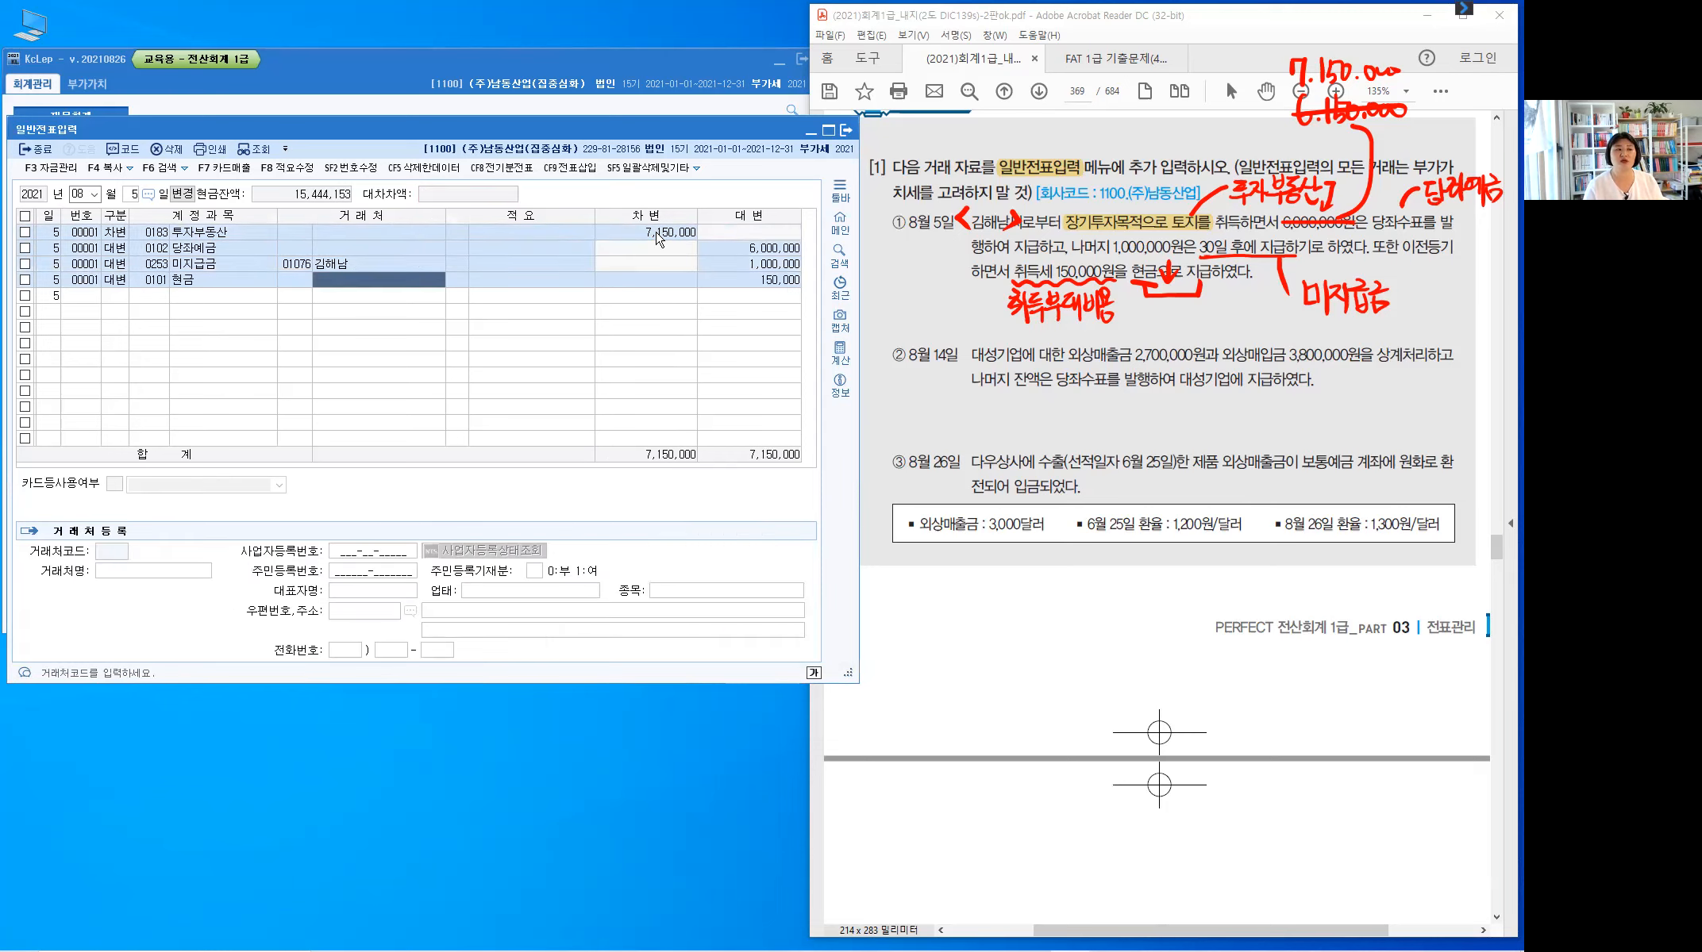
{"action": "key", "text": "Return"}
{"action": "key", "text": "Return"}
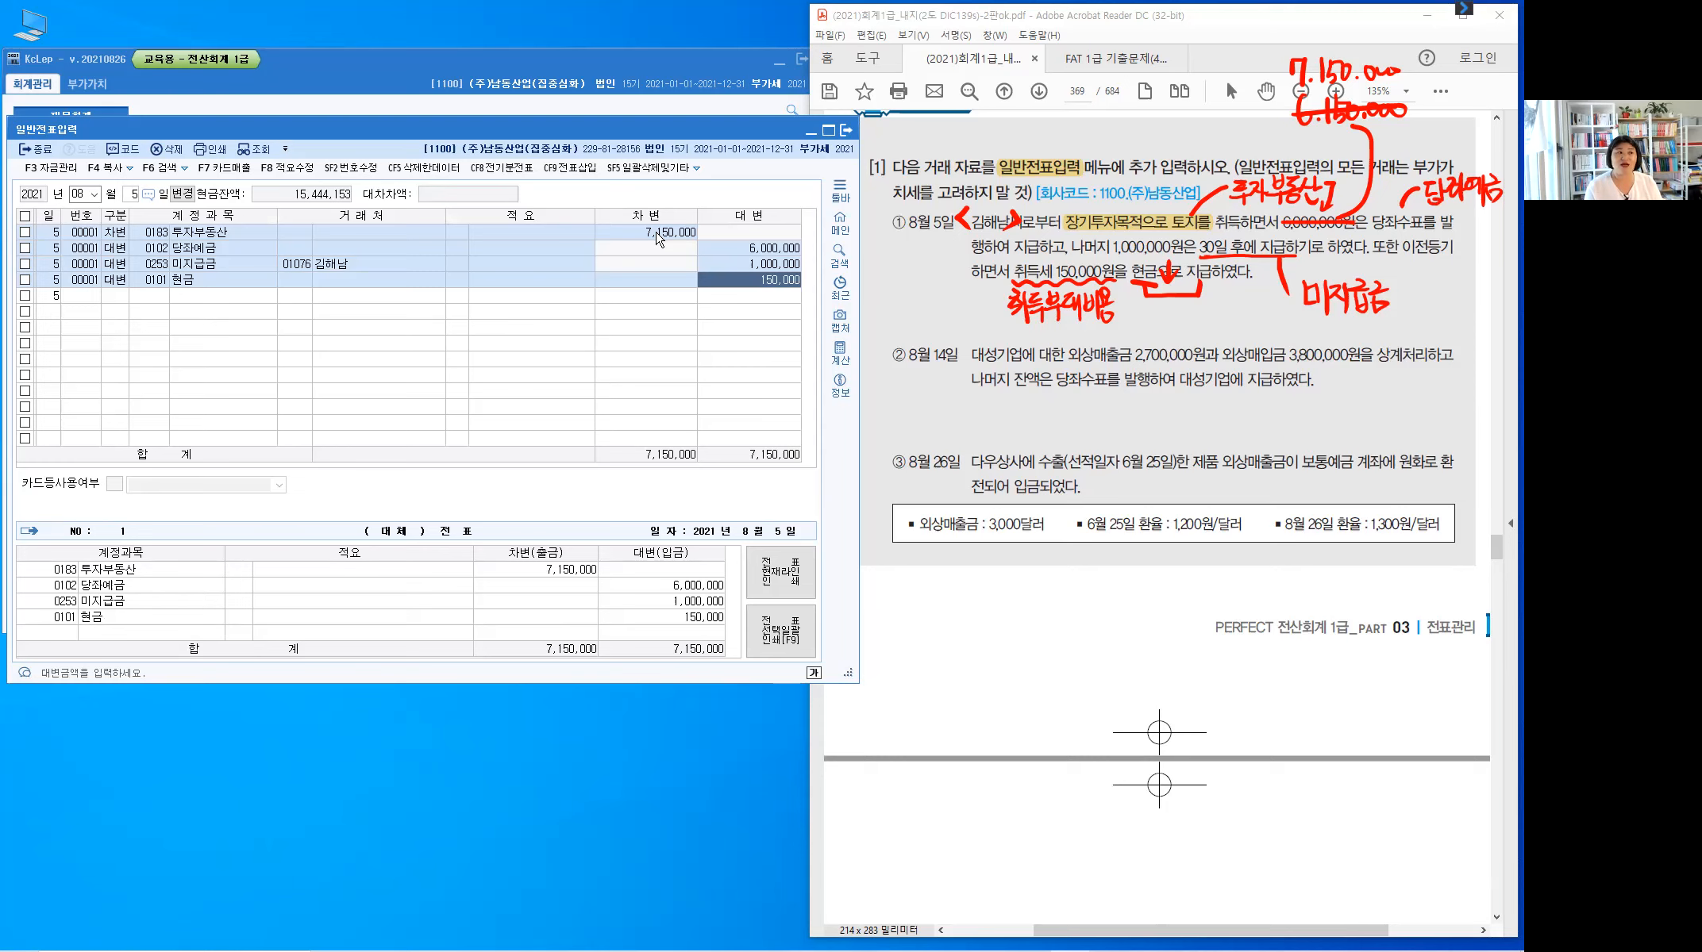
{"action": "key", "text": "Return"}
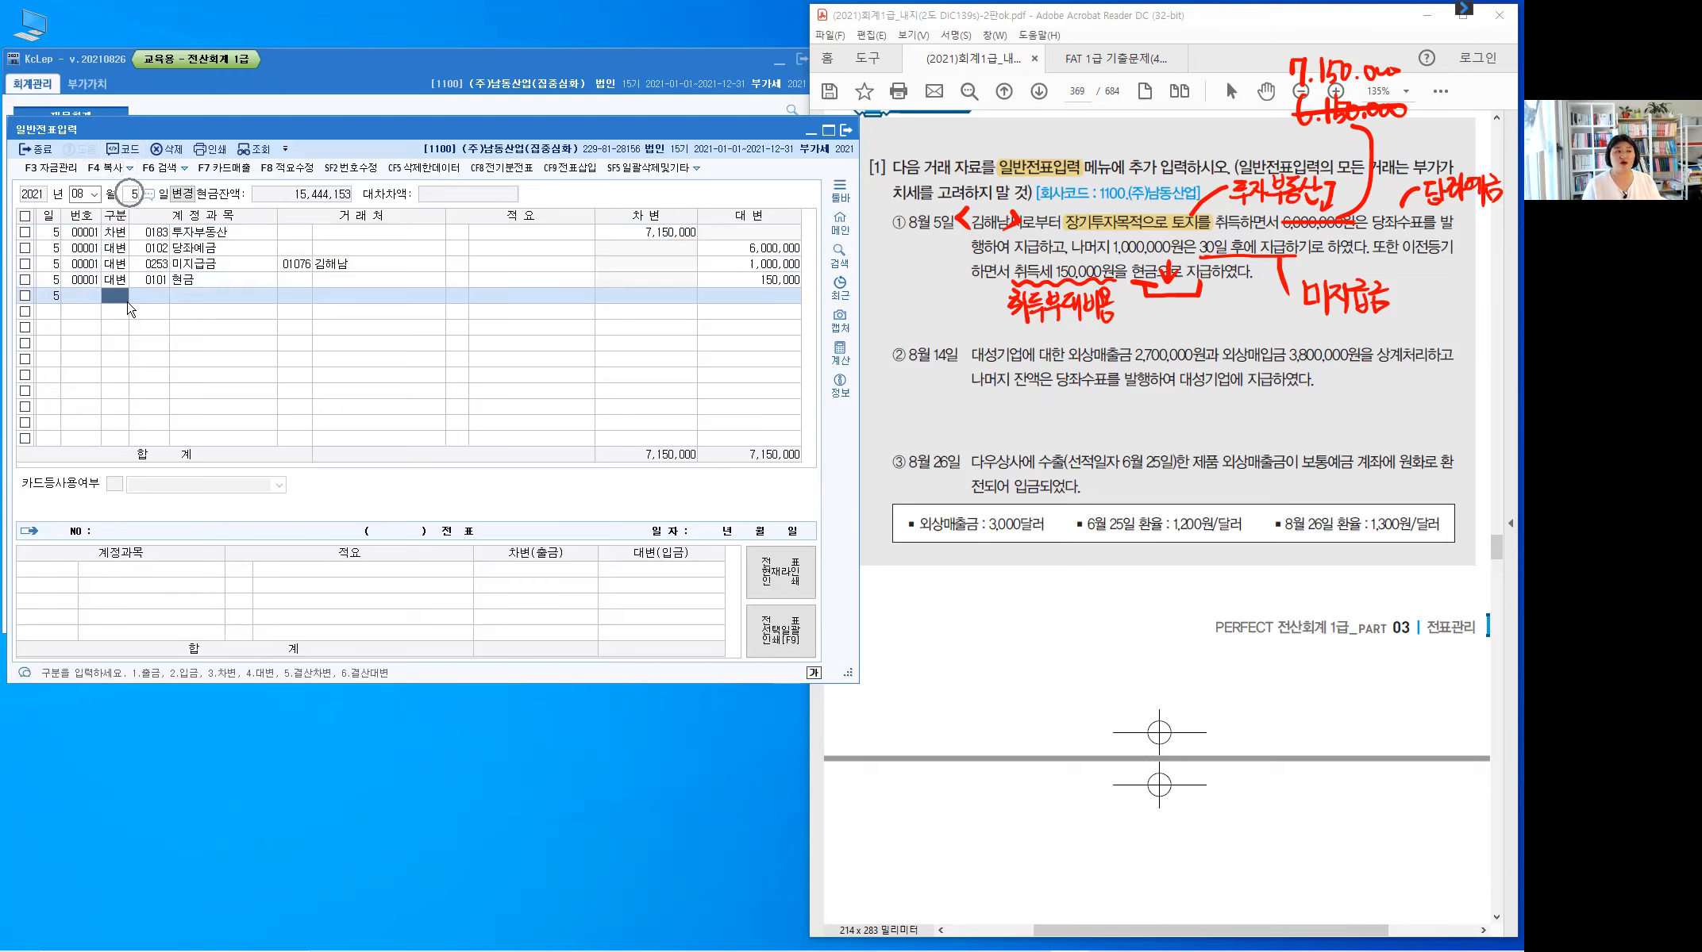
- Leave the August 5 entries and set the voucher date to August 14
{"action": "key", "text": "Escape"}
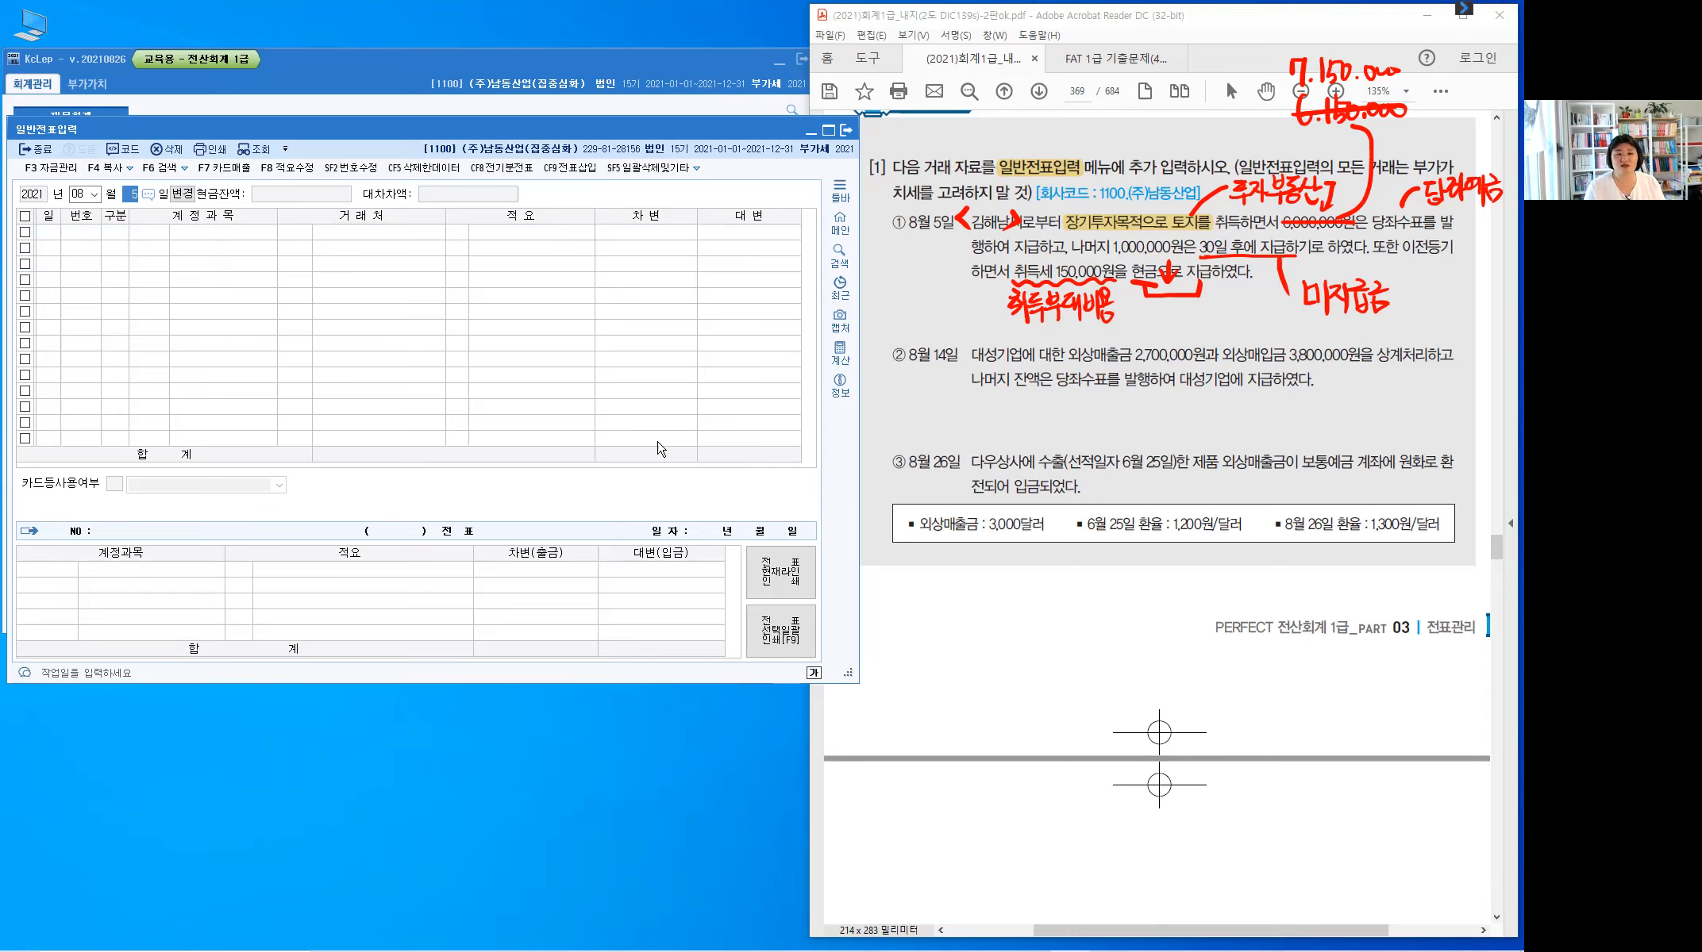
{"action": "type", "text": "14"}
{"action": "key", "text": "Return"}
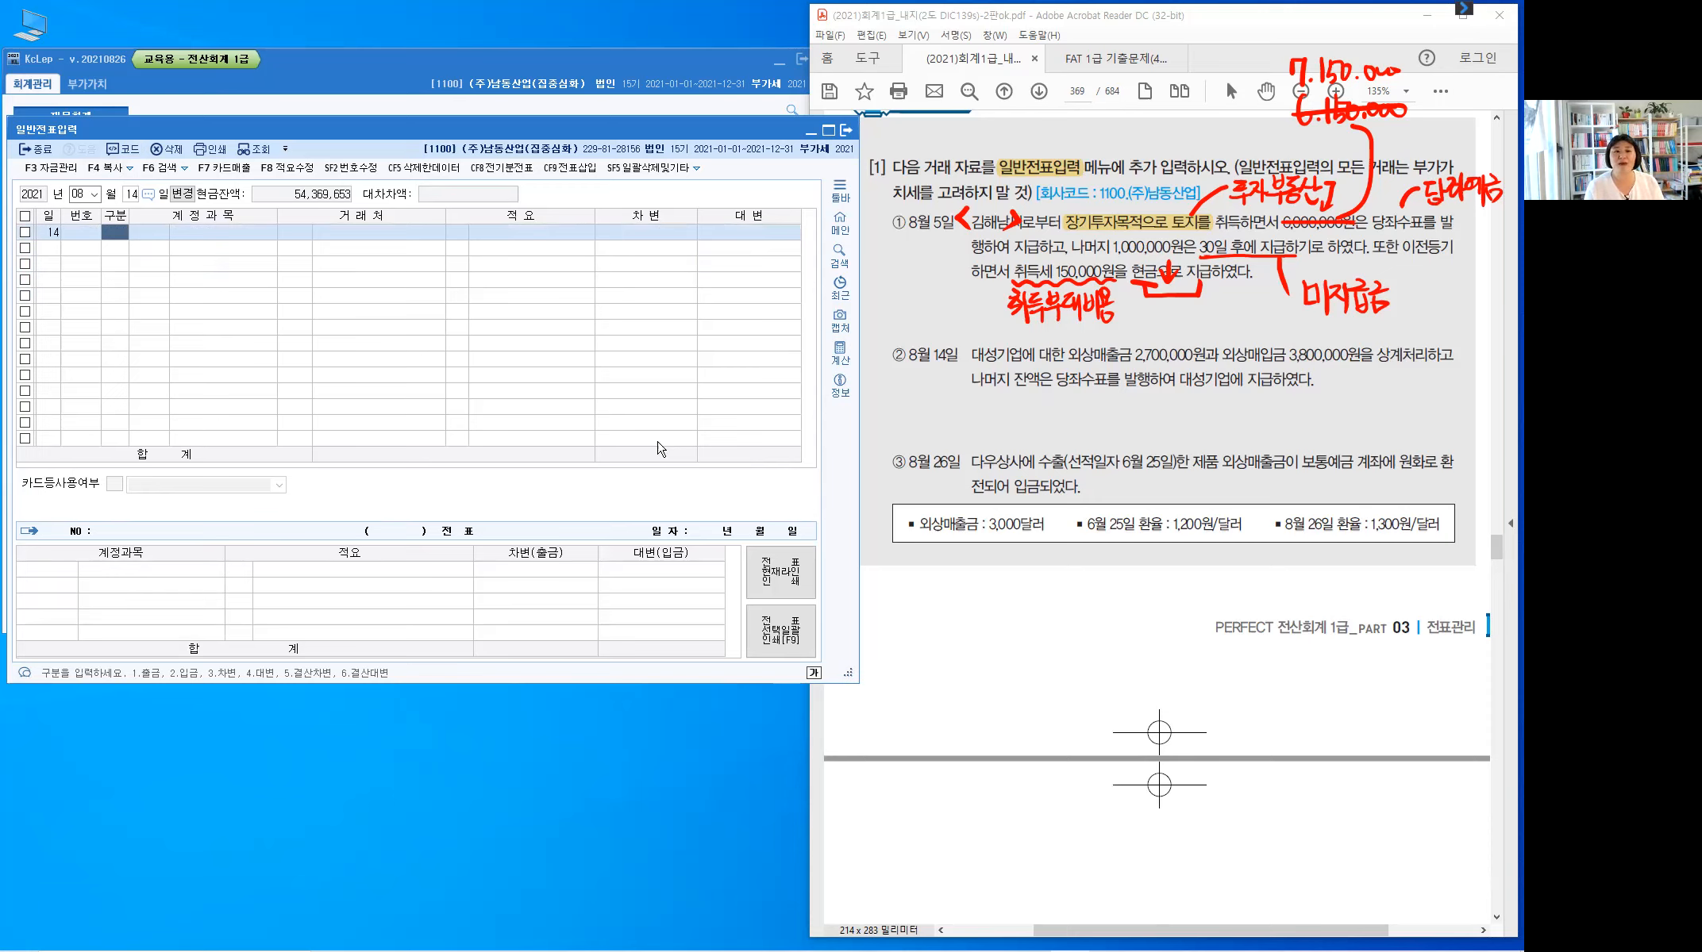
- Highlight 상계 and 대성기업 in the August 14 transaction, then bracket 당좌수표 in red and handwrite 당예 beneath it
{"action": "left_click_drag", "start_coordinate": [1377, 359], "coordinate": [1406, 355]}
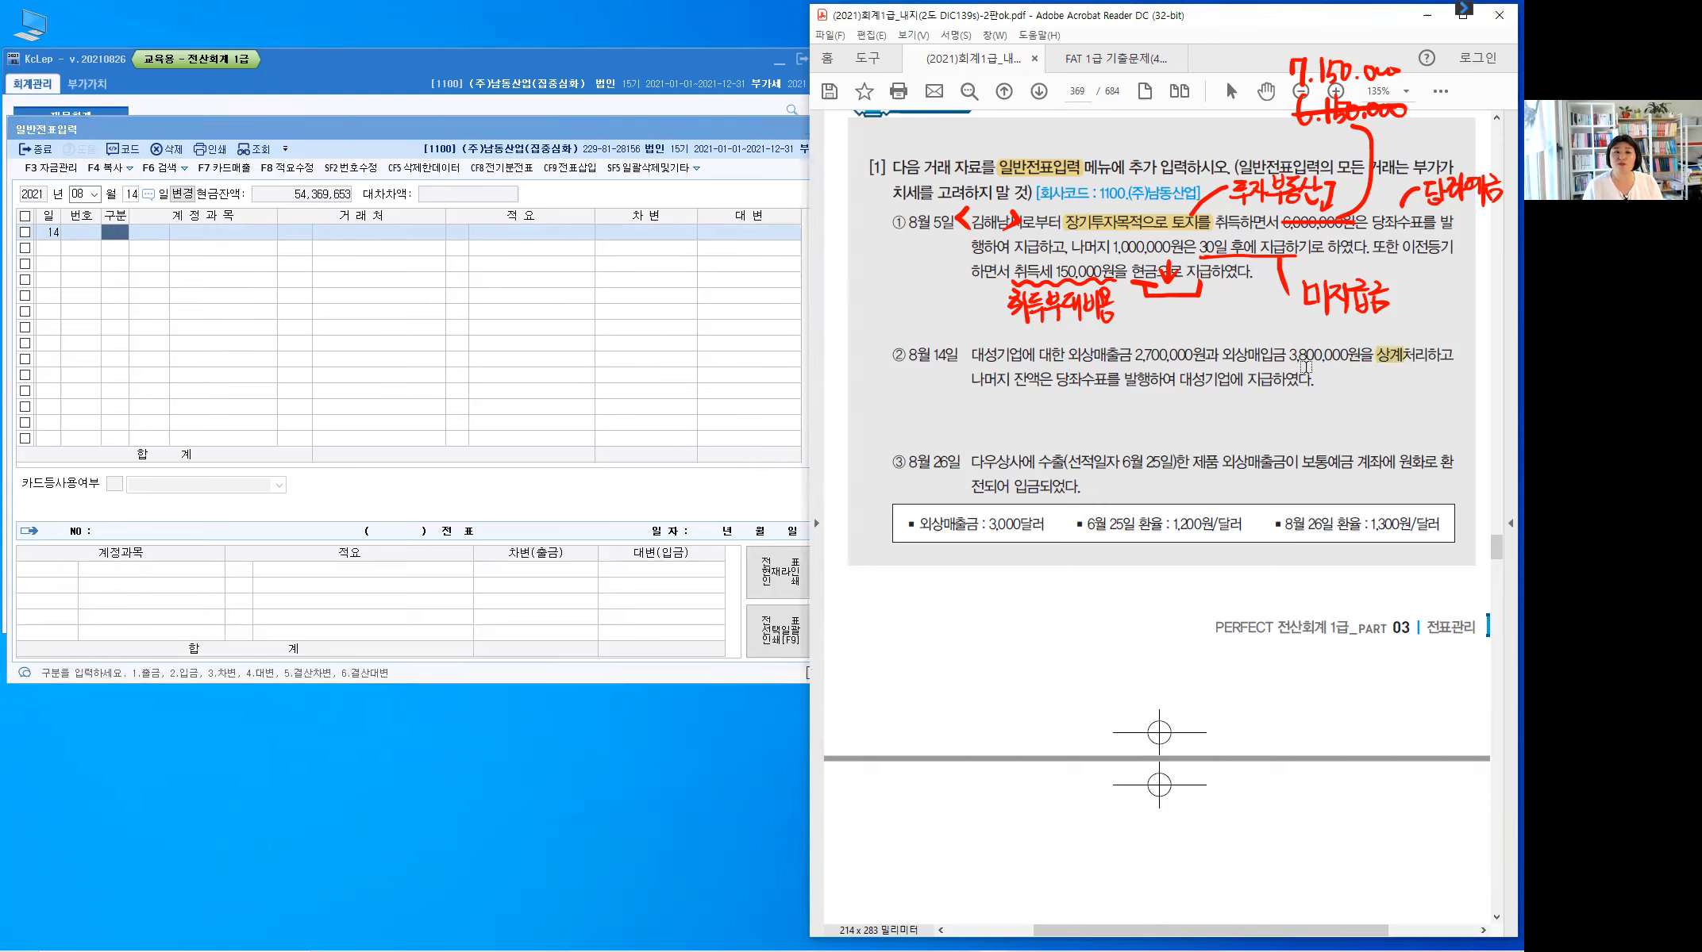
{"action": "left_click_drag", "start_coordinate": [971, 361], "coordinate": [1023, 357]}
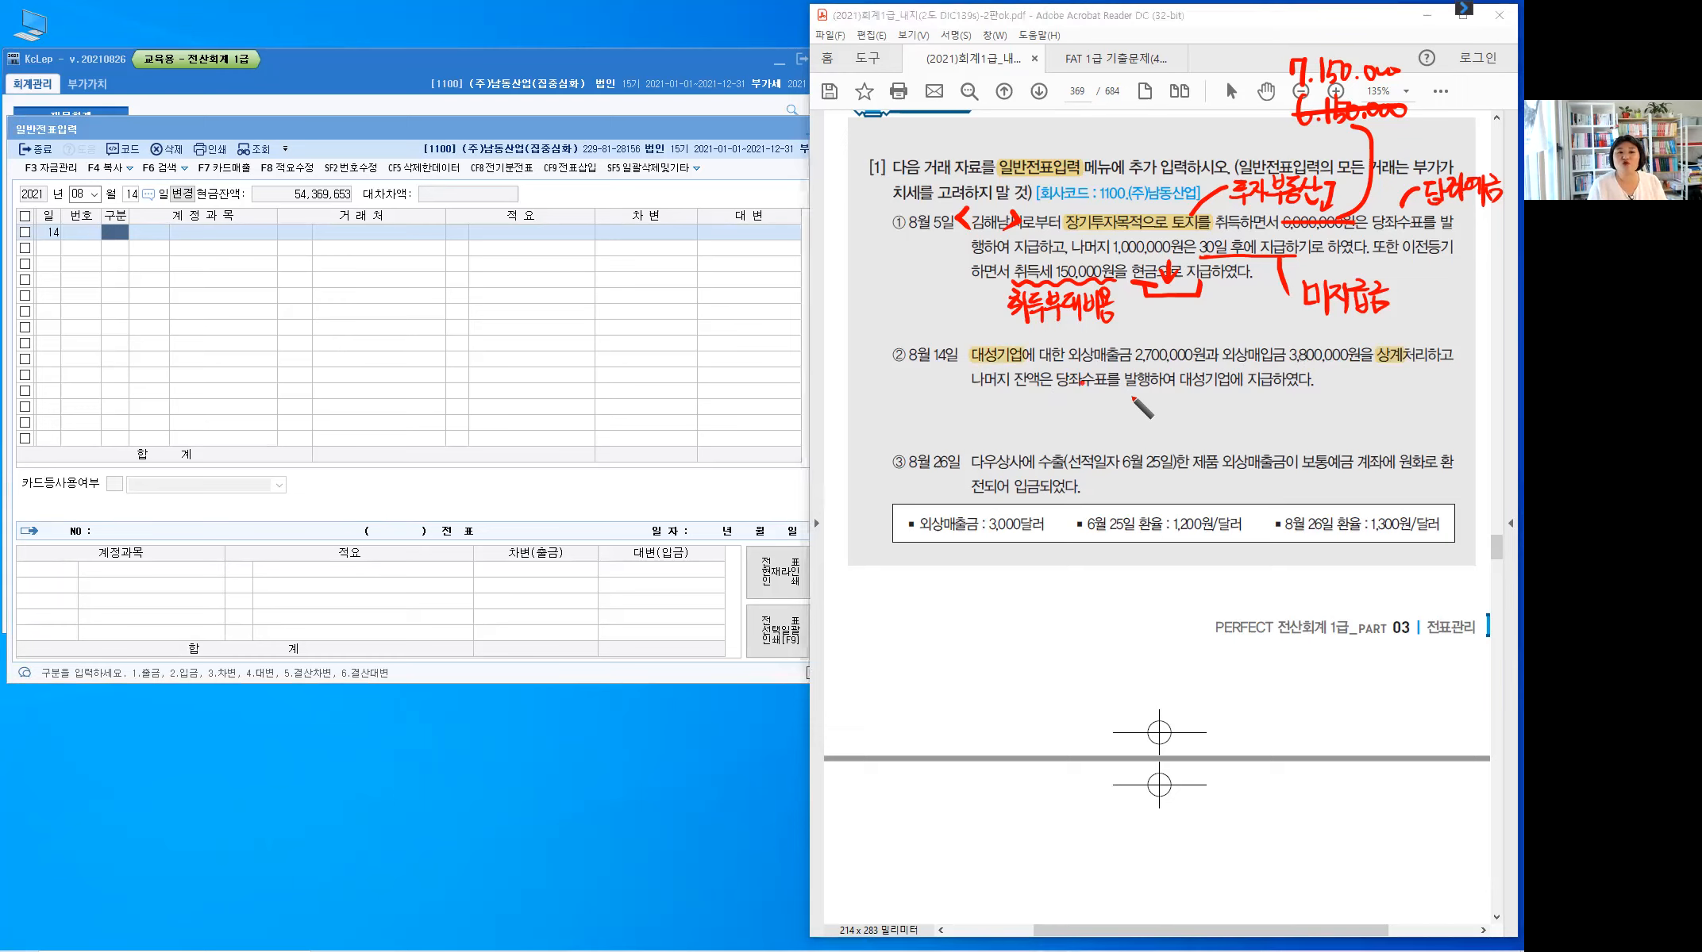
{"action": "mouse_move", "coordinate": [1081, 381]}
{"action": "left_mouse_down"}
{"action": "mouse_move", "coordinate": [1134, 384]}
{"action": "mouse_move", "coordinate": [1103, 420]}
{"action": "left_mouse_up"}
{"action": "left_click_drag", "start_coordinate": [1106, 405], "coordinate": [1114, 414]}
{"action": "mouse_move", "coordinate": [1099, 424]}
{"action": "left_mouse_down"}
{"action": "mouse_move", "coordinate": [1127, 406]}
{"action": "mouse_move", "coordinate": [1143, 443]}
{"action": "left_mouse_up"}
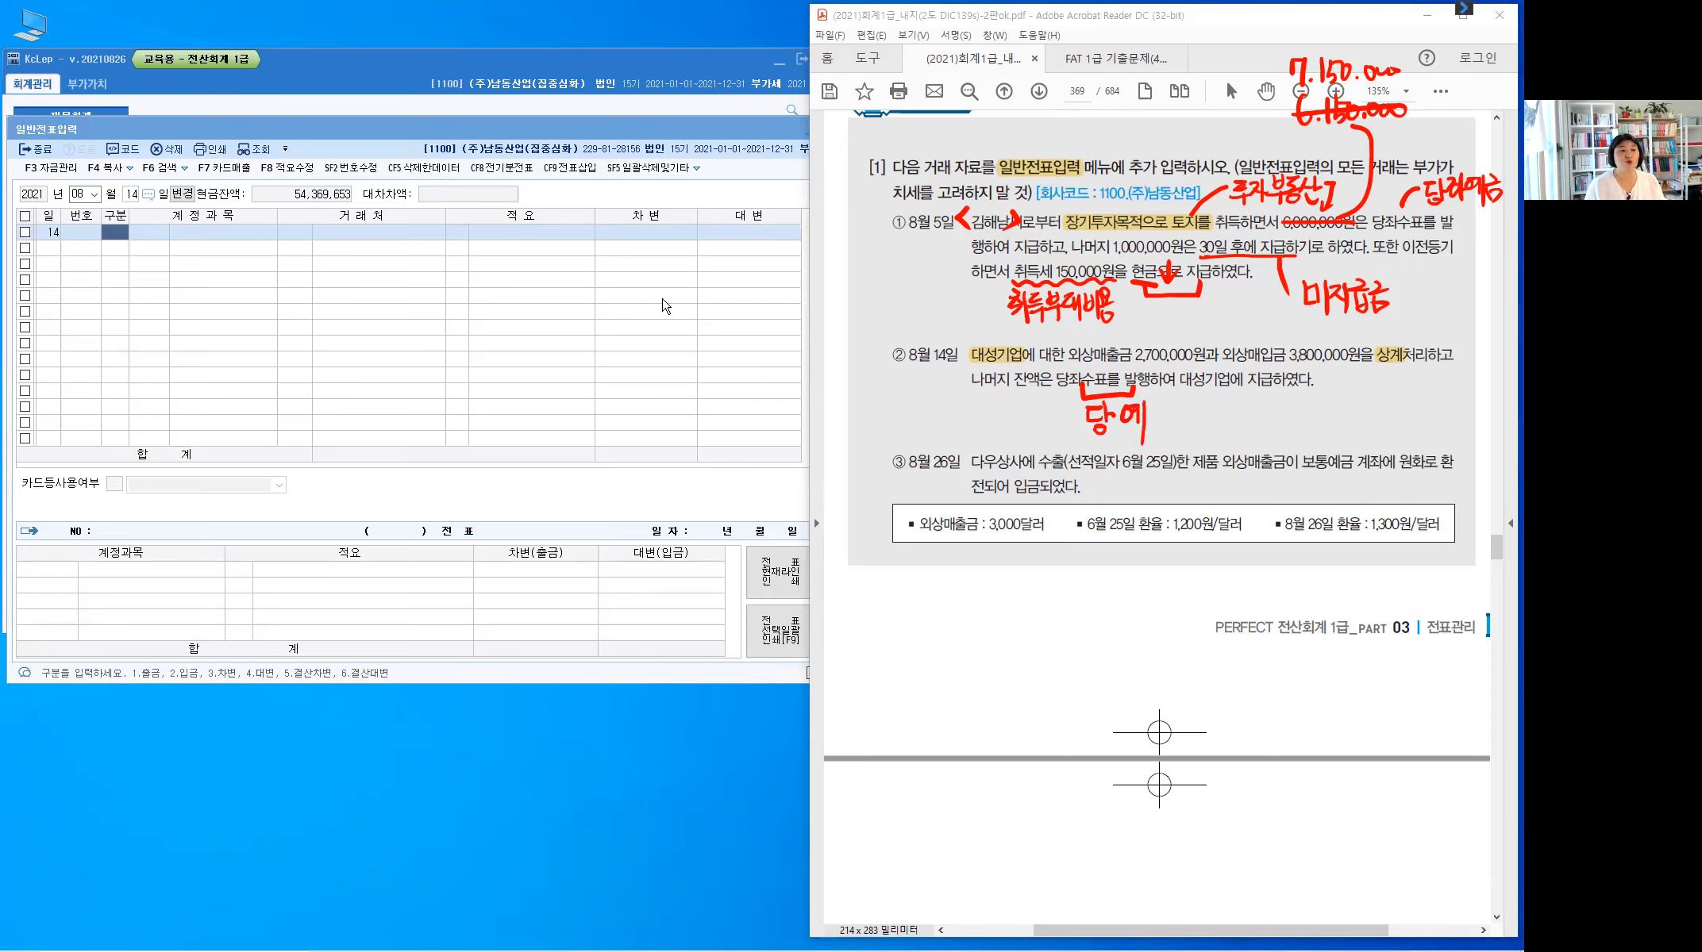
- Enter an August 14 debit line for account 251 외상매입금 with counterparty 대성기업, no description and 3,800,000
{"action": "left_click", "coordinate": [125, 236]}
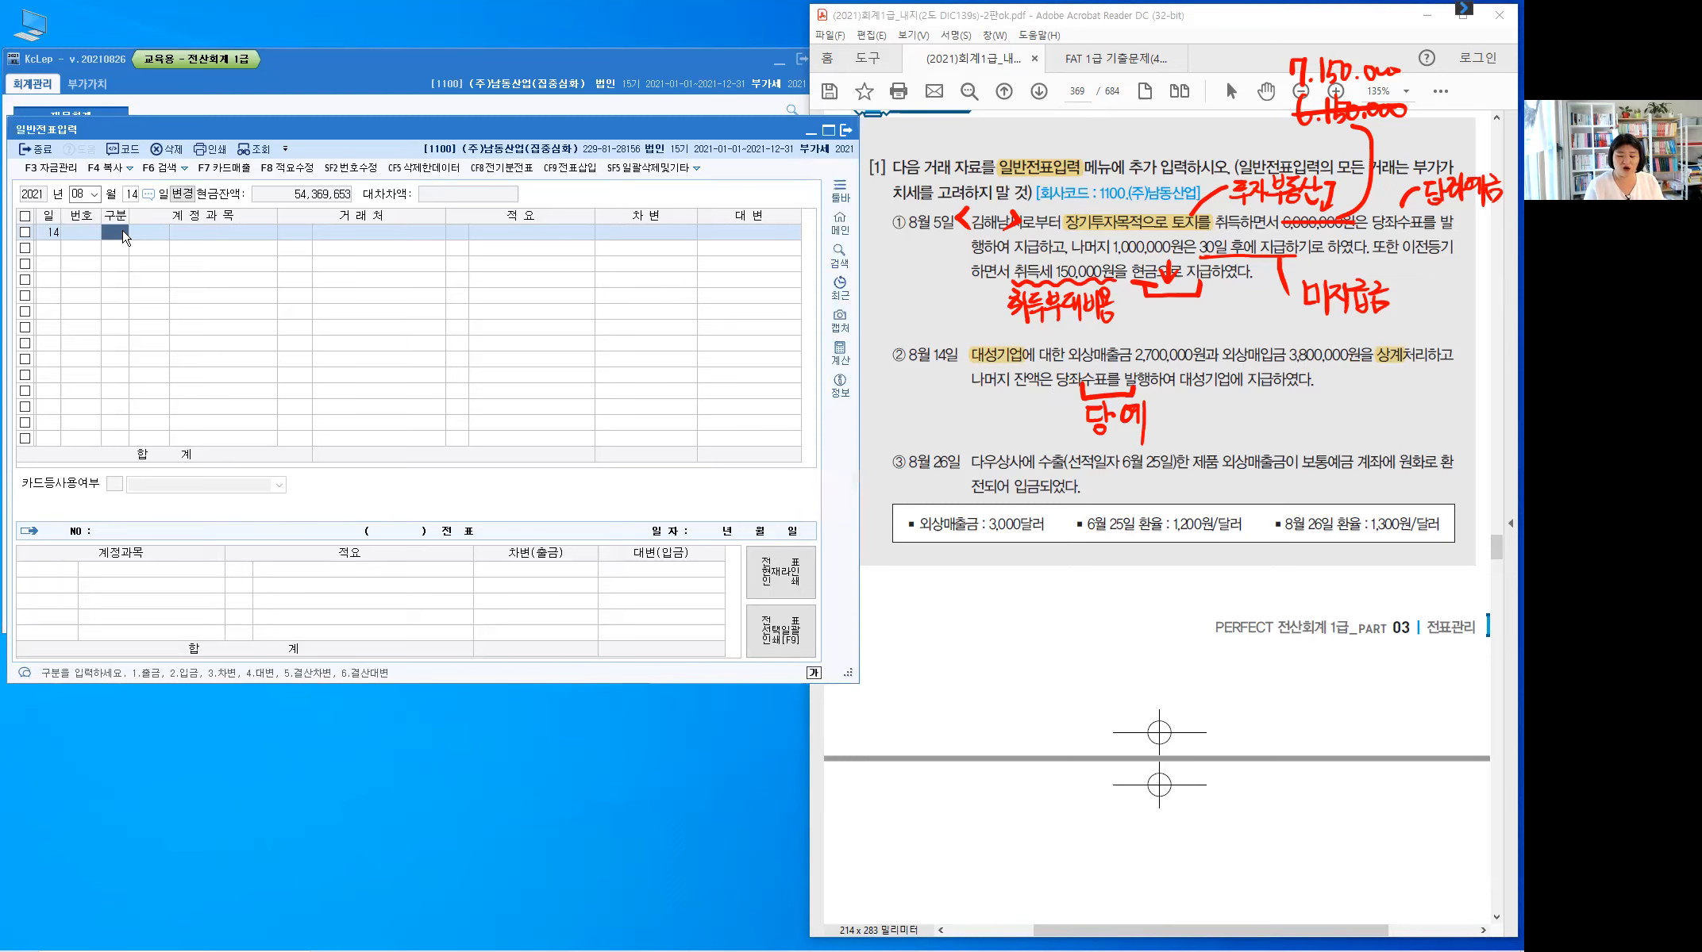
{"action": "type", "text": "3"}
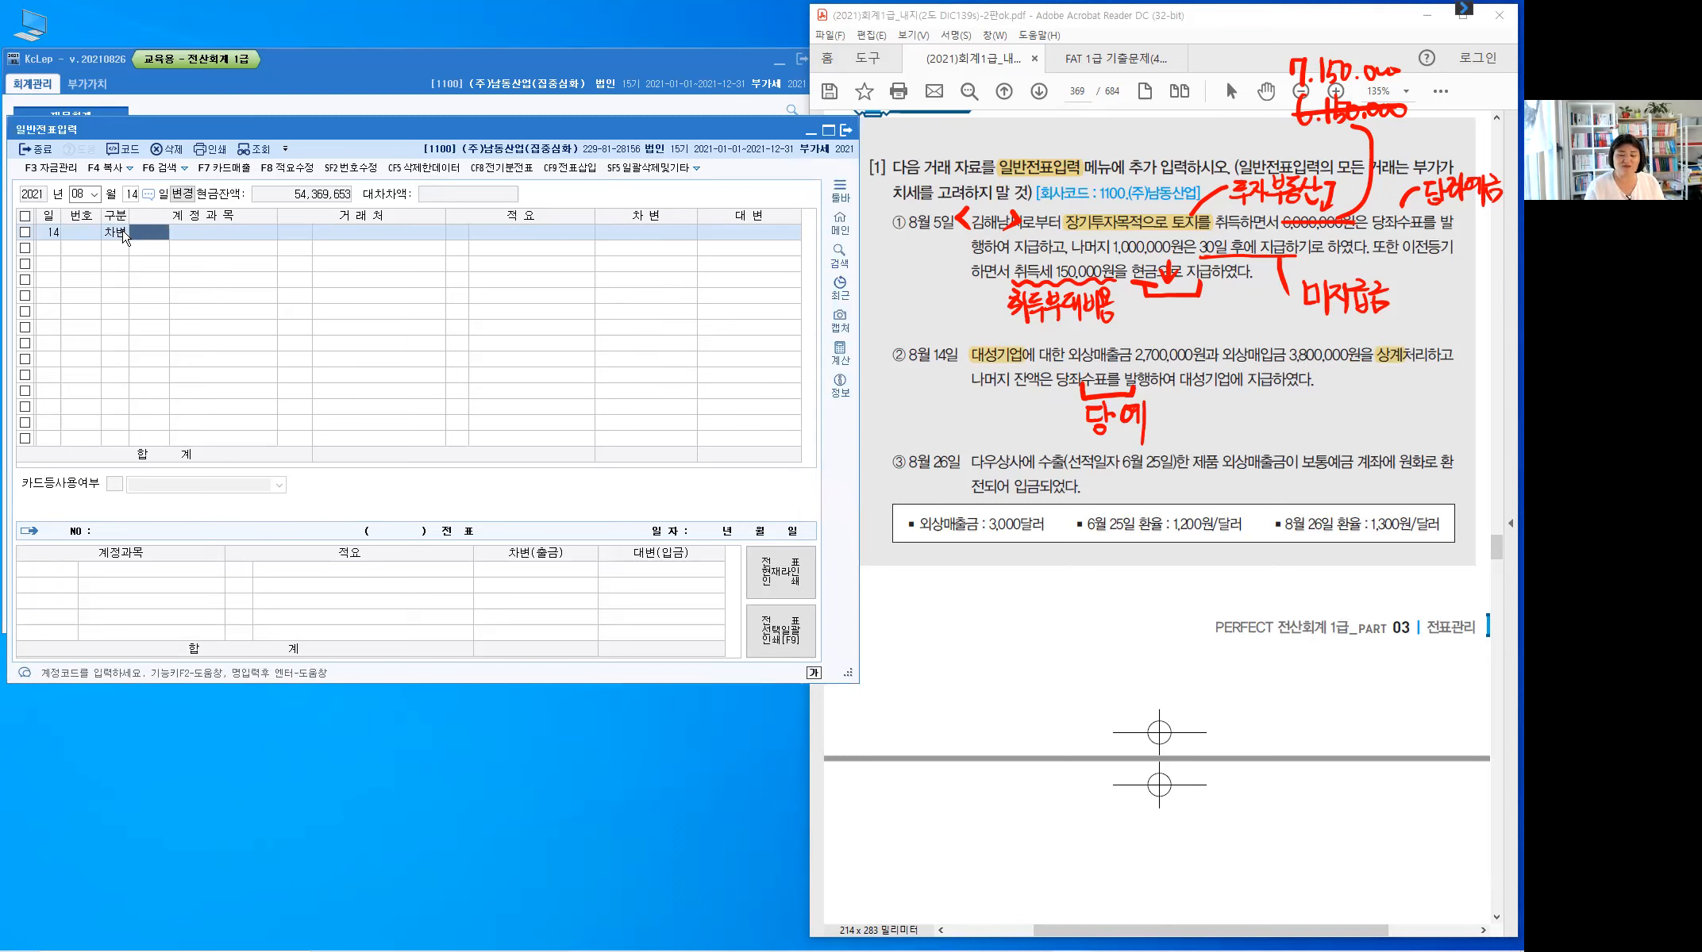
{"action": "type", "text": "251"}
{"action": "key", "text": "Return"}
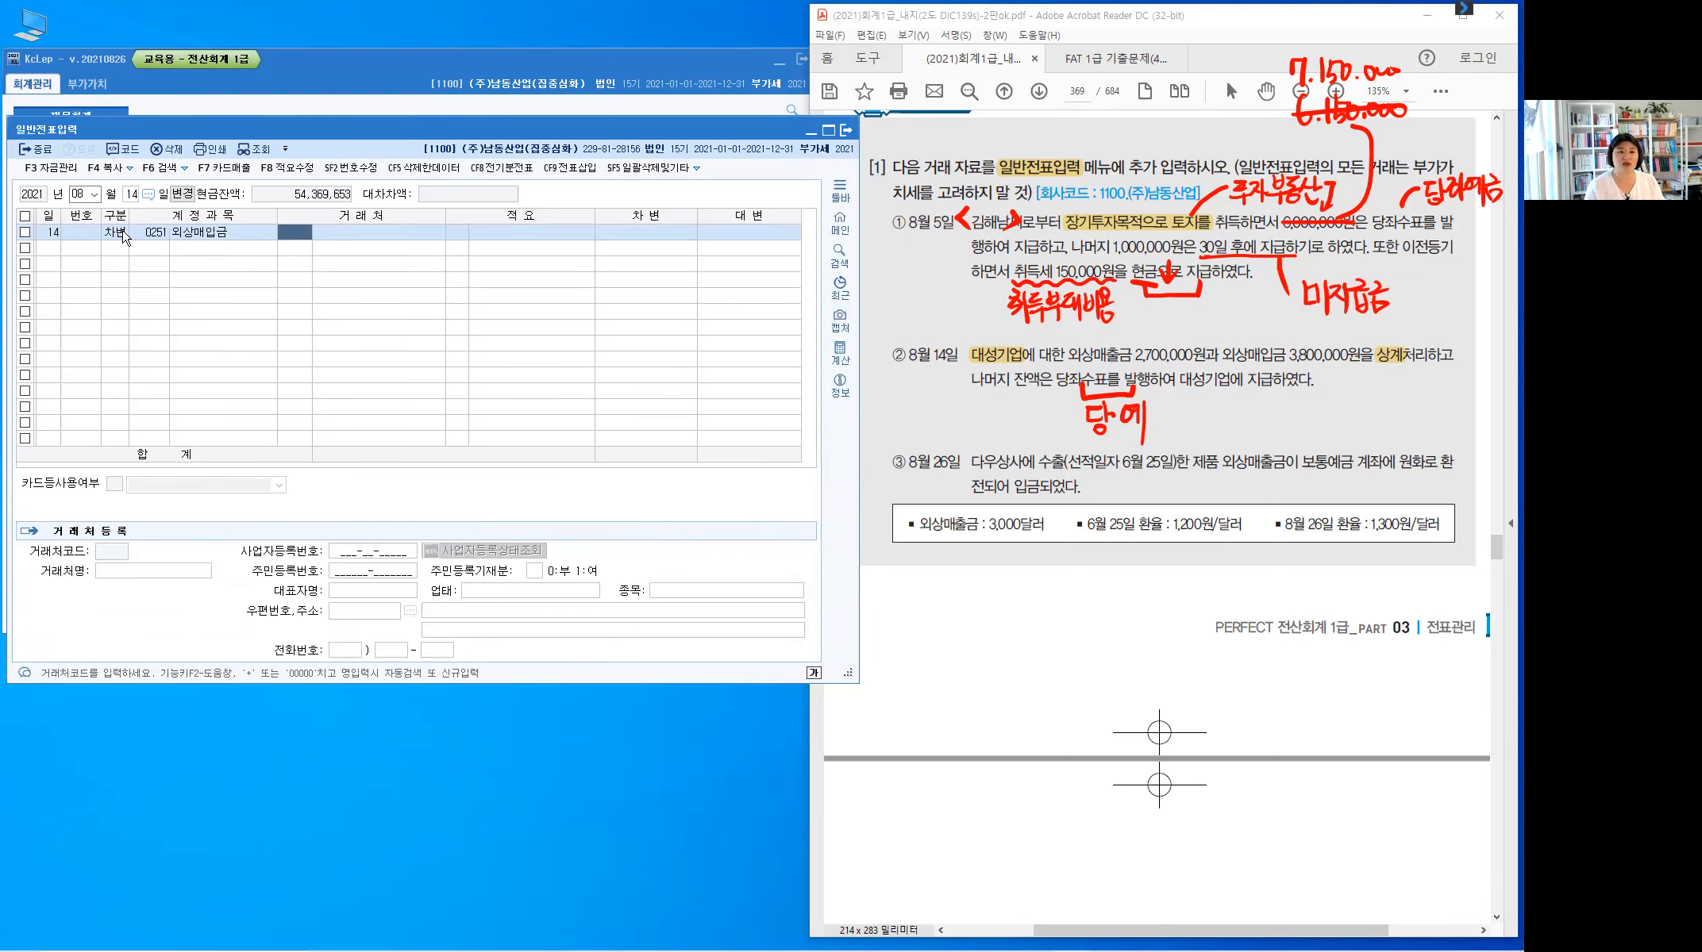
{"action": "type", "text": "댓성"}
{"action": "key", "text": "Return"}
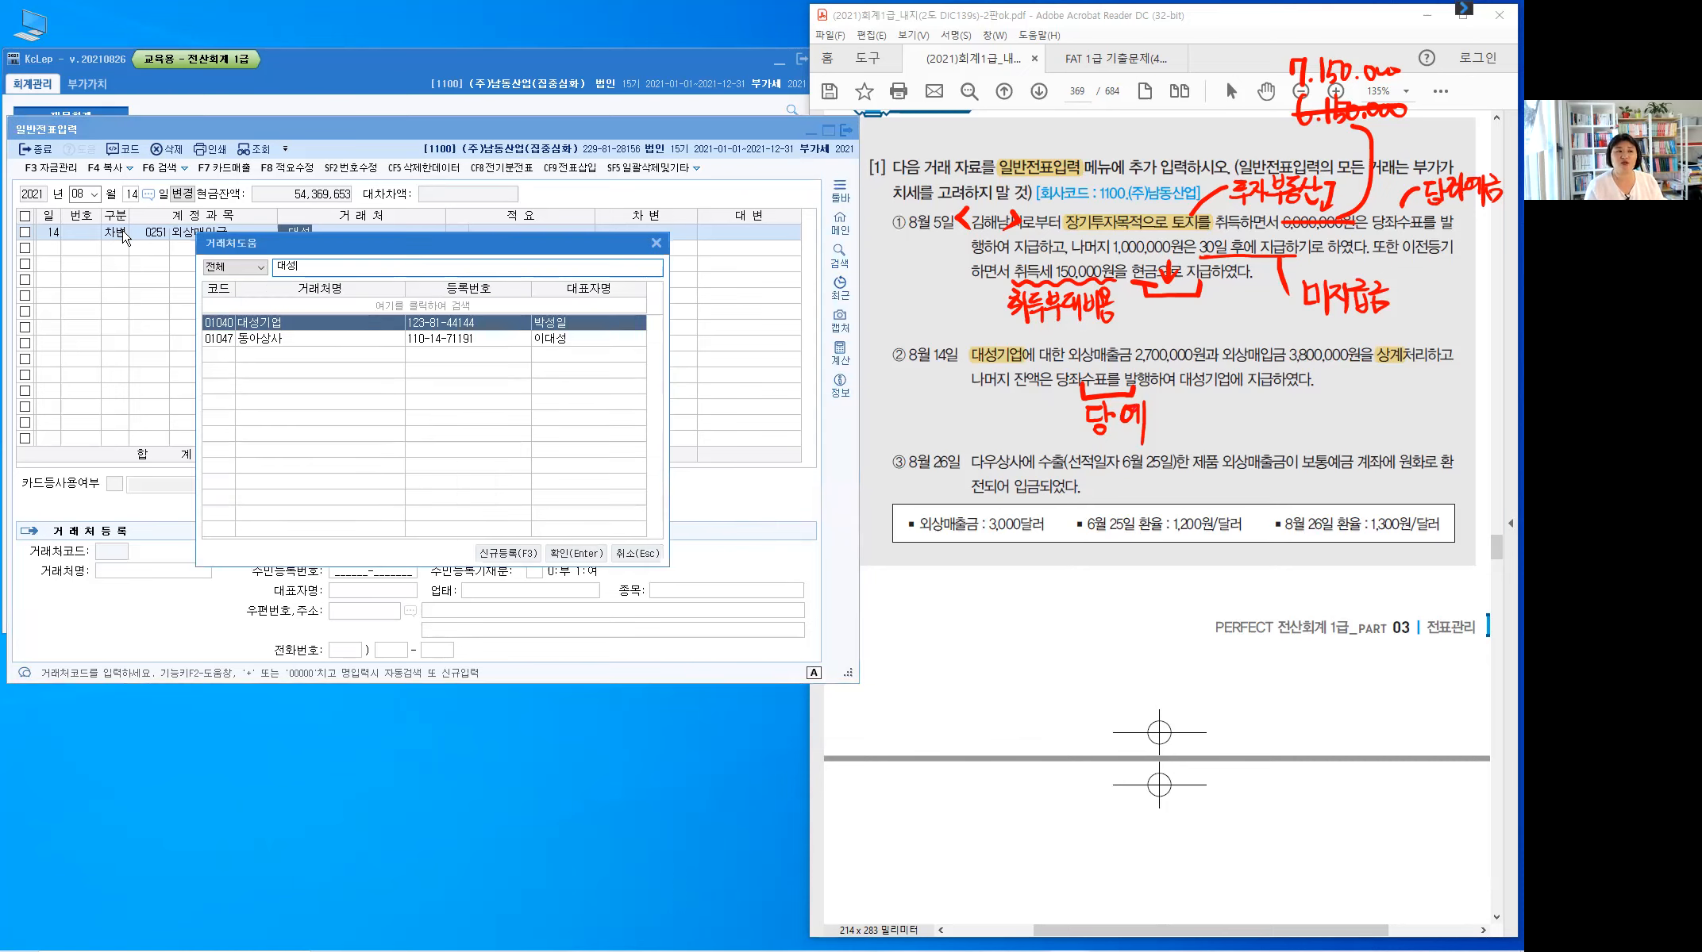
{"action": "key", "text": "Return"}
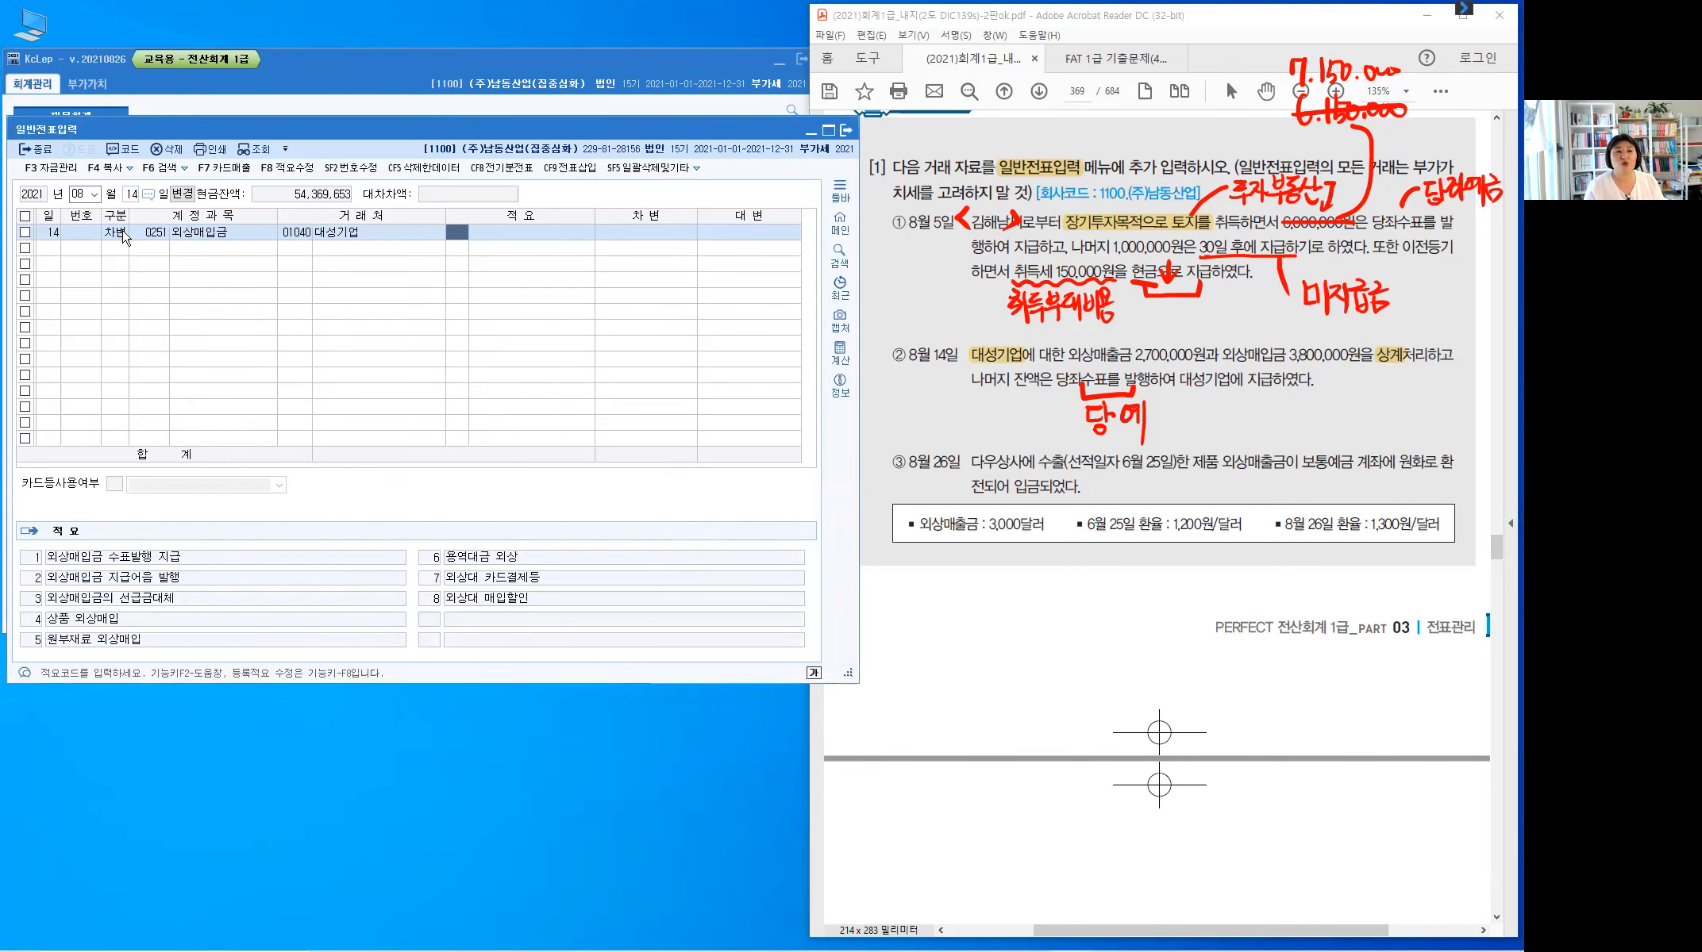
{"action": "key", "text": "Return"}
{"action": "type", "text": "3"}
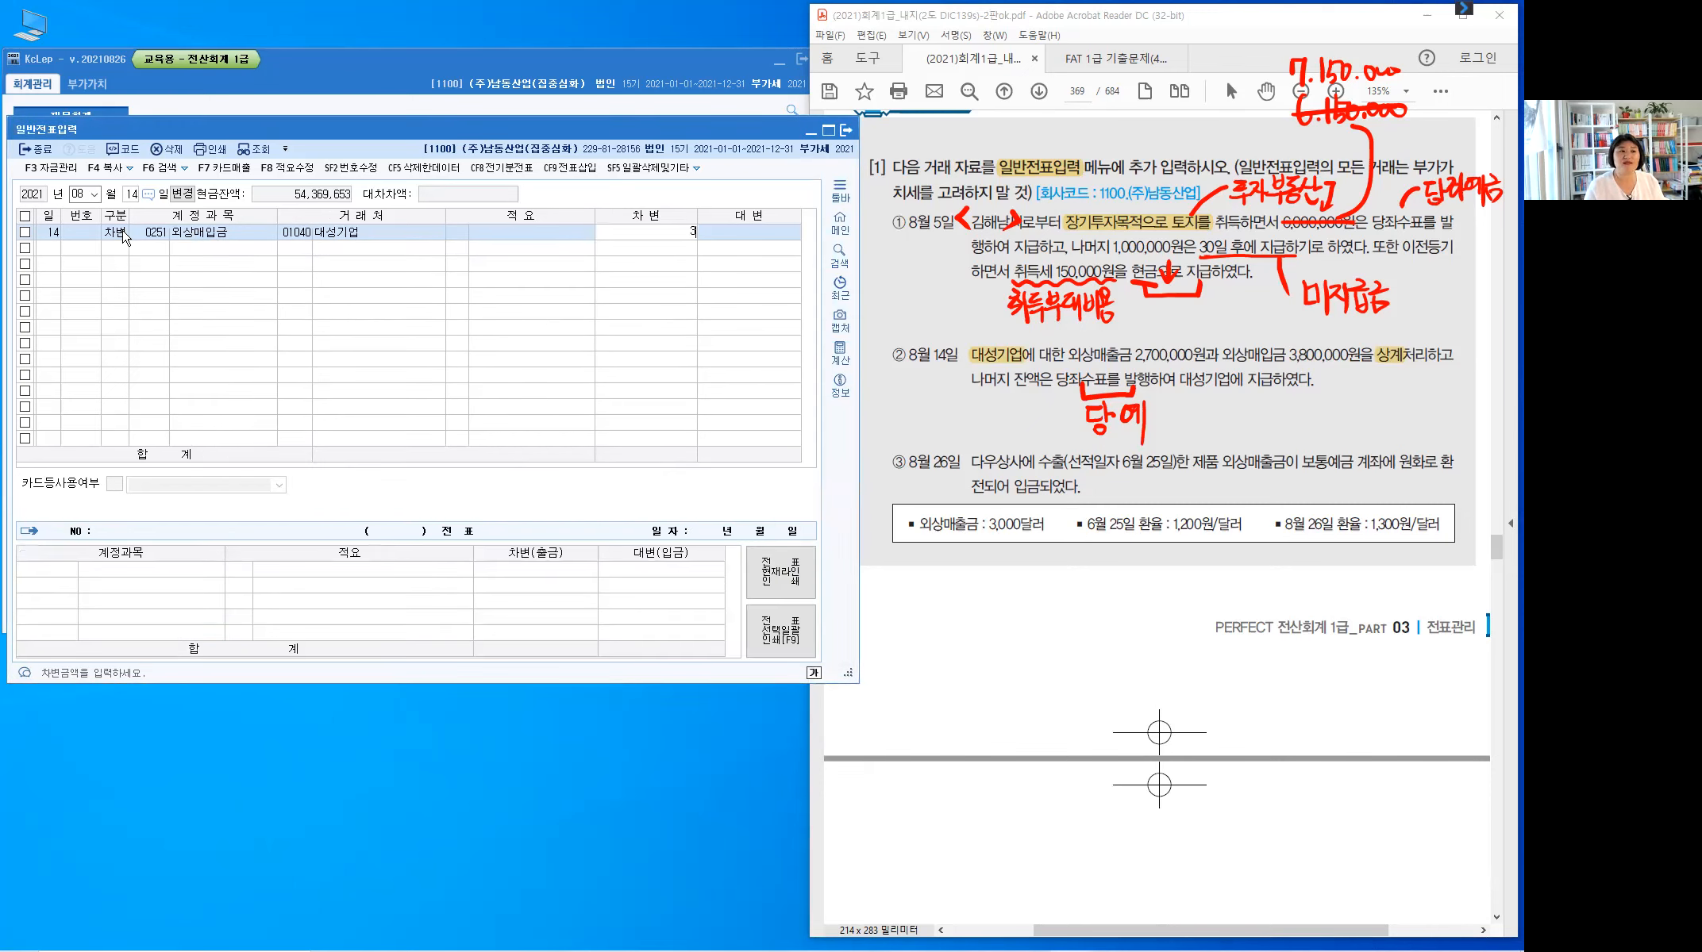
{"action": "type", "text": ",800,000"}
{"action": "key", "text": "Return"}
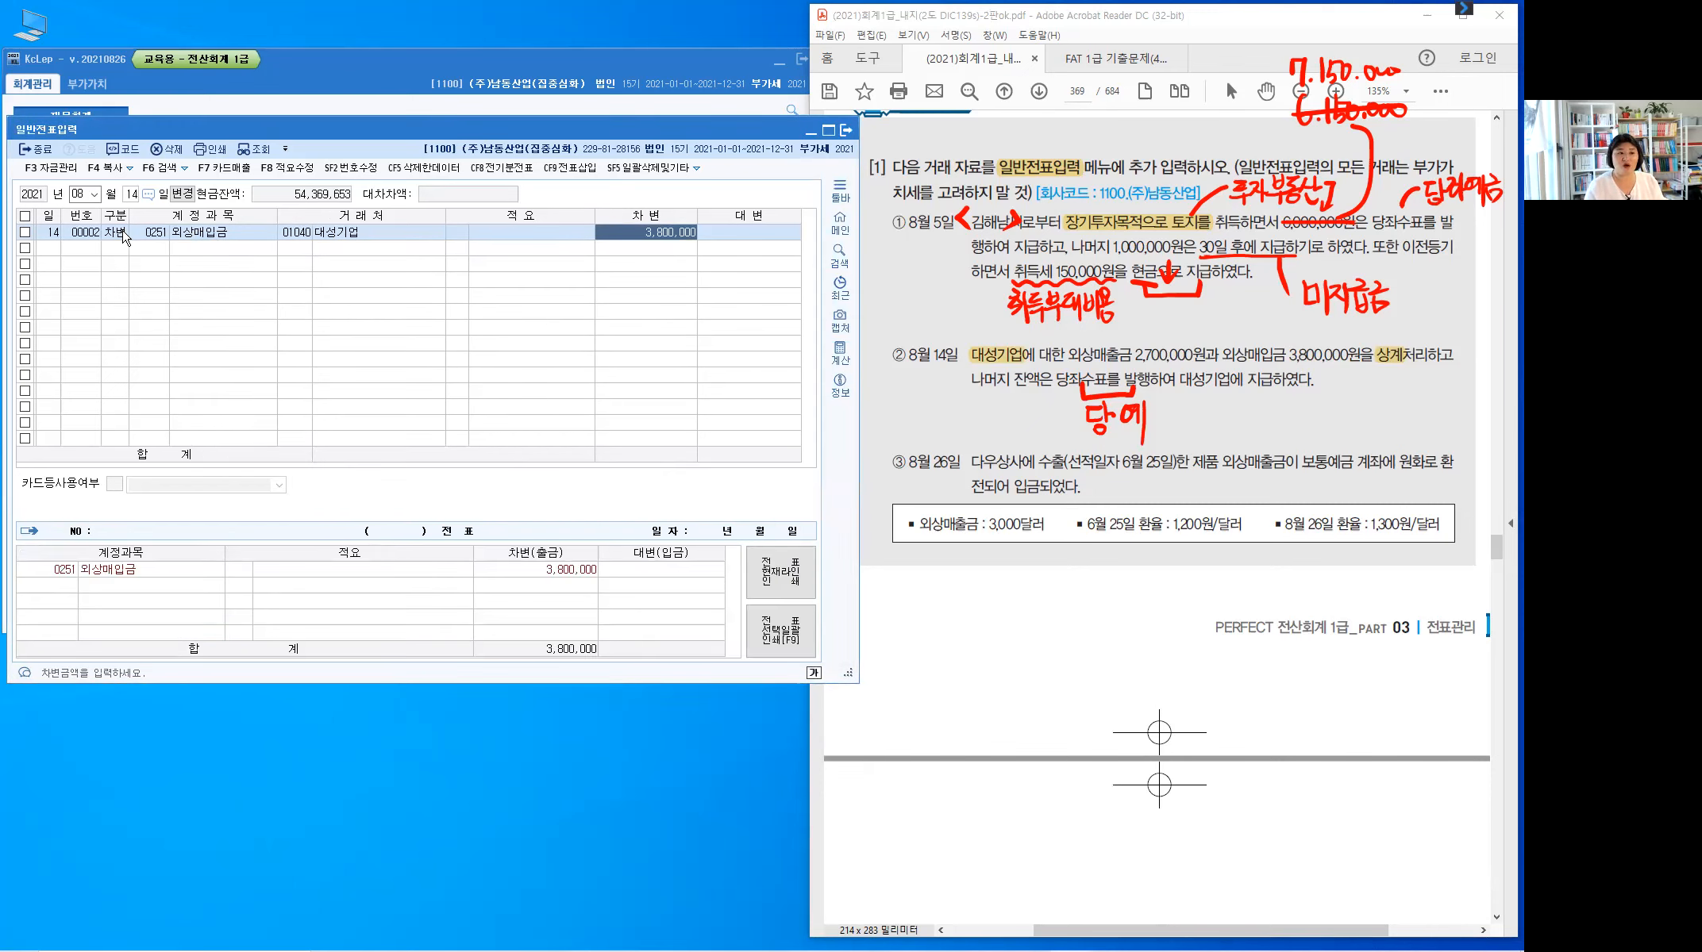
{"action": "key", "text": "Return"}
- Add a credit line for account 108 외상매출금 with counterparty 대성기업, no description and 2,700,000 to the August 14 voucher
{"action": "key", "text": "4"}
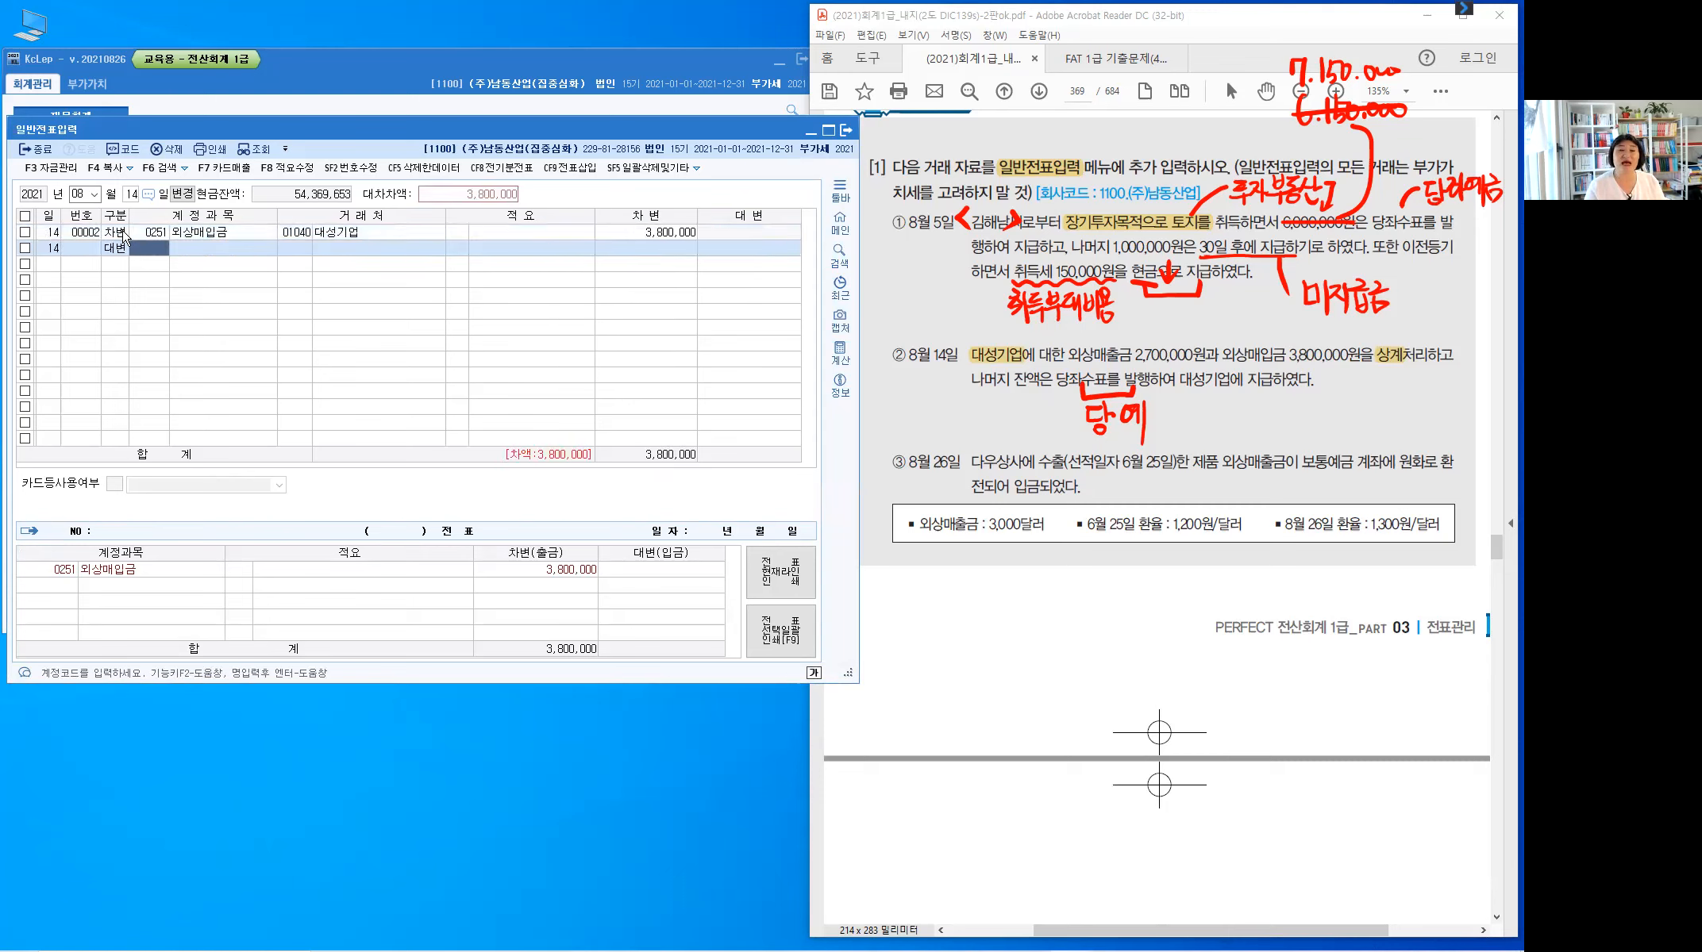
{"action": "type", "text": "10"}
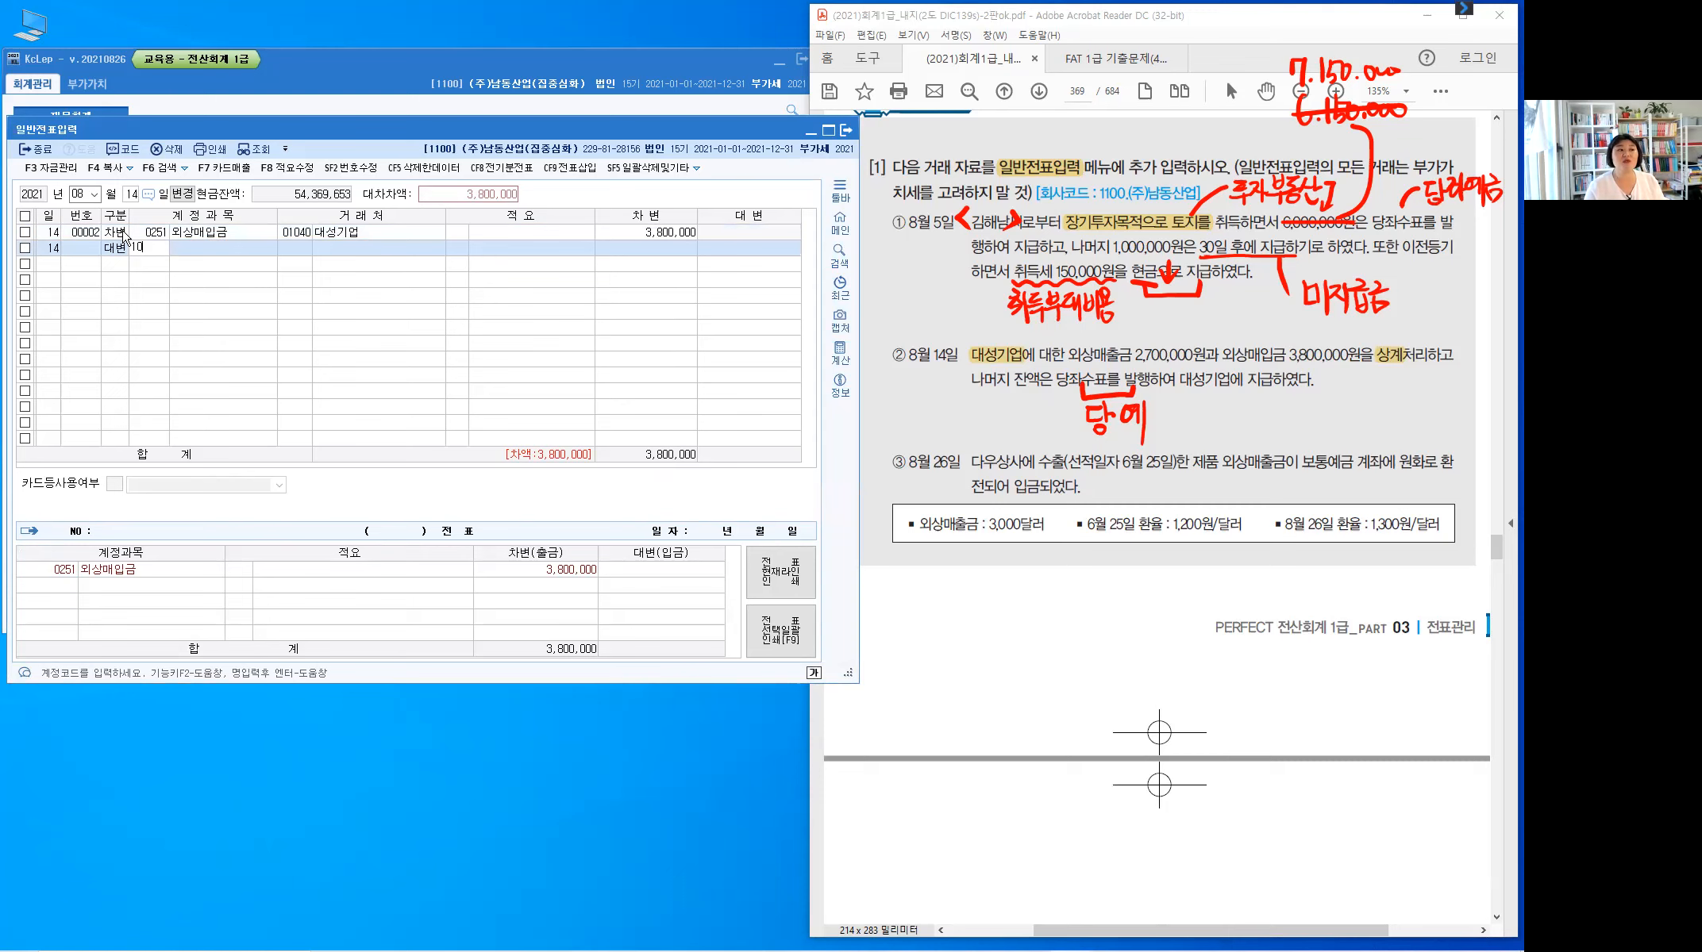
{"action": "type", "text": "8"}
{"action": "key", "text": "Return"}
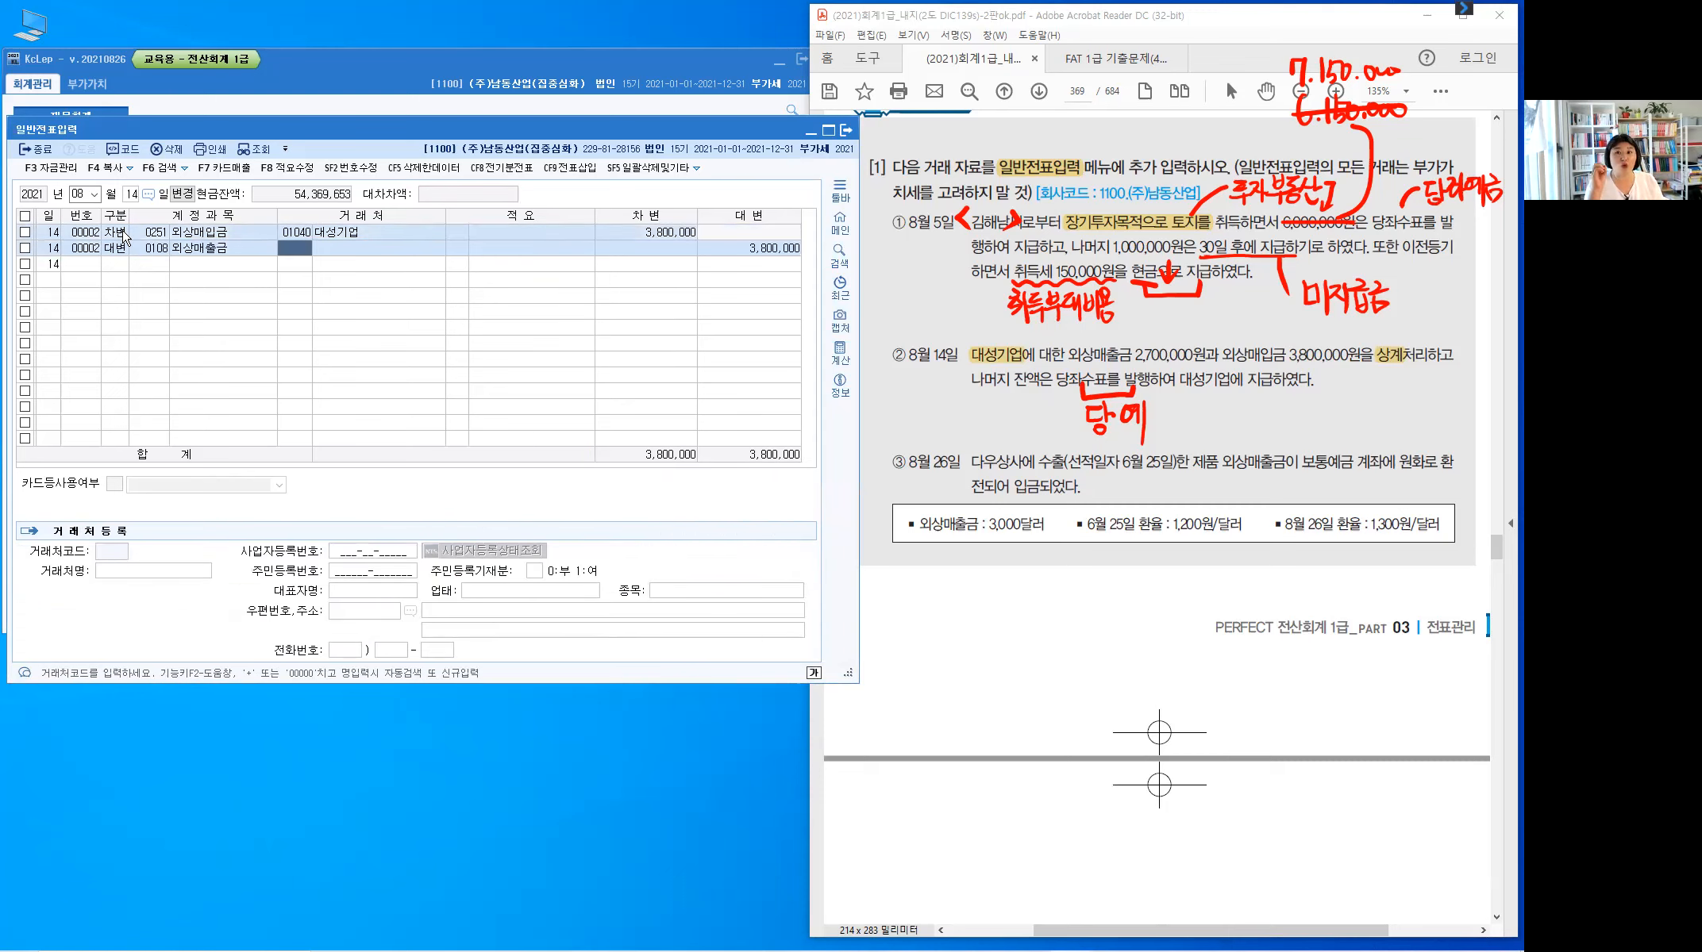
{"action": "type", "text": "1"}
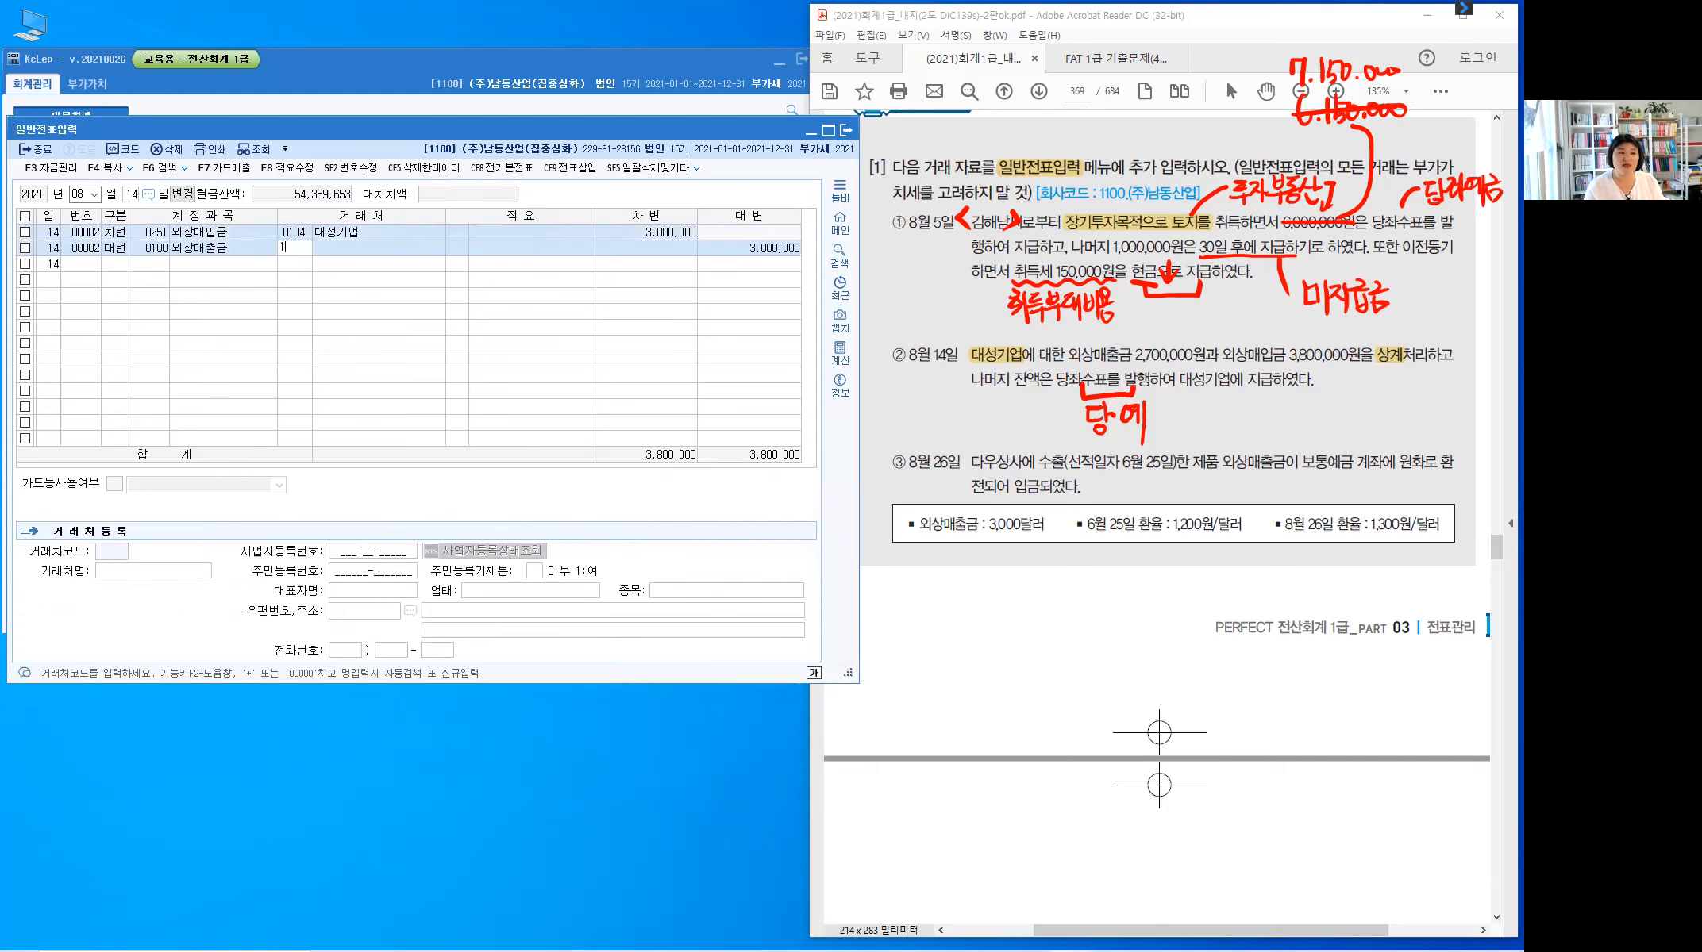
{"action": "type", "text": "040"}
{"action": "key", "text": "Return"}
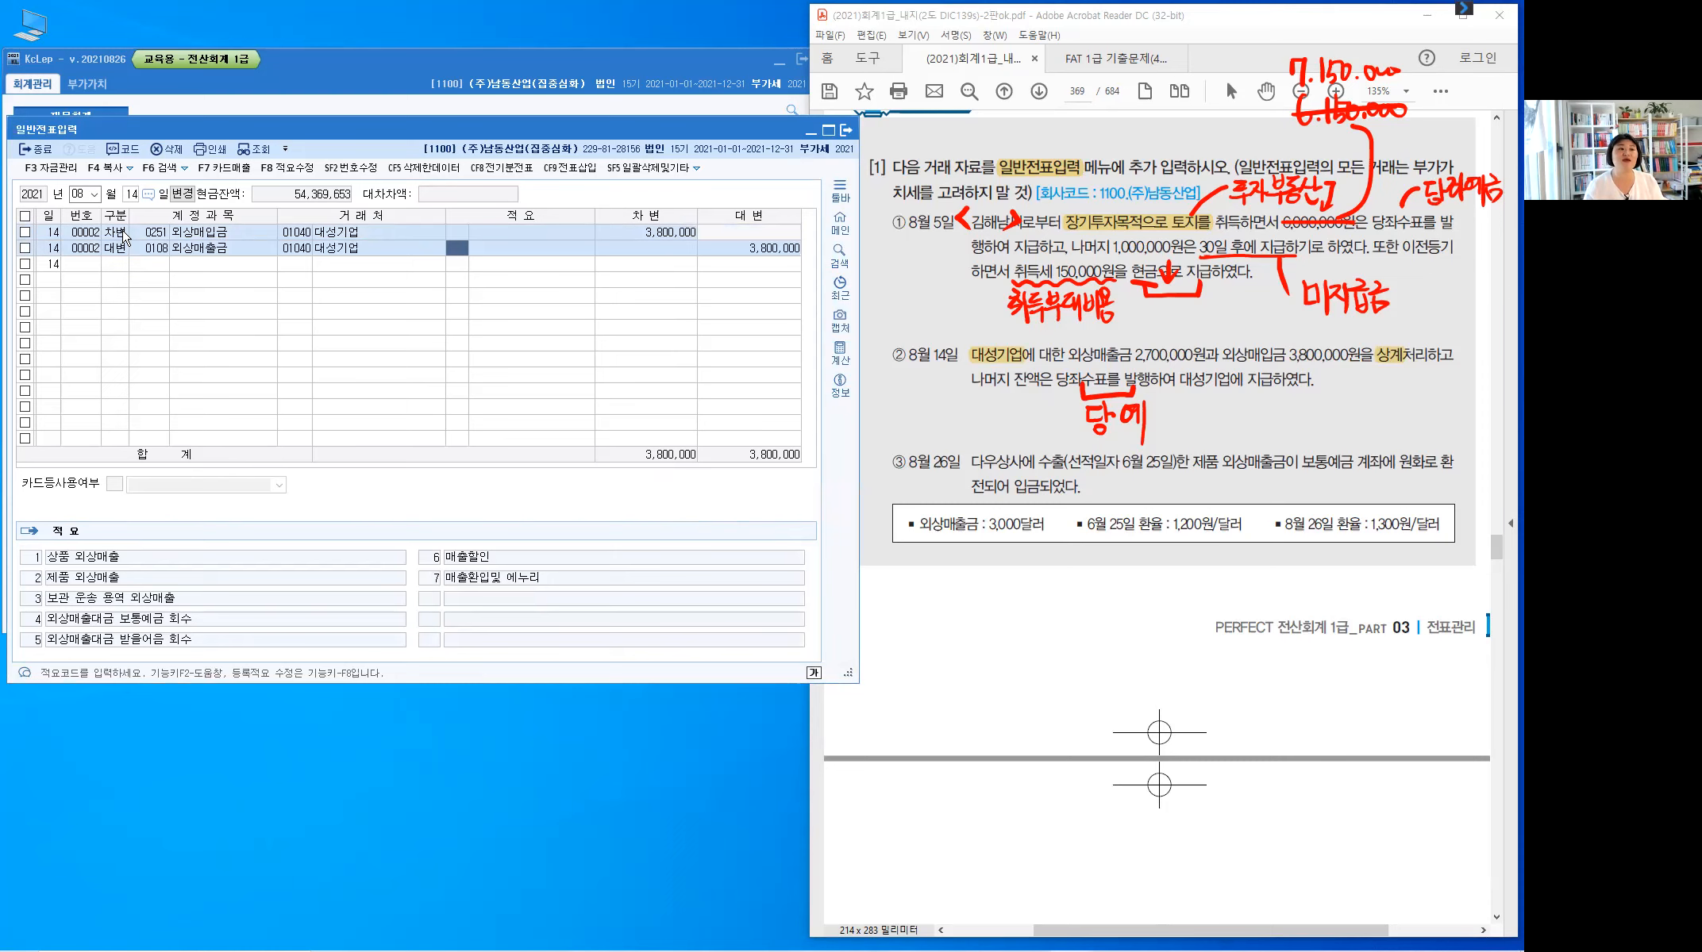
{"action": "key", "text": "Return"}
{"action": "key", "text": "Return"}
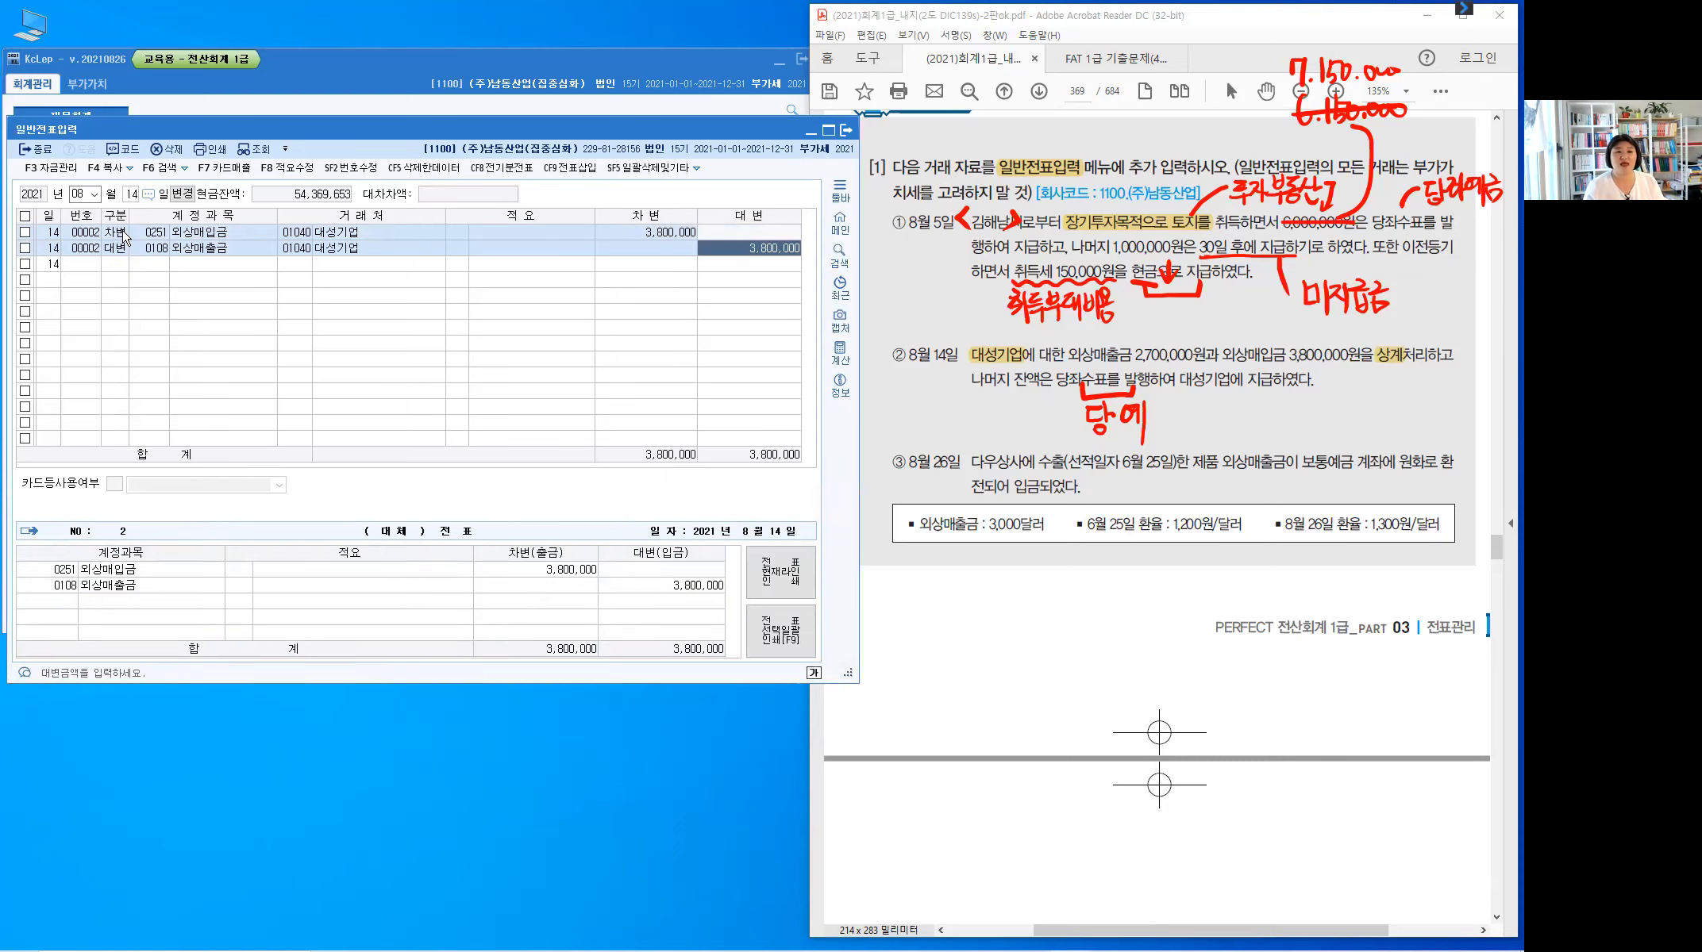
{"action": "type", "text": "2"}
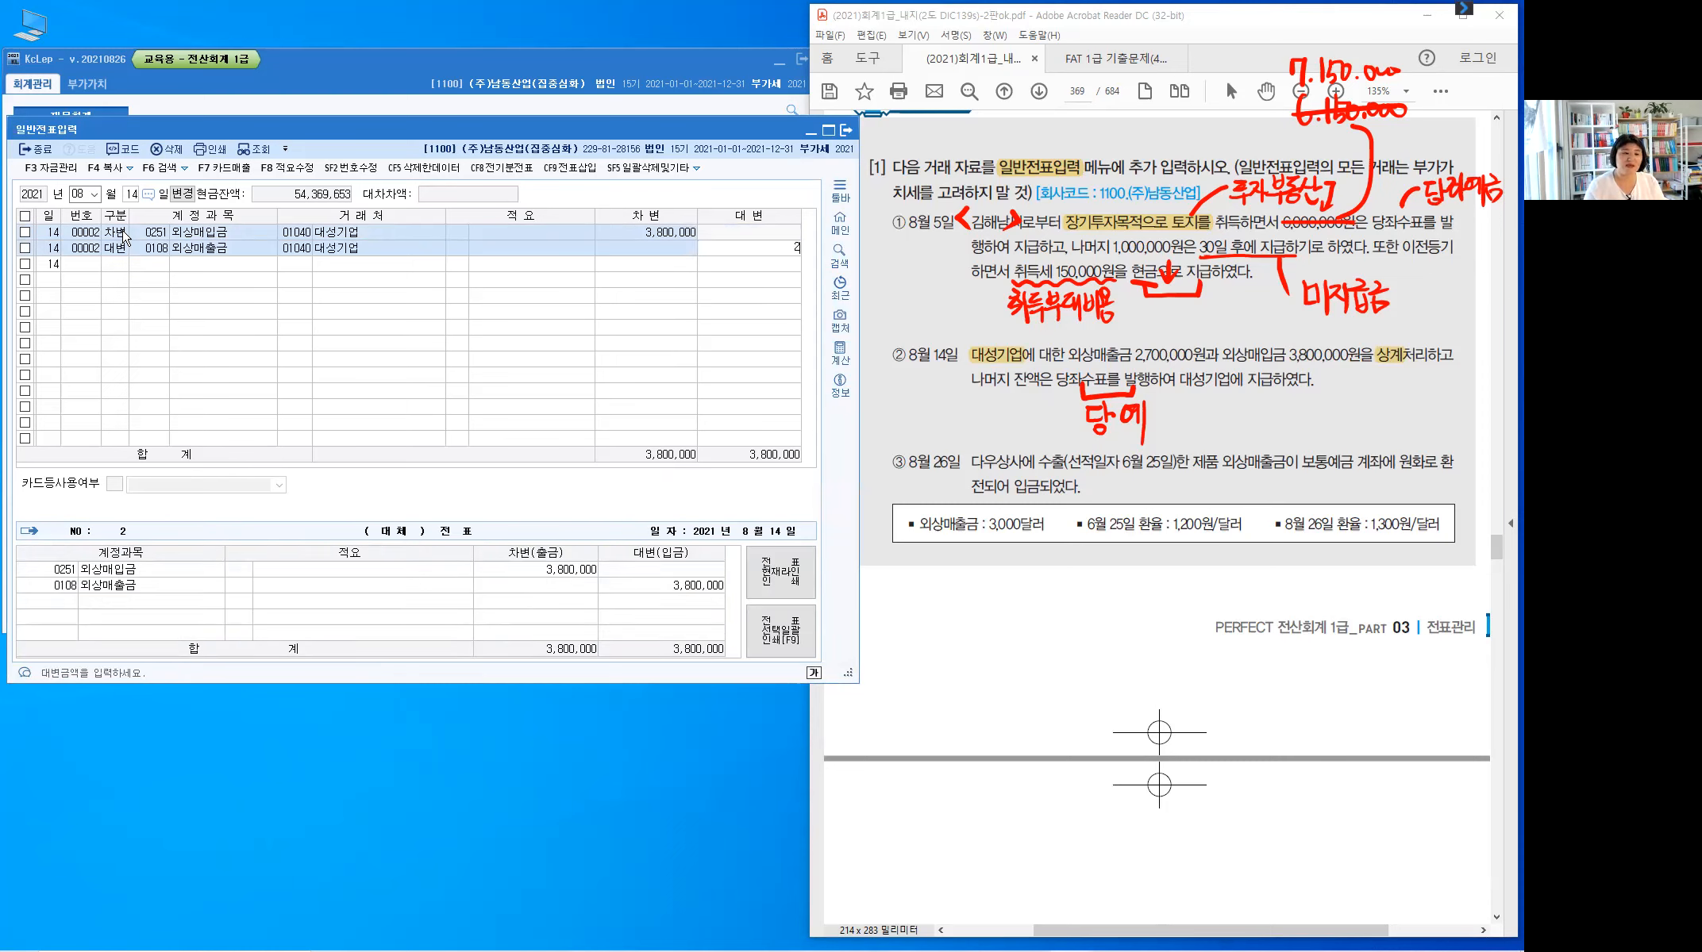
{"action": "type", "text": ",700,000"}
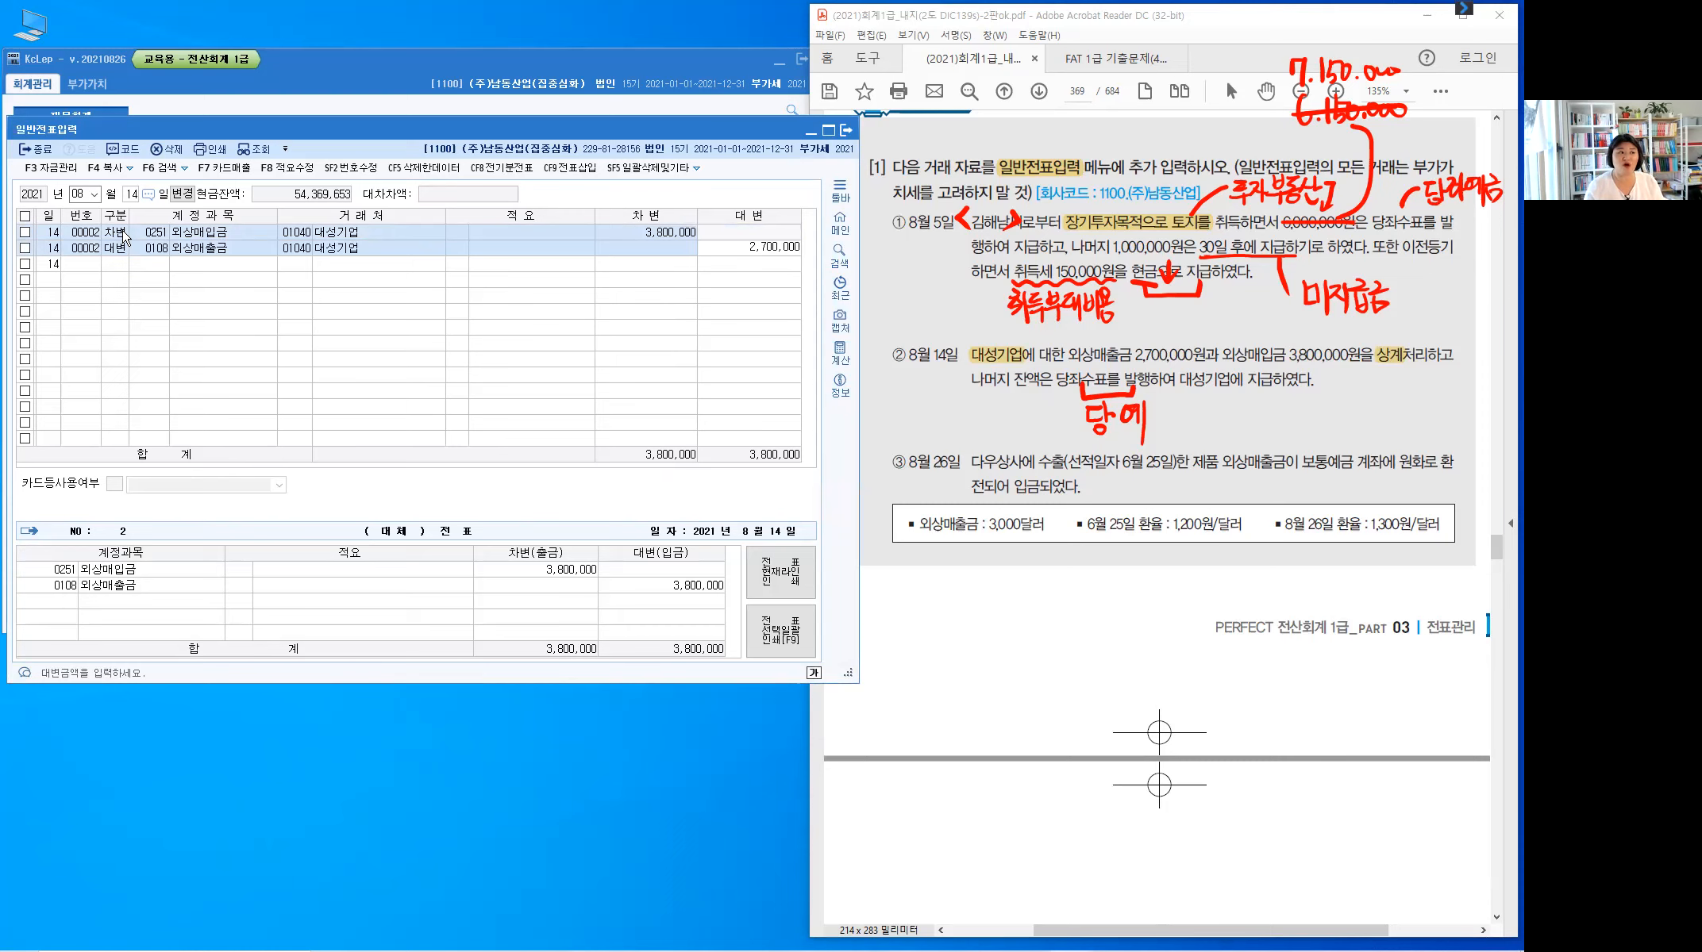
{"action": "key", "text": "Return"}
- Add a credit line for account 102 당좌예금 with the balancing amount 1,100,000, leaving counterparty and description empty
{"action": "type", "text": "4"}
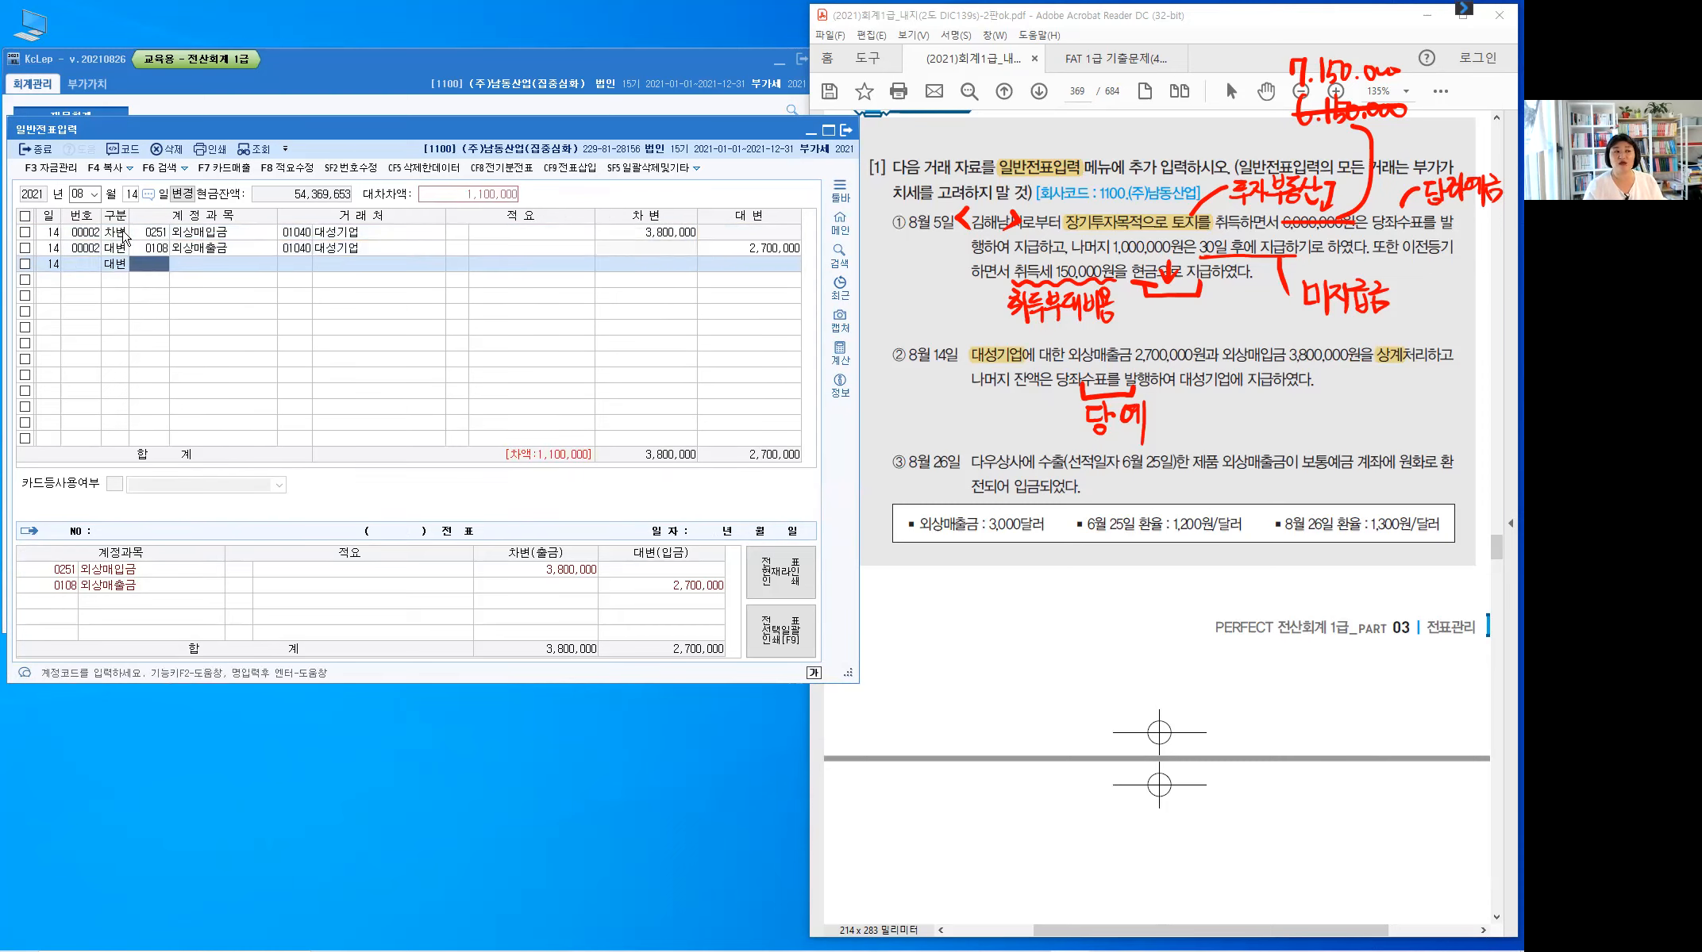
{"action": "type", "text": "102"}
{"action": "key", "text": "Return"}
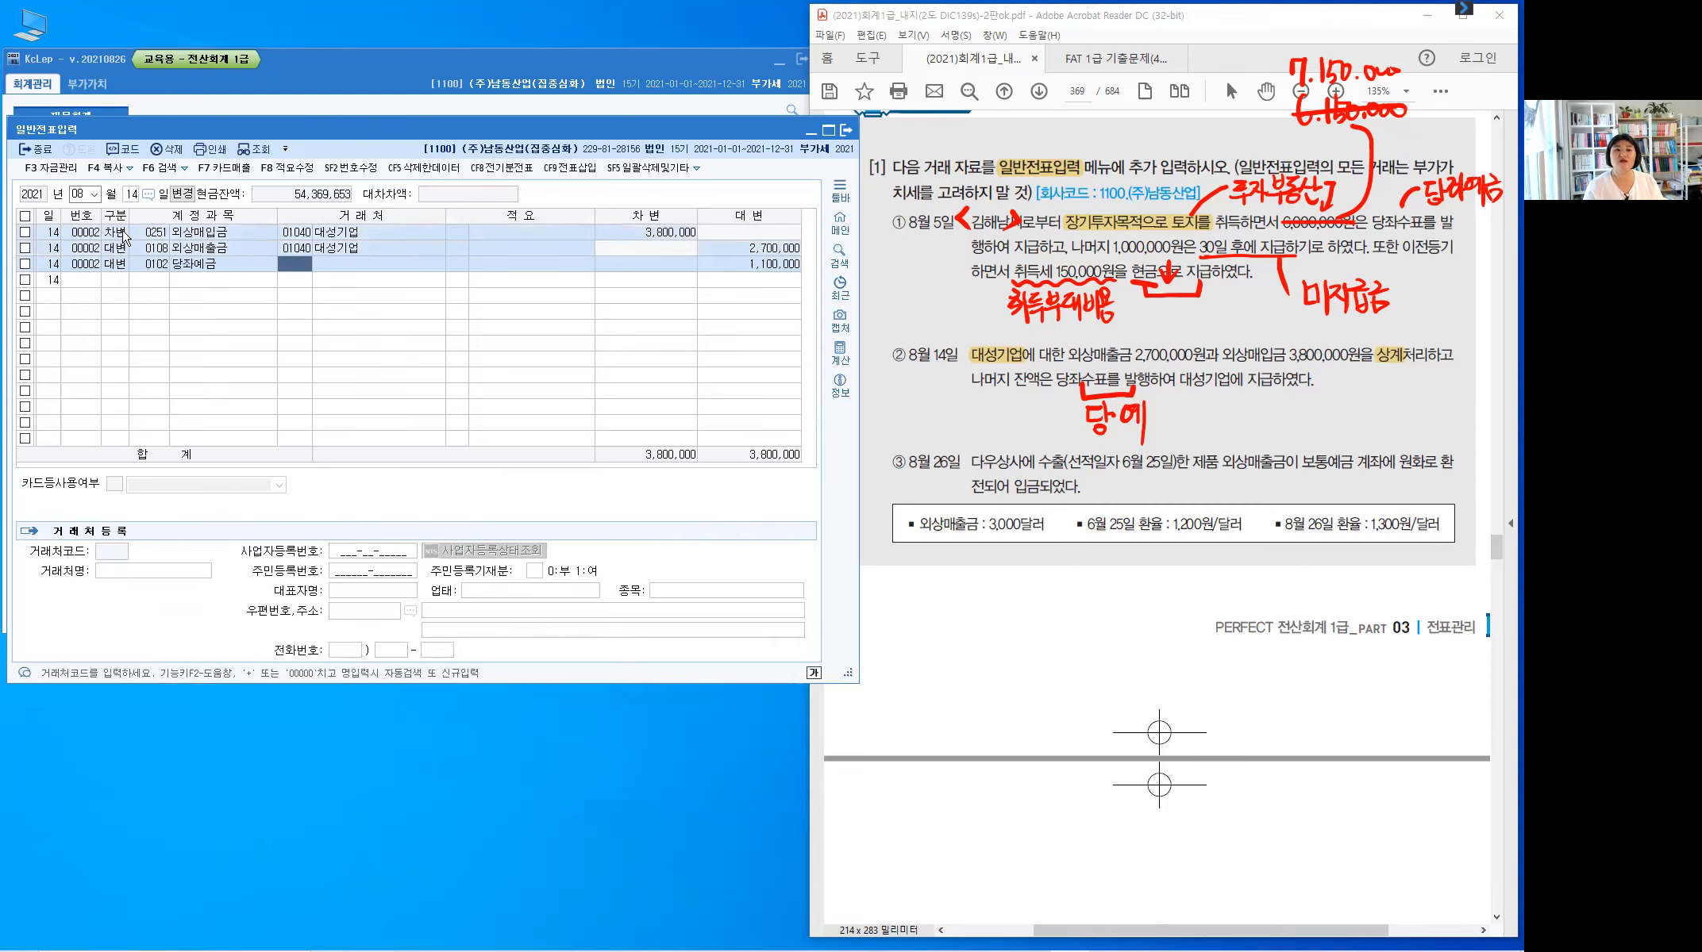
{"action": "key", "text": "Return"}
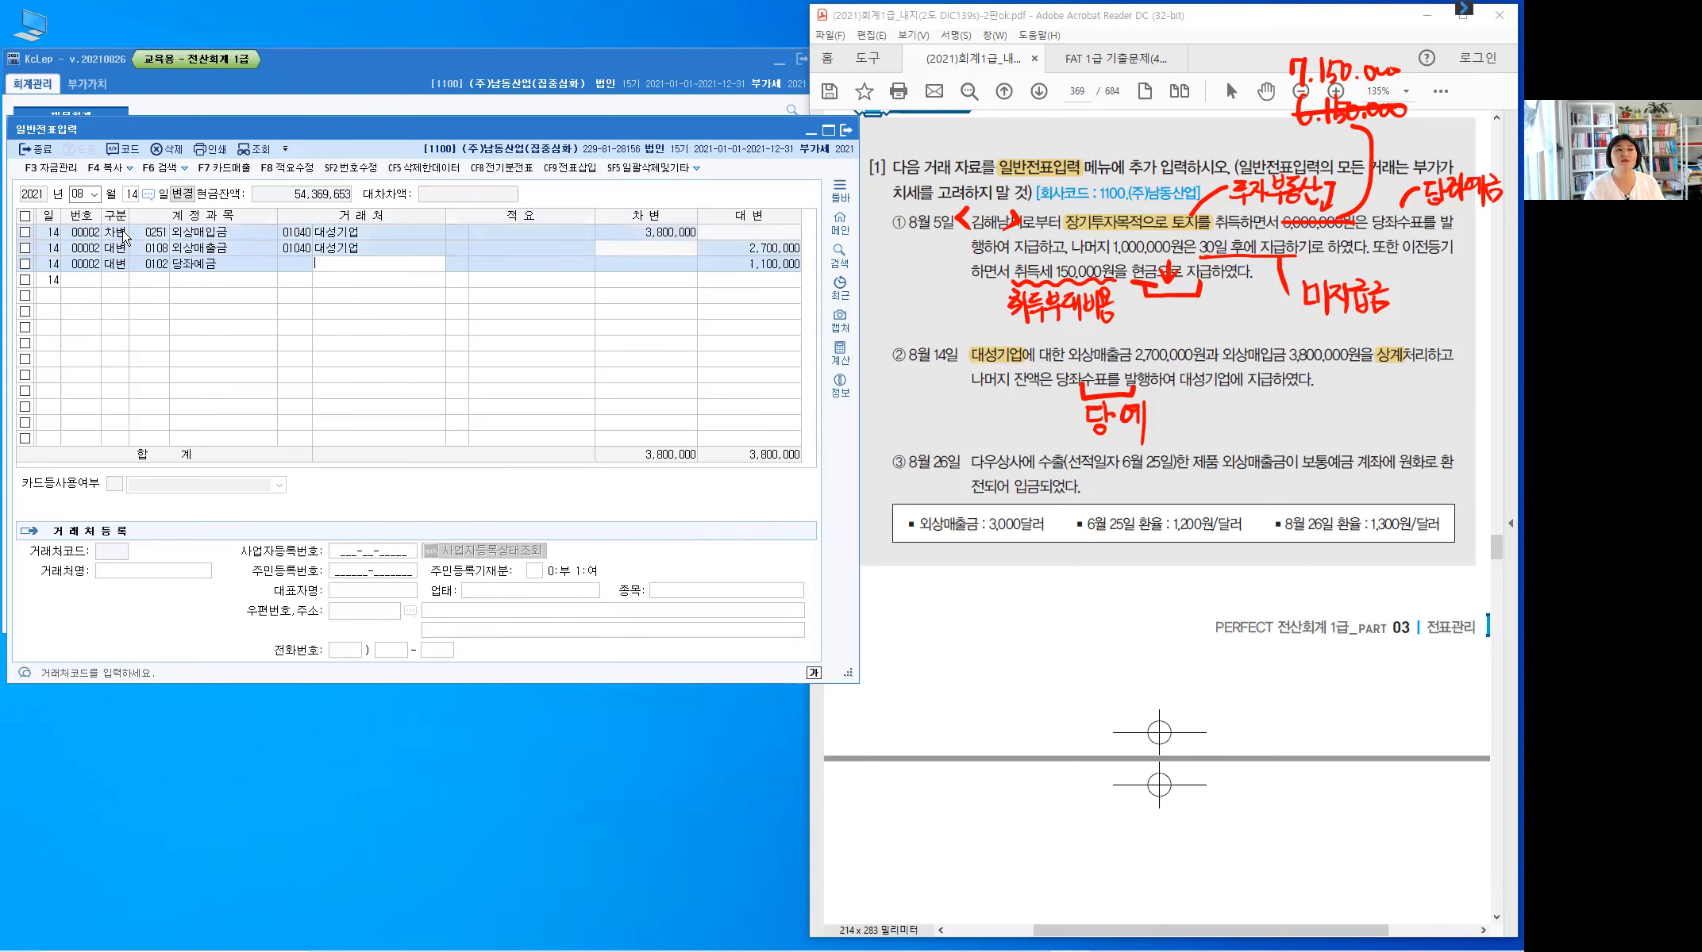
{"action": "key", "text": "Return"}
{"action": "key", "text": "Return"}
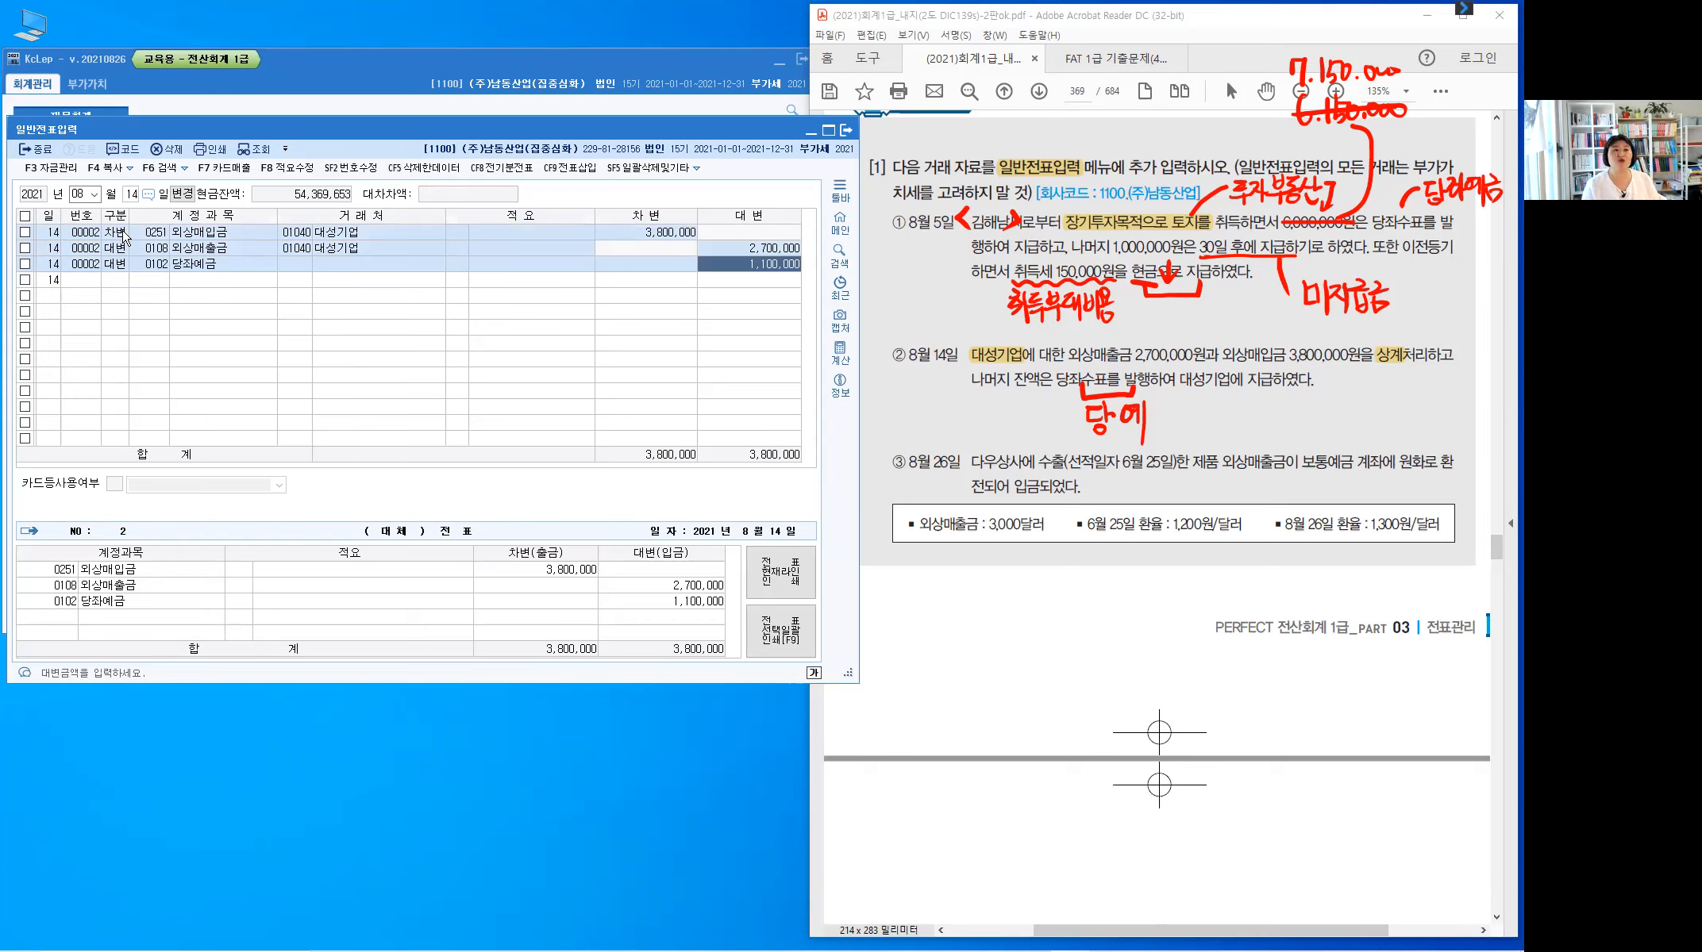
{"action": "key", "text": "Return"}
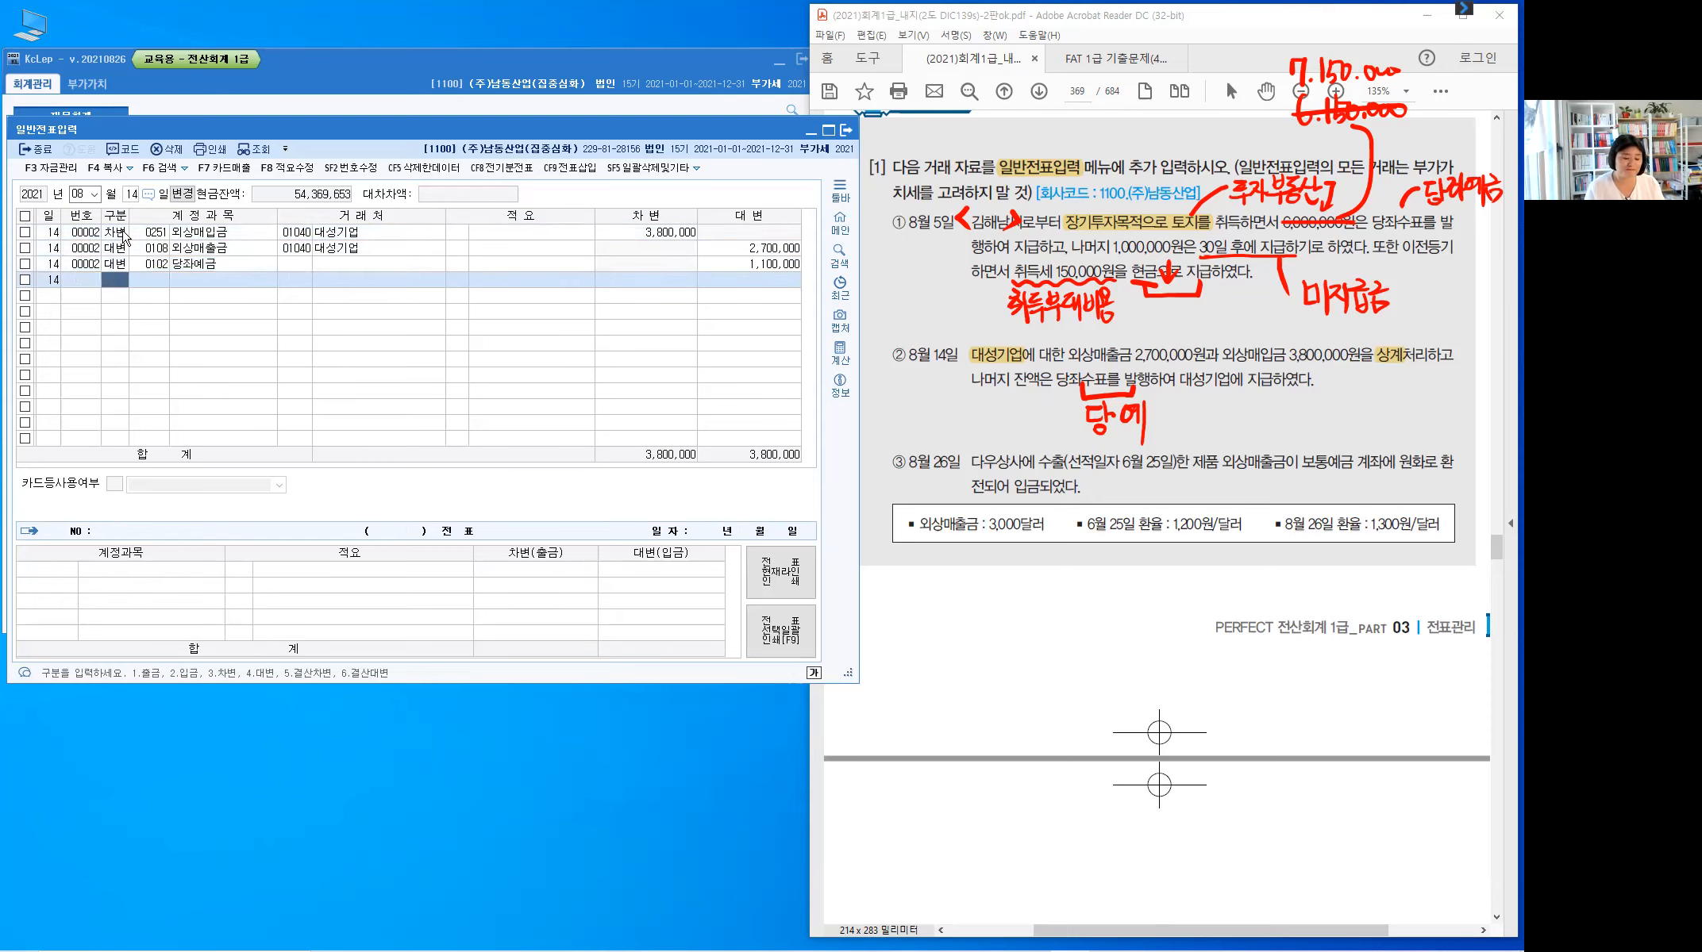
- Leave the August 14 entries and set the voucher date to August 26
{"action": "key", "text": "Escape"}
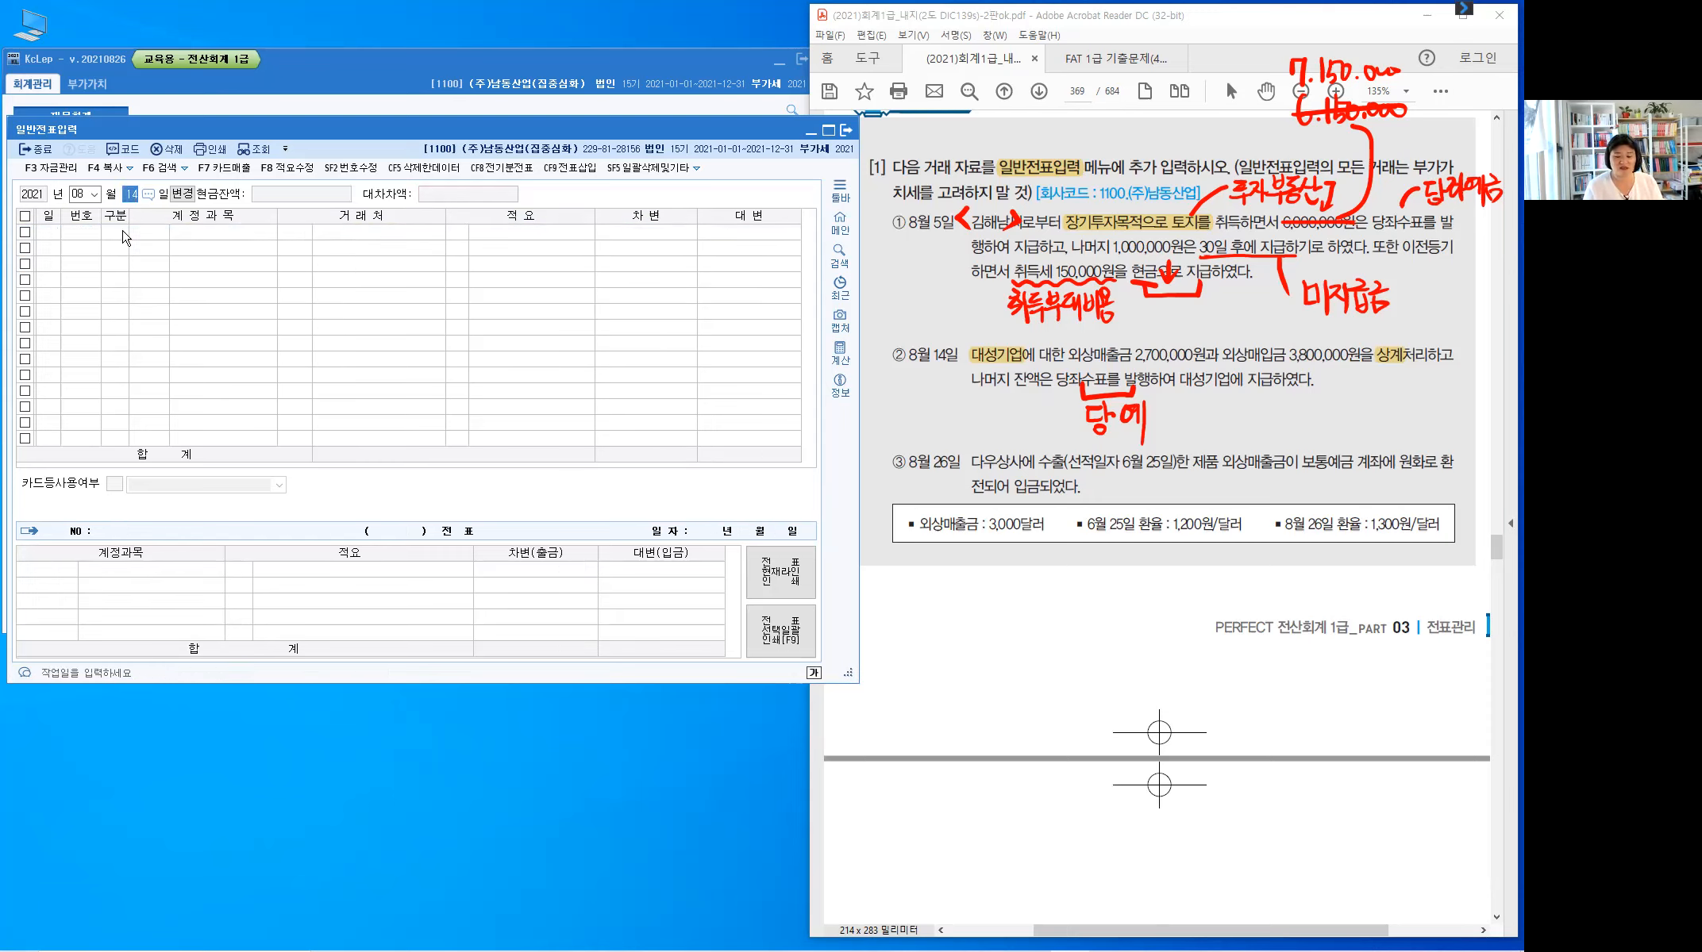
{"action": "type", "text": "26"}
{"action": "key", "text": "Return"}
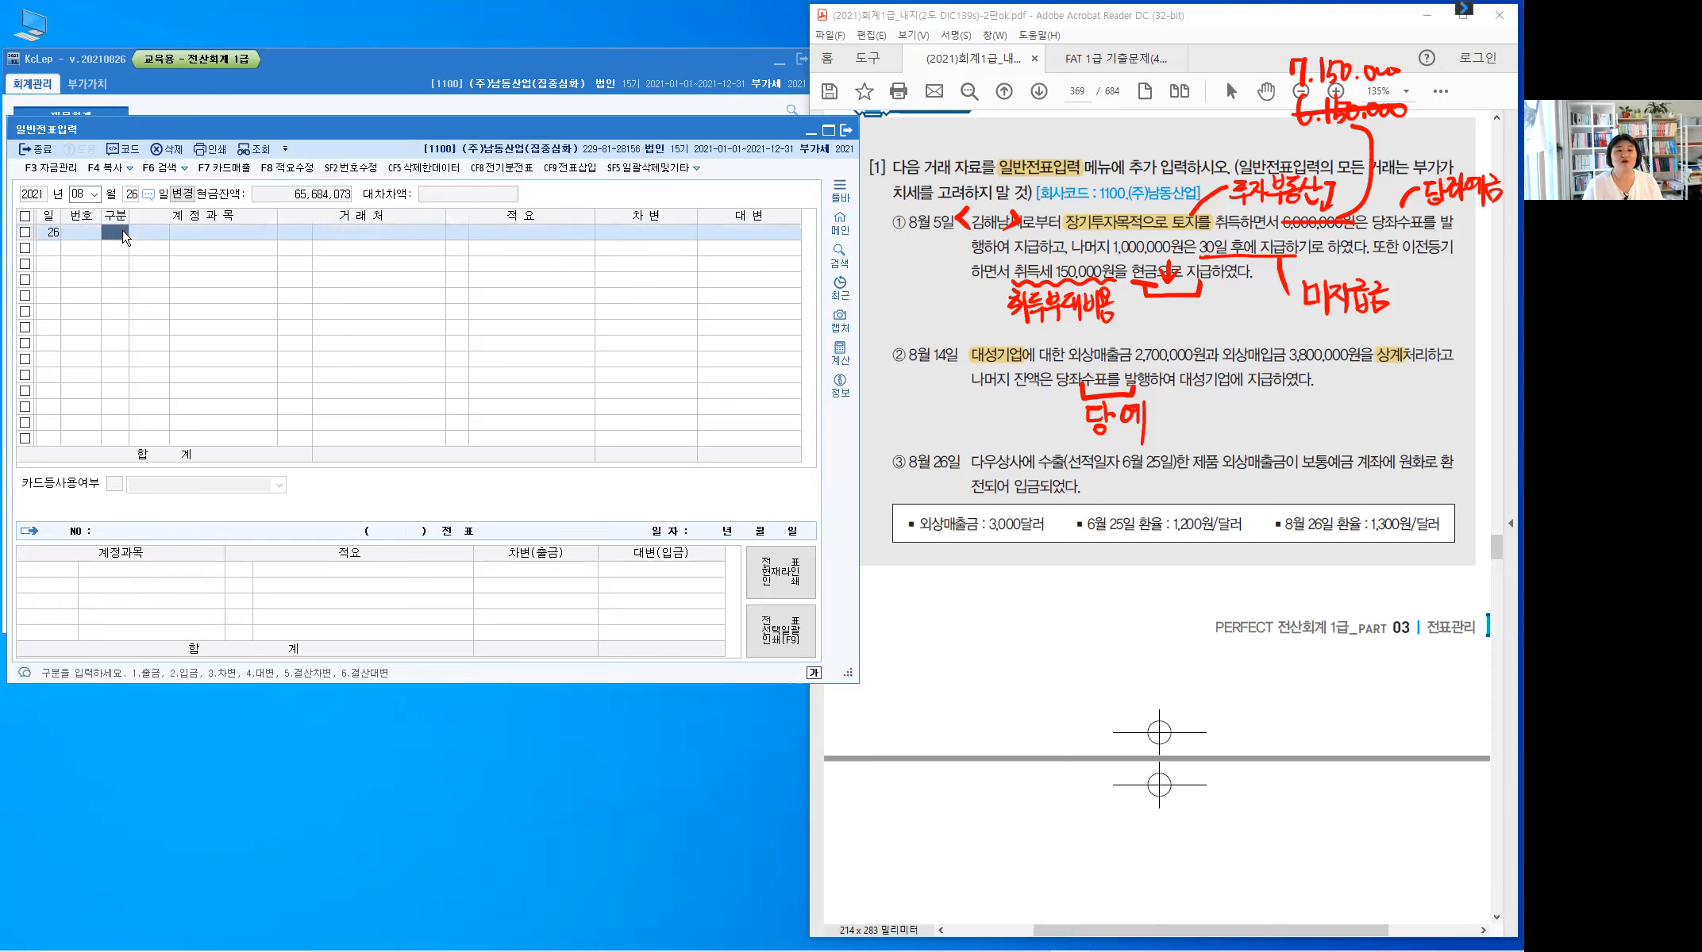
- Clear the old red ink, then underline 보통예금 in the August 26 transaction with an up arrow and mark 외상매출금 with a down arrow
{"action": "left_click", "coordinate": [1023, 615]}
{"action": "scroll", "coordinate": [1023, 614], "scroll_direction": "down", "scroll_amount": 3}
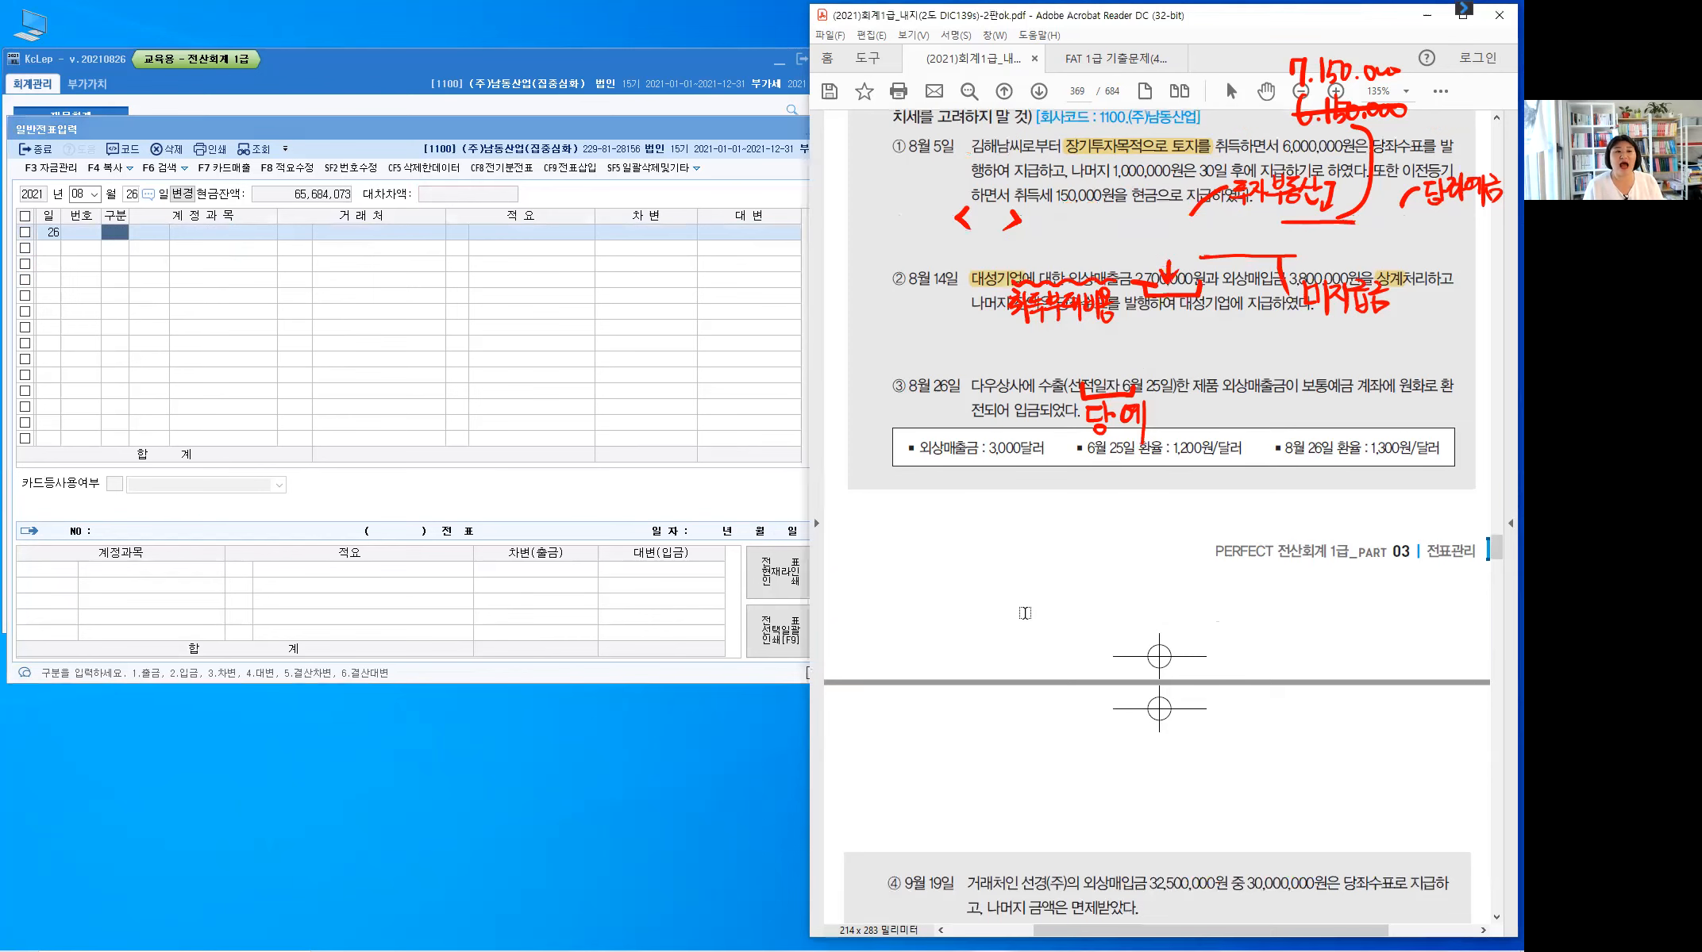
{"action": "key", "text": "Escape"}
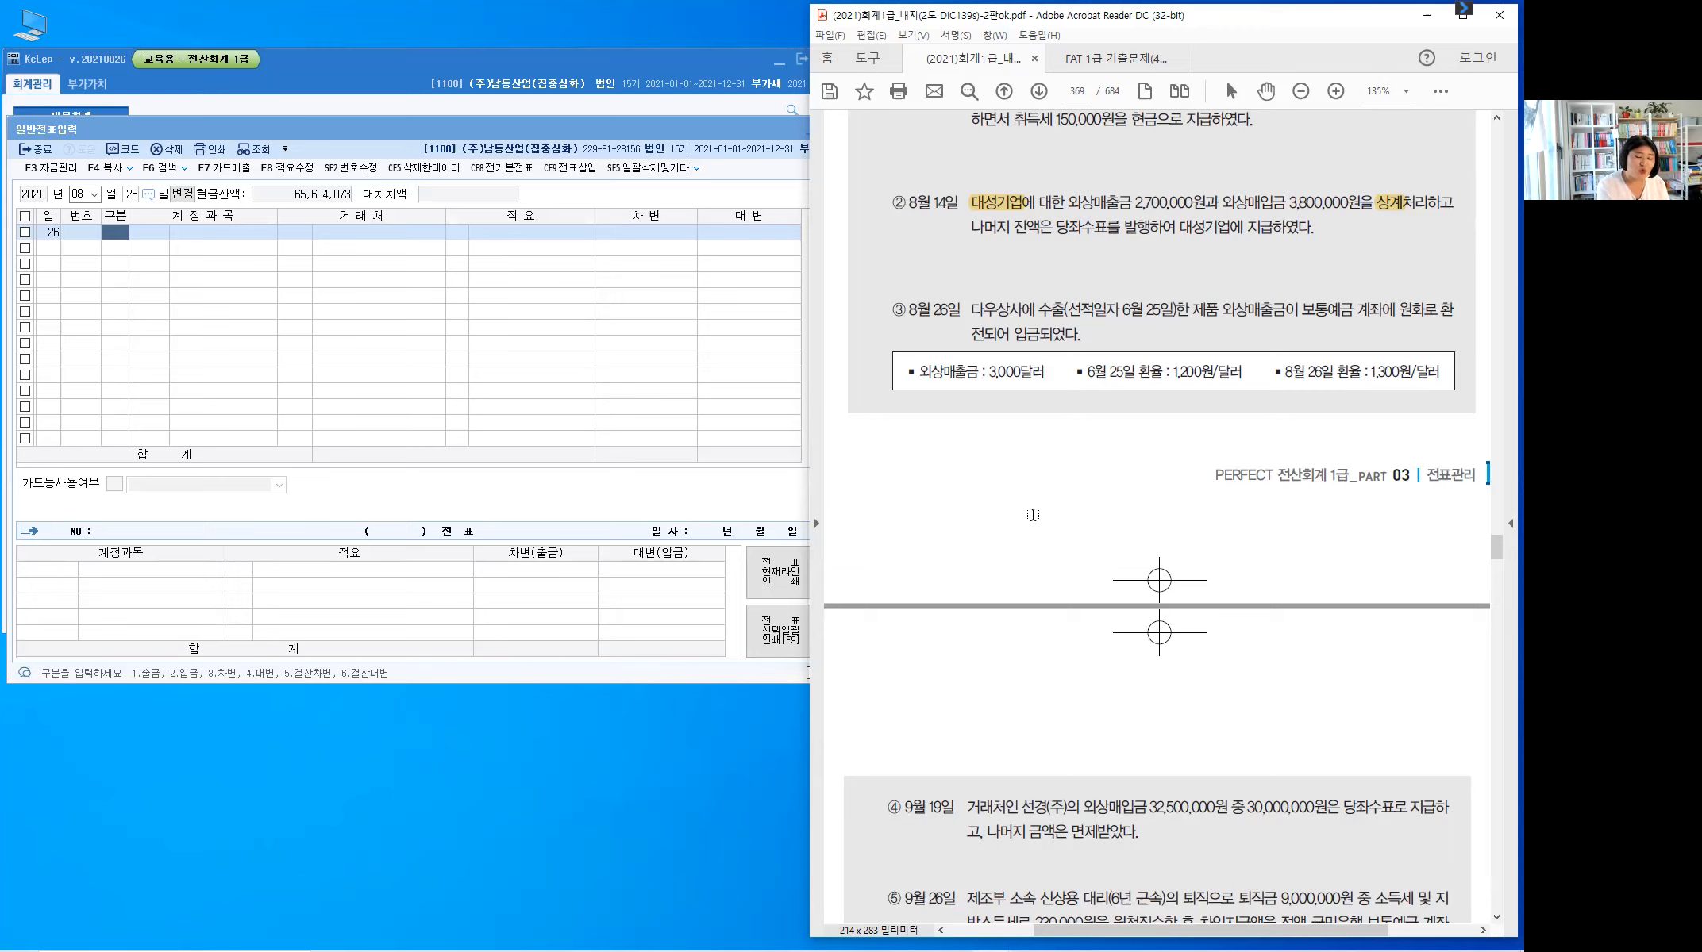
{"action": "mouse_move", "coordinate": [1303, 320]}
{"action": "left_mouse_down"}
{"action": "mouse_move", "coordinate": [1366, 319]}
{"action": "mouse_move", "coordinate": [1378, 297]}
{"action": "left_mouse_up"}
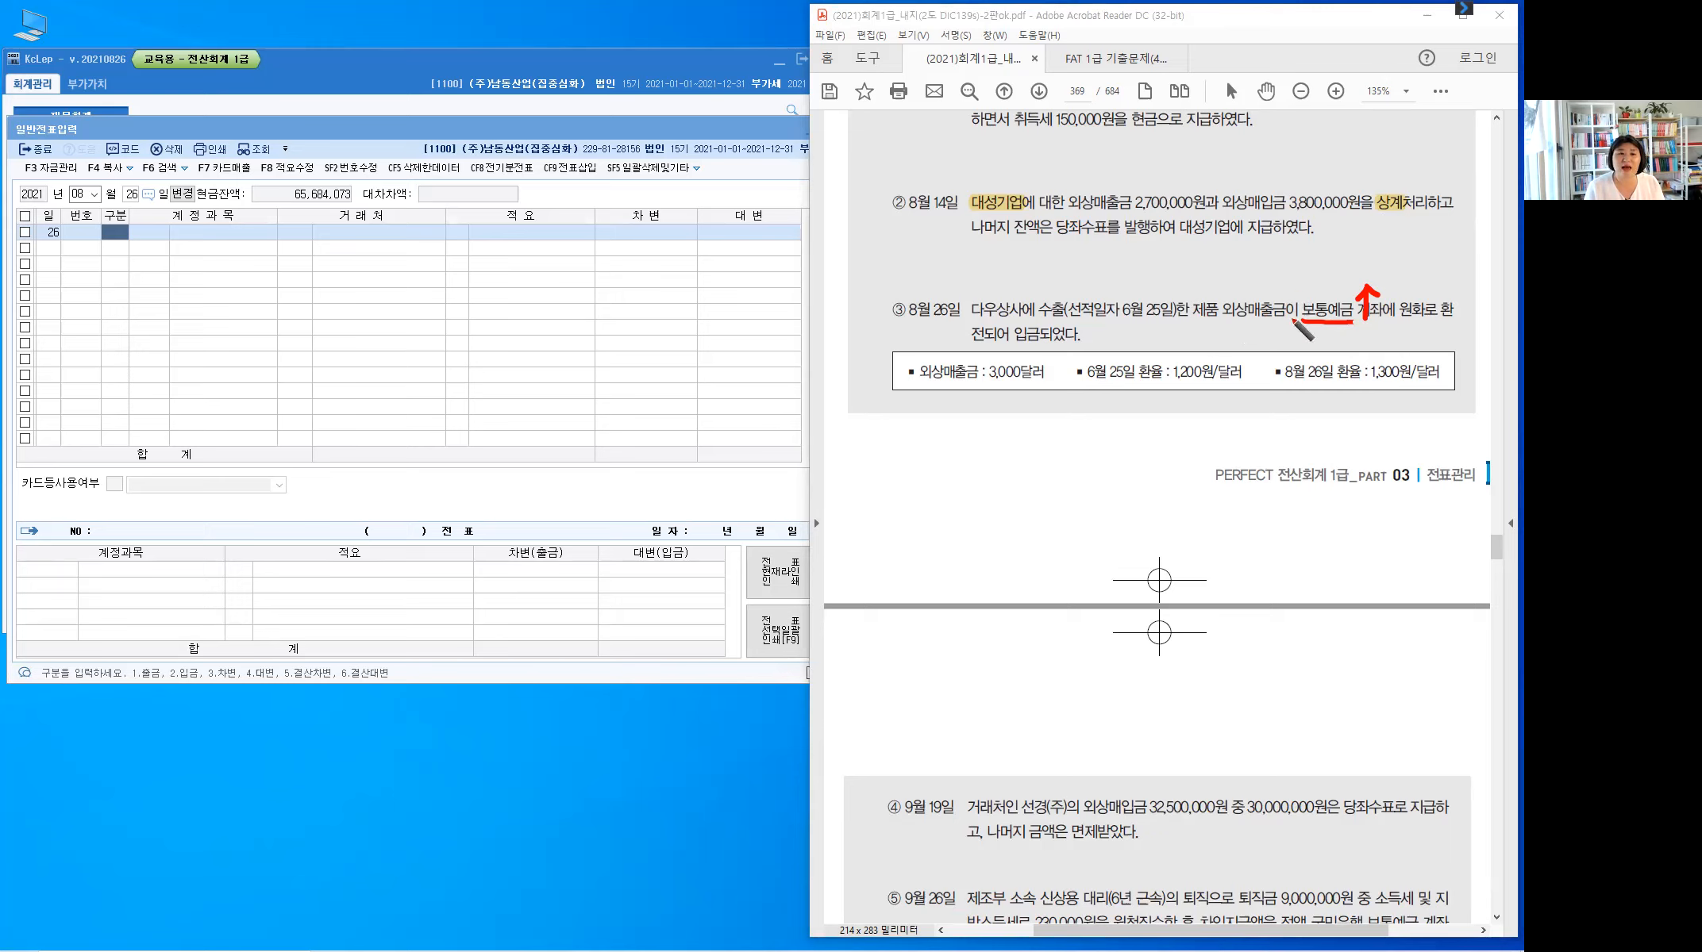
{"action": "left_click_drag", "start_coordinate": [1291, 289], "coordinate": [1293, 329]}
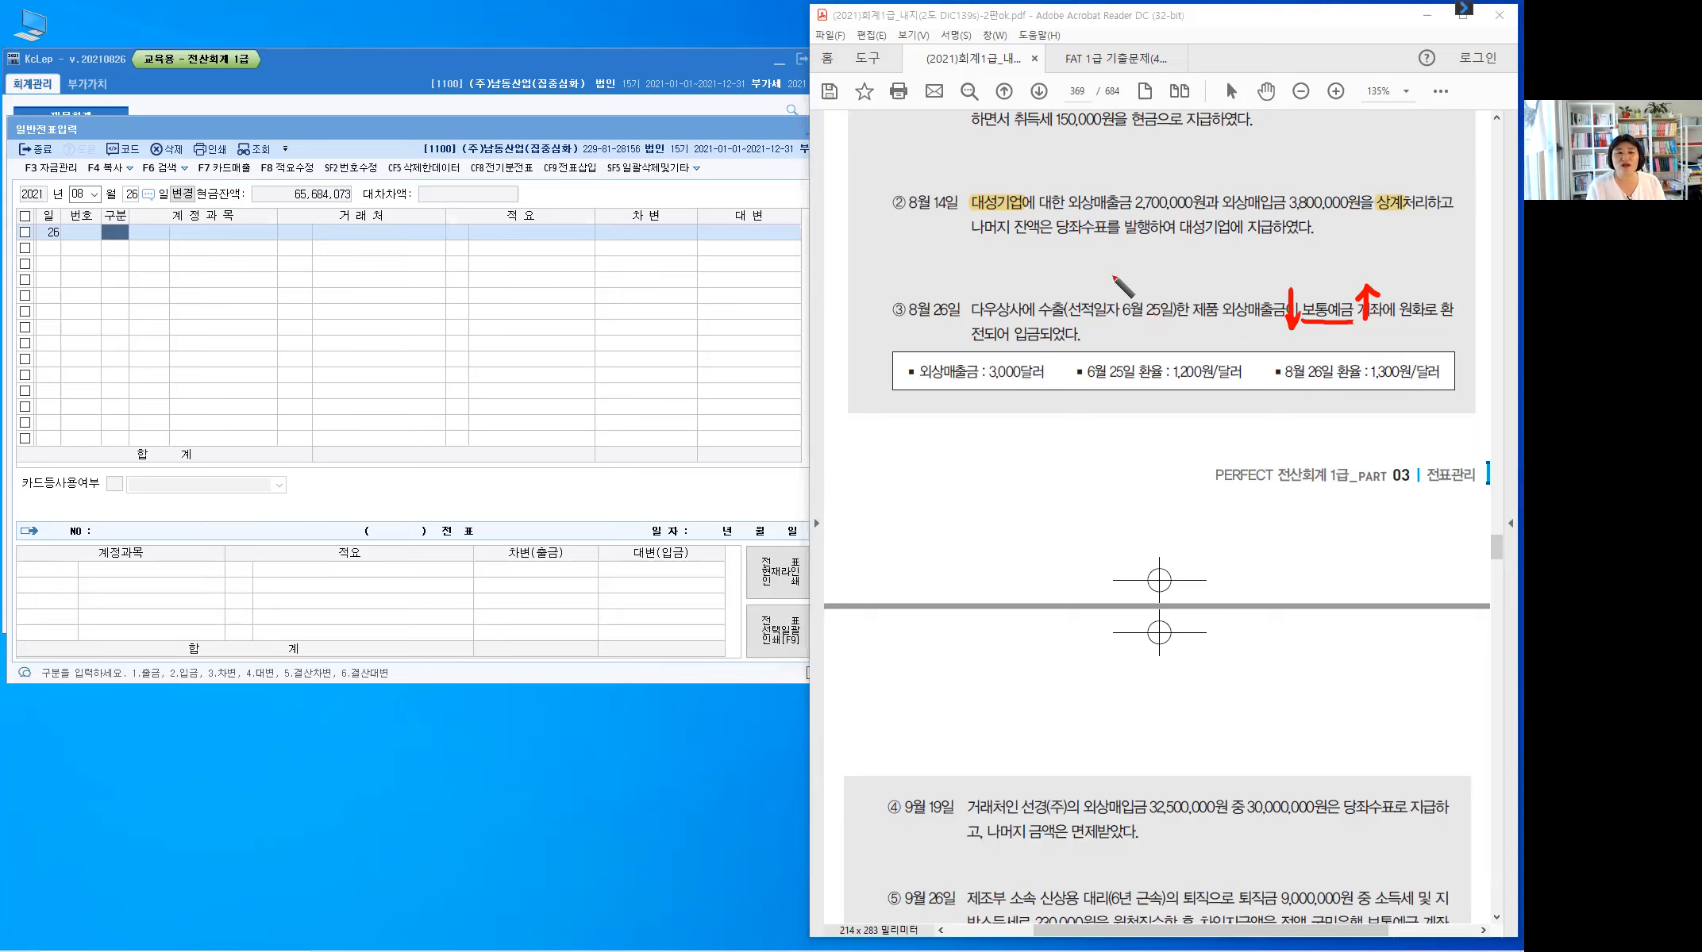
- Draw a red arrow to 선적일자 and handwrite $3,000 × 1,200원 = 3,600,000 above the August 26 transaction
{"action": "mouse_move", "coordinate": [1078, 295]}
{"action": "left_mouse_down"}
{"action": "mouse_move", "coordinate": [1099, 254]}
{"action": "mouse_move", "coordinate": [1087, 286]}
{"action": "mouse_move", "coordinate": [1116, 268]}
{"action": "left_mouse_up"}
{"action": "left_click", "coordinate": [1139, 255]}
{"action": "left_click_drag", "start_coordinate": [1126, 246], "coordinate": [1158, 247]}
{"action": "left_click_drag", "start_coordinate": [1169, 246], "coordinate": [1171, 246]}
{"action": "left_click_drag", "start_coordinate": [1180, 243], "coordinate": [1194, 260]}
{"action": "mouse_move", "coordinate": [1192, 243]}
{"action": "left_mouse_down"}
{"action": "mouse_move", "coordinate": [1180, 261]}
{"action": "mouse_move", "coordinate": [1266, 240]}
{"action": "mouse_move", "coordinate": [1275, 267]}
{"action": "mouse_move", "coordinate": [1300, 250]}
{"action": "left_mouse_up"}
{"action": "left_click_drag", "start_coordinate": [1287, 258], "coordinate": [1301, 257]}
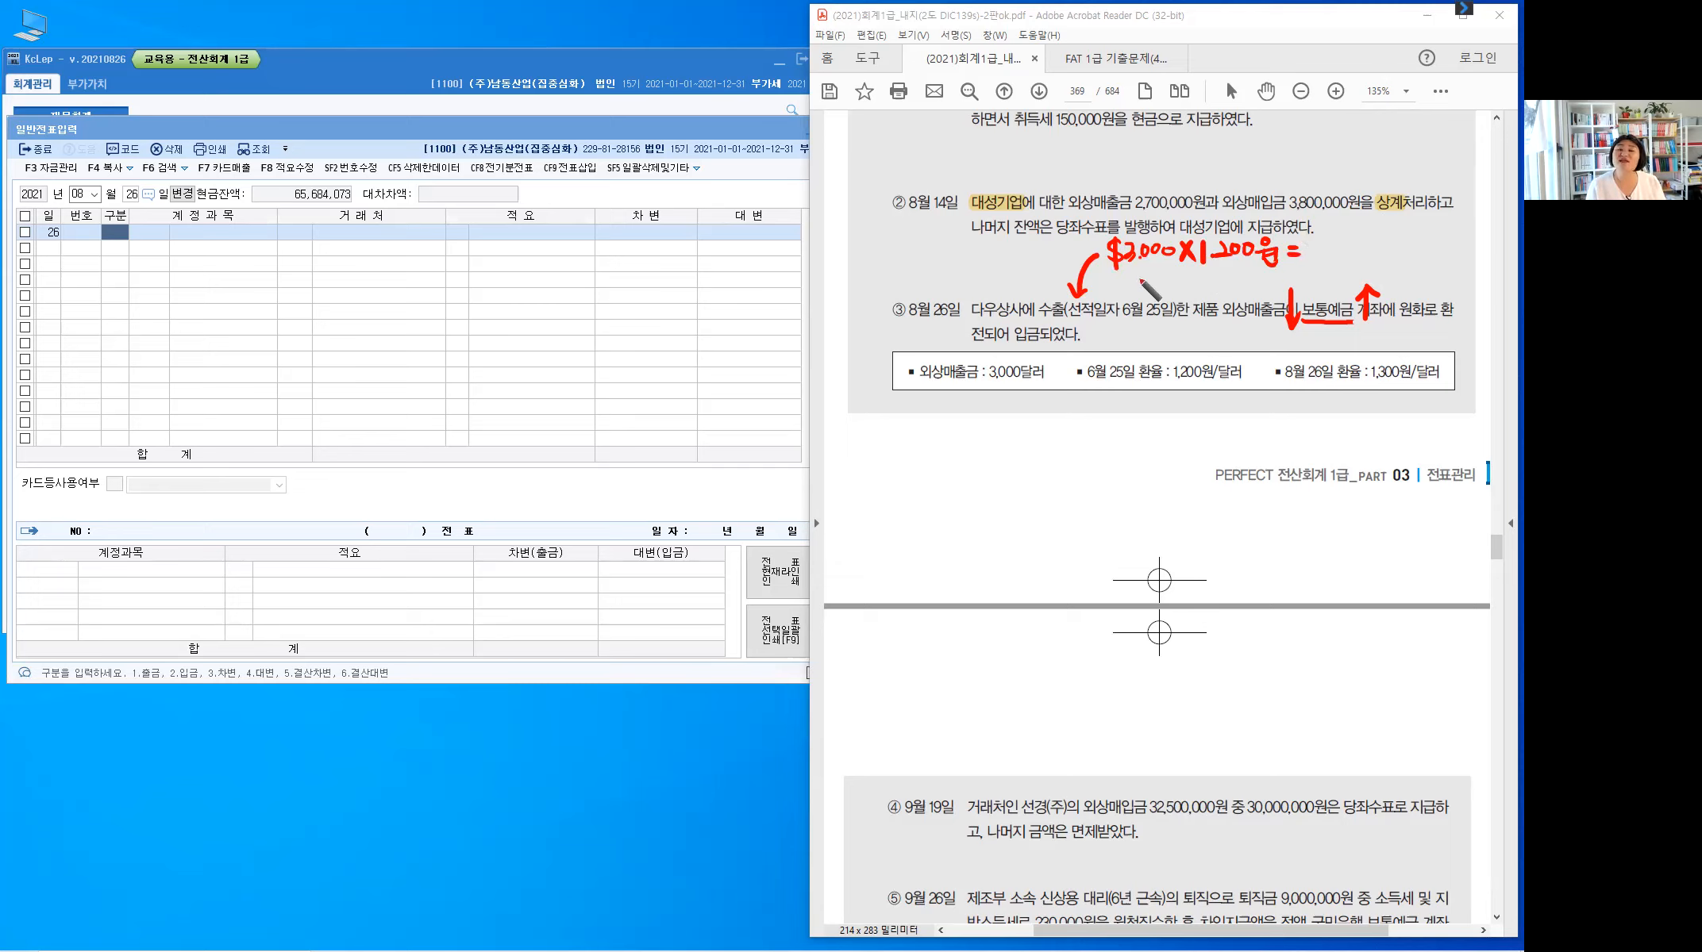
{"action": "mouse_move", "coordinate": [1312, 249]}
{"action": "left_mouse_down"}
{"action": "mouse_move", "coordinate": [1314, 265]}
{"action": "mouse_move", "coordinate": [1338, 252]}
{"action": "left_mouse_up"}
{"action": "left_click", "coordinate": [1334, 259]}
{"action": "left_click_drag", "start_coordinate": [1352, 241], "coordinate": [1353, 240]}
{"action": "left_click", "coordinate": [1371, 250]}
{"action": "left_click_drag", "start_coordinate": [1361, 238], "coordinate": [1392, 240]}
{"action": "left_click_drag", "start_coordinate": [1407, 238], "coordinate": [1408, 238]}
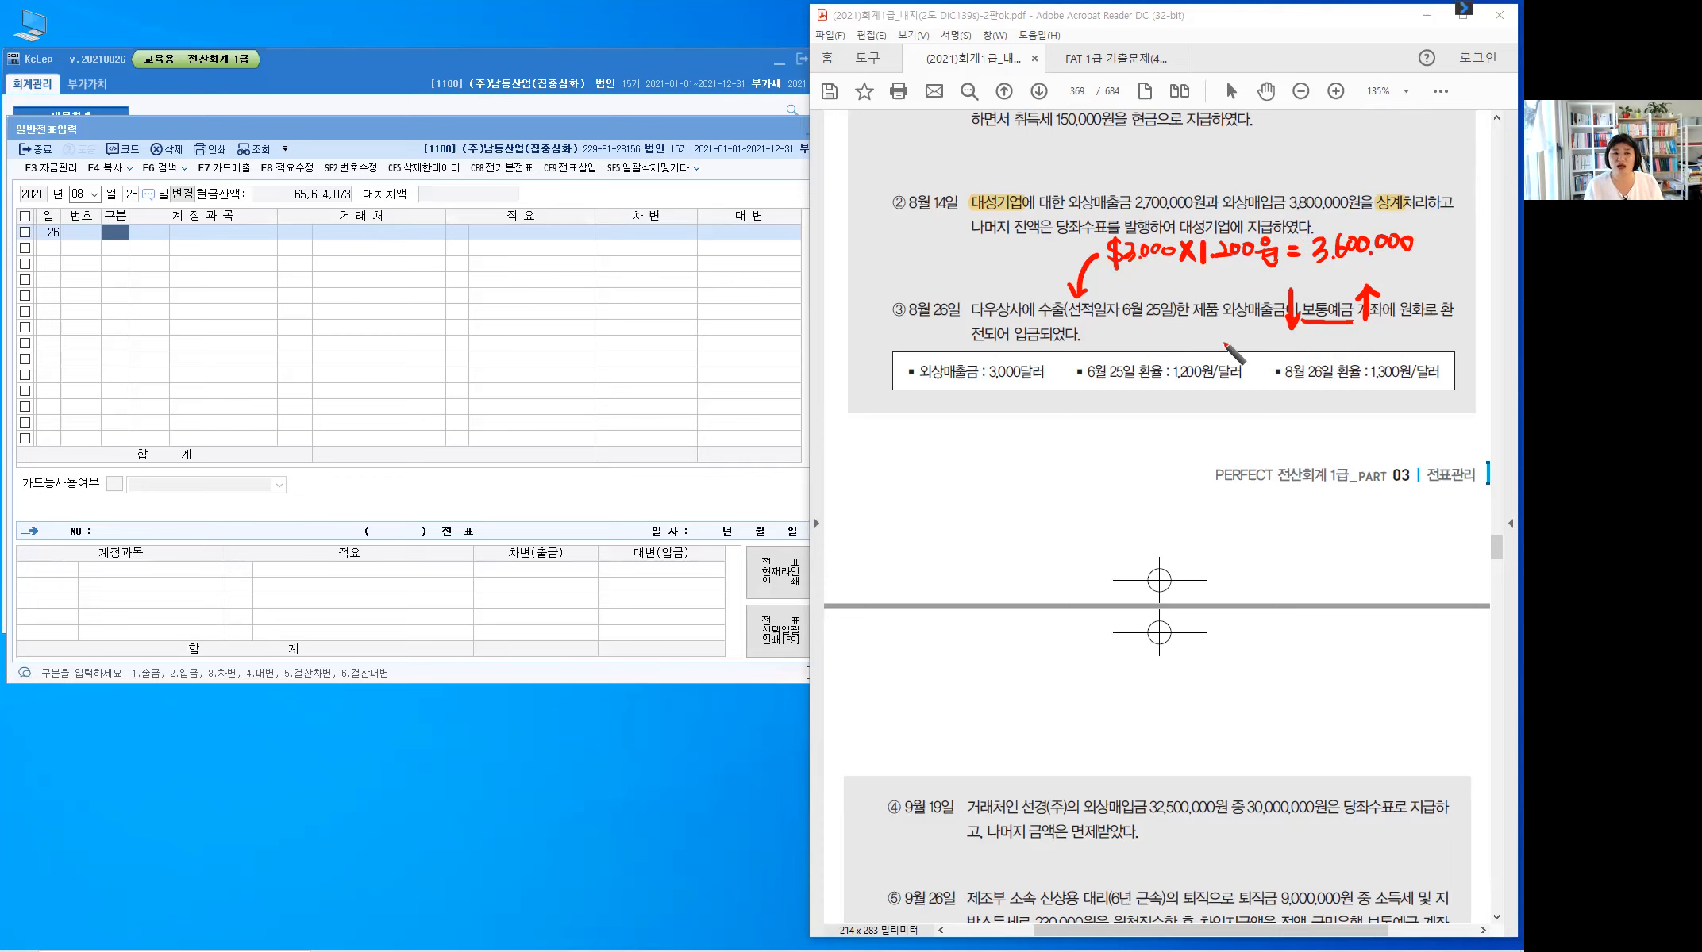
- Underline 8월 26일 with a wavy red line and handwrite $3,000 × 1,300원 below the August 26 exchange rate
{"action": "left_click_drag", "start_coordinate": [910, 321], "coordinate": [959, 319]}
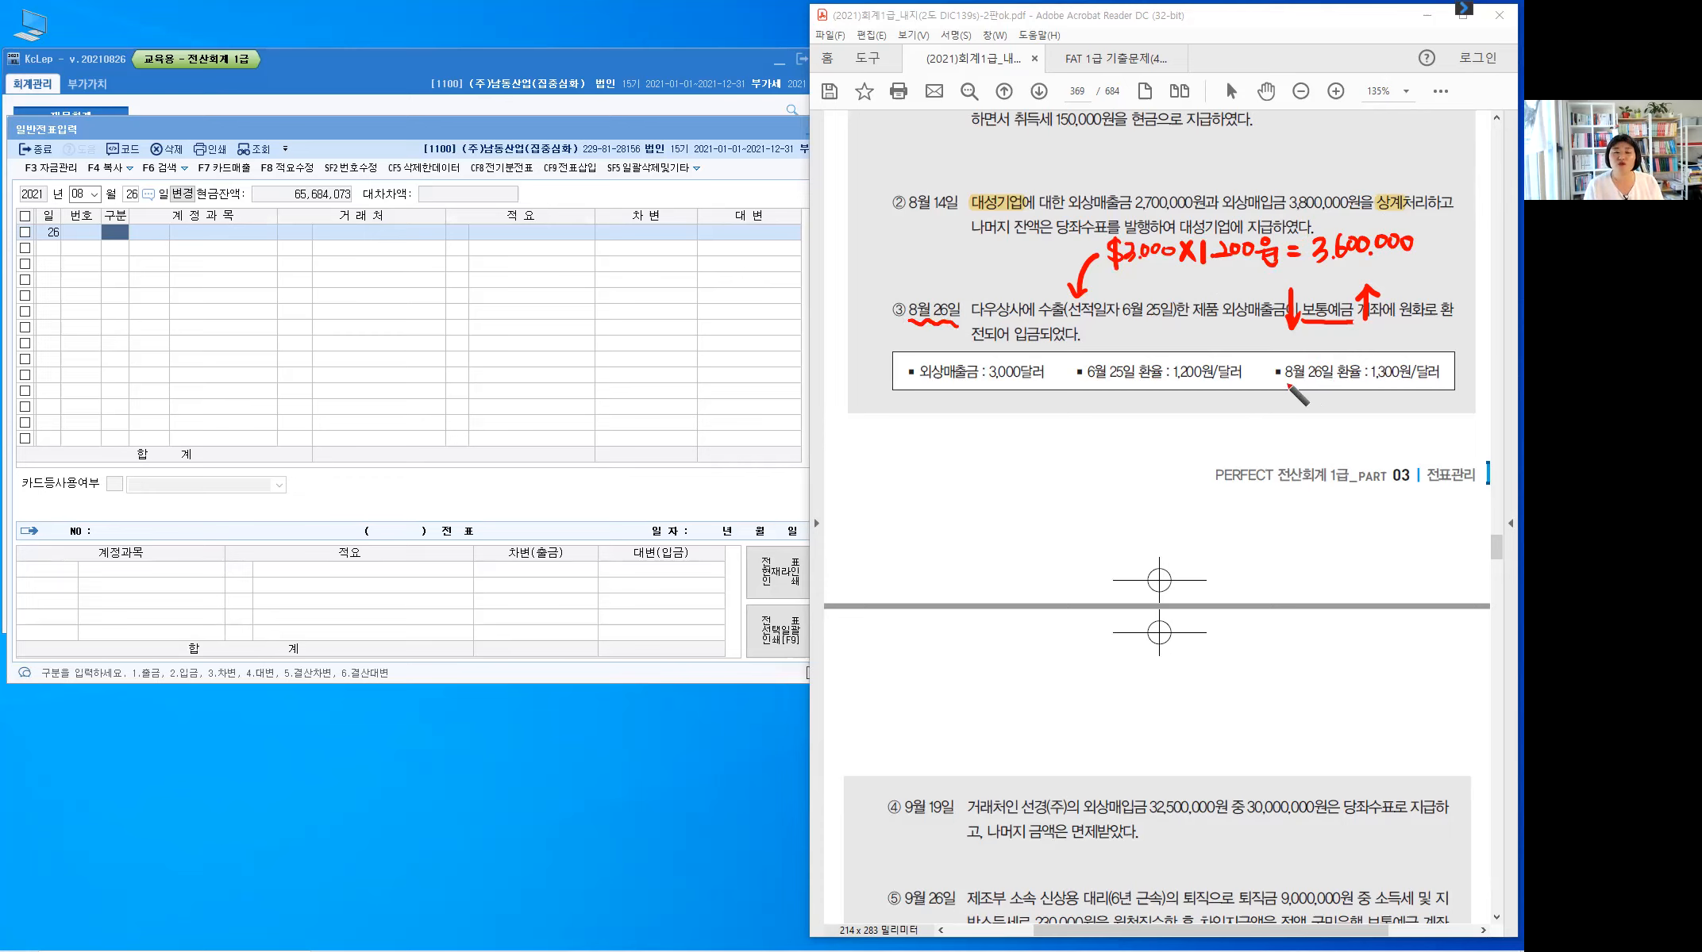
{"action": "mouse_move", "coordinate": [1293, 401]}
{"action": "left_mouse_down"}
{"action": "mouse_move", "coordinate": [1294, 381]}
{"action": "mouse_move", "coordinate": [1253, 428]}
{"action": "mouse_move", "coordinate": [1302, 412]}
{"action": "left_mouse_up"}
{"action": "left_click", "coordinate": [1292, 425]}
{"action": "left_click_drag", "start_coordinate": [1309, 411], "coordinate": [1348, 427]}
{"action": "mouse_move", "coordinate": [1348, 405]}
{"action": "left_mouse_down"}
{"action": "mouse_move", "coordinate": [1333, 427]}
{"action": "mouse_move", "coordinate": [1352, 431]}
{"action": "left_mouse_up"}
{"action": "left_click", "coordinate": [1360, 426]}
{"action": "left_click_drag", "start_coordinate": [1366, 408], "coordinate": [1368, 427]}
{"action": "left_click_drag", "start_coordinate": [1382, 409], "coordinate": [1397, 408]}
{"action": "left_click_drag", "start_coordinate": [1409, 400], "coordinate": [1419, 411]}
{"action": "left_click_drag", "start_coordinate": [1410, 413], "coordinate": [1410, 422]}
{"action": "left_click_drag", "start_coordinate": [1415, 418], "coordinate": [1423, 417]}
{"action": "left_click_drag", "start_coordinate": [1424, 401], "coordinate": [1424, 422]}
{"action": "left_click_drag", "start_coordinate": [1410, 421], "coordinate": [1427, 430]}
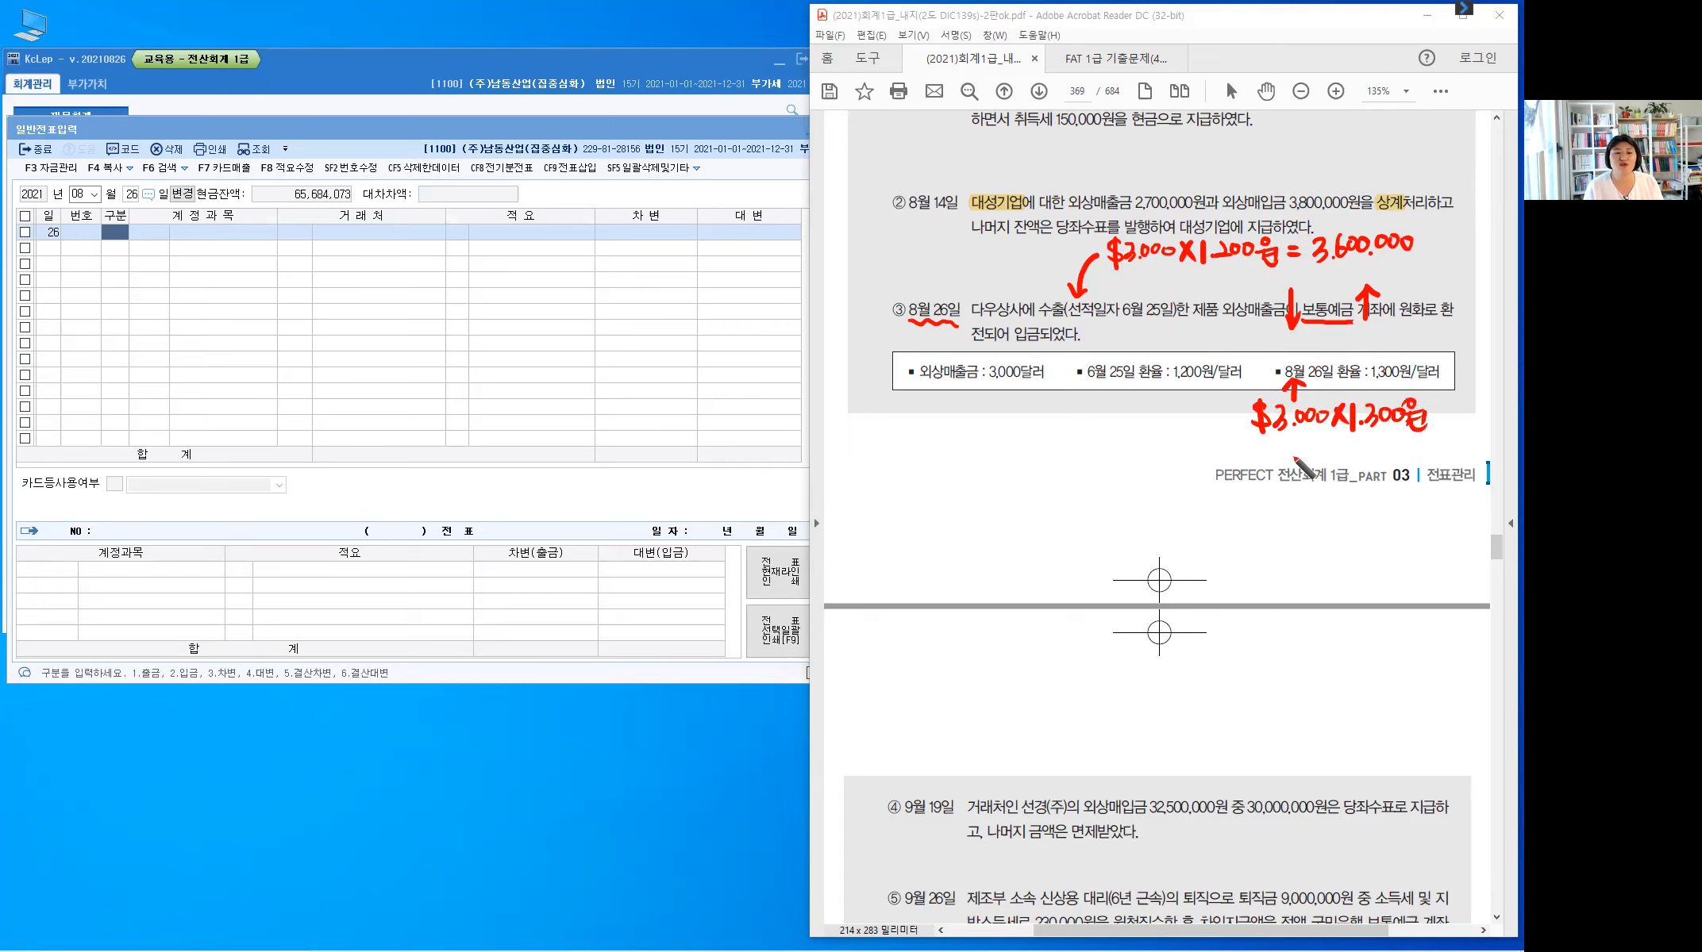
- Handwrite the result = 3,900,000원 beneath the August 26 exchange calculation
{"action": "left_click_drag", "start_coordinate": [1279, 446], "coordinate": [1294, 446]}
{"action": "mouse_move", "coordinate": [1278, 454]}
{"action": "left_mouse_down"}
{"action": "mouse_move", "coordinate": [1340, 468]}
{"action": "mouse_move", "coordinate": [1394, 452]}
{"action": "left_mouse_up"}
{"action": "left_click", "coordinate": [1338, 450]}
{"action": "left_click", "coordinate": [1385, 465]}
{"action": "left_click_drag", "start_coordinate": [1405, 450], "coordinate": [1429, 459]}
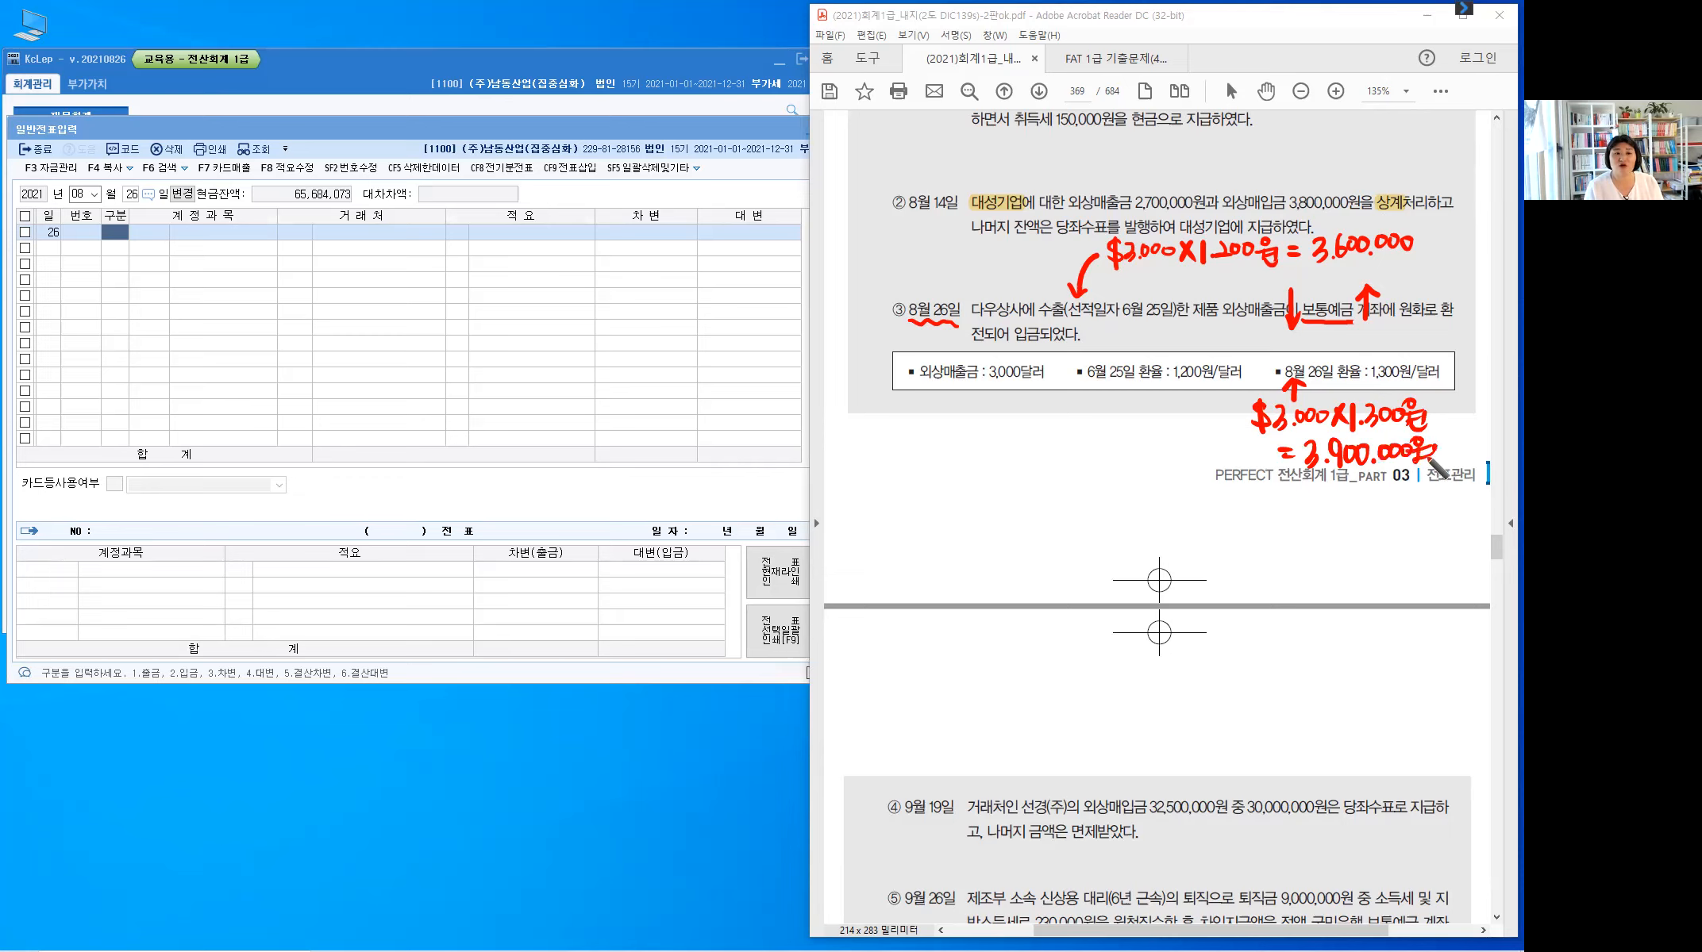
- Add 원 after the handwritten 3,600,000 and draw an up arrow beside the 1,300원/달러 rate
{"action": "left_click_drag", "start_coordinate": [1423, 227], "coordinate": [1430, 240]}
{"action": "left_click_drag", "start_coordinate": [1423, 242], "coordinate": [1436, 255]}
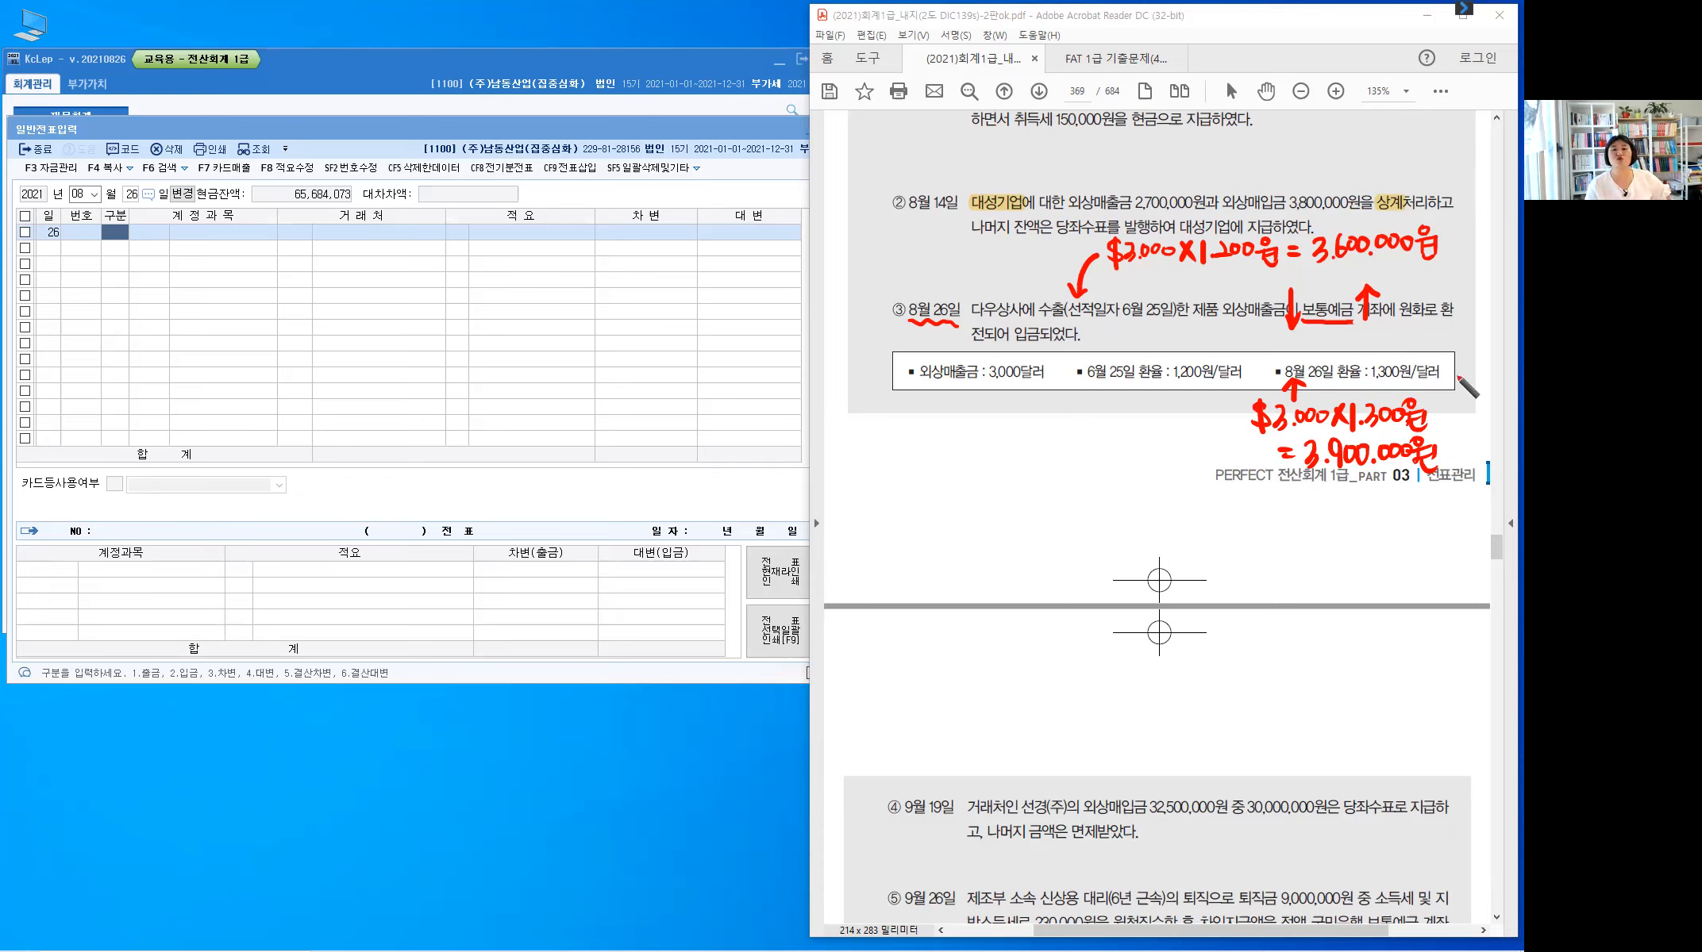
{"action": "left_click_drag", "start_coordinate": [1448, 377], "coordinate": [1446, 350]}
{"action": "left_click_drag", "start_coordinate": [1435, 363], "coordinate": [1456, 365]}
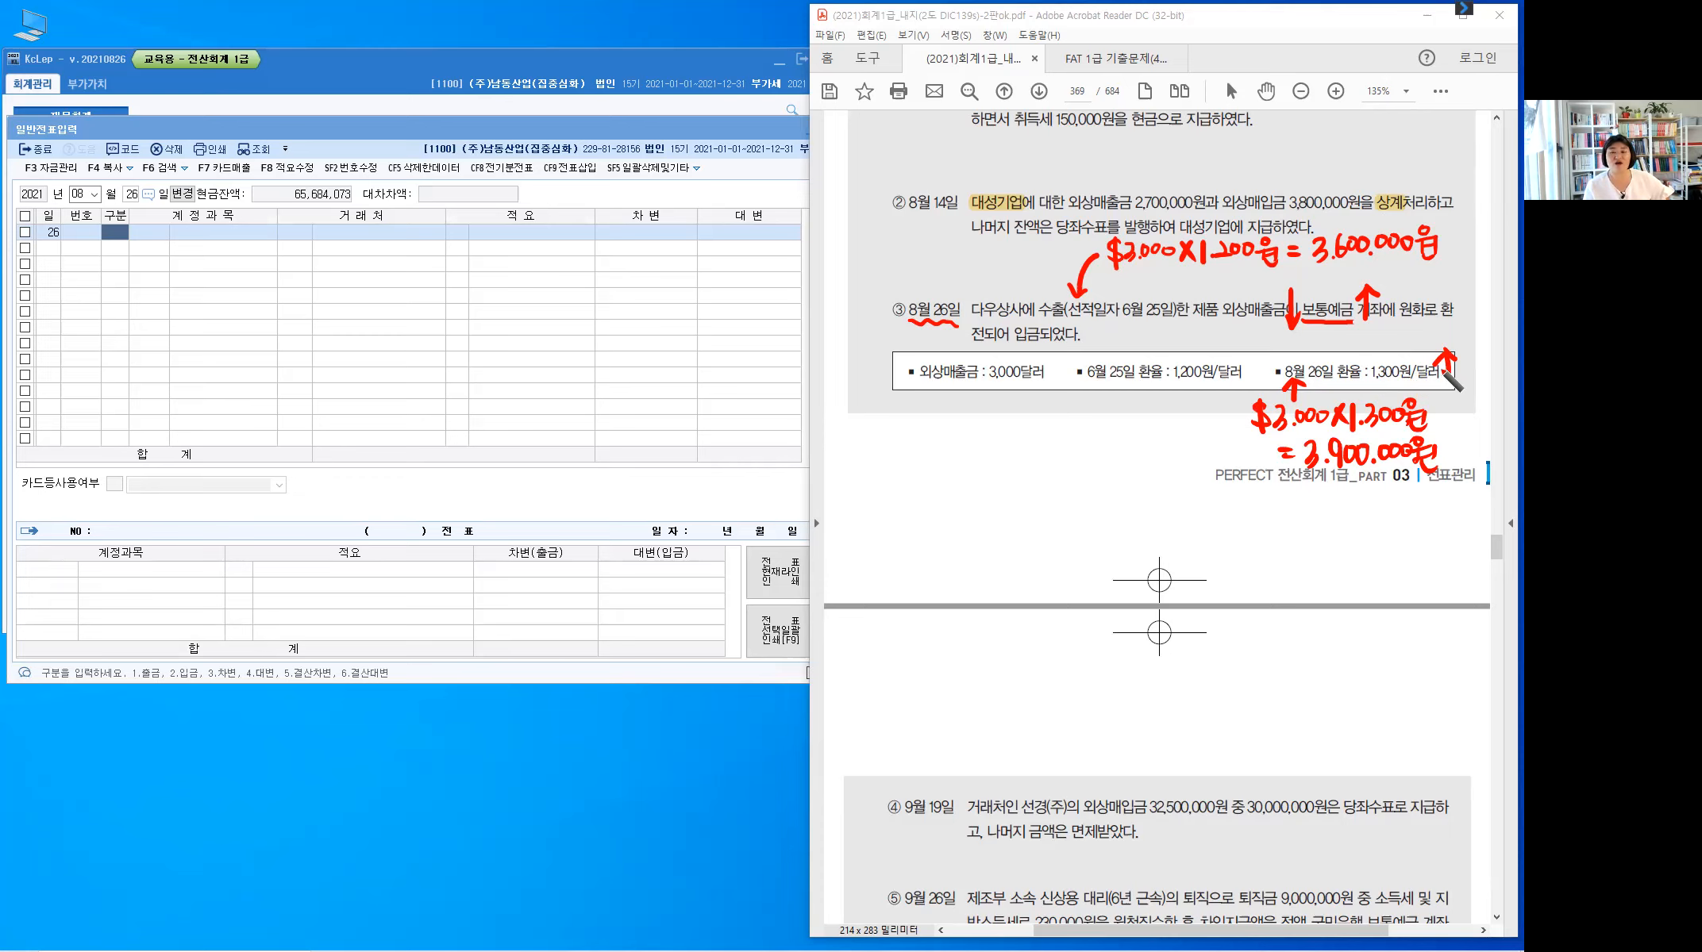
- Draw a vertical divider below the transaction box and handwrite the credit entry (대) 외상 3,600,000 beside it
{"action": "left_click_drag", "start_coordinate": [1157, 481], "coordinate": [1156, 558]}
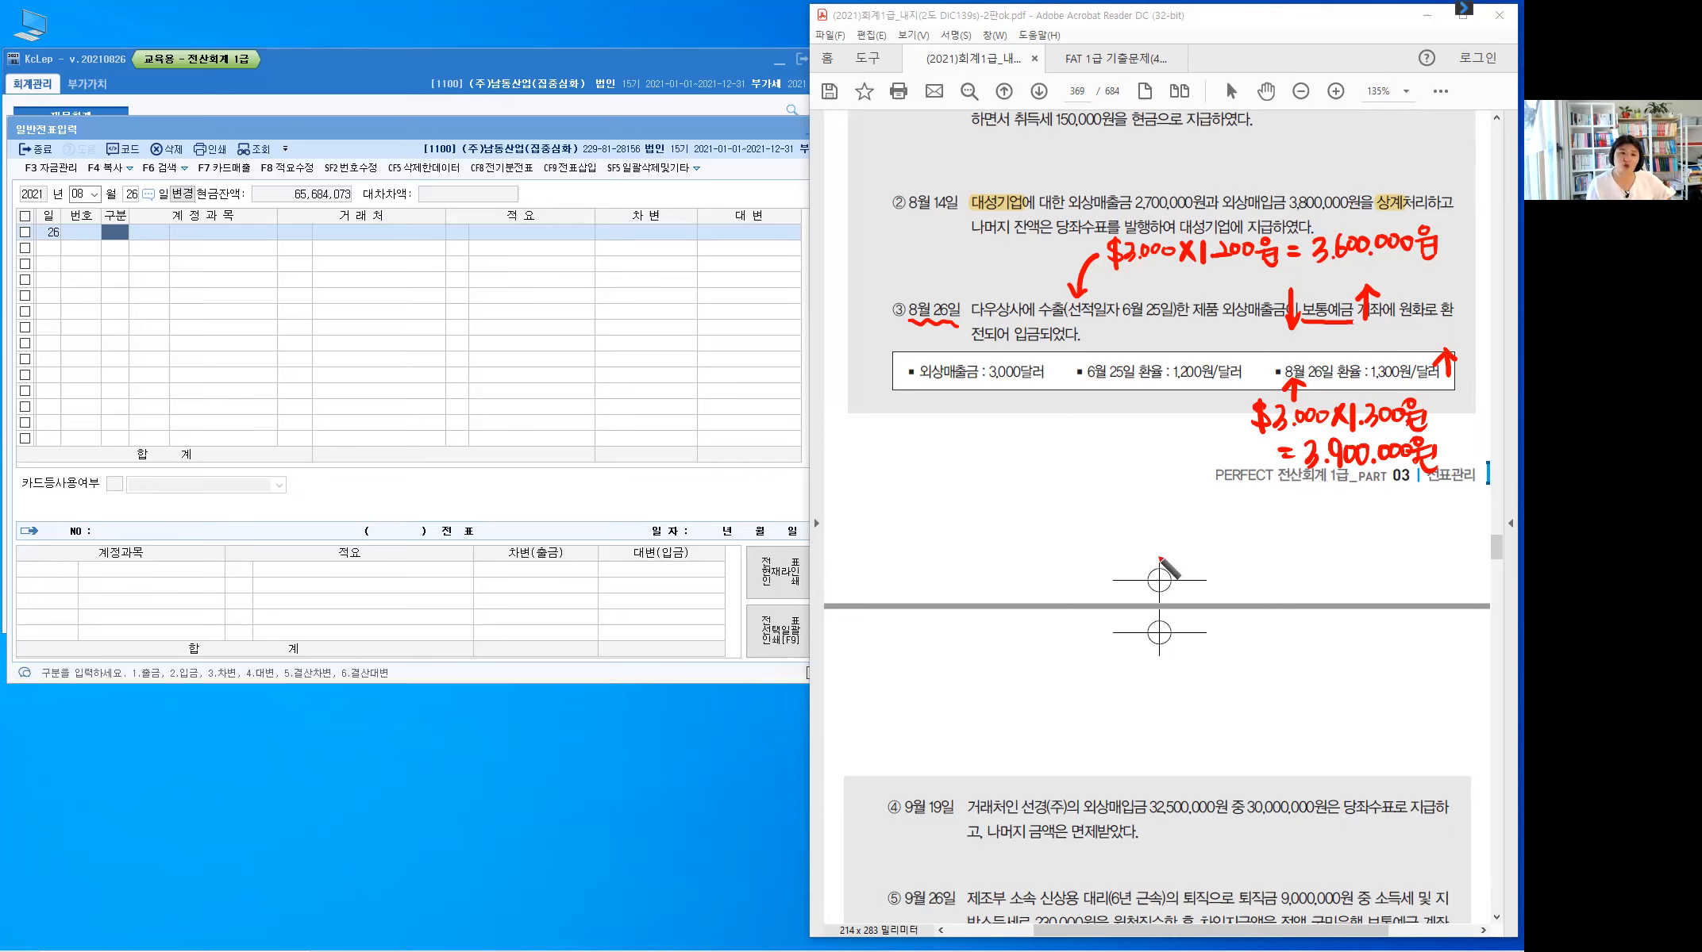
{"action": "left_click", "coordinate": [1177, 481]}
{"action": "left_click_drag", "start_coordinate": [1178, 483], "coordinate": [1175, 513]}
{"action": "left_click_drag", "start_coordinate": [1180, 492], "coordinate": [1190, 502]}
{"action": "left_click_drag", "start_coordinate": [1194, 489], "coordinate": [1195, 504]}
{"action": "mouse_move", "coordinate": [1201, 486]}
{"action": "left_mouse_down"}
{"action": "mouse_move", "coordinate": [1202, 512]}
{"action": "mouse_move", "coordinate": [1229, 508]}
{"action": "left_mouse_up"}
{"action": "left_click_drag", "start_coordinate": [1224, 513], "coordinate": [1254, 514]}
{"action": "left_click_drag", "start_coordinate": [1263, 486], "coordinate": [1270, 507]}
{"action": "left_click_drag", "start_coordinate": [1278, 483], "coordinate": [1276, 507]}
{"action": "mouse_move", "coordinate": [1303, 497]}
{"action": "left_mouse_down"}
{"action": "mouse_move", "coordinate": [1302, 515]}
{"action": "mouse_move", "coordinate": [1349, 498]}
{"action": "left_mouse_up"}
{"action": "left_click", "coordinate": [1321, 511]}
{"action": "left_click_drag", "start_coordinate": [1365, 495], "coordinate": [1363, 497]}
{"action": "left_click", "coordinate": [1377, 512]}
{"action": "left_click_drag", "start_coordinate": [1391, 495], "coordinate": [1402, 498]}
{"action": "left_click_drag", "start_coordinate": [1419, 495], "coordinate": [1417, 497]}
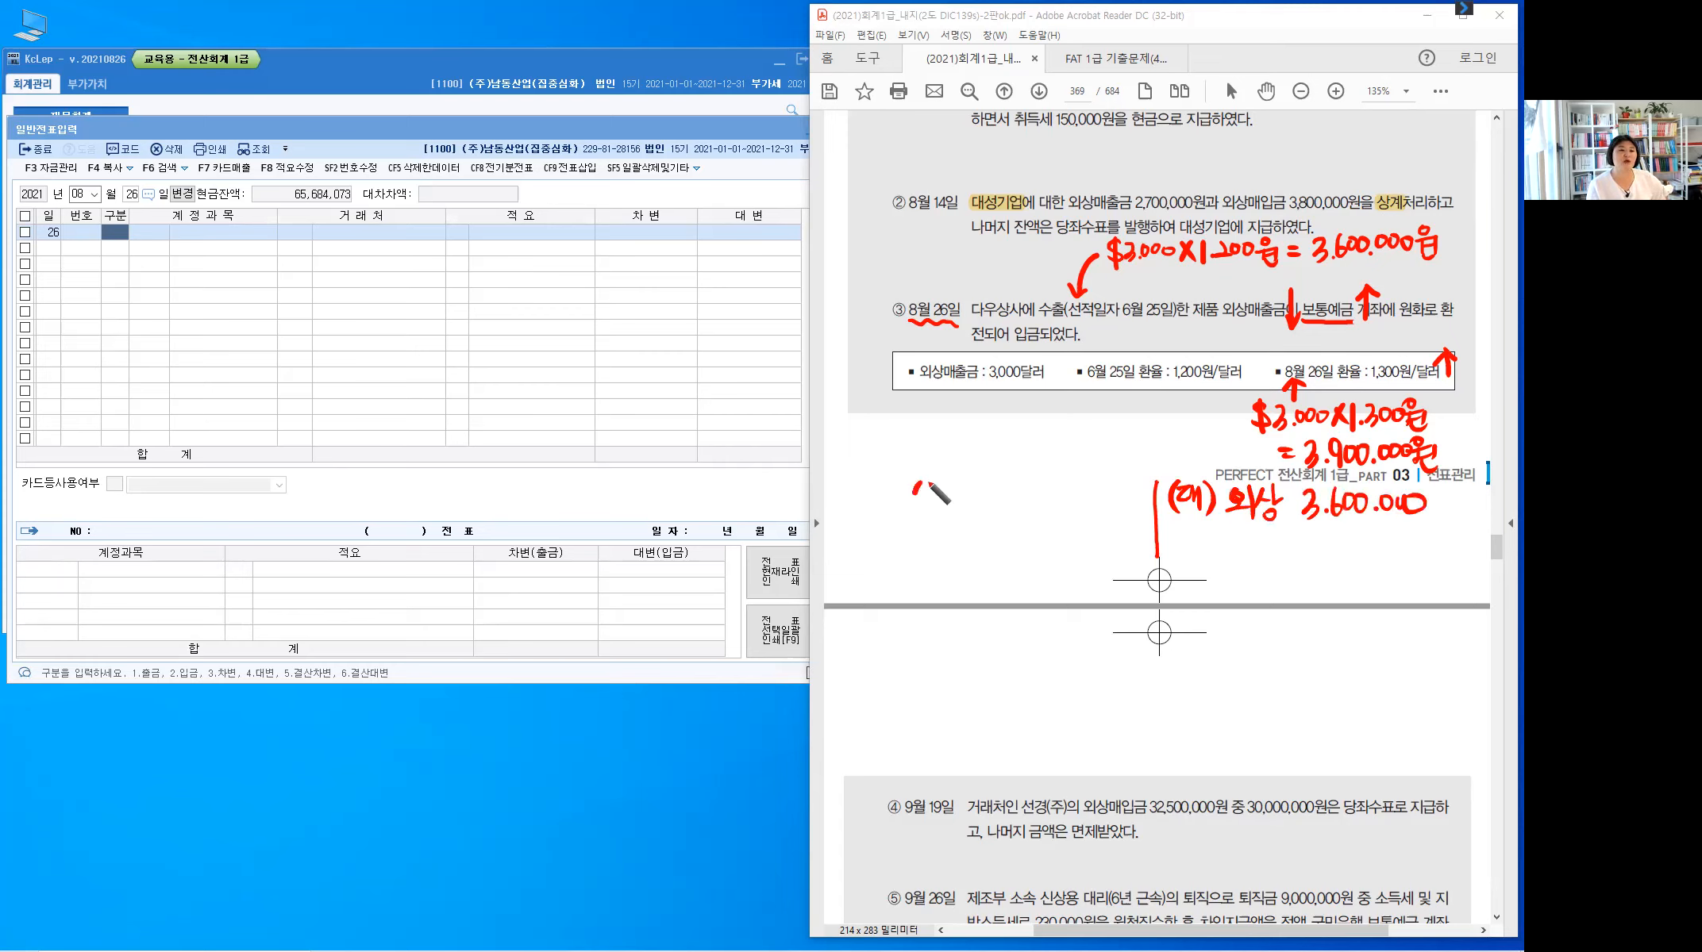
- Handwrite the debit entry (차) 보·예 3,900,000 on the other side of the divider
{"action": "left_click_drag", "start_coordinate": [918, 483], "coordinate": [915, 508]}
{"action": "left_click_drag", "start_coordinate": [922, 486], "coordinate": [932, 487]}
{"action": "left_click_drag", "start_coordinate": [927, 494], "coordinate": [991, 512]}
{"action": "left_click", "coordinate": [996, 498]}
{"action": "left_click_drag", "start_coordinate": [1011, 487], "coordinate": [1021, 514]}
{"action": "mouse_move", "coordinate": [1030, 480]}
{"action": "left_mouse_down"}
{"action": "mouse_move", "coordinate": [1030, 520]}
{"action": "mouse_move", "coordinate": [1102, 489]}
{"action": "left_mouse_up"}
{"action": "left_click", "coordinate": [1063, 503]}
{"action": "left_click", "coordinate": [1107, 501]}
{"action": "left_click_drag", "start_coordinate": [1114, 487], "coordinate": [1128, 485]}
{"action": "left_click_drag", "start_coordinate": [1138, 484], "coordinate": [1140, 485]}
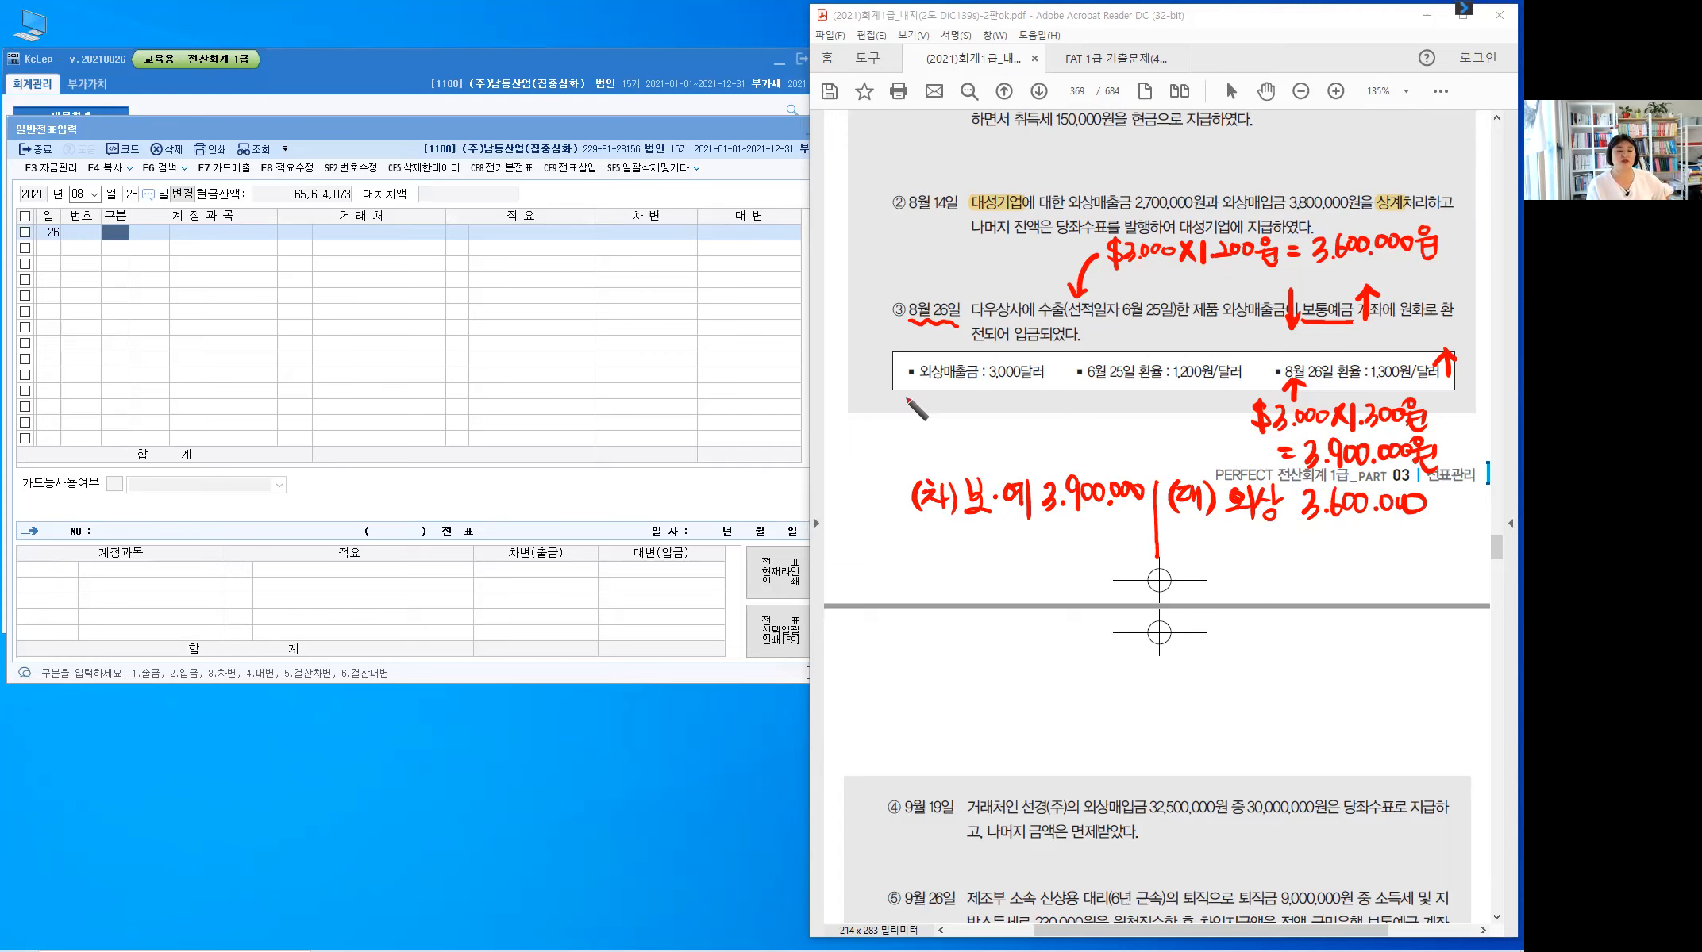
- Handwrite the terms 외환차익 and 외환차손 in red just below the exchange-rate box
{"action": "left_click_drag", "start_coordinate": [894, 403], "coordinate": [902, 399]}
{"action": "mouse_move", "coordinate": [886, 421]}
{"action": "left_mouse_down"}
{"action": "mouse_move", "coordinate": [914, 417]}
{"action": "mouse_move", "coordinate": [915, 445]}
{"action": "mouse_move", "coordinate": [968, 421]}
{"action": "mouse_move", "coordinate": [969, 440]}
{"action": "left_mouse_up"}
{"action": "left_click_drag", "start_coordinate": [970, 415], "coordinate": [977, 414]}
{"action": "left_click_drag", "start_coordinate": [982, 401], "coordinate": [983, 402]}
{"action": "mouse_move", "coordinate": [990, 398]}
{"action": "left_mouse_down"}
{"action": "mouse_move", "coordinate": [990, 439]}
{"action": "mouse_move", "coordinate": [1036, 405]}
{"action": "left_mouse_up"}
{"action": "left_click", "coordinate": [1002, 432]}
{"action": "left_click_drag", "start_coordinate": [1039, 413], "coordinate": [1039, 422]}
{"action": "left_click_drag", "start_coordinate": [1030, 423], "coordinate": [1052, 418]}
{"action": "mouse_move", "coordinate": [1057, 398]}
{"action": "left_mouse_down"}
{"action": "mouse_move", "coordinate": [1057, 438]}
{"action": "mouse_move", "coordinate": [1072, 395]}
{"action": "left_mouse_up"}
{"action": "left_click_drag", "start_coordinate": [1064, 403], "coordinate": [1079, 401]}
{"action": "left_click_drag", "start_coordinate": [1071, 406], "coordinate": [1086, 419]}
{"action": "mouse_move", "coordinate": [1099, 395]}
{"action": "left_mouse_down"}
{"action": "mouse_move", "coordinate": [1101, 433]}
{"action": "mouse_move", "coordinate": [1125, 407]}
{"action": "left_mouse_up"}
{"action": "left_click_drag", "start_coordinate": [1119, 409], "coordinate": [1129, 435]}
{"action": "left_click_drag", "start_coordinate": [1133, 405], "coordinate": [1147, 428]}
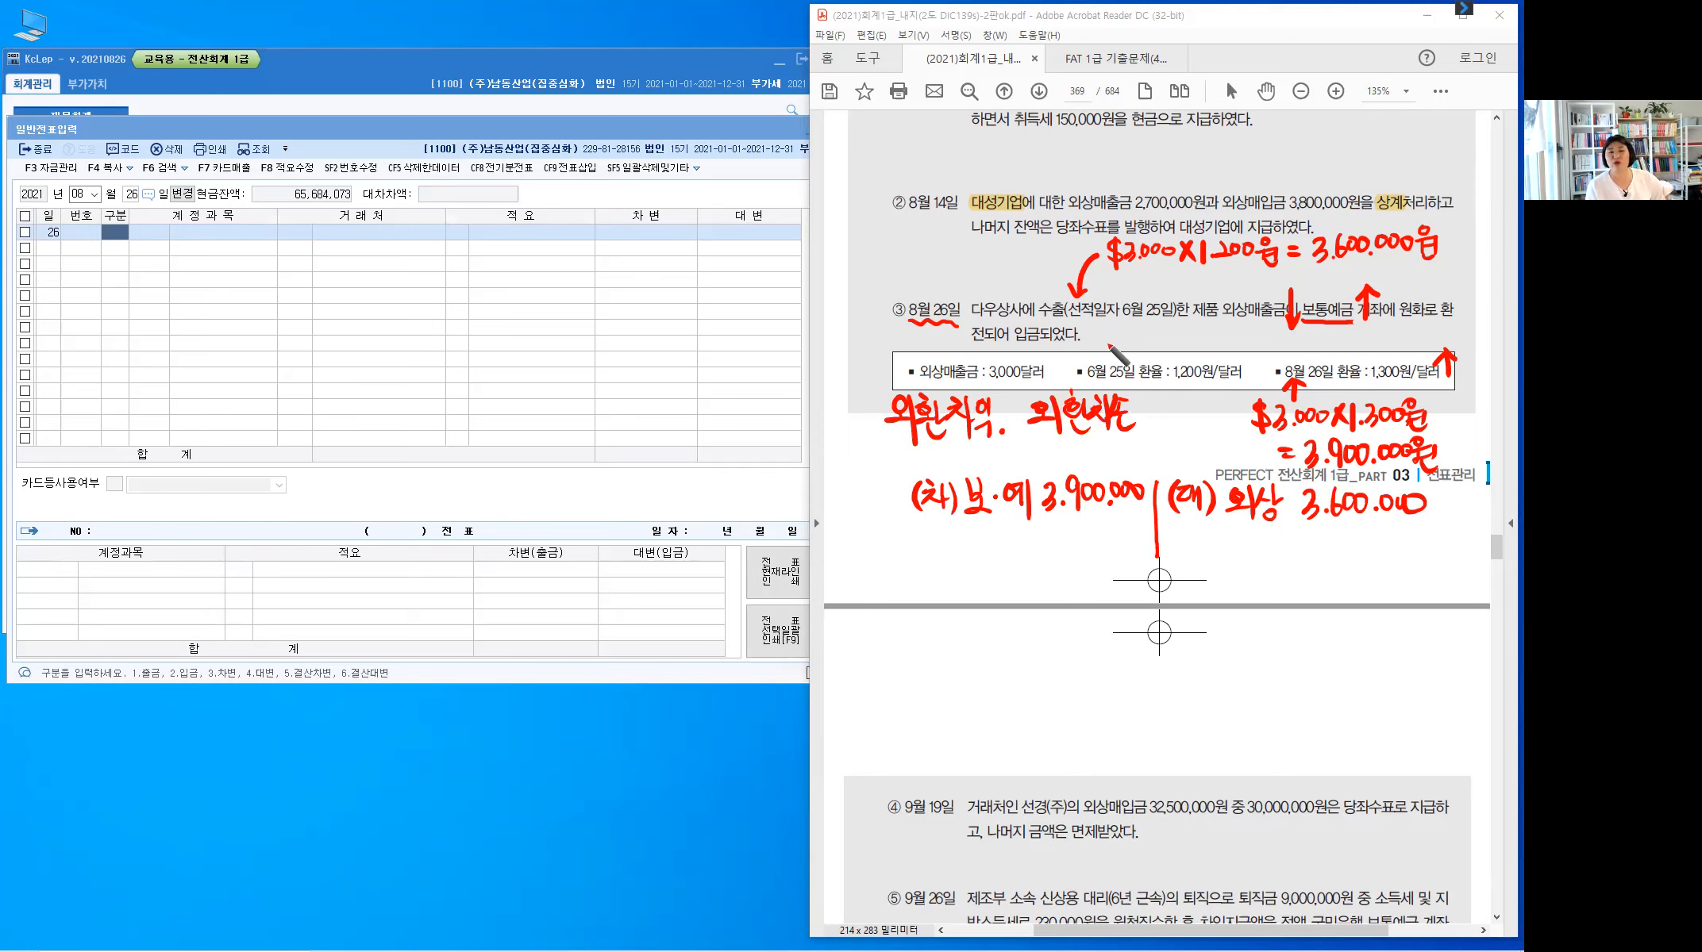
- Handwrite 기중 above 외환차익 and 12/31 above the August 14 transaction
{"action": "left_click_drag", "start_coordinate": [971, 346], "coordinate": [977, 369]}
{"action": "mouse_move", "coordinate": [996, 334]}
{"action": "left_mouse_down"}
{"action": "mouse_move", "coordinate": [998, 387]}
{"action": "mouse_move", "coordinate": [1012, 342]}
{"action": "mouse_move", "coordinate": [1023, 381]}
{"action": "left_mouse_up"}
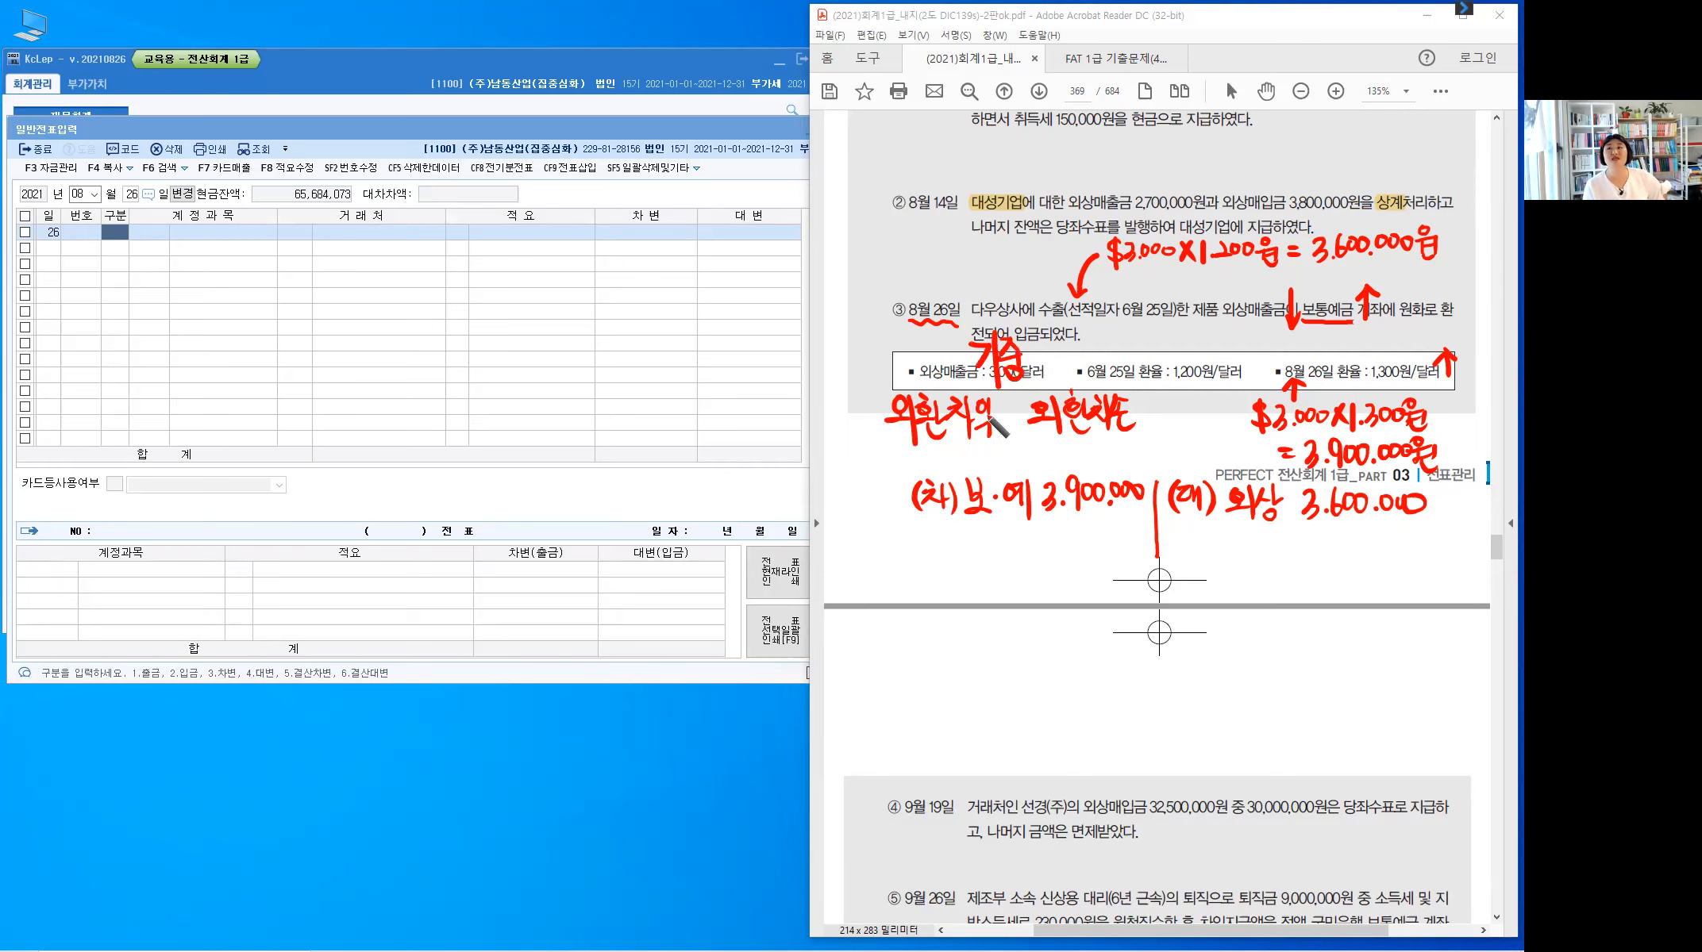
{"action": "left_click", "coordinate": [1002, 432]}
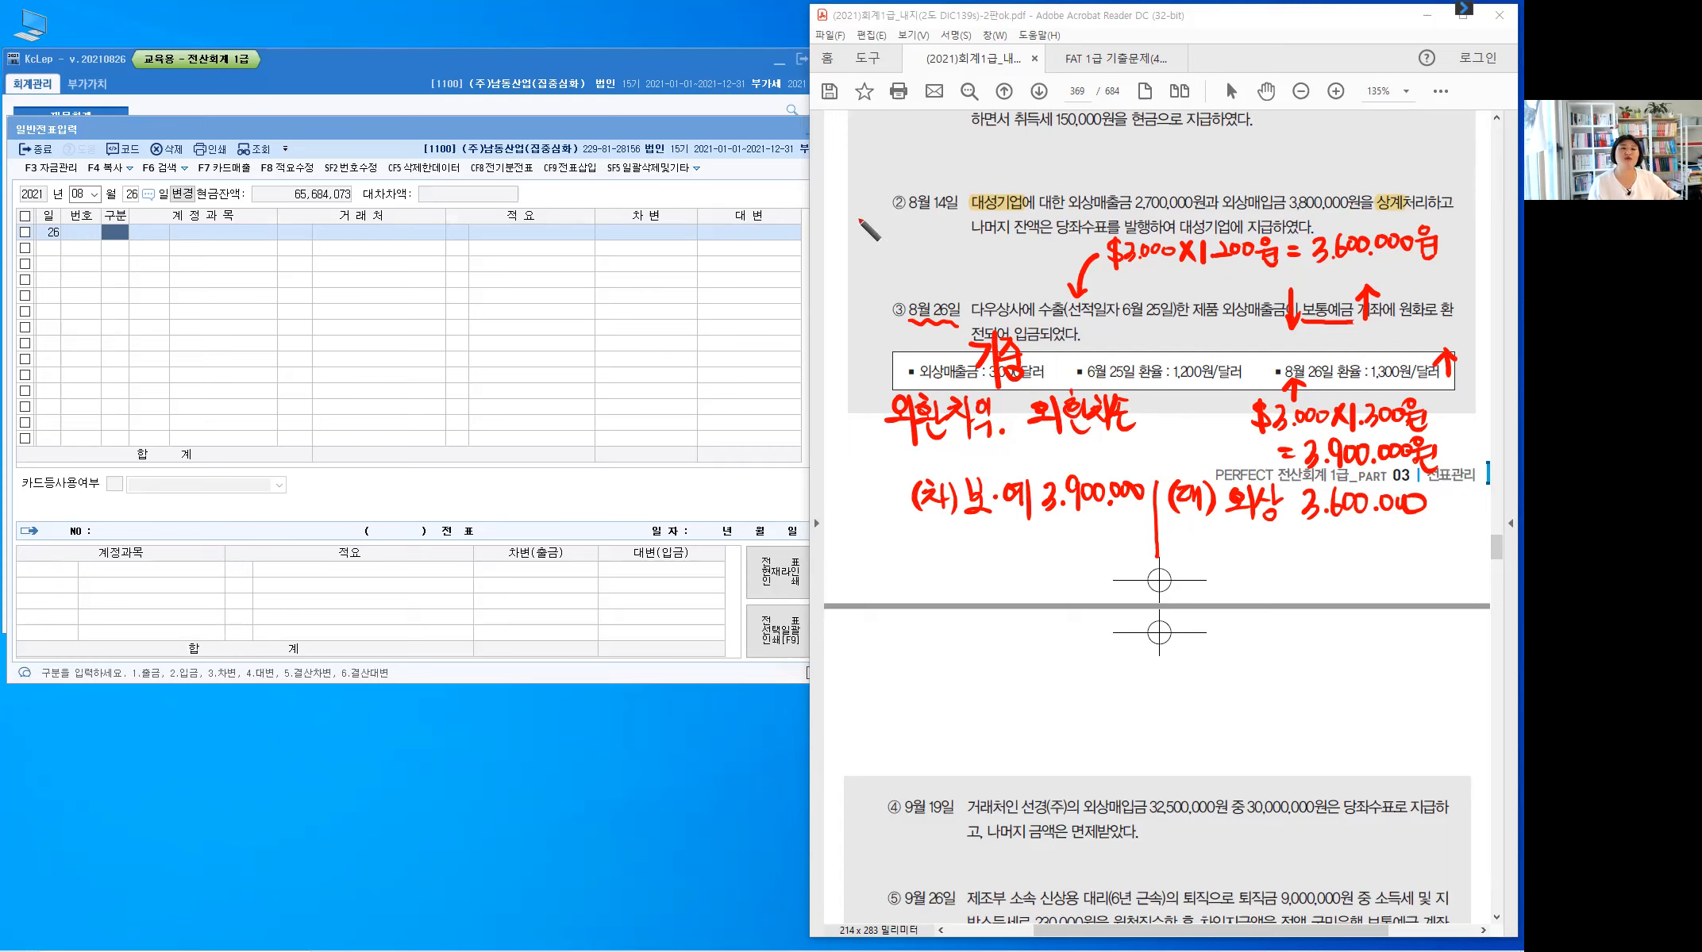
{"action": "left_click_drag", "start_coordinate": [851, 143], "coordinate": [865, 186]}
{"action": "left_click_drag", "start_coordinate": [881, 159], "coordinate": [884, 182]}
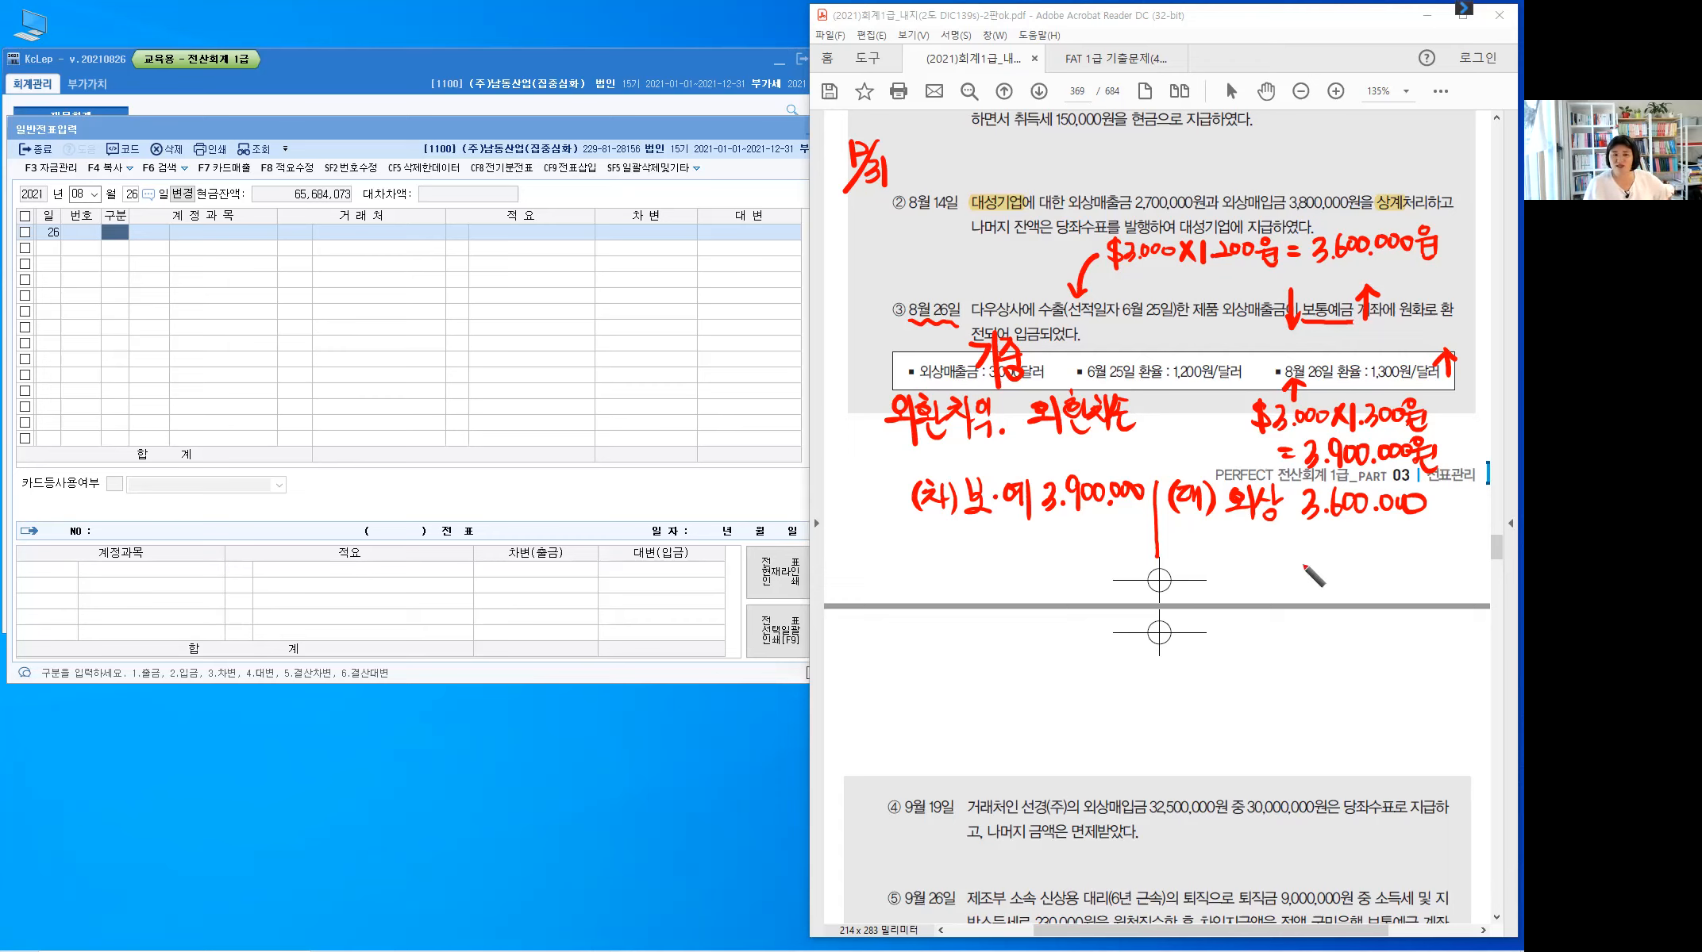
- Handwrite 외환차익 300,000 below the 외상 credit entry and leave the pen annotation
{"action": "left_click_drag", "start_coordinate": [1240, 528], "coordinate": [1241, 531]}
{"action": "left_click_drag", "start_coordinate": [1238, 542], "coordinate": [1247, 548]}
{"action": "mouse_move", "coordinate": [1254, 527]}
{"action": "left_mouse_down"}
{"action": "mouse_move", "coordinate": [1256, 570]}
{"action": "mouse_move", "coordinate": [1271, 529]}
{"action": "left_mouse_up"}
{"action": "left_click_drag", "start_coordinate": [1260, 536], "coordinate": [1274, 533]}
{"action": "left_click_drag", "start_coordinate": [1267, 538], "coordinate": [1268, 539]}
{"action": "left_click_drag", "start_coordinate": [1267, 545], "coordinate": [1268, 550]}
{"action": "left_click_drag", "start_coordinate": [1260, 551], "coordinate": [1275, 550]}
{"action": "left_click_drag", "start_coordinate": [1279, 526], "coordinate": [1279, 553]}
{"action": "left_click_drag", "start_coordinate": [1279, 540], "coordinate": [1287, 540]}
{"action": "mouse_move", "coordinate": [1265, 554]}
{"action": "left_mouse_down"}
{"action": "mouse_move", "coordinate": [1281, 563]}
{"action": "mouse_move", "coordinate": [1296, 532]}
{"action": "left_mouse_up"}
{"action": "left_click_drag", "start_coordinate": [1286, 538], "coordinate": [1305, 536]}
{"action": "mouse_move", "coordinate": [1297, 539]}
{"action": "left_mouse_down"}
{"action": "mouse_move", "coordinate": [1288, 559]}
{"action": "mouse_move", "coordinate": [1304, 559]}
{"action": "left_mouse_up"}
{"action": "mouse_move", "coordinate": [1310, 527]}
{"action": "left_mouse_down"}
{"action": "mouse_move", "coordinate": [1312, 565]}
{"action": "mouse_move", "coordinate": [1320, 547]}
{"action": "left_mouse_up"}
{"action": "mouse_move", "coordinate": [1330, 524]}
{"action": "left_mouse_down"}
{"action": "mouse_move", "coordinate": [1334, 565]}
{"action": "mouse_move", "coordinate": [1370, 544]}
{"action": "left_mouse_up"}
{"action": "left_click_drag", "start_coordinate": [1385, 541], "coordinate": [1384, 542]}
{"action": "left_click", "coordinate": [1396, 551]}
{"action": "left_click_drag", "start_coordinate": [1408, 538], "coordinate": [1428, 543]}
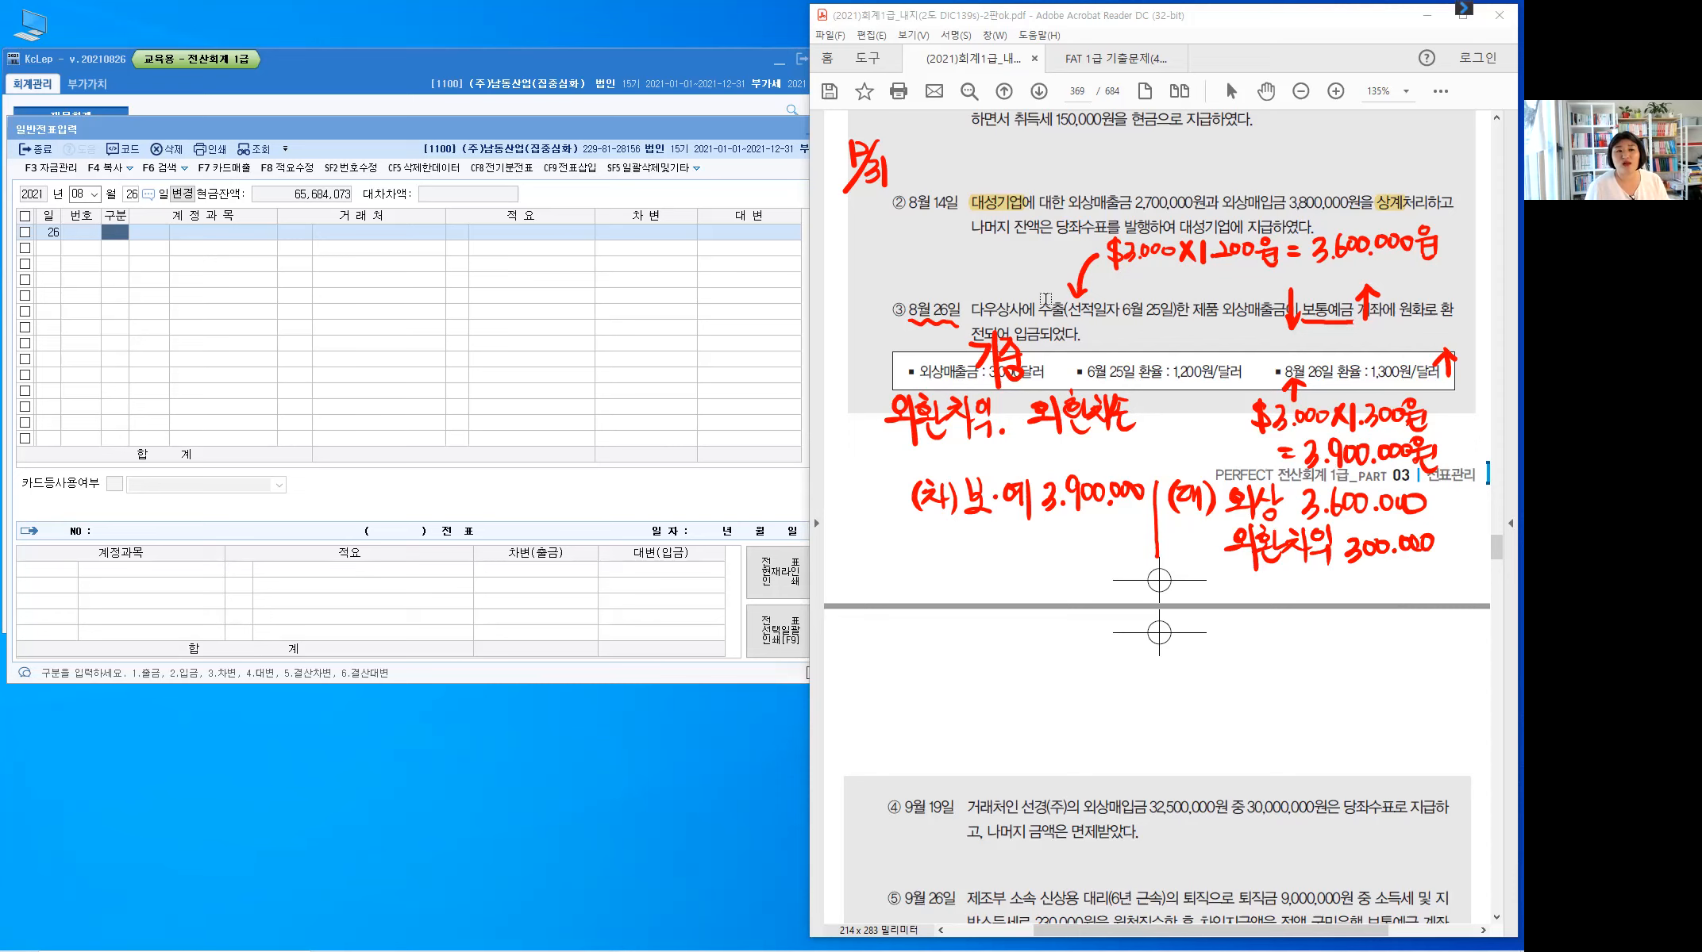
{"action": "left_click", "coordinate": [1126, 320]}
{"action": "key", "text": "Escape"}
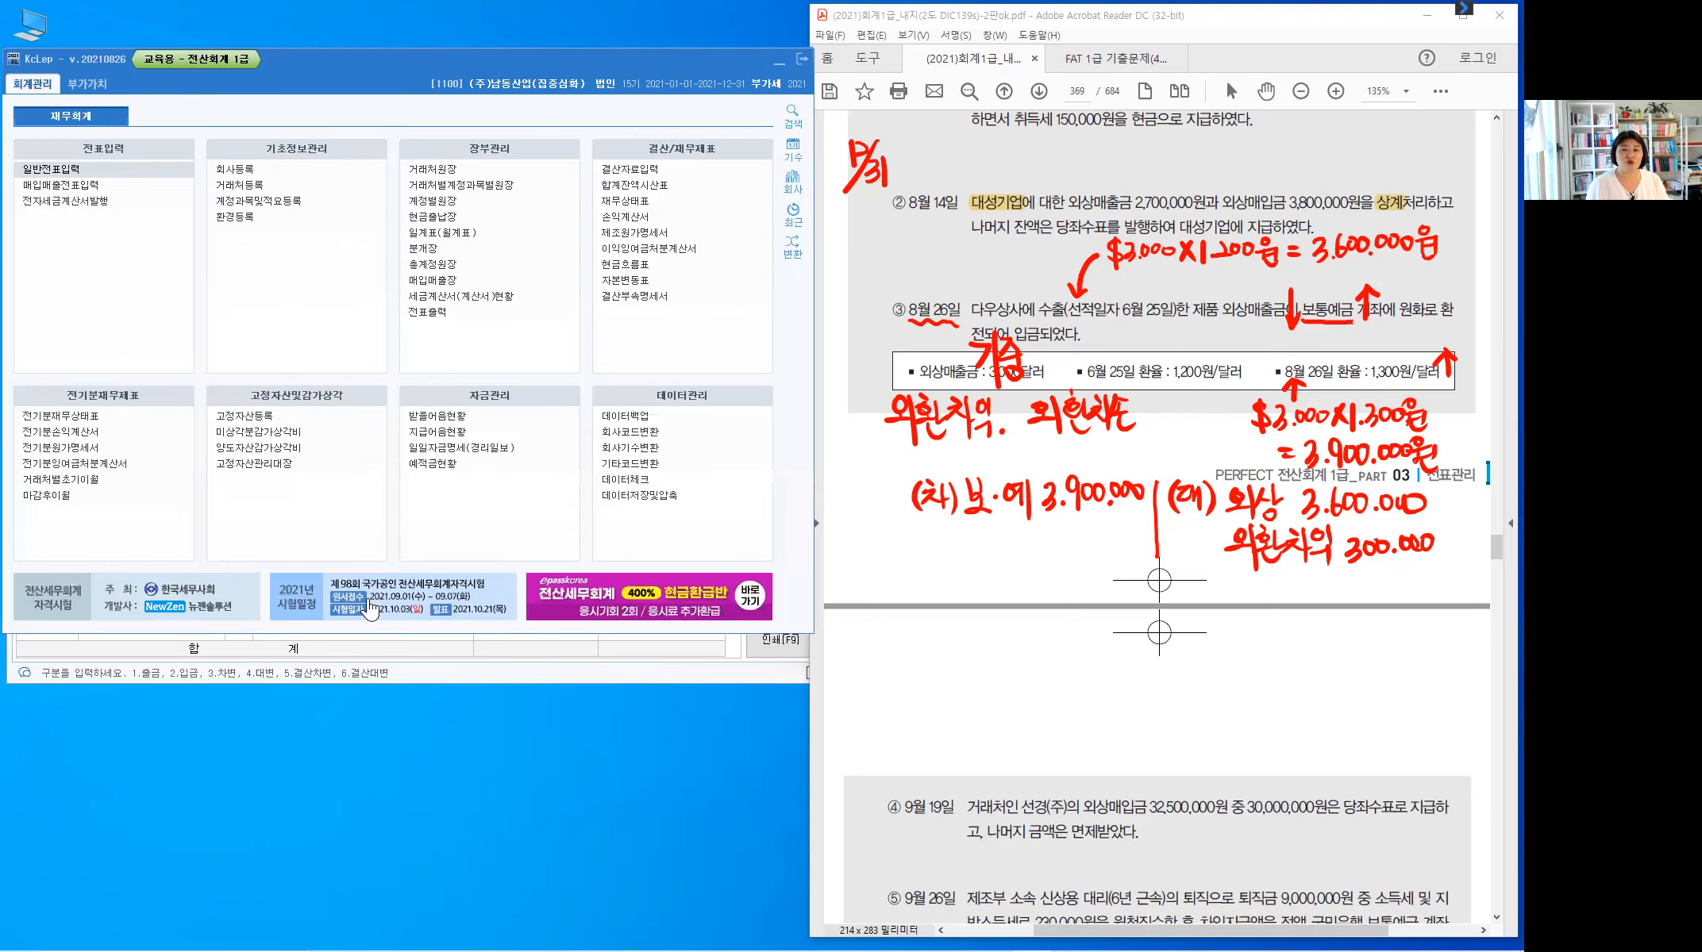
- Open 매입매출전표입력 and list the vouchers dated June 25
{"action": "left_click", "coordinate": [80, 186]}
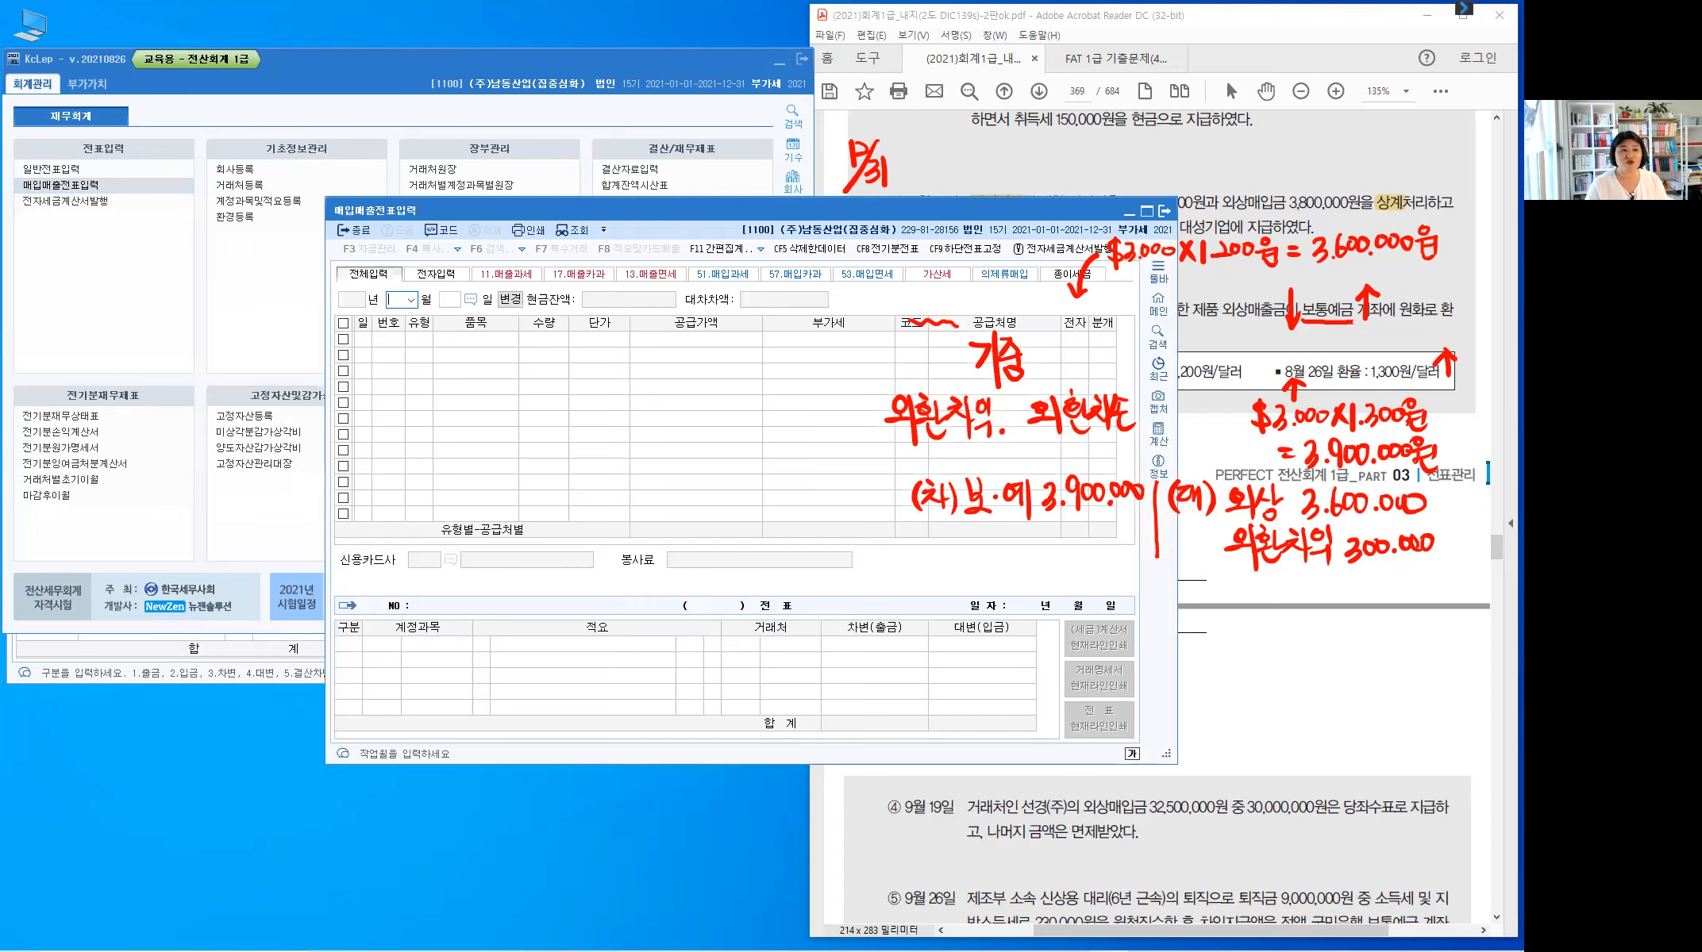
{"action": "type", "text": "06"}
{"action": "type", "text": "2"}
{"action": "type", "text": "5"}
{"action": "key", "text": "Return"}
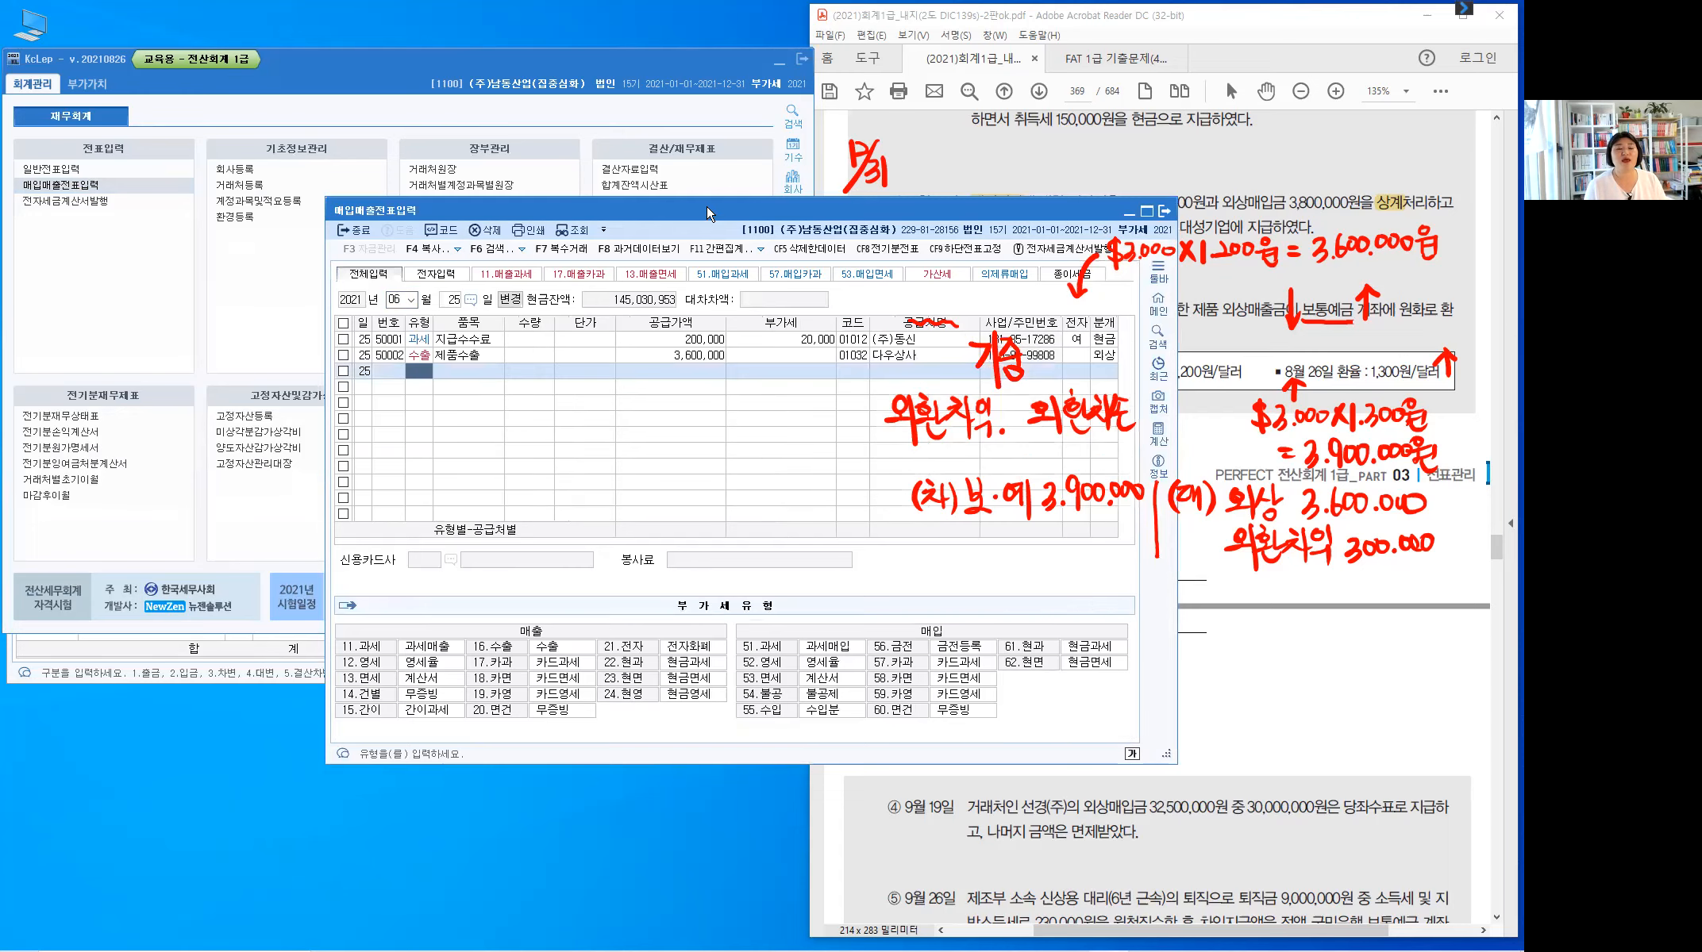
{"action": "left_click_drag", "start_coordinate": [706, 207], "coordinate": [392, 132]}
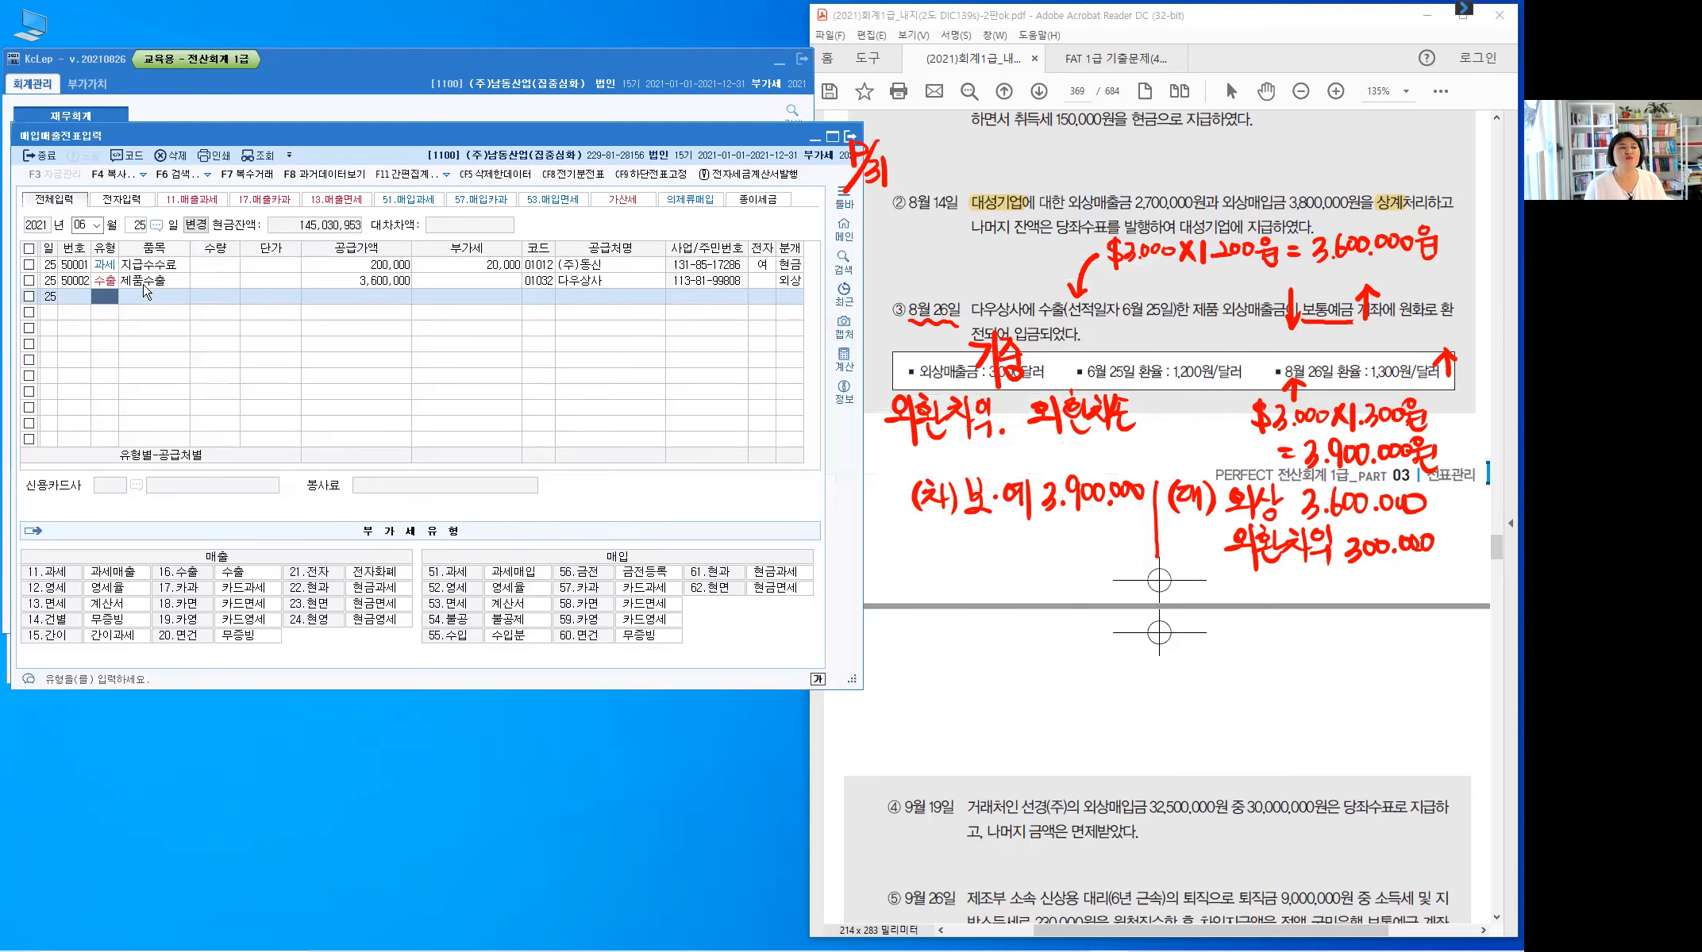
- Check the journal entry behind the 다우상사 제품수출 voucher of June 25 and close 매입매출전표입력
{"action": "left_click", "coordinate": [145, 283]}
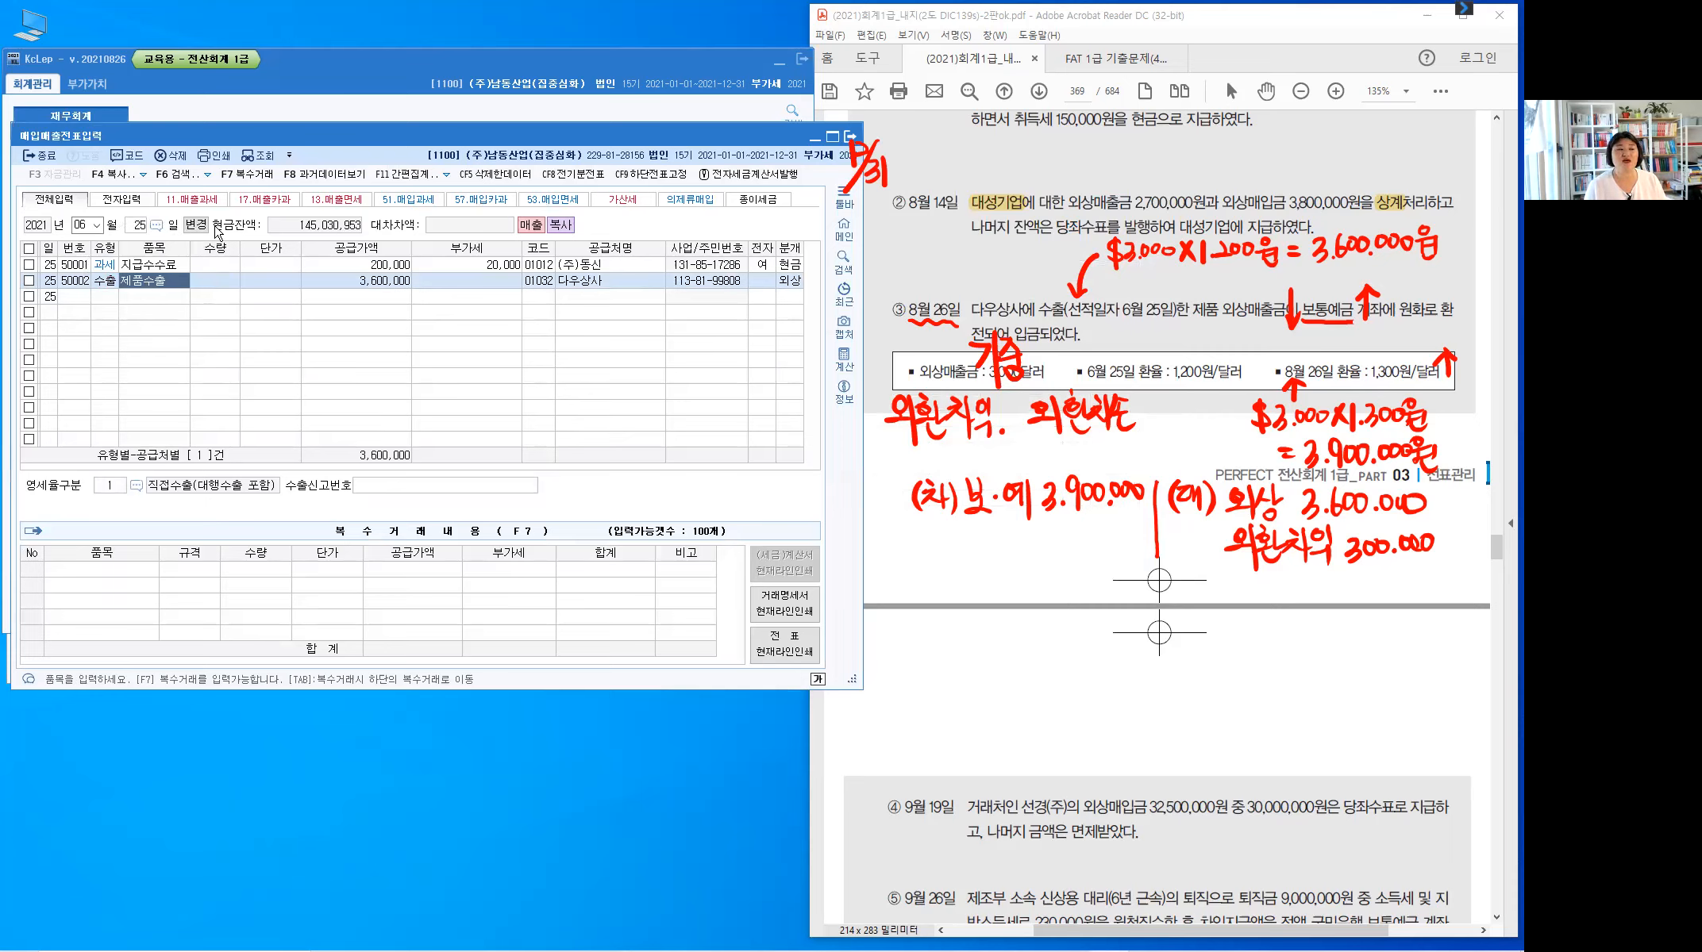
{"action": "left_click", "coordinate": [790, 281]}
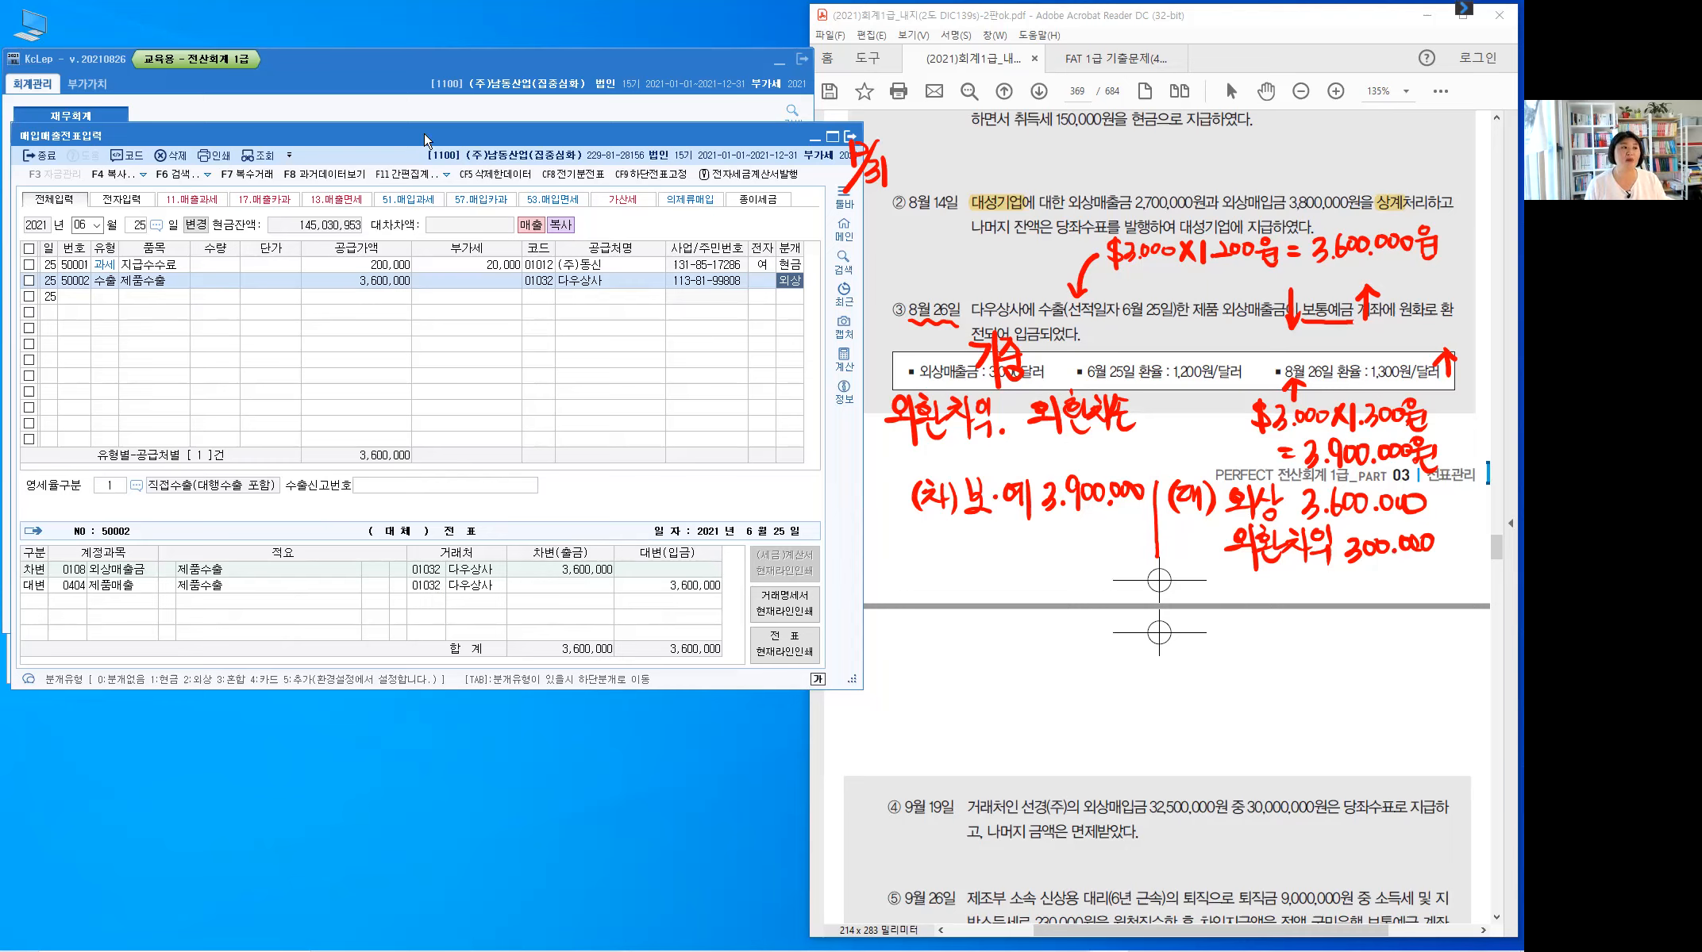
{"action": "left_click", "coordinate": [849, 140]}
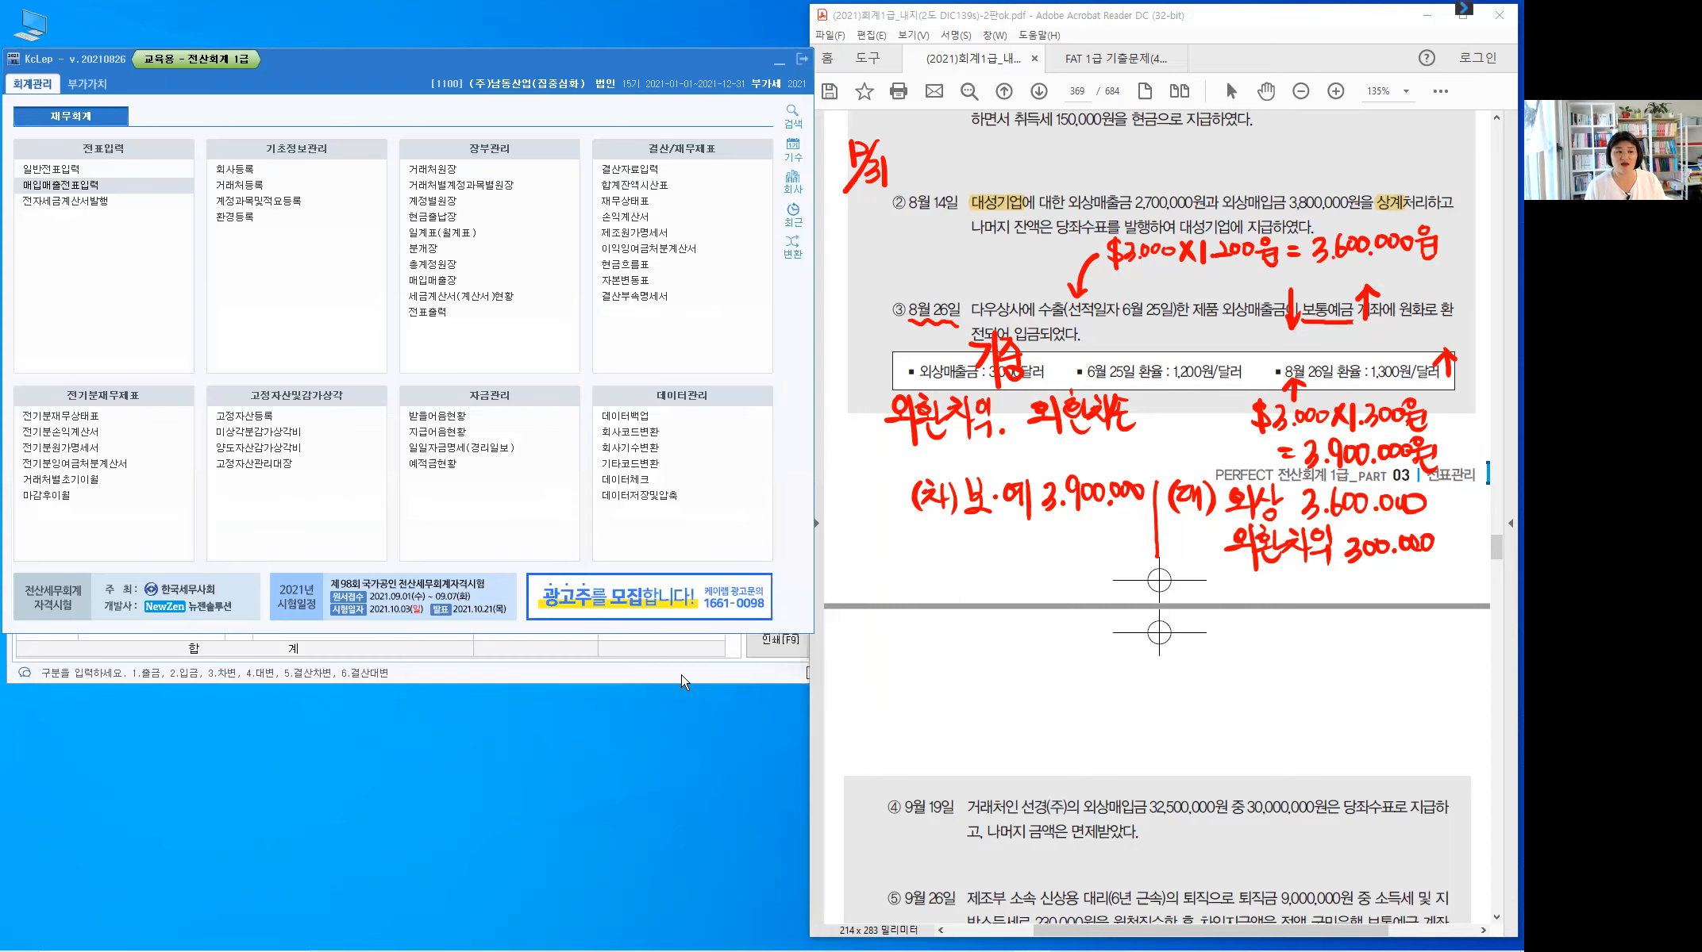
- Return to 일반전표입력 and enter the August 26 debit line for account 103 보통예금 with 3,900,000
{"action": "left_click", "coordinate": [499, 681]}
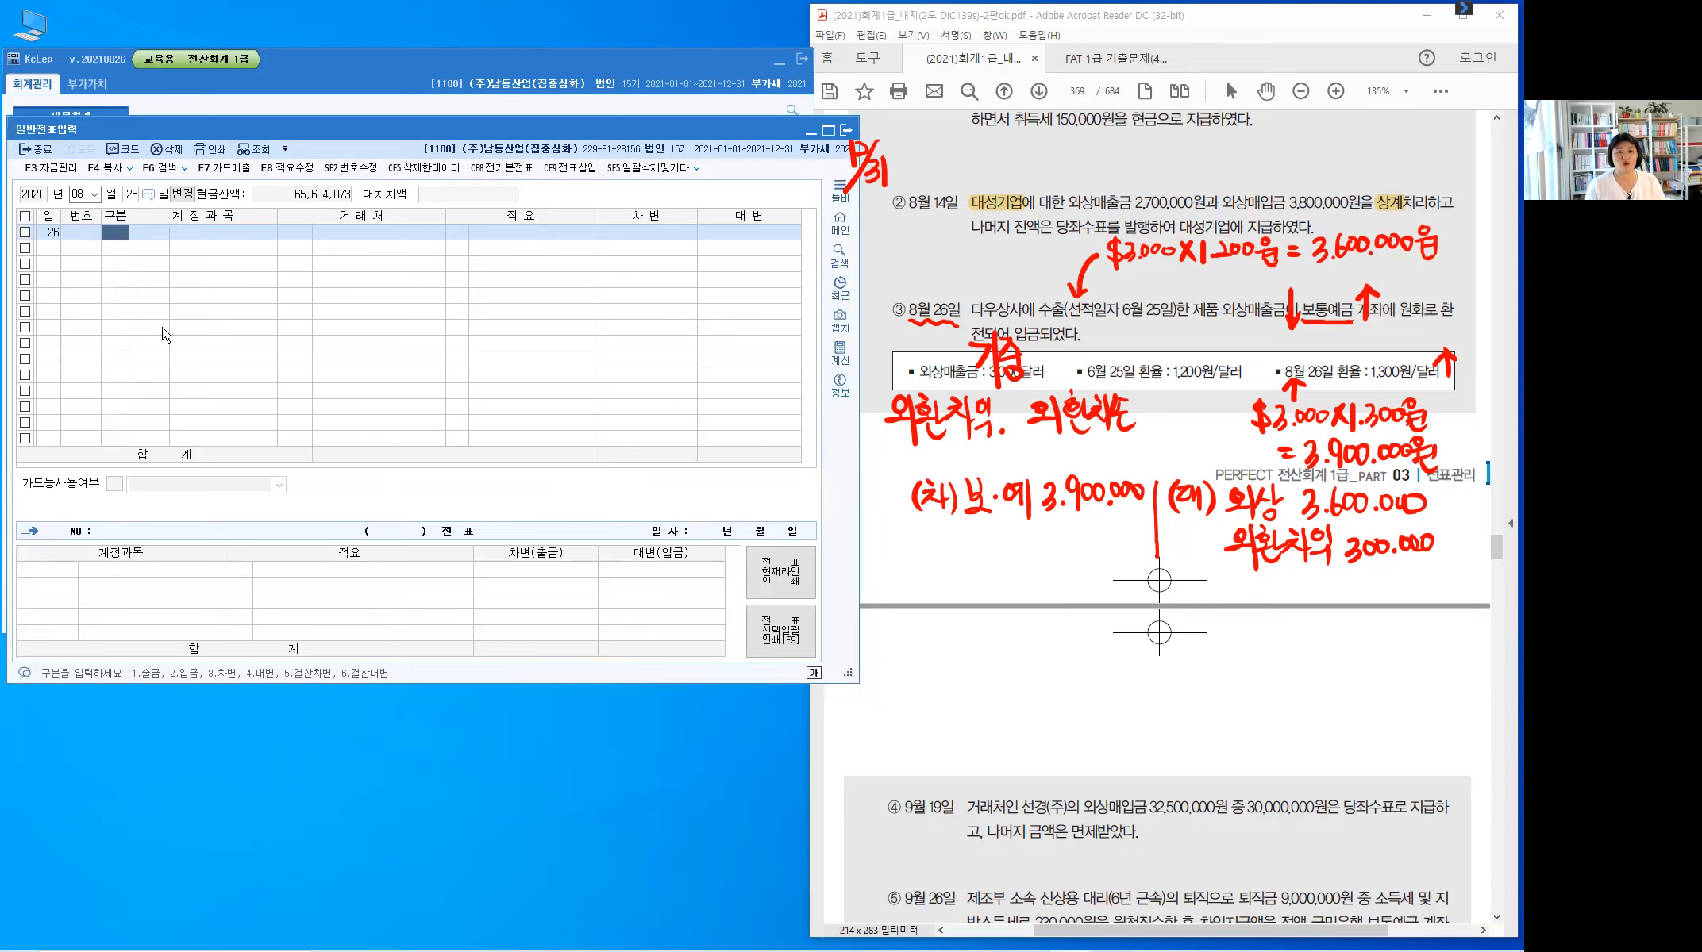
{"action": "type", "text": "3"}
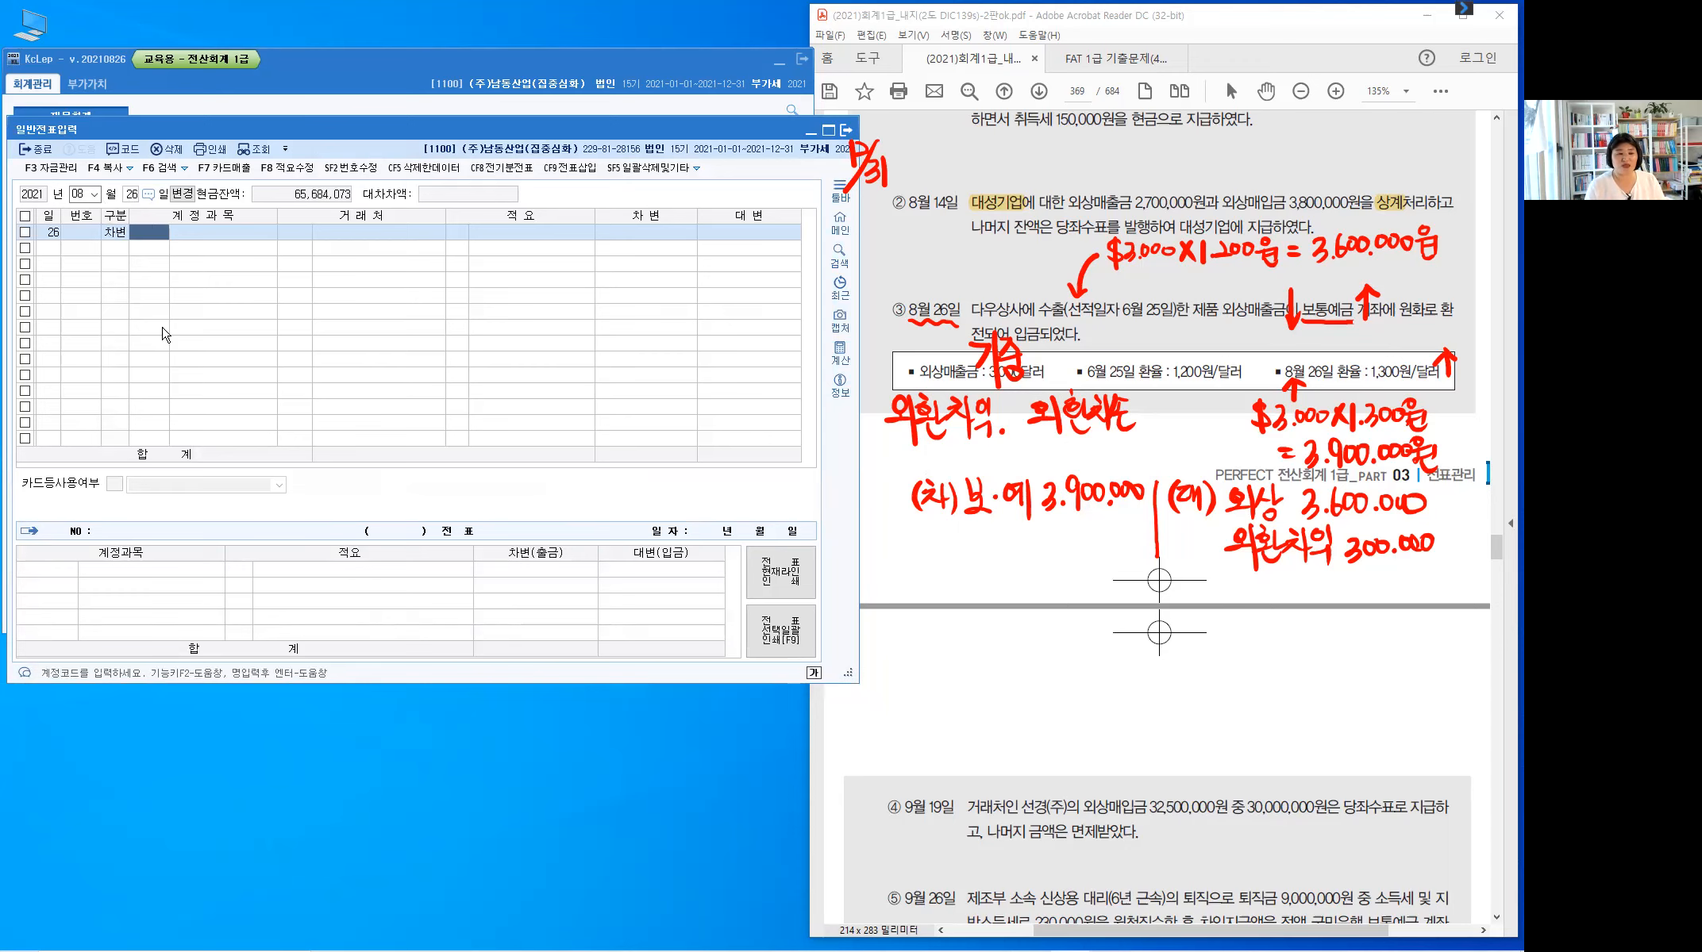
{"action": "type", "text": "103"}
{"action": "key", "text": "Return"}
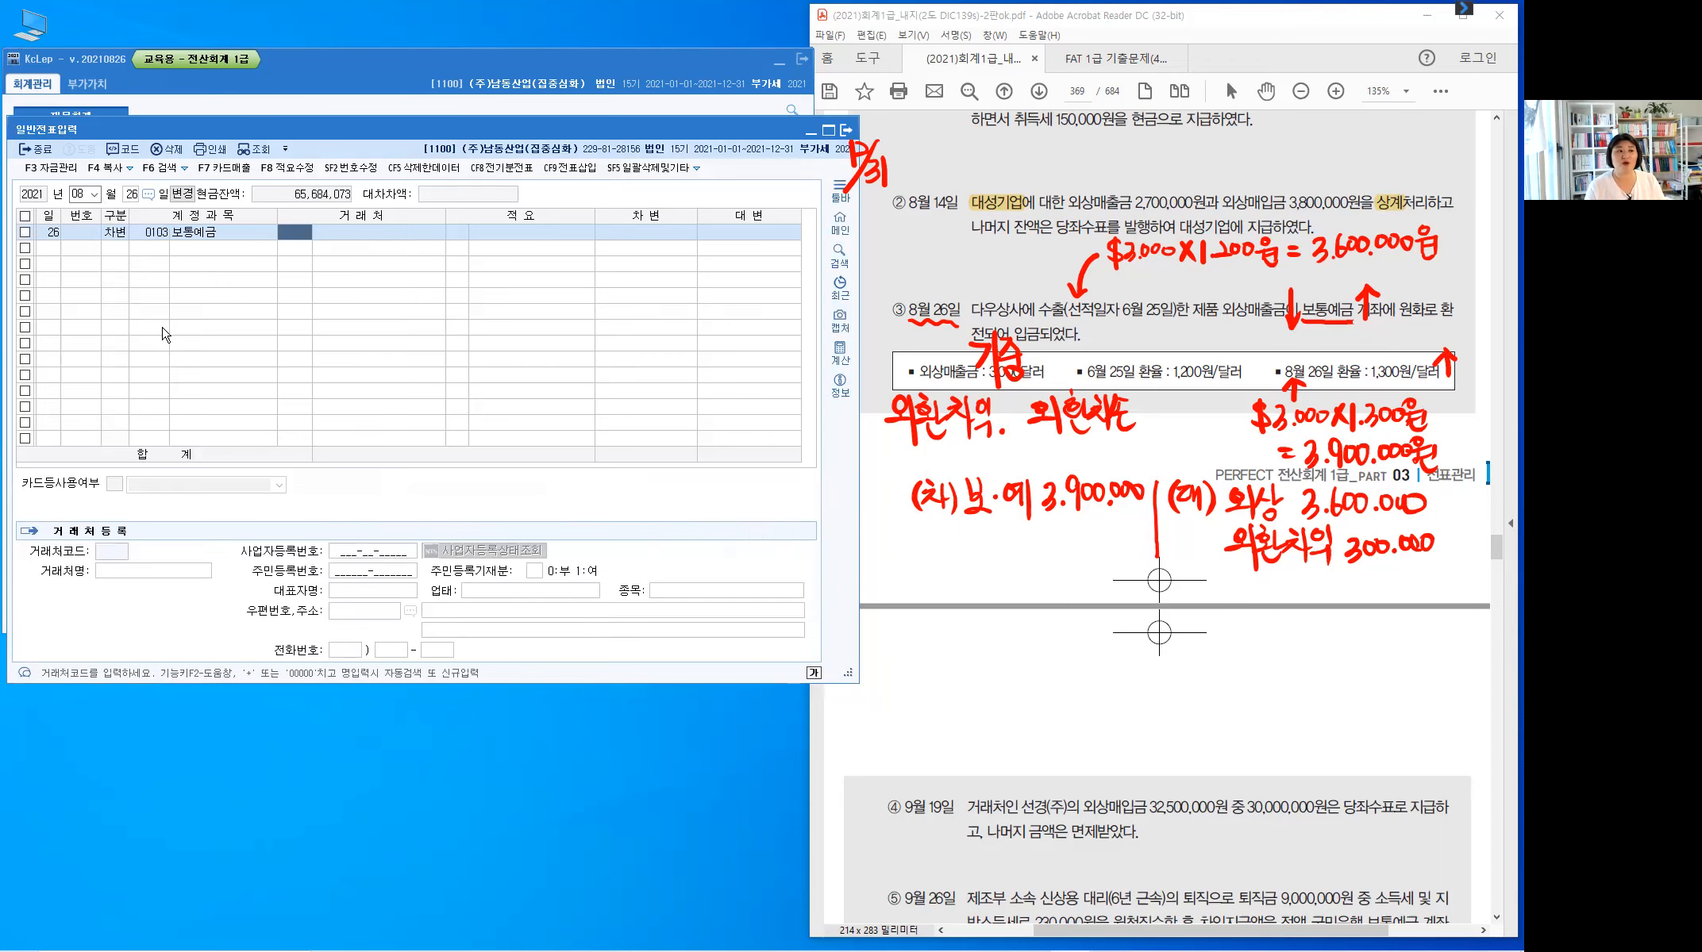
{"action": "key", "text": "Return"}
{"action": "key", "text": "Return"}
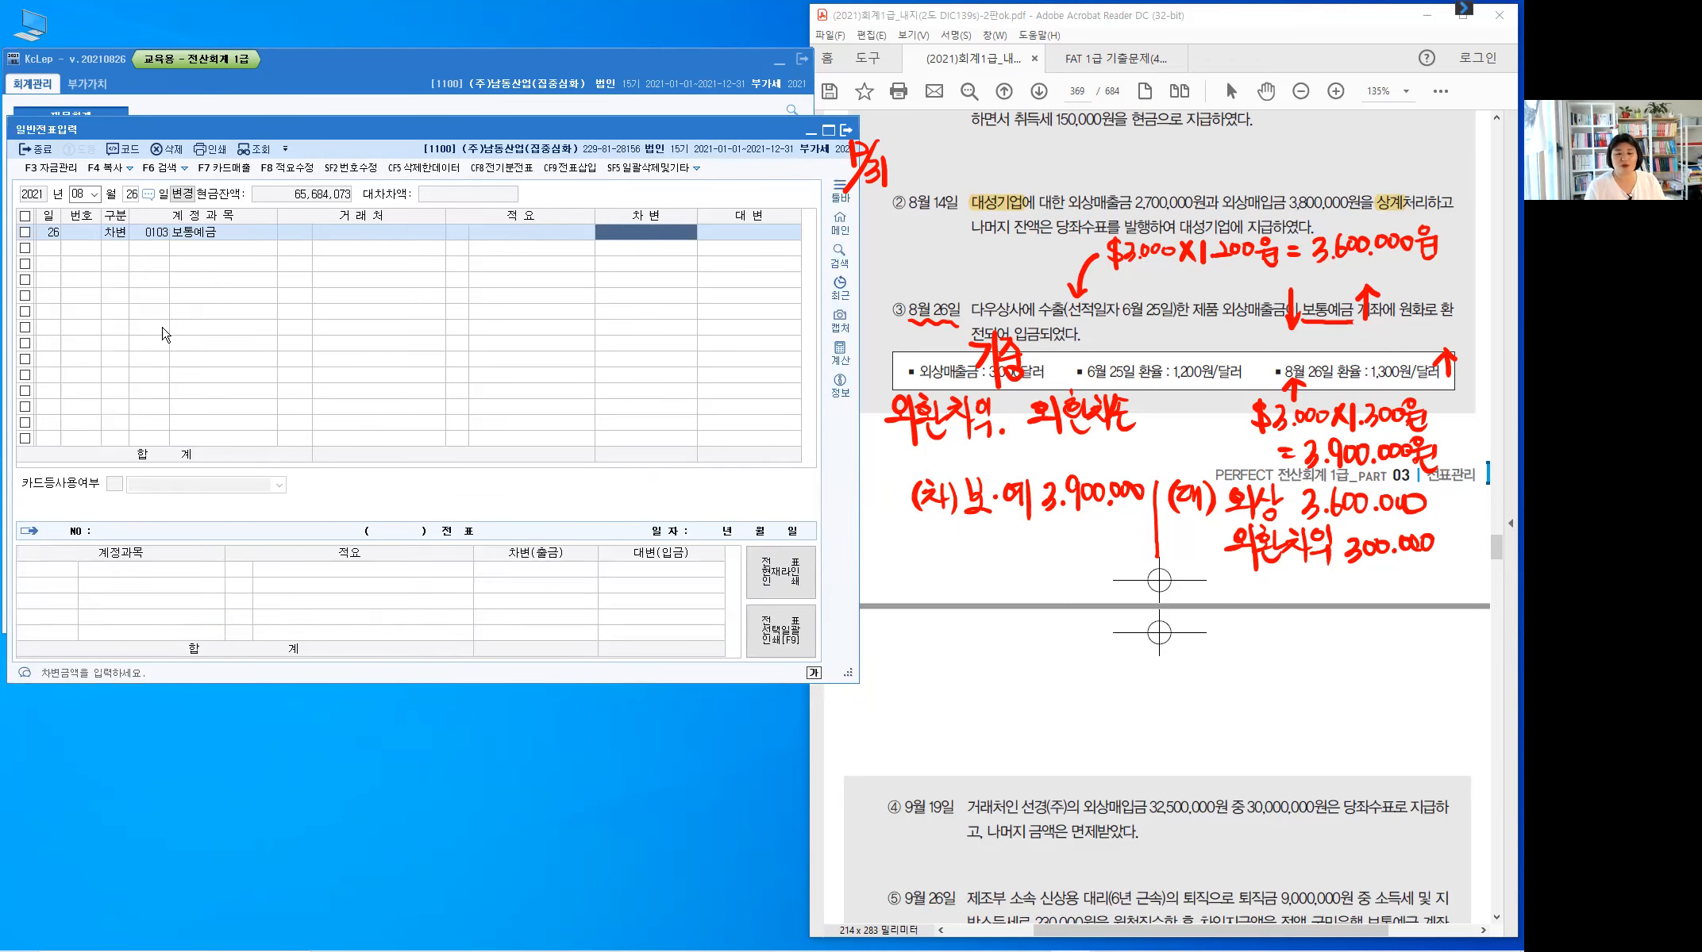
{"action": "type", "text": "3,900,000"}
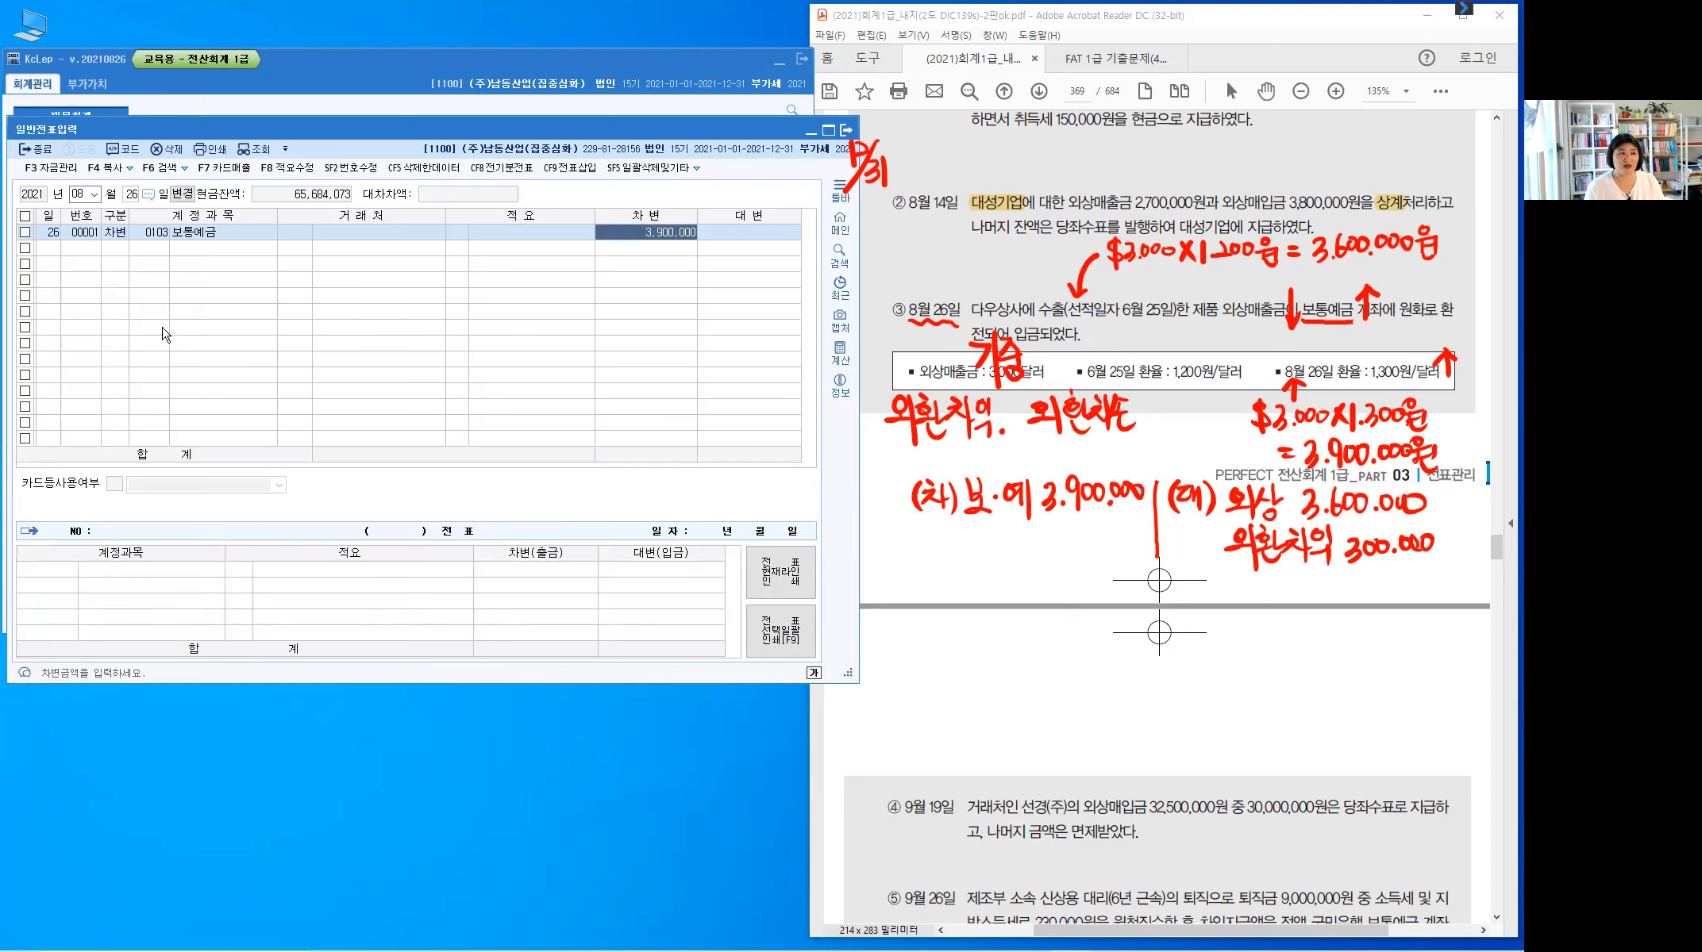
{"action": "key", "text": "Return"}
- Add a credit line for account 108 외상매출금 with 다우상사 as the trading partner and an amount of 3,600,000
{"action": "type", "text": "4"}
{"action": "key", "text": "Return"}
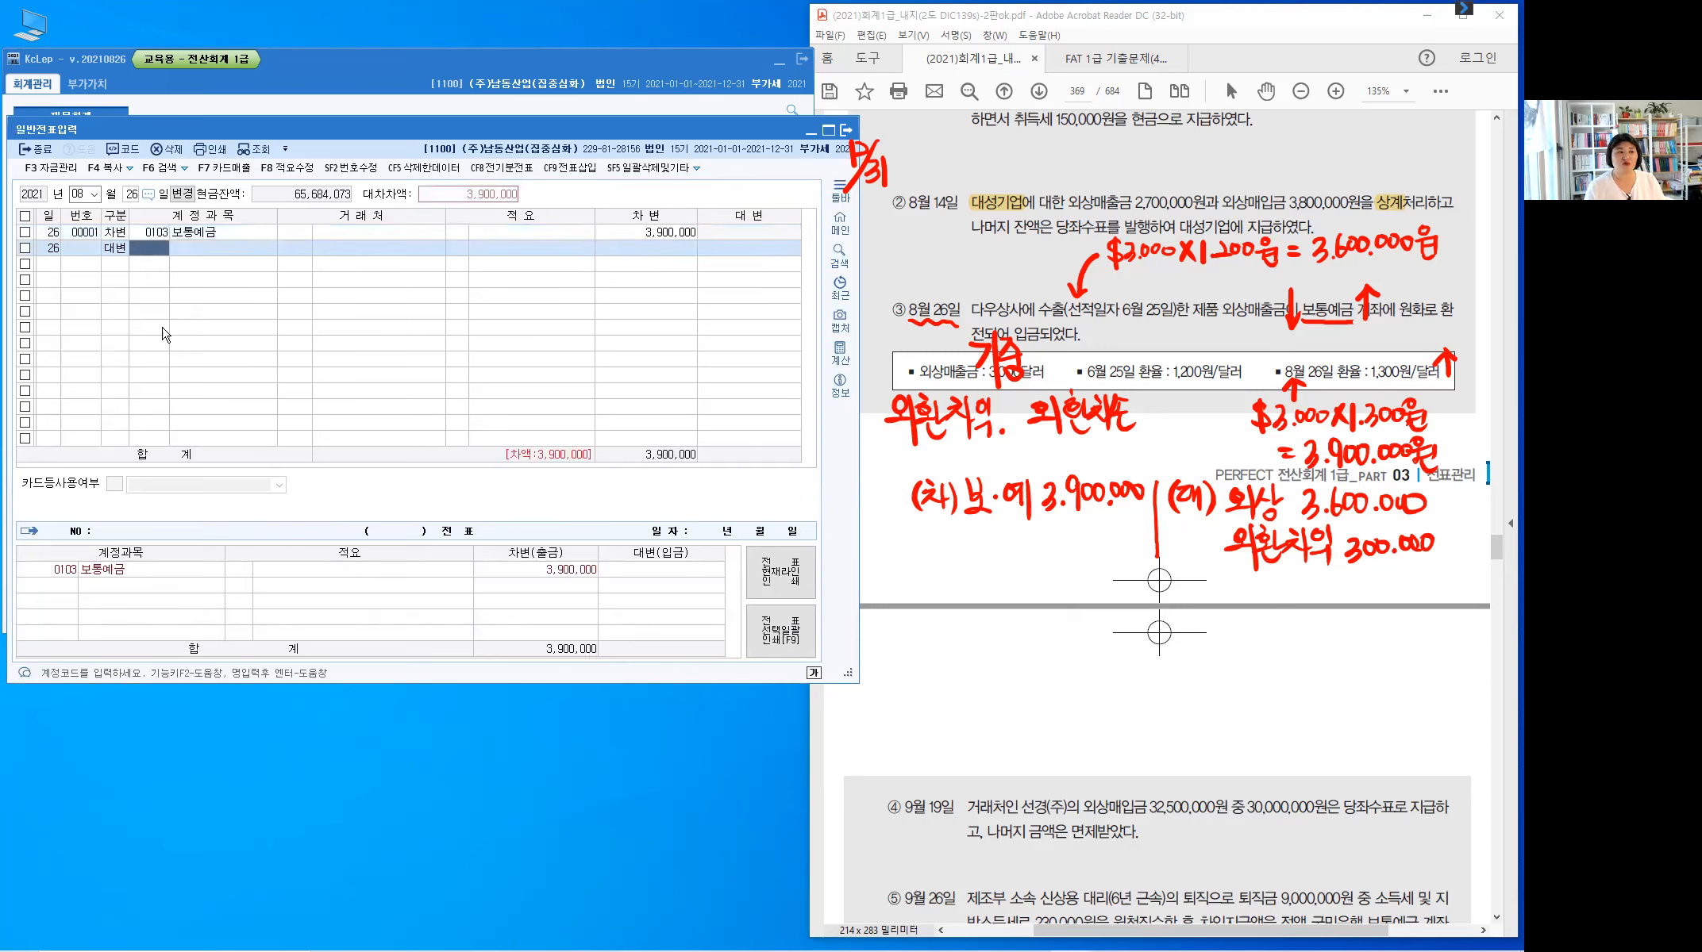
{"action": "type", "text": "108"}
{"action": "key", "text": "Return"}
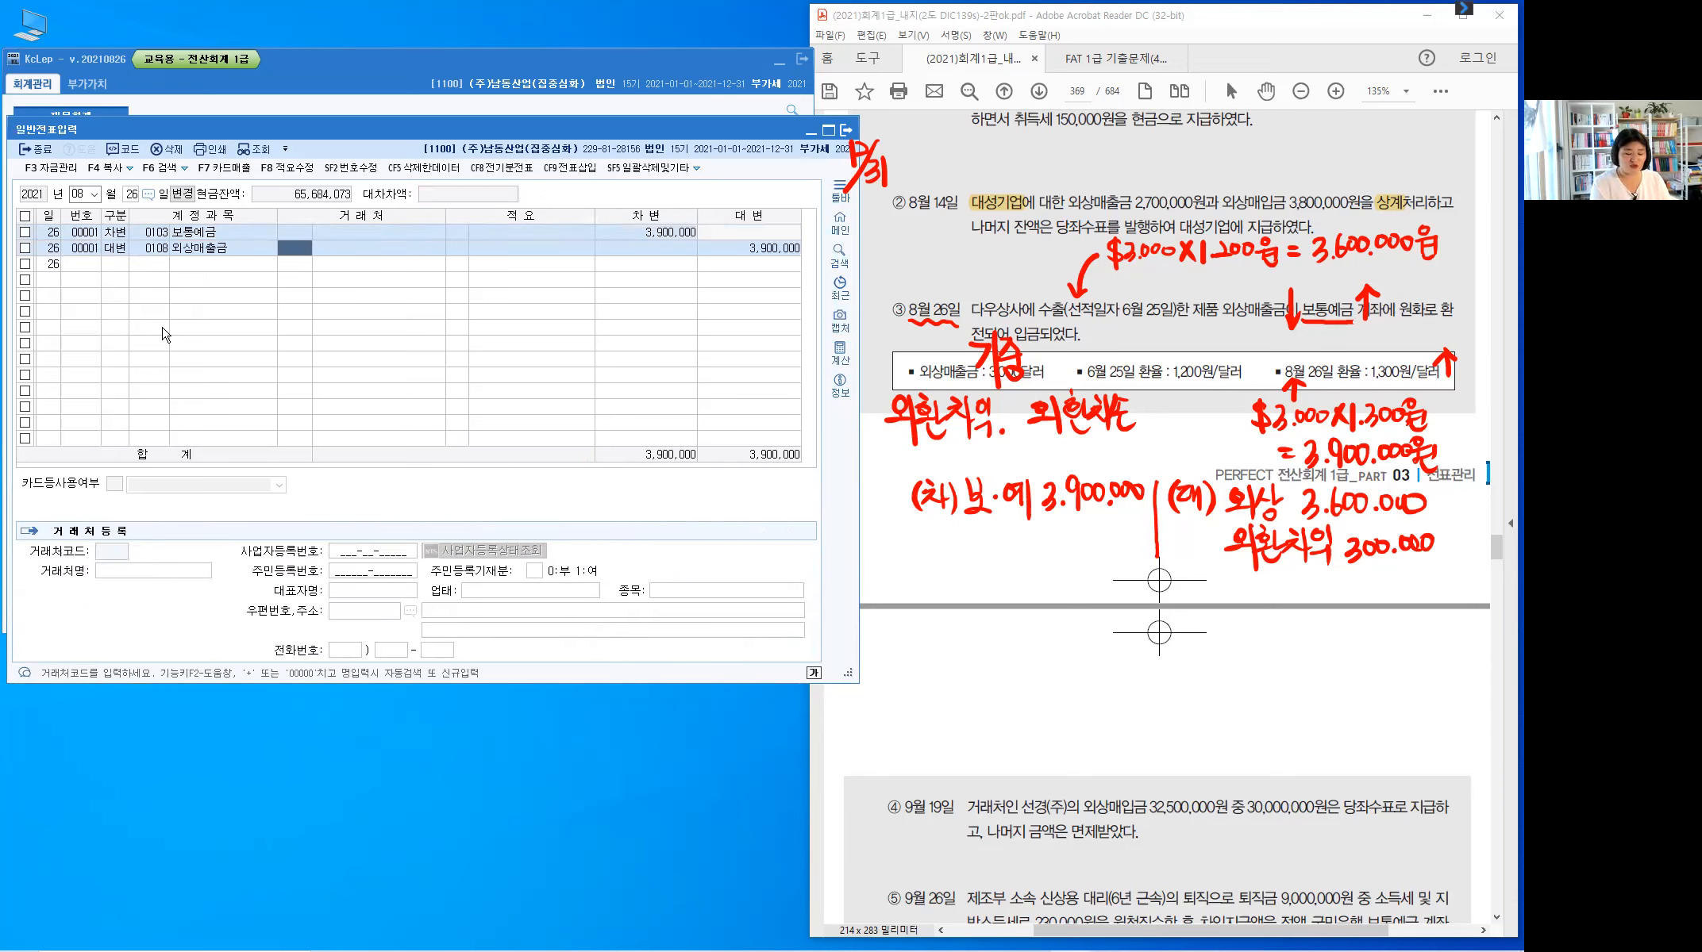
{"action": "type", "text": "당"}
{"action": "type", "text": "우"}
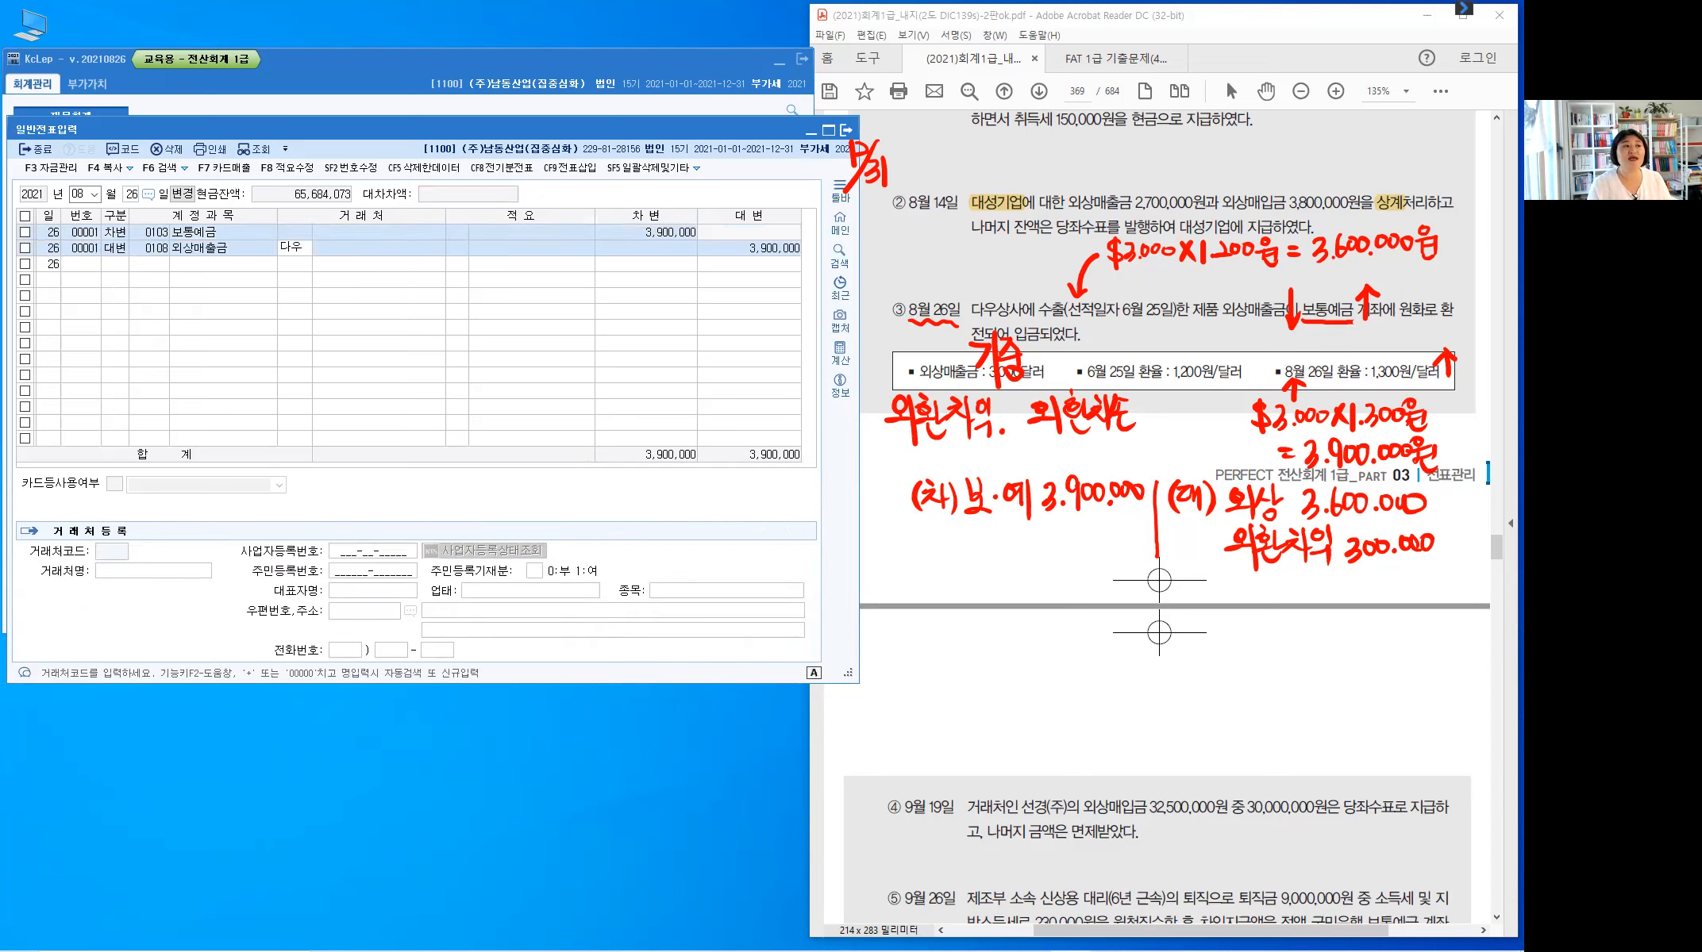
{"action": "key", "text": "Return"}
{"action": "key", "text": "Return"}
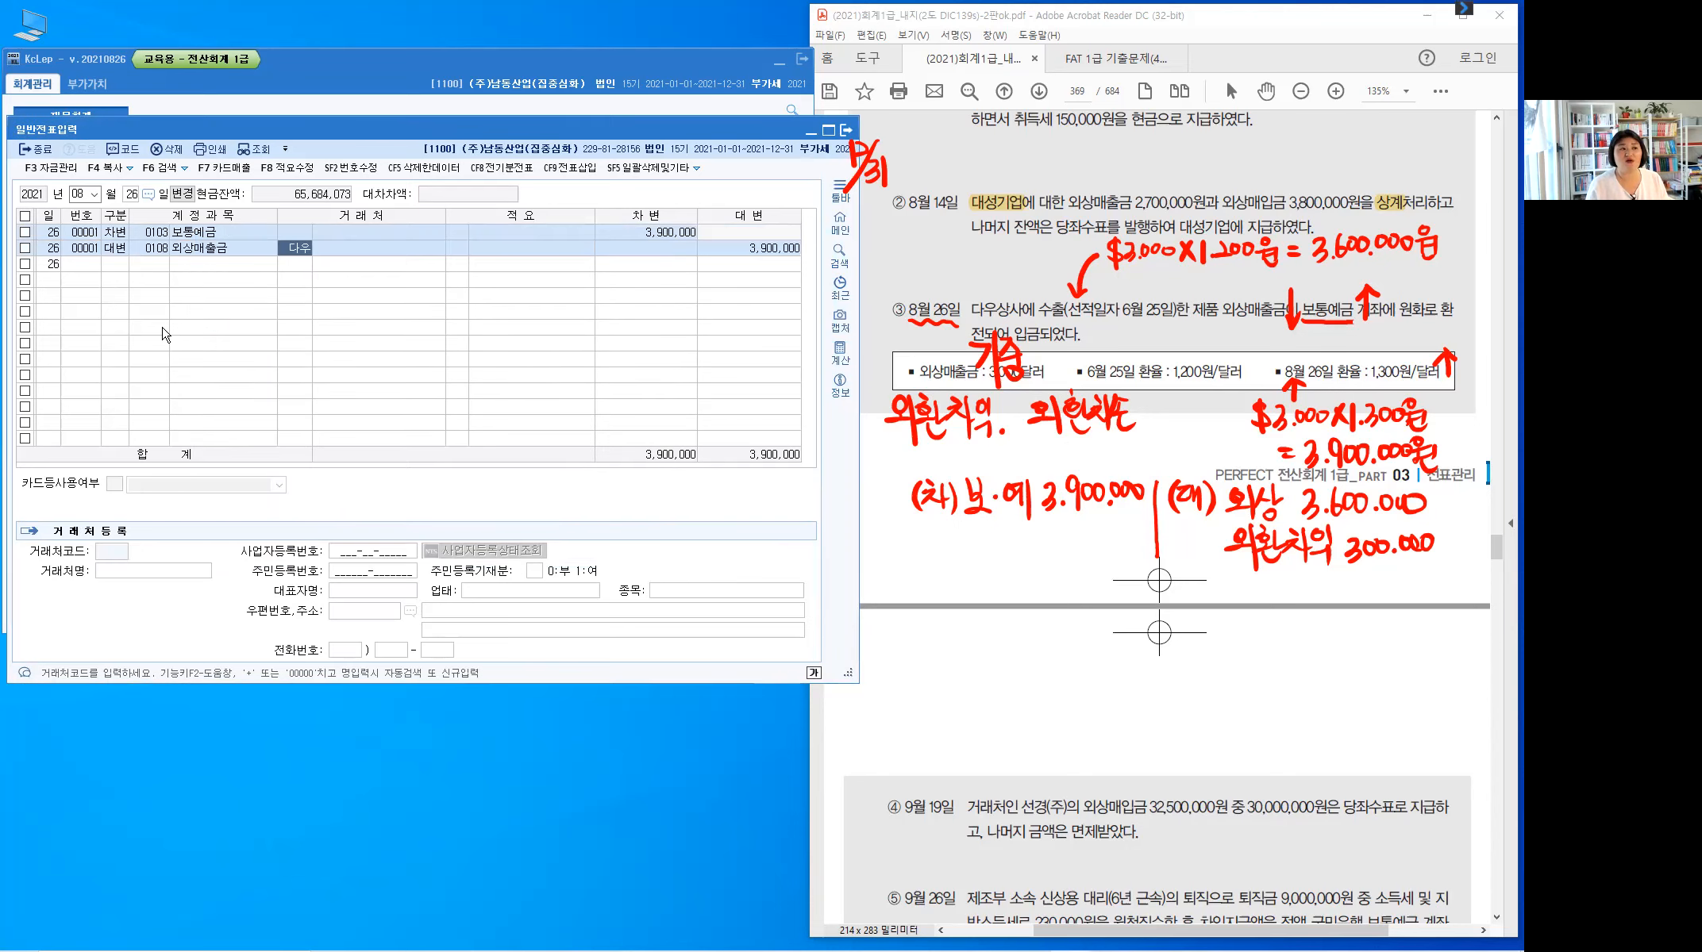
{"action": "key", "text": "Return"}
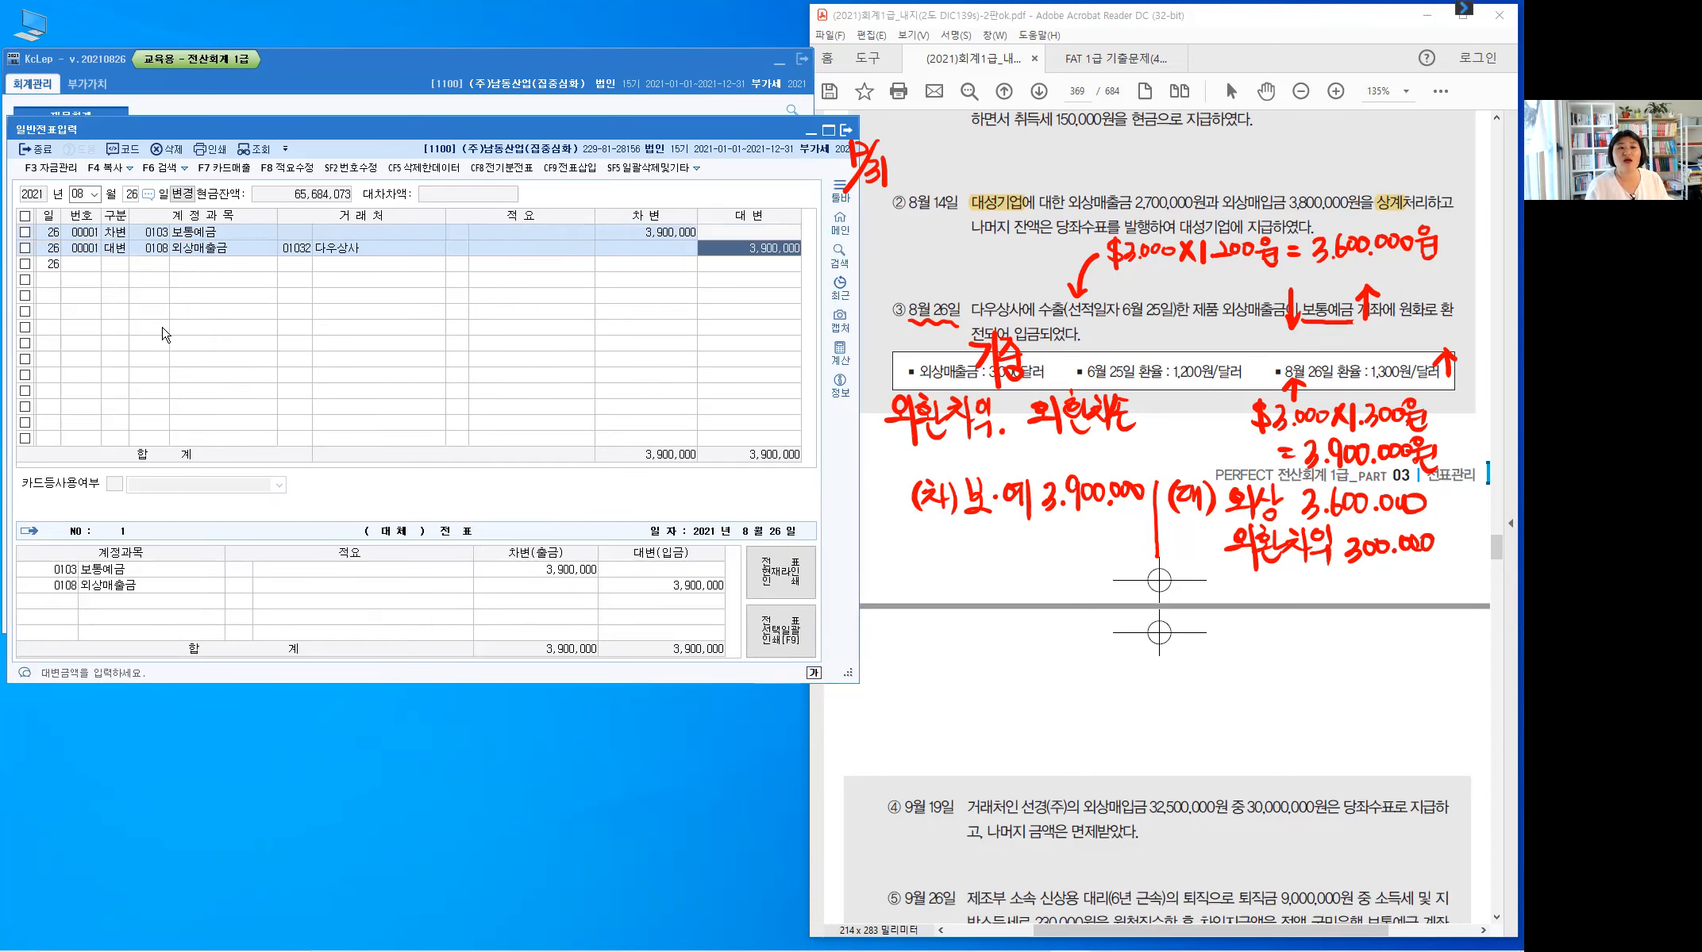
{"action": "type", "text": "3,6"}
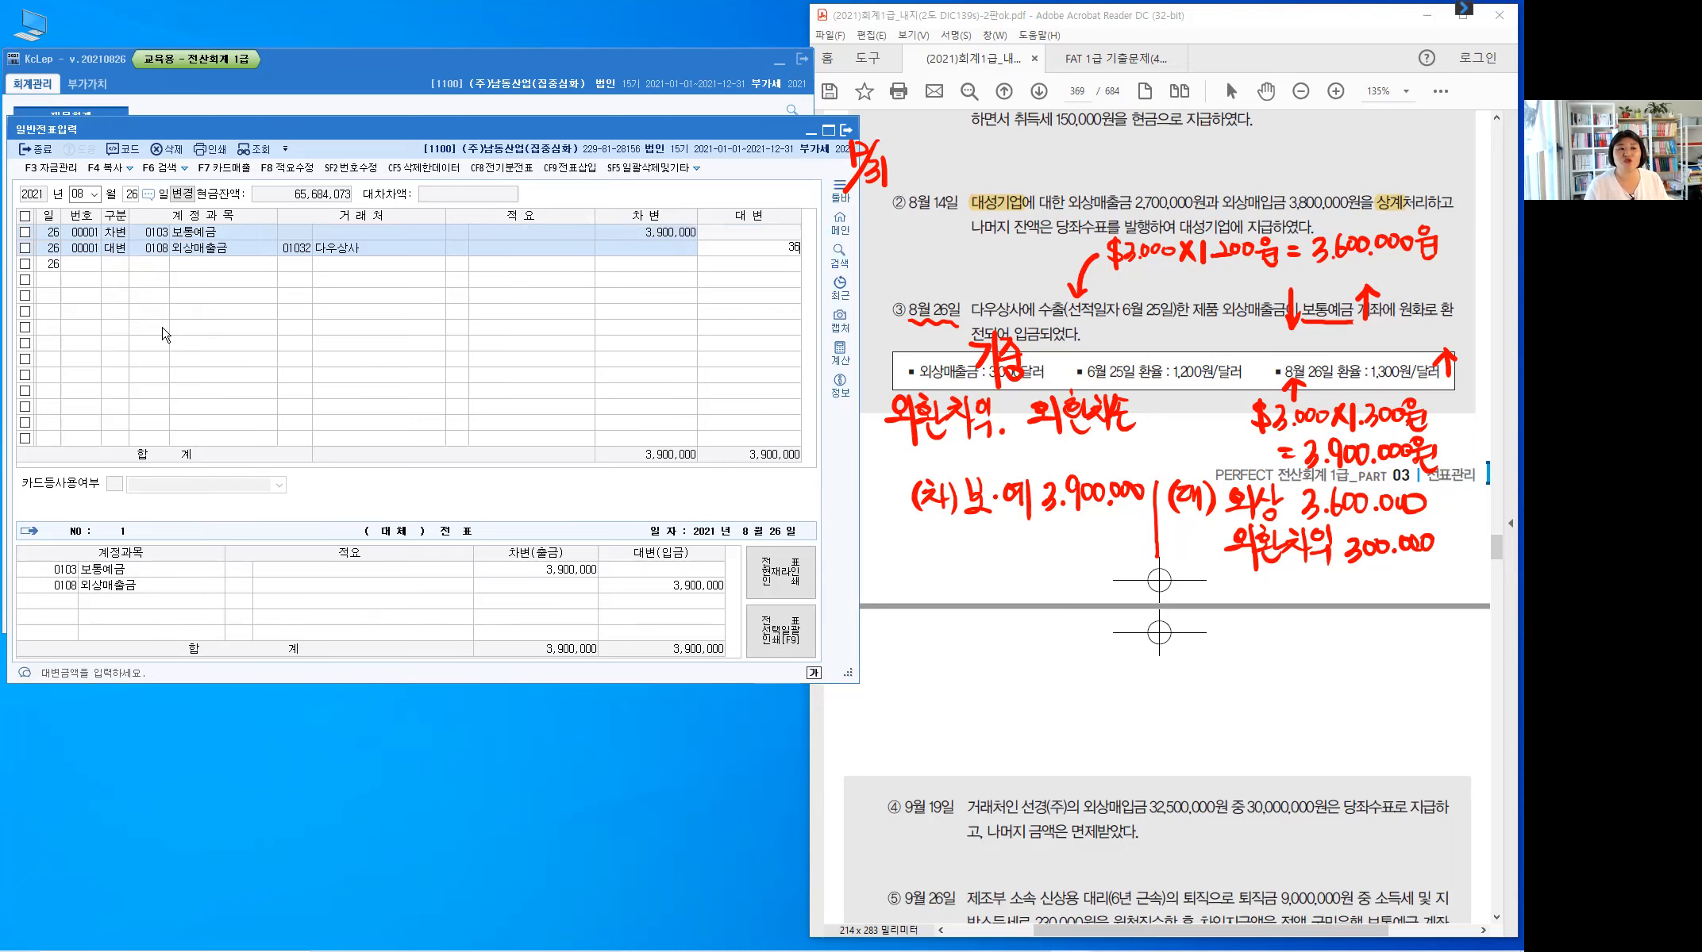
{"action": "type", "text": "00,000"}
{"action": "key", "text": "Return"}
- Add a credit line for account 0907 외환차익 with 300,000 to complete the August 26 voucher
{"action": "key", "text": "Return"}
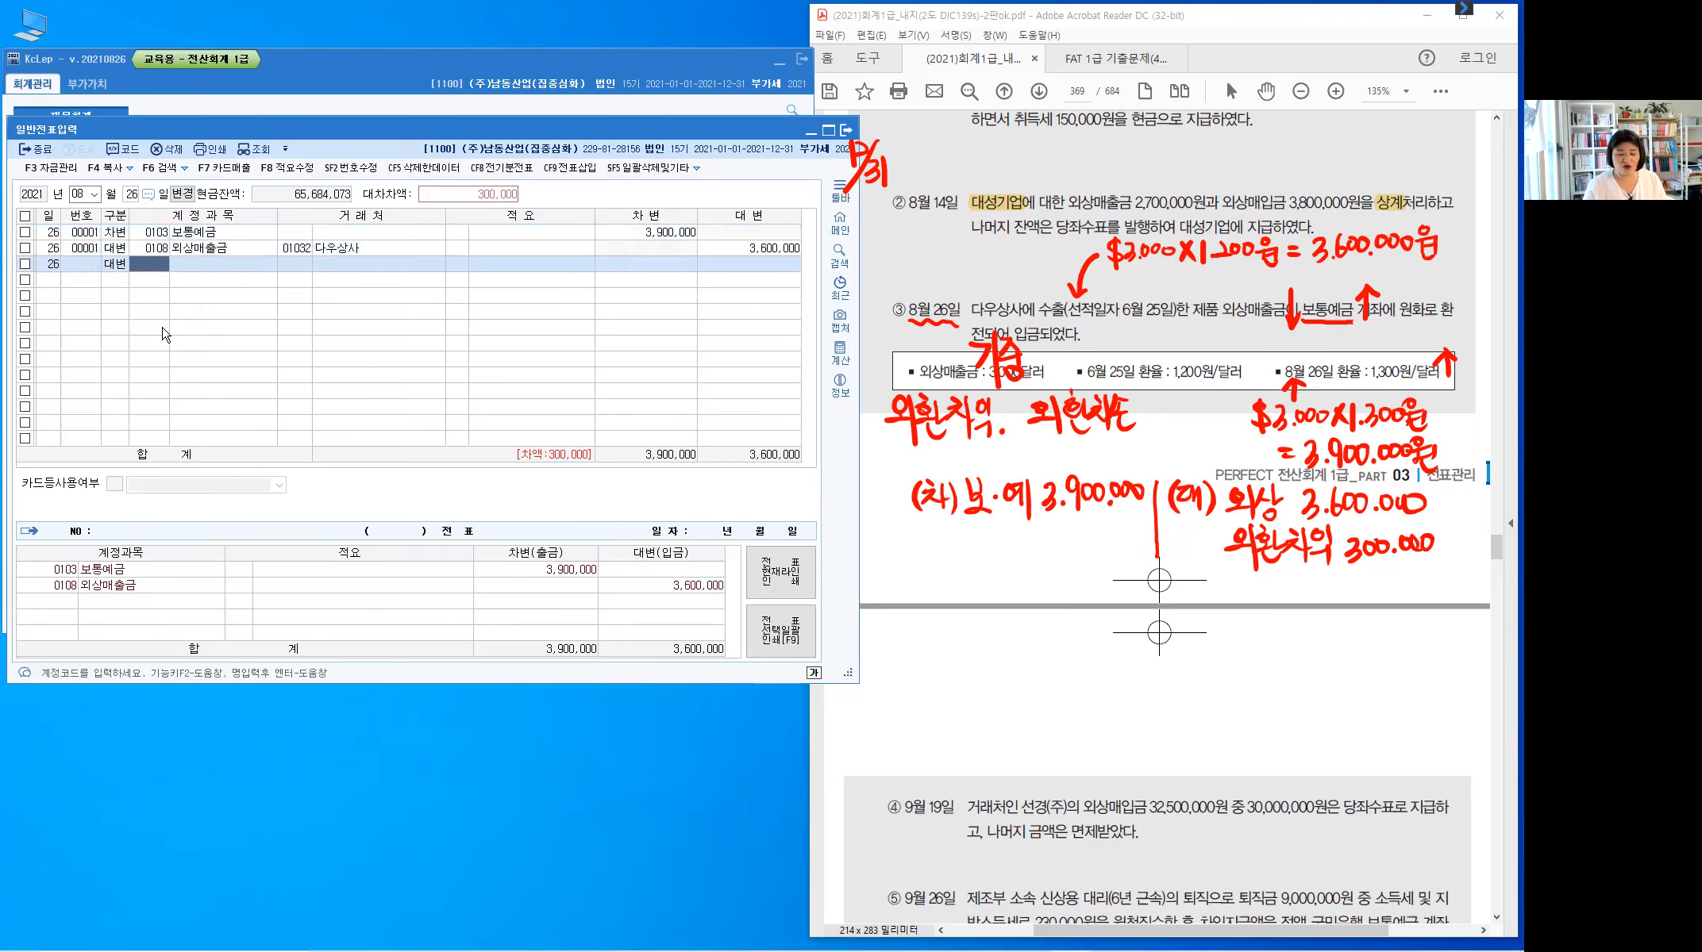
{"action": "type", "text": "이"}
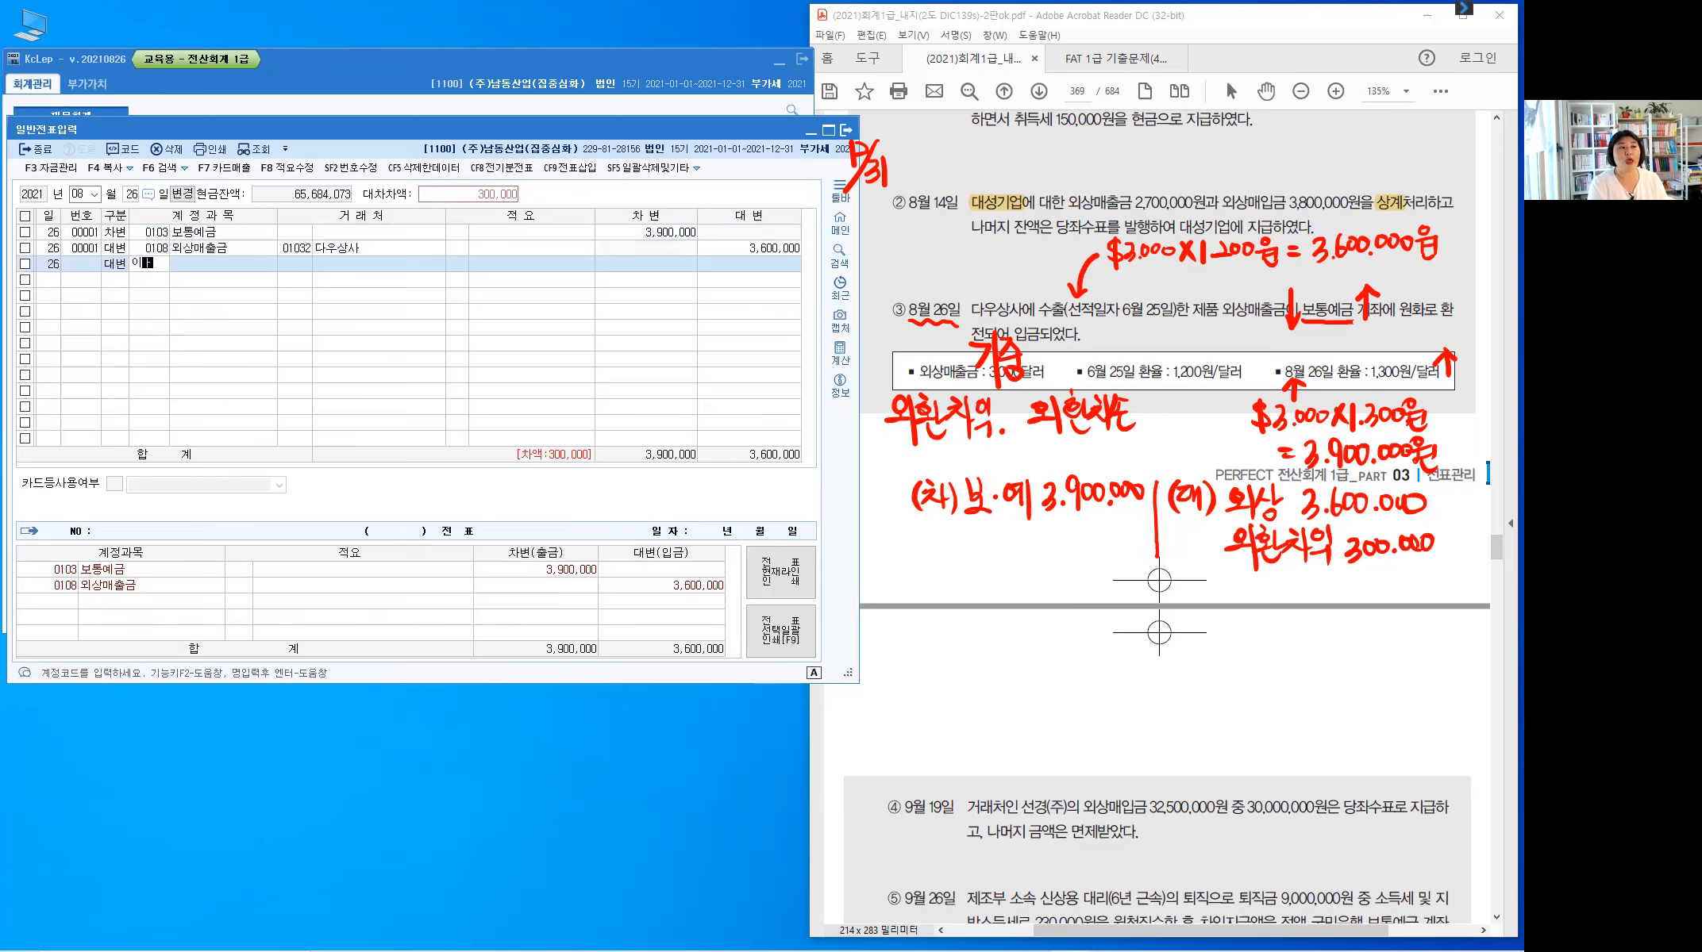
{"action": "key", "text": "BackSpace"}
{"action": "key", "text": "BackSpace"}
{"action": "type", "text": "외환"}
{"action": "key", "text": "Return"}
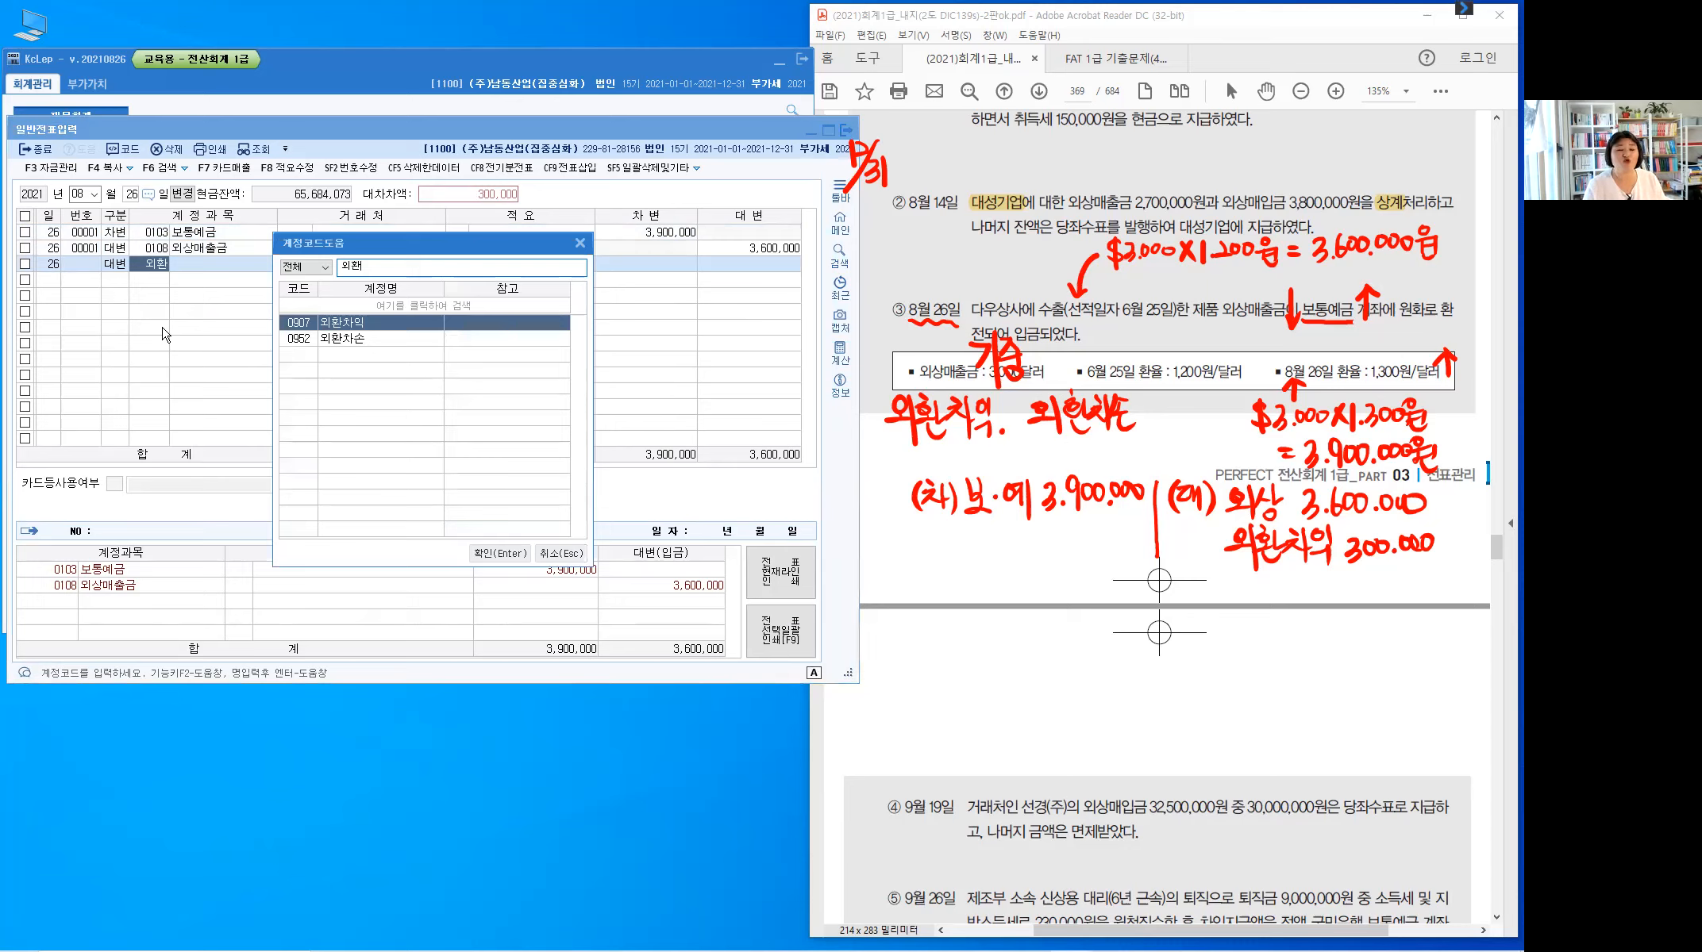
{"action": "key", "text": "Return"}
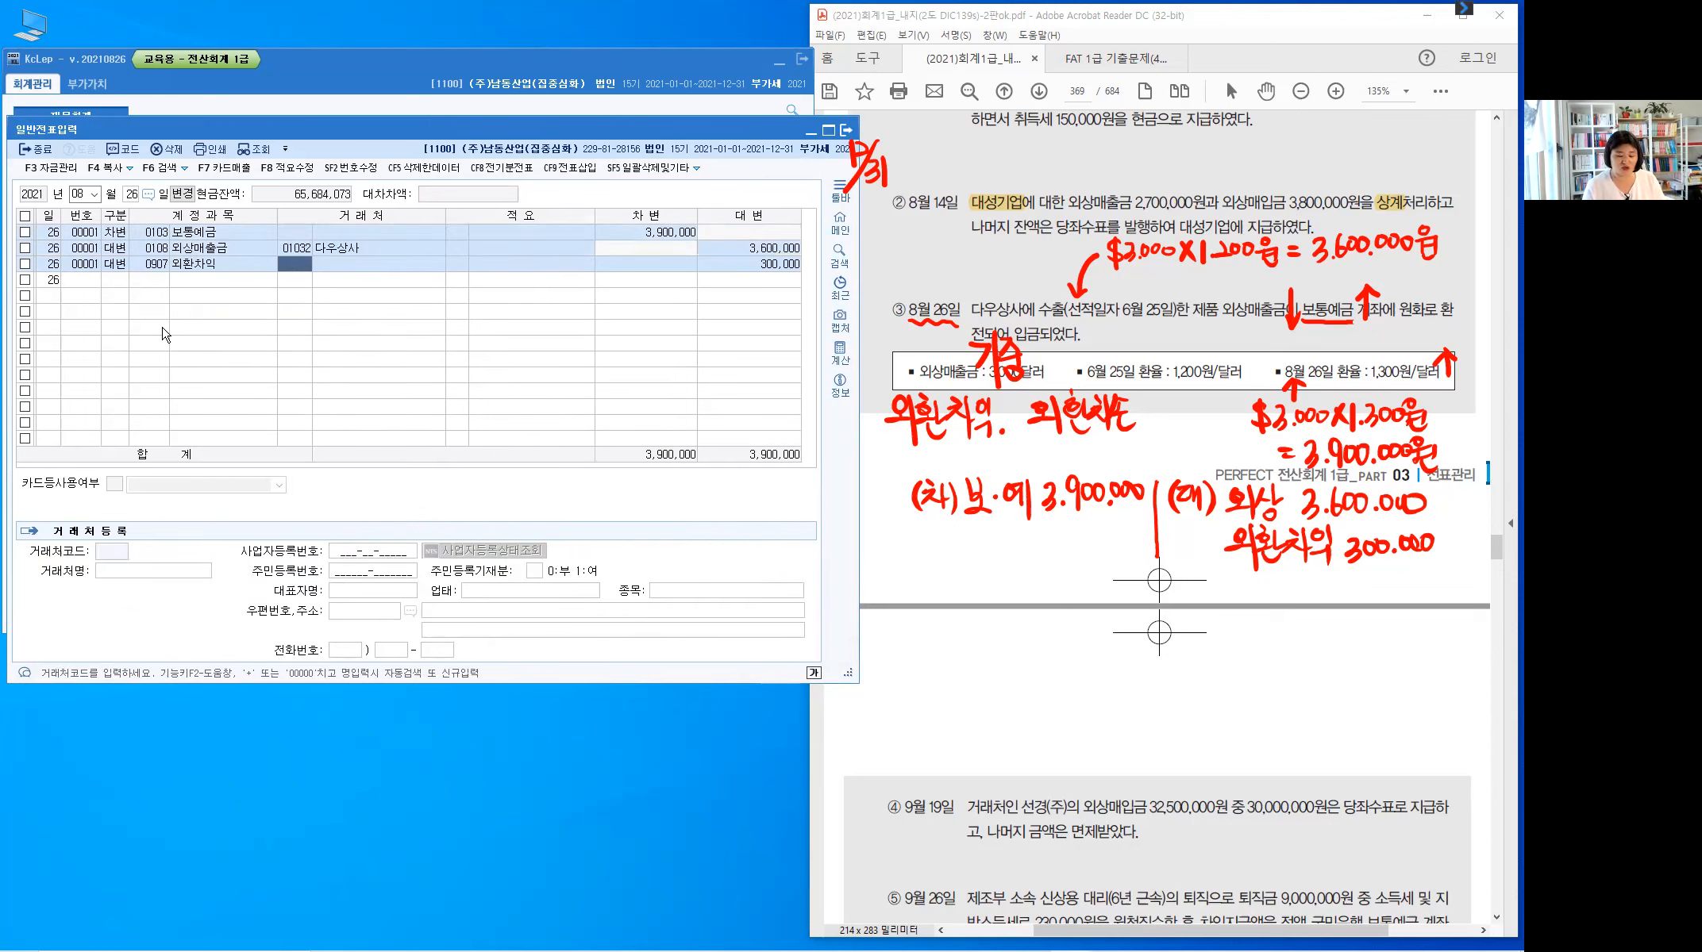
{"action": "key", "text": "Return"}
{"action": "key", "text": "Return"}
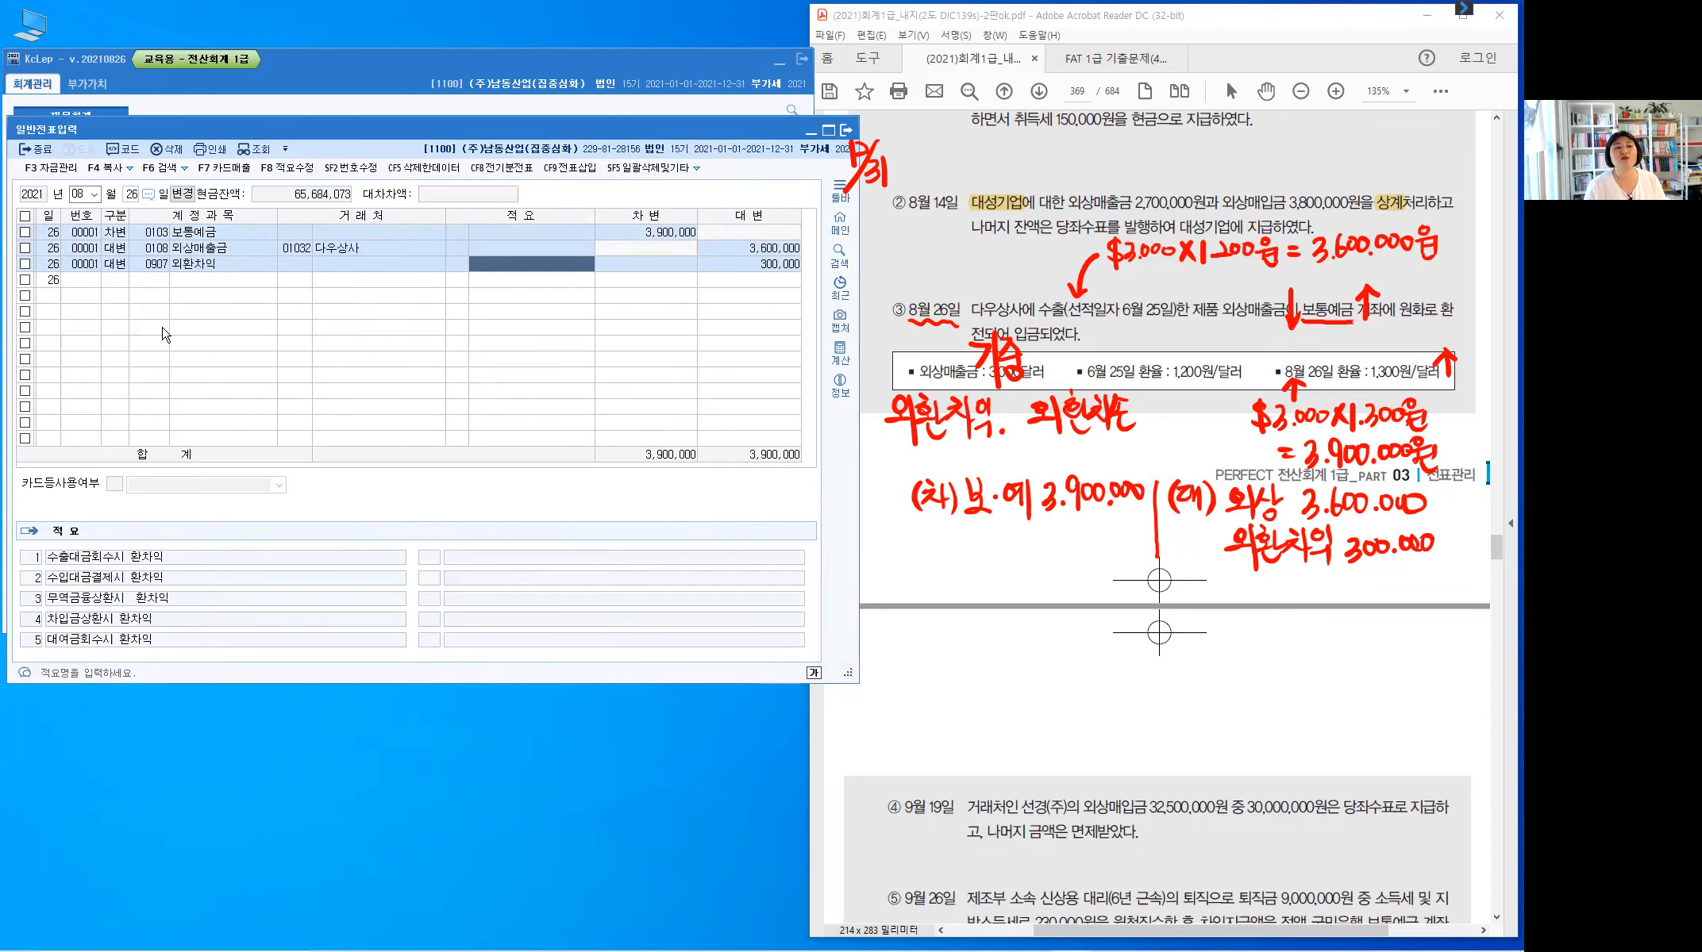
{"action": "key", "text": "Return"}
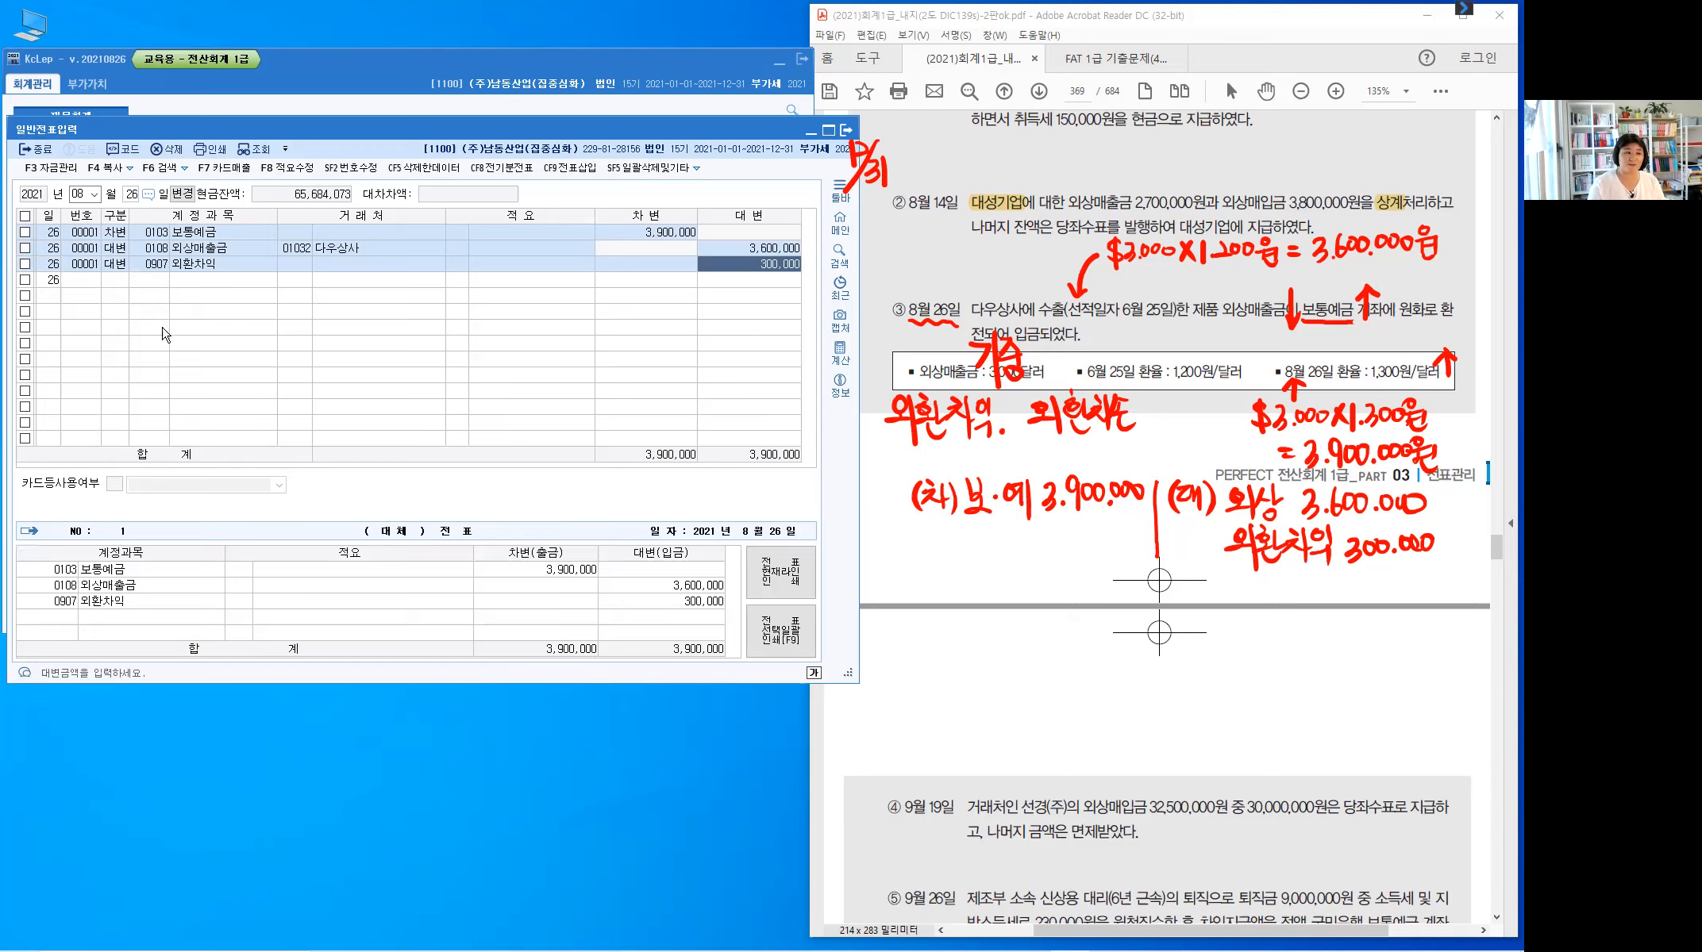
{"action": "key", "text": "Return"}
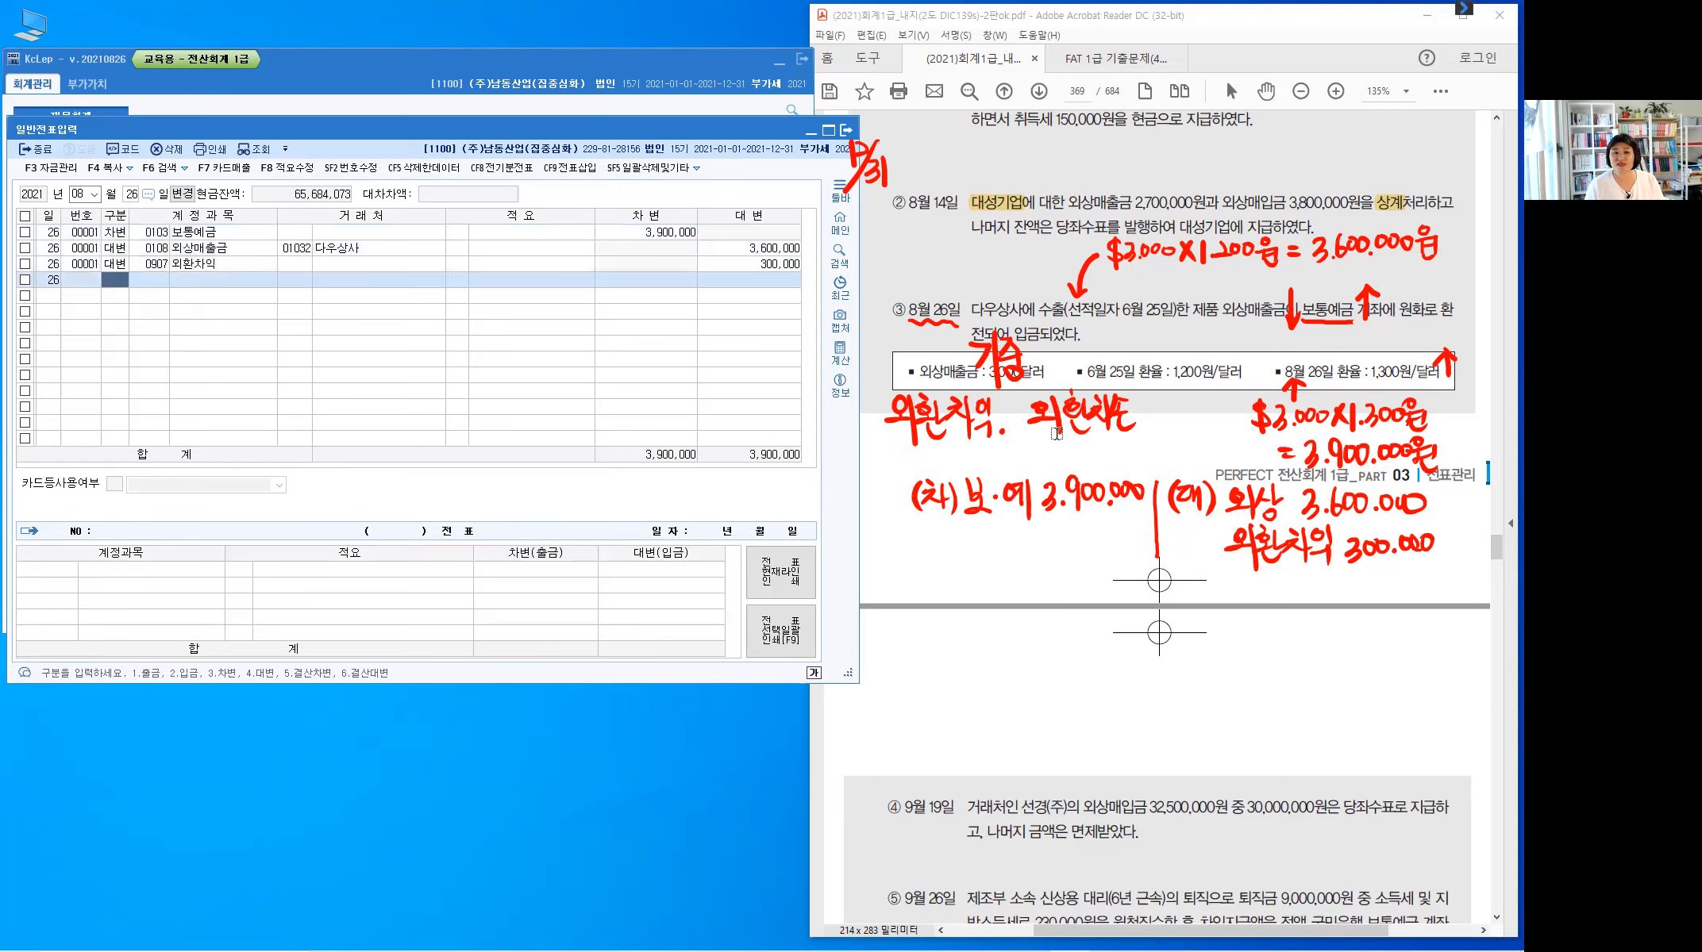
- Clear the red pen annotations from the textbook PDF and go to transaction ④ of September 19
{"action": "left_click", "coordinate": [993, 568]}
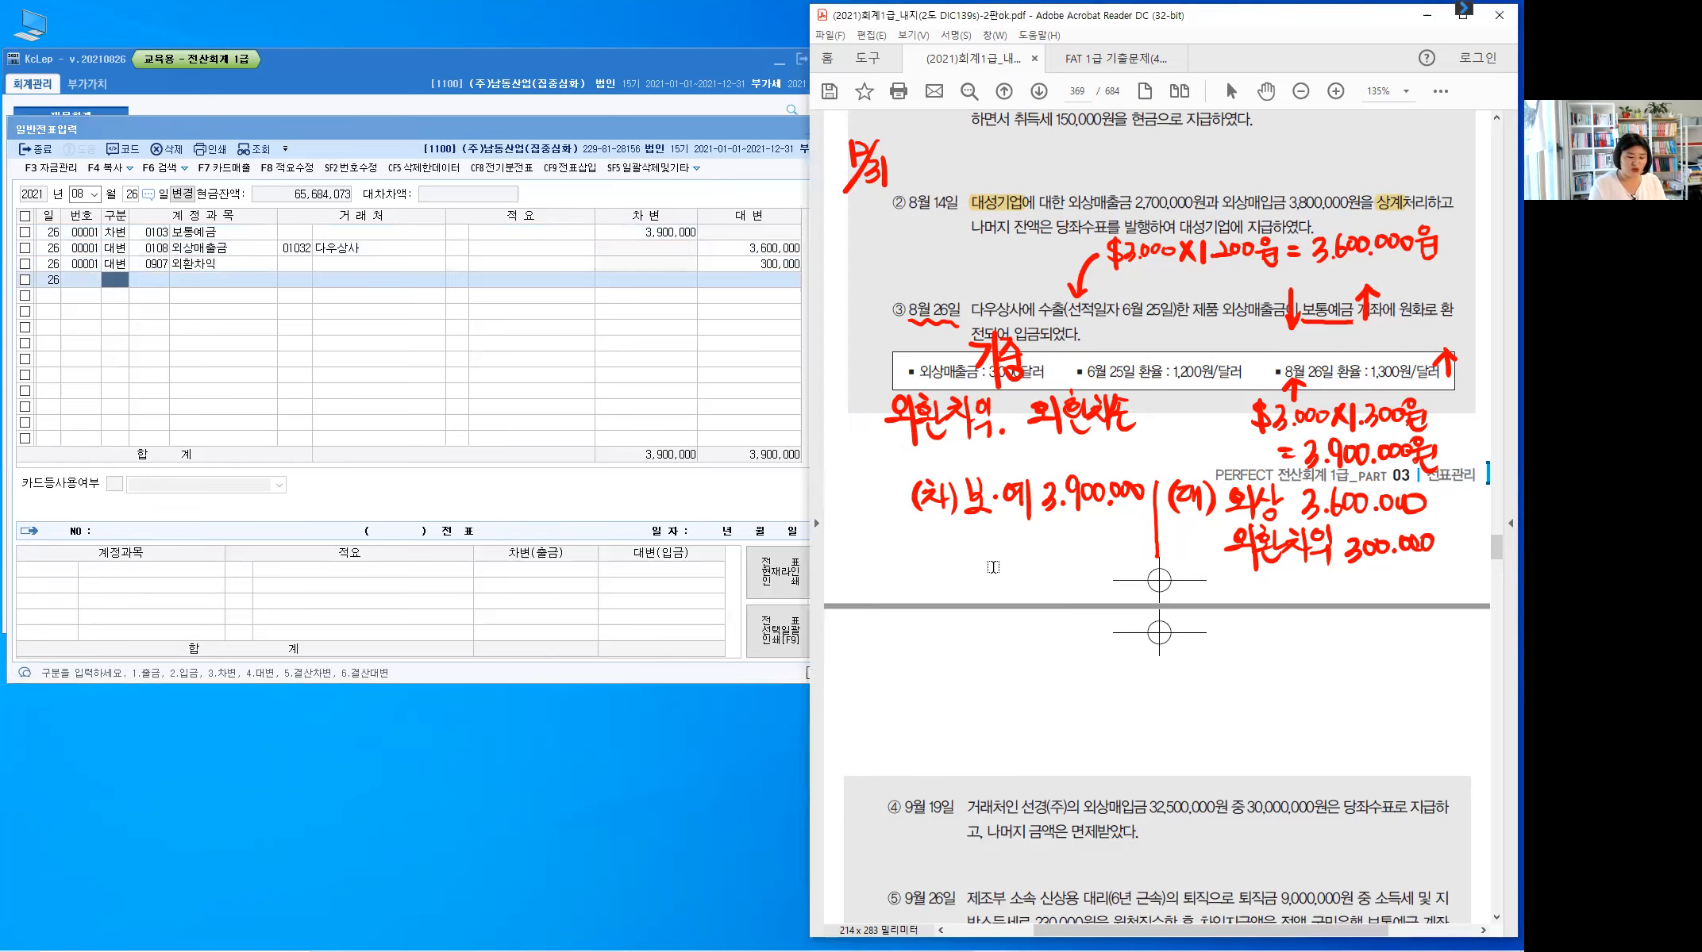
{"action": "key", "text": "Escape"}
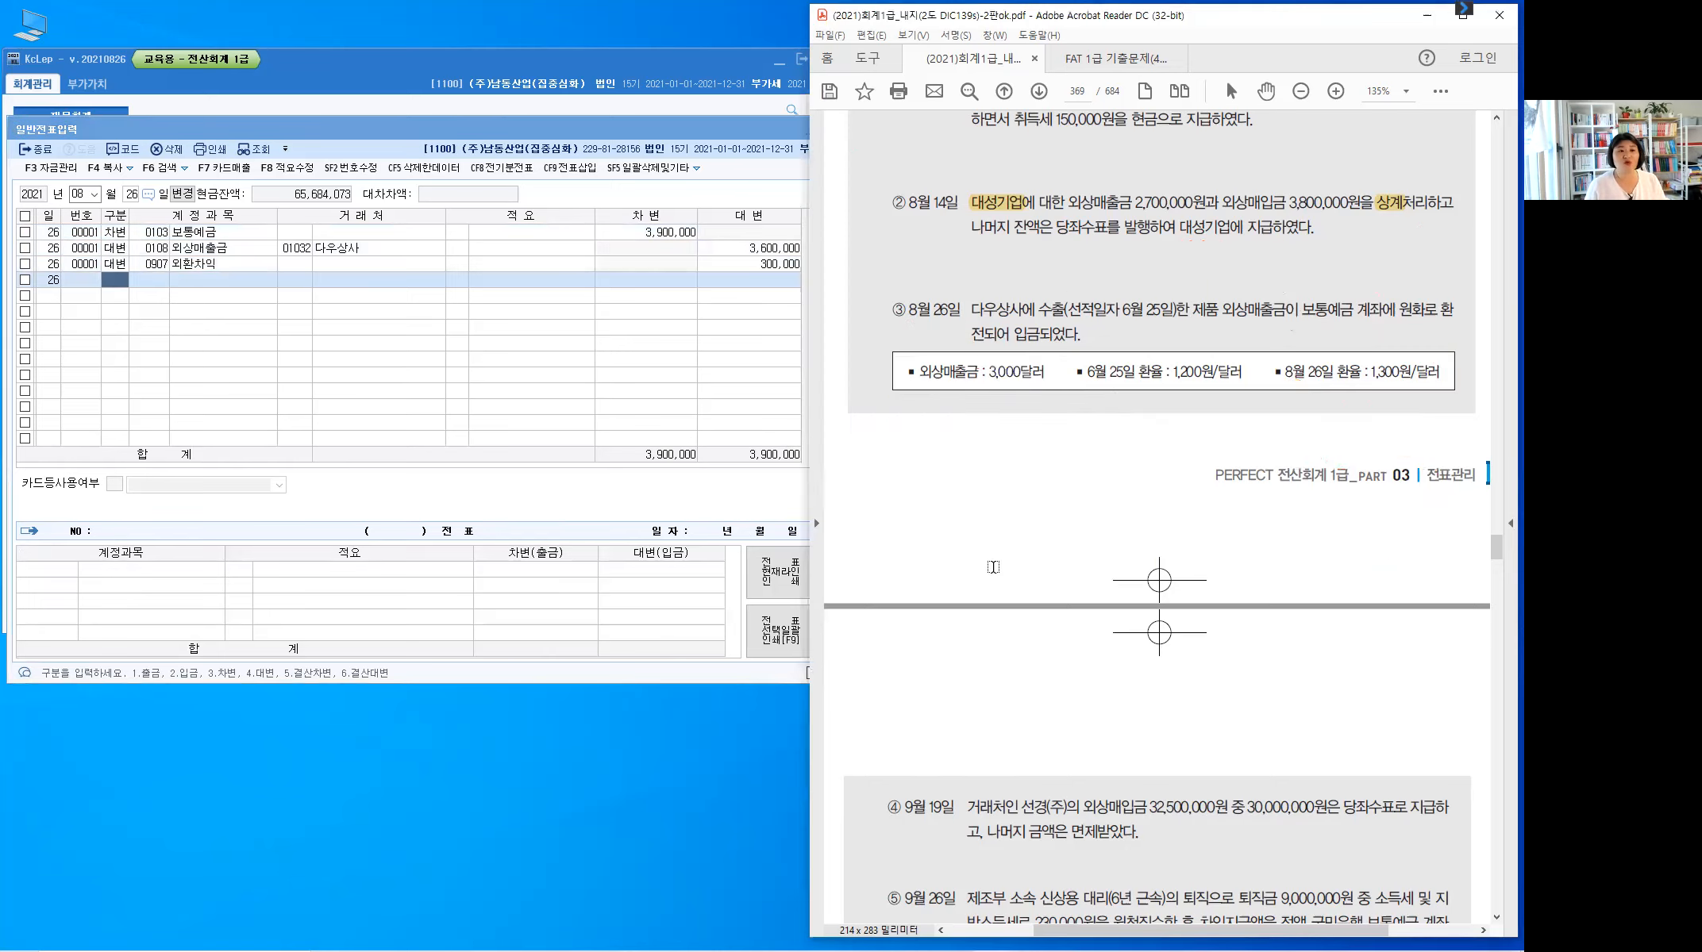
{"action": "scroll", "coordinate": [993, 567], "scroll_direction": "down", "scroll_amount": 3}
{"action": "scroll", "coordinate": [995, 565], "scroll_direction": "down", "scroll_amount": 4}
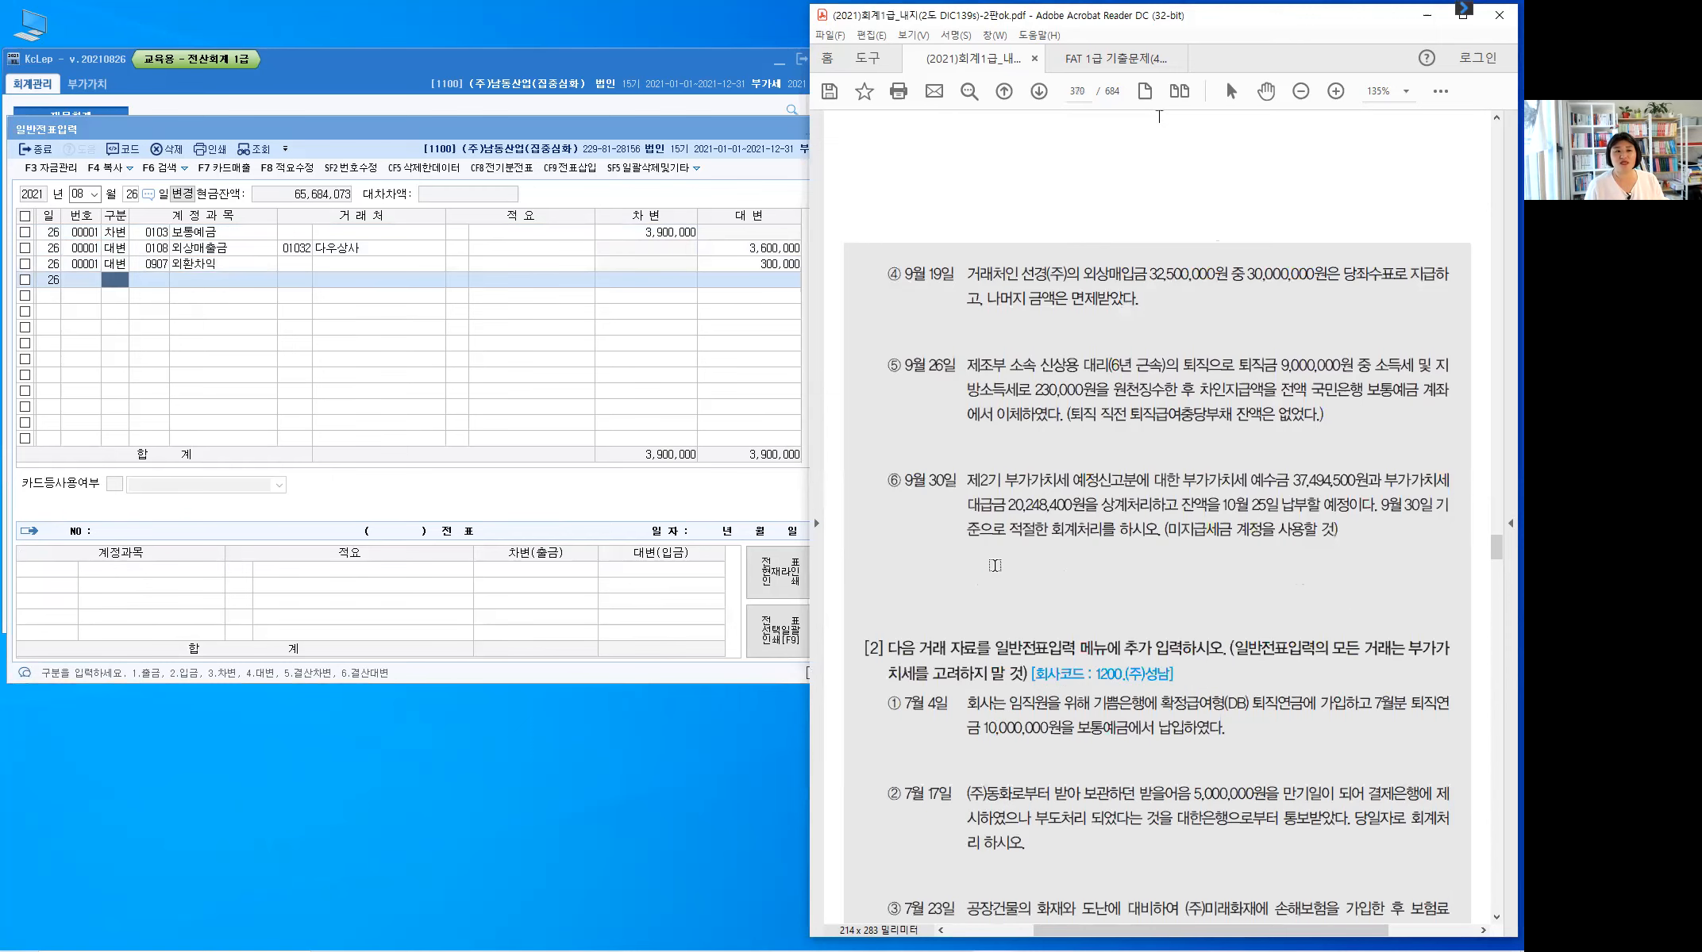
{"action": "scroll", "coordinate": [994, 566], "scroll_direction": "down", "scroll_amount": 1}
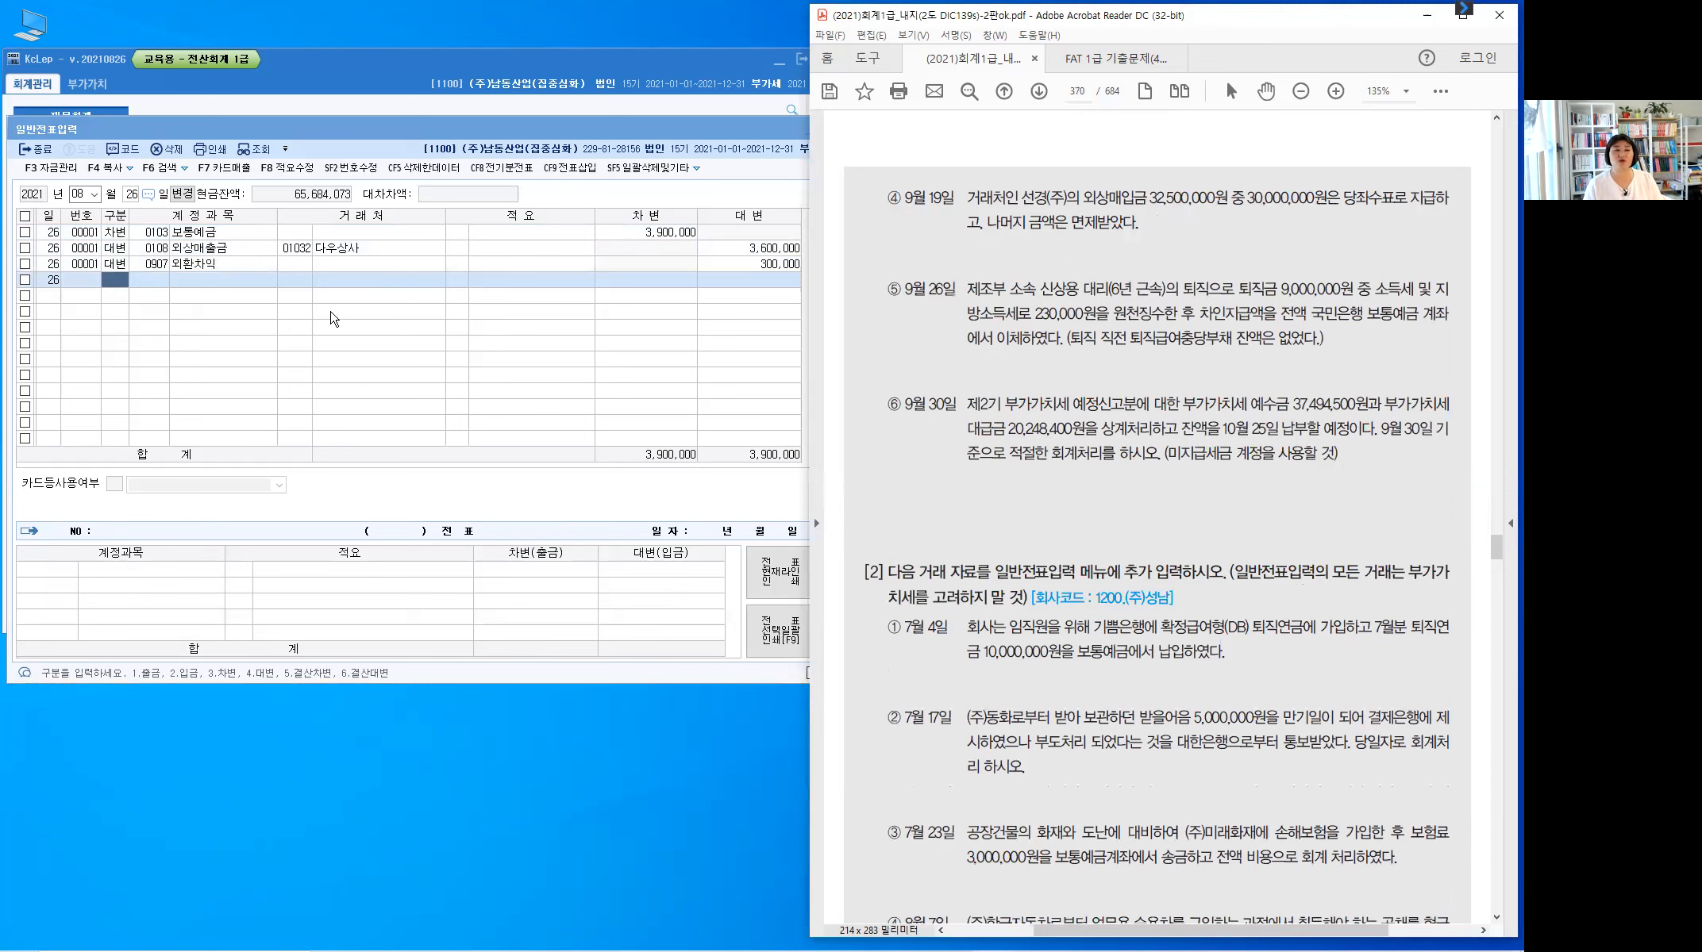
- Set the entry date in 일반전표입력 to September 19
{"action": "left_click", "coordinate": [95, 198]}
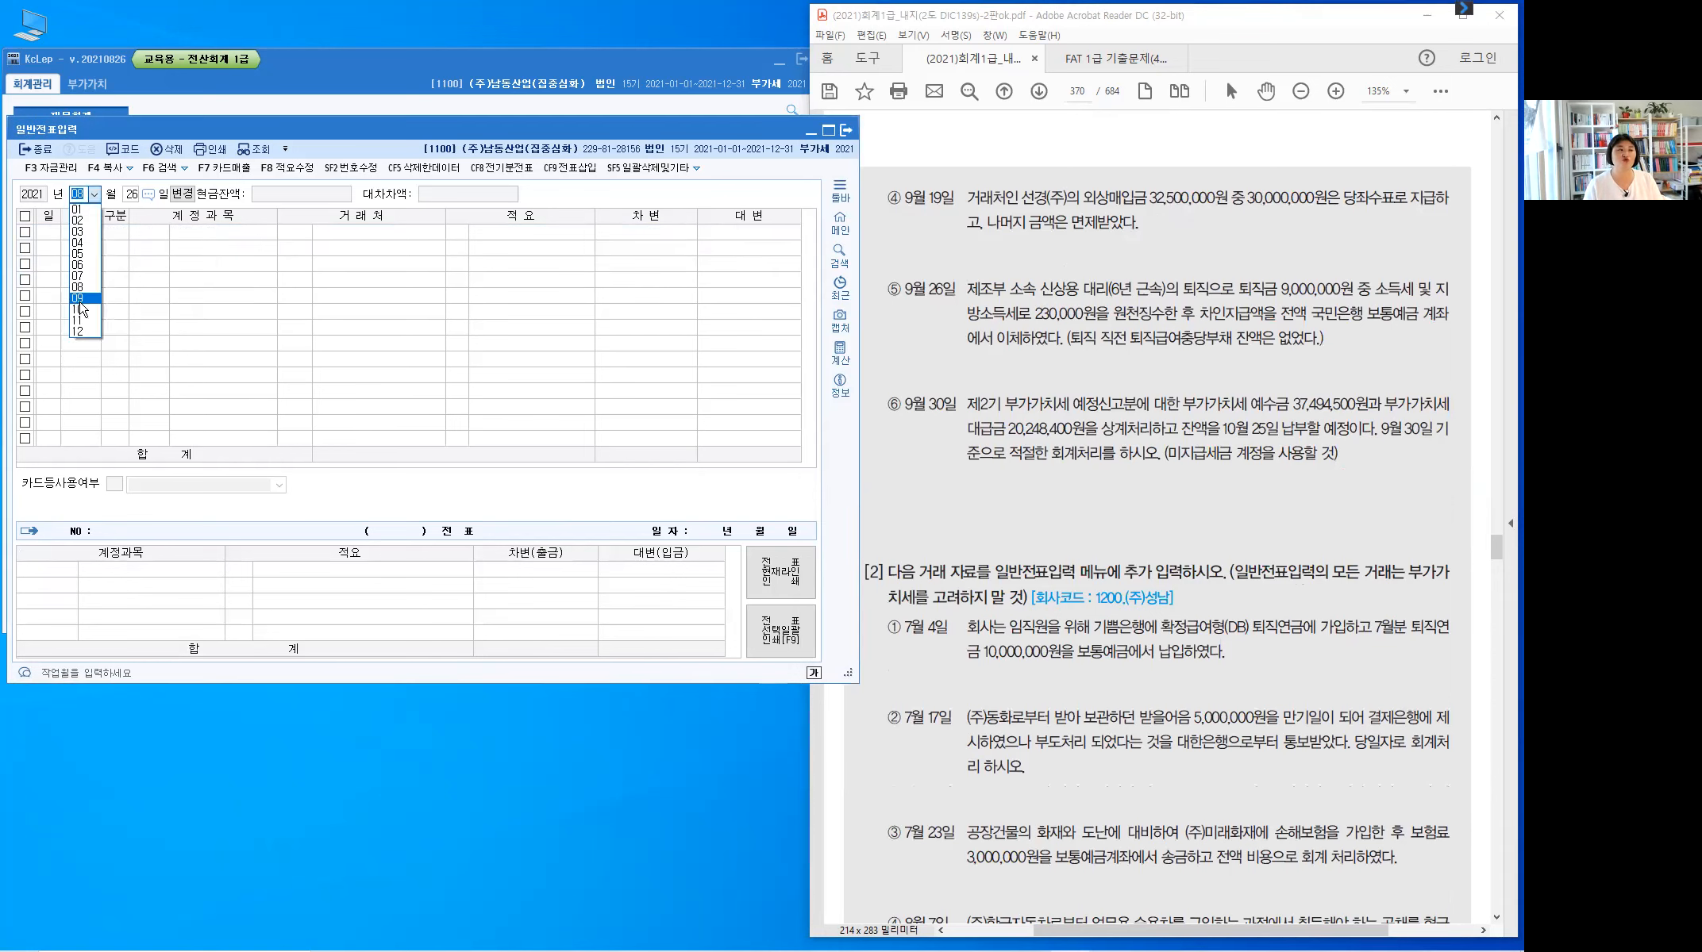
{"action": "key", "text": "Return"}
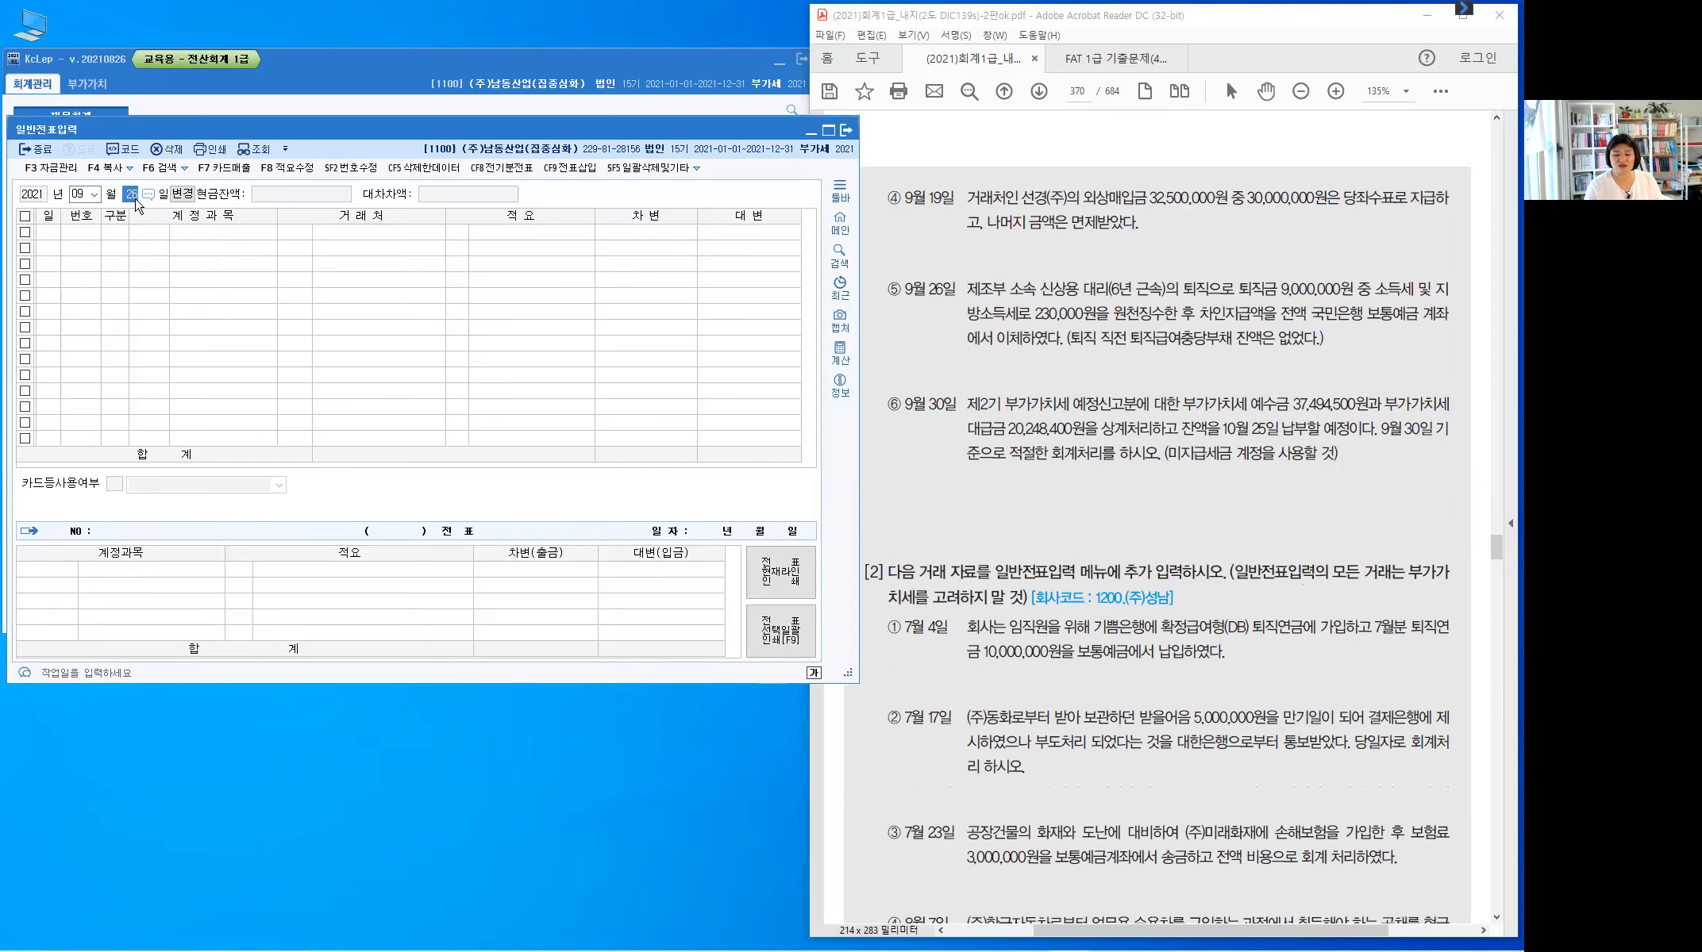
{"action": "type", "text": "19"}
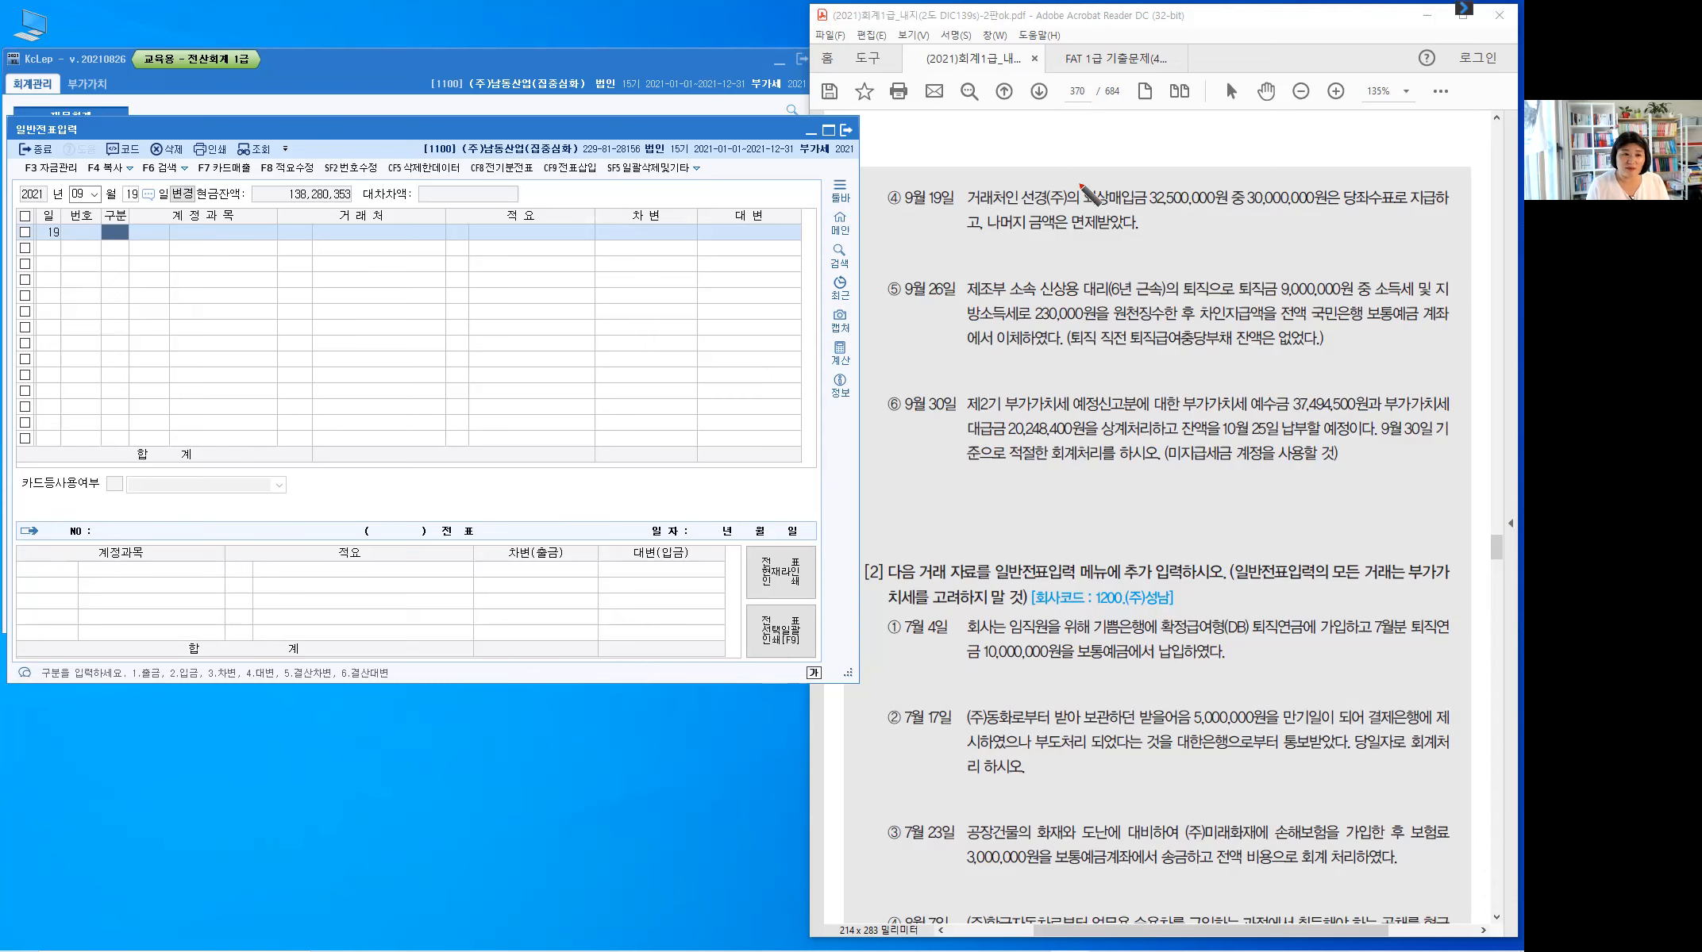
- In transaction ④, circle 선경(주), mark 외상매입금 with a down arrow, and handwrite 당예 above a bracket over 당좌수표
{"action": "mouse_move", "coordinate": [1075, 176]}
{"action": "left_mouse_down"}
{"action": "mouse_move", "coordinate": [1076, 205]}
{"action": "mouse_move", "coordinate": [1089, 197]}
{"action": "mouse_move", "coordinate": [1046, 213]}
{"action": "left_mouse_up"}
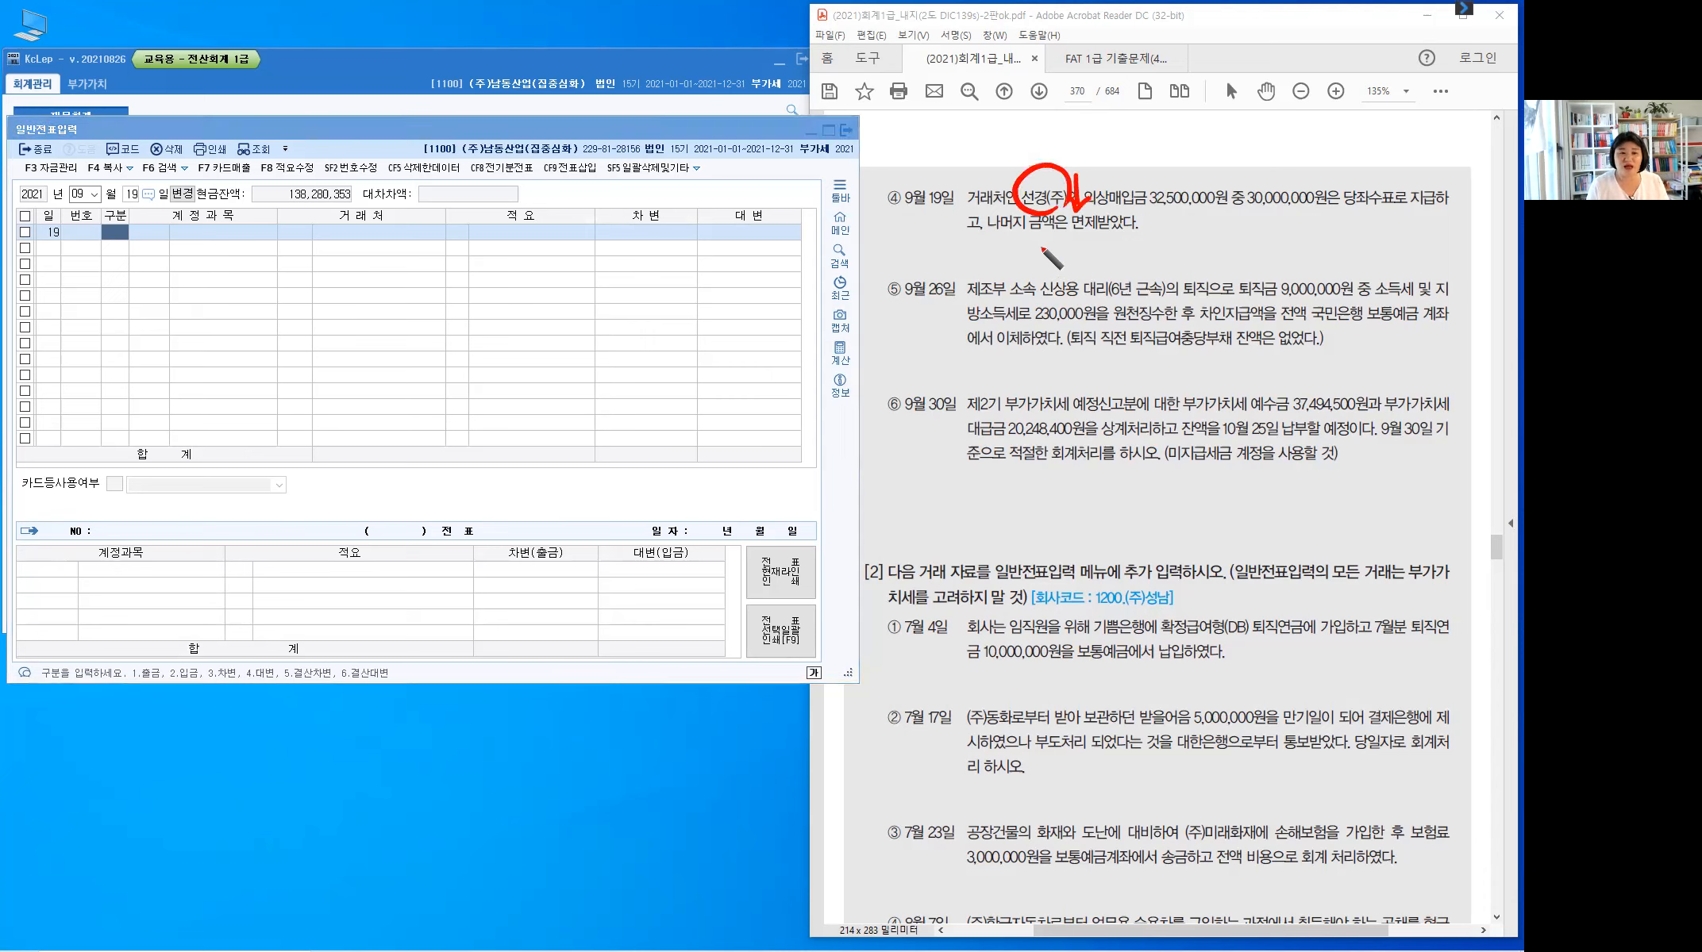
{"action": "left_click_drag", "start_coordinate": [1375, 184], "coordinate": [1416, 186]}
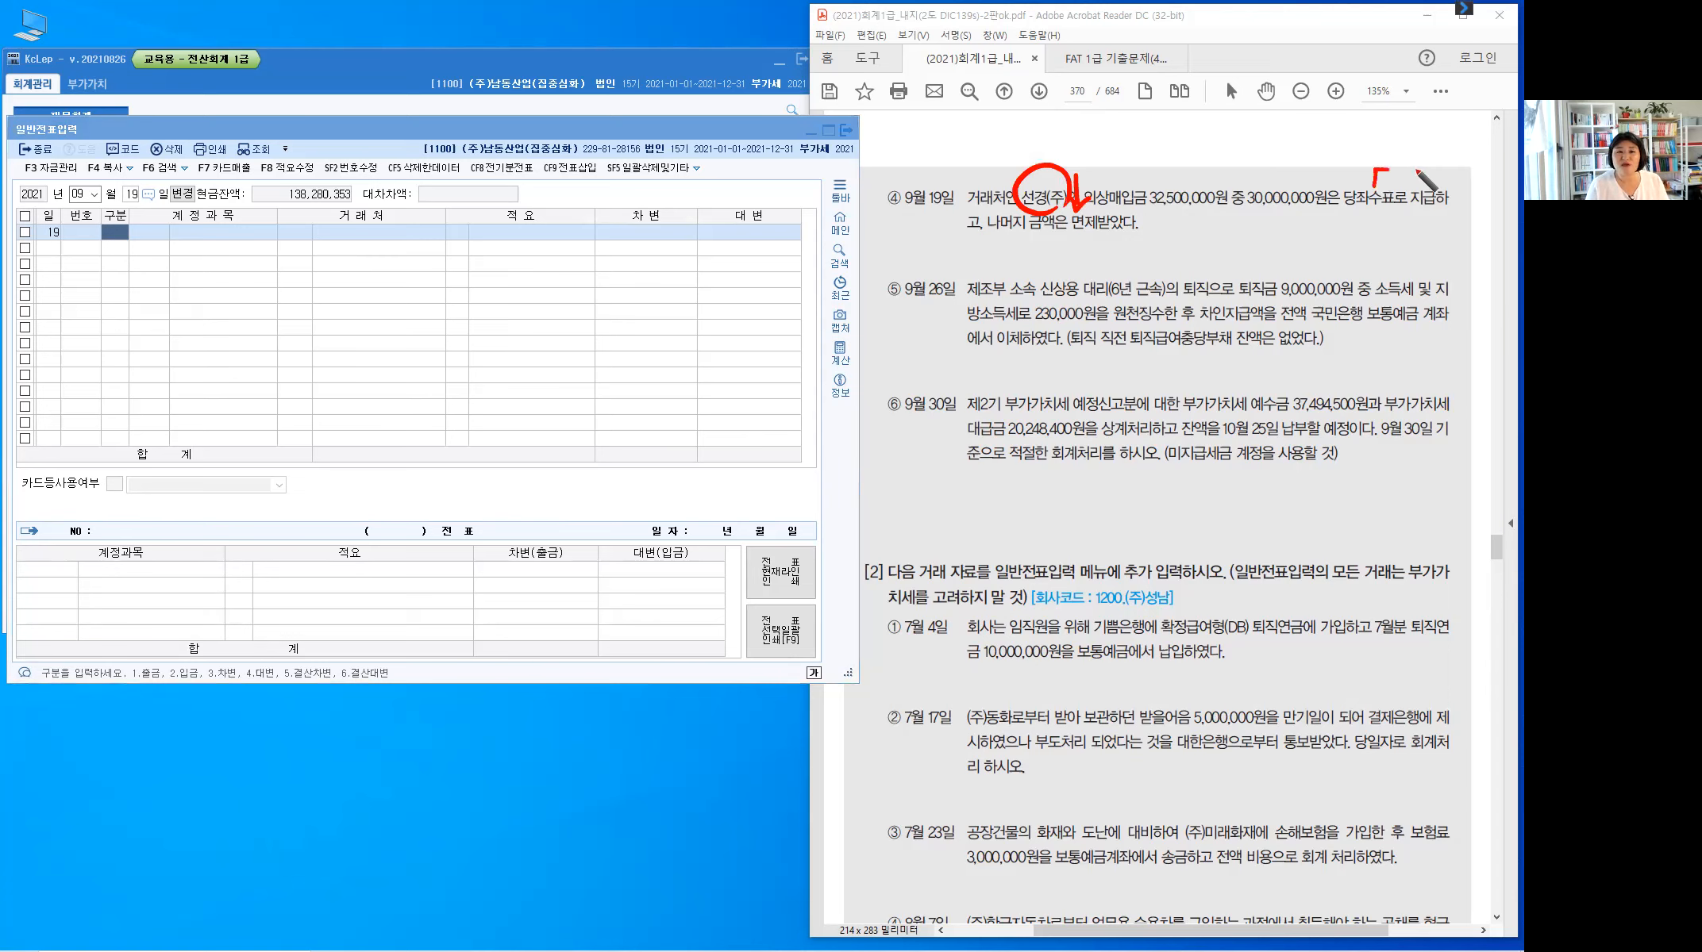
{"action": "left_click", "coordinate": [1368, 134]}
{"action": "left_click_drag", "start_coordinate": [1368, 134], "coordinate": [1383, 133]}
{"action": "left_click_drag", "start_coordinate": [1370, 137], "coordinate": [1384, 148]}
{"action": "mouse_move", "coordinate": [1388, 128]}
{"action": "left_mouse_down"}
{"action": "mouse_move", "coordinate": [1385, 150]}
{"action": "mouse_move", "coordinate": [1400, 136]}
{"action": "left_mouse_up"}
{"action": "left_click", "coordinate": [1398, 143]}
{"action": "left_click_drag", "start_coordinate": [1410, 130], "coordinate": [1419, 162]}
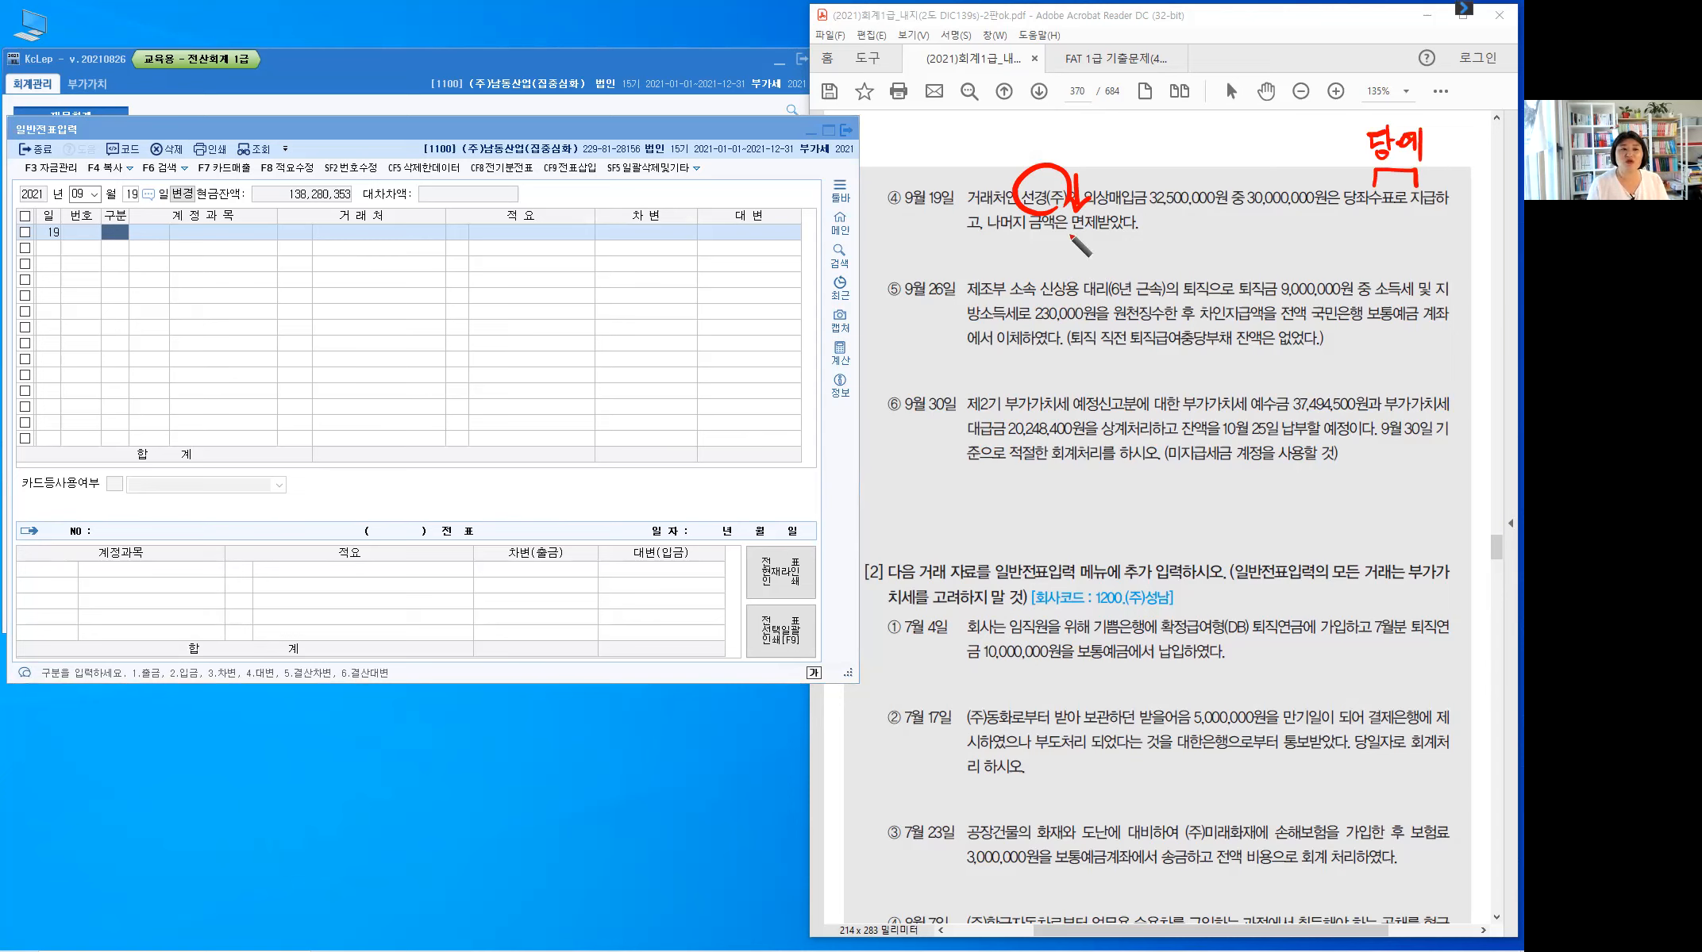
- Underline 면제 in transaction ④ and handwrite 채무면제이익 2,500,000 in red below it
{"action": "mouse_move", "coordinate": [1069, 234]}
{"action": "left_mouse_down"}
{"action": "mouse_move", "coordinate": [1100, 231]}
{"action": "mouse_move", "coordinate": [1085, 252]}
{"action": "mouse_move", "coordinate": [1101, 267]}
{"action": "mouse_move", "coordinate": [1125, 255]}
{"action": "left_mouse_up"}
{"action": "left_click_drag", "start_coordinate": [1114, 256], "coordinate": [1113, 271]}
{"action": "left_click_drag", "start_coordinate": [1128, 250], "coordinate": [1150, 251]}
{"action": "mouse_move", "coordinate": [1151, 242]}
{"action": "left_mouse_down"}
{"action": "mouse_move", "coordinate": [1156, 270]}
{"action": "mouse_move", "coordinate": [1205, 263]}
{"action": "left_mouse_up"}
{"action": "left_click_drag", "start_coordinate": [1210, 244], "coordinate": [1212, 259]}
{"action": "left_click_drag", "start_coordinate": [1217, 238], "coordinate": [1219, 259]}
{"action": "mouse_move", "coordinate": [1203, 261]}
{"action": "left_mouse_down"}
{"action": "mouse_move", "coordinate": [1264, 262]}
{"action": "mouse_move", "coordinate": [1275, 244]}
{"action": "left_mouse_up"}
{"action": "left_click", "coordinate": [1255, 258]}
{"action": "left_click_drag", "start_coordinate": [1281, 248], "coordinate": [1283, 248]}
{"action": "left_click_drag", "start_coordinate": [1292, 247], "coordinate": [1293, 248]}
{"action": "mouse_move", "coordinate": [1304, 243]}
{"action": "left_mouse_down"}
{"action": "mouse_move", "coordinate": [1304, 263]}
{"action": "mouse_move", "coordinate": [1322, 255]}
{"action": "left_mouse_up"}
{"action": "left_click_drag", "start_coordinate": [1327, 246], "coordinate": [1341, 254]}
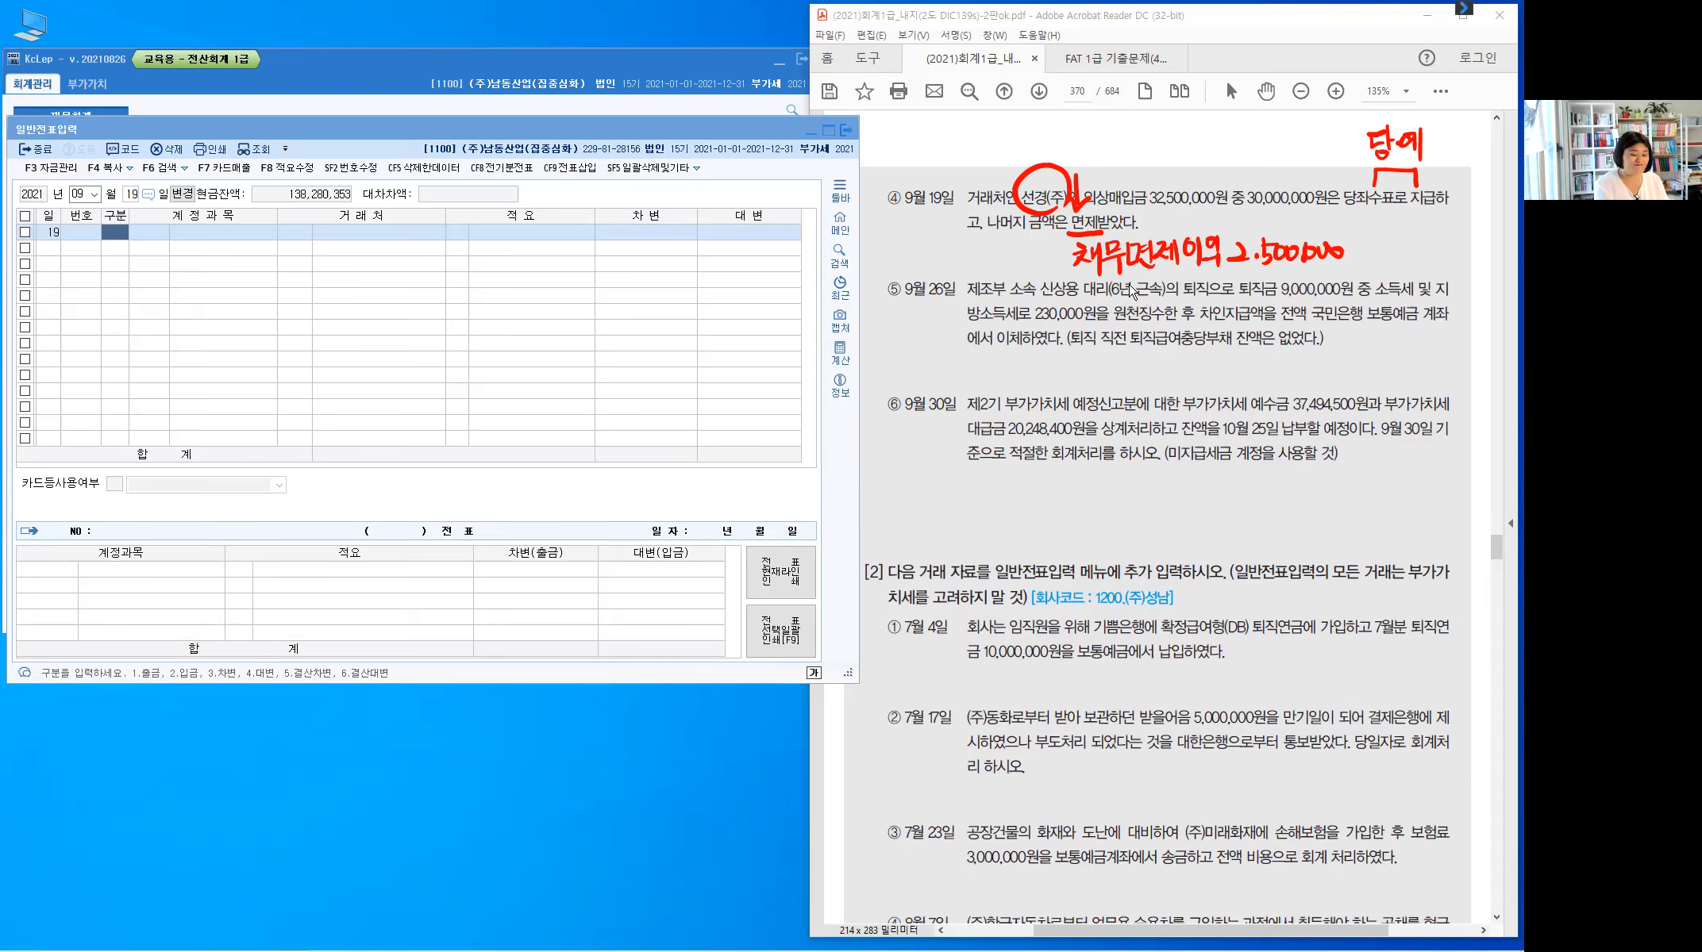
- Enter the September 19 debit line: account 0251 외상매입금, 거래처 01004 선경(주), amount 32,500,000
{"action": "left_click", "coordinate": [112, 223]}
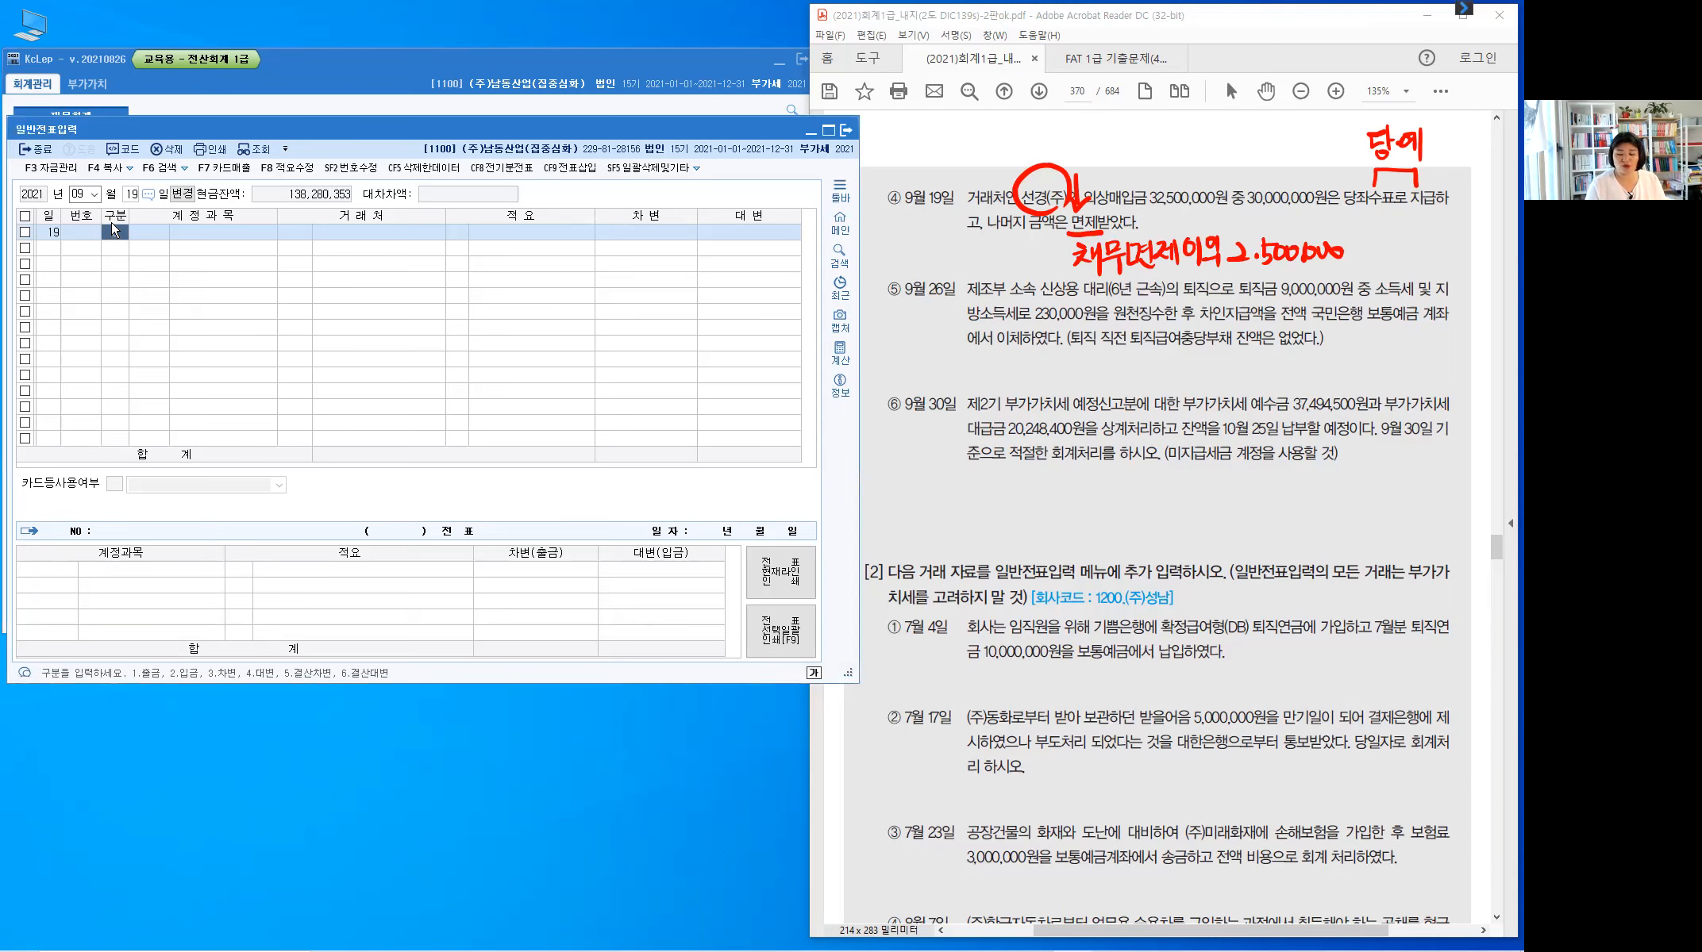
{"action": "type", "text": "3"}
{"action": "key", "text": "Return"}
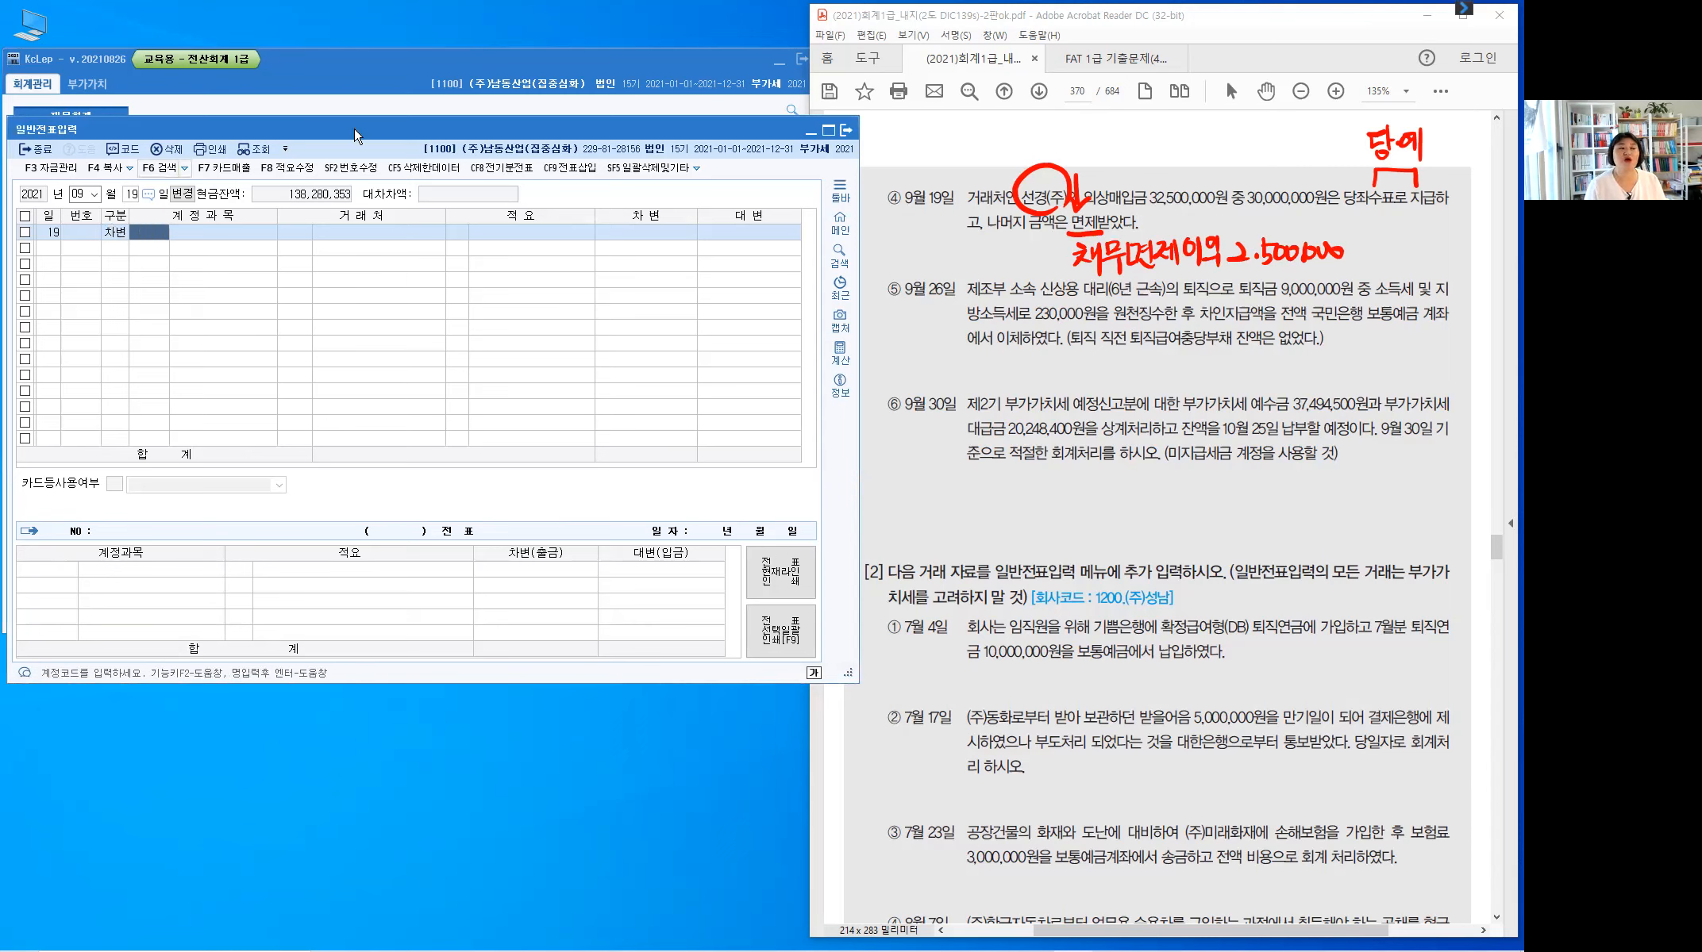
{"action": "type", "text": "2"}
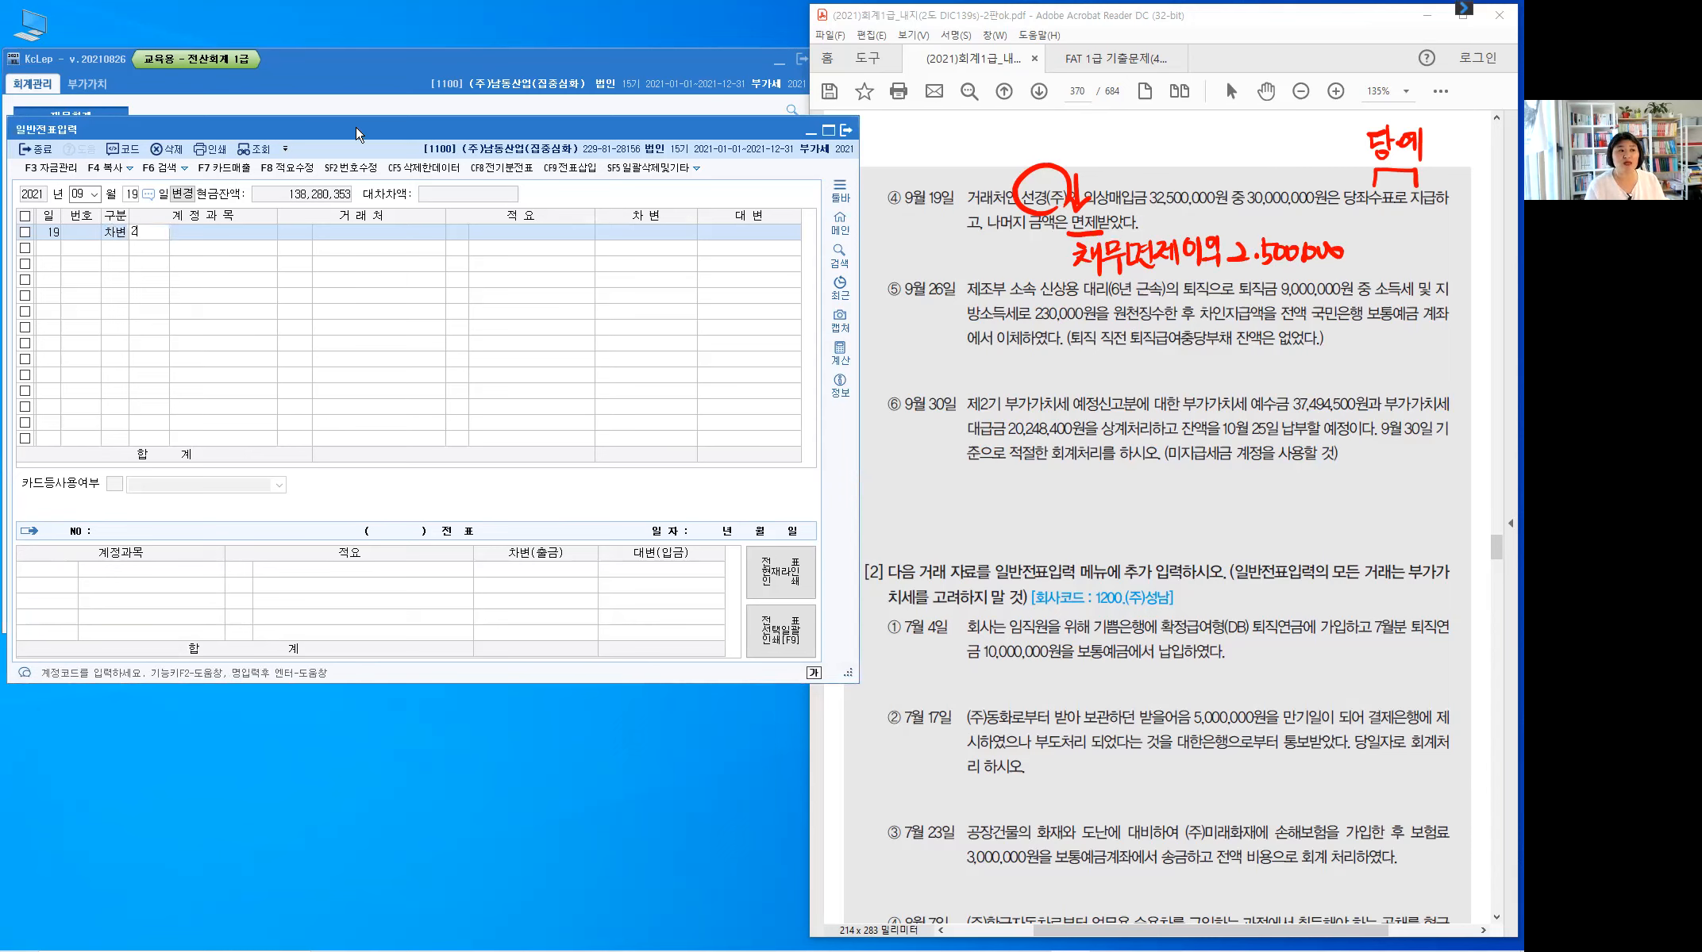
{"action": "type", "text": "51"}
{"action": "key", "text": "Return"}
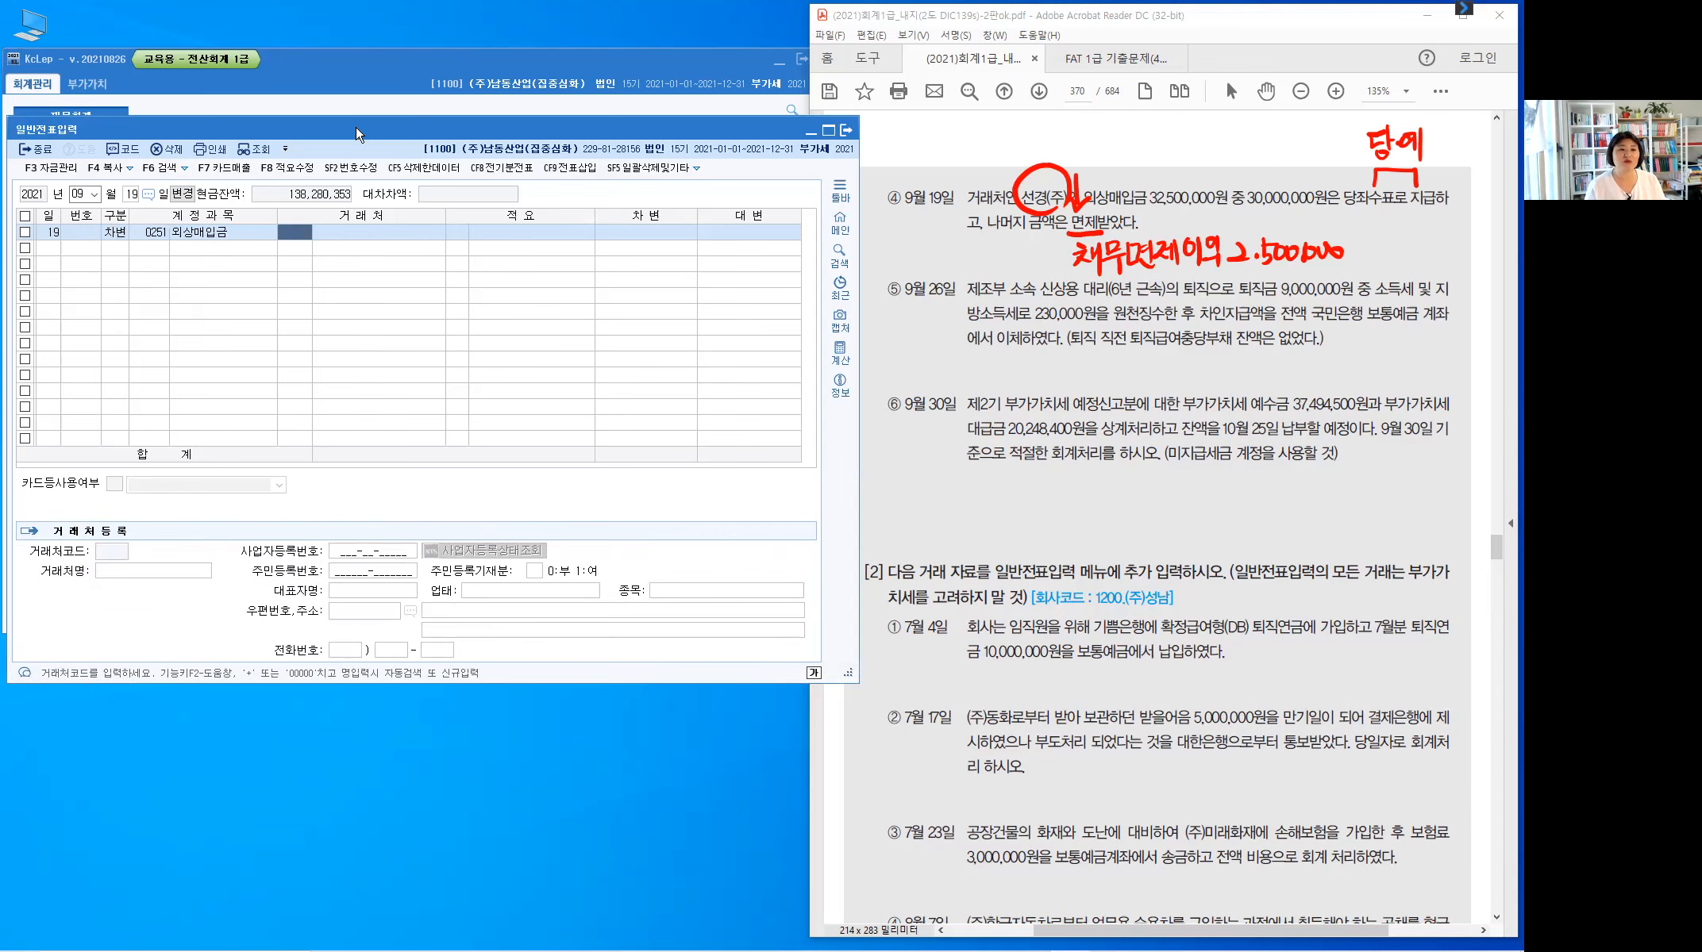
{"action": "type", "text": "선경"}
{"action": "key", "text": "Return"}
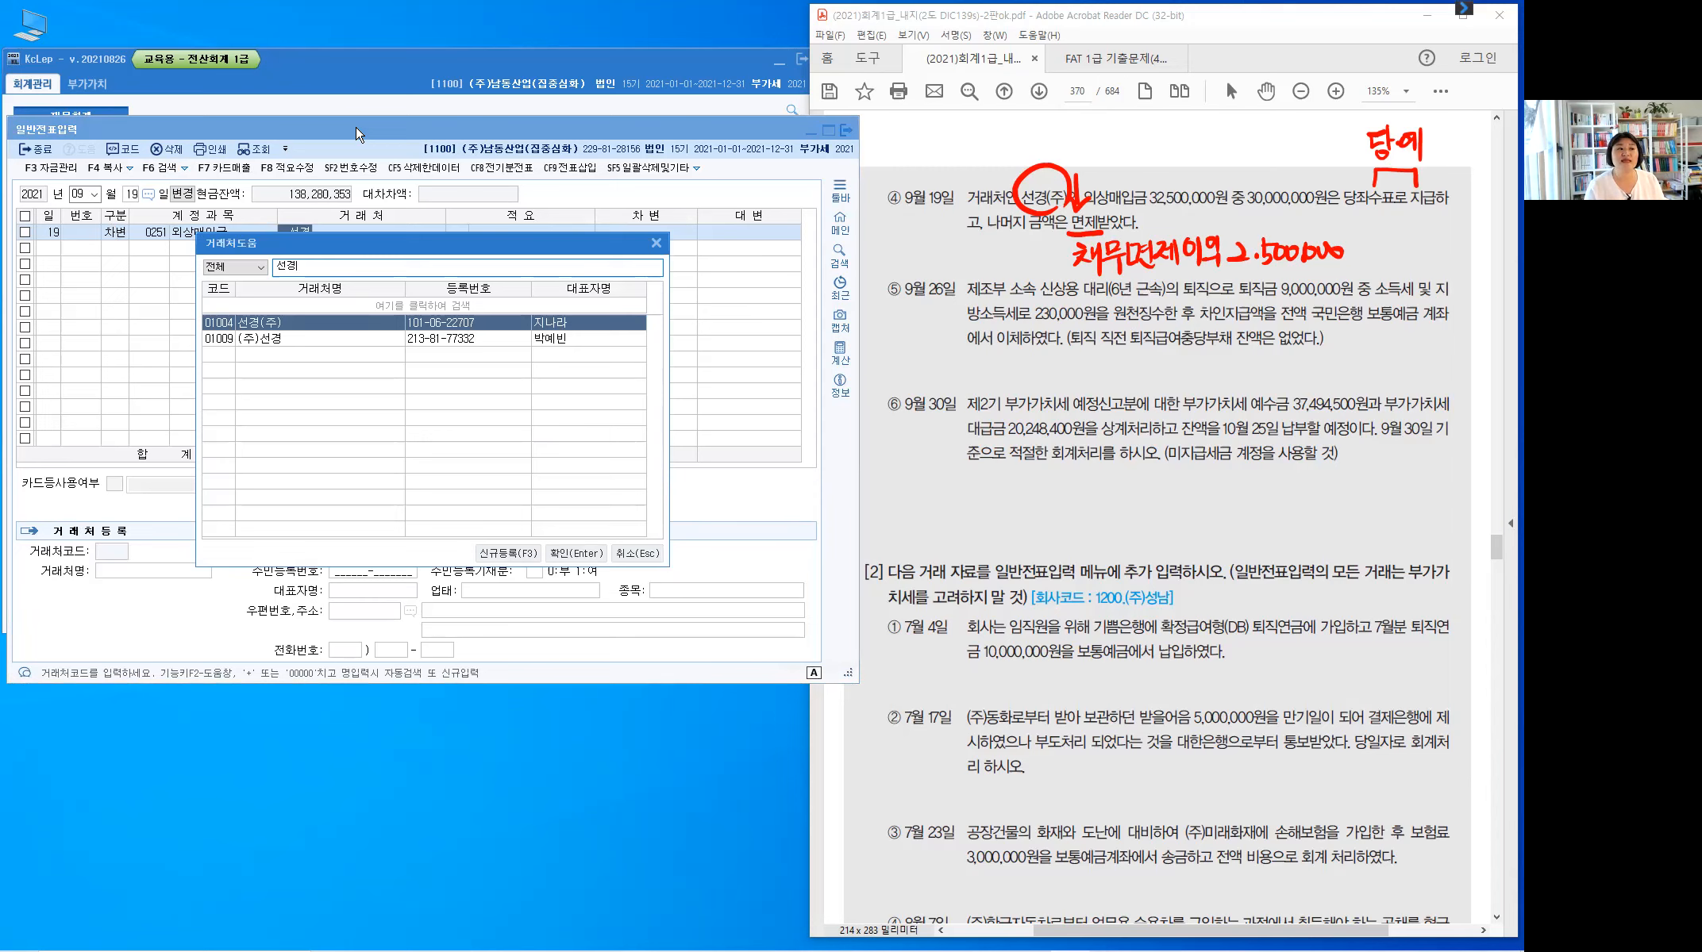
{"action": "key", "text": "Return"}
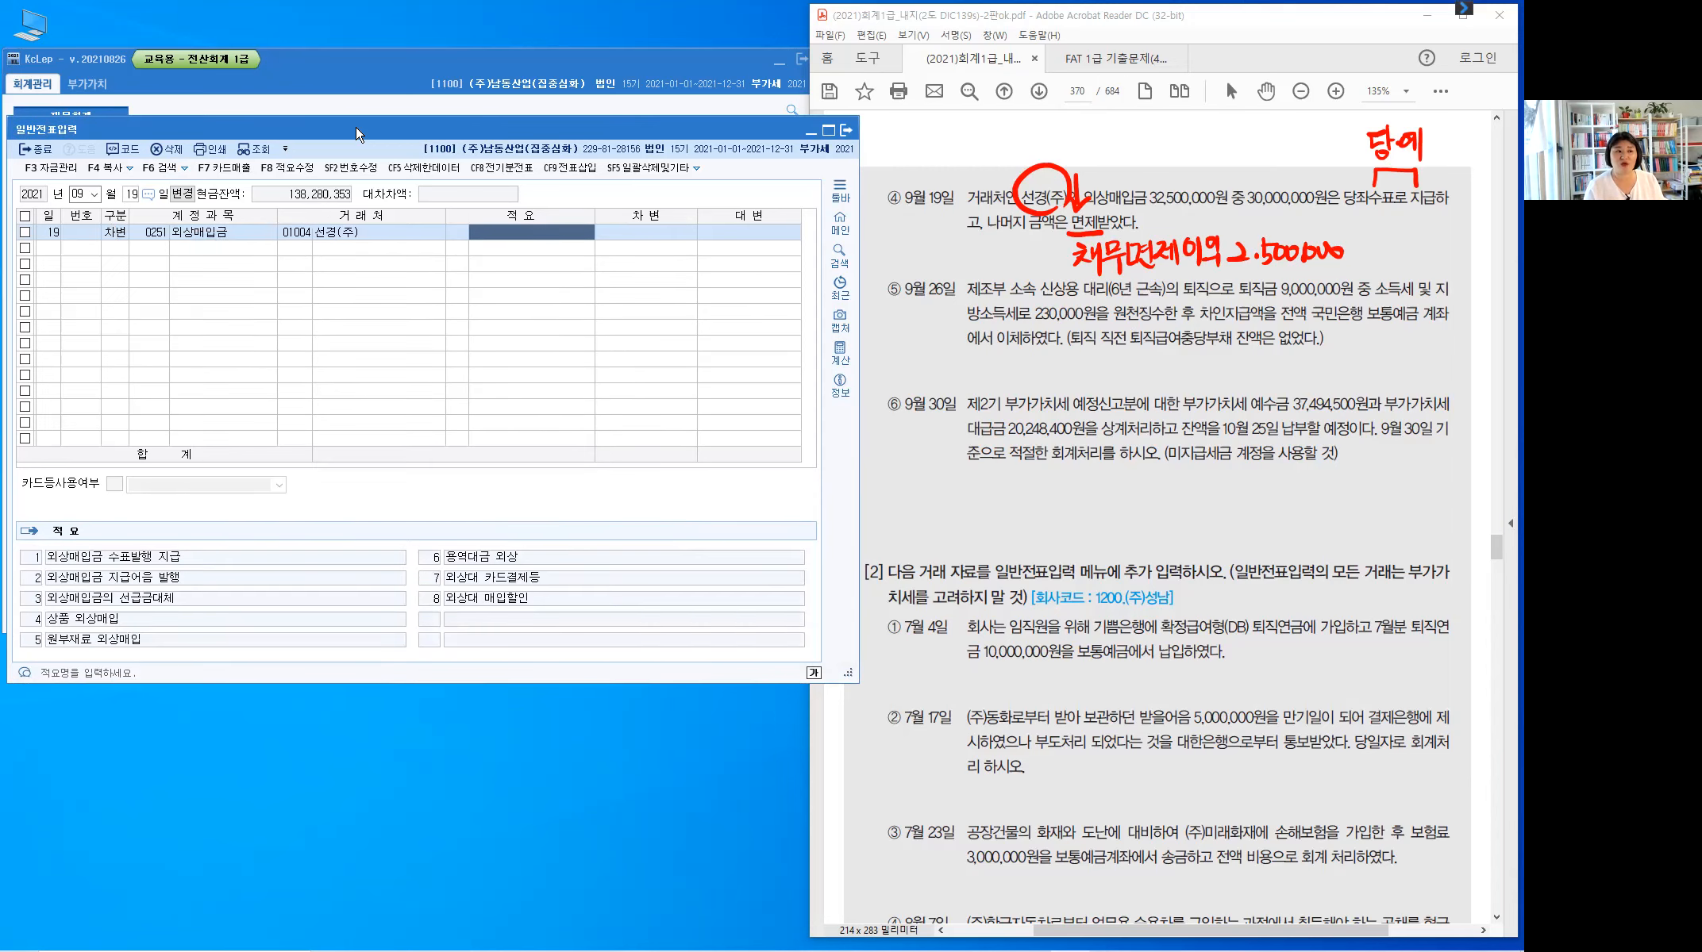
{"action": "key", "text": "Return"}
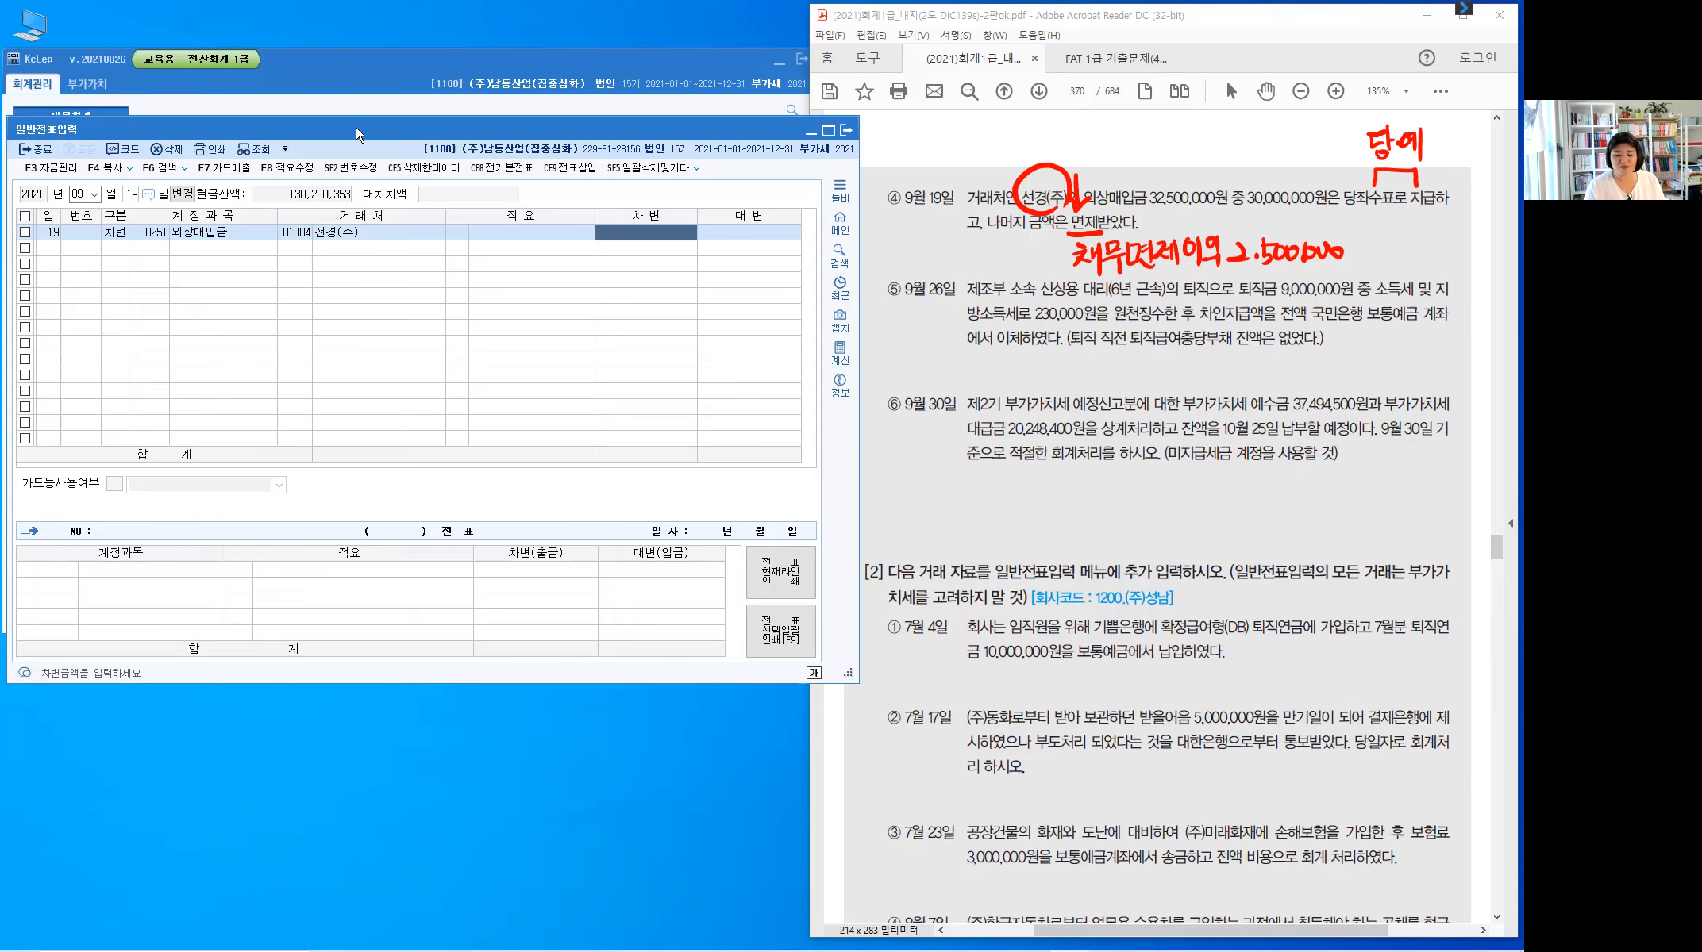
{"action": "type", "text": "32,500,000"}
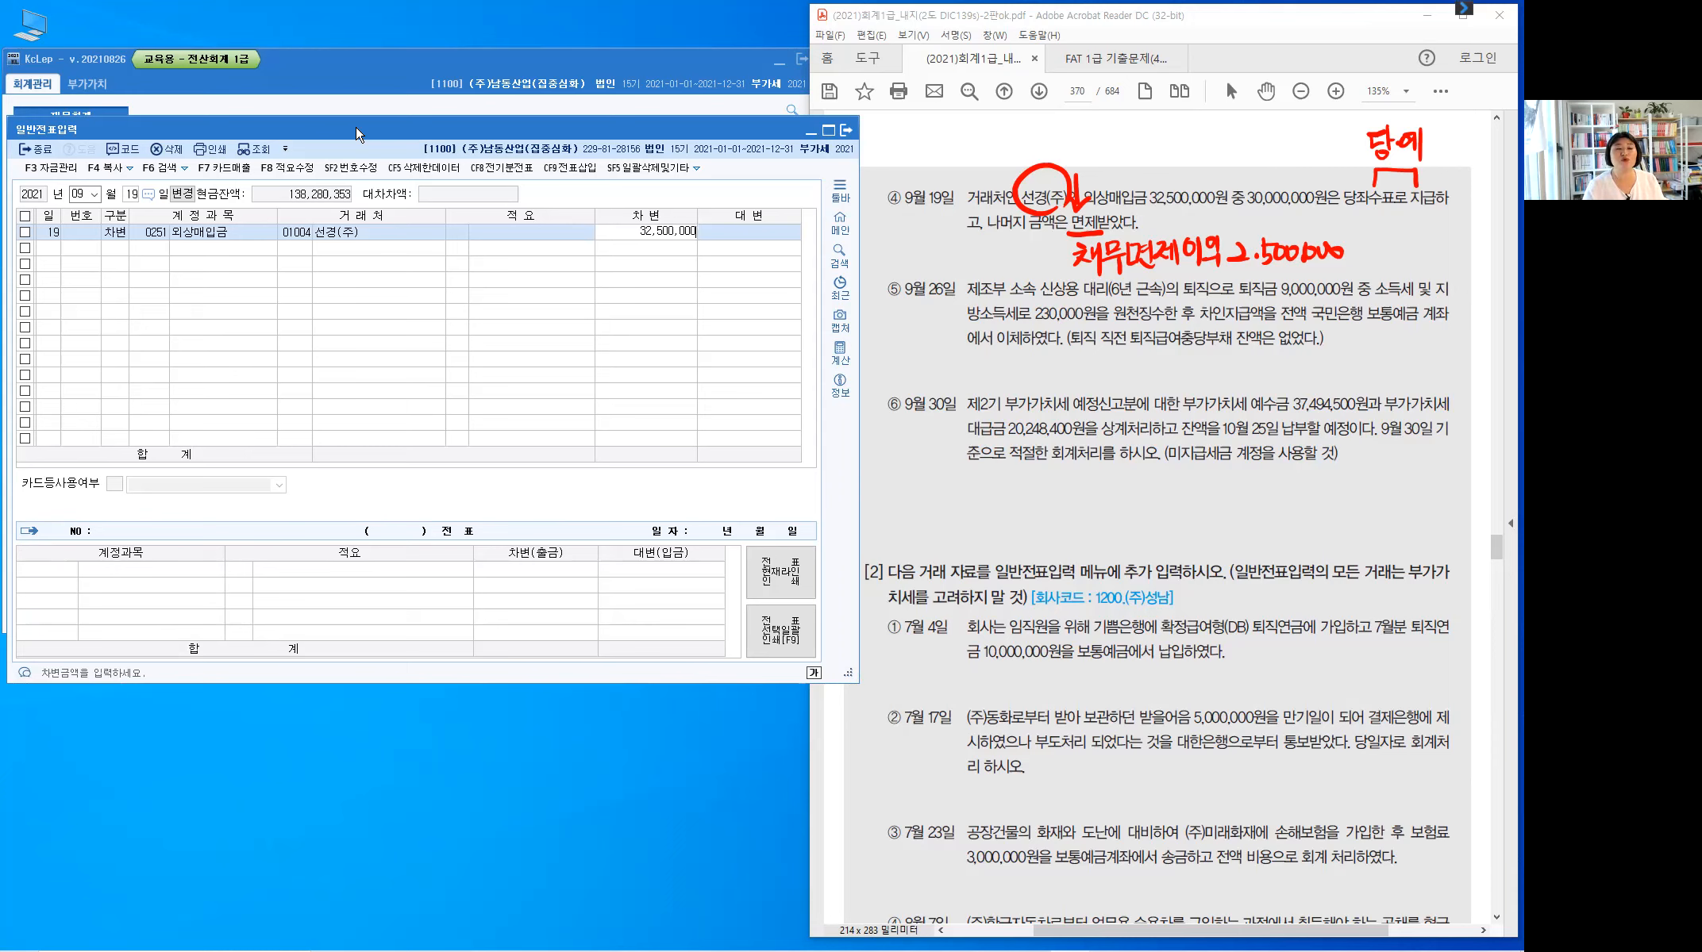
{"action": "key", "text": "Return"}
- Add a credit line for account 0102 당좌예금 with an amount of 30,000,000
{"action": "type", "text": "4"}
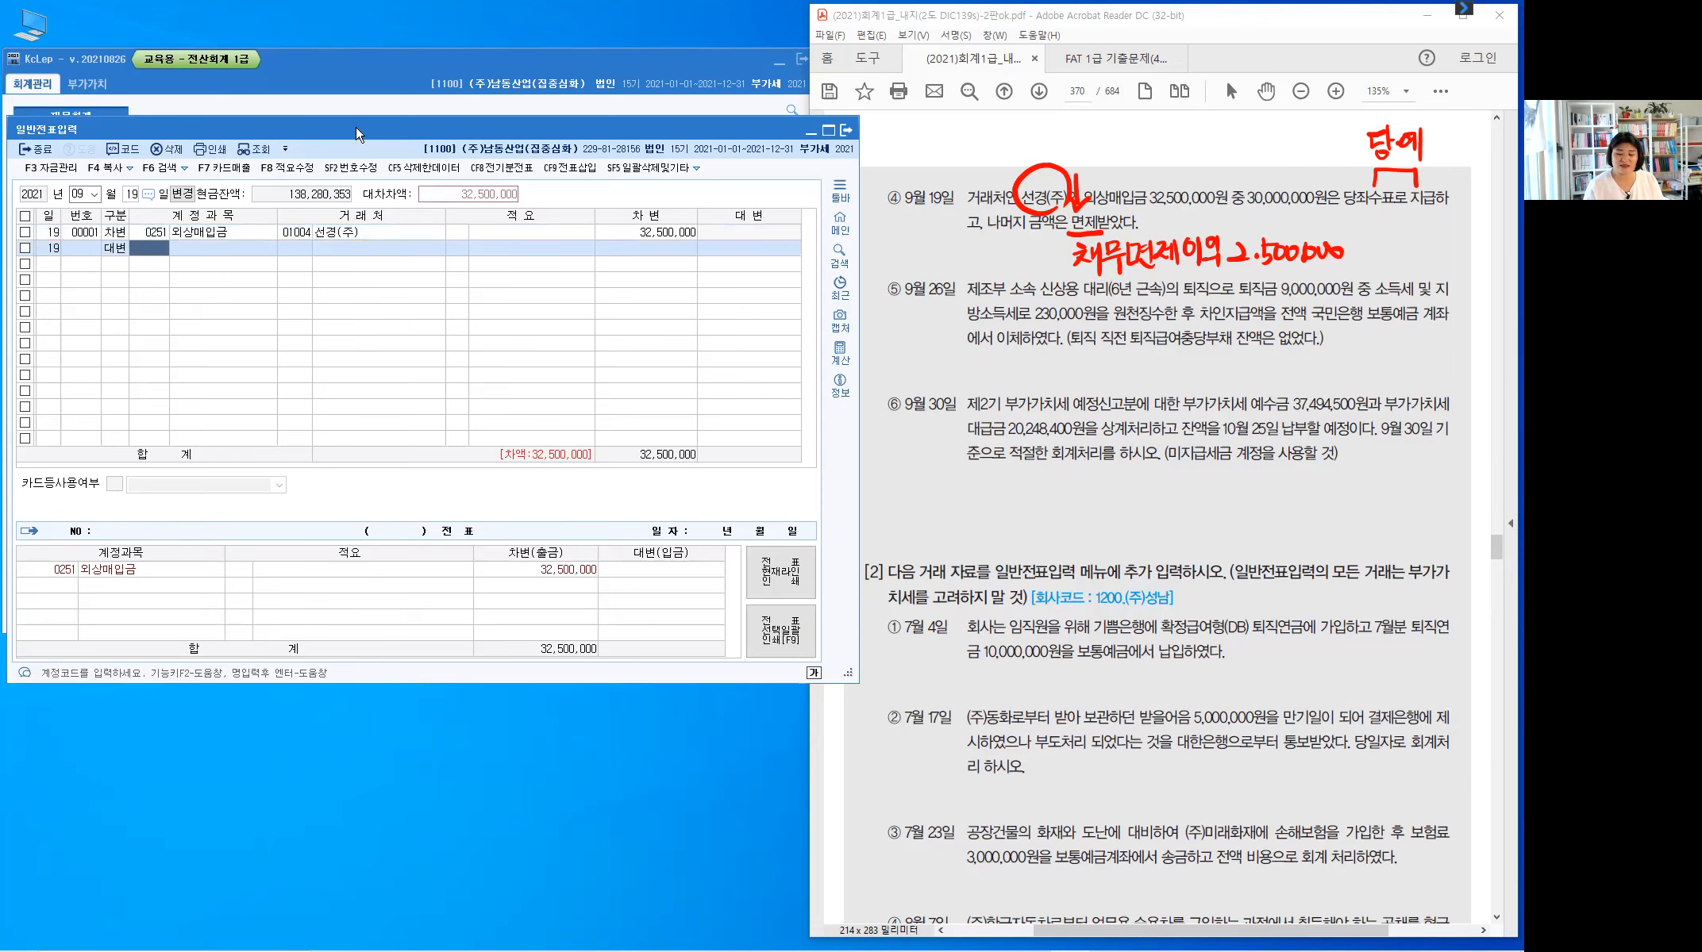
{"action": "type", "text": "102"}
{"action": "key", "text": "Return"}
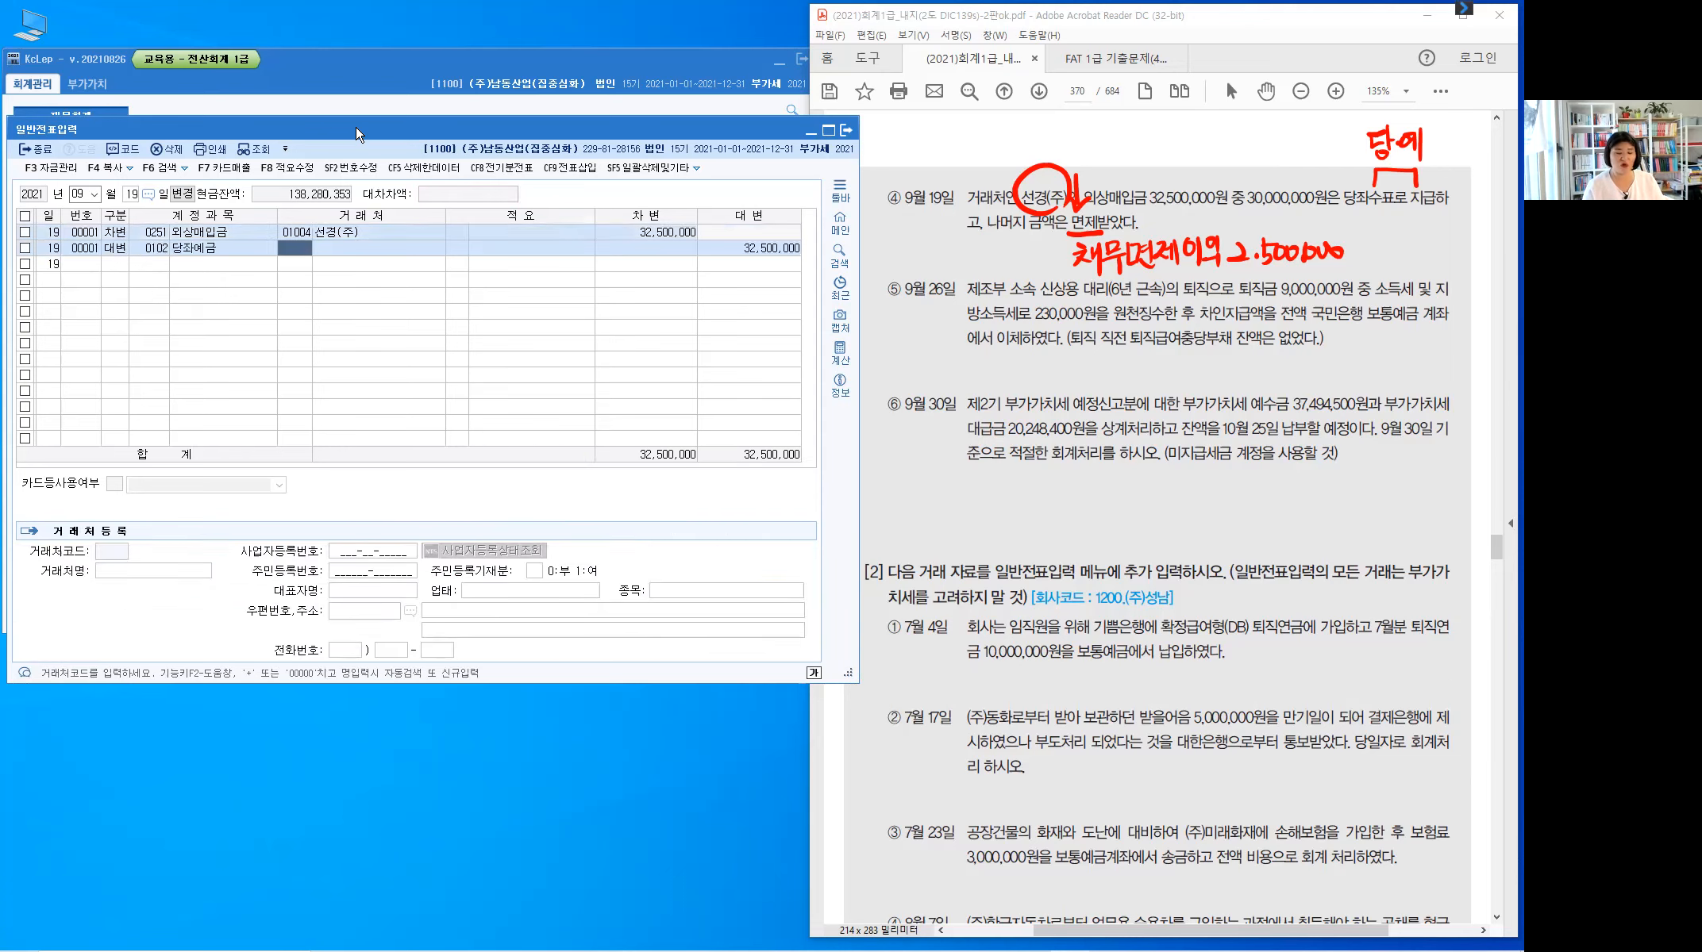
{"action": "key", "text": "Return"}
{"action": "key", "text": "Return"}
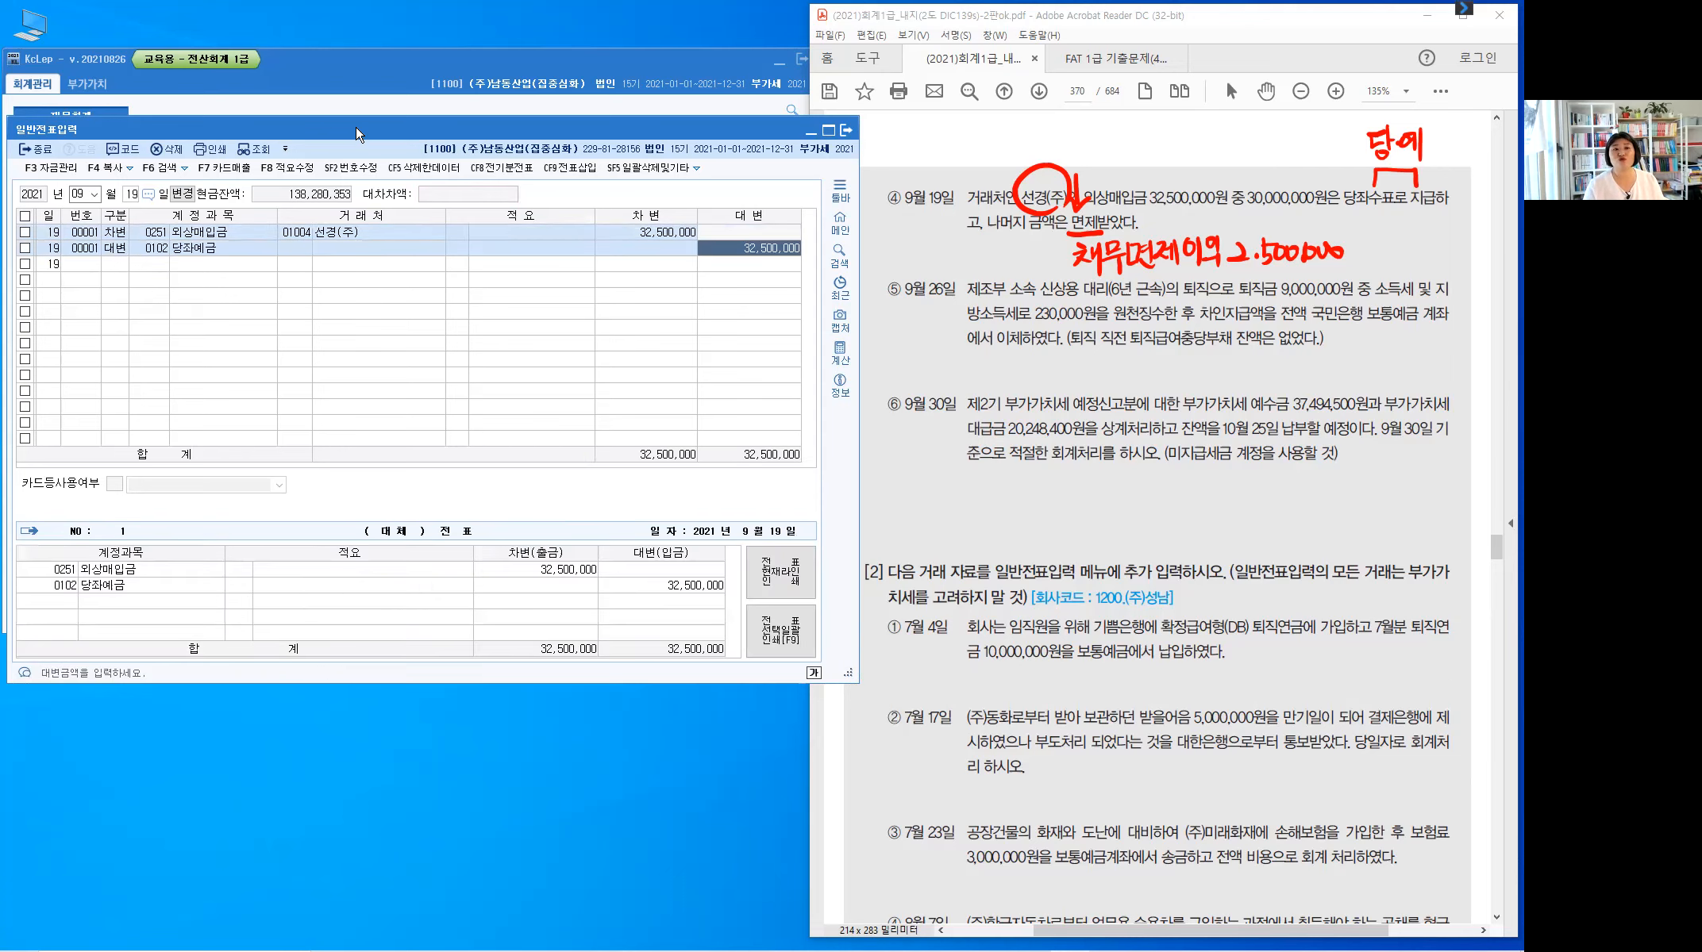
{"action": "type", "text": "30000000"}
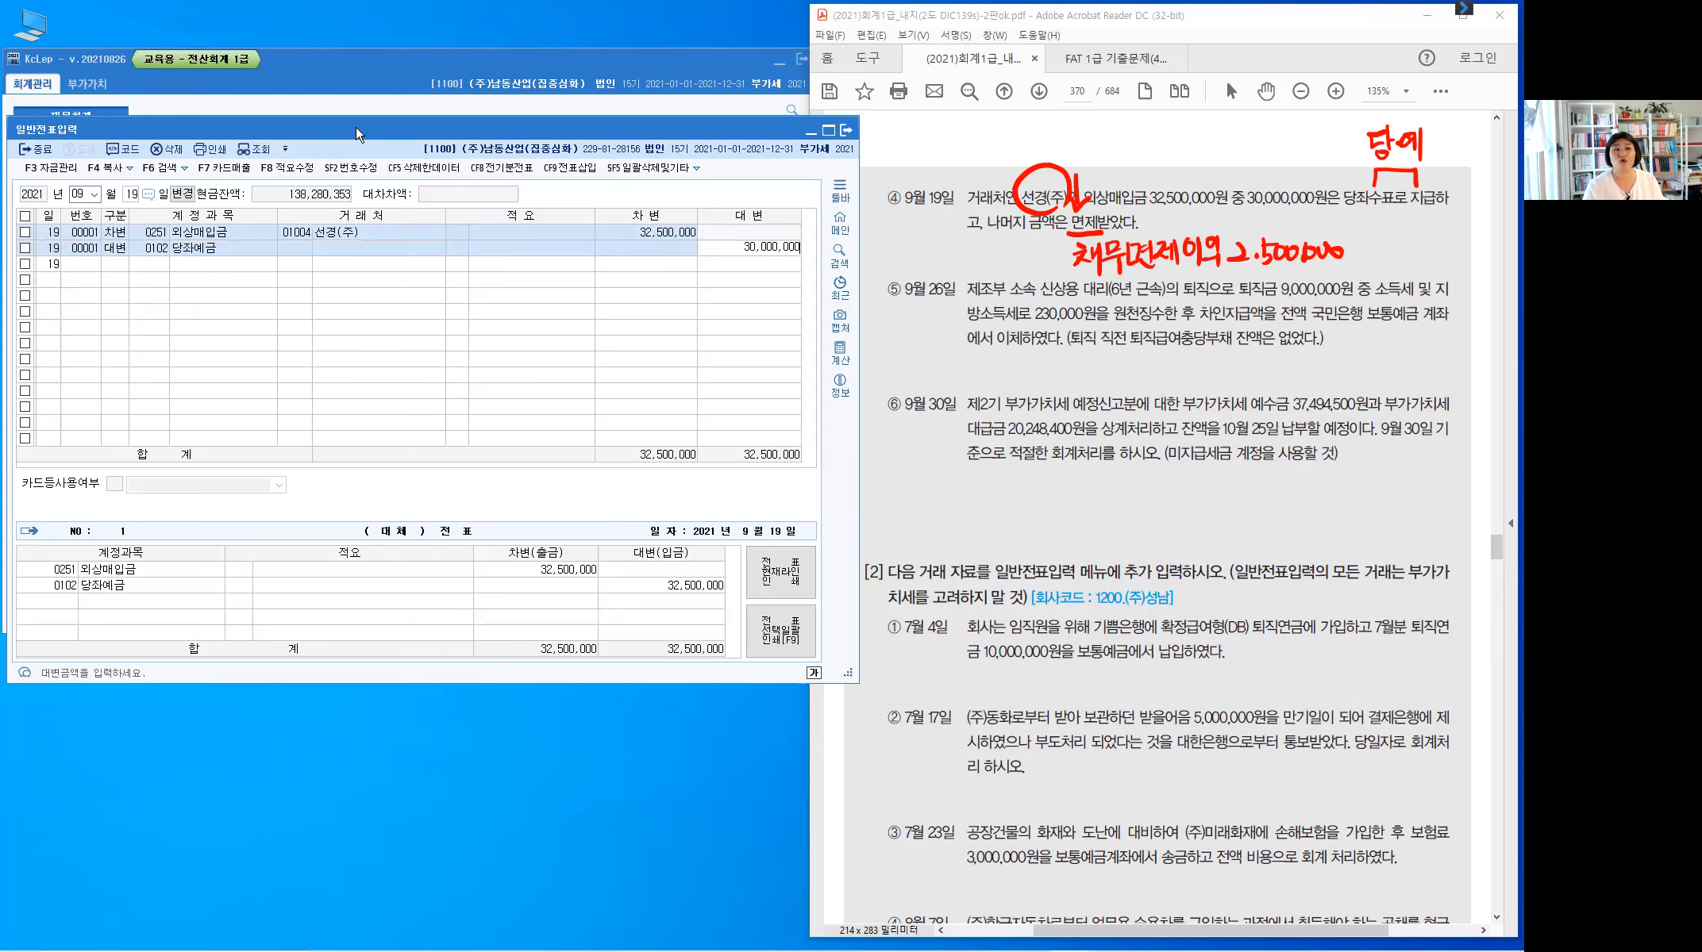
{"action": "key", "text": "Return"}
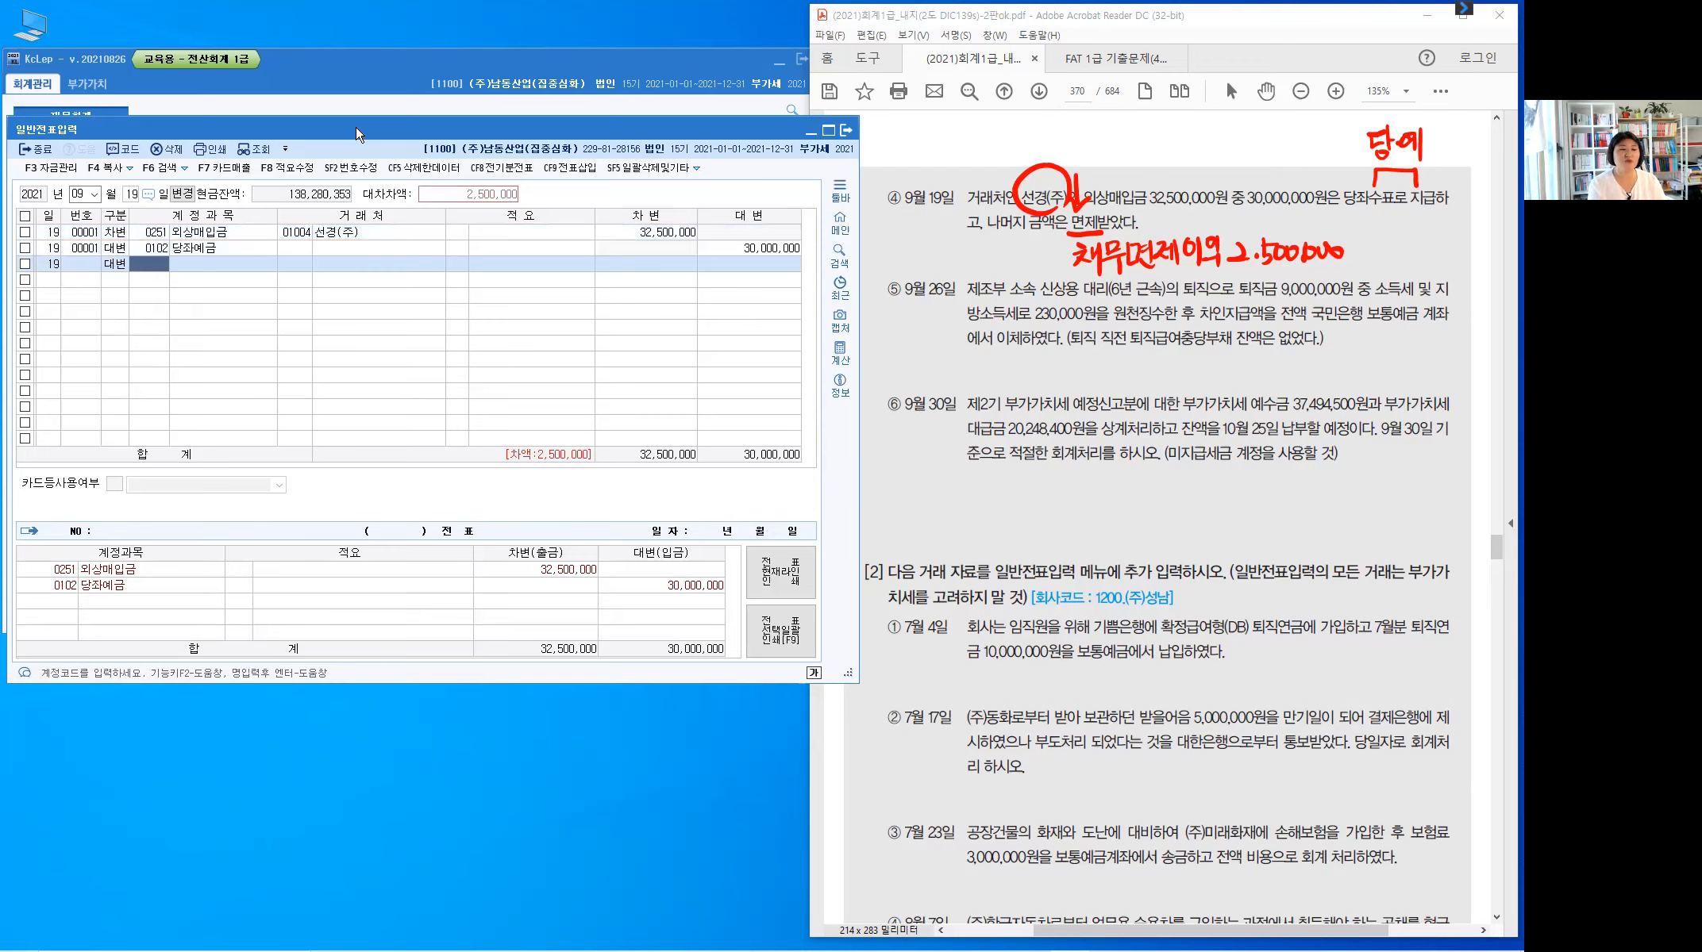
- Complete the entry with a credit line for account 0918 채무면제이익 of 2,500,000
{"action": "type", "text": "채무면"}
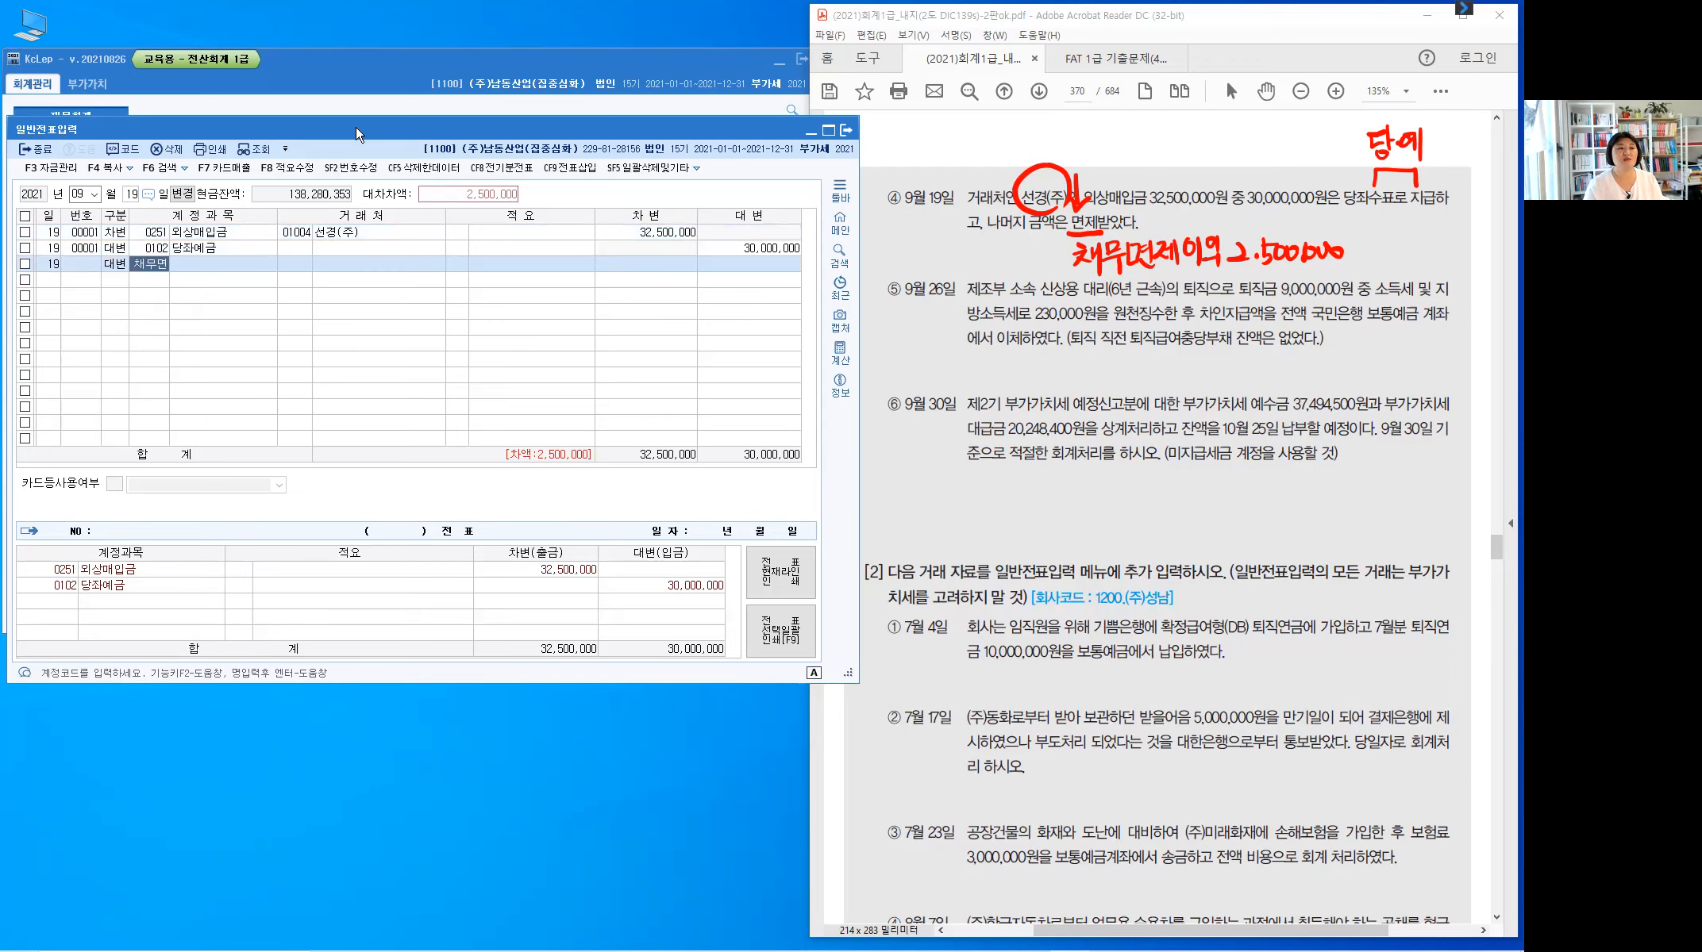
{"action": "key", "text": "Return"}
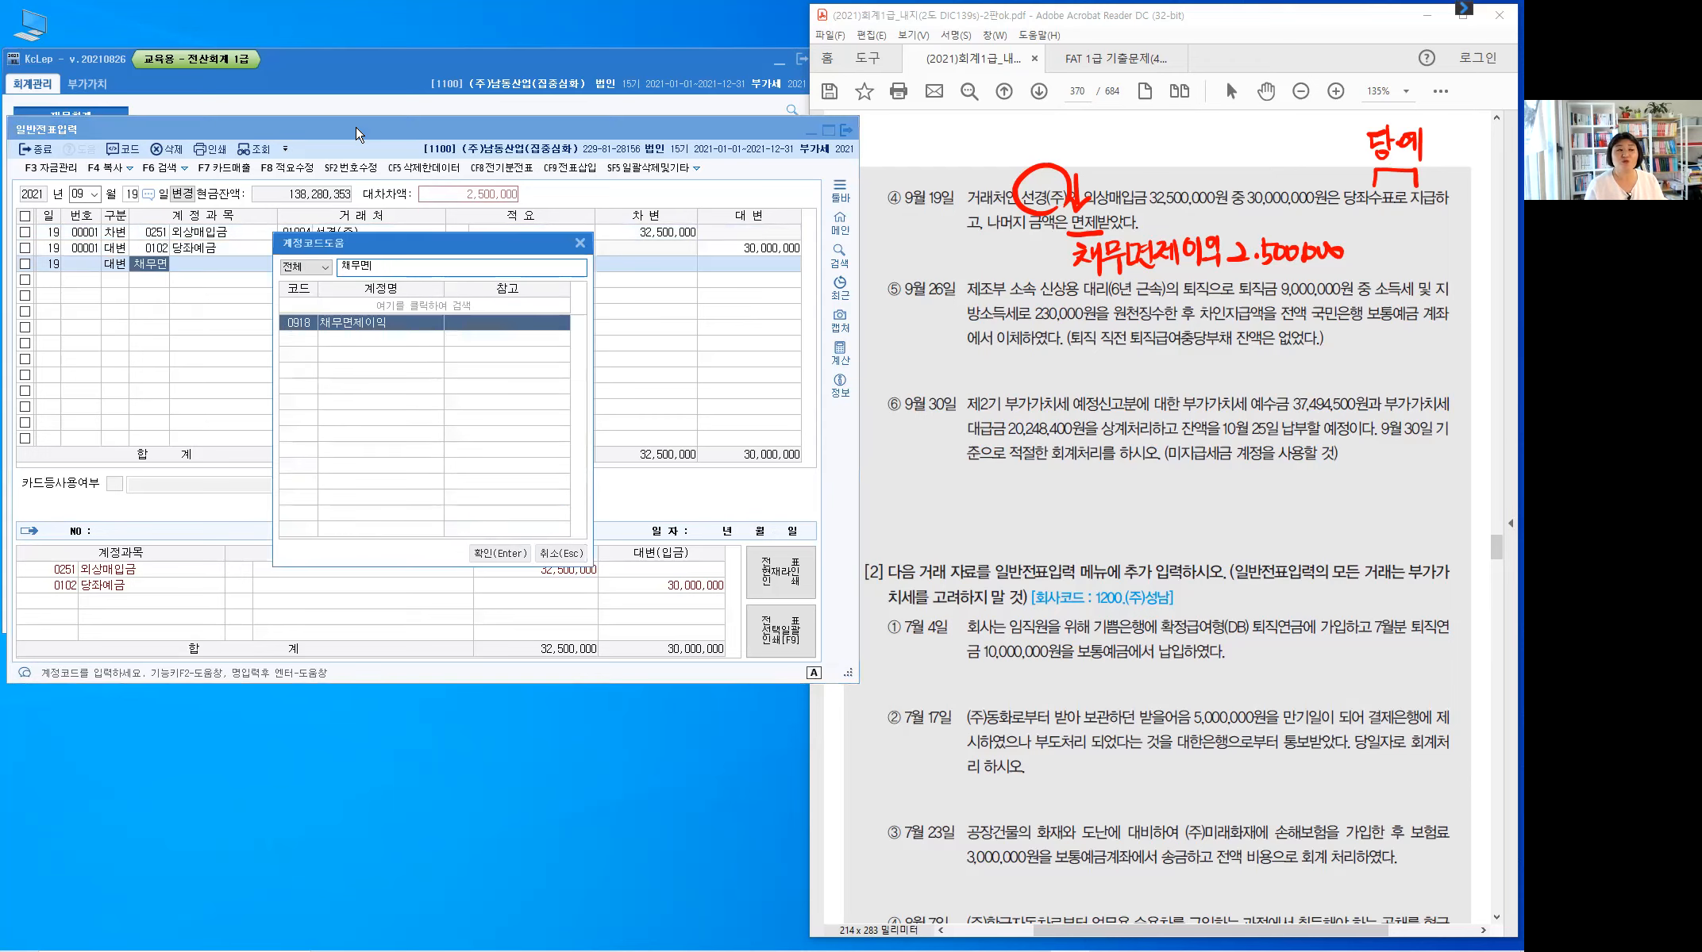
{"action": "key", "text": "Return"}
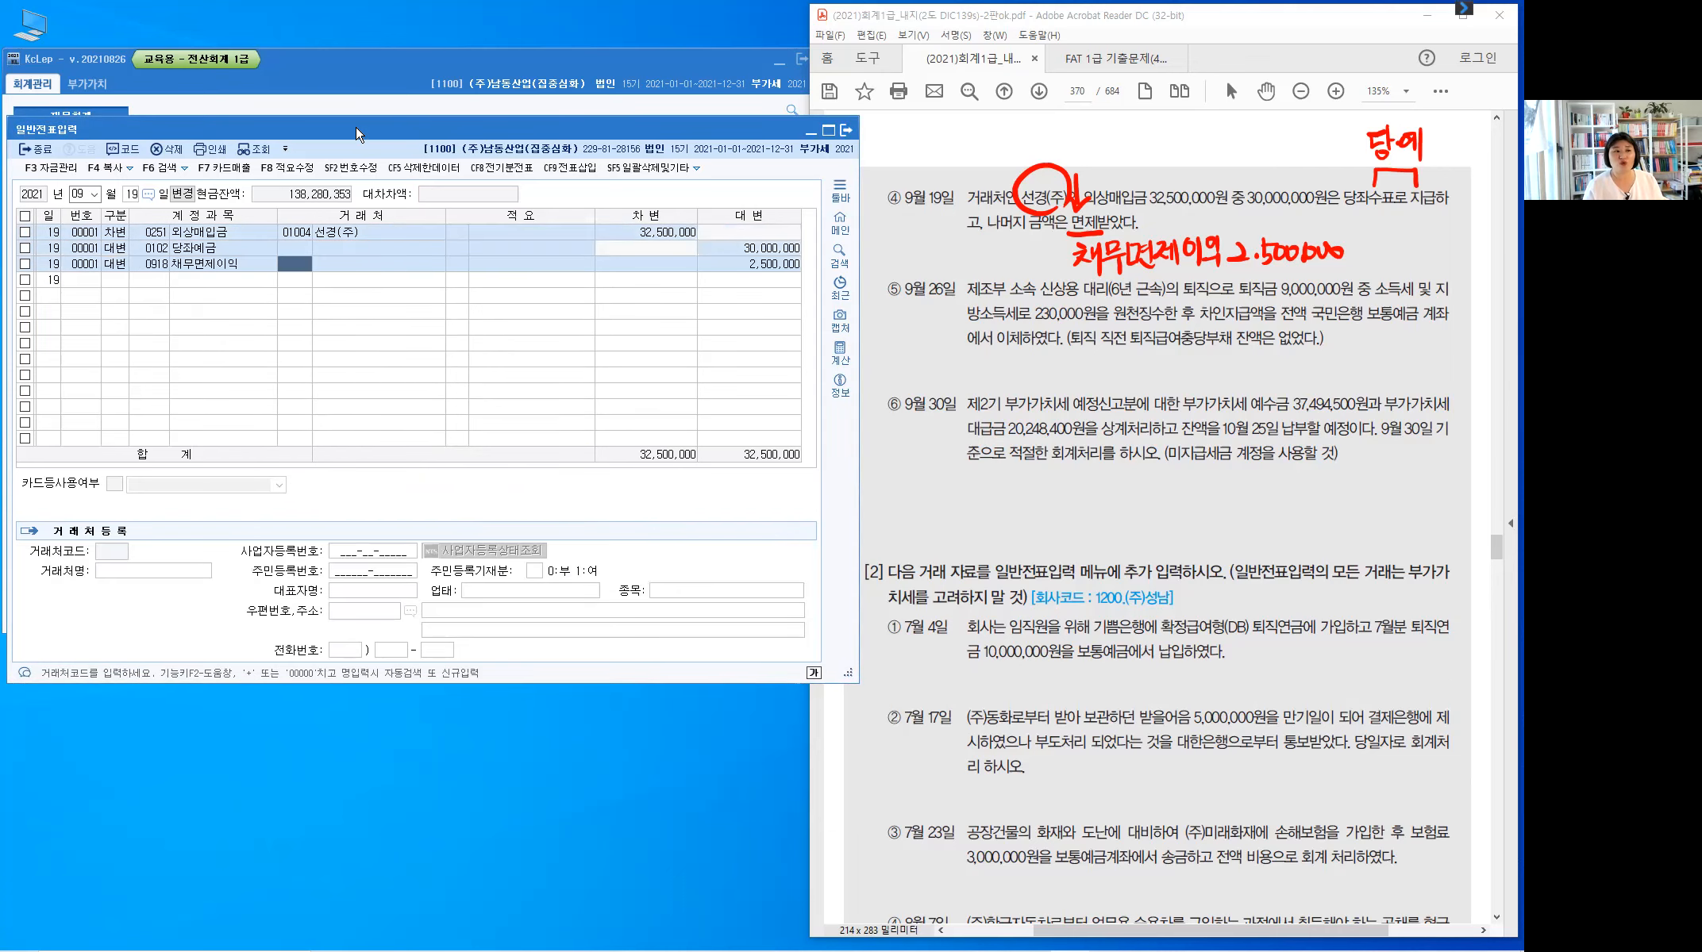
{"action": "key", "text": "Return"}
{"action": "key", "text": "Return"}
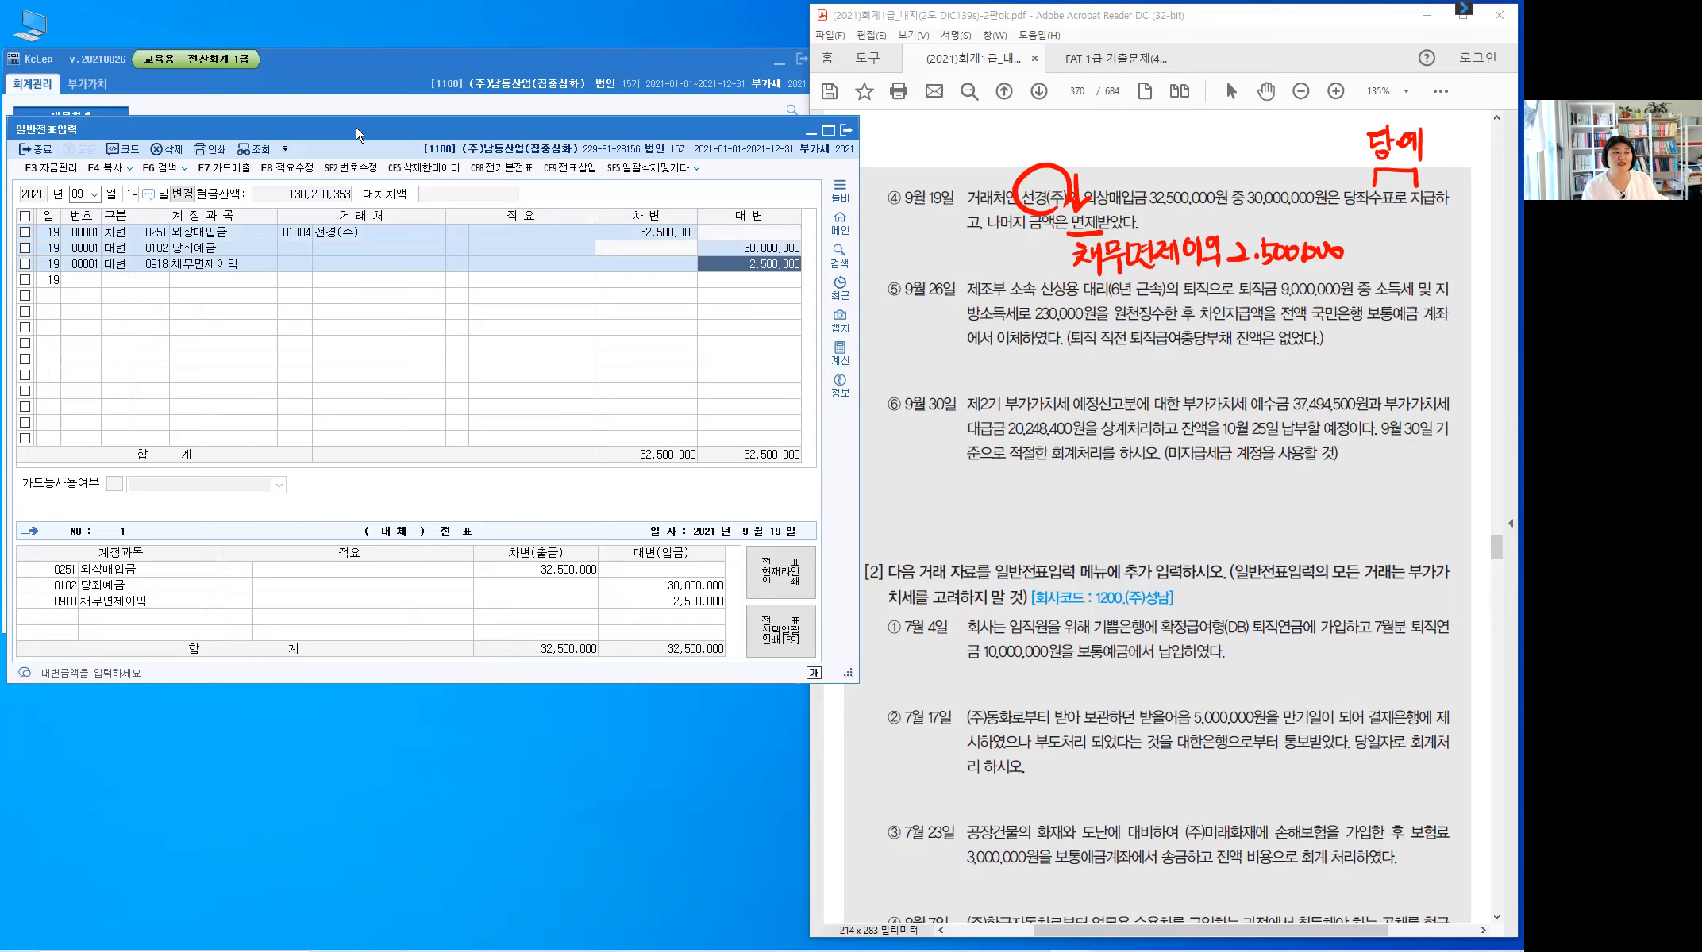
{"action": "key", "text": "Return"}
- Set the entry date in 일반전표입력 to September 26 and clear the red pen annotations from the textbook PDF
{"action": "key", "text": "Escape"}
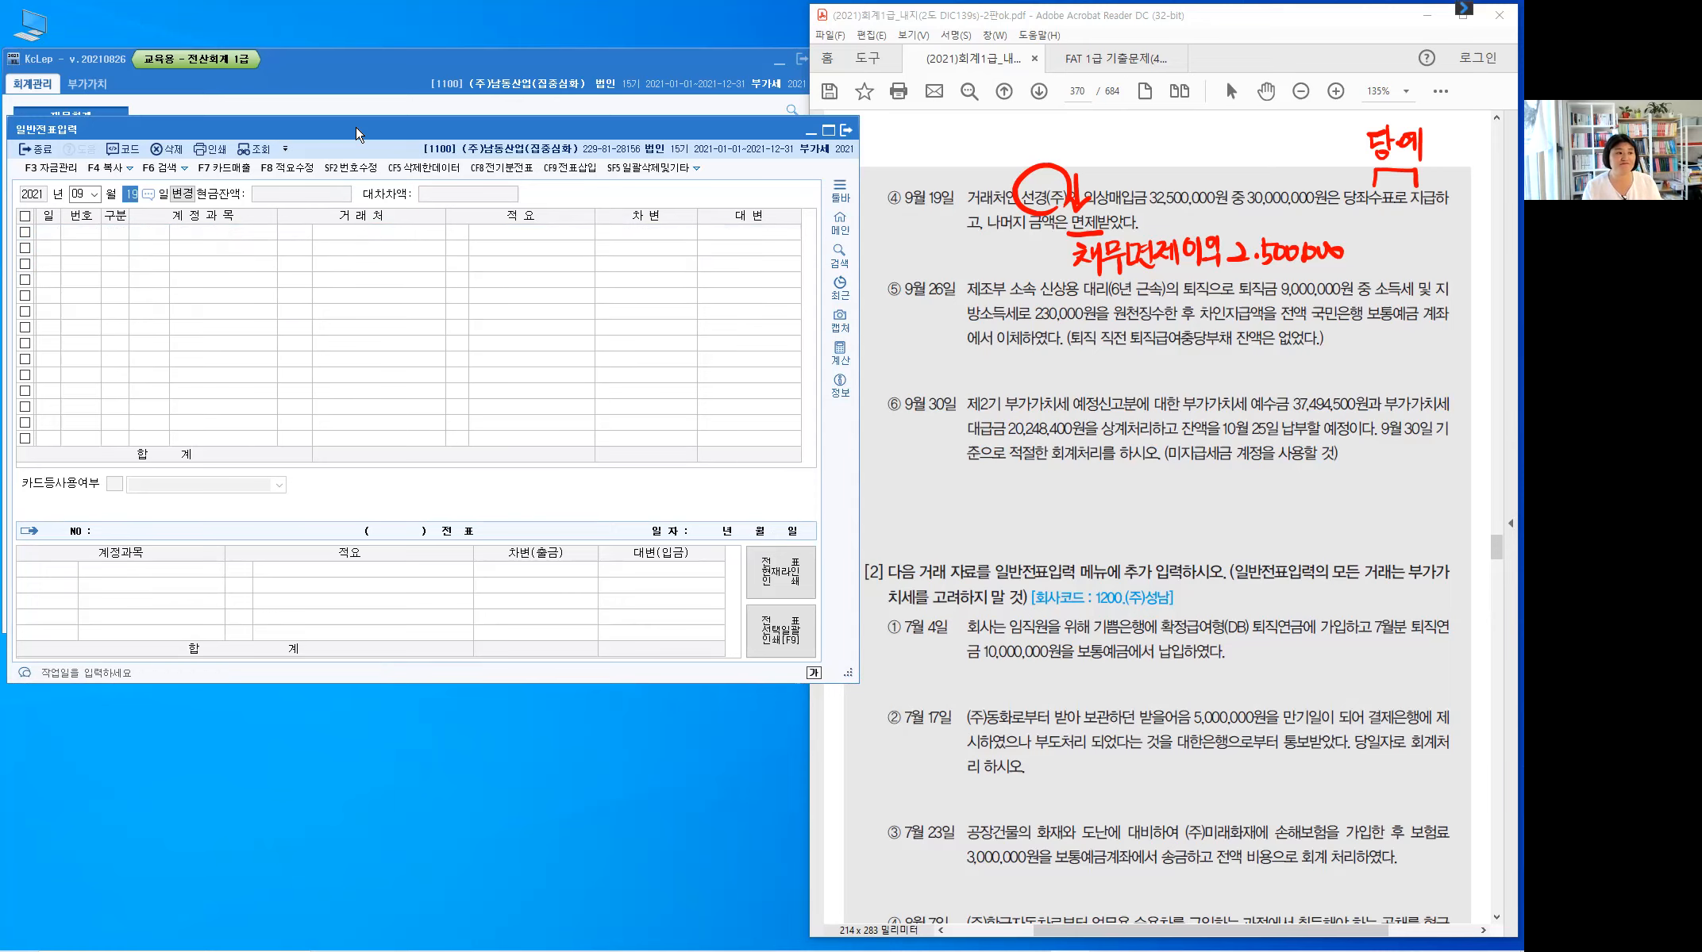
{"action": "type", "text": "26"}
{"action": "key", "text": "Return"}
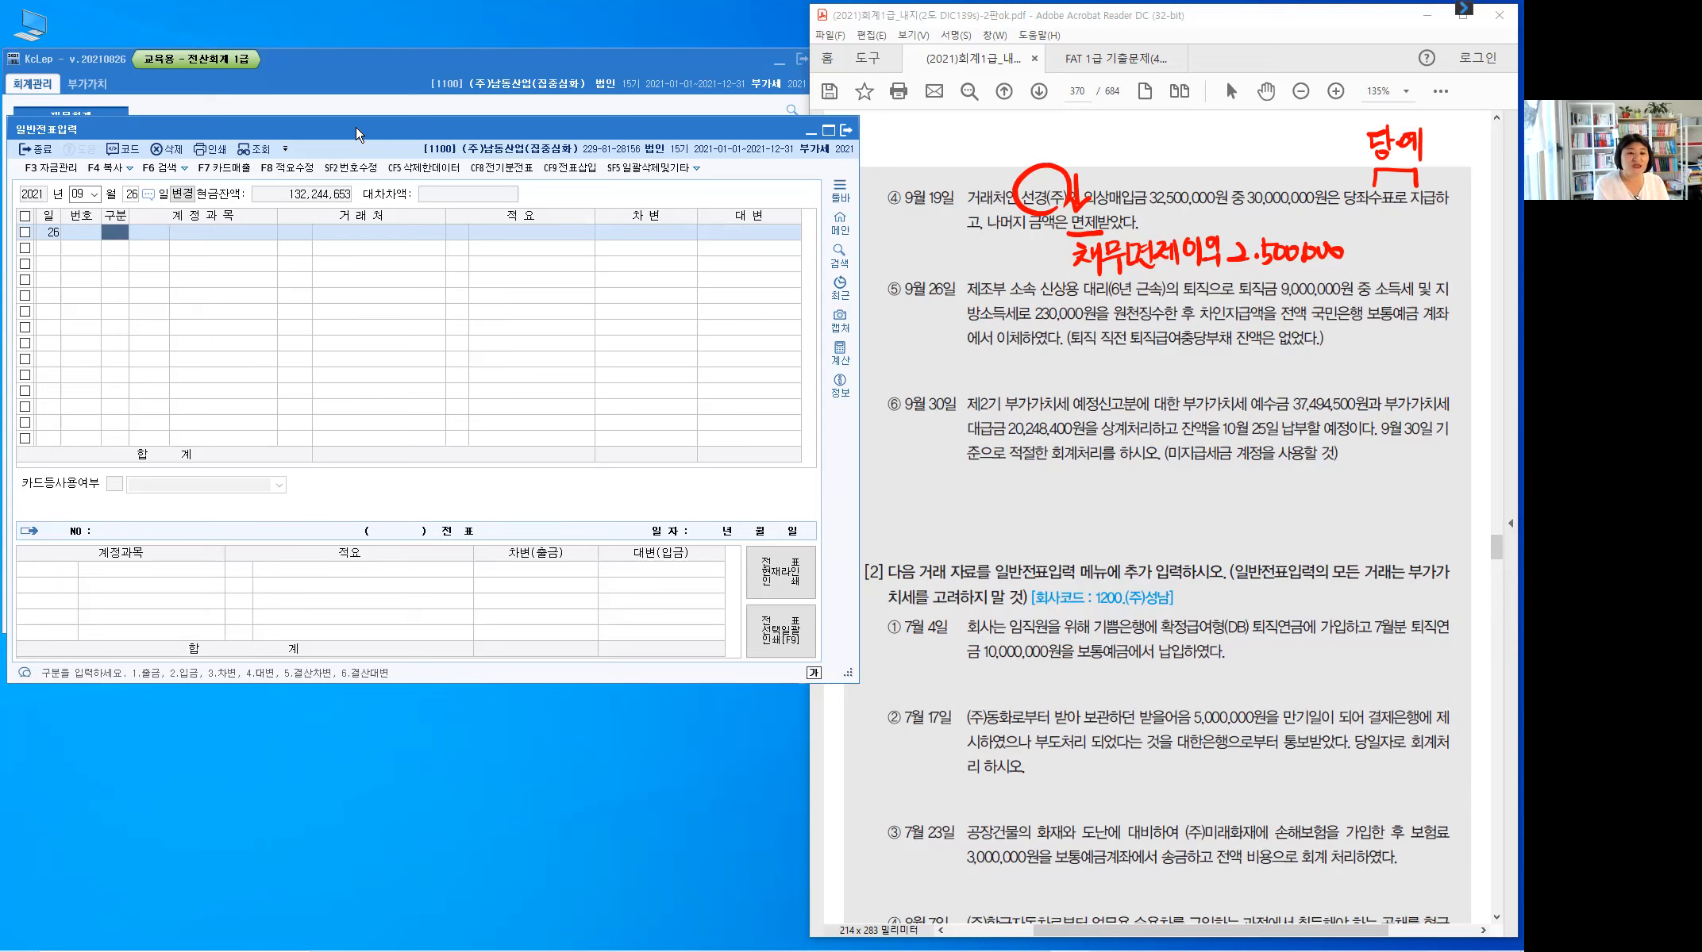
{"action": "key", "text": "Escape"}
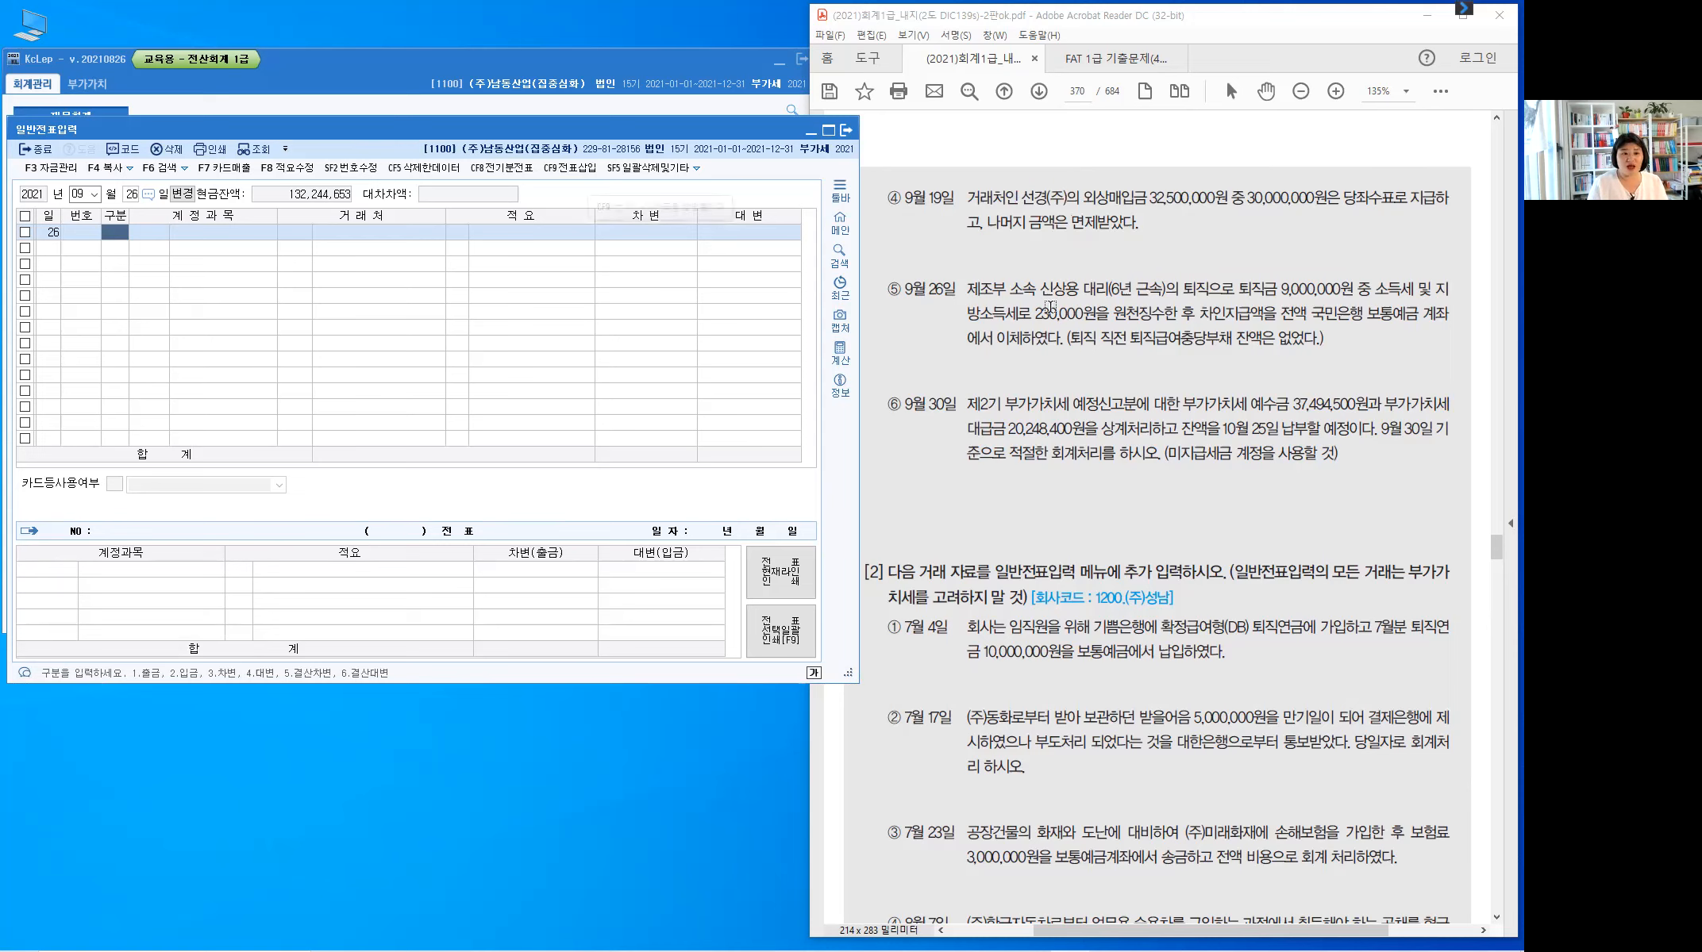
- In transaction ⑤ of September 26, mark 퇴직금 9,000,000원 with red angle brackets on both sides
{"action": "key", "text": "ctrl+2"}
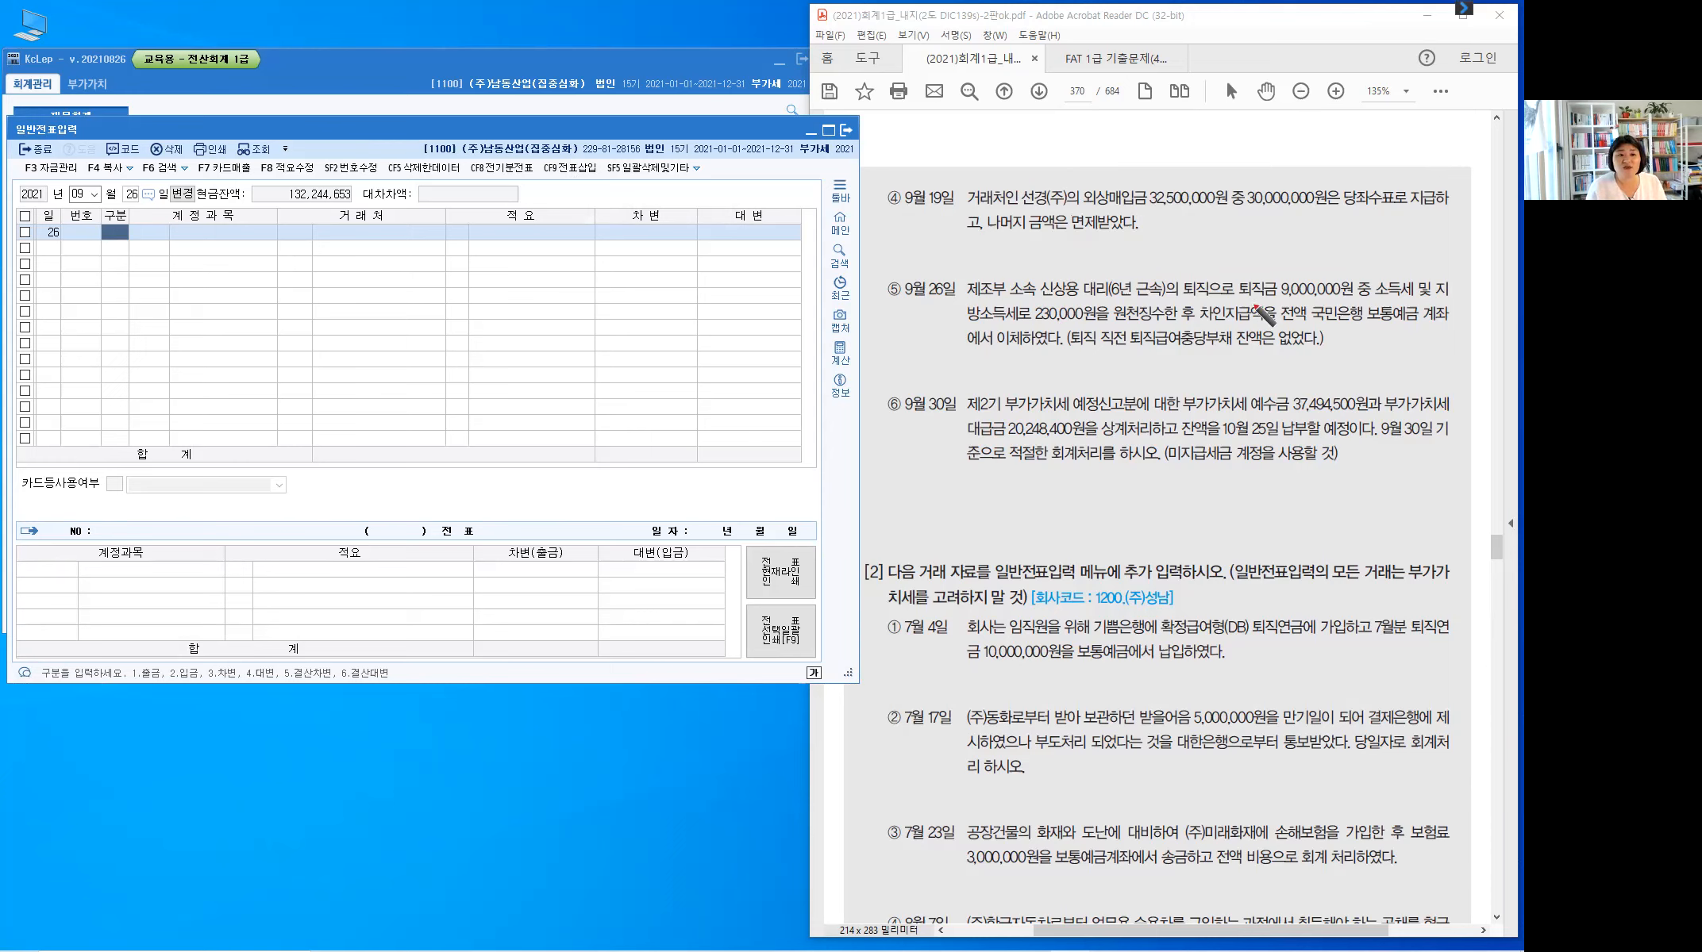
{"action": "left_click_drag", "start_coordinate": [1244, 276], "coordinate": [1243, 300]}
{"action": "left_click_drag", "start_coordinate": [1347, 275], "coordinate": [1349, 299]}
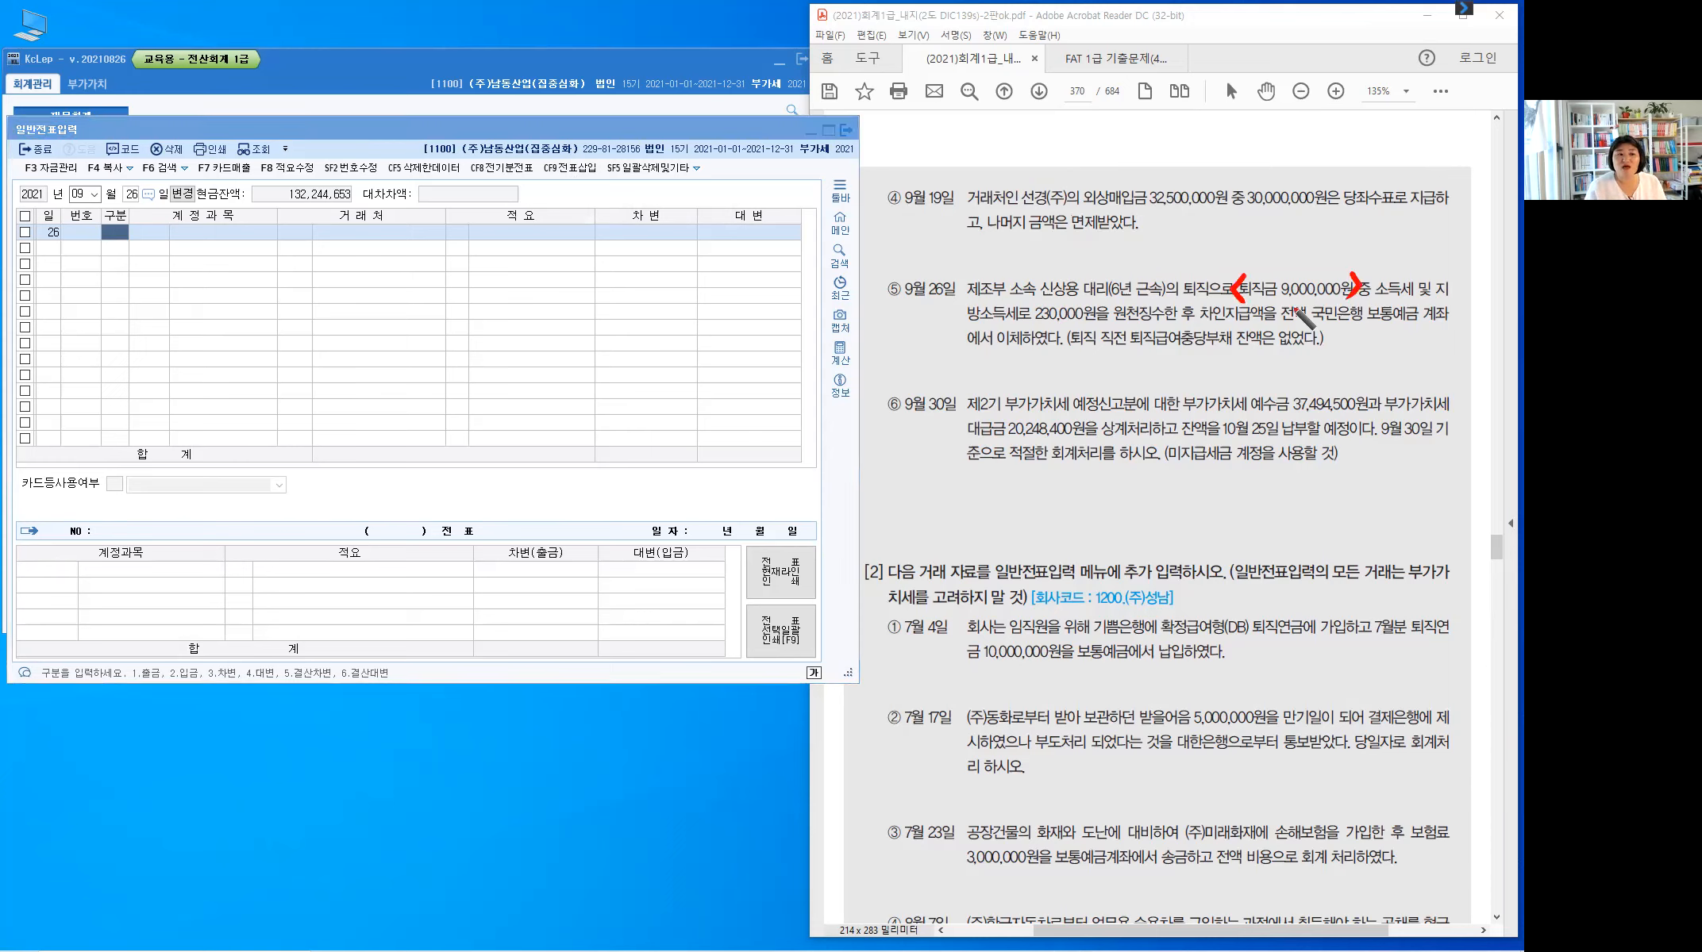
- Draw a red curve up from the withheld 지방소득세 text in transaction ⑤ and handwrite 예수금 at its end
{"action": "left_click_drag", "start_coordinate": [1076, 244], "coordinate": [1016, 305]}
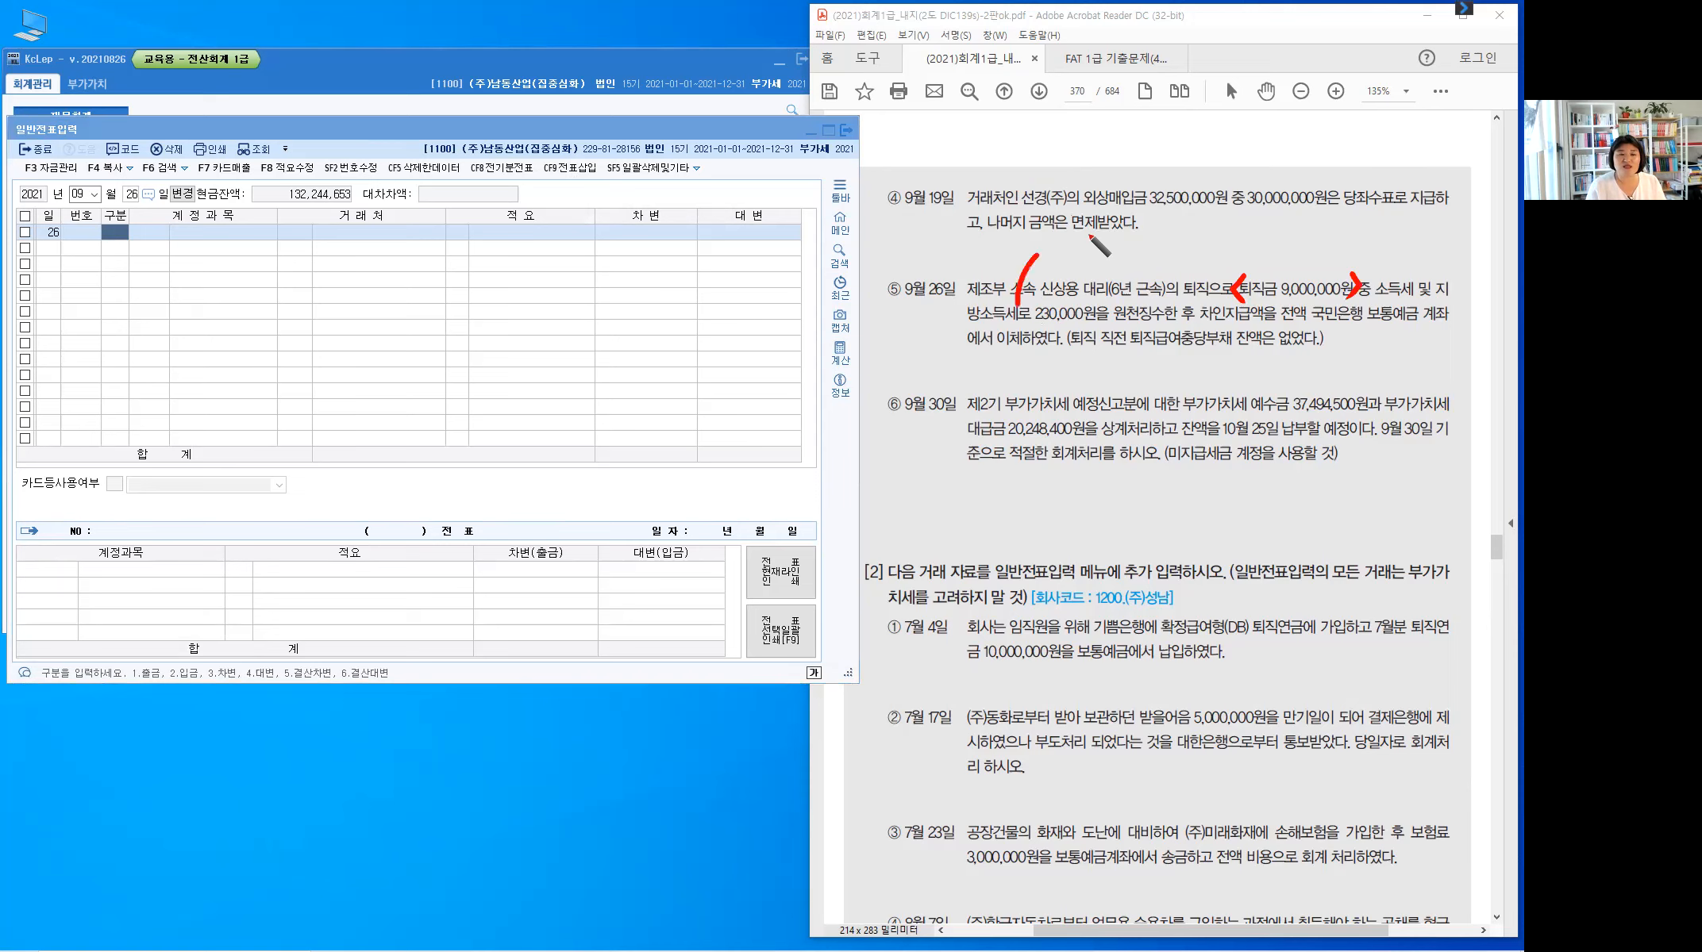
{"action": "left_click_drag", "start_coordinate": [1092, 242], "coordinate": [1106, 242]}
{"action": "left_click_drag", "start_coordinate": [1098, 249], "coordinate": [1105, 247]}
{"action": "left_click_drag", "start_coordinate": [1104, 235], "coordinate": [1106, 256]}
{"action": "left_click_drag", "start_coordinate": [1112, 231], "coordinate": [1110, 267]}
{"action": "left_click_drag", "start_coordinate": [1125, 234], "coordinate": [1117, 245]}
{"action": "left_click_drag", "start_coordinate": [1124, 237], "coordinate": [1133, 250]}
{"action": "mouse_move", "coordinate": [1121, 252]}
{"action": "left_mouse_down"}
{"action": "mouse_move", "coordinate": [1122, 270]}
{"action": "mouse_move", "coordinate": [1147, 241]}
{"action": "left_mouse_up"}
{"action": "left_click_drag", "start_coordinate": [1128, 249], "coordinate": [1151, 247]}
{"action": "left_click_drag", "start_coordinate": [1133, 252], "coordinate": [1148, 264]}
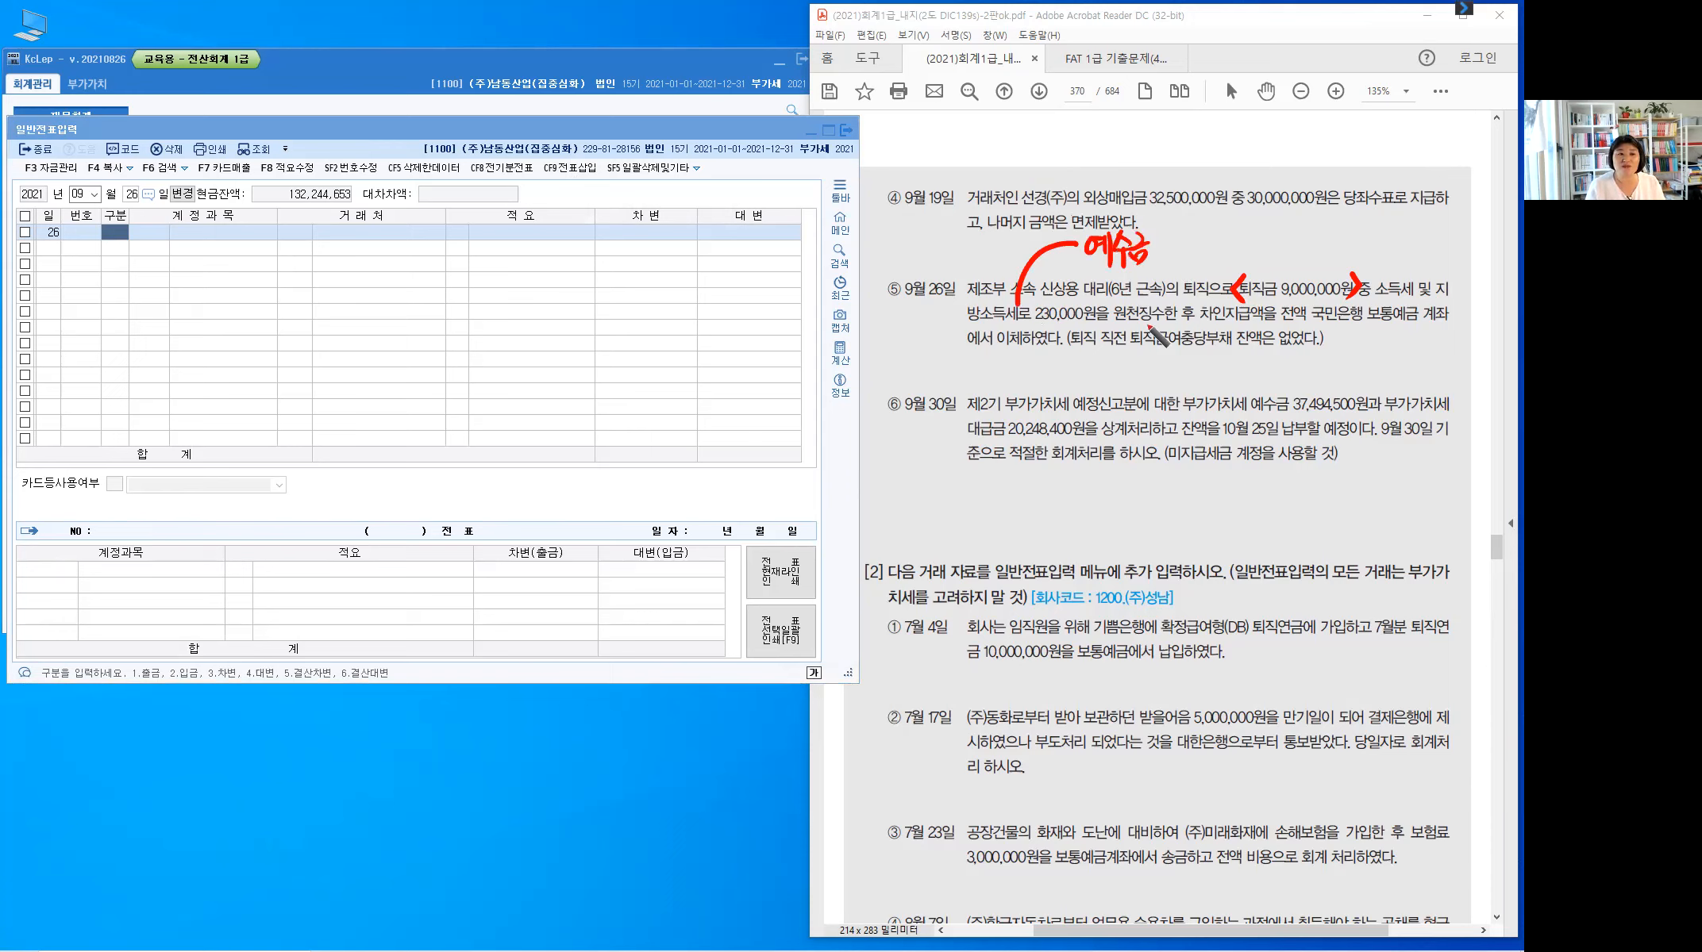
- In transaction ⑤, underline 국민은행 보통예금 with a down arrow beside it and draw a wavy line under 퇴직급여충당부채 잔액은 없었다
{"action": "mouse_move", "coordinate": [1243, 317]}
{"action": "left_mouse_down"}
{"action": "mouse_move", "coordinate": [1244, 332]}
{"action": "mouse_move", "coordinate": [1438, 321]}
{"action": "left_mouse_up"}
{"action": "left_click_drag", "start_coordinate": [1307, 301], "coordinate": [1369, 310]}
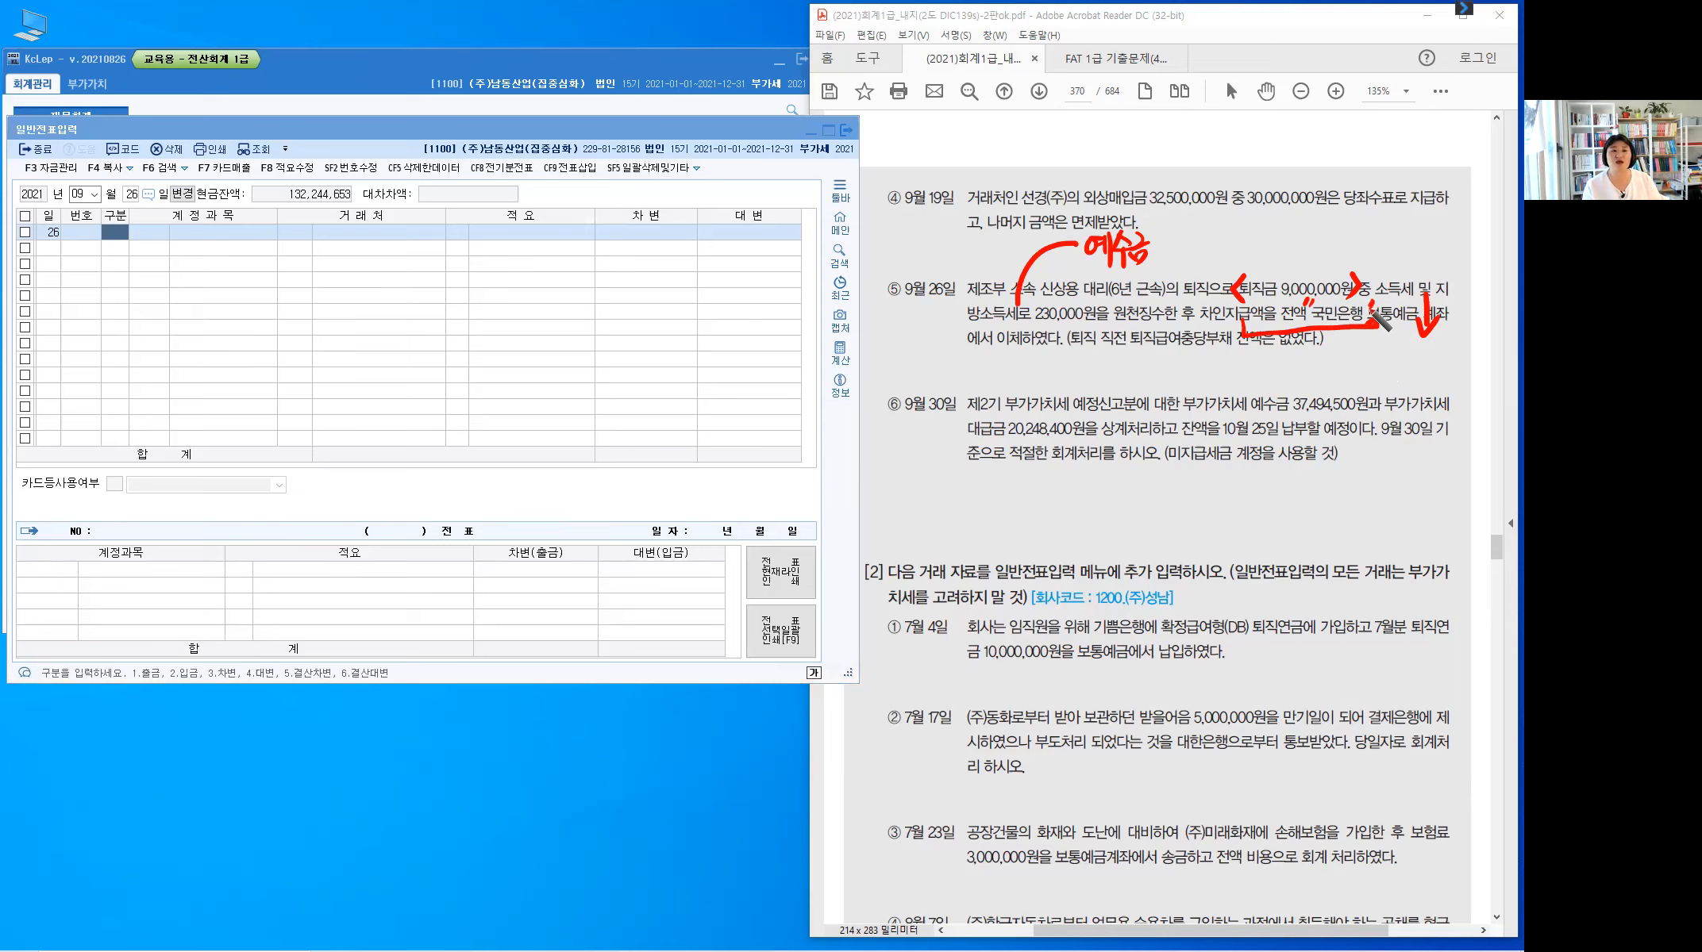
{"action": "left_click_drag", "start_coordinate": [1129, 348], "coordinate": [1320, 359]}
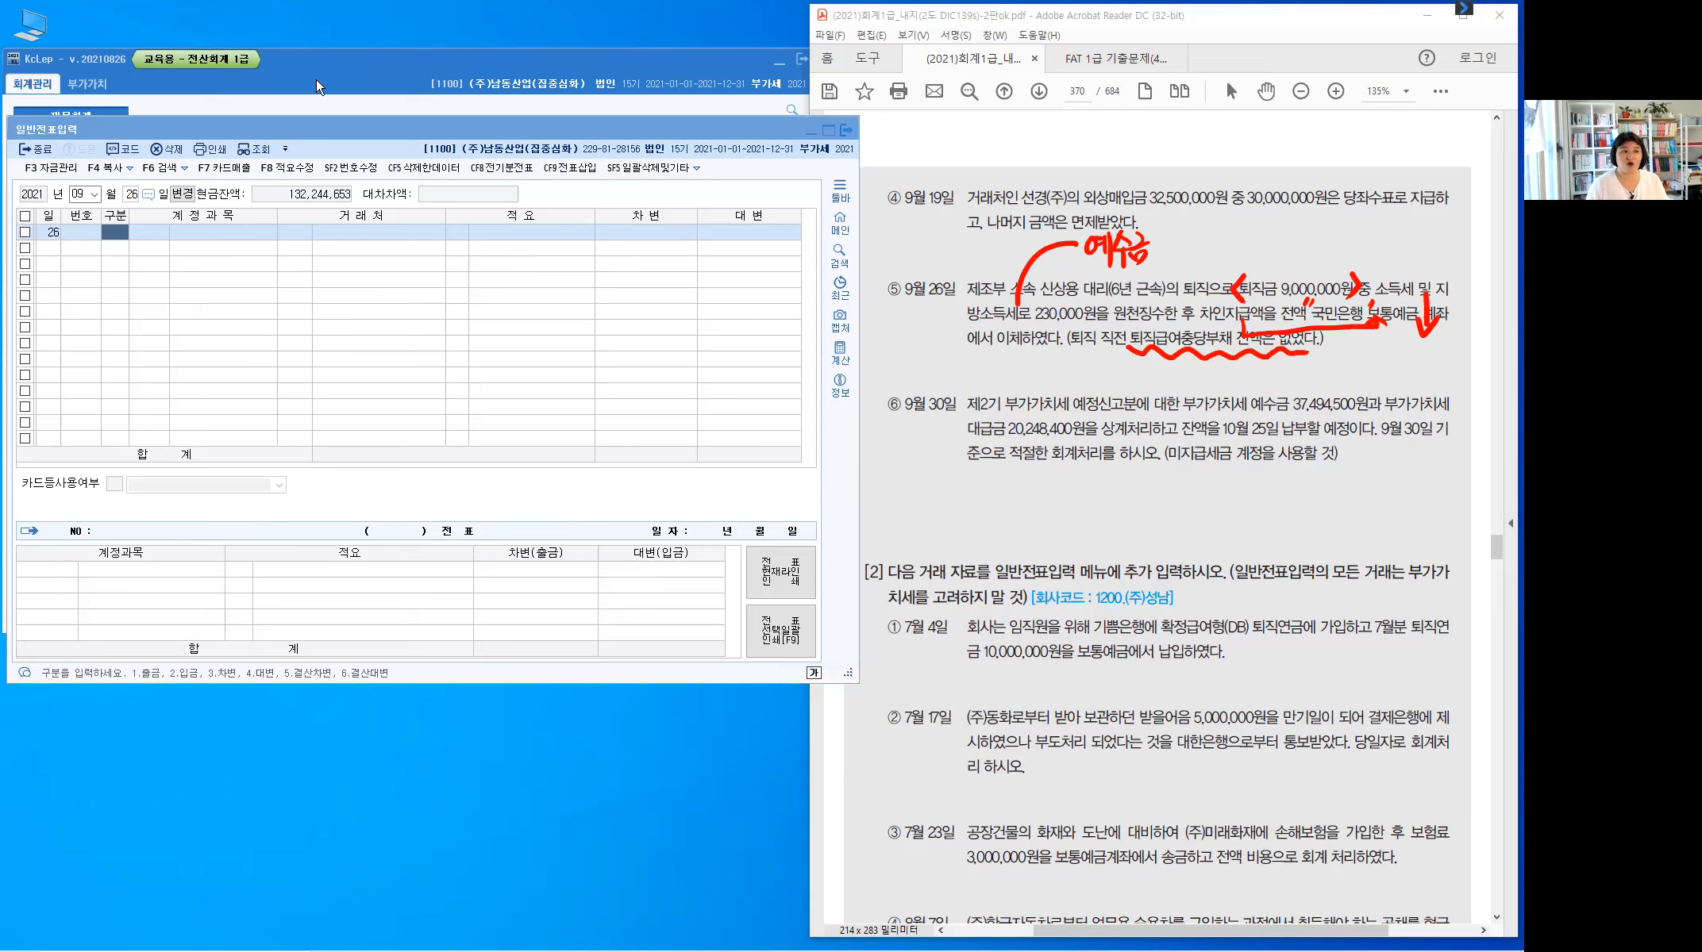
- Open 합계잔액시산표 from the main screen and display it as of September 26, 2021
{"action": "left_click", "coordinate": [306, 107]}
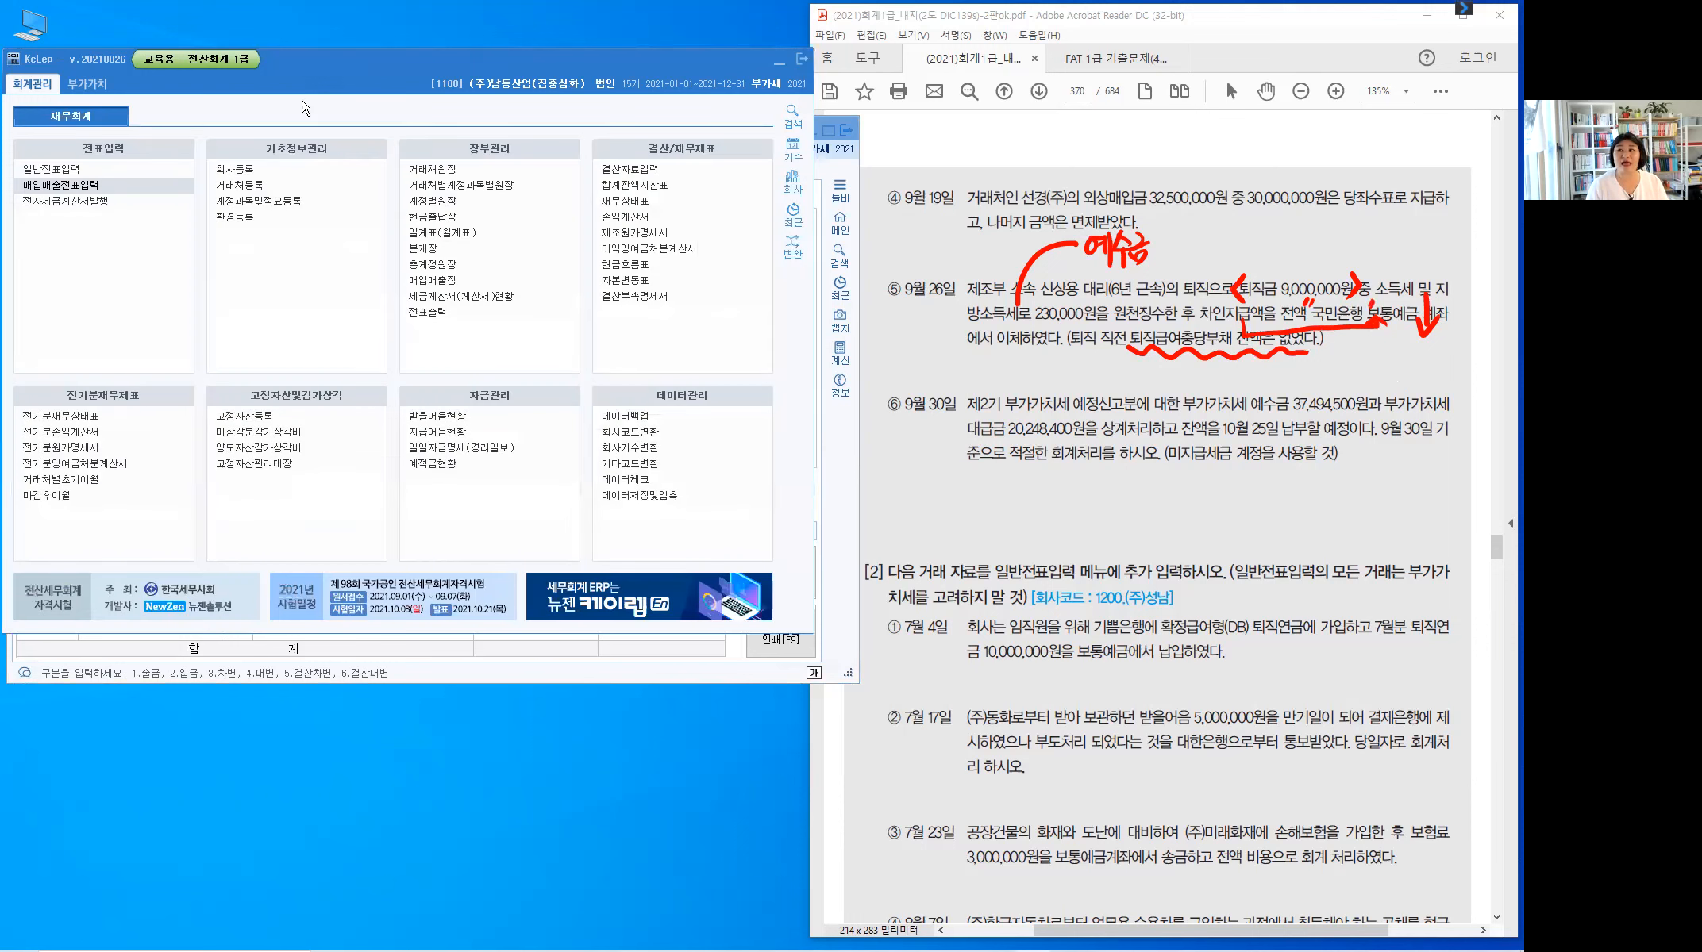
{"action": "left_click", "coordinate": [646, 188]}
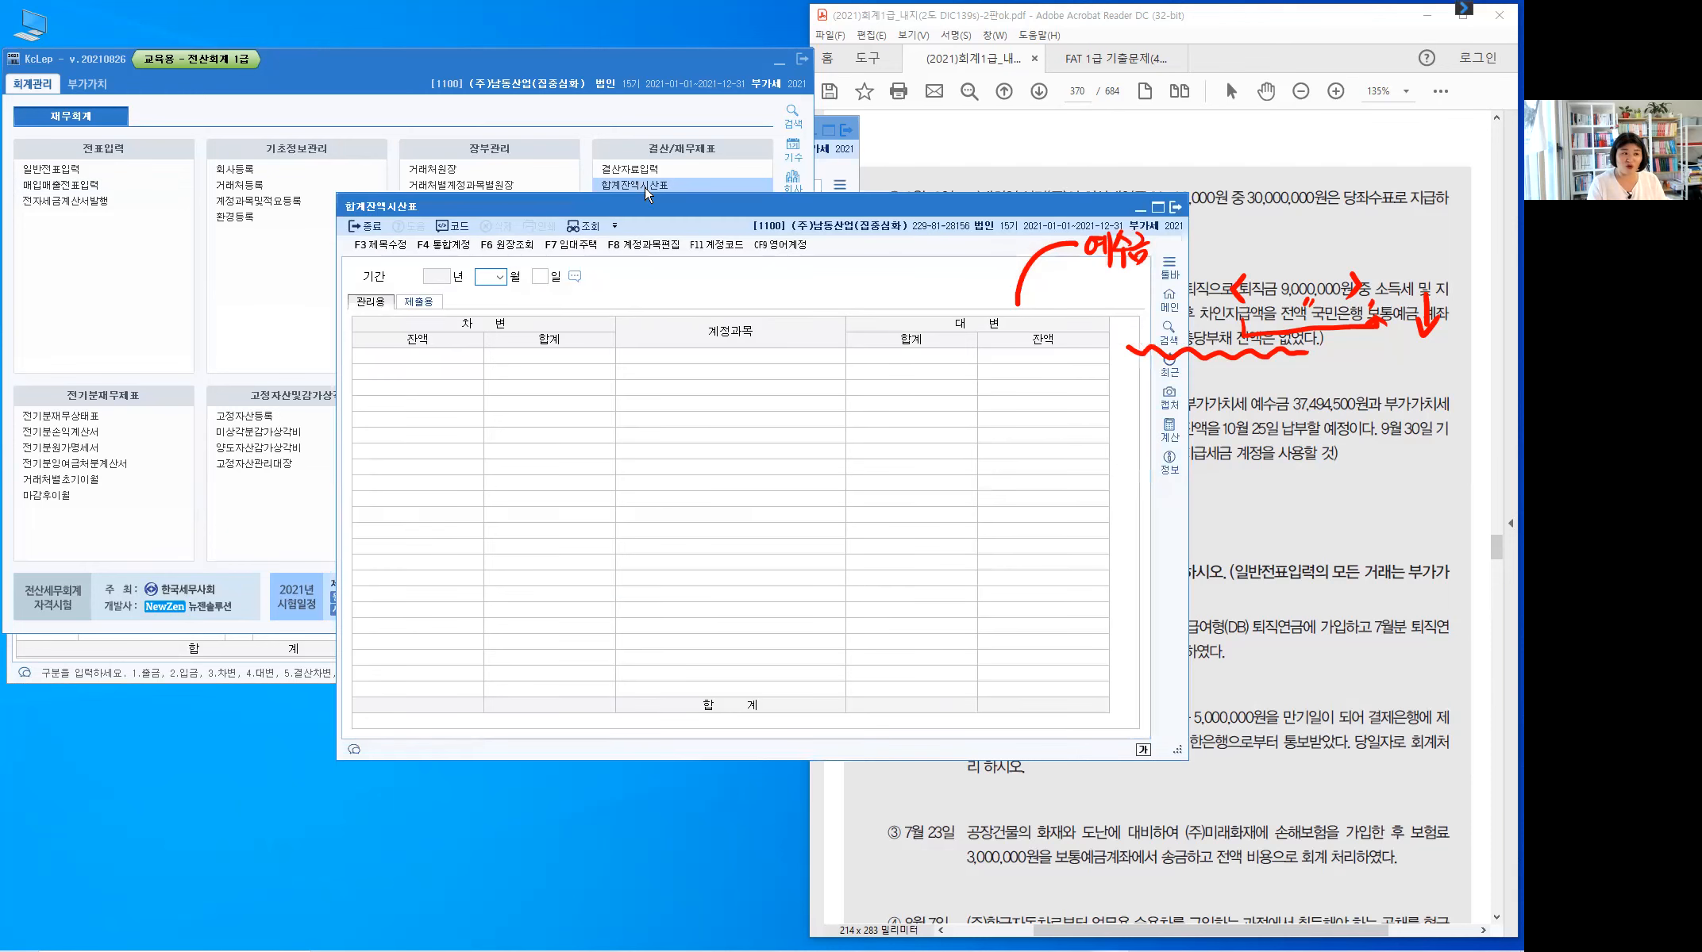
{"action": "type", "text": "9"}
{"action": "key", "text": "Return"}
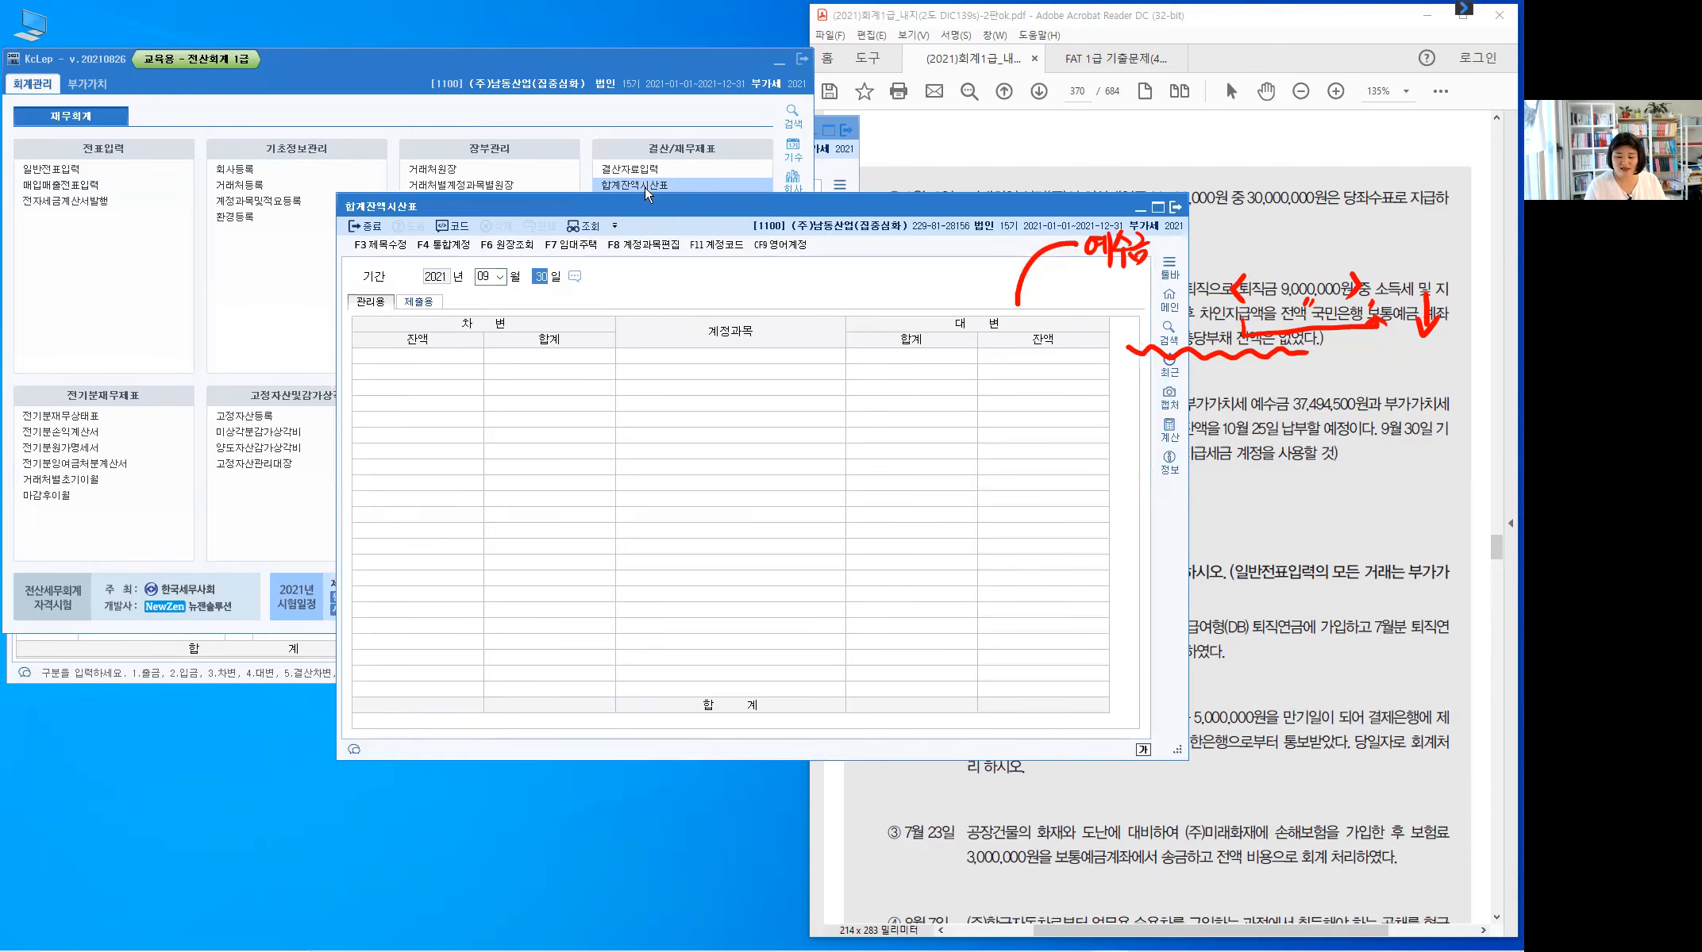
{"action": "type", "text": "26"}
{"action": "key", "text": "Return"}
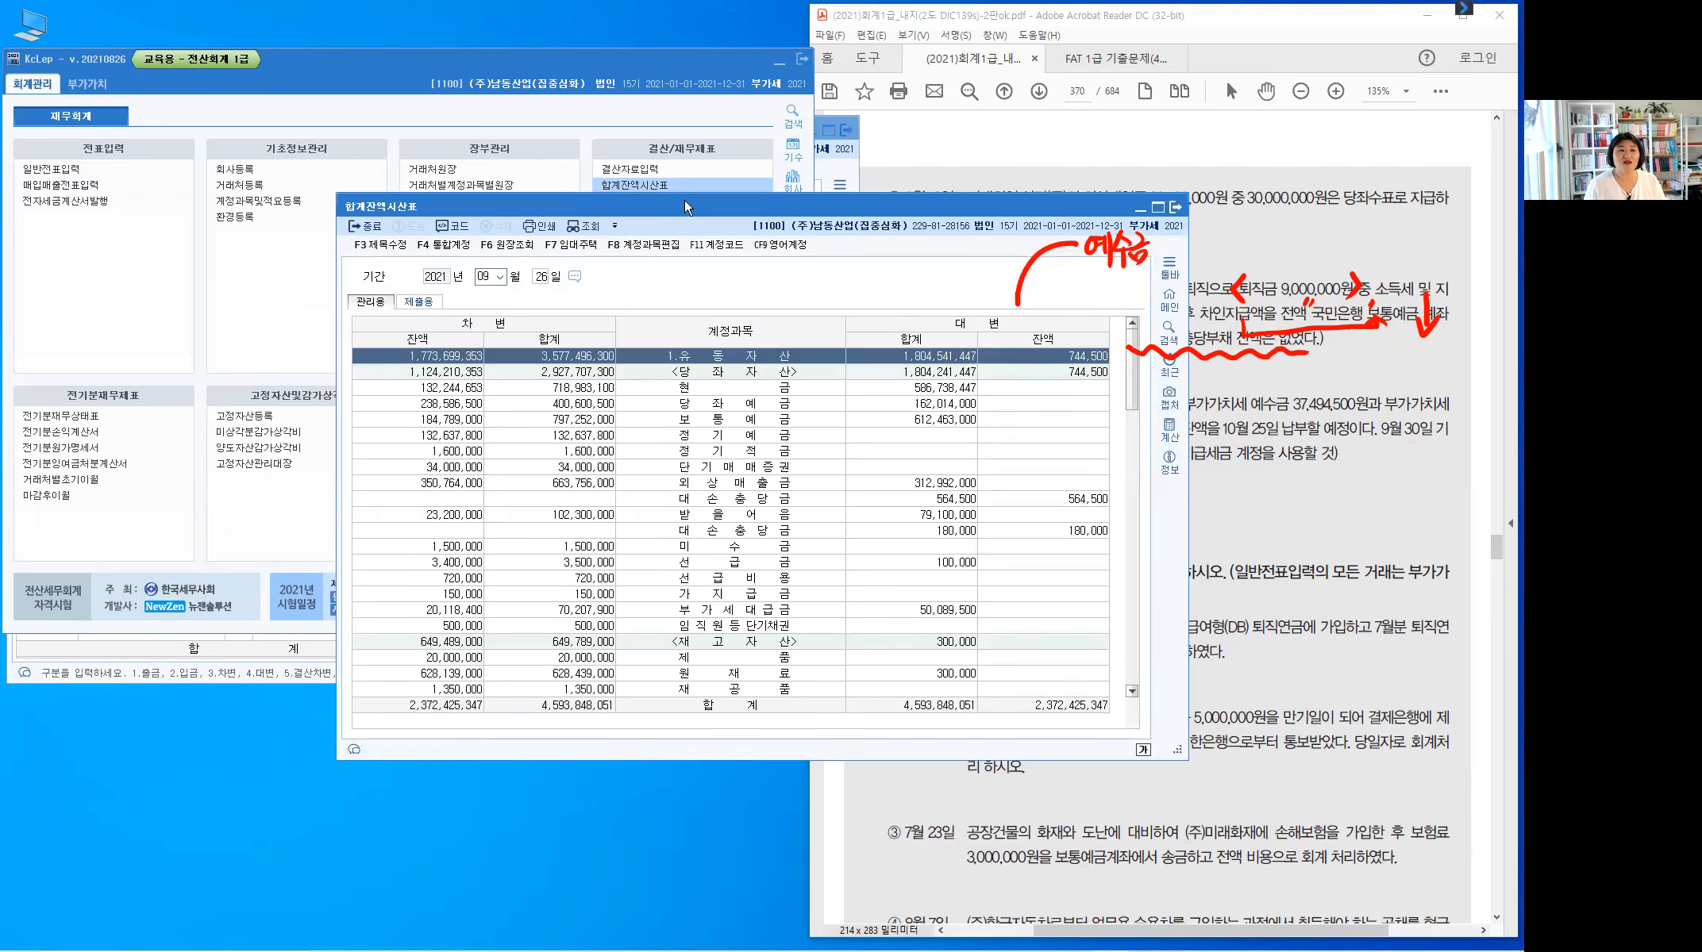
- Check the 비유동부채 section of the trial balance for a 퇴직급여충당부채 balance, then close the report
{"action": "left_click_drag", "start_coordinate": [685, 199], "coordinate": [474, 50]}
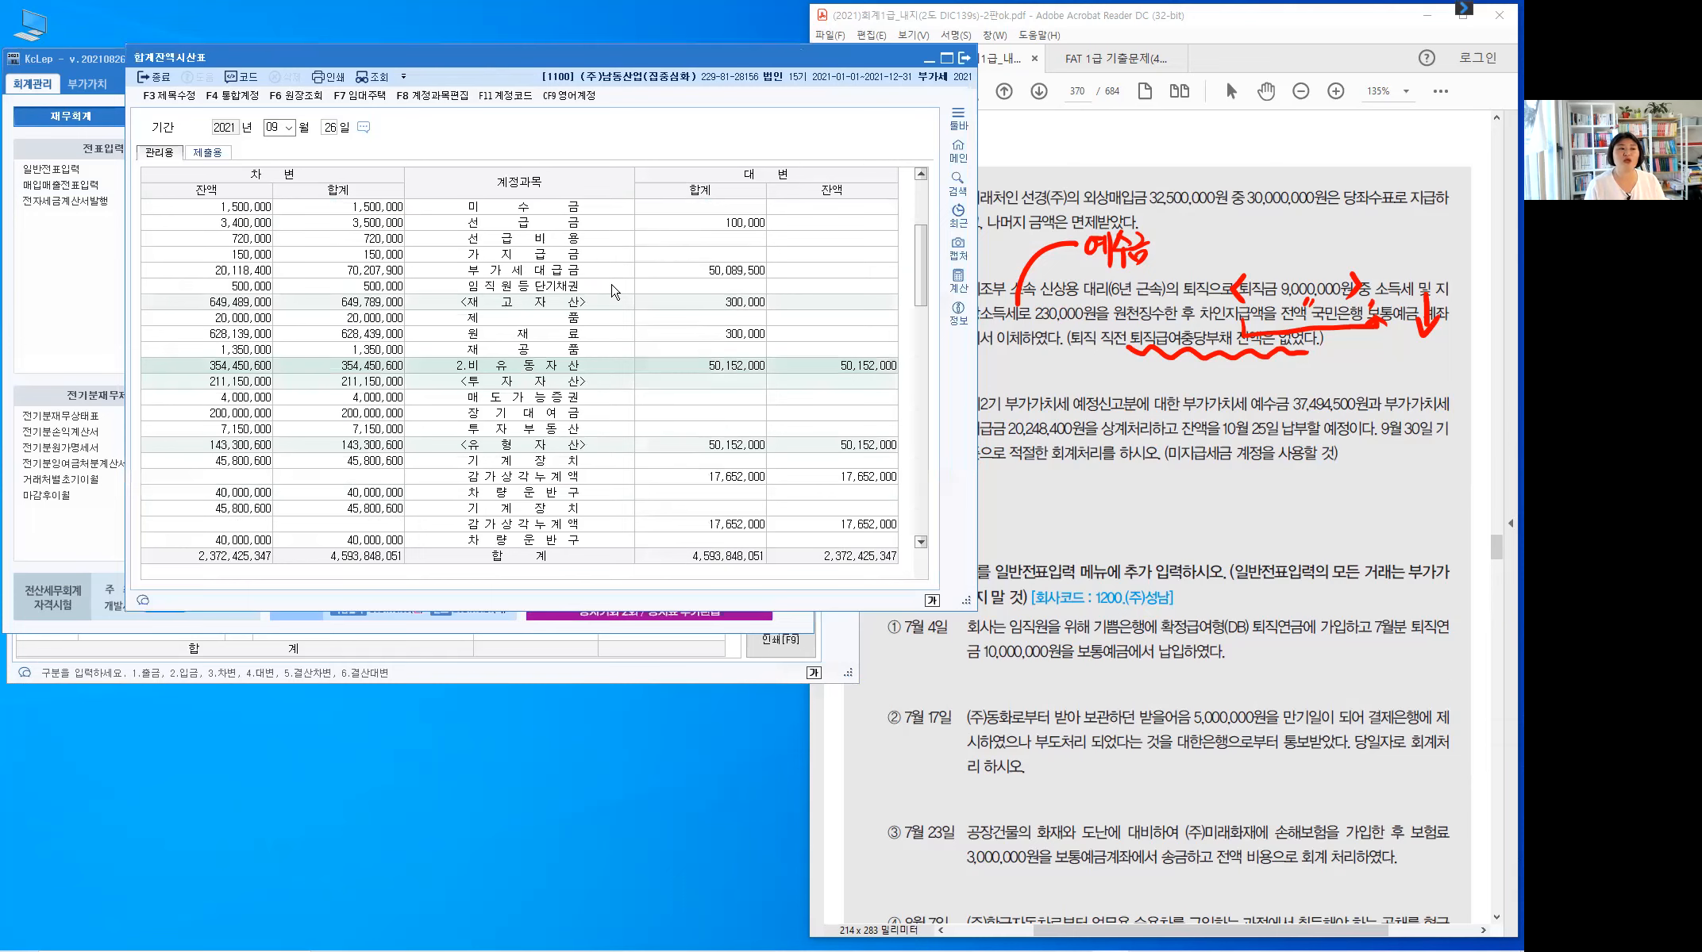
{"action": "scroll", "coordinate": [592, 397], "scroll_direction": "down", "scroll_amount": 10}
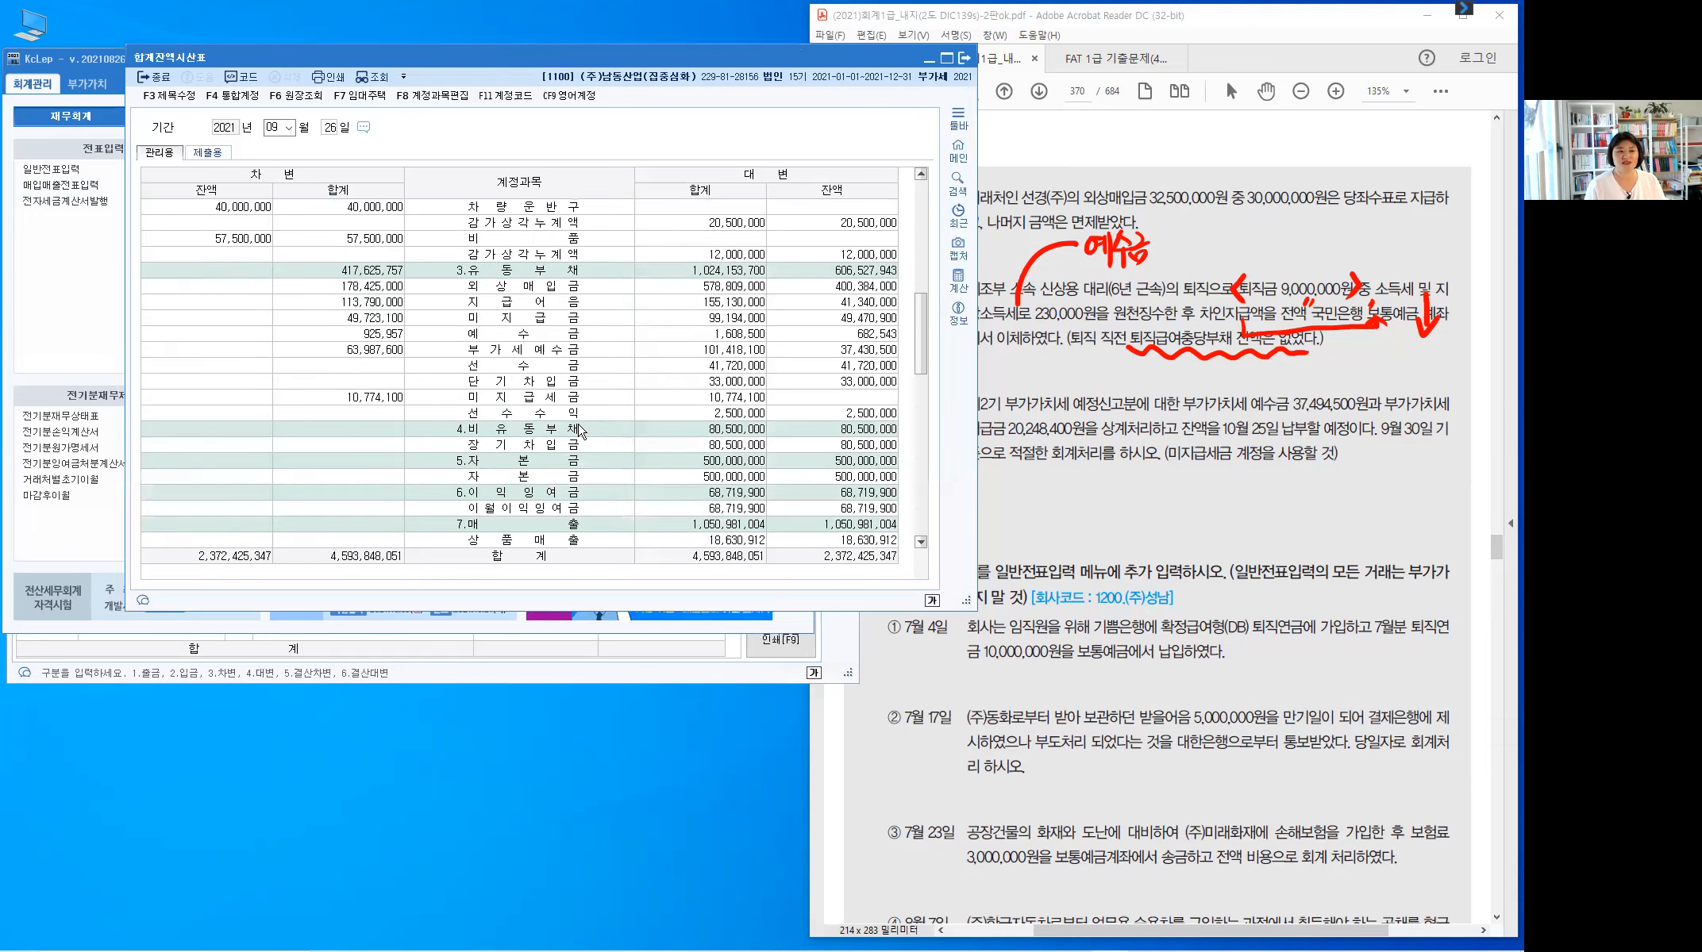
{"action": "left_click", "coordinate": [579, 432]}
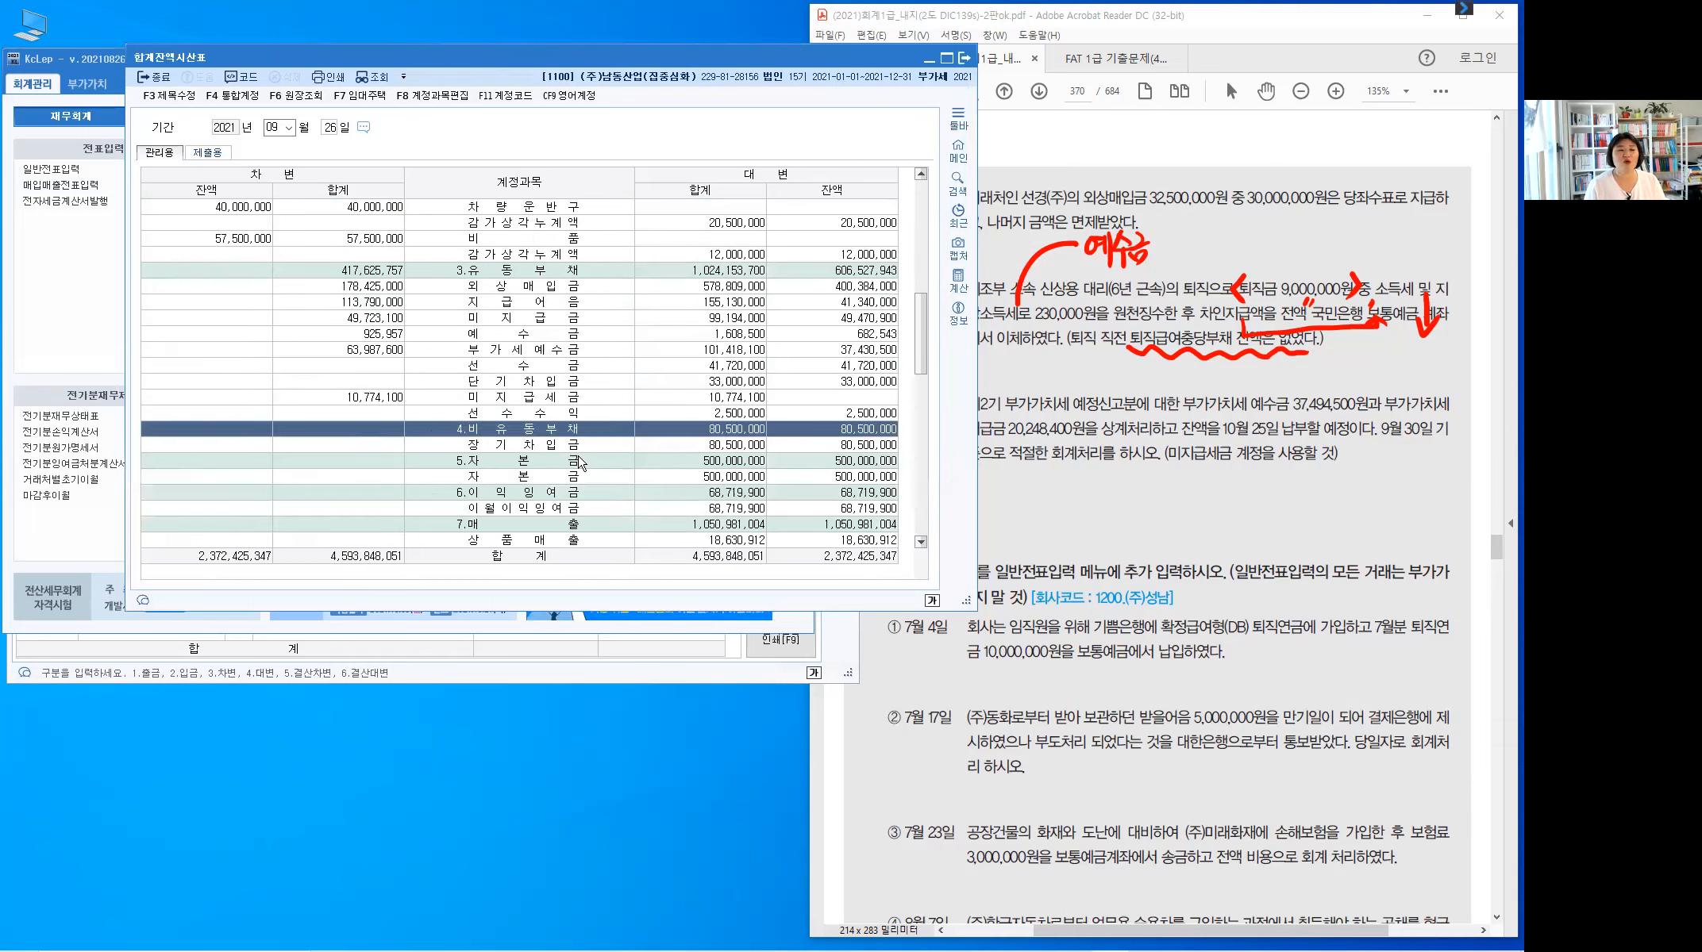
{"action": "left_click", "coordinate": [578, 449]}
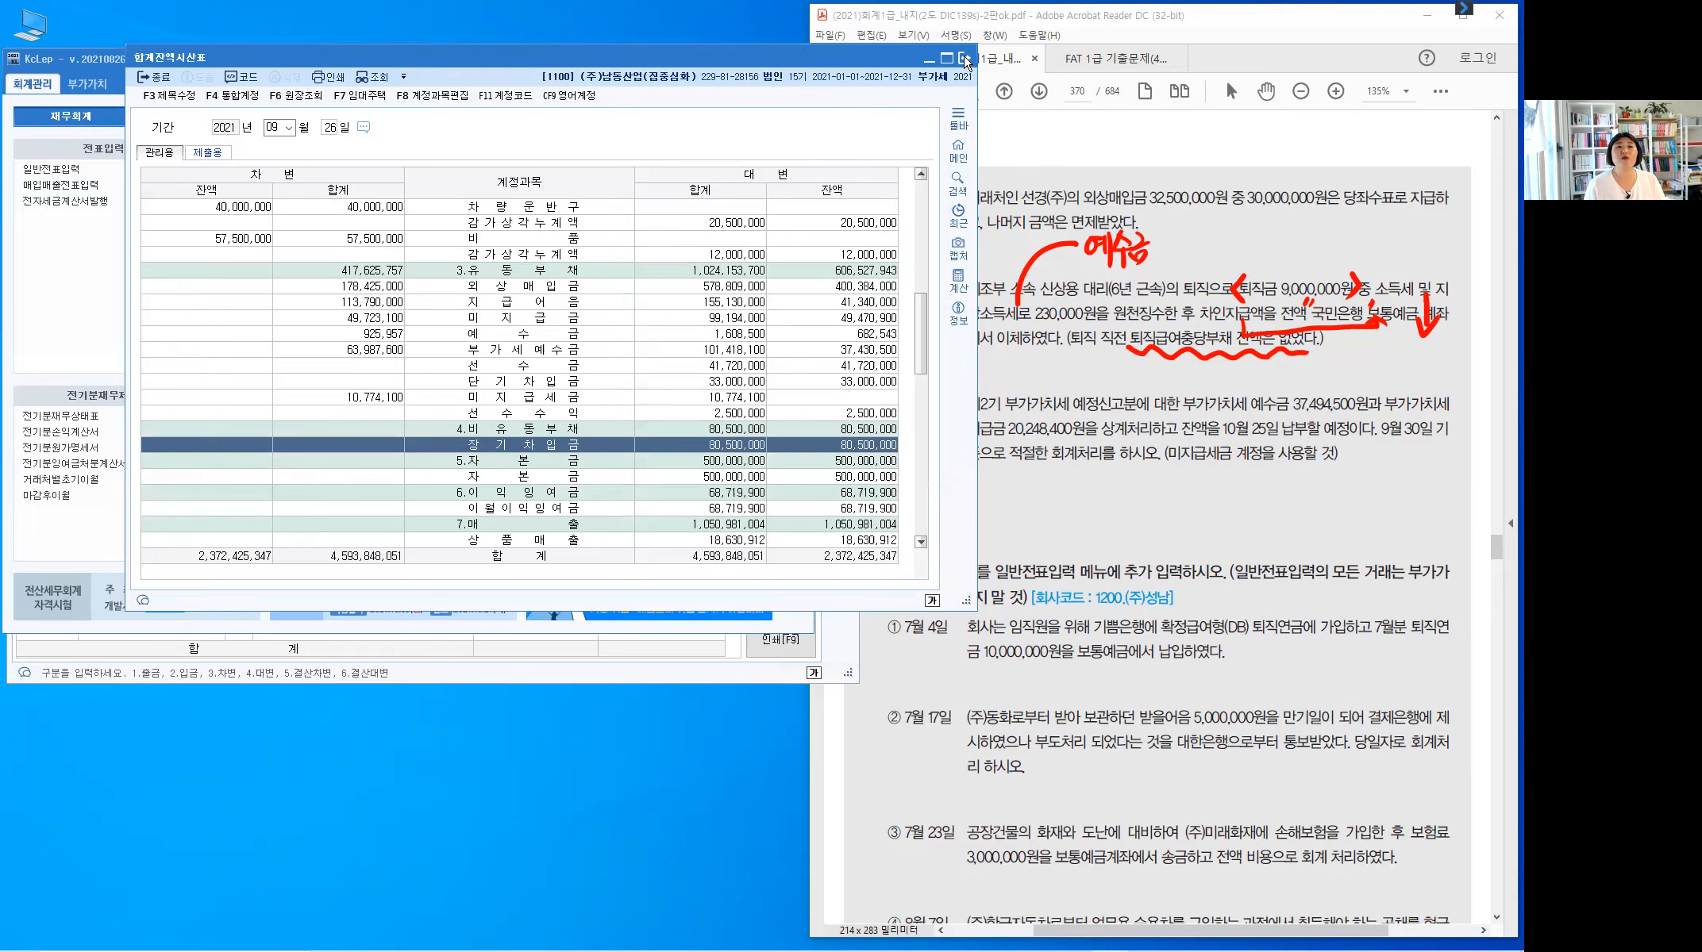
{"action": "key", "text": "Escape"}
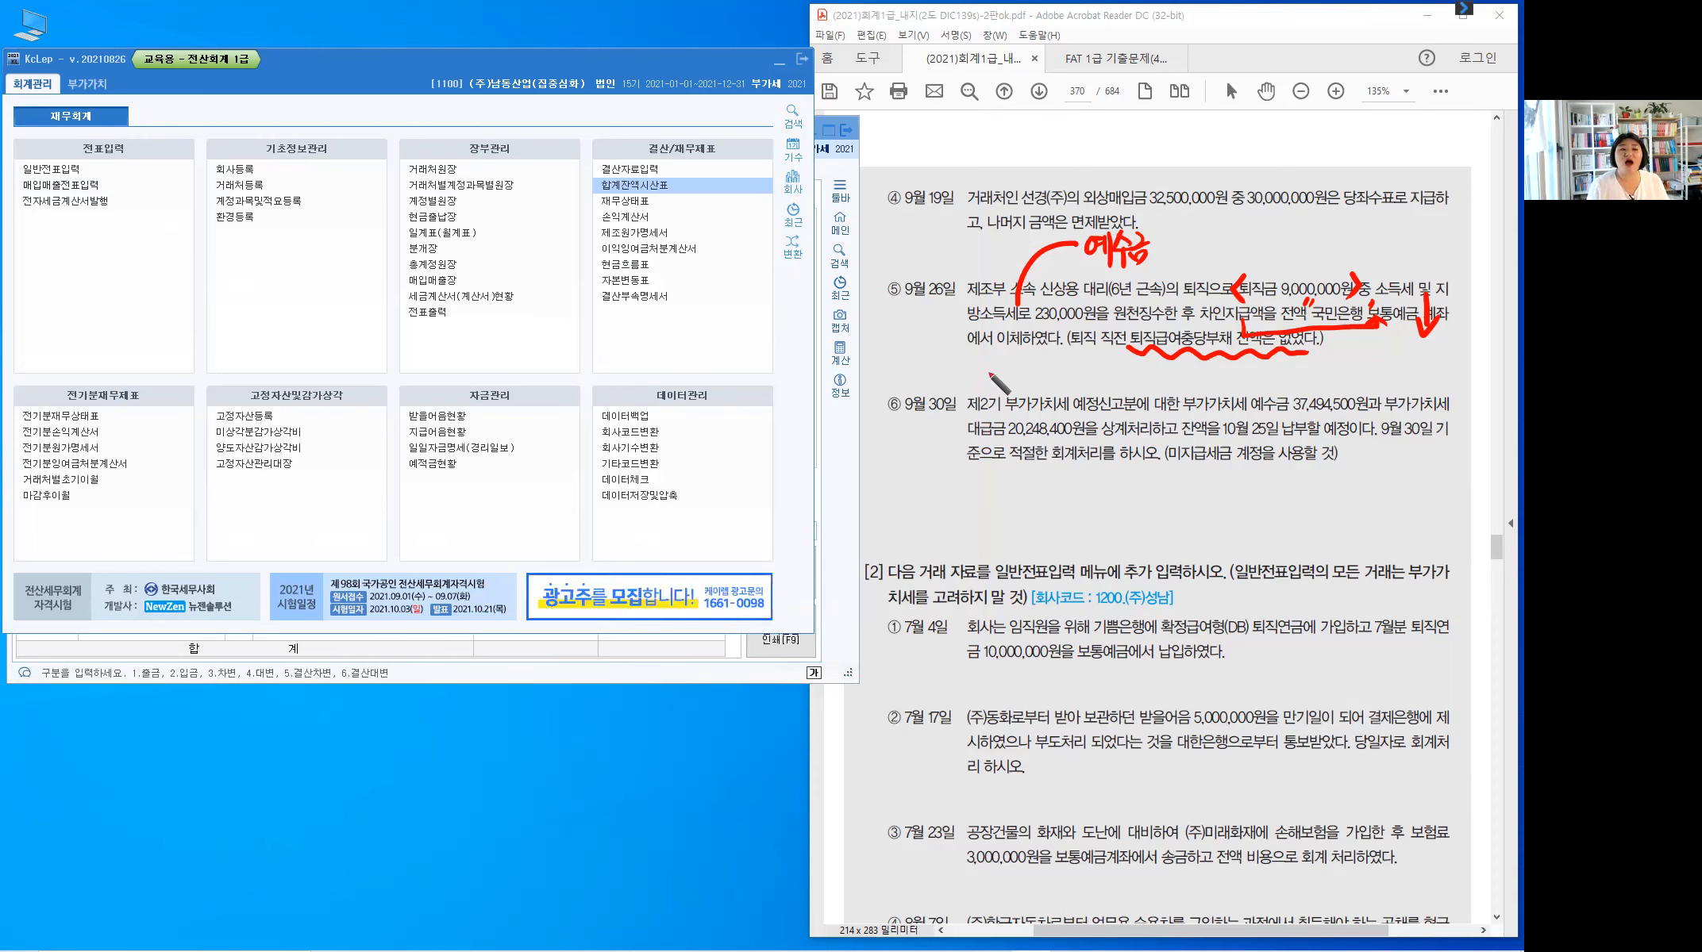
- Handwrite (차) 퇴직급여 in red beneath the text of transaction ⑤
{"action": "mouse_move", "coordinate": [981, 354]}
{"action": "left_mouse_down"}
{"action": "mouse_move", "coordinate": [980, 383]}
{"action": "mouse_move", "coordinate": [994, 356]}
{"action": "left_mouse_up"}
{"action": "left_click_drag", "start_coordinate": [986, 362], "coordinate": [997, 373]}
{"action": "left_click_drag", "start_coordinate": [1002, 354], "coordinate": [1003, 380]}
{"action": "left_click_drag", "start_coordinate": [1004, 367], "coordinate": [1072, 384]}
{"action": "left_click_drag", "start_coordinate": [1084, 357], "coordinate": [1097, 365]}
{"action": "left_click_drag", "start_coordinate": [1082, 370], "coordinate": [1103, 367]}
{"action": "left_click_drag", "start_coordinate": [1088, 372], "coordinate": [1098, 382]}
{"action": "left_click_drag", "start_coordinate": [1111, 359], "coordinate": [1124, 361]}
{"action": "left_click_drag", "start_coordinate": [1115, 368], "coordinate": [1124, 368]}
{"action": "left_click_drag", "start_coordinate": [1124, 353], "coordinate": [1126, 384]}
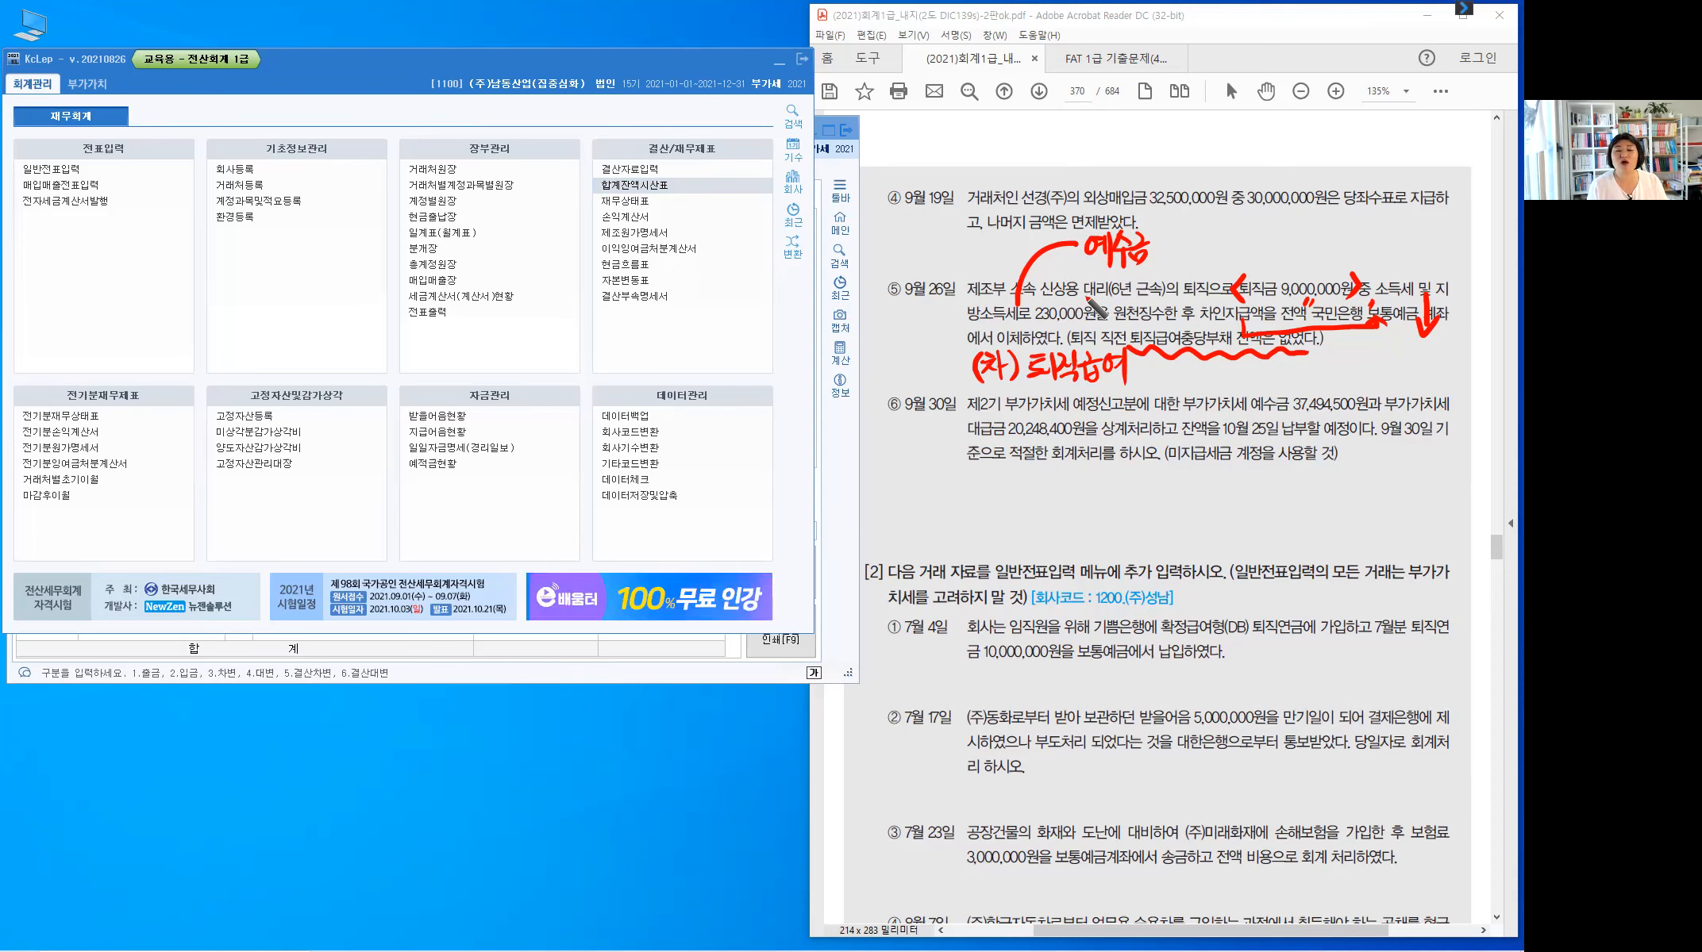
- Put a red check mark above 제조부 in transaction ⑤ and add (제) after the handwritten 퇴직급여
{"action": "left_click", "coordinate": [980, 267]}
{"action": "left_click_drag", "start_coordinate": [980, 267], "coordinate": [993, 258]}
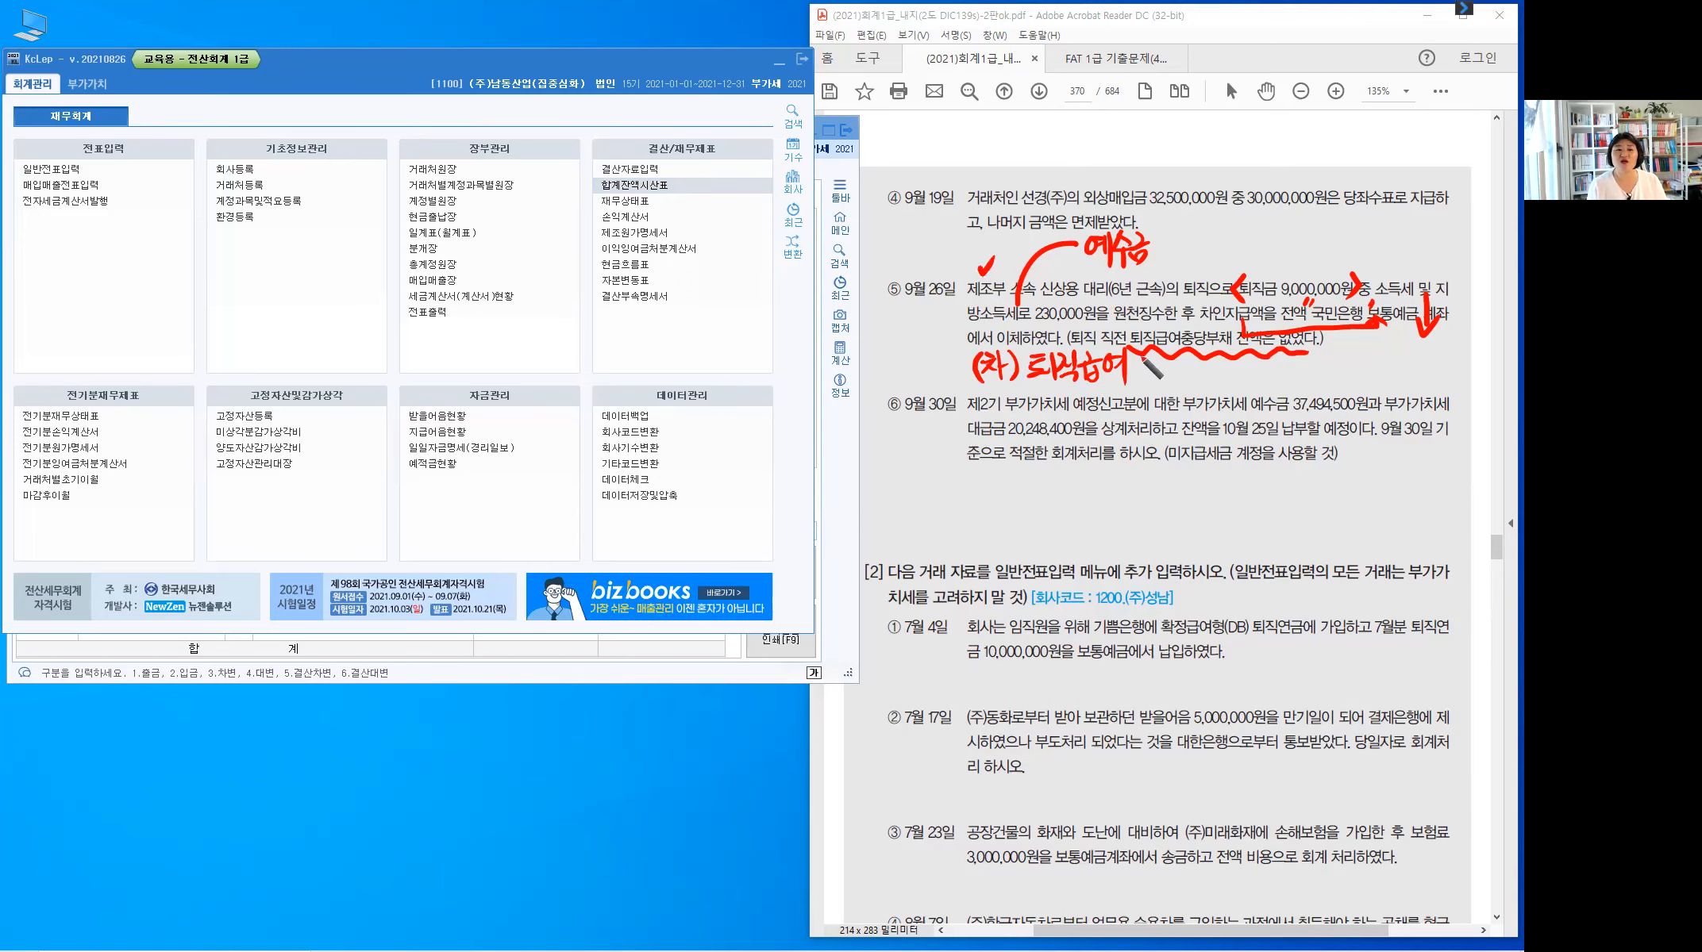
{"action": "mouse_move", "coordinate": [1135, 356]}
{"action": "left_mouse_down"}
{"action": "mouse_move", "coordinate": [1133, 384]}
{"action": "mouse_move", "coordinate": [1162, 362]}
{"action": "mouse_move", "coordinate": [1141, 380]}
{"action": "left_mouse_up"}
{"action": "left_click_drag", "start_coordinate": [1159, 361], "coordinate": [1160, 381]}
{"action": "left_click_drag", "start_coordinate": [1166, 359], "coordinate": [1165, 385]}
{"action": "left_click_drag", "start_coordinate": [1173, 359], "coordinate": [1169, 391]}
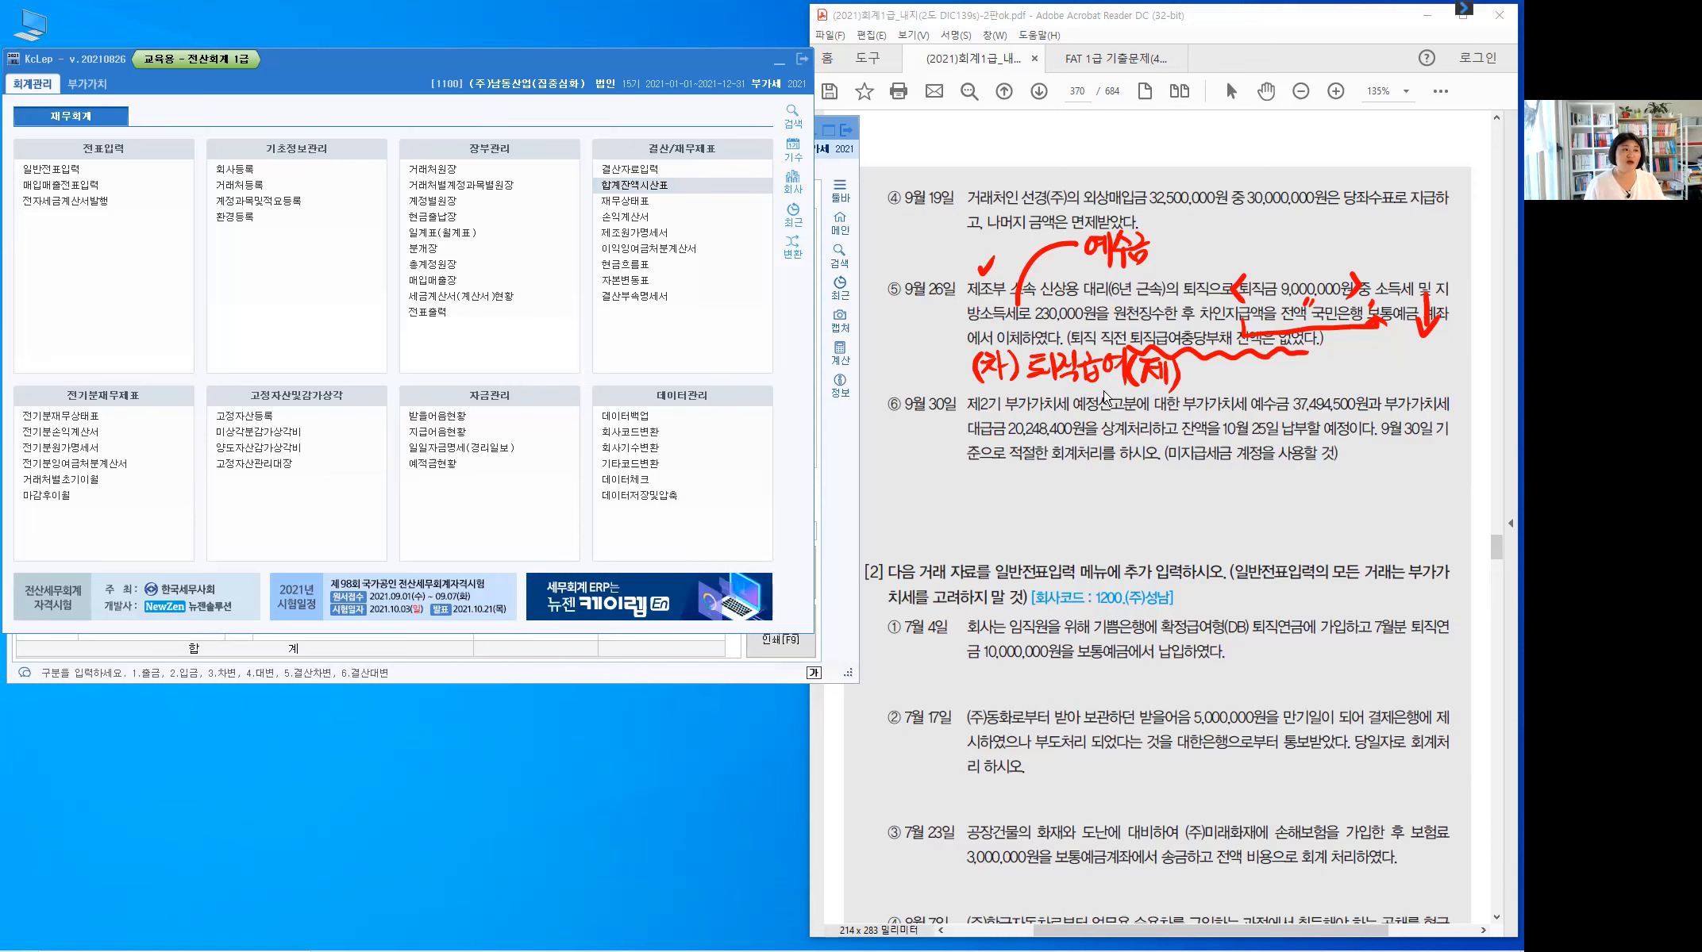
- In 일반전표입력 for September 26, enter a debit line for the 제조원가 account 0508 퇴직급여 with 9,000,000
{"action": "left_click", "coordinate": [581, 675]}
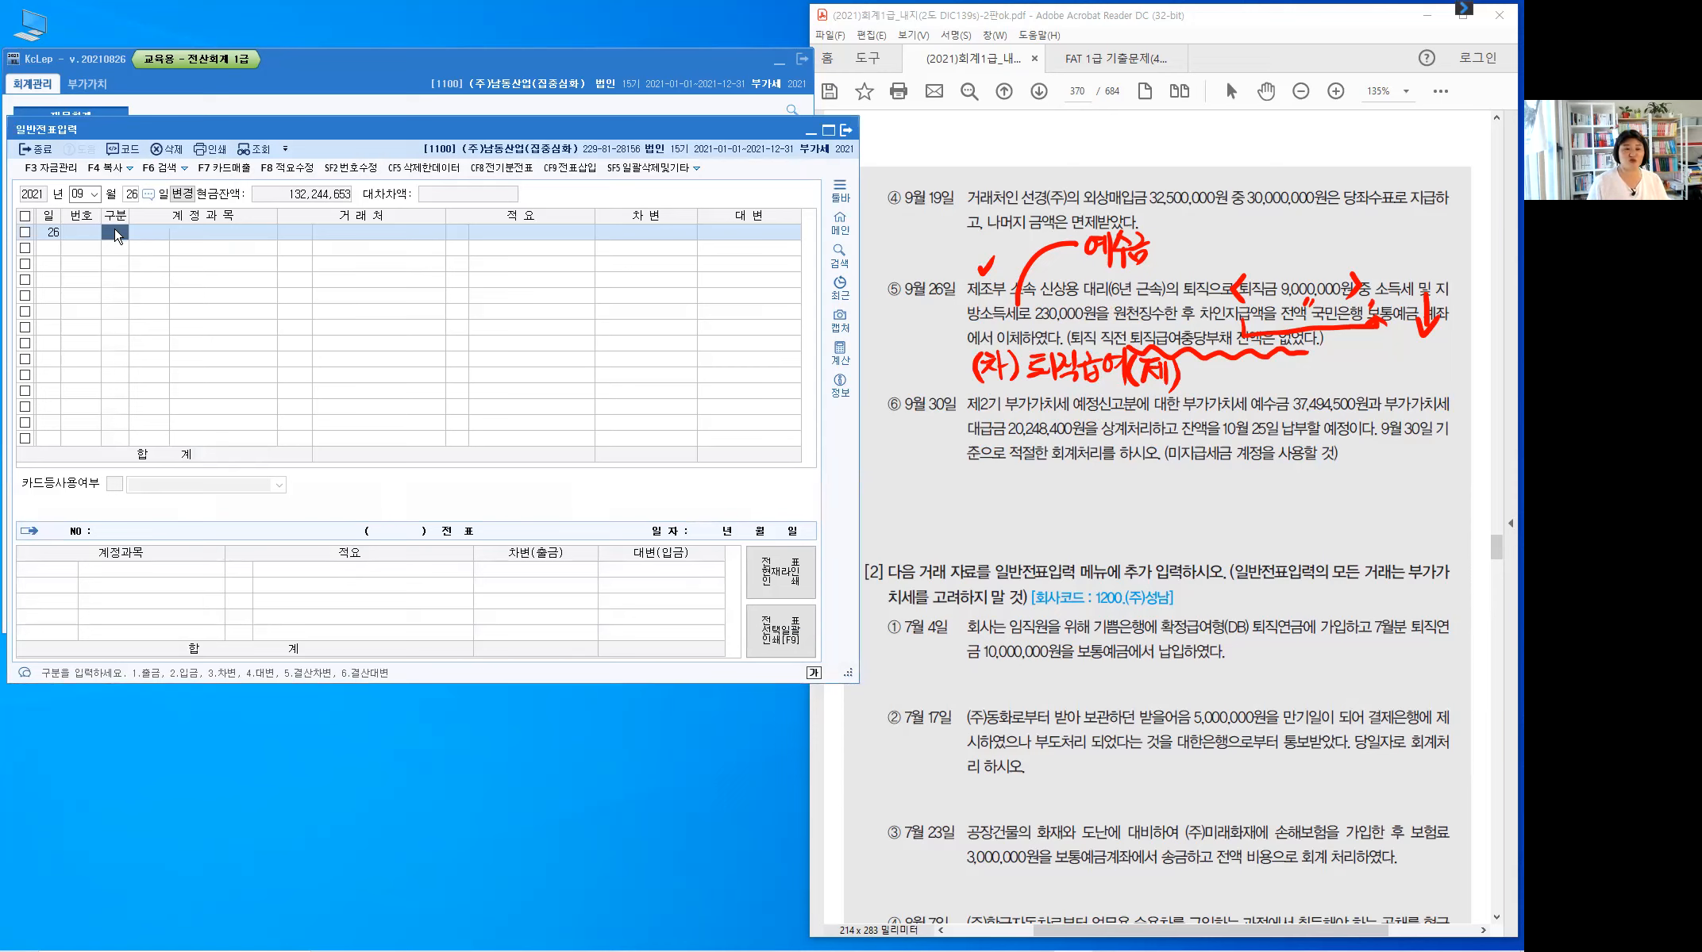
{"action": "type", "text": "3"}
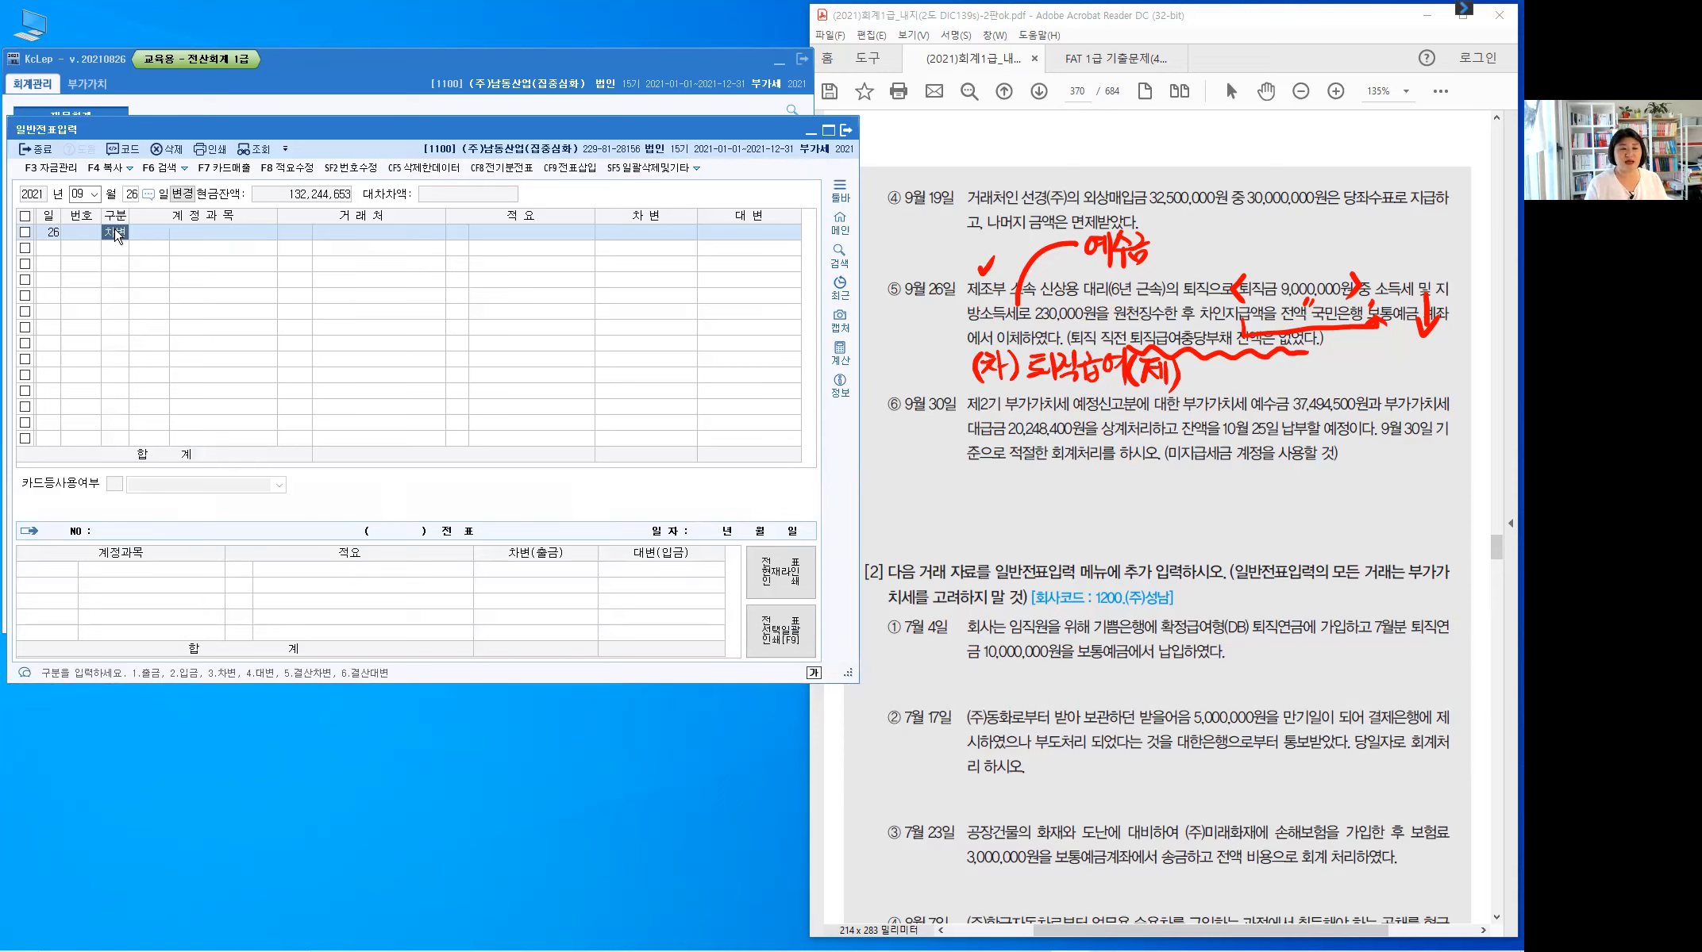
{"action": "key", "text": "Return"}
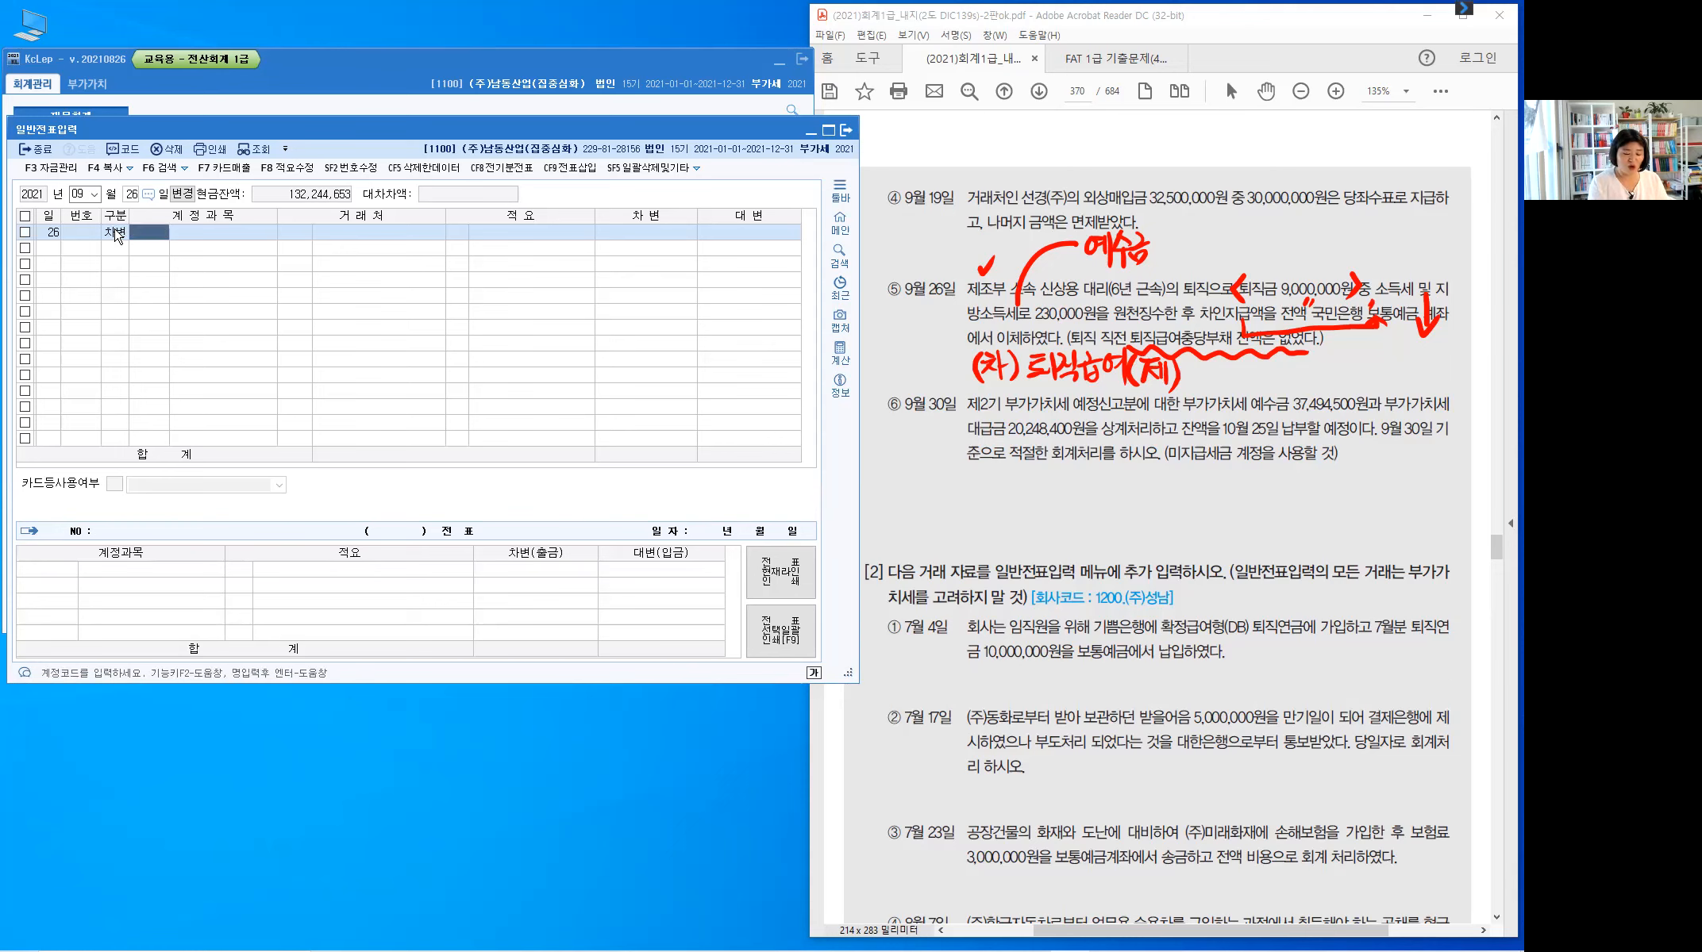
{"action": "type", "text": "퇴직ㄱㅡㅂ"}
{"action": "key", "text": "Return"}
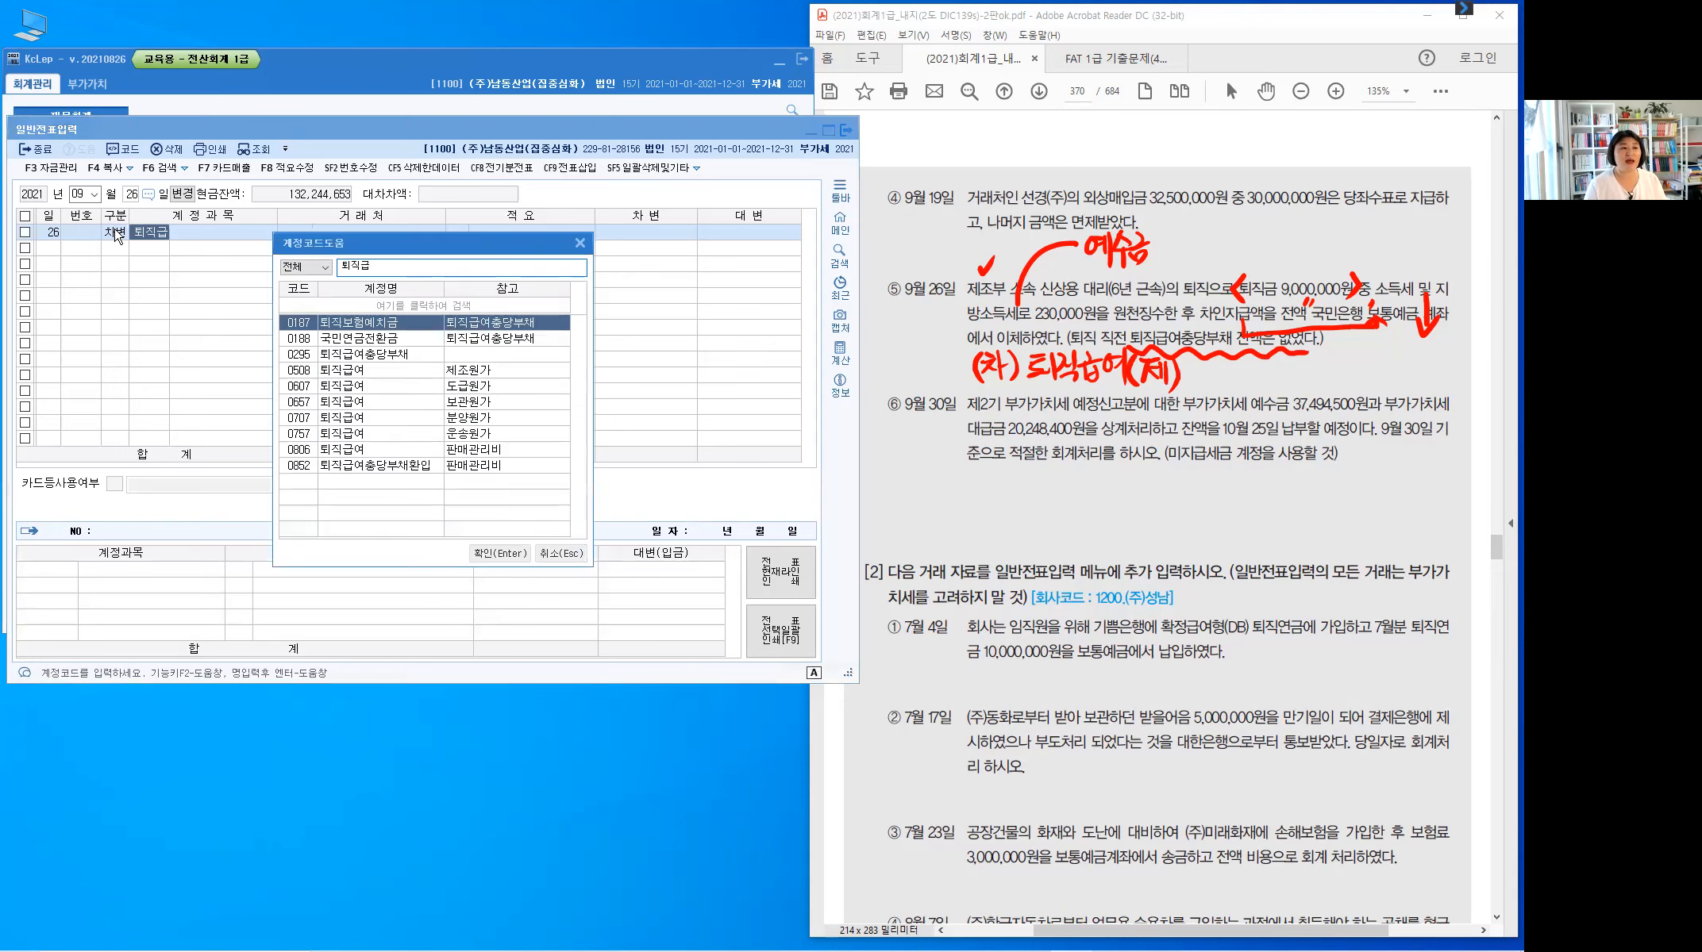
{"action": "key", "text": "Down"}
{"action": "key", "text": "Down"}
{"action": "key", "text": "Down"}
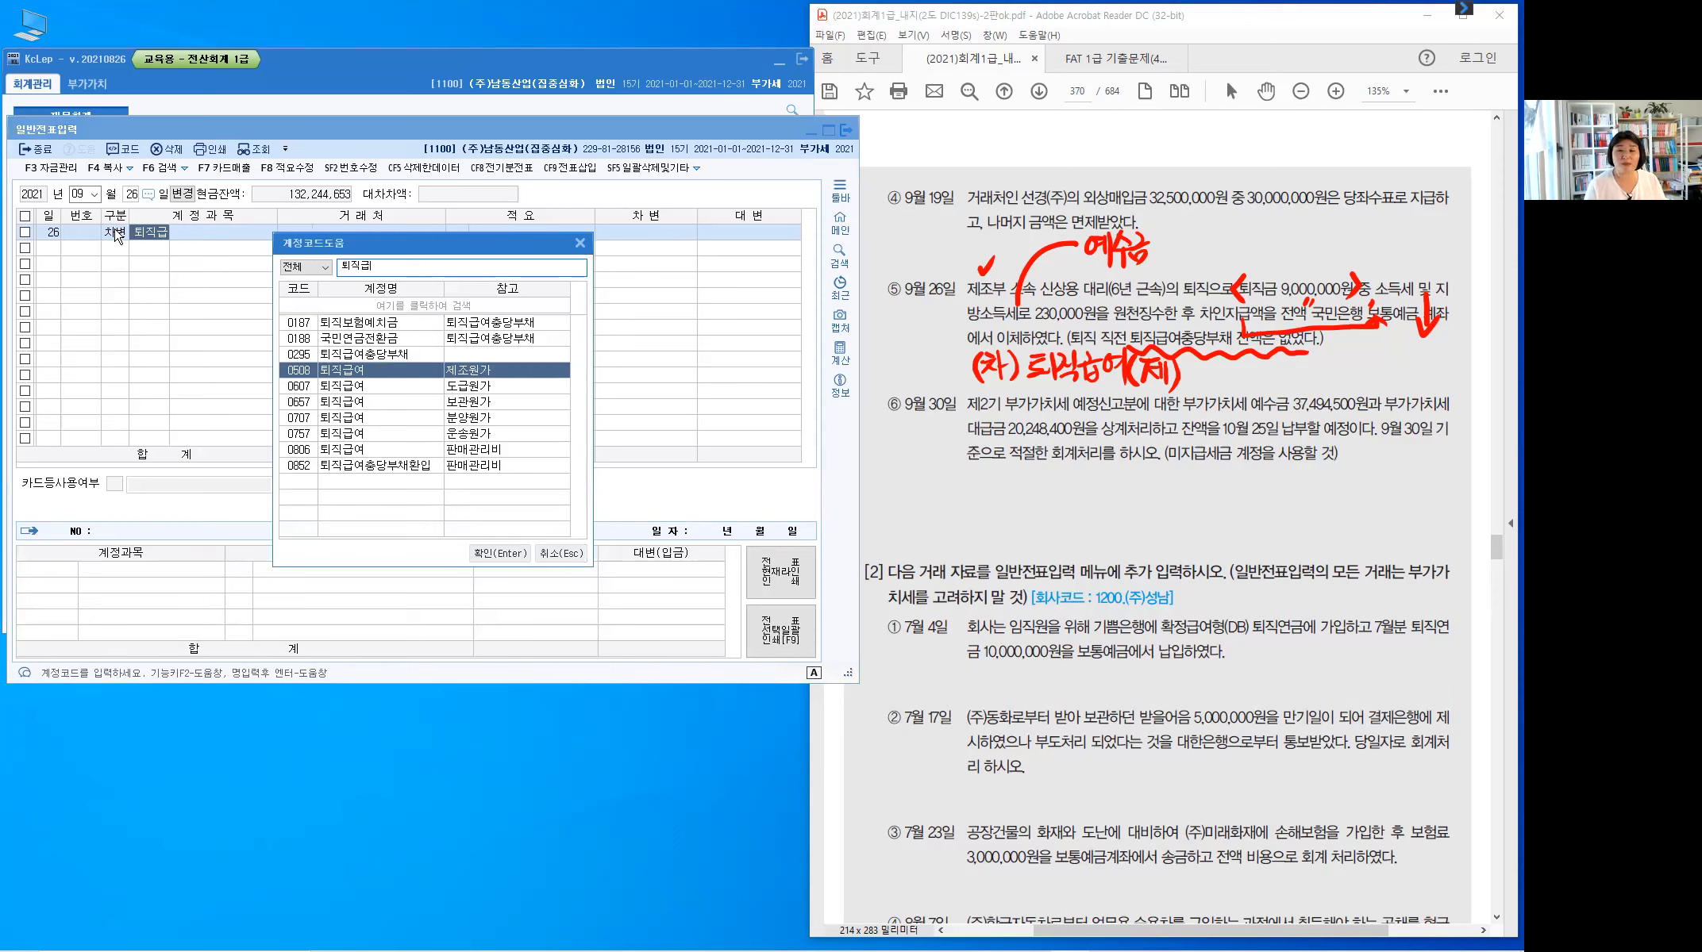
{"action": "key", "text": "Return"}
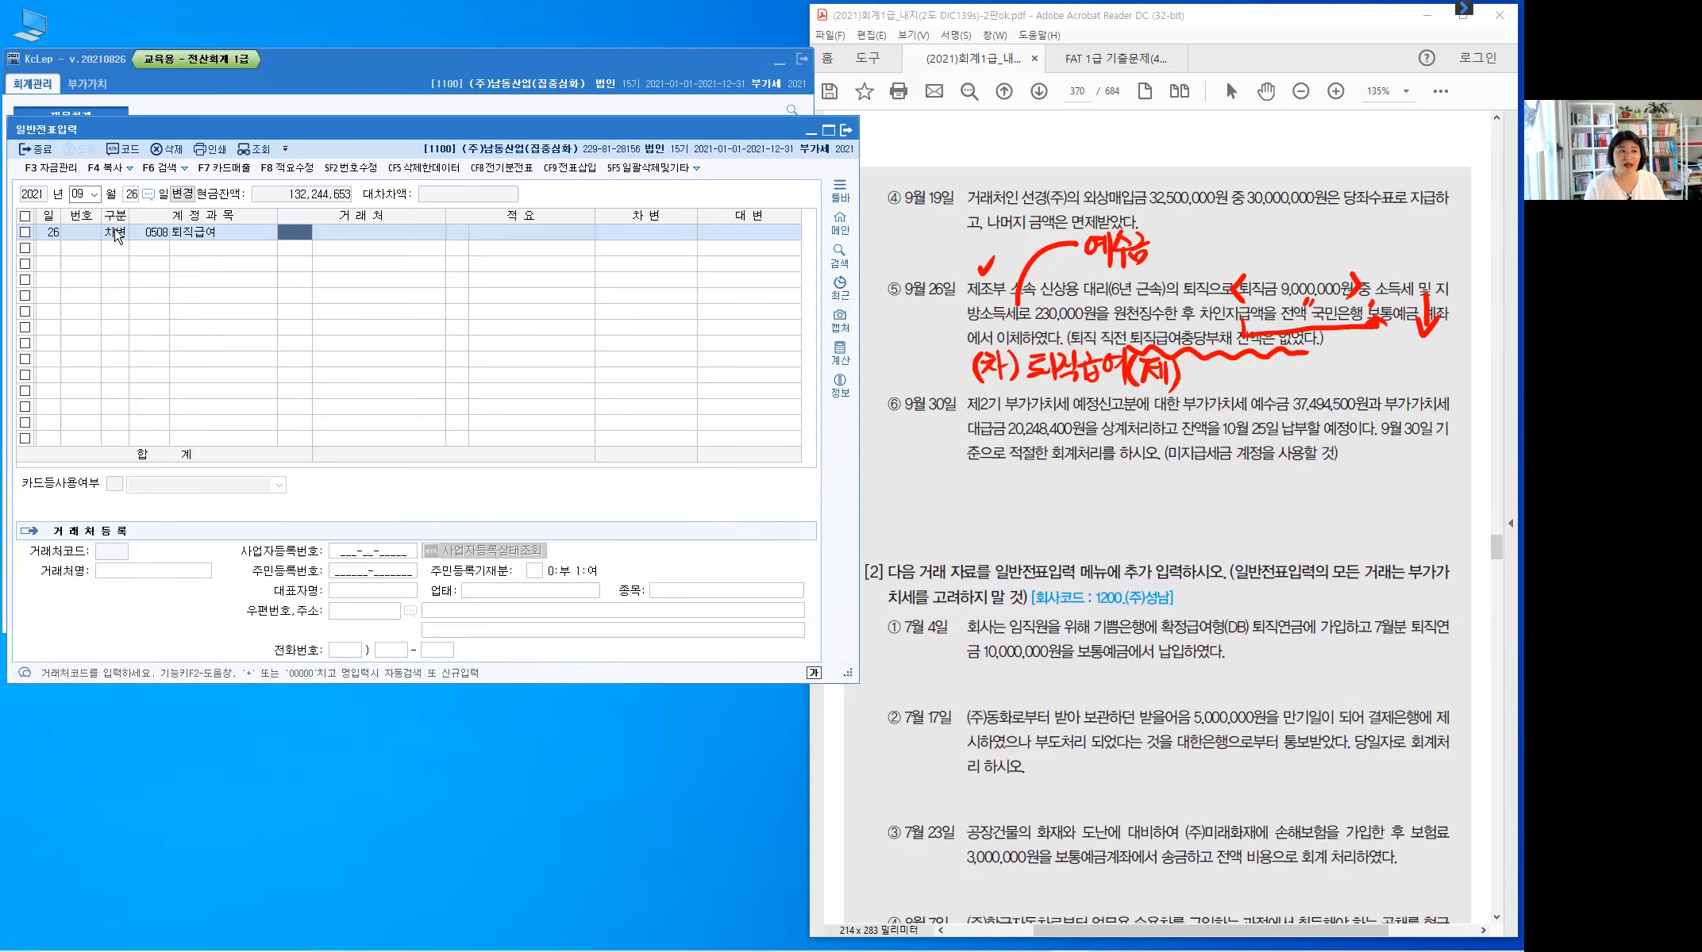
{"action": "key", "text": "Return"}
{"action": "key", "text": "Return"}
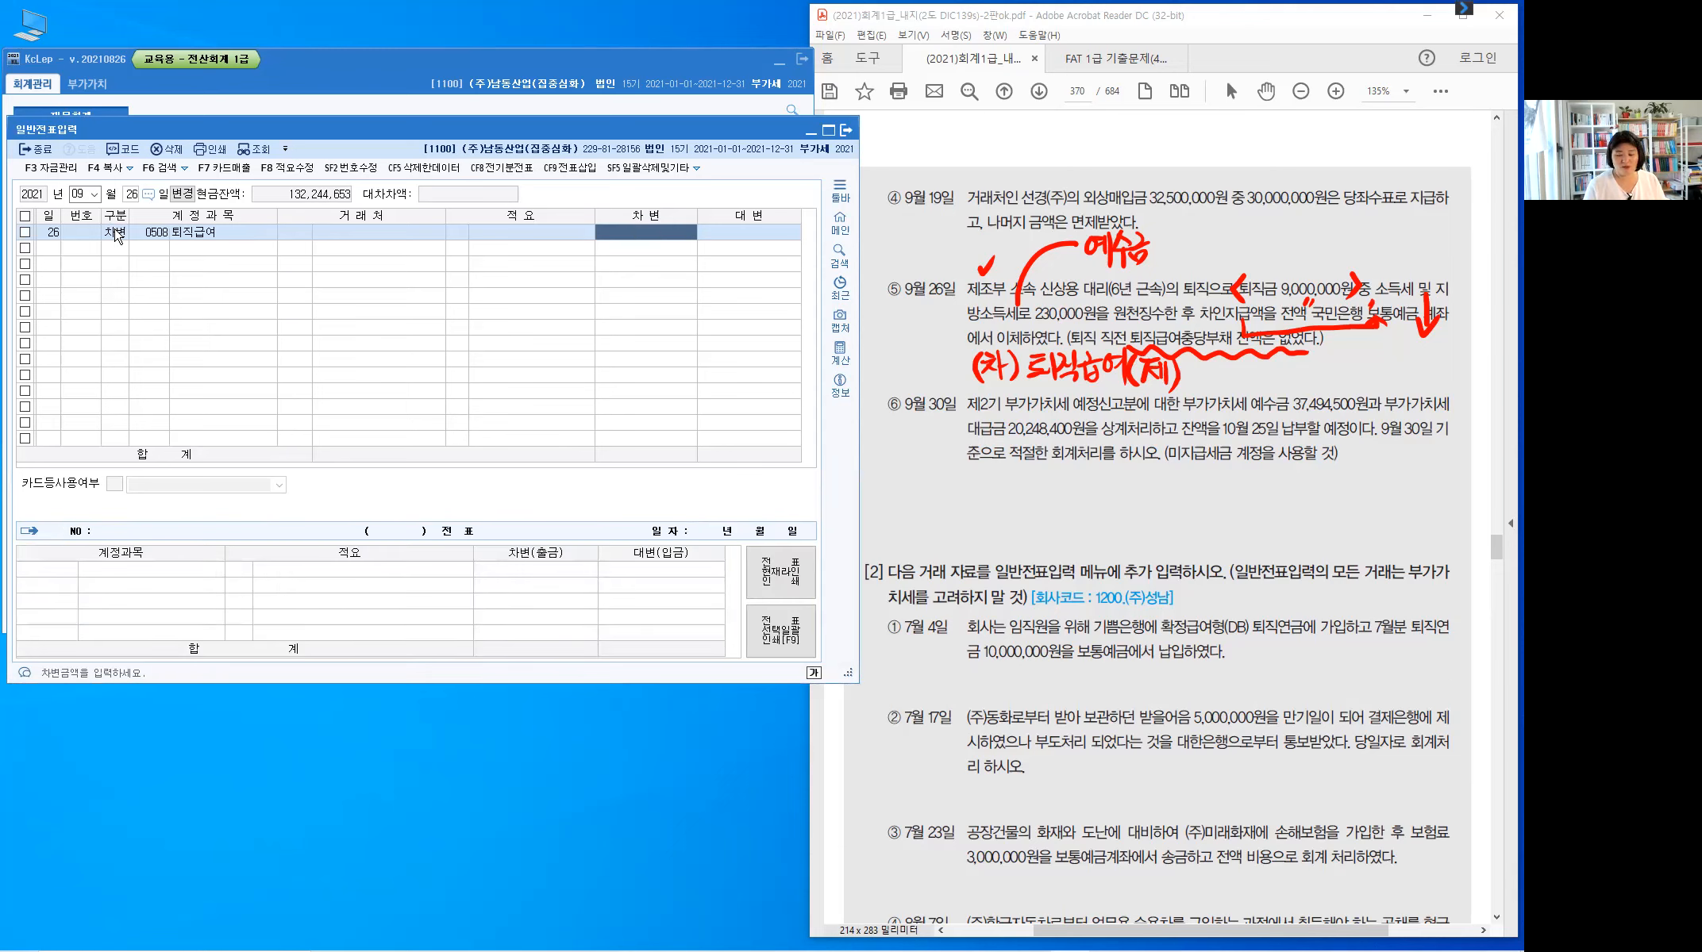
{"action": "type", "text": "9,000,000"}
{"action": "key", "text": "Return"}
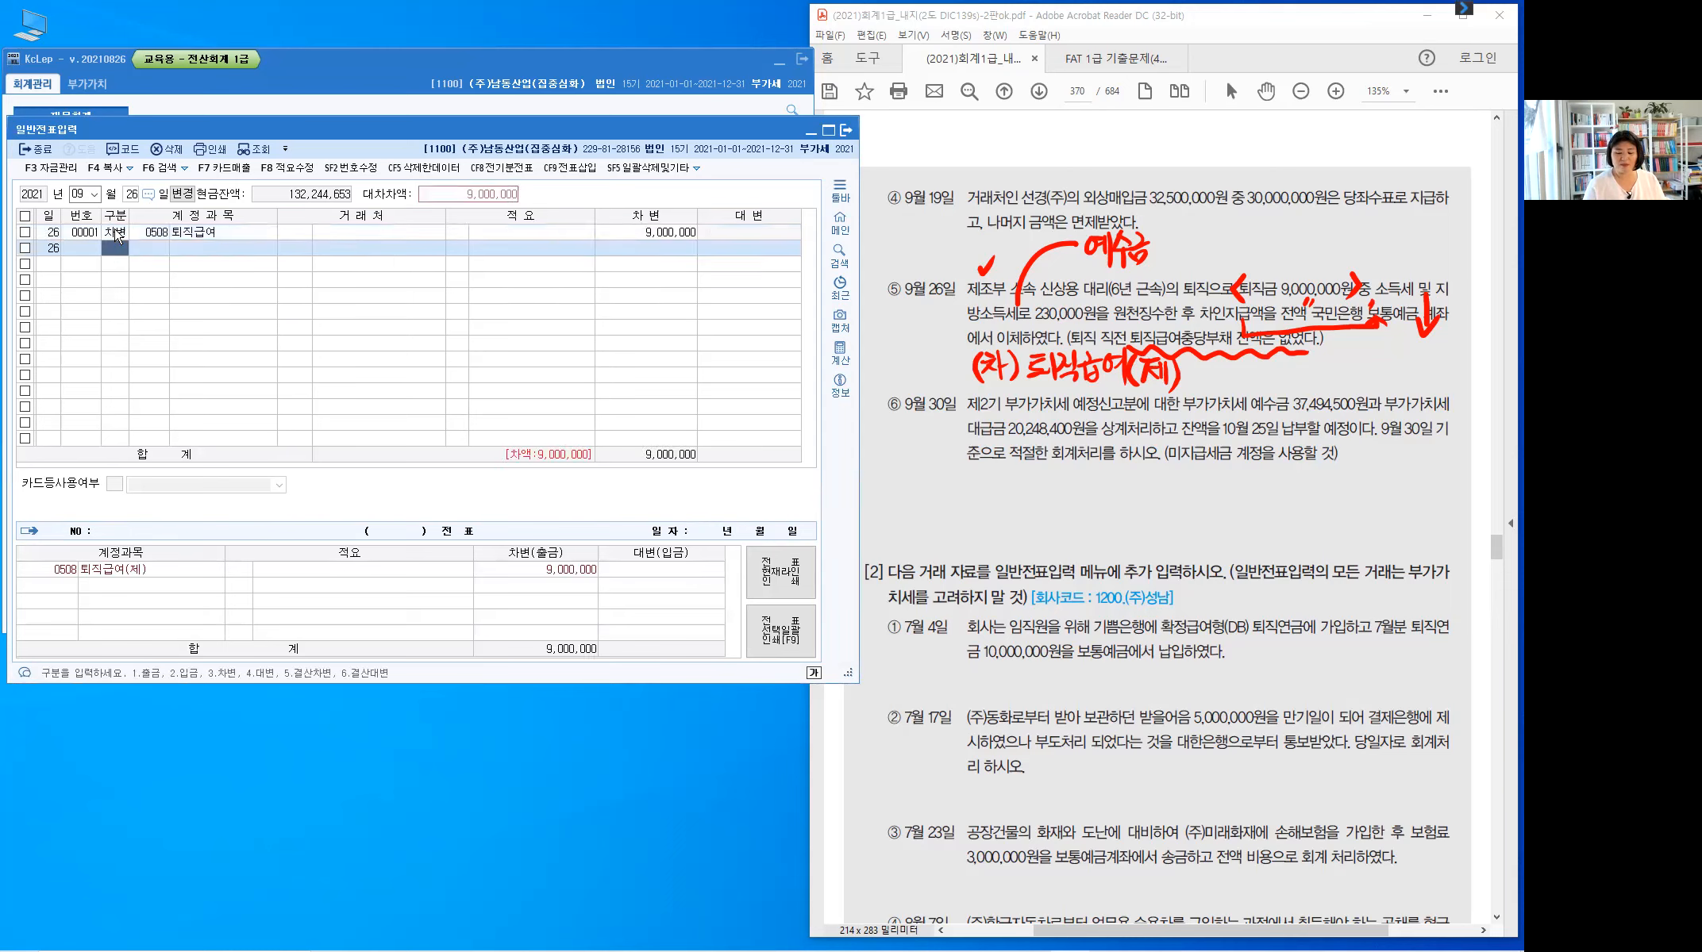
- Add a credit line for account 254 예수금 with 230,000 to the September 26 voucher
{"action": "type", "text": "4"}
{"action": "key", "text": "Return"}
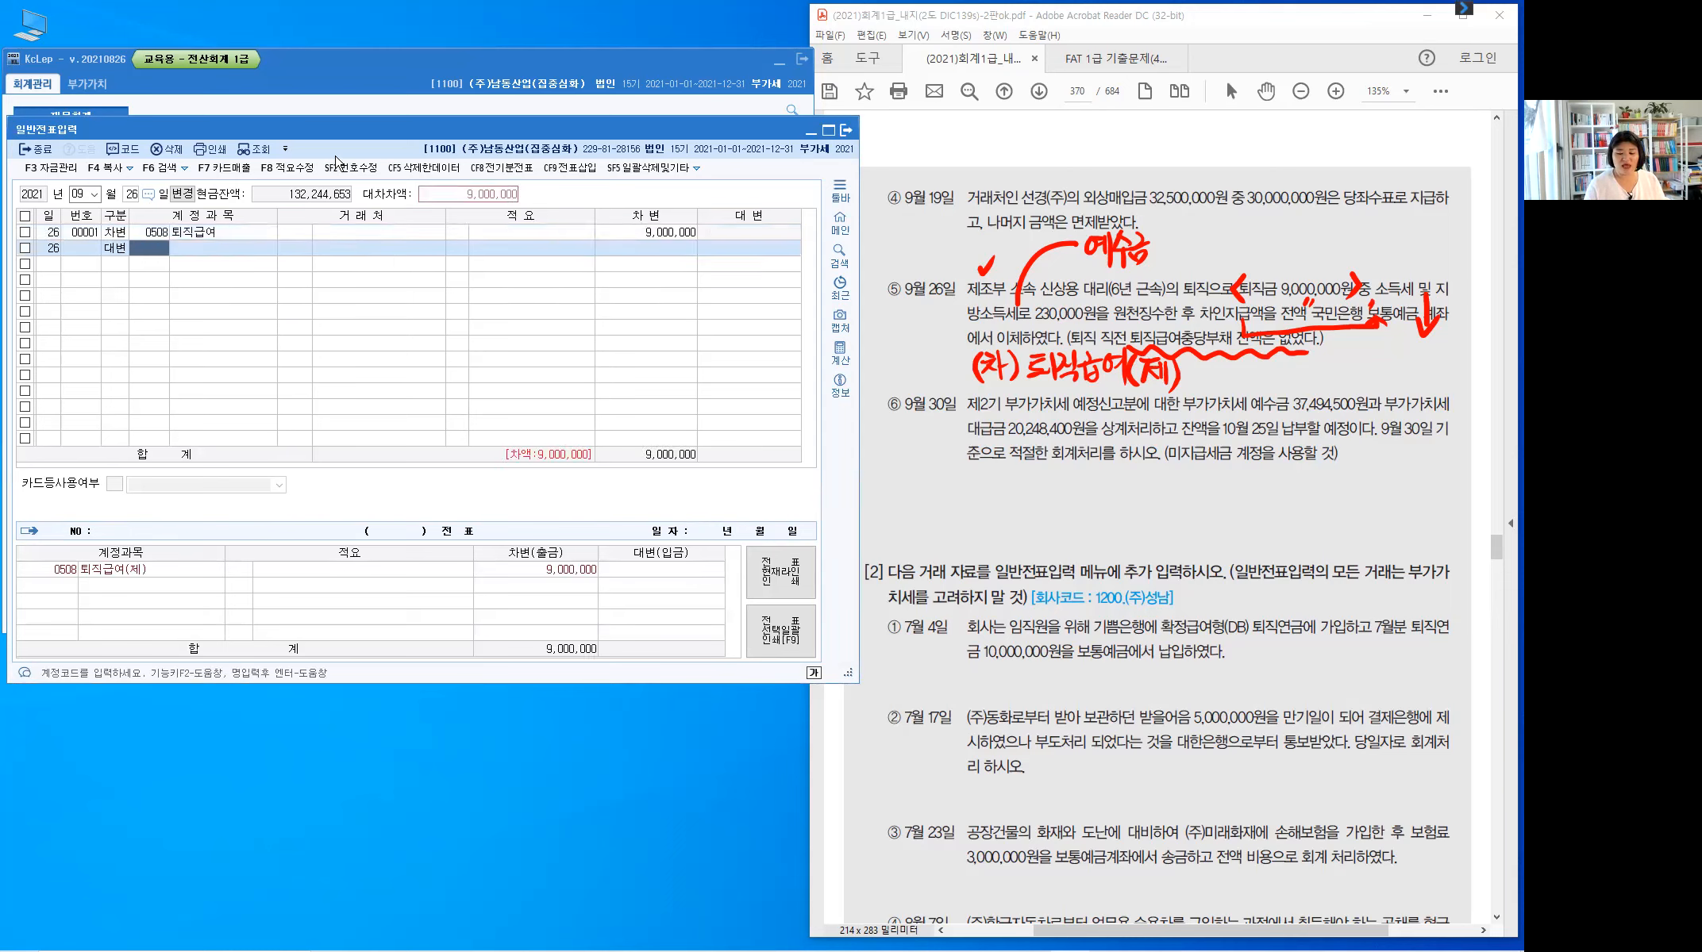
{"action": "type", "text": "254"}
{"action": "key", "text": "Return"}
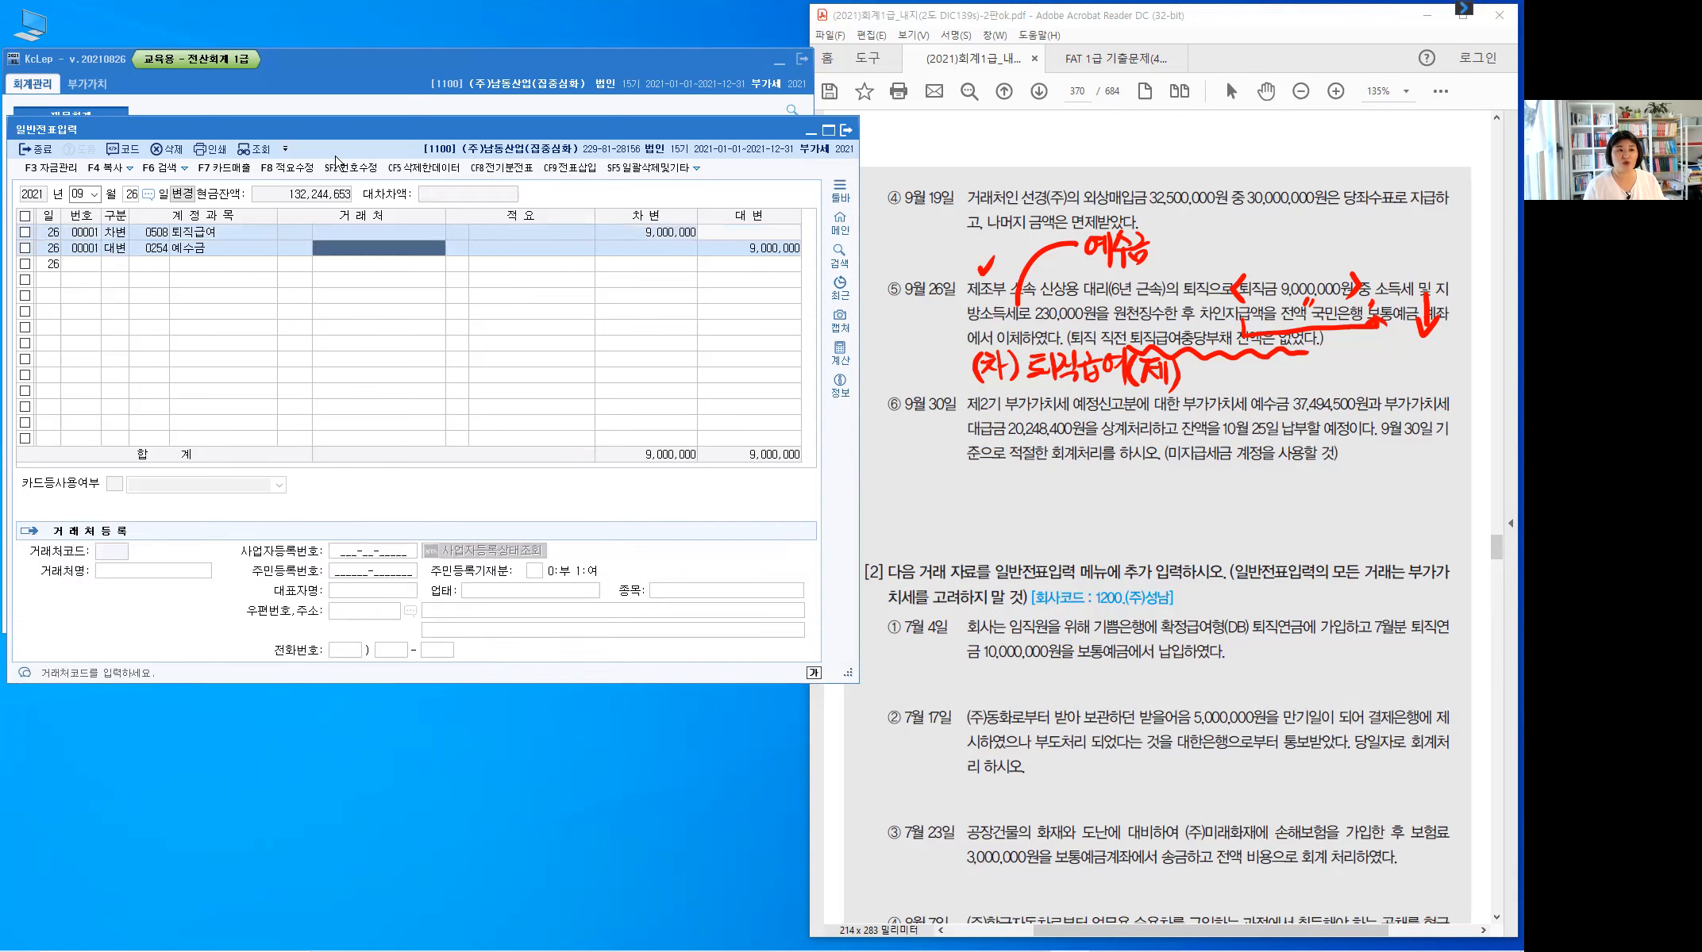
{"action": "key", "text": "Return"}
{"action": "key", "text": "Return"}
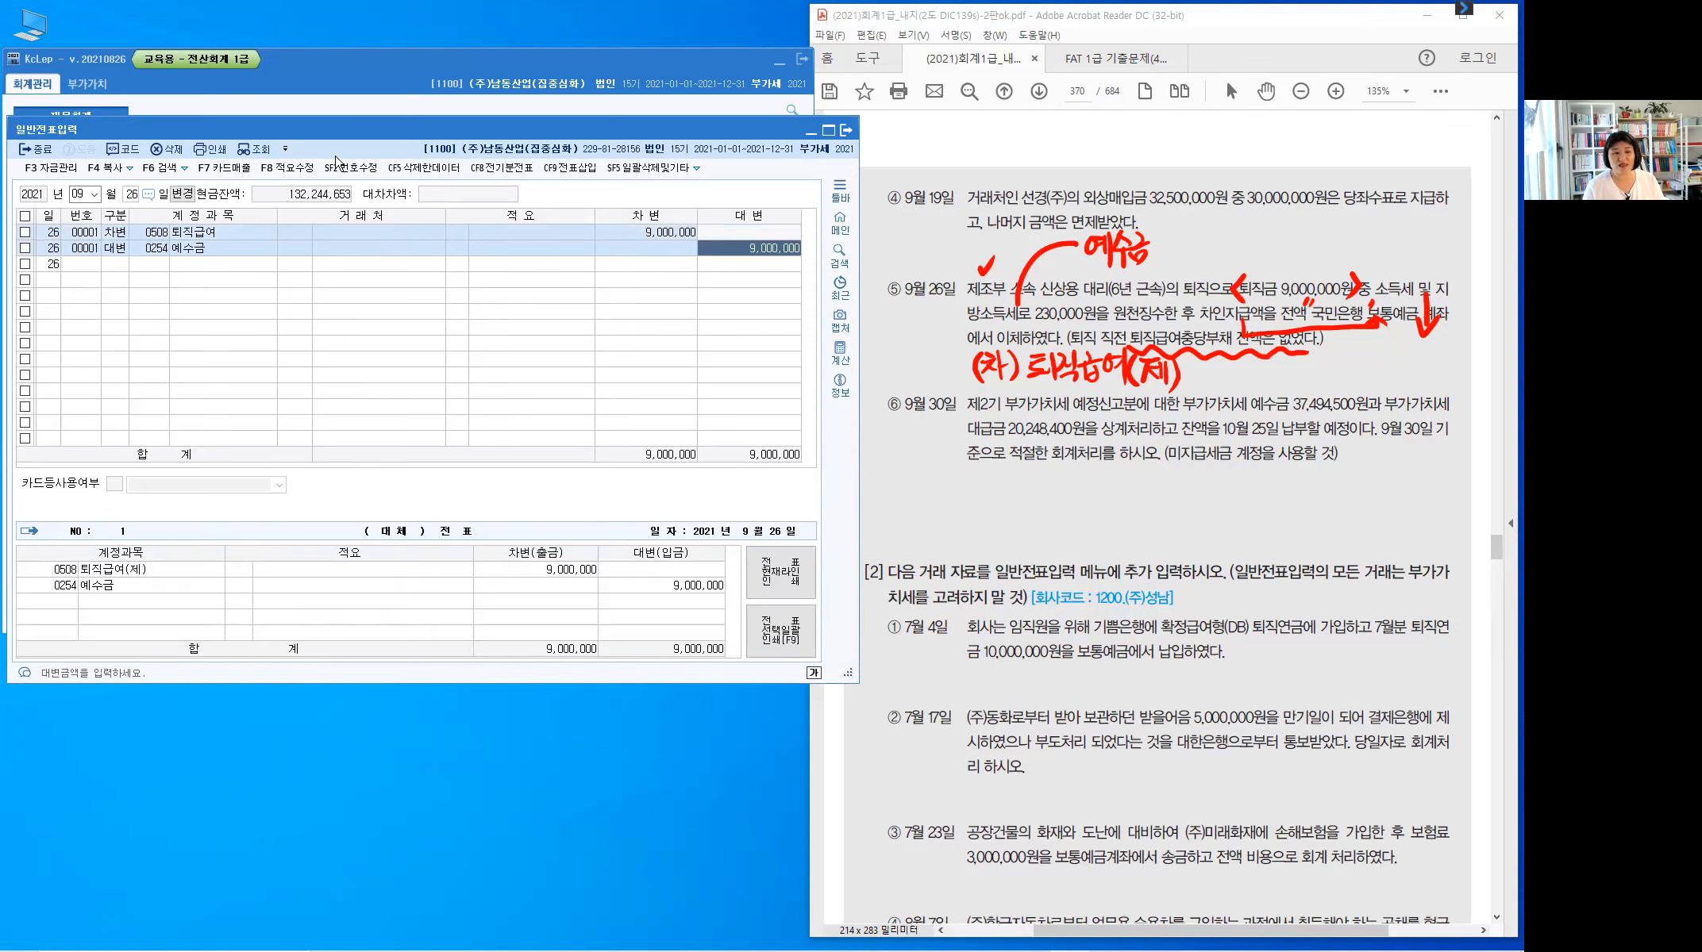
{"action": "type", "text": "230000"}
{"action": "key", "text": "Return"}
- Add a credit line for account 103 보통예금 with 국민은행 as the 거래처 and 8,770,000 as the amount
{"action": "type", "text": "4"}
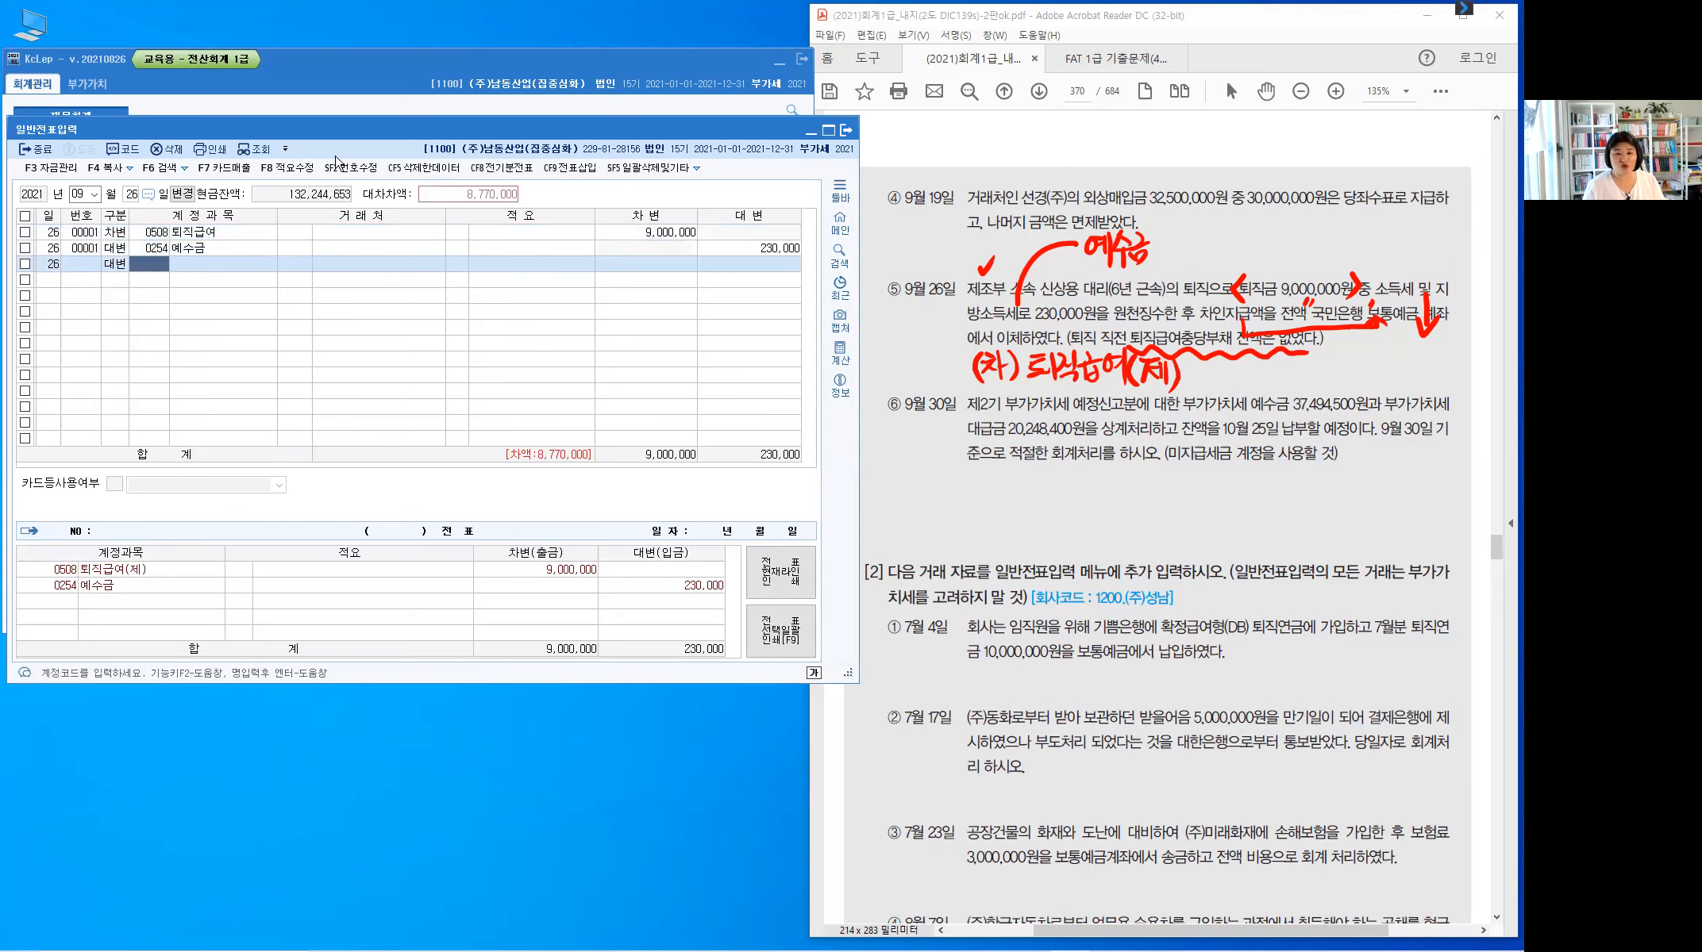
{"action": "type", "text": "103"}
{"action": "key", "text": "Return"}
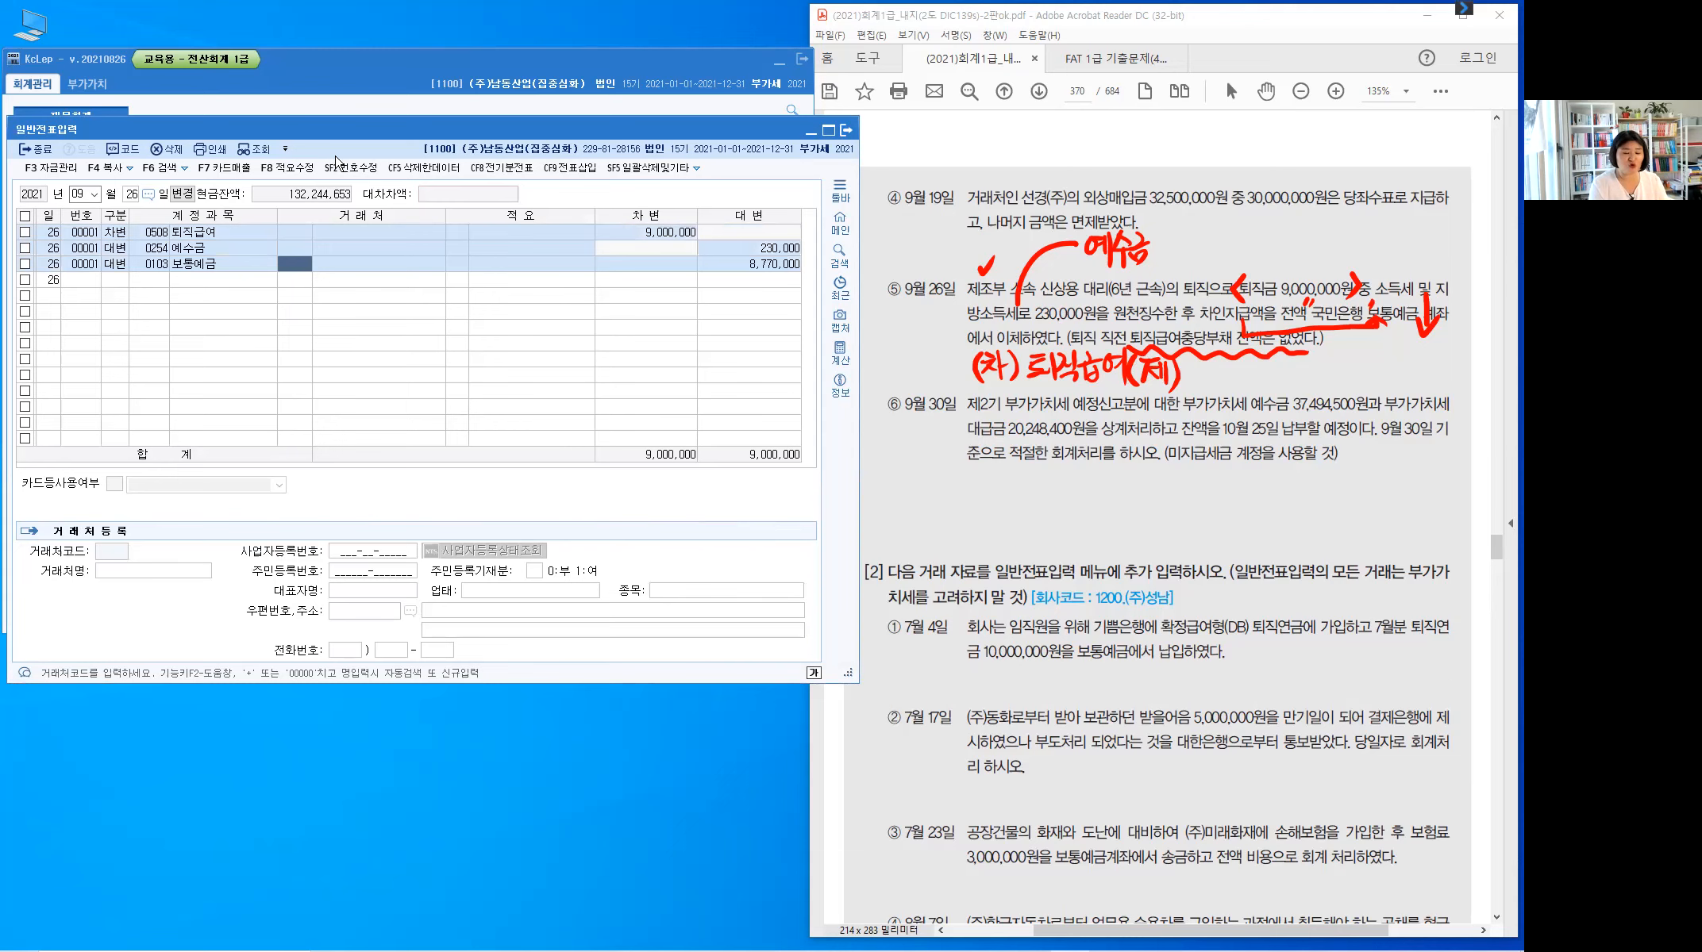
{"action": "type", "text": "국민"}
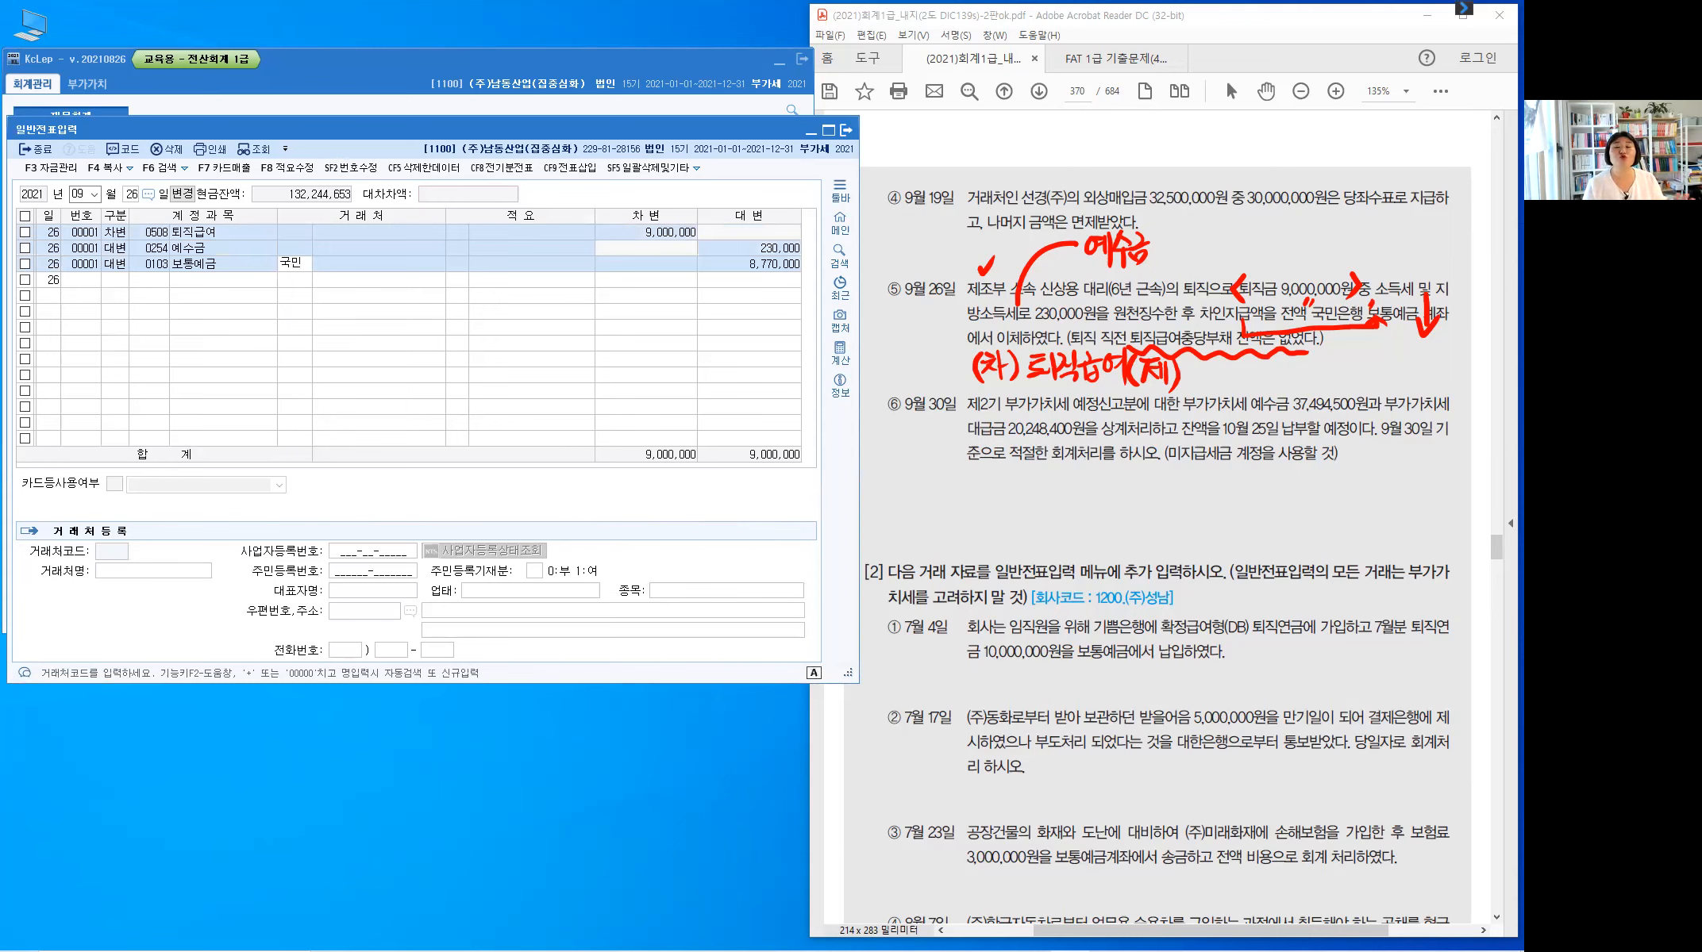
{"action": "key", "text": "Return"}
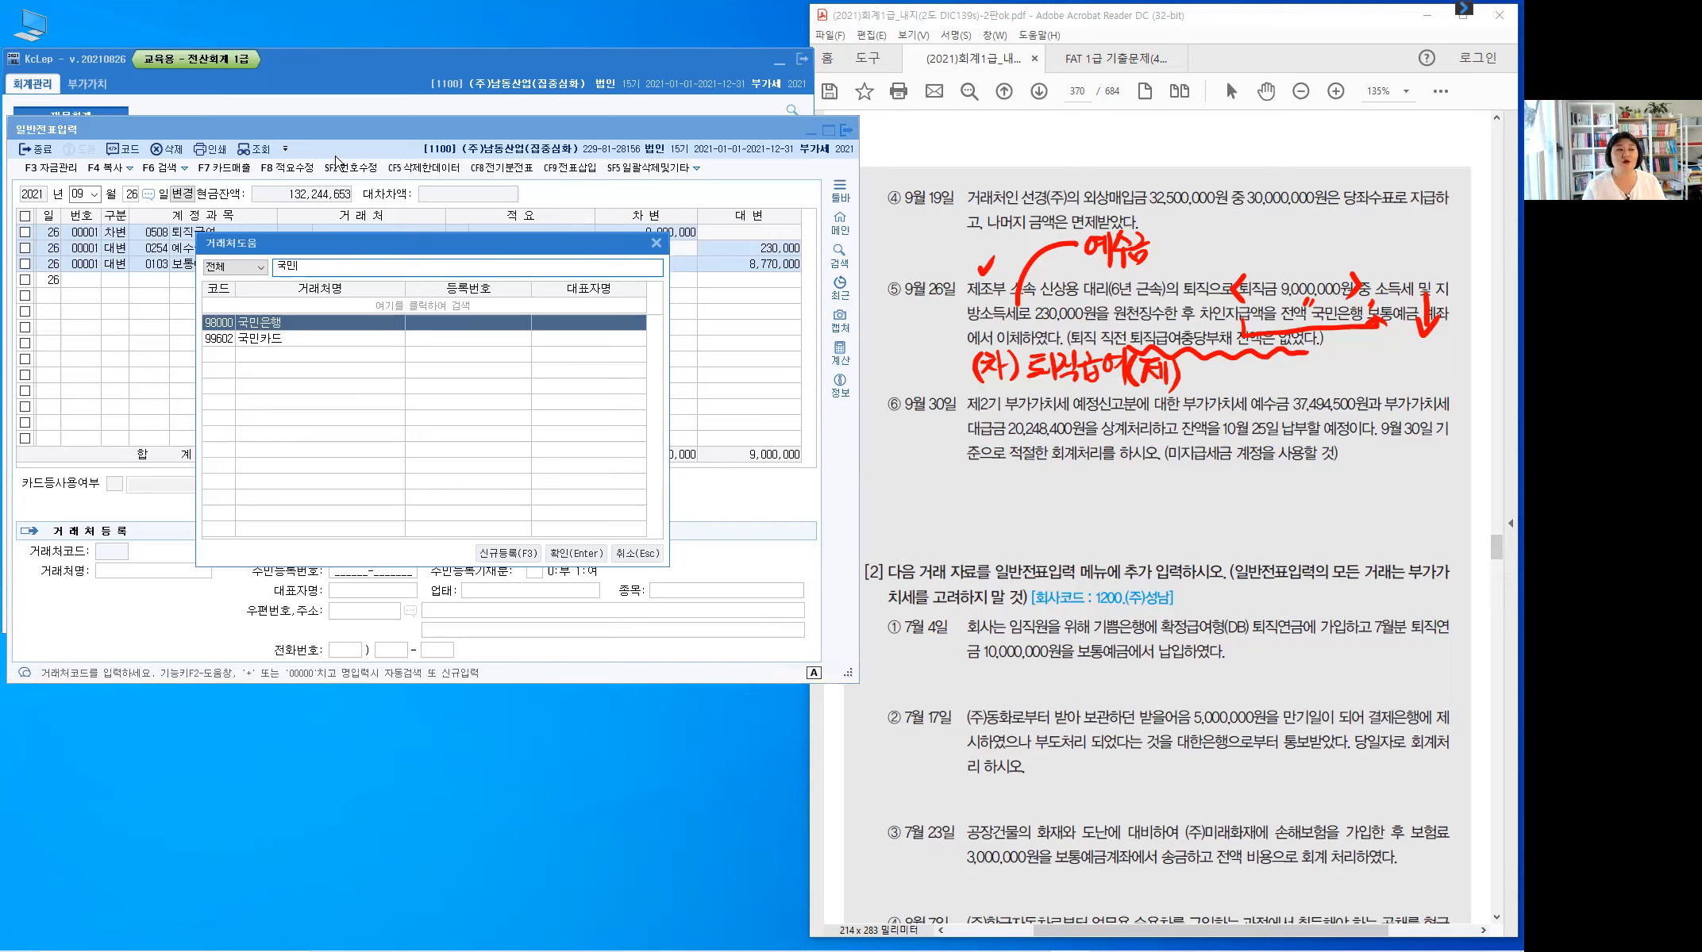
{"action": "key", "text": "Escape"}
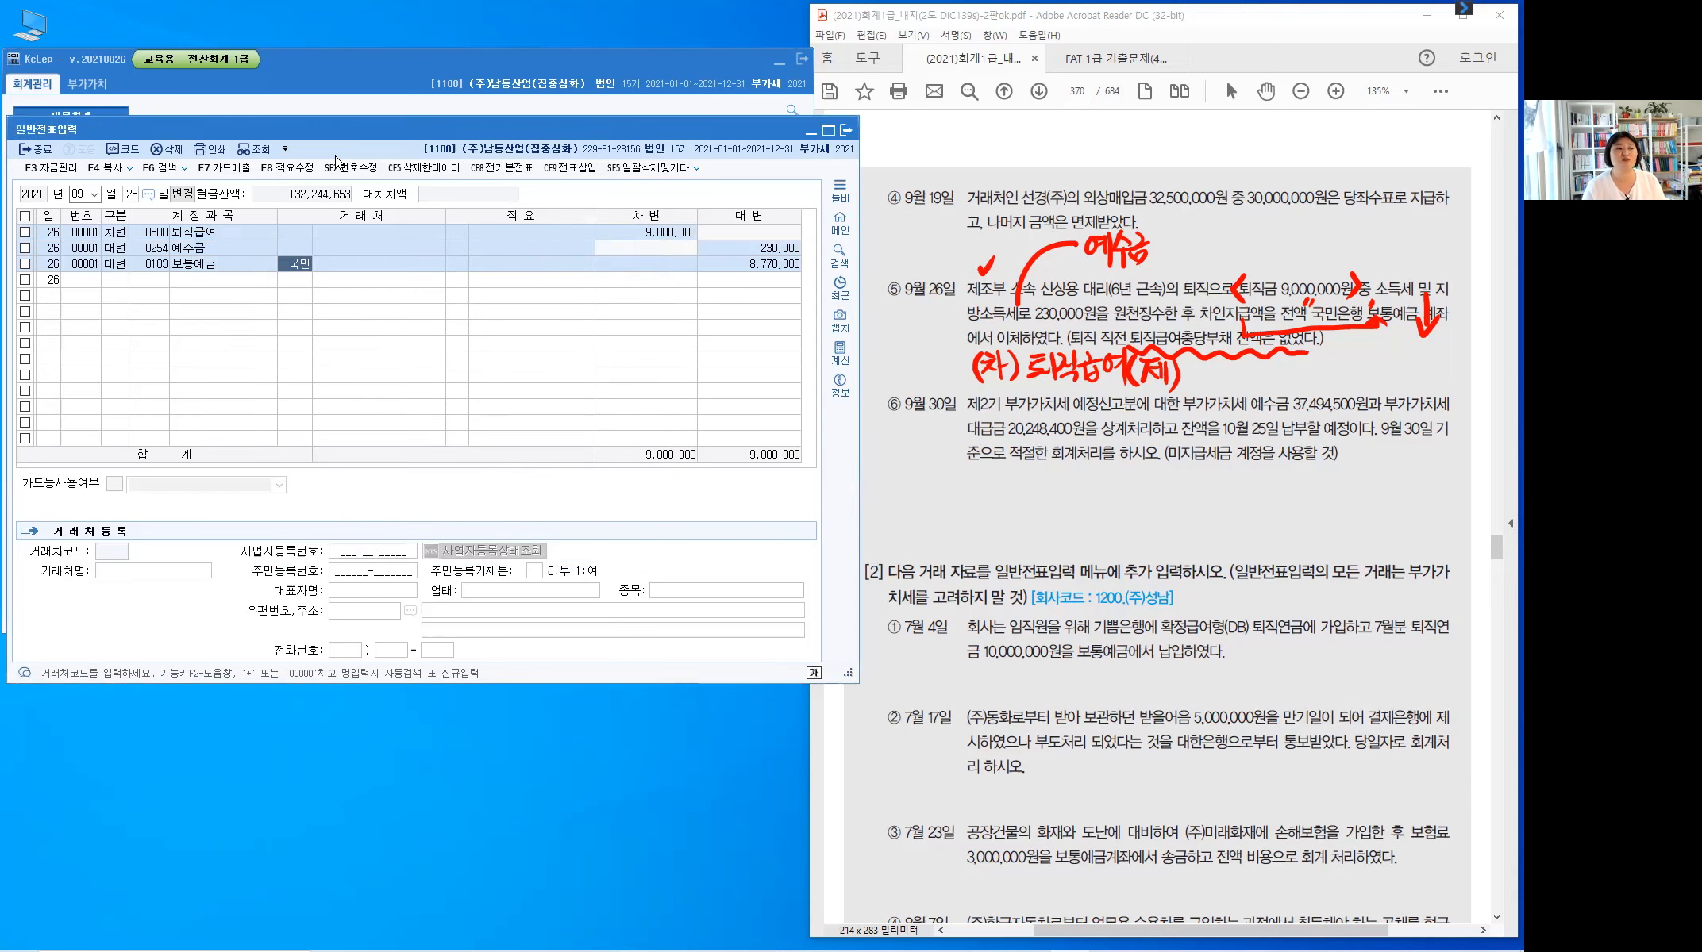
{"action": "key", "text": "Return"}
{"action": "key", "text": "Return"}
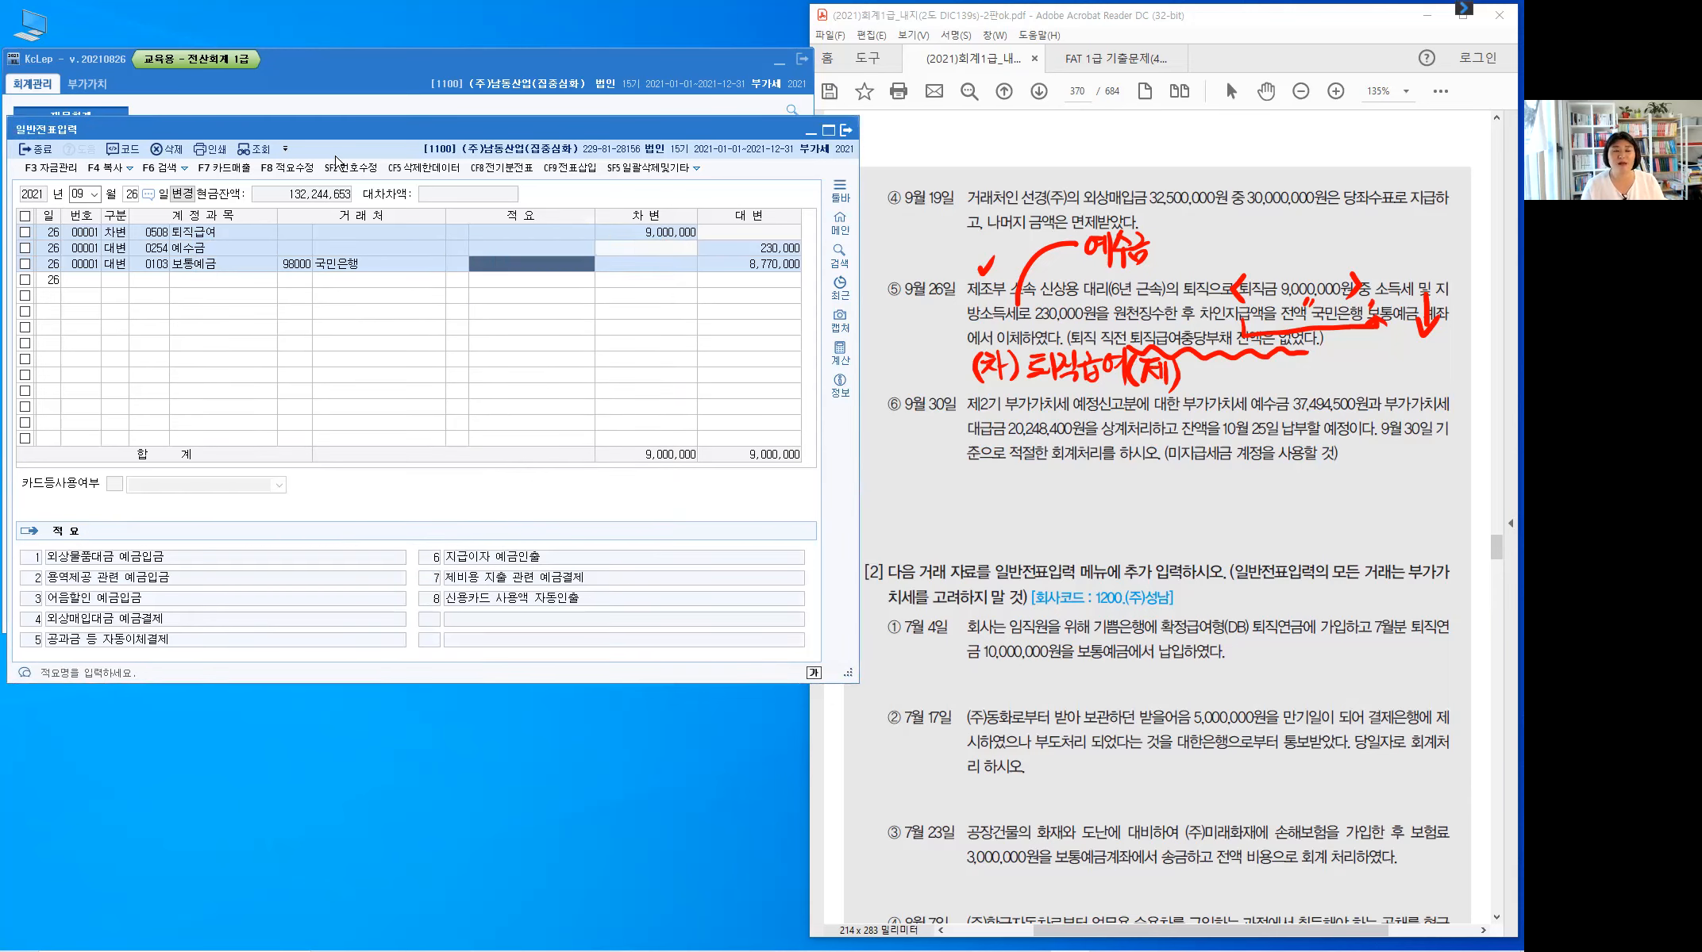
{"action": "key", "text": "Return"}
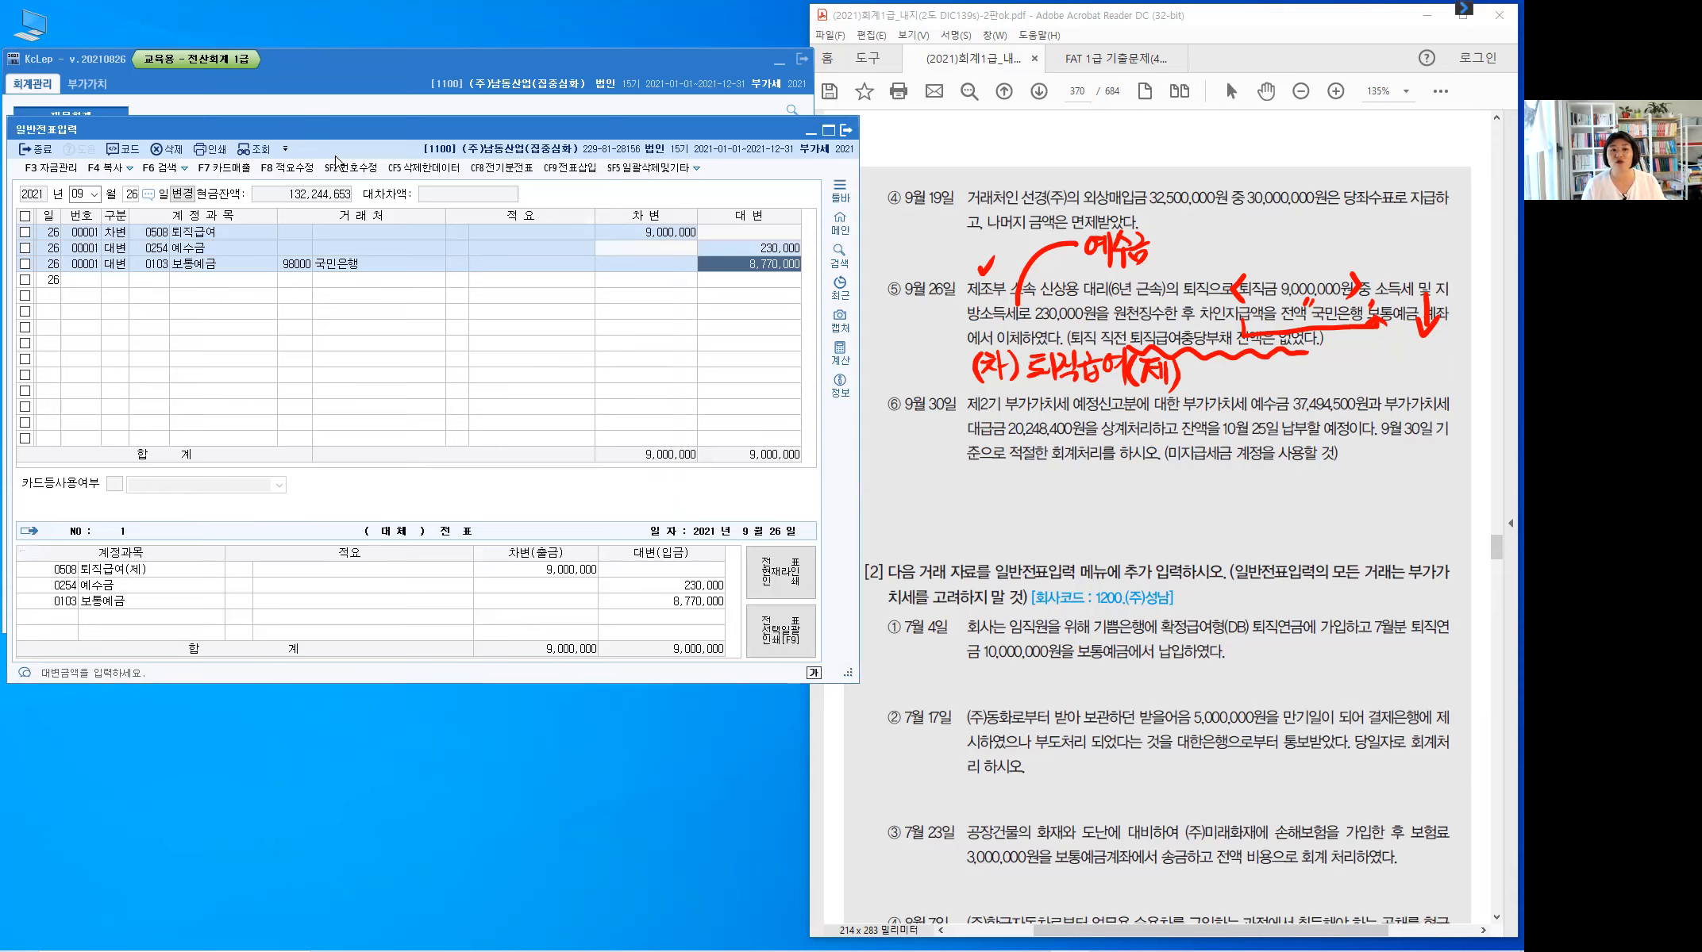
{"action": "key", "text": "Return"}
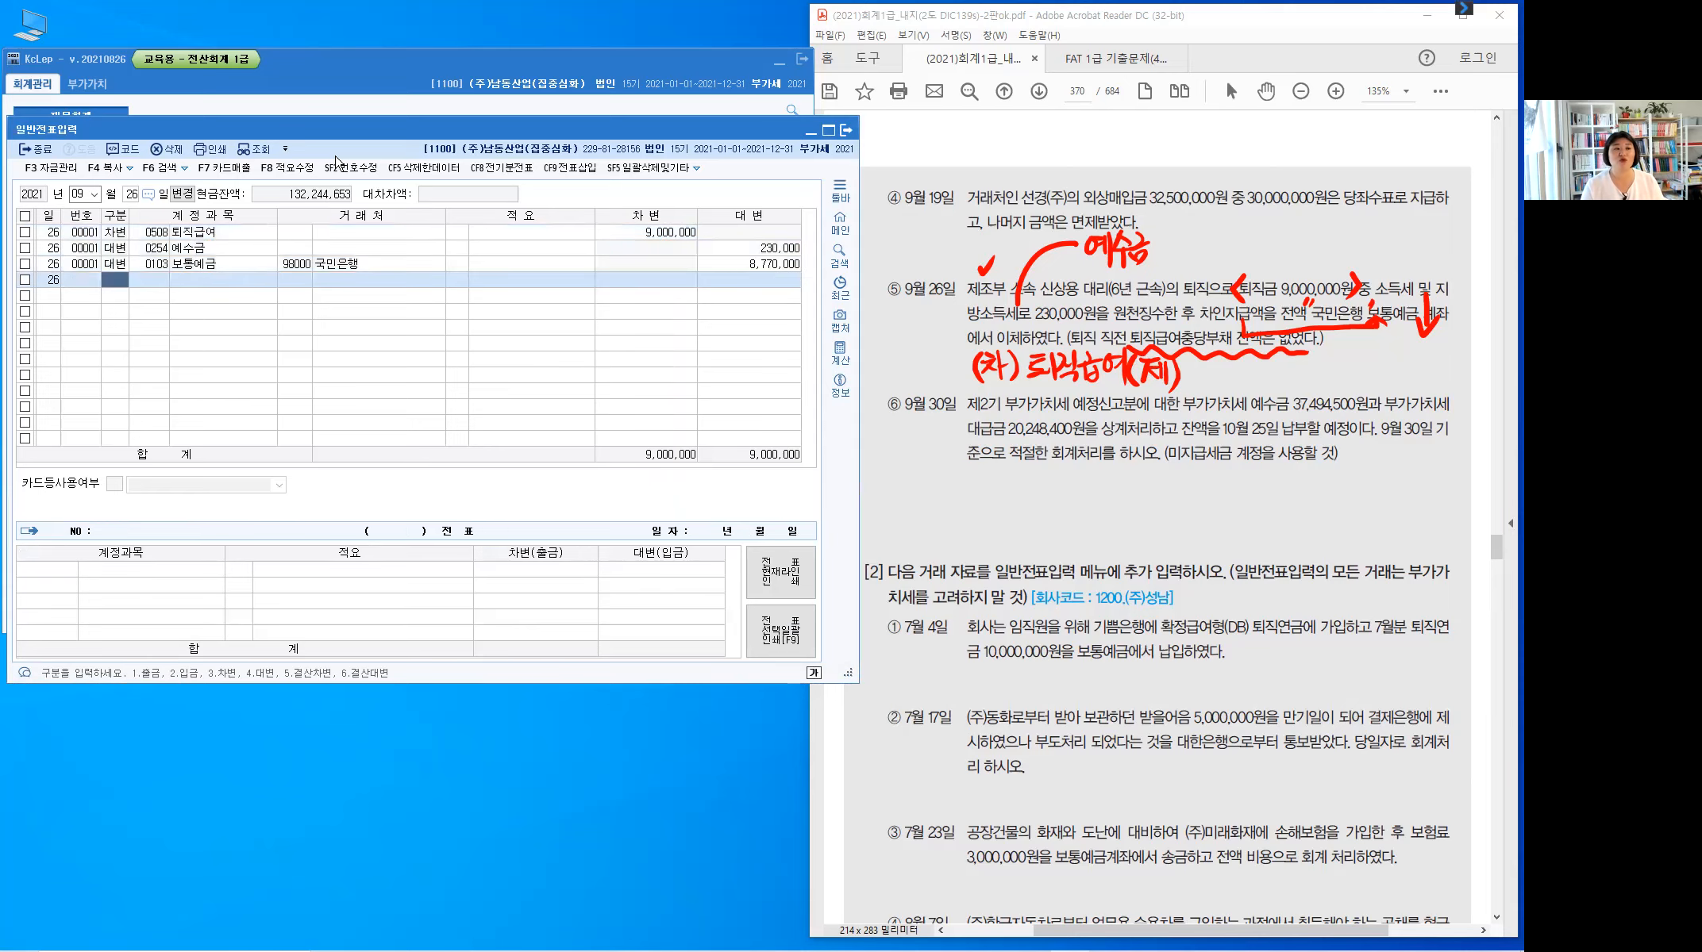
- Switch the voucher entry date to September 30 and clear the red annotations from the exercise page
{"action": "key", "text": "Up"}
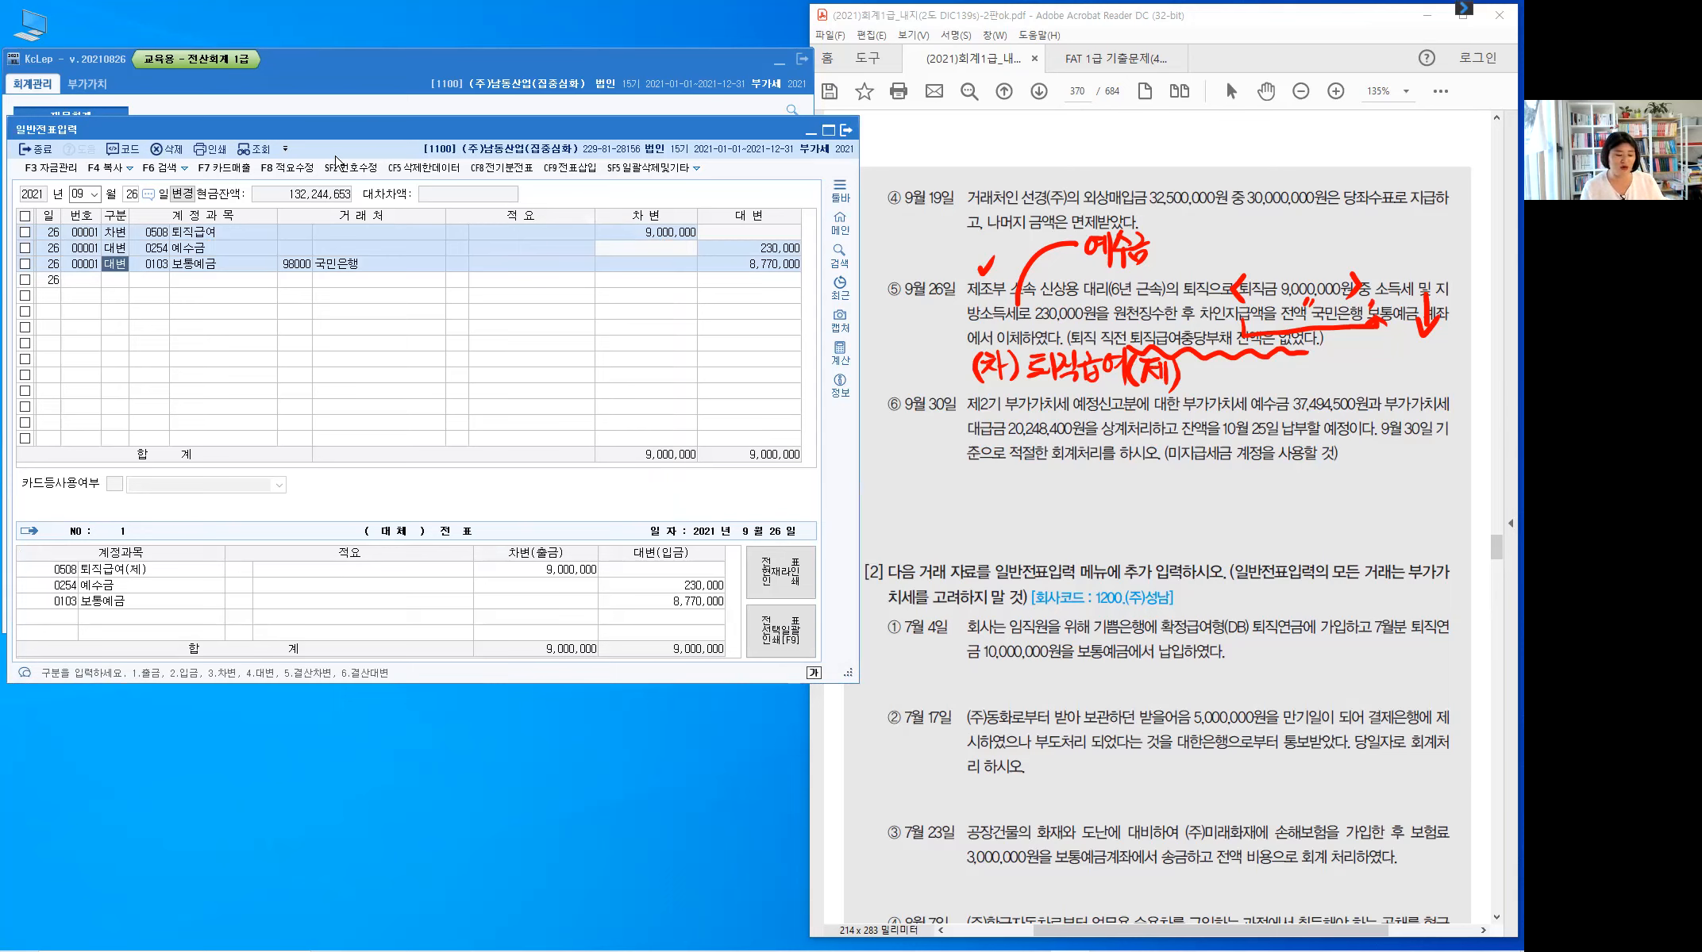
{"action": "key", "text": "Escape"}
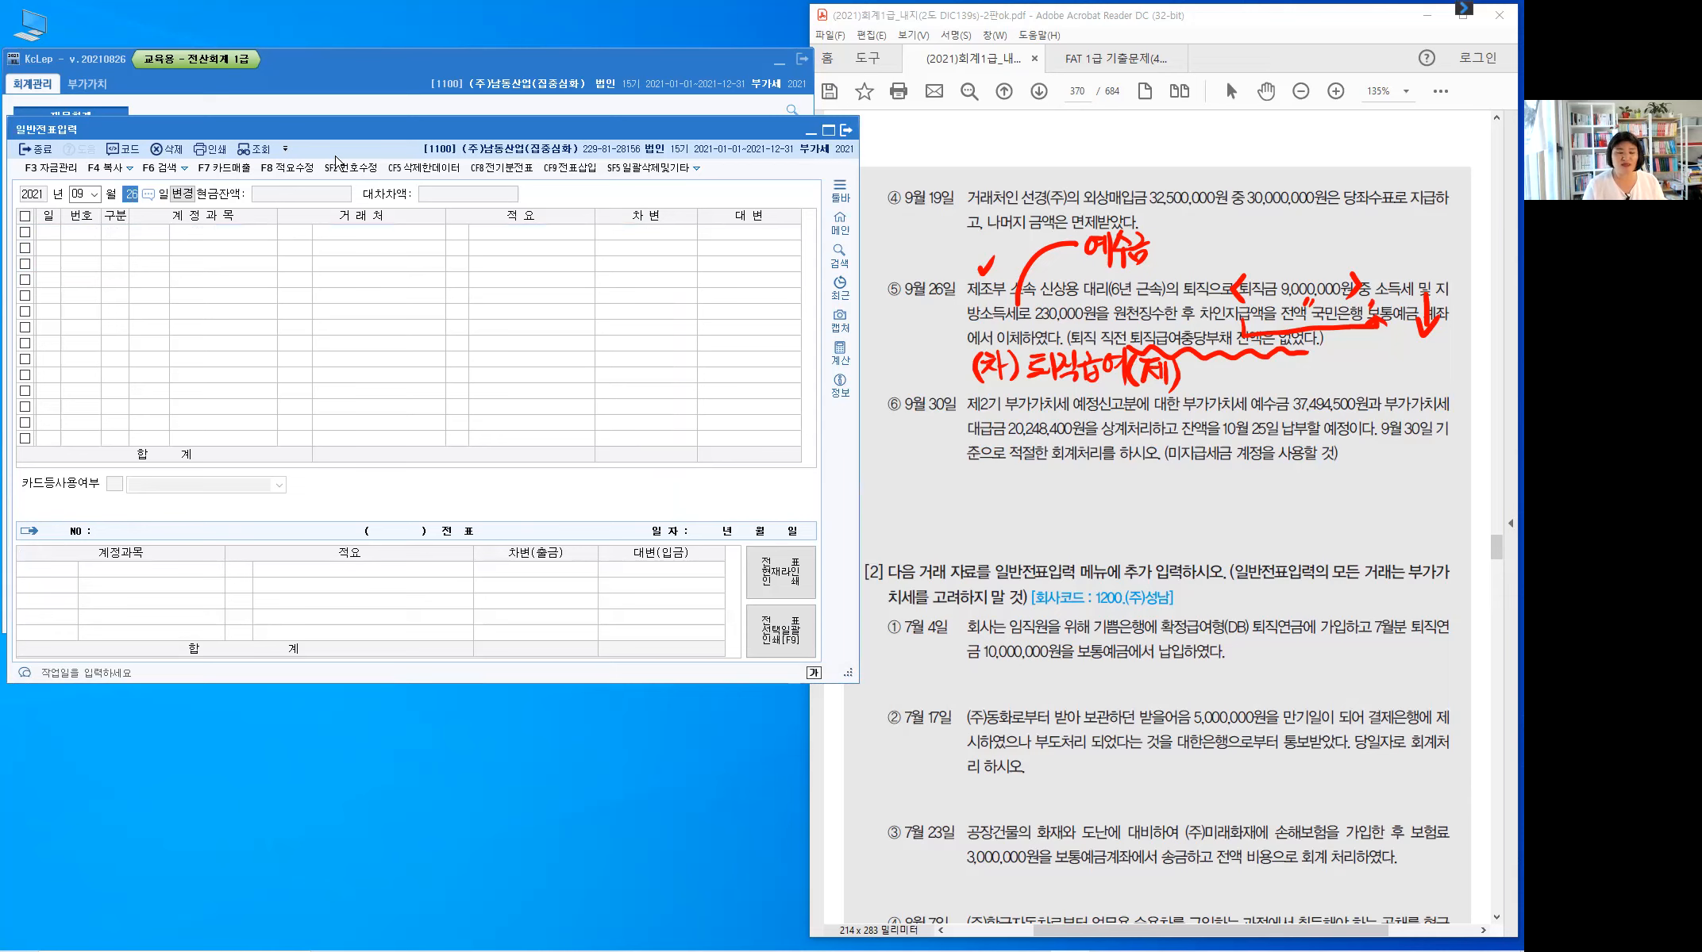
{"action": "type", "text": "30"}
{"action": "key", "text": "Return"}
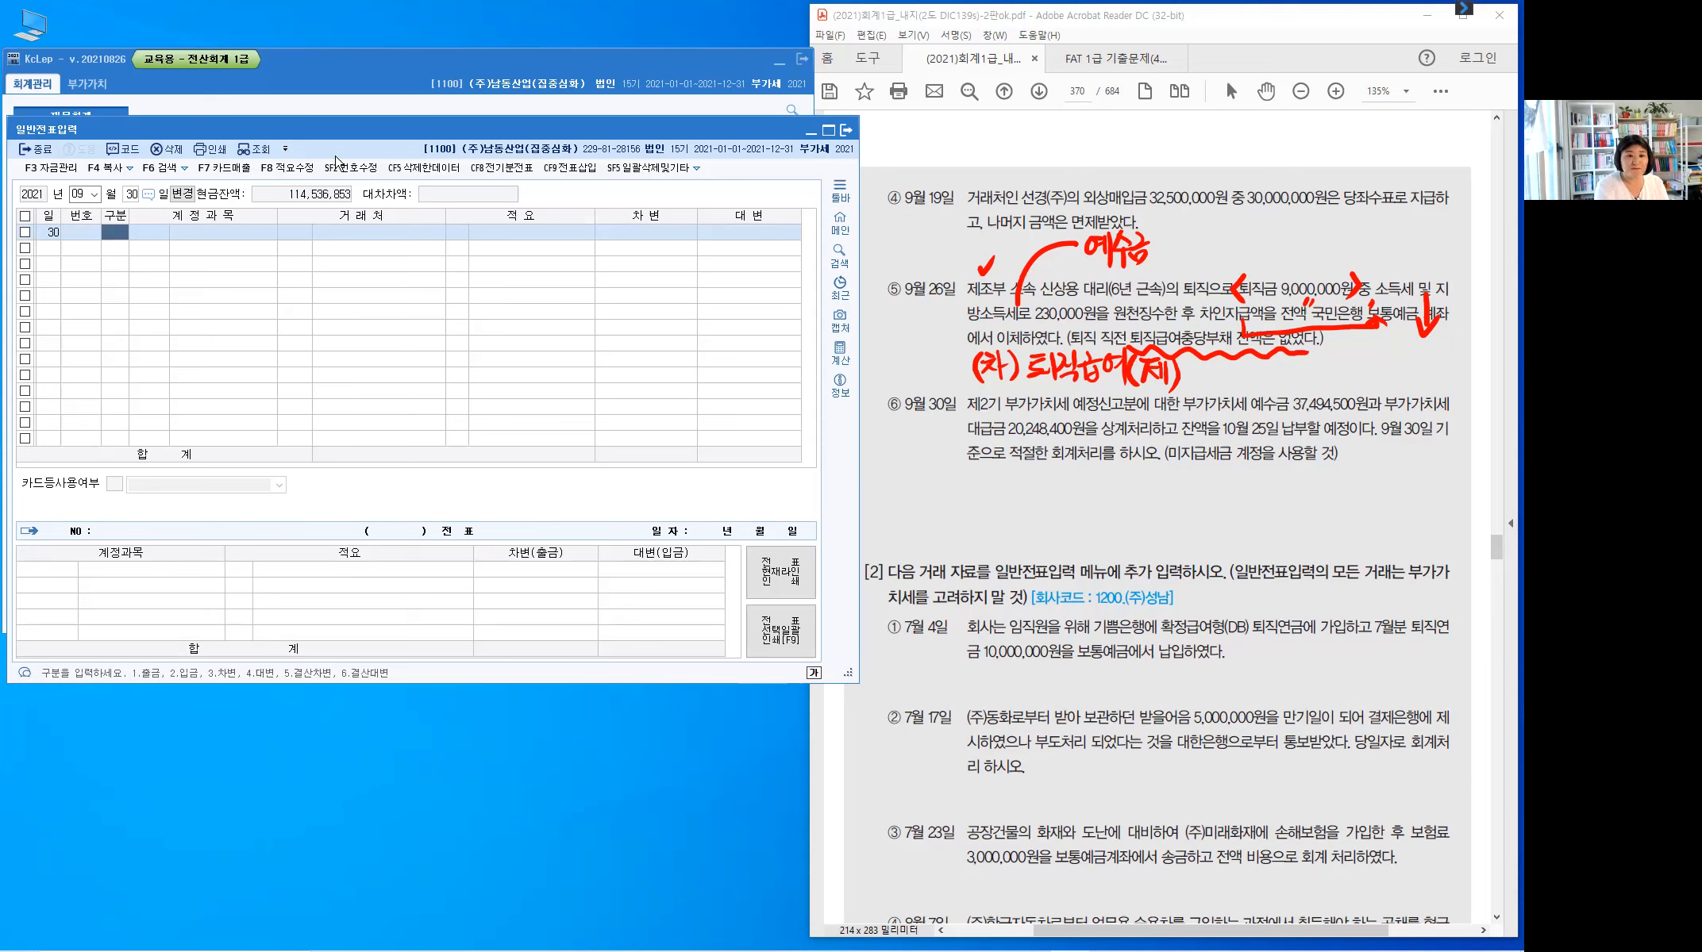
{"action": "key", "text": "Escape"}
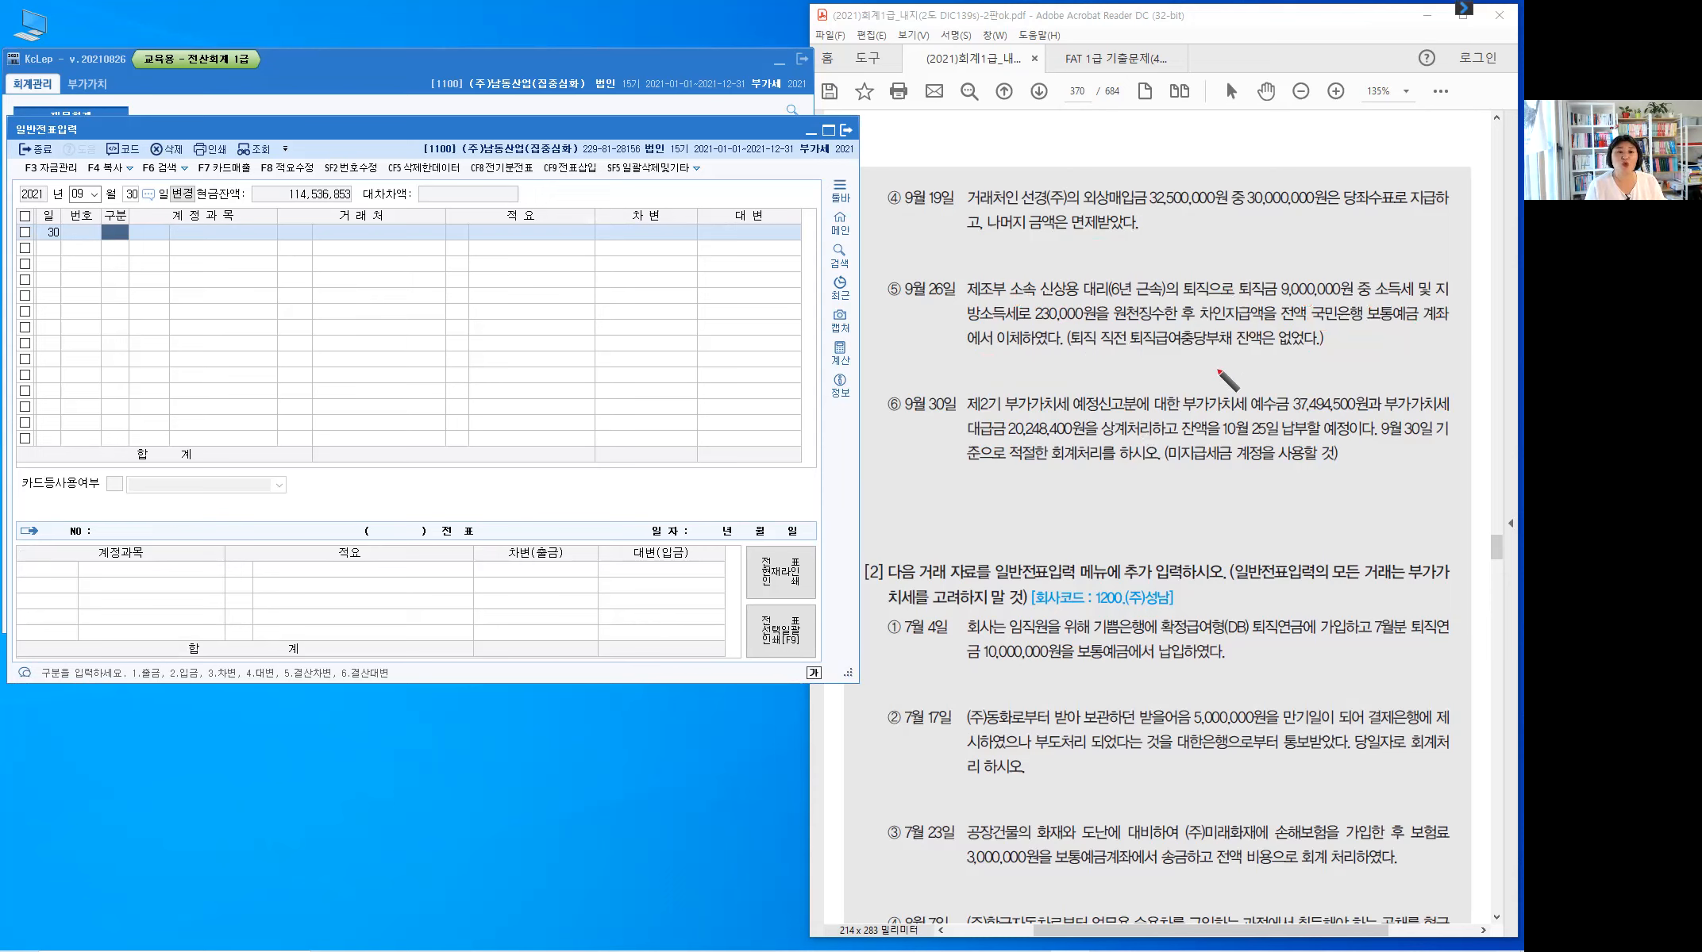
- In transaction ⑥, handwrite 부채 above 부가가치세 예수금 and 자산 above 부가가치세 대급금 in red
{"action": "left_click_drag", "start_coordinate": [1218, 367], "coordinate": [1228, 382]}
{"action": "left_click_drag", "start_coordinate": [1219, 376], "coordinate": [1228, 375]}
{"action": "left_click_drag", "start_coordinate": [1219, 381], "coordinate": [1233, 384]}
{"action": "left_click_drag", "start_coordinate": [1228, 385], "coordinate": [1235, 385]}
{"action": "left_click_drag", "start_coordinate": [1239, 377], "coordinate": [1252, 382]}
{"action": "left_click_drag", "start_coordinate": [1253, 369], "coordinate": [1252, 395]}
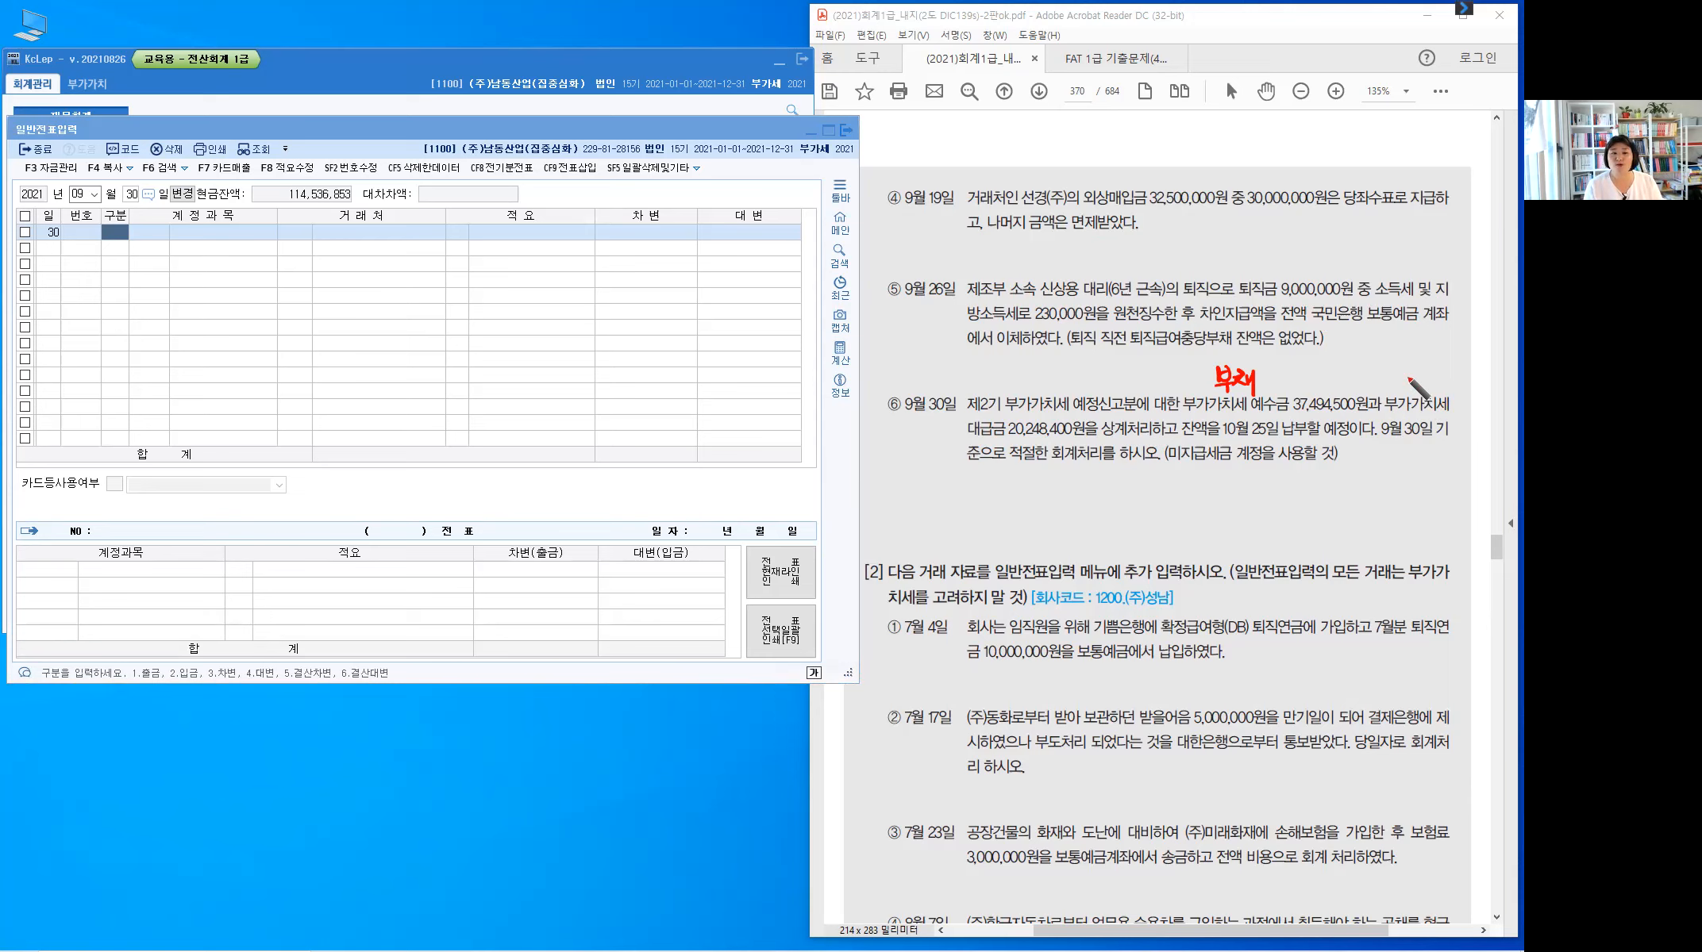
{"action": "left_click_drag", "start_coordinate": [1405, 374], "coordinate": [1426, 381]}
{"action": "left_click_drag", "start_coordinate": [1429, 370], "coordinate": [1446, 389]}
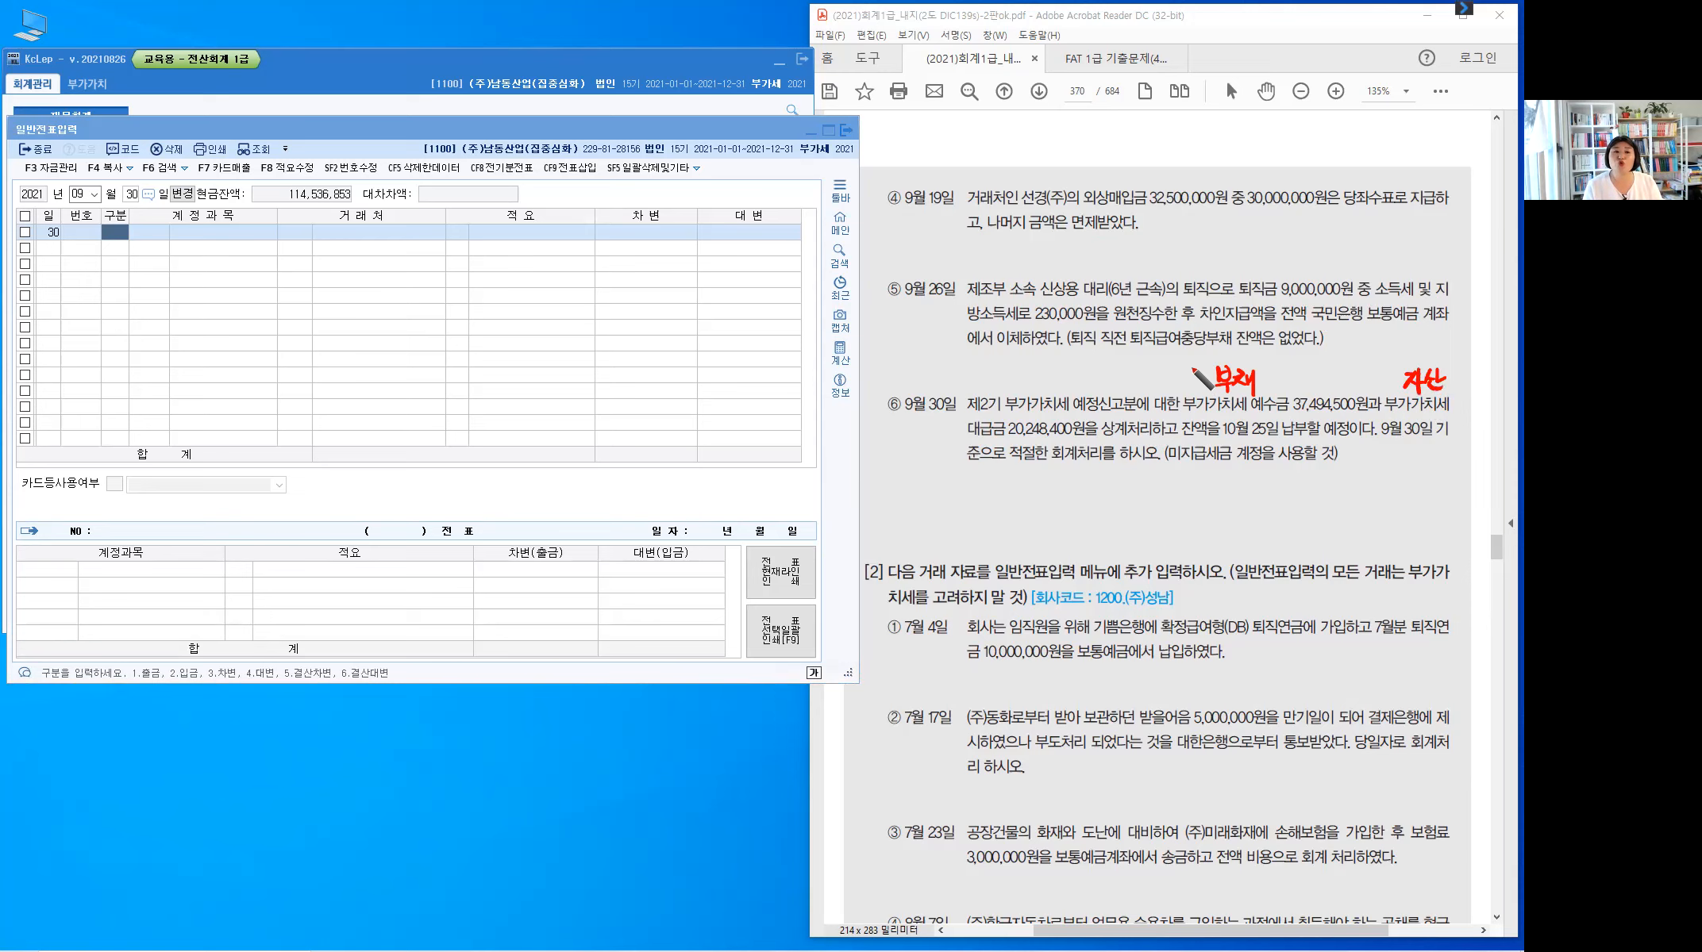
- Prefix both handwritten notes above transaction ⑥ with 유. so they read 유.부채 and 유.자산
{"action": "left_click_drag", "start_coordinate": [1187, 368], "coordinate": [1188, 375]}
{"action": "left_click_drag", "start_coordinate": [1180, 381], "coordinate": [1200, 389]}
{"action": "left_click_drag", "start_coordinate": [1389, 364], "coordinate": [1398, 389]}
{"action": "left_click", "coordinate": [1404, 384]}
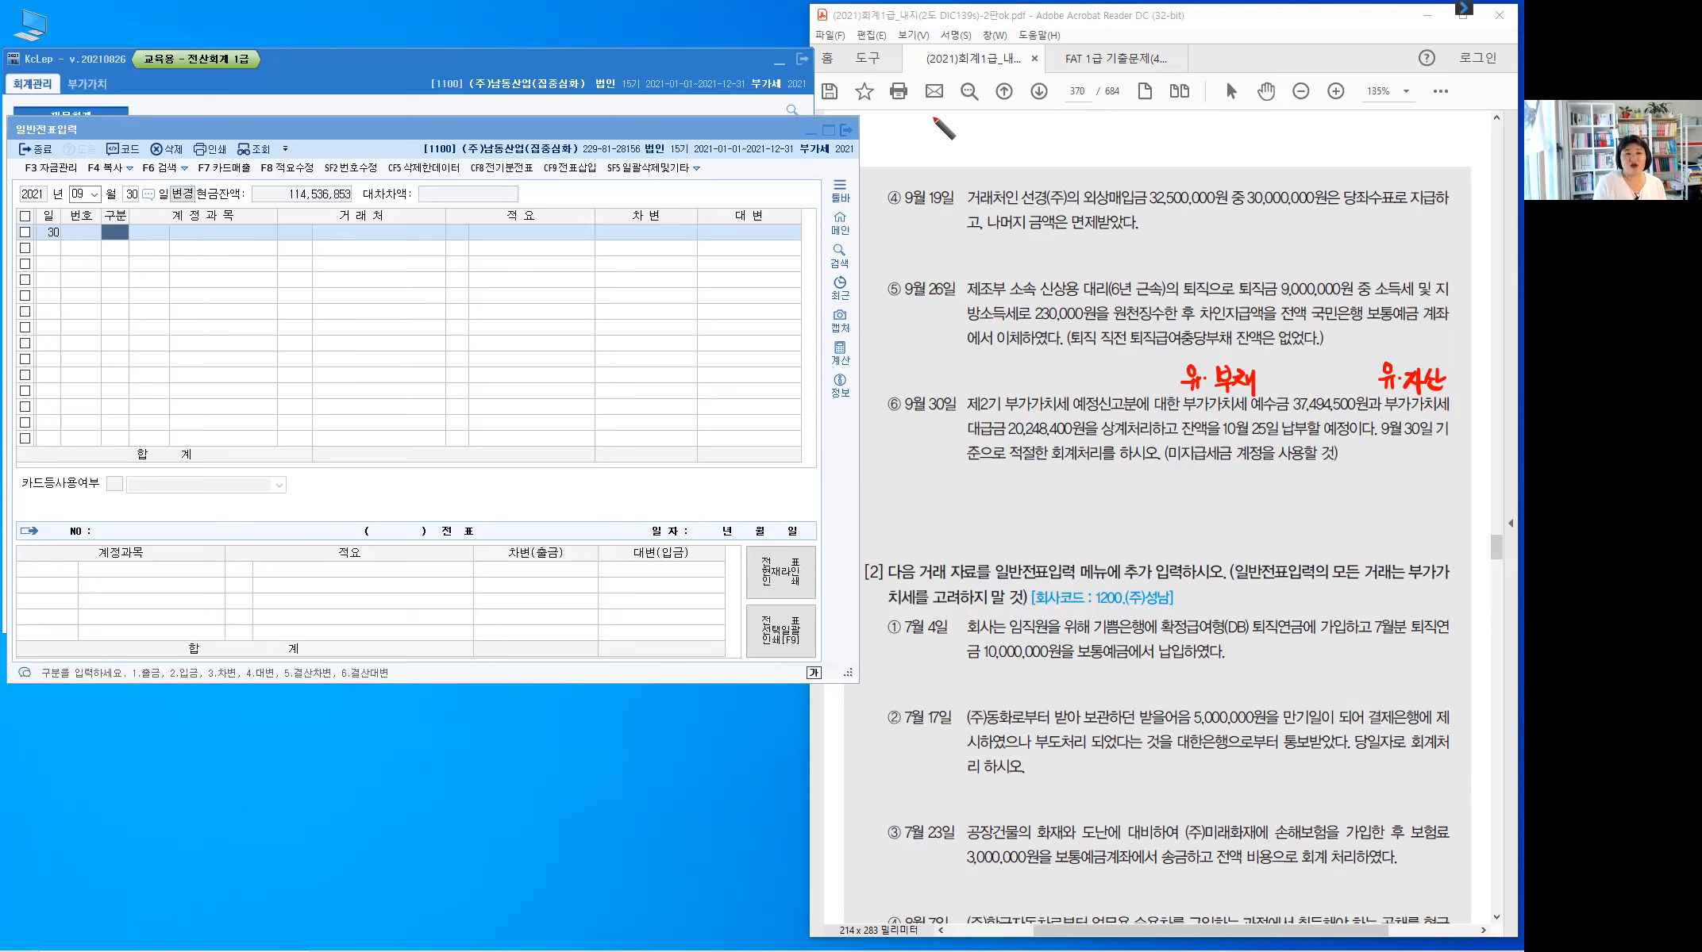
- Handwrite 과세기간종료일 (예정.확정) in red above transaction ④
{"action": "left_click_drag", "start_coordinate": [917, 119], "coordinate": [1071, 139]}
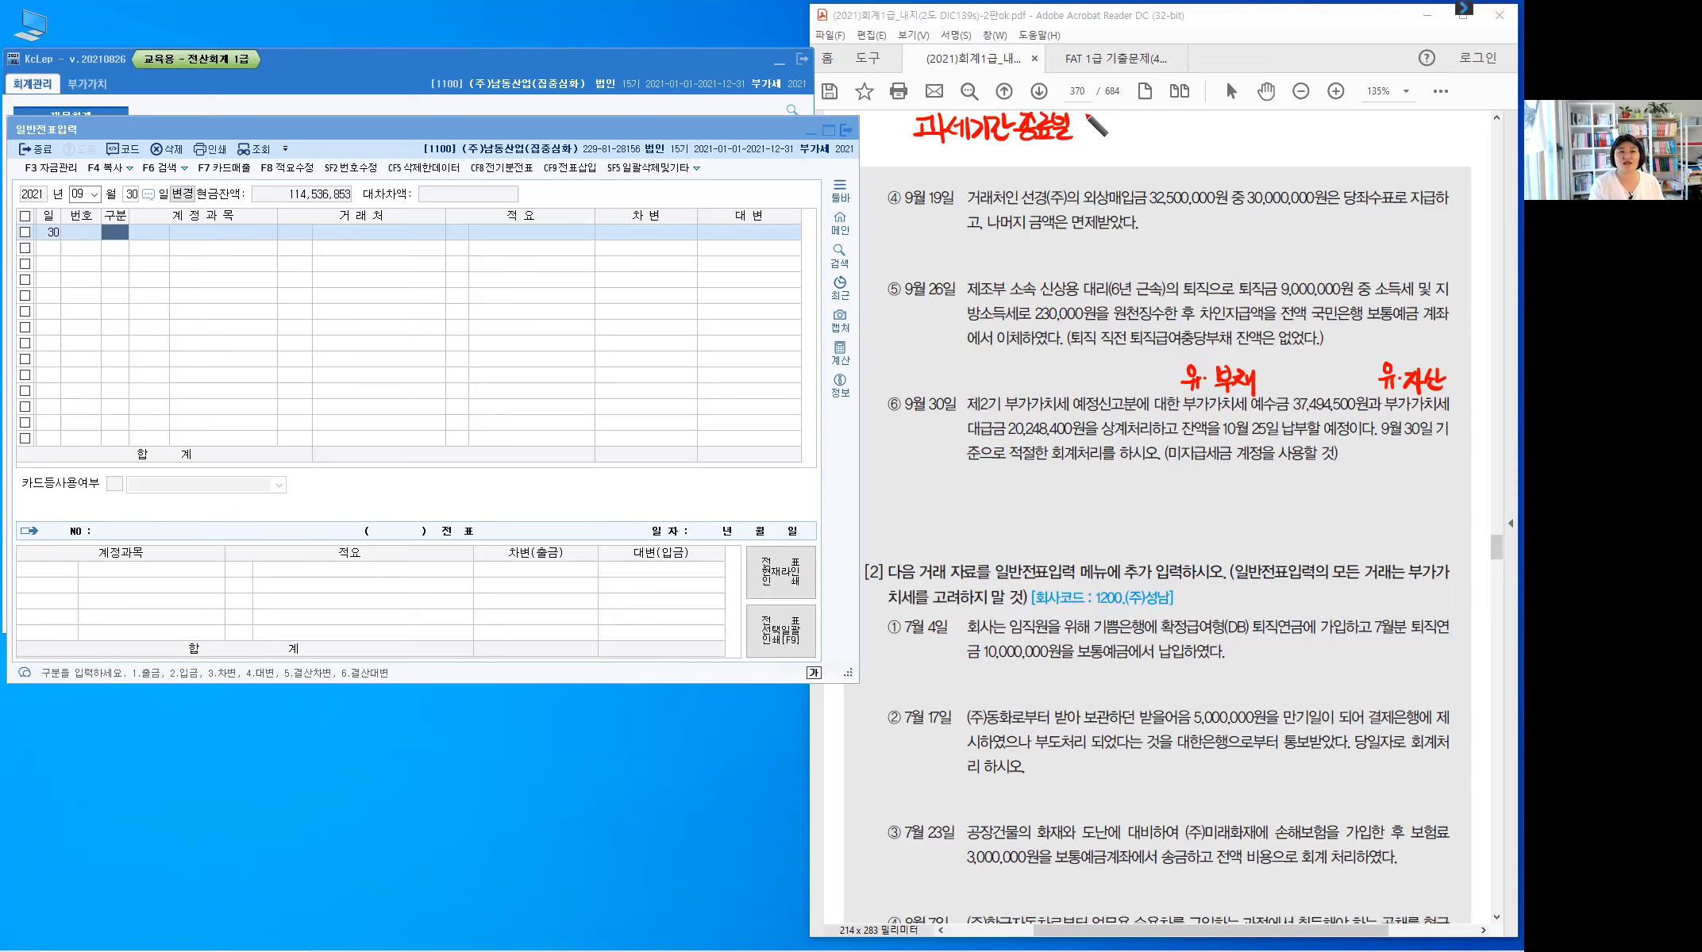
{"action": "left_click_drag", "start_coordinate": [1086, 114], "coordinate": [1085, 141]}
{"action": "left_click_drag", "start_coordinate": [1094, 120], "coordinate": [1110, 122]}
{"action": "left_click_drag", "start_coordinate": [1100, 130], "coordinate": [1111, 128]}
{"action": "left_click_drag", "start_coordinate": [1113, 117], "coordinate": [1117, 140]}
{"action": "left_click_drag", "start_coordinate": [1122, 121], "coordinate": [1130, 131]}
{"action": "left_click_drag", "start_coordinate": [1132, 125], "coordinate": [1137, 124]}
{"action": "left_click_drag", "start_coordinate": [1139, 116], "coordinate": [1139, 131]}
{"action": "left_click_drag", "start_coordinate": [1134, 133], "coordinate": [1159, 123]}
{"action": "left_click", "coordinate": [1149, 134]}
{"action": "left_click_drag", "start_coordinate": [1153, 133], "coordinate": [1167, 130]}
{"action": "left_click_drag", "start_coordinate": [1171, 110], "coordinate": [1171, 131]}
{"action": "left_click_drag", "start_coordinate": [1158, 135], "coordinate": [1172, 140]}
{"action": "left_click_drag", "start_coordinate": [1183, 120], "coordinate": [1200, 131]}
{"action": "left_click_drag", "start_coordinate": [1195, 133], "coordinate": [1195, 133]}
{"action": "left_click_drag", "start_coordinate": [1209, 118], "coordinate": [1208, 143]}
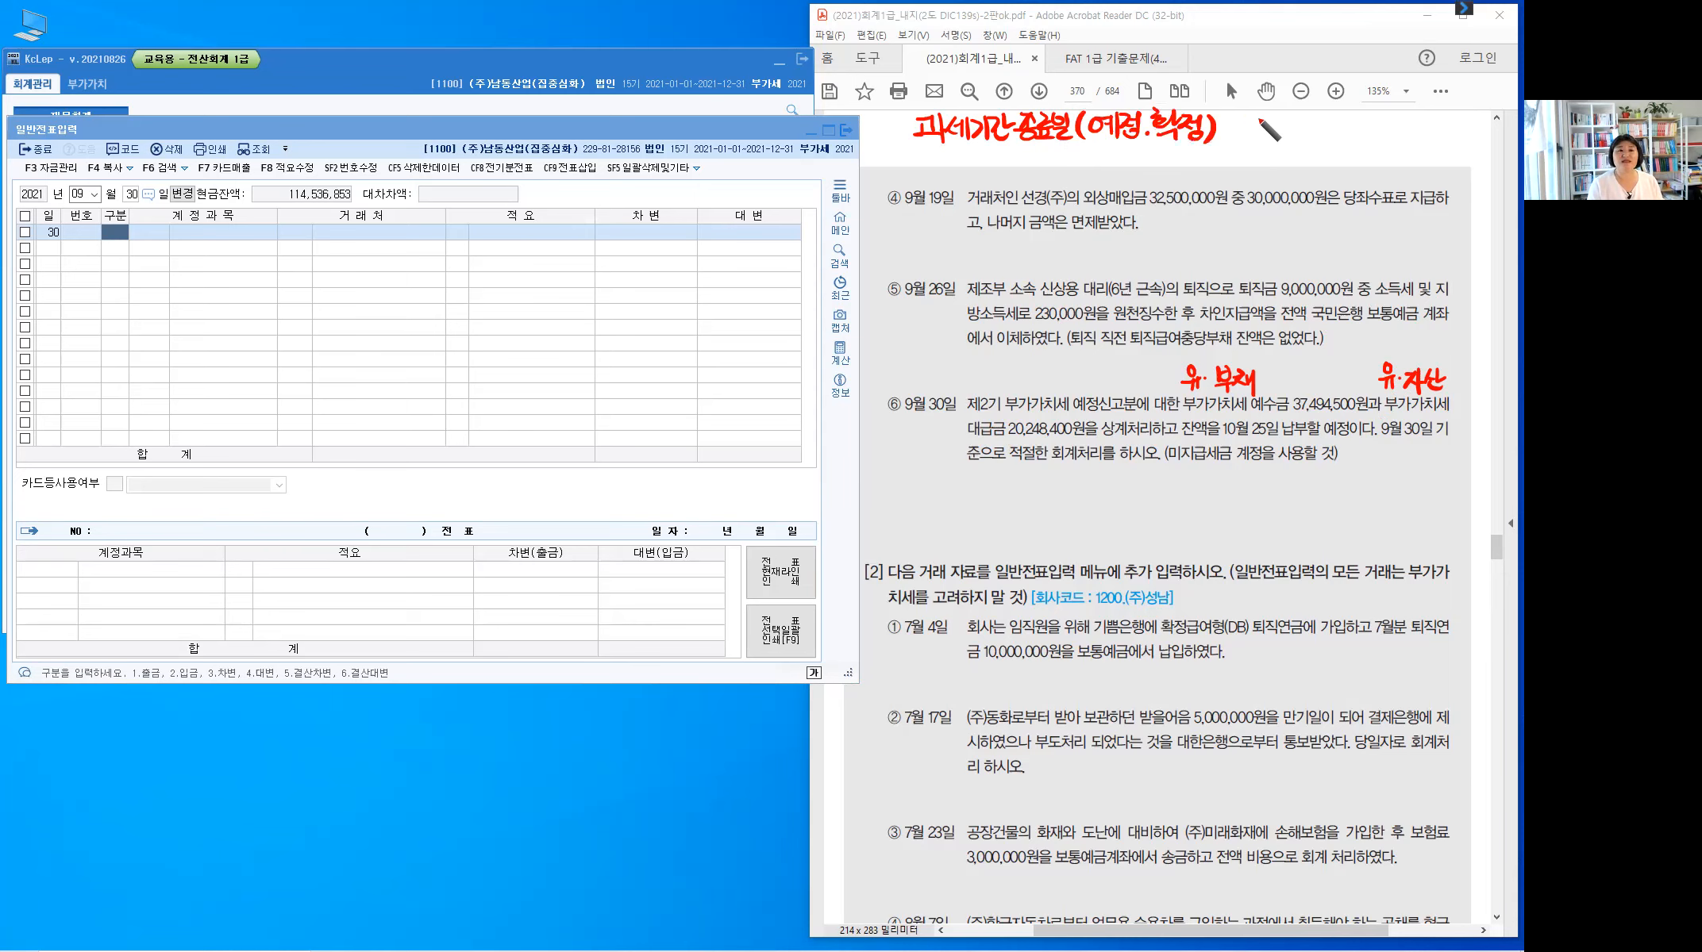
- Handwrite the period end dates 3/31. 6/30. 9/30. 12/31 after the 과세기간종료일 note
{"action": "left_click_drag", "start_coordinate": [1236, 116], "coordinate": [1248, 139]}
{"action": "left_click_drag", "start_coordinate": [1257, 118], "coordinate": [1258, 138]}
{"action": "left_click", "coordinate": [1284, 138]}
{"action": "mouse_move", "coordinate": [1271, 116]}
{"action": "left_mouse_down"}
{"action": "mouse_move", "coordinate": [1272, 140]}
{"action": "mouse_move", "coordinate": [1311, 136]}
{"action": "left_mouse_up"}
{"action": "left_click_drag", "start_coordinate": [1320, 121], "coordinate": [1381, 140]}
{"action": "left_click", "coordinate": [1355, 137]}
{"action": "mouse_move", "coordinate": [1389, 120]}
{"action": "left_mouse_down"}
{"action": "mouse_move", "coordinate": [1394, 140]}
{"action": "mouse_move", "coordinate": [1403, 123]}
{"action": "left_mouse_up"}
{"action": "left_click", "coordinate": [1415, 137]}
{"action": "mouse_move", "coordinate": [1426, 115]}
{"action": "left_mouse_down"}
{"action": "mouse_move", "coordinate": [1422, 139]}
{"action": "mouse_move", "coordinate": [1443, 140]}
{"action": "left_mouse_up"}
{"action": "left_click_drag", "start_coordinate": [1451, 120], "coordinate": [1442, 145]}
{"action": "left_click_drag", "start_coordinate": [1451, 122], "coordinate": [1454, 147]}
{"action": "left_click_drag", "start_coordinate": [1470, 121], "coordinate": [1472, 148]}
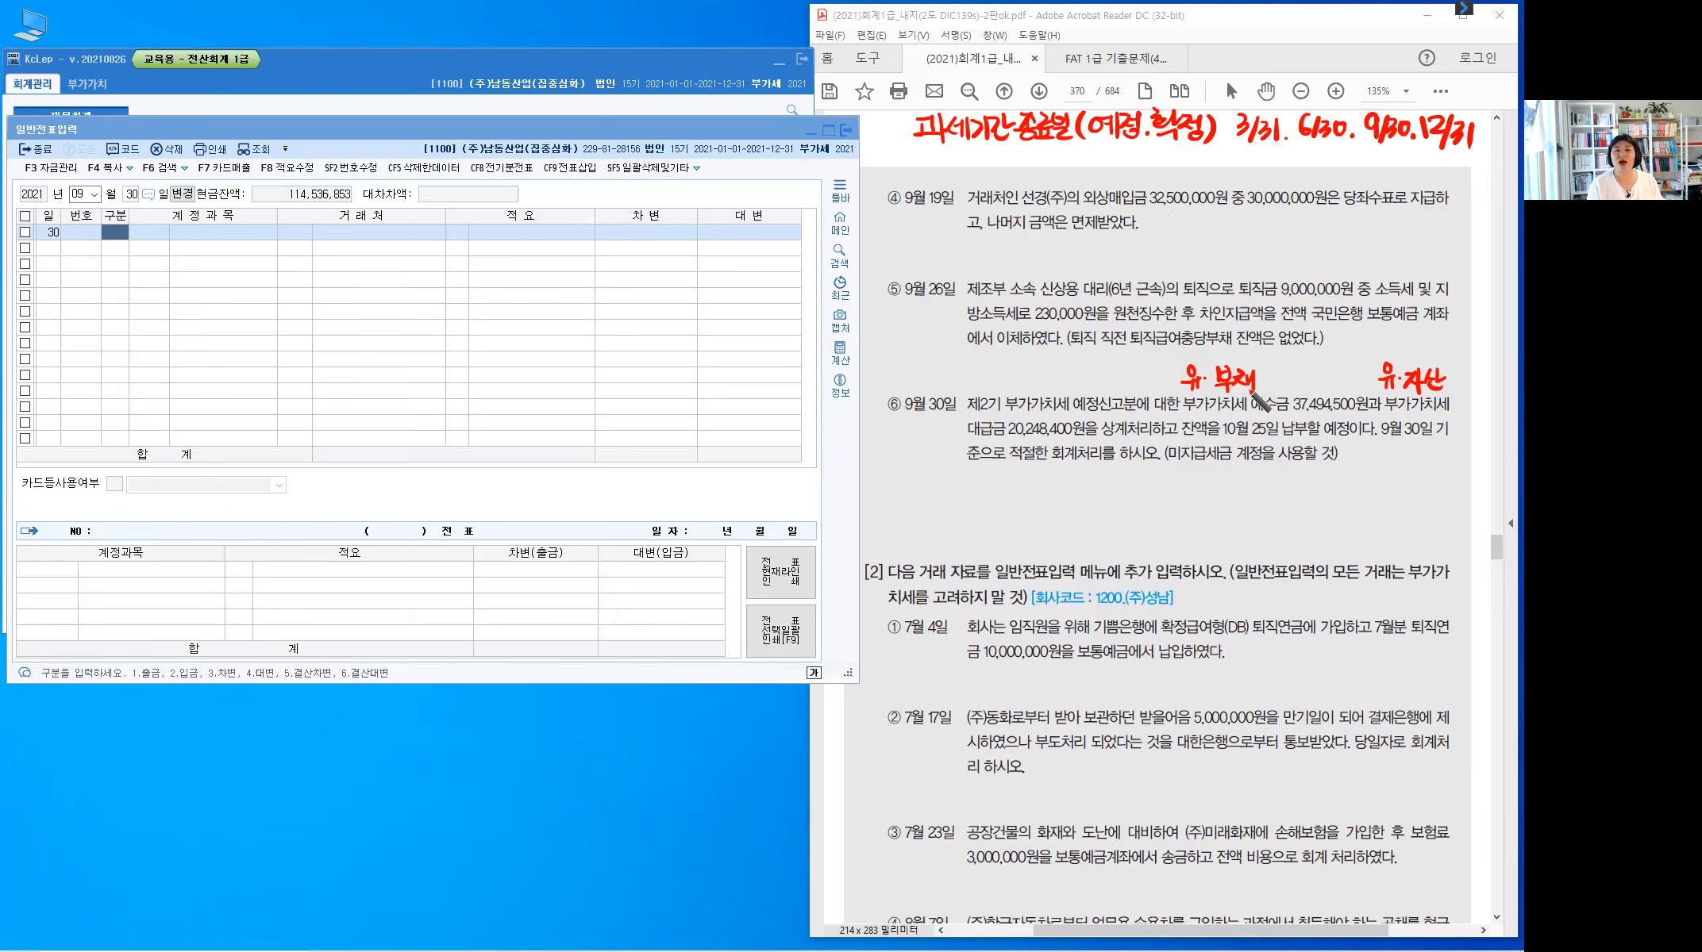
- Draw a wavy line under 상계처리 in transaction ⑥, and mark 유.자산 with (대) and 유.부채 with (차)
{"action": "left_click_drag", "start_coordinate": [1101, 440], "coordinate": [1127, 435]}
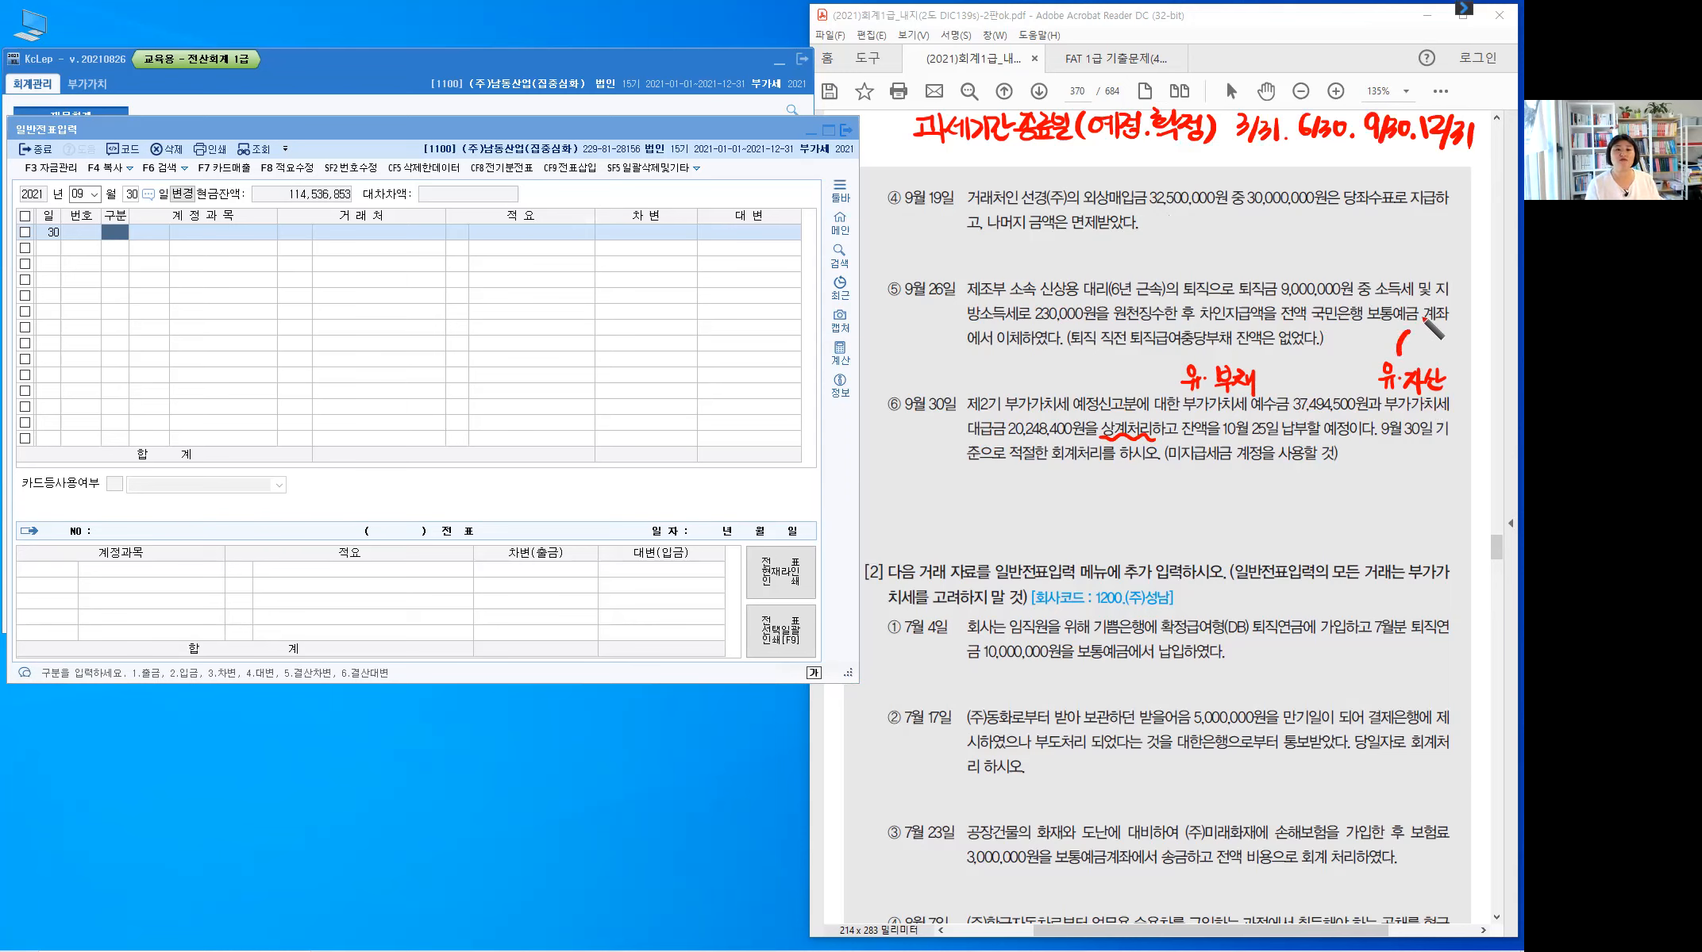
{"action": "left_click_drag", "start_coordinate": [1421, 316], "coordinate": [1416, 349]}
{"action": "left_click_drag", "start_coordinate": [1425, 326], "coordinate": [1436, 342]}
{"action": "left_click_drag", "start_coordinate": [1442, 316], "coordinate": [1443, 345]}
{"action": "left_click_drag", "start_coordinate": [1446, 314], "coordinate": [1447, 347]}
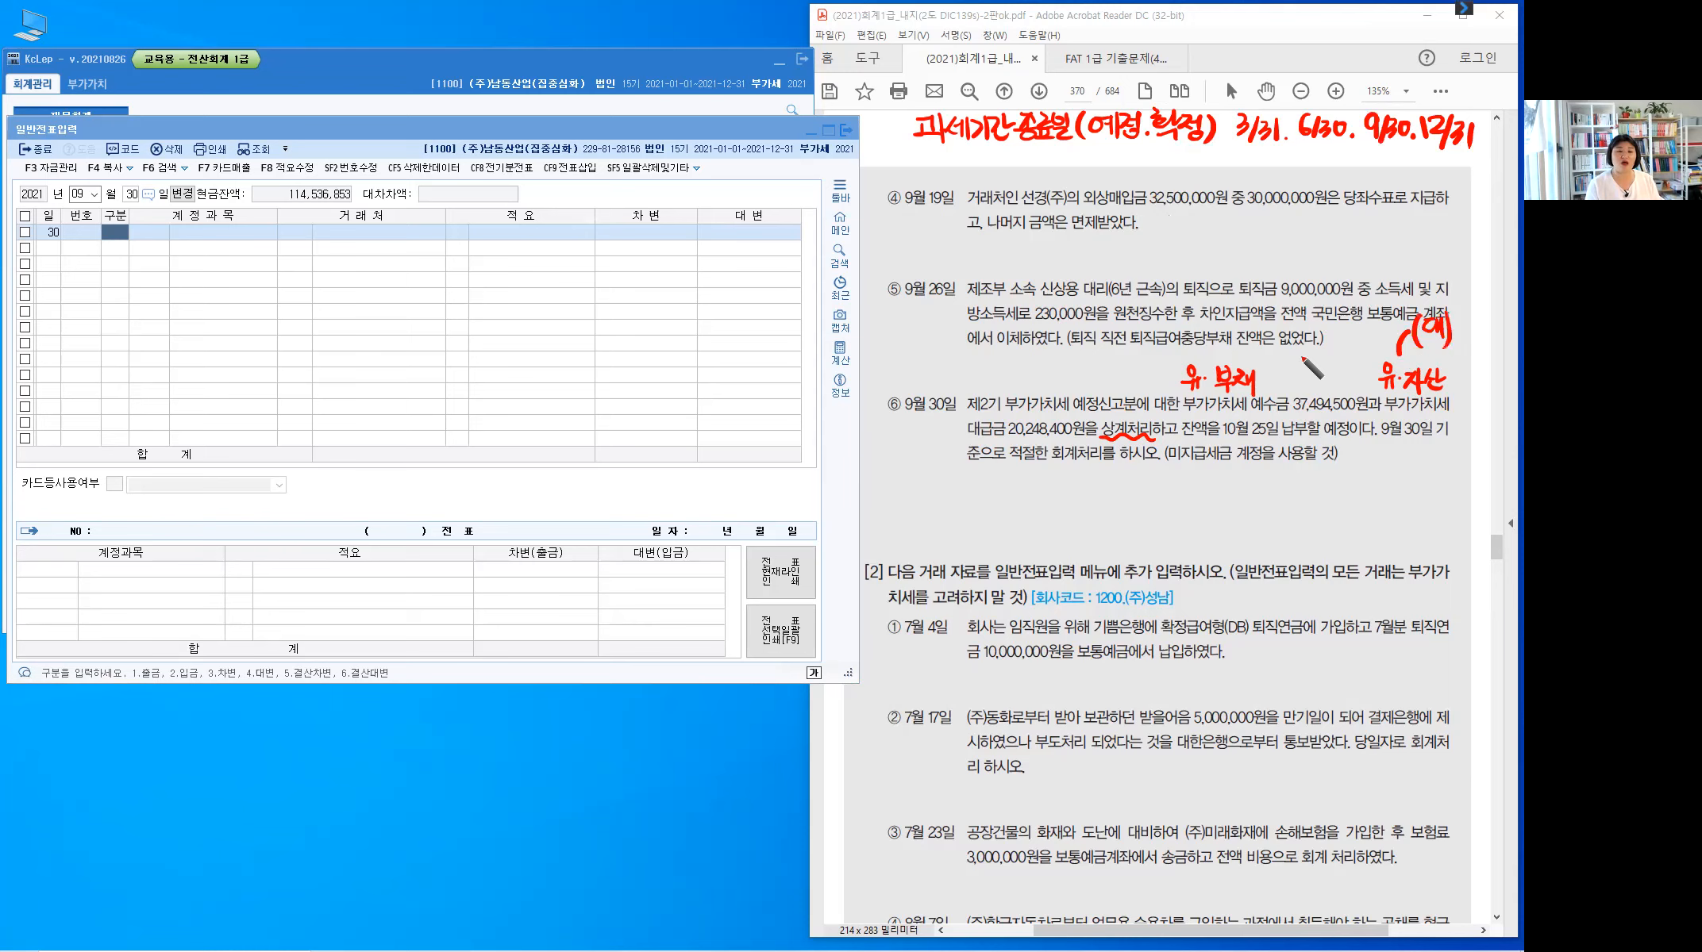
{"action": "mouse_move", "coordinate": [1228, 320]}
{"action": "left_mouse_down"}
{"action": "mouse_move", "coordinate": [1217, 350]}
{"action": "mouse_move", "coordinate": [1248, 342]}
{"action": "left_mouse_up"}
{"action": "left_click_drag", "start_coordinate": [1263, 306], "coordinate": [1267, 341]}
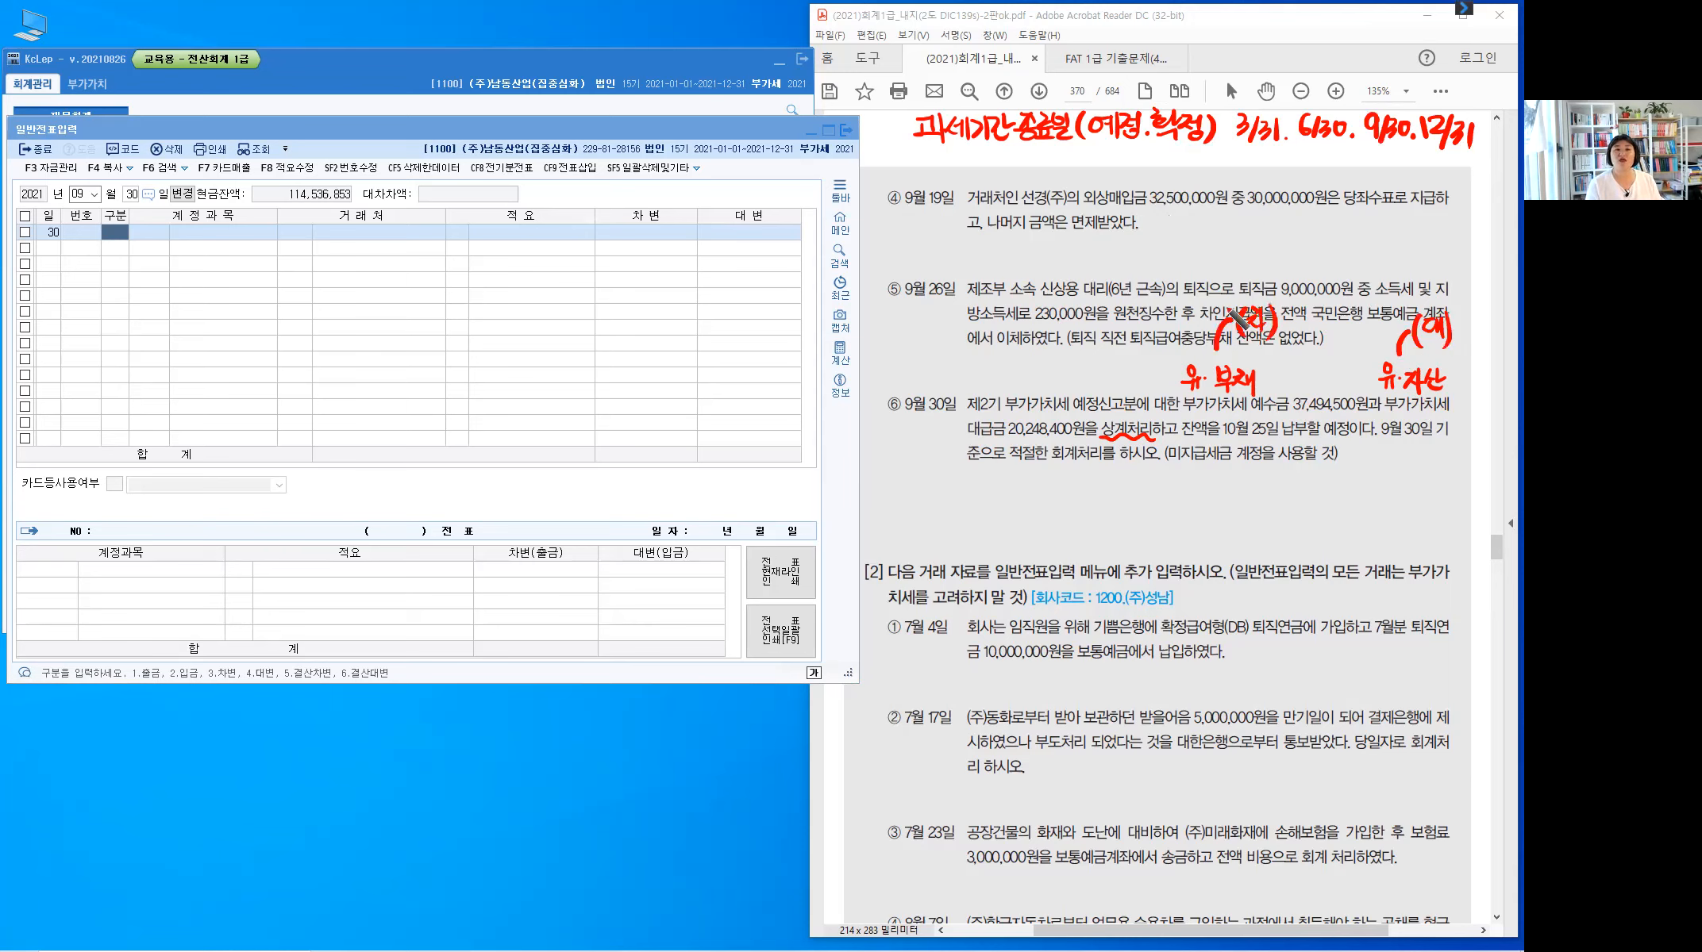
- Handwrite the comparison 부.예 > 부.대 in red directly below the 과세기간종료일 note
{"action": "mouse_move", "coordinate": [1001, 165]}
{"action": "left_mouse_down"}
{"action": "mouse_move", "coordinate": [1059, 187]}
{"action": "mouse_move", "coordinate": [1117, 168]}
{"action": "left_mouse_up"}
{"action": "left_click_drag", "start_coordinate": [1129, 148], "coordinate": [1134, 168]}
{"action": "left_click", "coordinate": [1141, 164]}
{"action": "mouse_move", "coordinate": [1123, 170]}
{"action": "left_mouse_down"}
{"action": "mouse_move", "coordinate": [1125, 185]}
{"action": "mouse_move", "coordinate": [1156, 165]}
{"action": "mouse_move", "coordinate": [1164, 185]}
{"action": "left_mouse_up"}
{"action": "left_click_drag", "start_coordinate": [1081, 147], "coordinate": [1084, 180]}
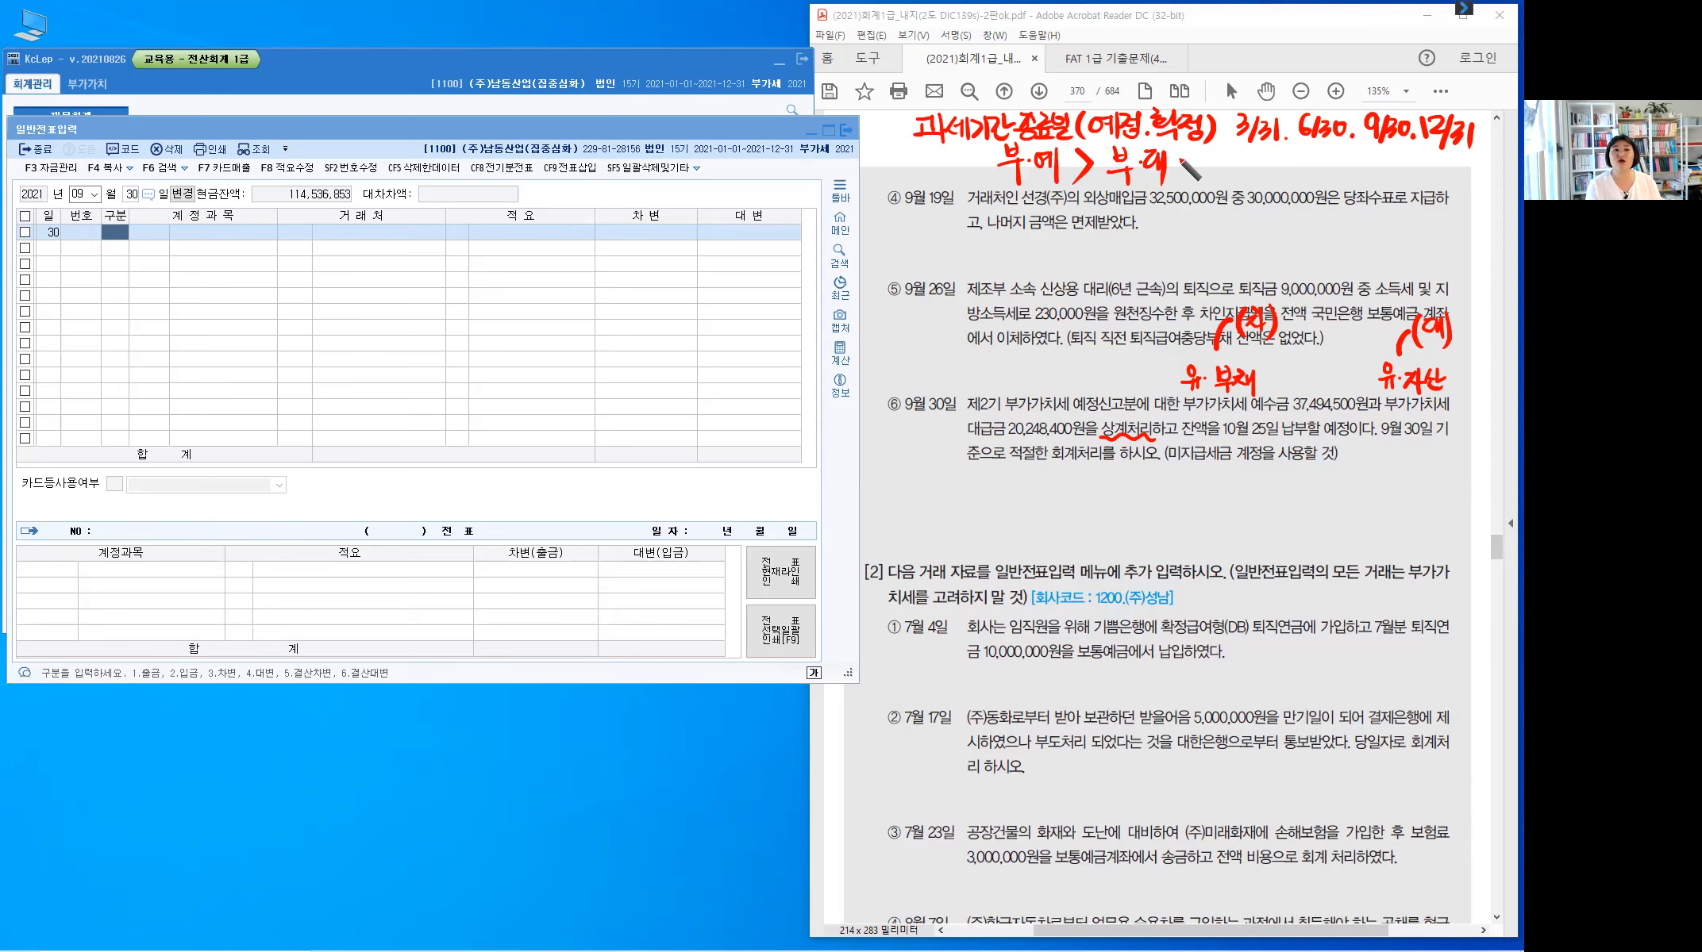
- Extend the 부.예 > 부.대 note with a double arrow and the word 납부세액
{"action": "left_click_drag", "start_coordinate": [1180, 161], "coordinate": [1231, 168]}
{"action": "left_click_drag", "start_coordinate": [1231, 159], "coordinate": [1220, 182]}
{"action": "mouse_move", "coordinate": [1230, 169]}
{"action": "left_mouse_down"}
{"action": "mouse_move", "coordinate": [1230, 183]}
{"action": "mouse_move", "coordinate": [1250, 165]}
{"action": "left_mouse_up"}
{"action": "left_click_drag", "start_coordinate": [1252, 152], "coordinate": [1250, 166]}
{"action": "left_click_drag", "start_coordinate": [1238, 171], "coordinate": [1258, 170]}
{"action": "left_click_drag", "start_coordinate": [1247, 171], "coordinate": [1261, 175]}
{"action": "left_click_drag", "start_coordinate": [1268, 166], "coordinate": [1273, 173]}
{"action": "left_click_drag", "start_coordinate": [1275, 159], "coordinate": [1276, 177]}
{"action": "mouse_move", "coordinate": [1281, 157]}
{"action": "left_mouse_down"}
{"action": "mouse_move", "coordinate": [1281, 182]}
{"action": "mouse_move", "coordinate": [1288, 159]}
{"action": "left_mouse_up"}
{"action": "left_click_drag", "start_coordinate": [1296, 155], "coordinate": [1296, 169]}
{"action": "left_click_drag", "start_coordinate": [1295, 163], "coordinate": [1299, 163]}
{"action": "left_click_drag", "start_coordinate": [1301, 154], "coordinate": [1301, 173]}
{"action": "left_click_drag", "start_coordinate": [1289, 175], "coordinate": [1304, 181]}
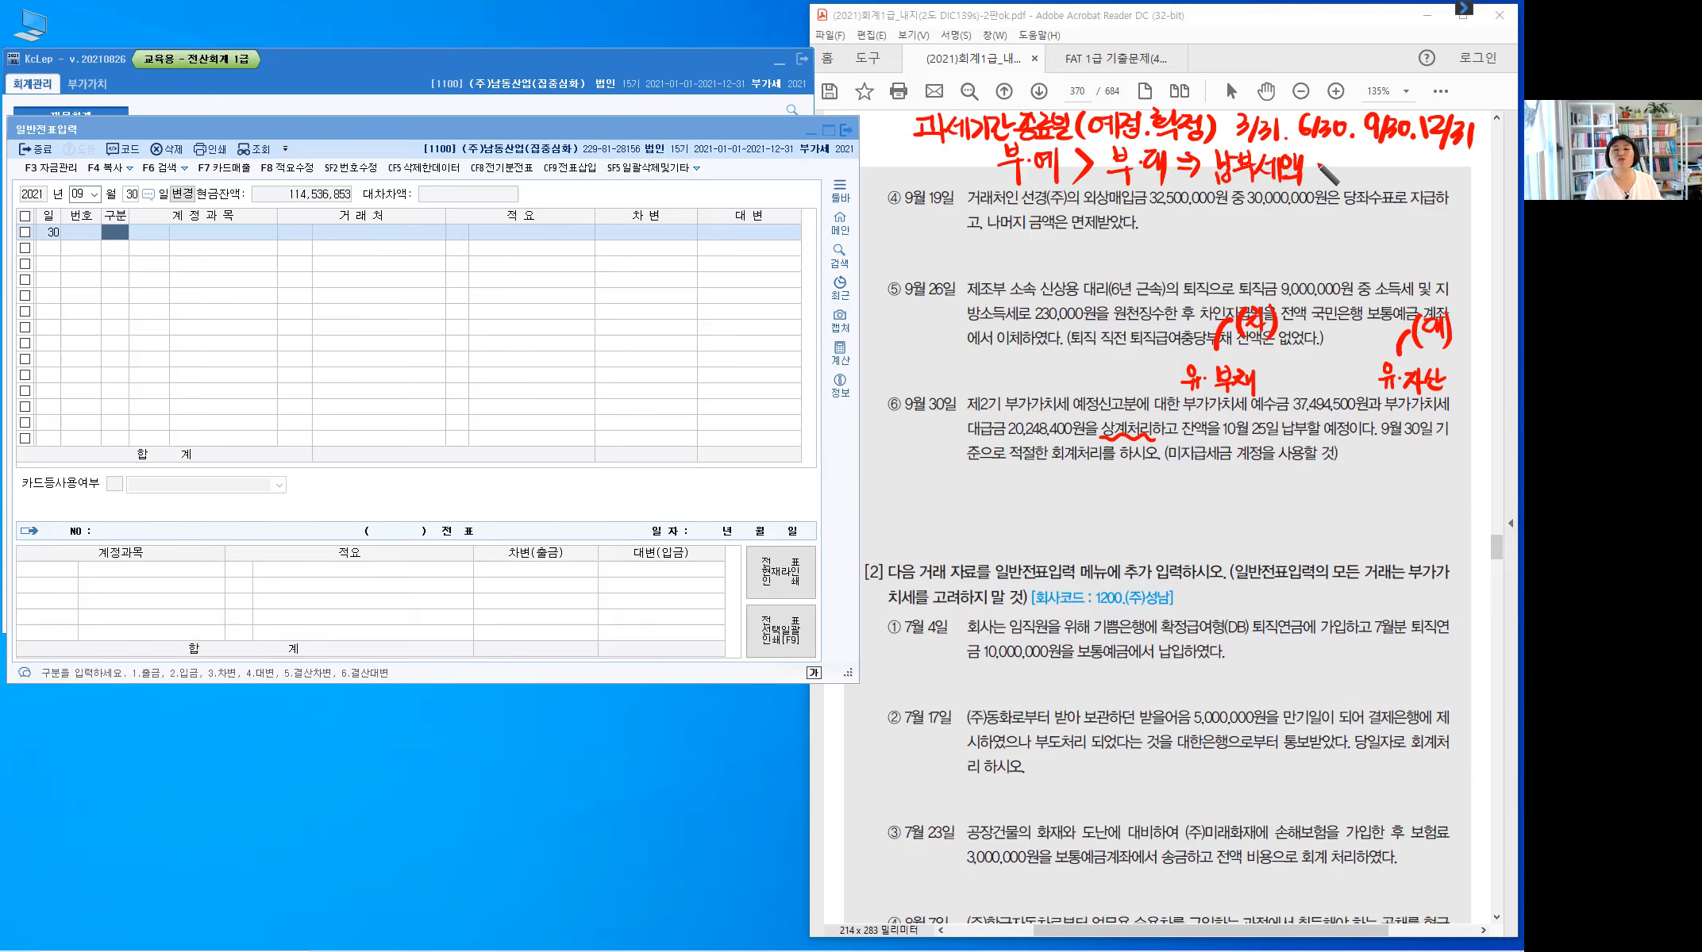
- Handwrite the account name 미지급세금 after the 납부세액 note
{"action": "left_click_drag", "start_coordinate": [1327, 156], "coordinate": [1328, 173]}
{"action": "left_click_drag", "start_coordinate": [1329, 155], "coordinate": [1340, 172]}
{"action": "mouse_move", "coordinate": [1342, 151]}
{"action": "left_mouse_down"}
{"action": "mouse_move", "coordinate": [1342, 176]}
{"action": "mouse_move", "coordinate": [1362, 154]}
{"action": "left_mouse_up"}
{"action": "left_click_drag", "start_coordinate": [1361, 157], "coordinate": [1353, 176]}
{"action": "mouse_move", "coordinate": [1370, 147]}
{"action": "left_mouse_down"}
{"action": "mouse_move", "coordinate": [1370, 183]}
{"action": "mouse_move", "coordinate": [1390, 162]}
{"action": "mouse_move", "coordinate": [1395, 182]}
{"action": "mouse_move", "coordinate": [1441, 183]}
{"action": "left_mouse_up"}
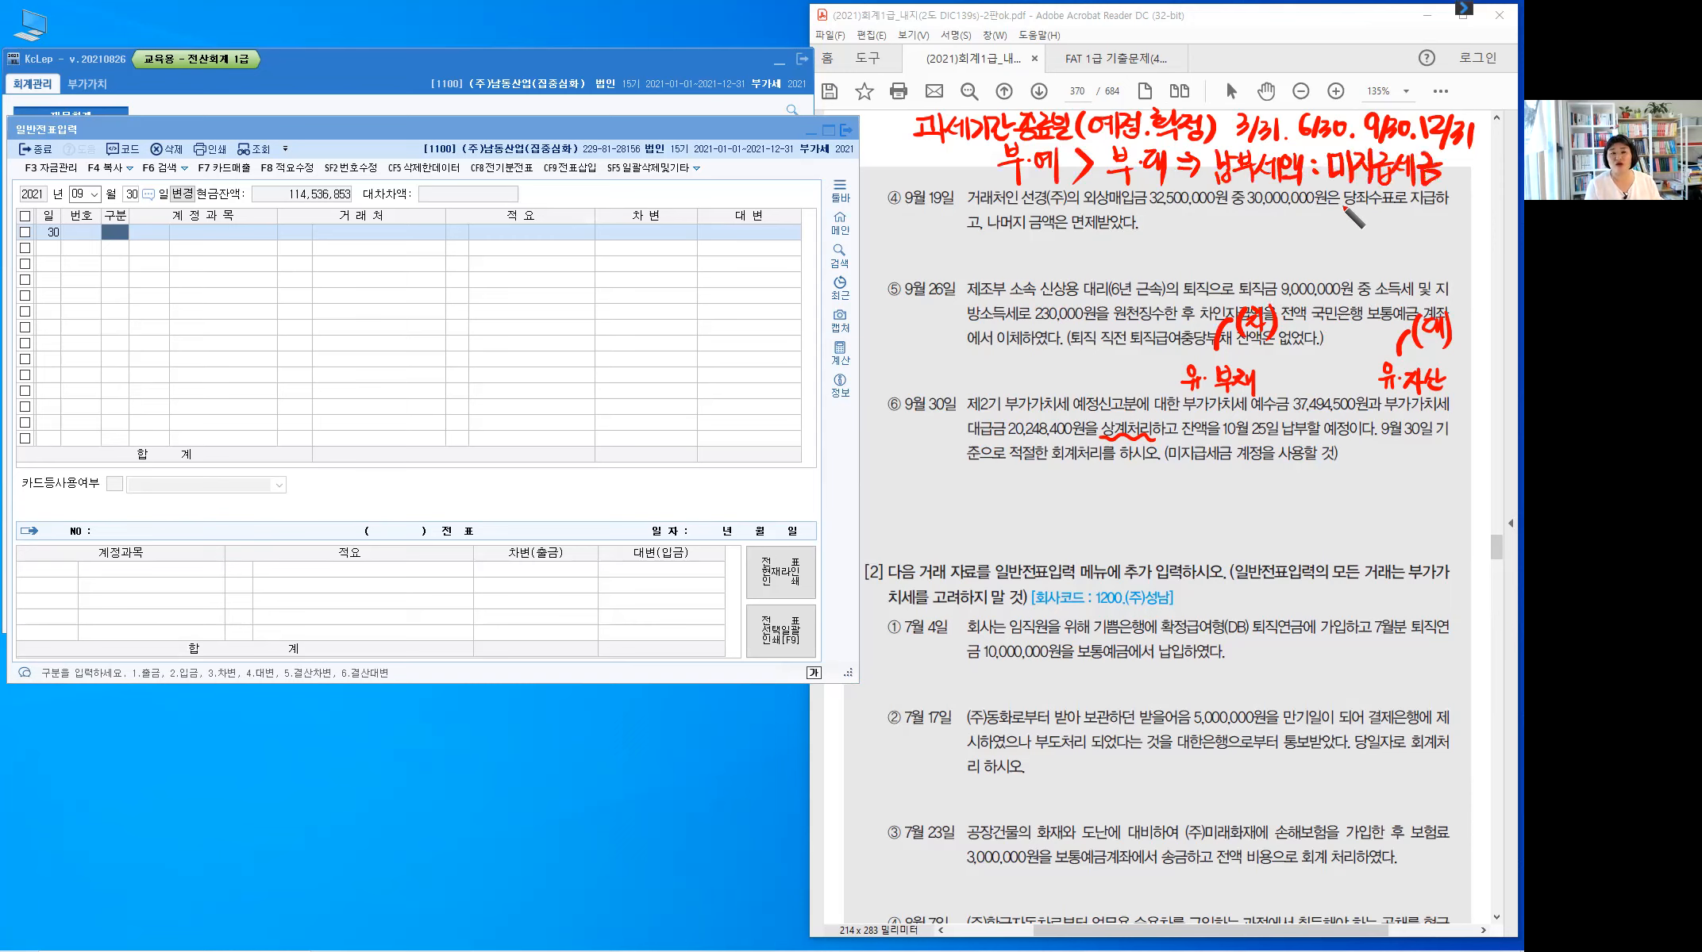
- Handwrite the opposite comparison 부.예 < 부.대 in red between transactions ④ and ⑤
{"action": "left_click_drag", "start_coordinate": [1006, 231], "coordinate": [1008, 246]}
{"action": "left_click_drag", "start_coordinate": [1019, 230], "coordinate": [1027, 251]}
{"action": "left_click_drag", "start_coordinate": [1013, 254], "coordinate": [1015, 272]}
{"action": "left_click", "coordinate": [1031, 248]}
{"action": "left_click_drag", "start_coordinate": [1041, 243], "coordinate": [1052, 246]}
{"action": "left_click_drag", "start_coordinate": [1052, 238], "coordinate": [1052, 261]}
{"action": "mouse_move", "coordinate": [1059, 235]}
{"action": "left_mouse_down"}
{"action": "mouse_move", "coordinate": [1058, 272]}
{"action": "mouse_move", "coordinate": [1116, 252]}
{"action": "left_mouse_up"}
{"action": "left_click_drag", "start_coordinate": [1128, 234], "coordinate": [1127, 251]}
{"action": "left_click_drag", "start_coordinate": [1116, 243], "coordinate": [1128, 243]}
{"action": "left_click_drag", "start_coordinate": [1109, 256], "coordinate": [1134, 254]}
{"action": "mouse_move", "coordinate": [1123, 255]}
{"action": "left_mouse_down"}
{"action": "mouse_move", "coordinate": [1128, 271]}
{"action": "mouse_move", "coordinate": [1160, 256]}
{"action": "mouse_move", "coordinate": [1072, 254]}
{"action": "mouse_move", "coordinate": [1094, 276]}
{"action": "left_mouse_up"}
{"action": "left_click", "coordinate": [1140, 250]}
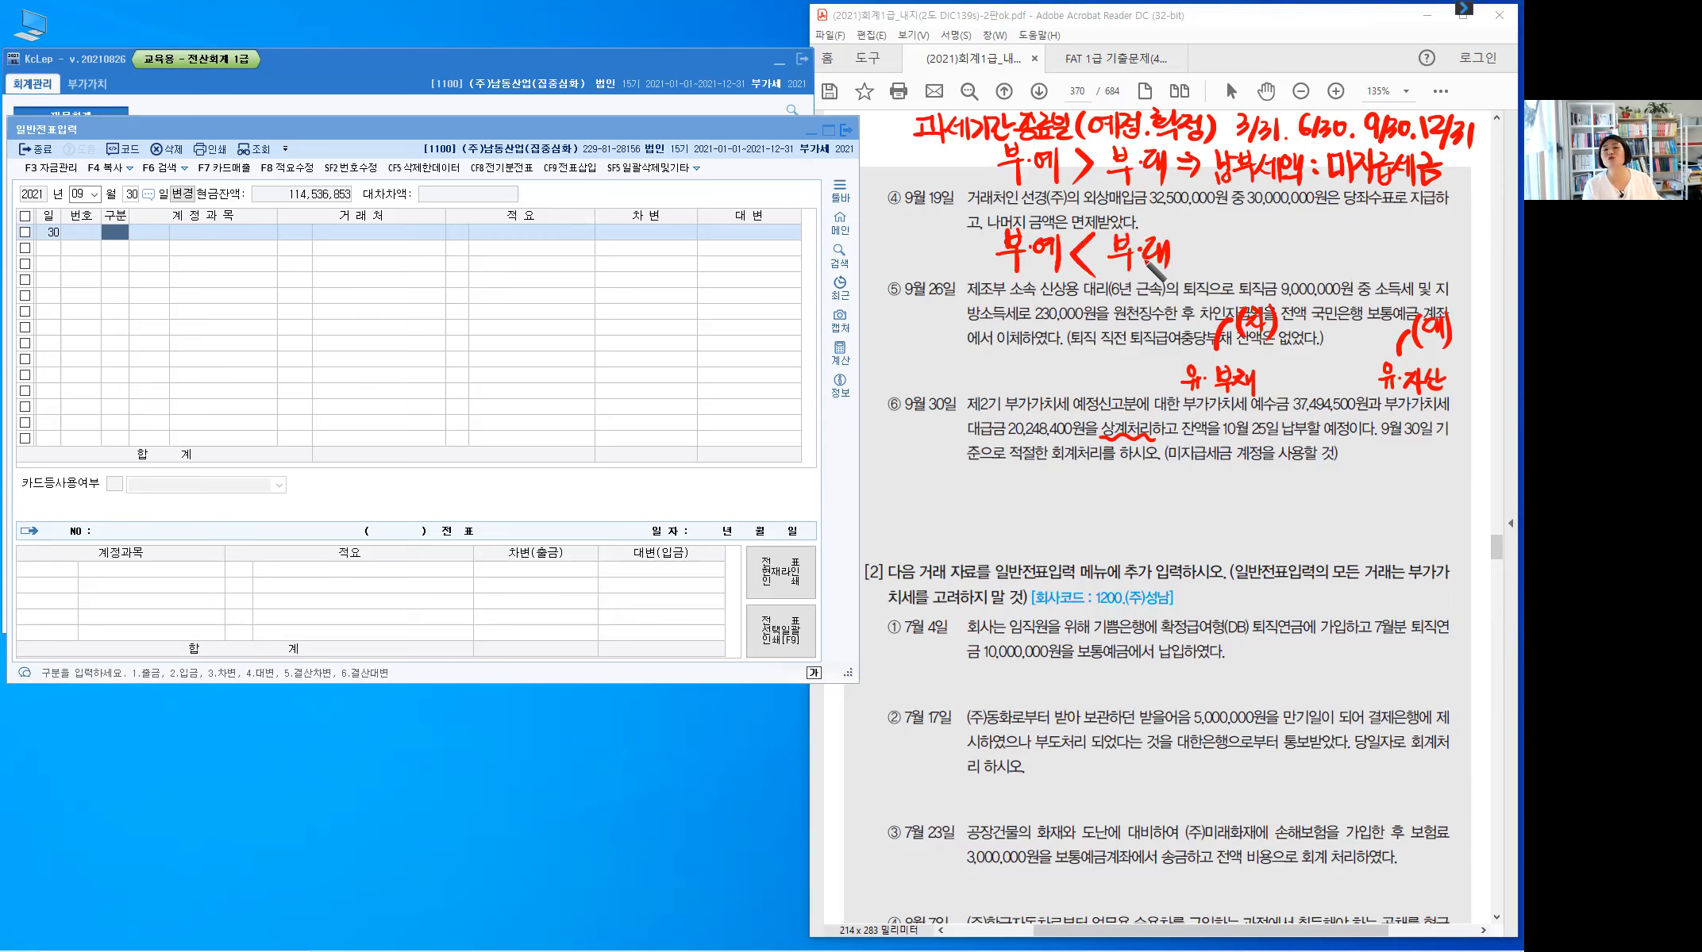
- Extend the 부.예 < 부.대 note with a double arrow and the word 환급세액 followed by a colon
{"action": "left_click_drag", "start_coordinate": [1181, 252], "coordinate": [1197, 251]}
{"action": "left_click_drag", "start_coordinate": [1181, 260], "coordinate": [1190, 267]}
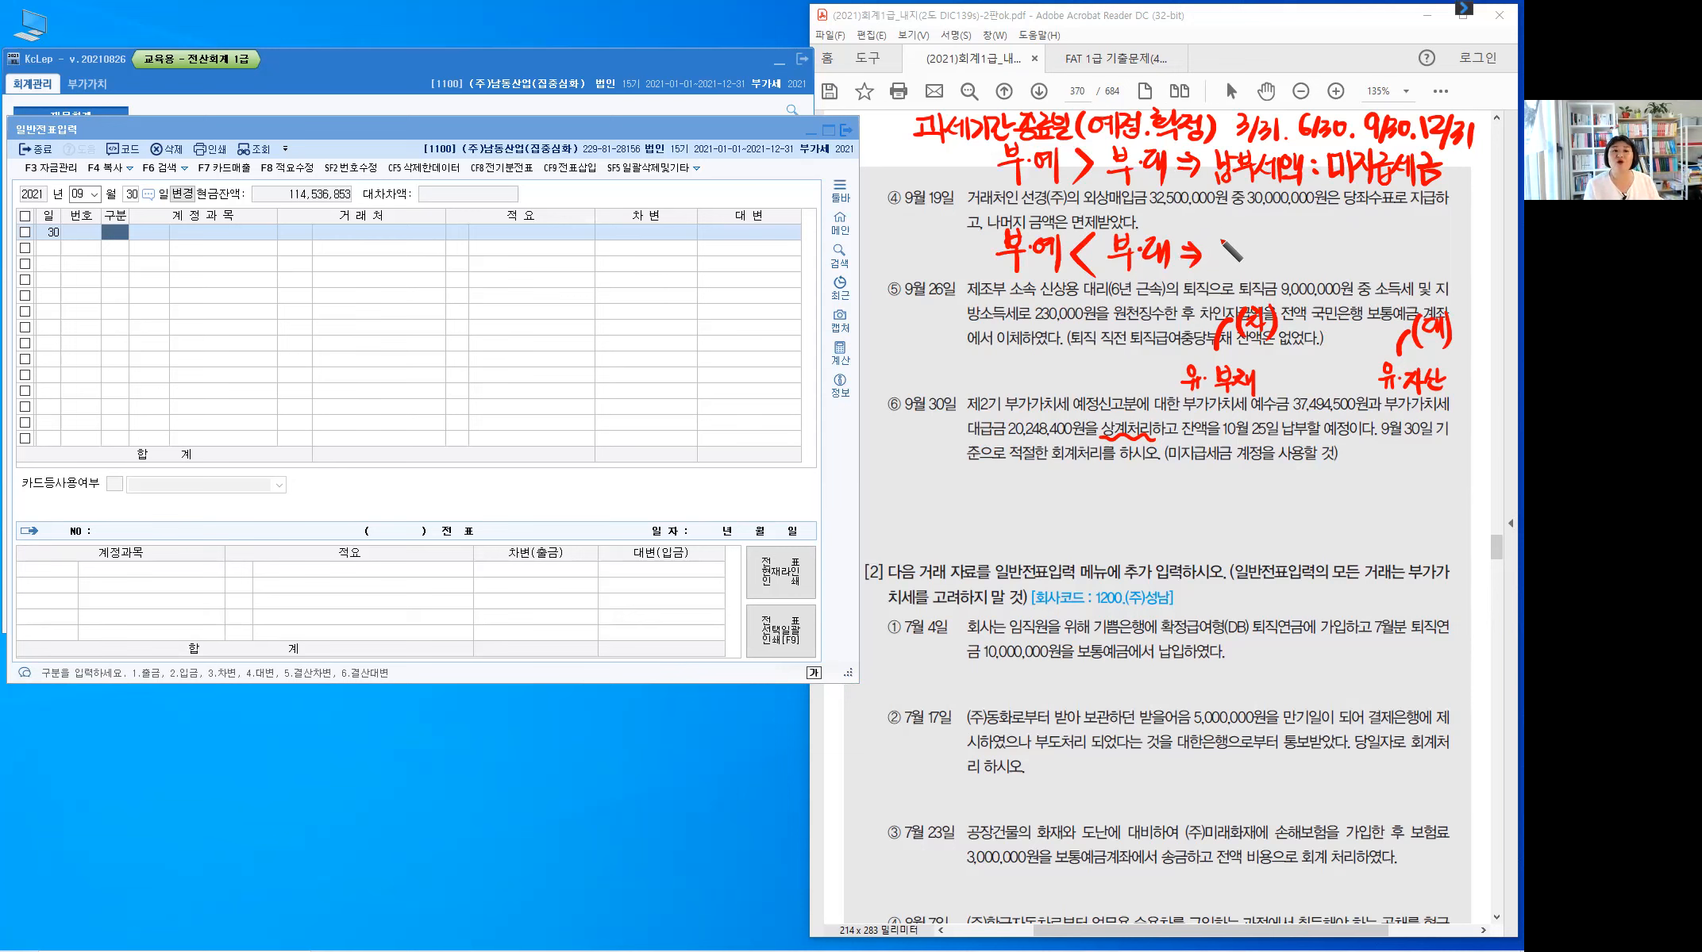
{"action": "left_click_drag", "start_coordinate": [1214, 239], "coordinate": [1219, 242]}
{"action": "left_click_drag", "start_coordinate": [1210, 249], "coordinate": [1224, 247]}
{"action": "left_click_drag", "start_coordinate": [1218, 251], "coordinate": [1218, 251]}
{"action": "mouse_move", "coordinate": [1230, 241]}
{"action": "left_mouse_down"}
{"action": "mouse_move", "coordinate": [1231, 259]}
{"action": "mouse_move", "coordinate": [1302, 262]}
{"action": "mouse_move", "coordinate": [1289, 253]}
{"action": "left_mouse_up"}
{"action": "left_click_drag", "start_coordinate": [1300, 236], "coordinate": [1302, 259]}
{"action": "left_click_drag", "start_coordinate": [1308, 234], "coordinate": [1308, 262]}
{"action": "left_click_drag", "start_coordinate": [1289, 261], "coordinate": [1306, 270]}
{"action": "left_click", "coordinate": [1318, 256]}
{"action": "left_click", "coordinate": [1318, 245]}
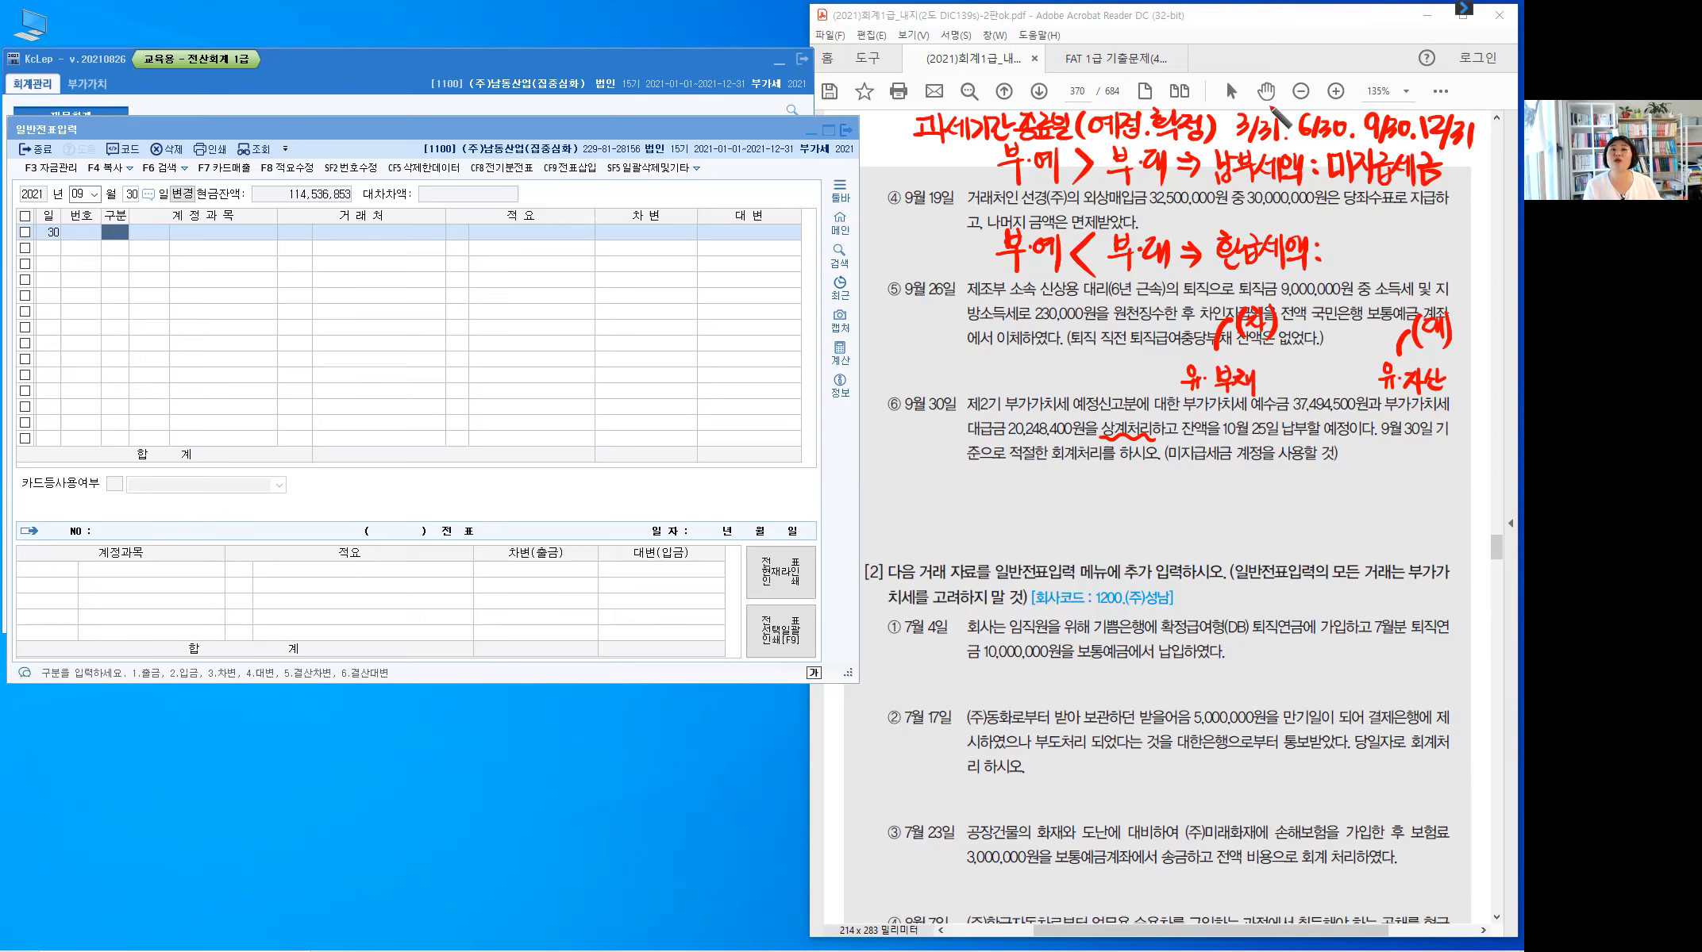
- Handwrite the account name 미수금 after the 환급세액 note
{"action": "mouse_move", "coordinate": [1335, 240]}
{"action": "left_mouse_down"}
{"action": "mouse_move", "coordinate": [1337, 260]}
{"action": "mouse_move", "coordinate": [1361, 251]}
{"action": "left_mouse_up"}
{"action": "left_click_drag", "start_coordinate": [1373, 240], "coordinate": [1382, 250]}
{"action": "left_click_drag", "start_coordinate": [1359, 254], "coordinate": [1386, 252]}
{"action": "mouse_move", "coordinate": [1372, 254]}
{"action": "left_mouse_down"}
{"action": "mouse_move", "coordinate": [1372, 269]}
{"action": "mouse_move", "coordinate": [1409, 245]}
{"action": "left_mouse_up"}
{"action": "left_click_drag", "start_coordinate": [1387, 255], "coordinate": [1401, 264]}
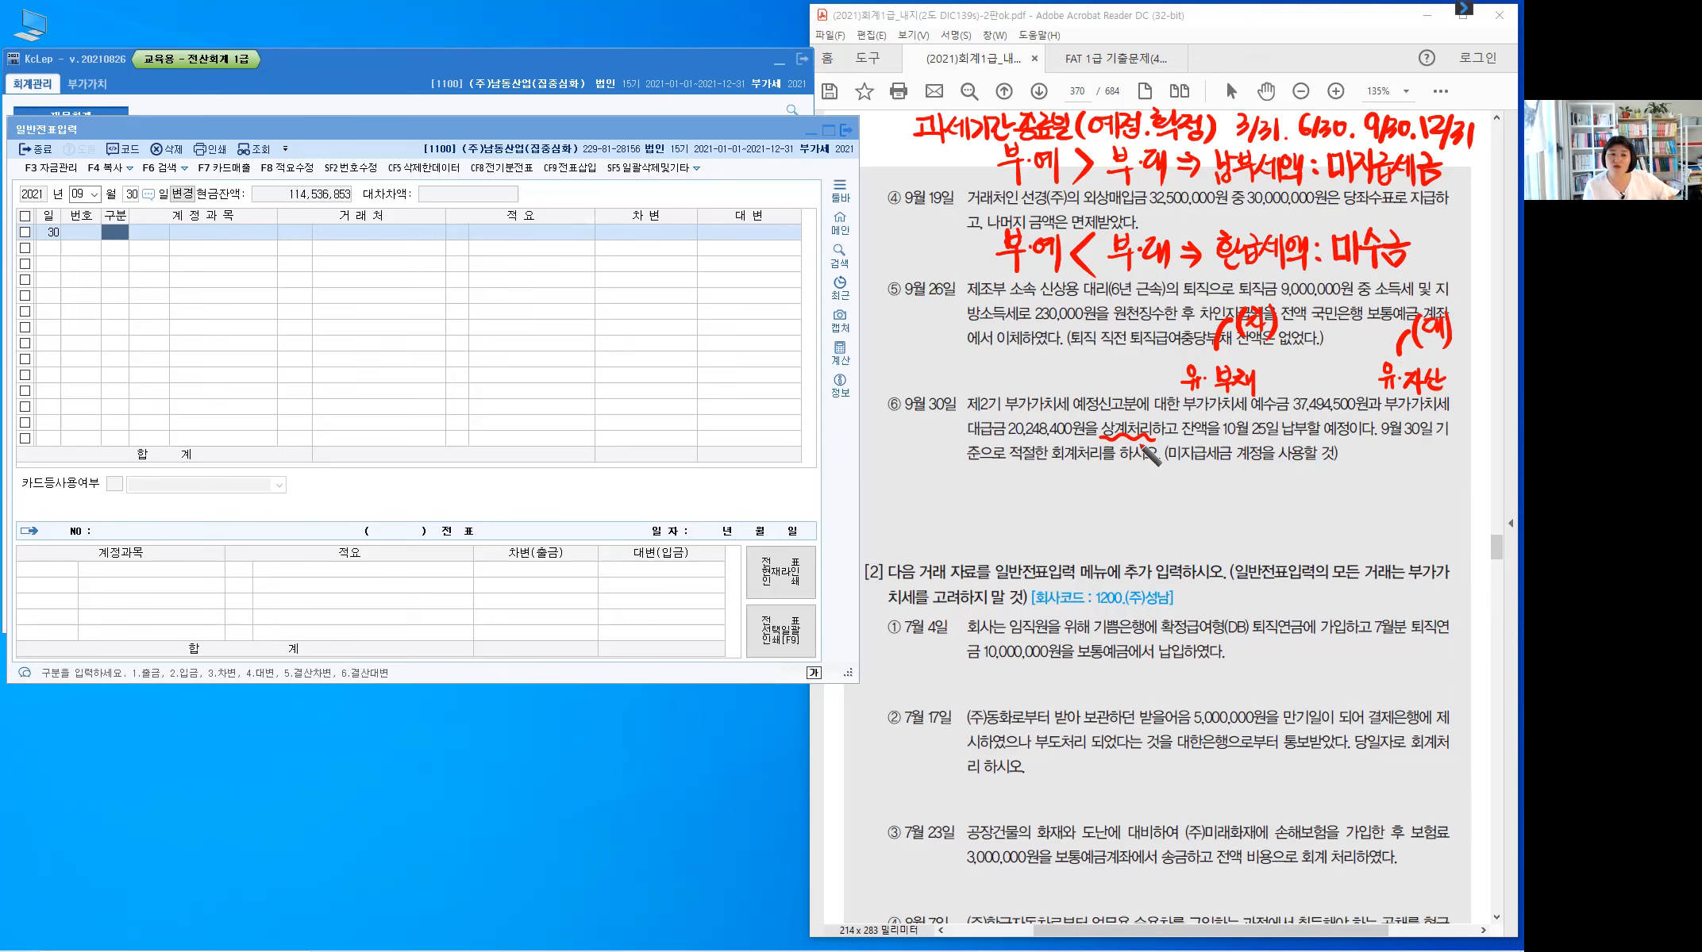
- Draw a red bar before 잔액 and a wavy underline beneath 9월 30일 기준으로 in transaction ⑥
{"action": "left_click_drag", "start_coordinate": [1179, 416], "coordinate": [1177, 436]}
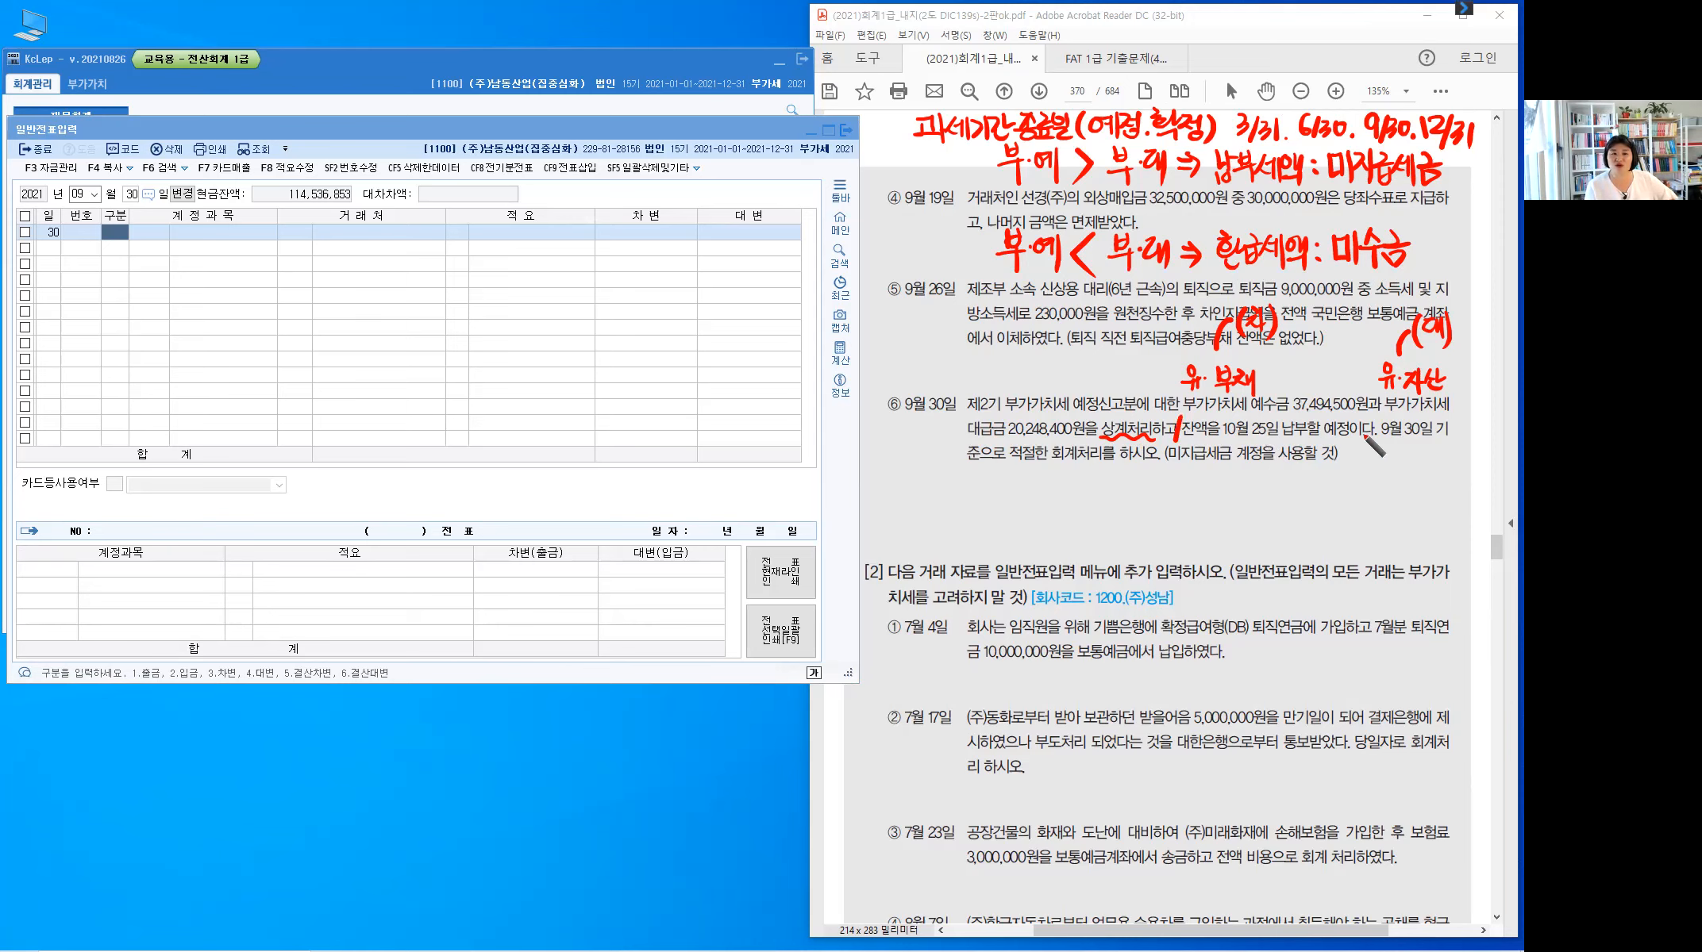
{"action": "left_click_drag", "start_coordinate": [1380, 437], "coordinate": [1454, 435]}
{"action": "left_click_drag", "start_coordinate": [967, 465], "coordinate": [1000, 468]}
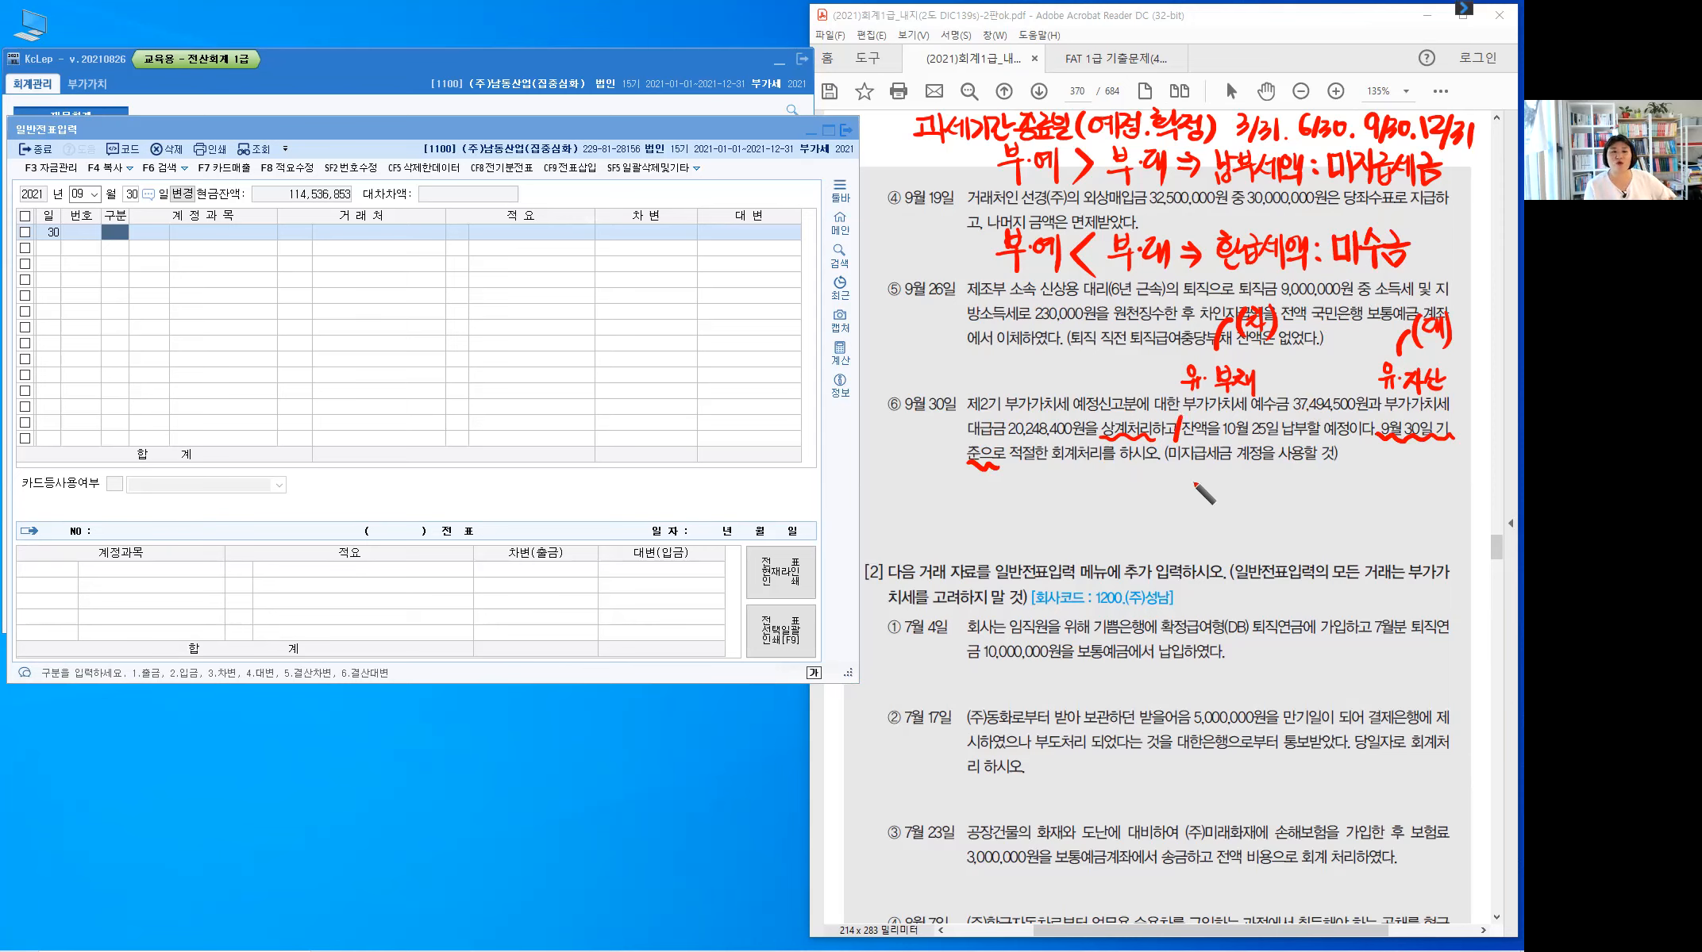
- Handwrite 납부세액 with a curved arrow below transaction ⑥, and underline its number ⑥ and 납부할 예정이다
{"action": "mouse_move", "coordinate": [1183, 488]}
{"action": "left_mouse_down"}
{"action": "mouse_move", "coordinate": [1274, 488]}
{"action": "mouse_move", "coordinate": [1282, 508]}
{"action": "mouse_move", "coordinate": [1289, 467]}
{"action": "left_mouse_up"}
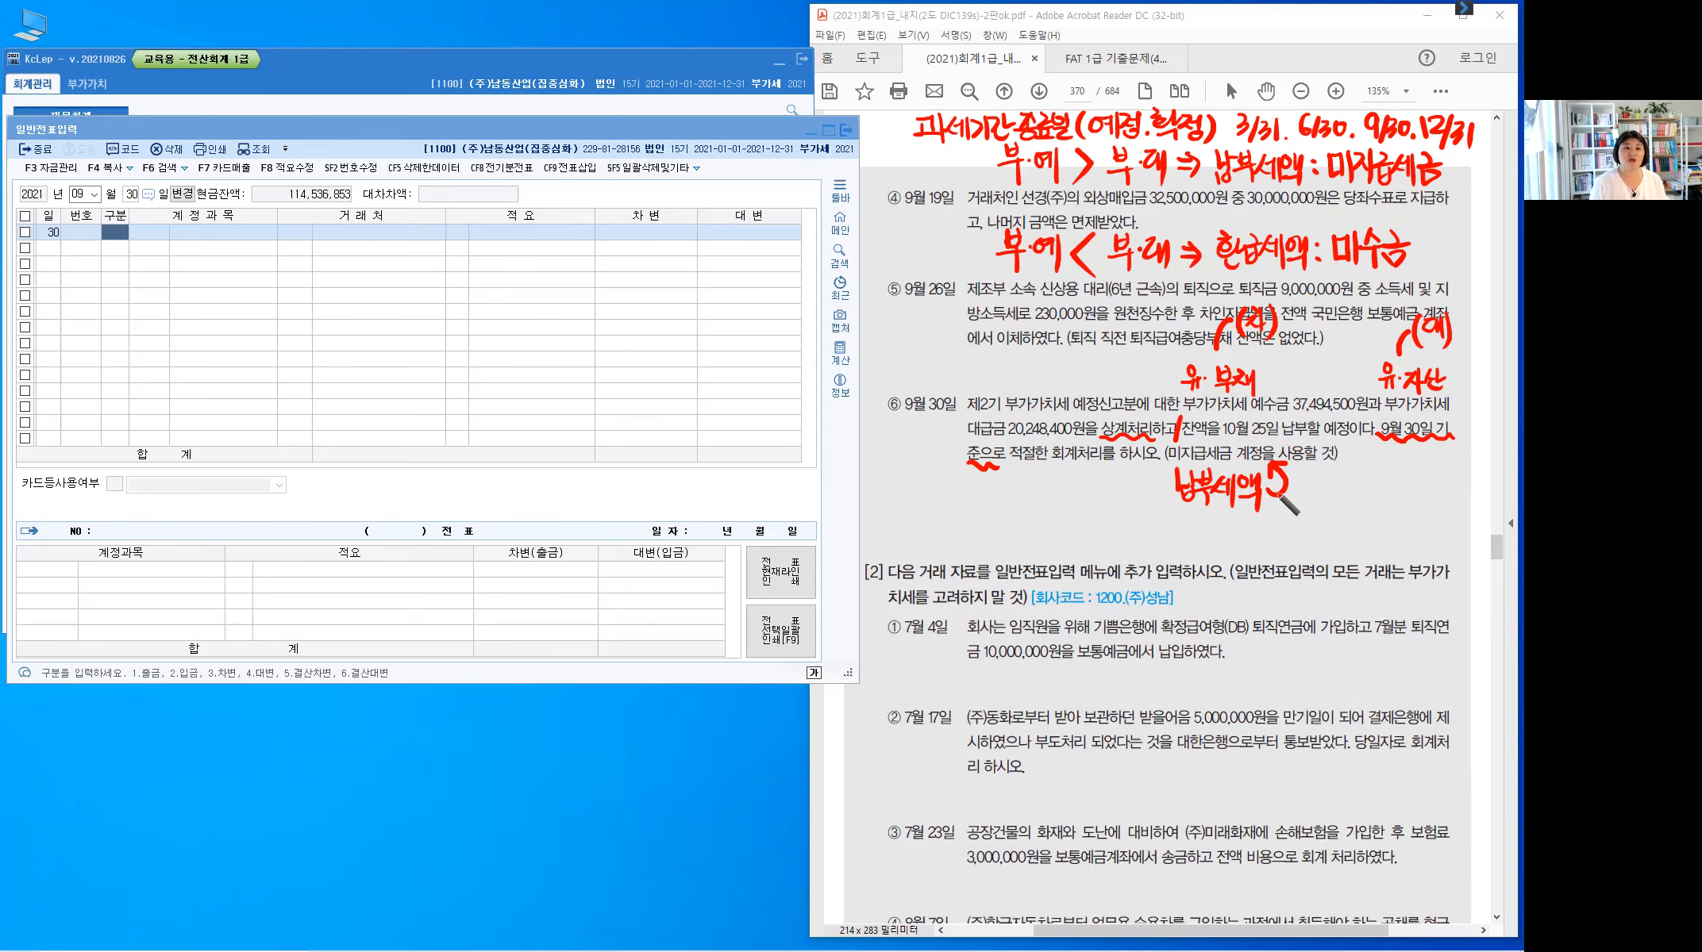
{"action": "left_click_drag", "start_coordinate": [886, 421], "coordinate": [911, 419]}
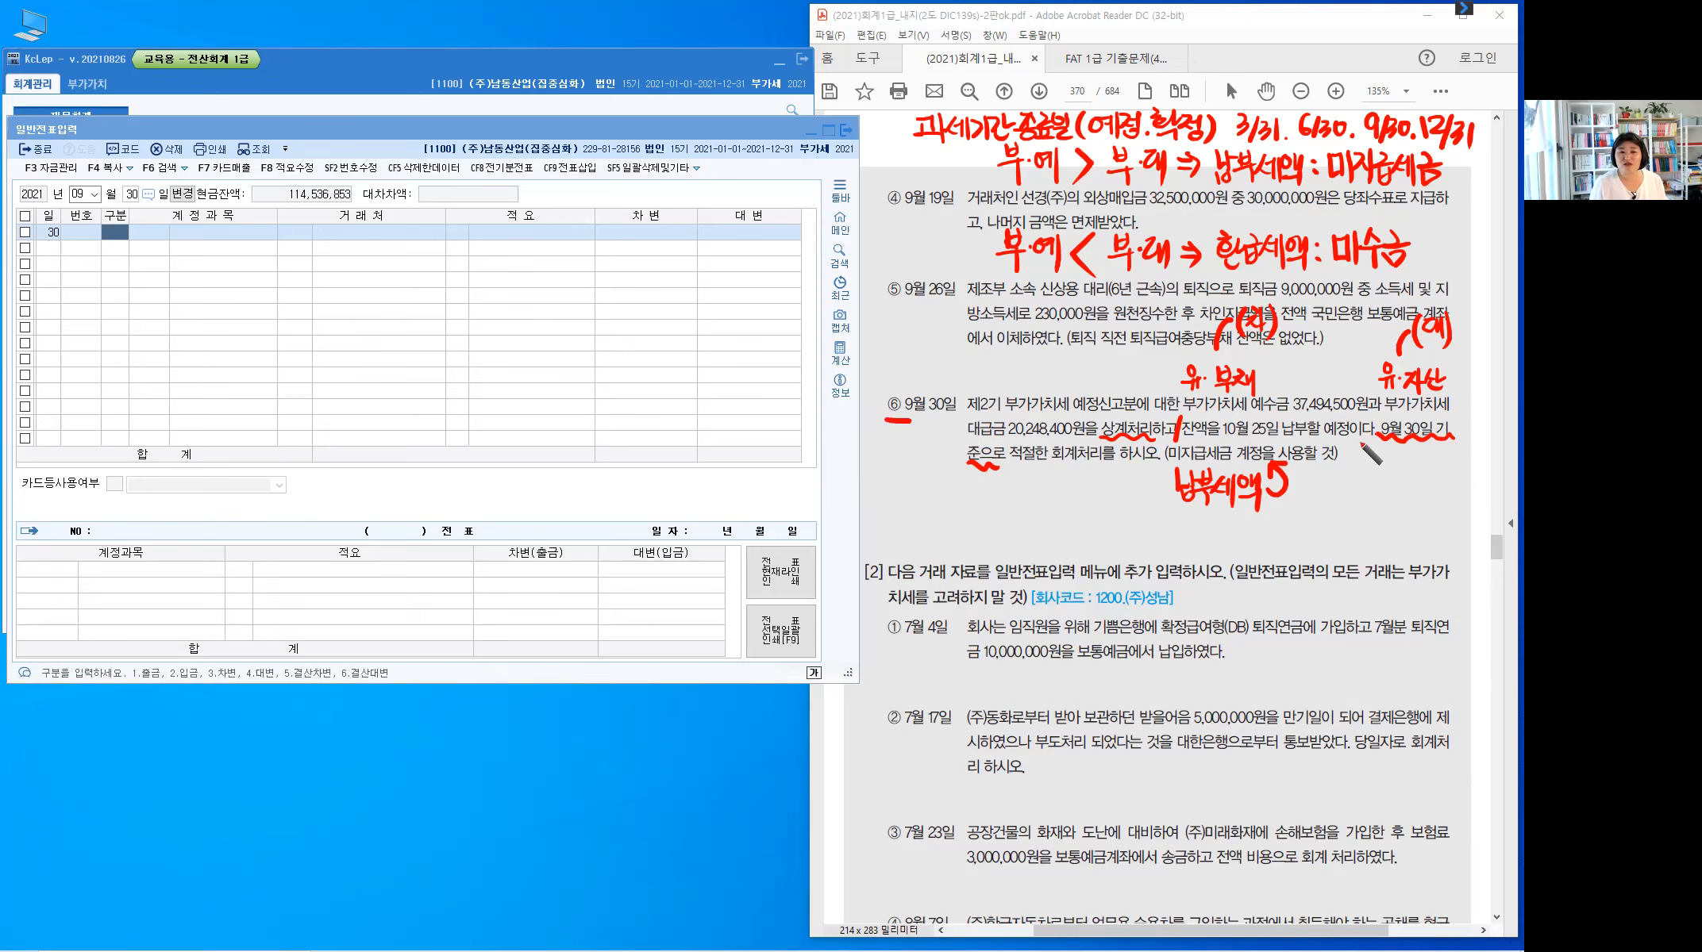
{"action": "left_click_drag", "start_coordinate": [1284, 439], "coordinate": [1357, 436]}
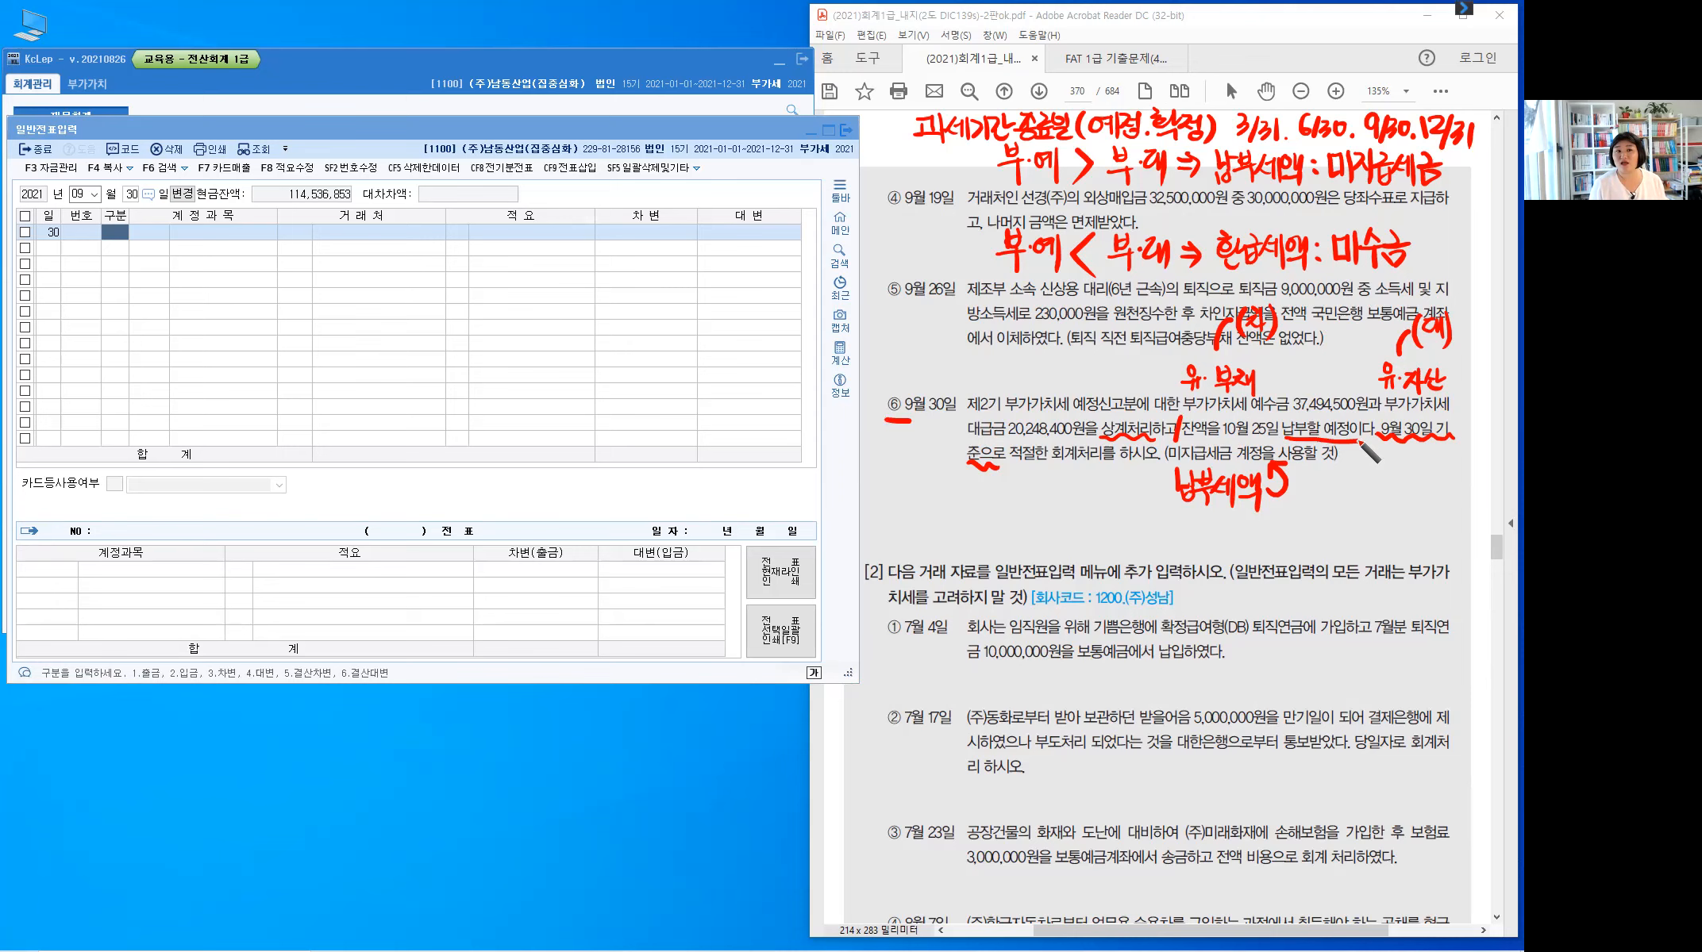
- Draw a bent arrow up from the 과세기간종료일 note and handwrite the deadline note 25일이내 beside it
{"action": "mouse_move", "coordinate": [1056, 99]}
{"action": "left_mouse_down"}
{"action": "mouse_move", "coordinate": [1054, 44]}
{"action": "mouse_move", "coordinate": [1121, 48]}
{"action": "left_mouse_up"}
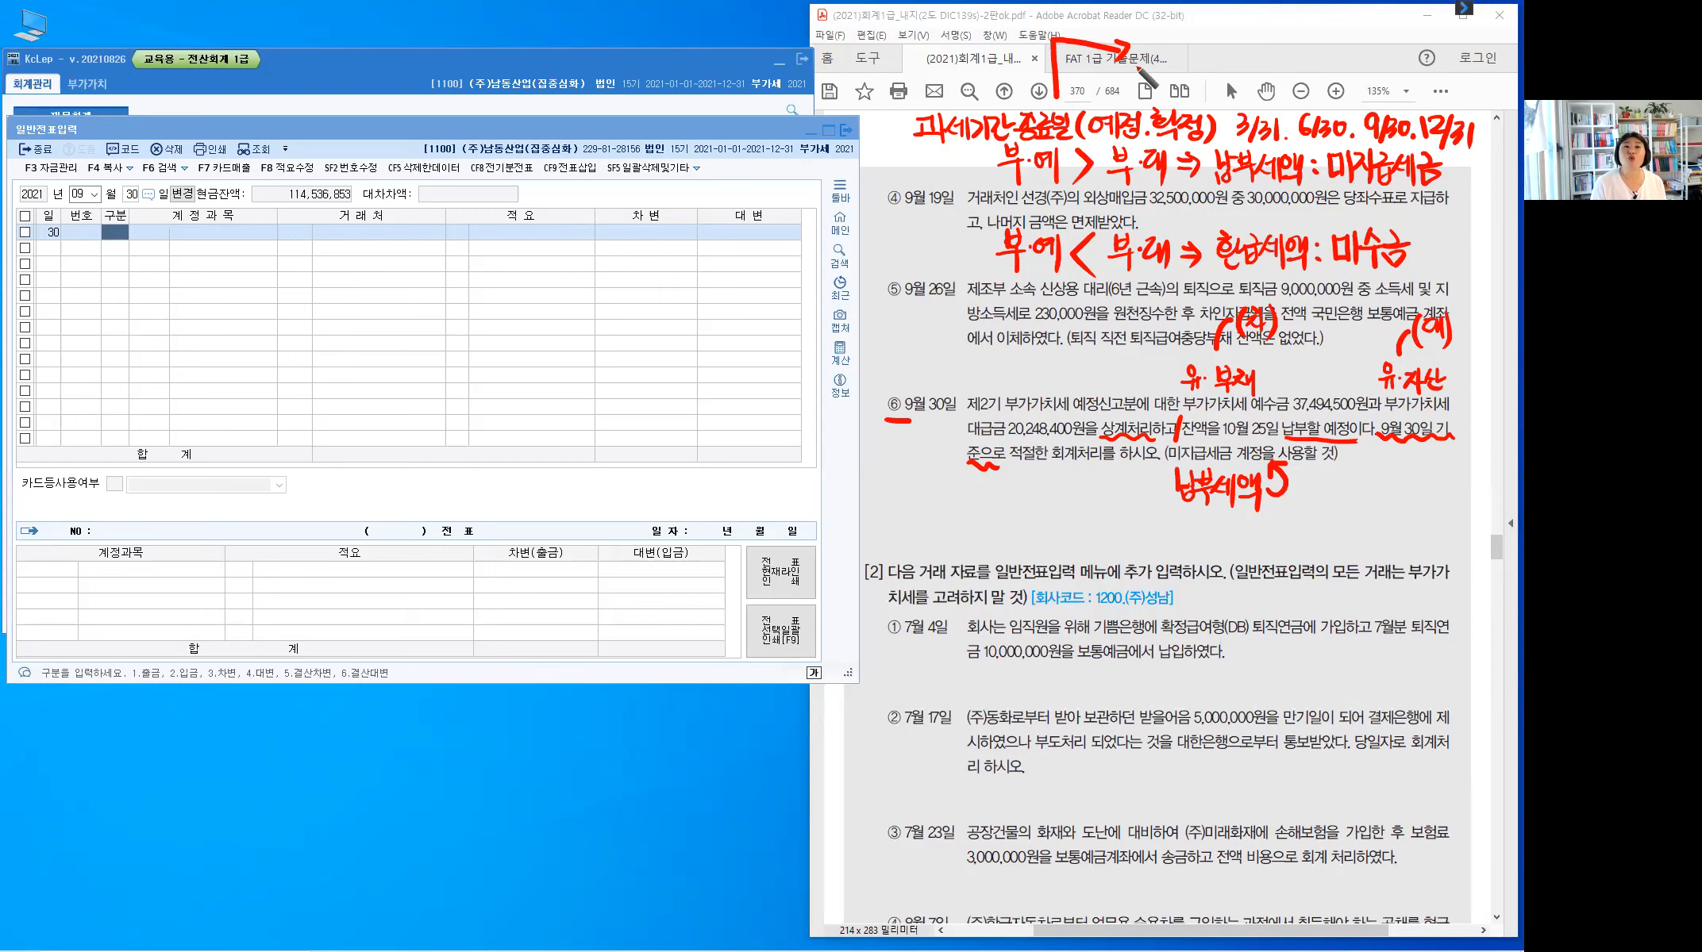
{"action": "left_click_drag", "start_coordinate": [1147, 42], "coordinate": [1160, 54]}
{"action": "left_click_drag", "start_coordinate": [1144, 57], "coordinate": [1171, 60]}
{"action": "left_click_drag", "start_coordinate": [1179, 52], "coordinate": [1192, 50]}
{"action": "mouse_move", "coordinate": [1196, 32]}
{"action": "left_mouse_down"}
{"action": "mouse_move", "coordinate": [1196, 61]}
{"action": "mouse_move", "coordinate": [1206, 44]}
{"action": "left_mouse_up"}
{"action": "mouse_move", "coordinate": [1215, 36]}
{"action": "left_mouse_down"}
{"action": "mouse_move", "coordinate": [1215, 60]}
{"action": "mouse_move", "coordinate": [1229, 53]}
{"action": "left_mouse_up"}
{"action": "left_click_drag", "start_coordinate": [1231, 38], "coordinate": [1232, 57]}
{"action": "left_click_drag", "start_coordinate": [1239, 35], "coordinate": [1240, 60]}
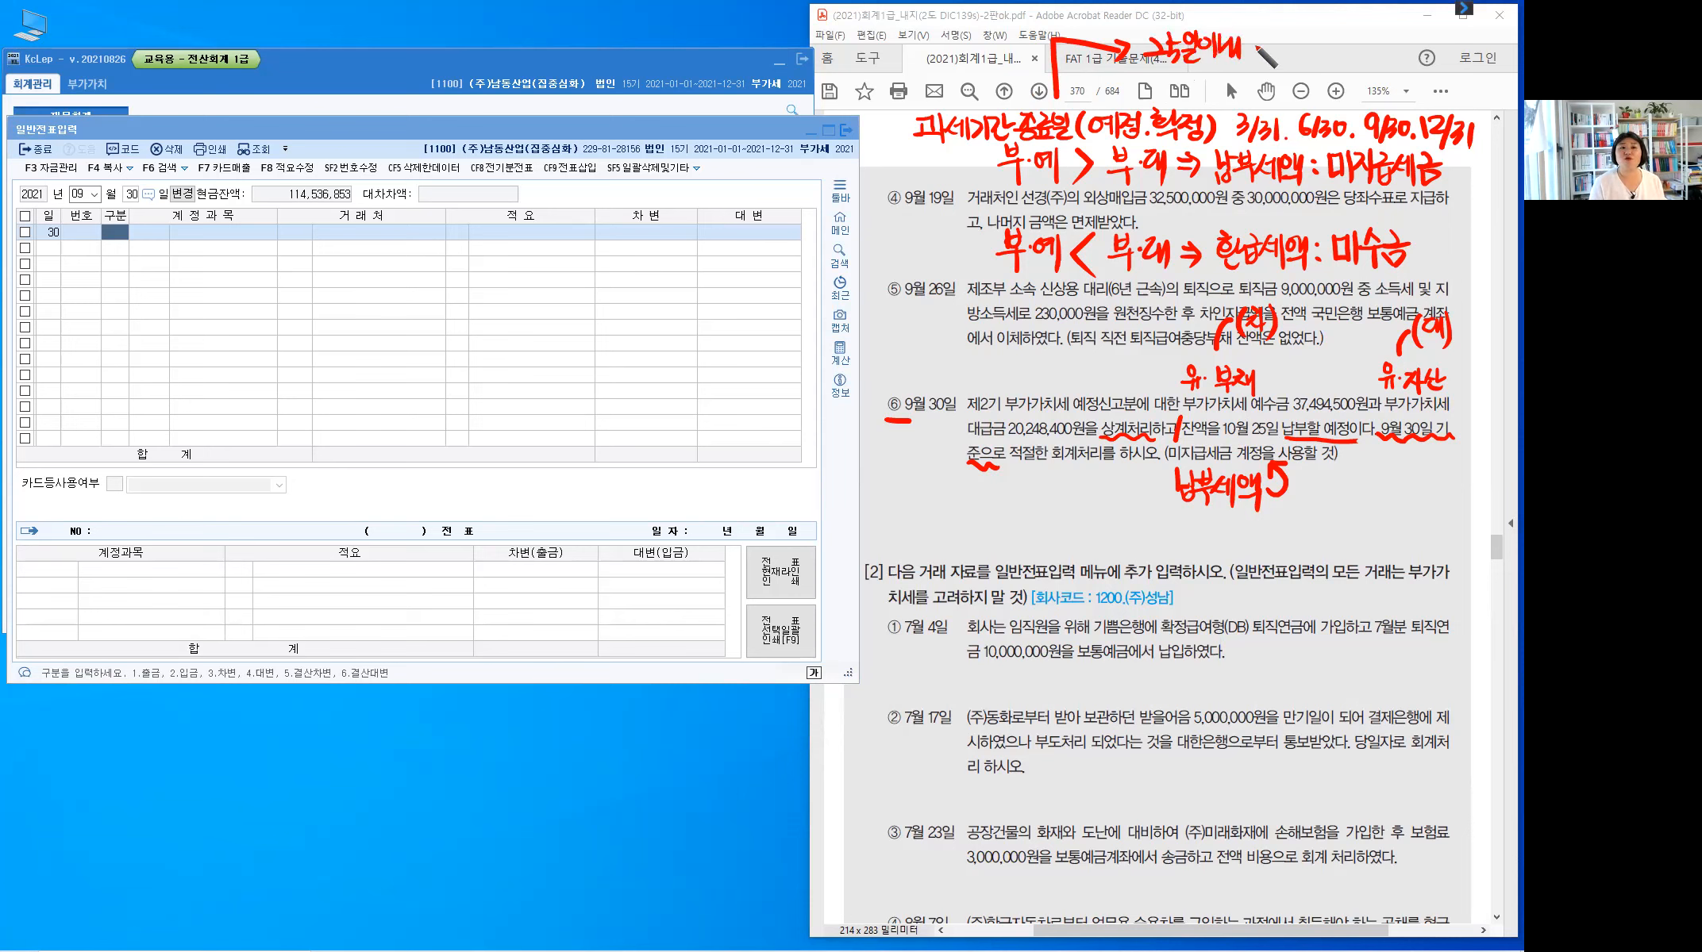
- Handwrite the payment due dates 4/25, 7/25, 10/25 and 익년 1/25 after the deadline note
{"action": "left_click_drag", "start_coordinate": [1274, 33], "coordinate": [1277, 57]}
{"action": "mouse_move", "coordinate": [1292, 38]}
{"action": "left_mouse_down"}
{"action": "mouse_move", "coordinate": [1285, 56]}
{"action": "mouse_move", "coordinate": [1395, 55]}
{"action": "left_mouse_up"}
{"action": "mouse_move", "coordinate": [1406, 40]}
{"action": "left_mouse_down"}
{"action": "mouse_move", "coordinate": [1435, 54]}
{"action": "mouse_move", "coordinate": [1407, 73]}
{"action": "mouse_move", "coordinate": [1424, 92]}
{"action": "mouse_move", "coordinate": [1485, 75]}
{"action": "left_mouse_up"}
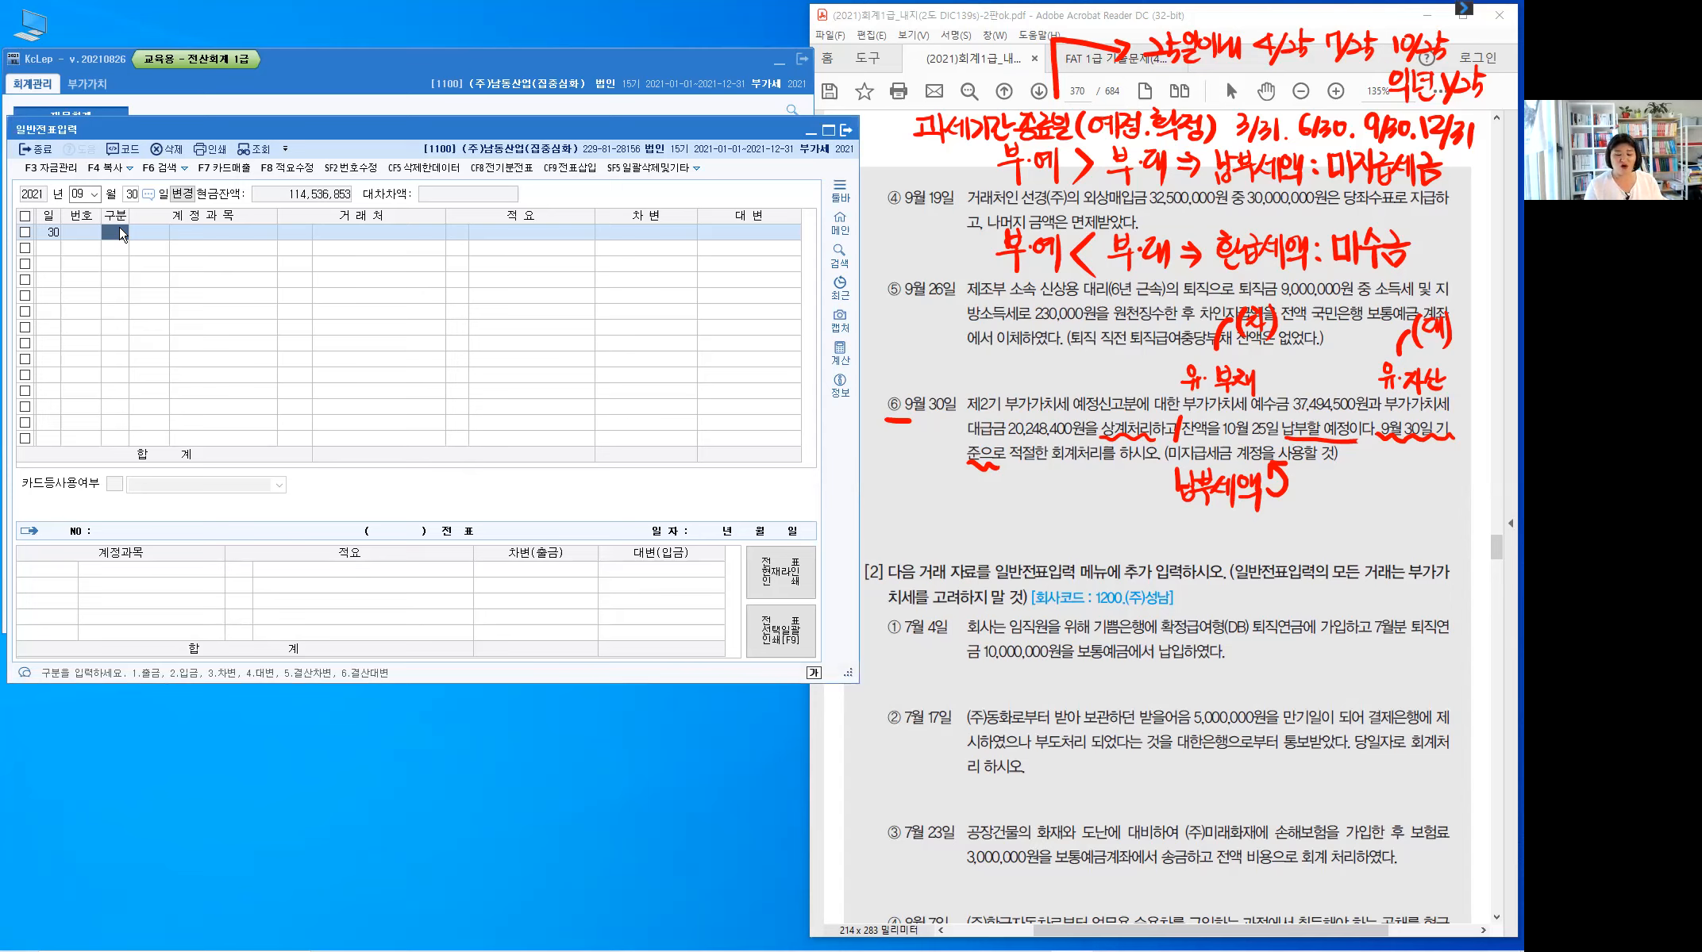
- Enter the September 30 debit line for account 0255 부가세예수금 with 37,494,500 and no trading partner
{"action": "type", "text": "3"}
{"action": "key", "text": "Return"}
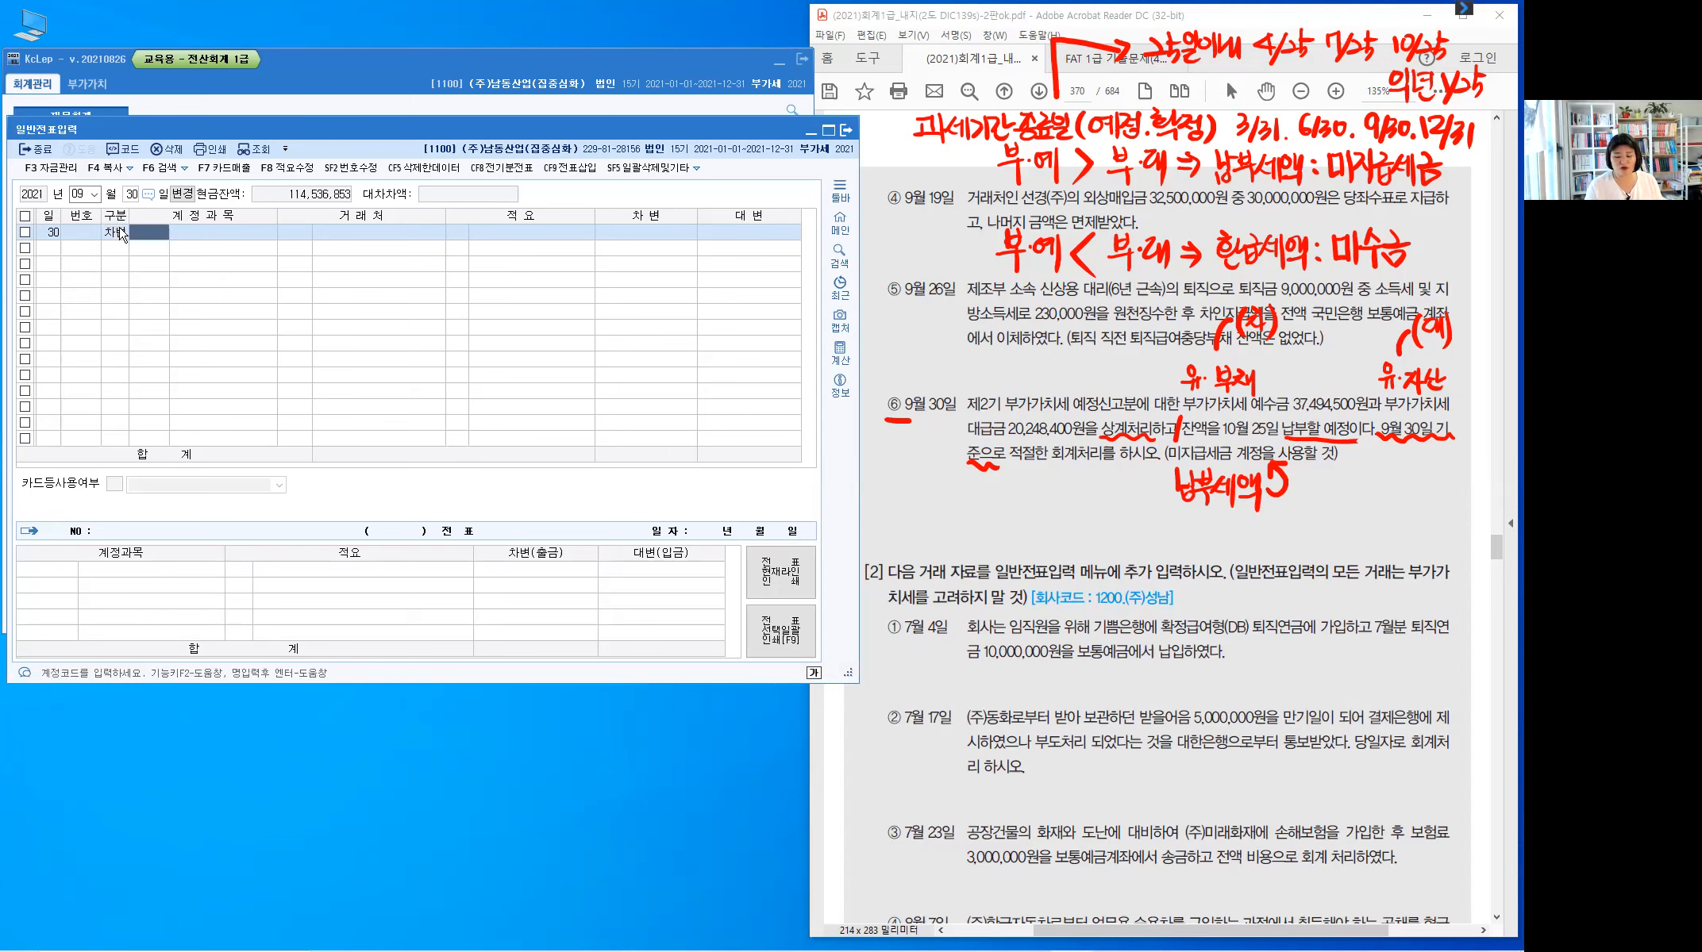
{"action": "type", "text": "255"}
{"action": "key", "text": "Return"}
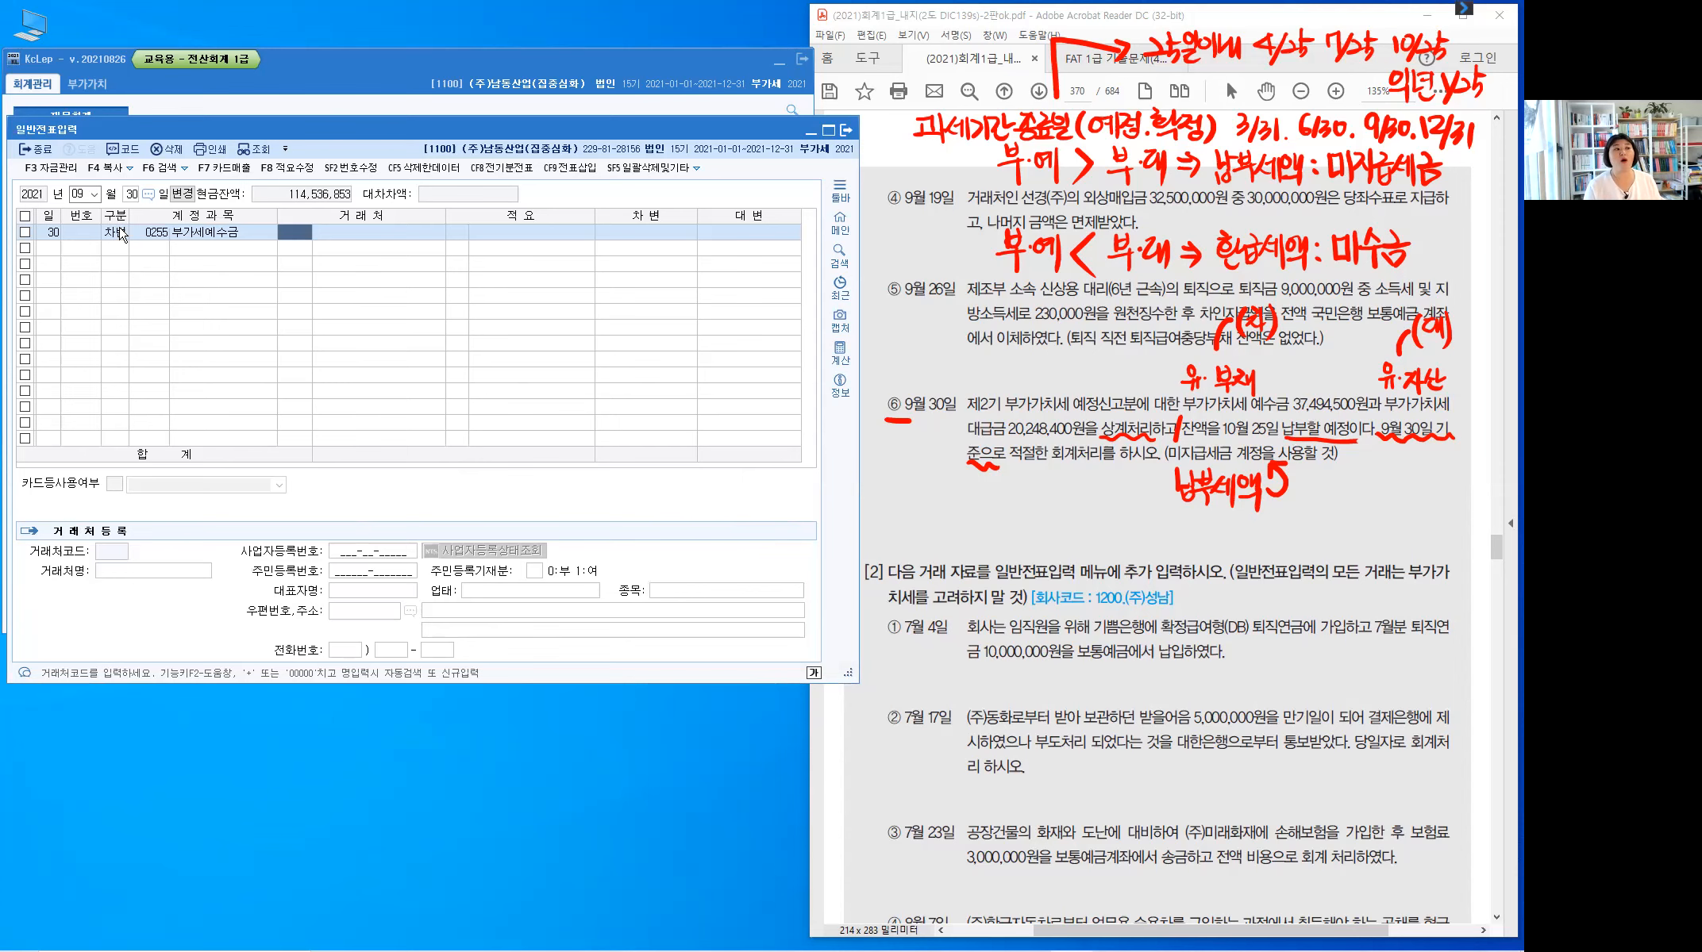
{"action": "key", "text": "Return"}
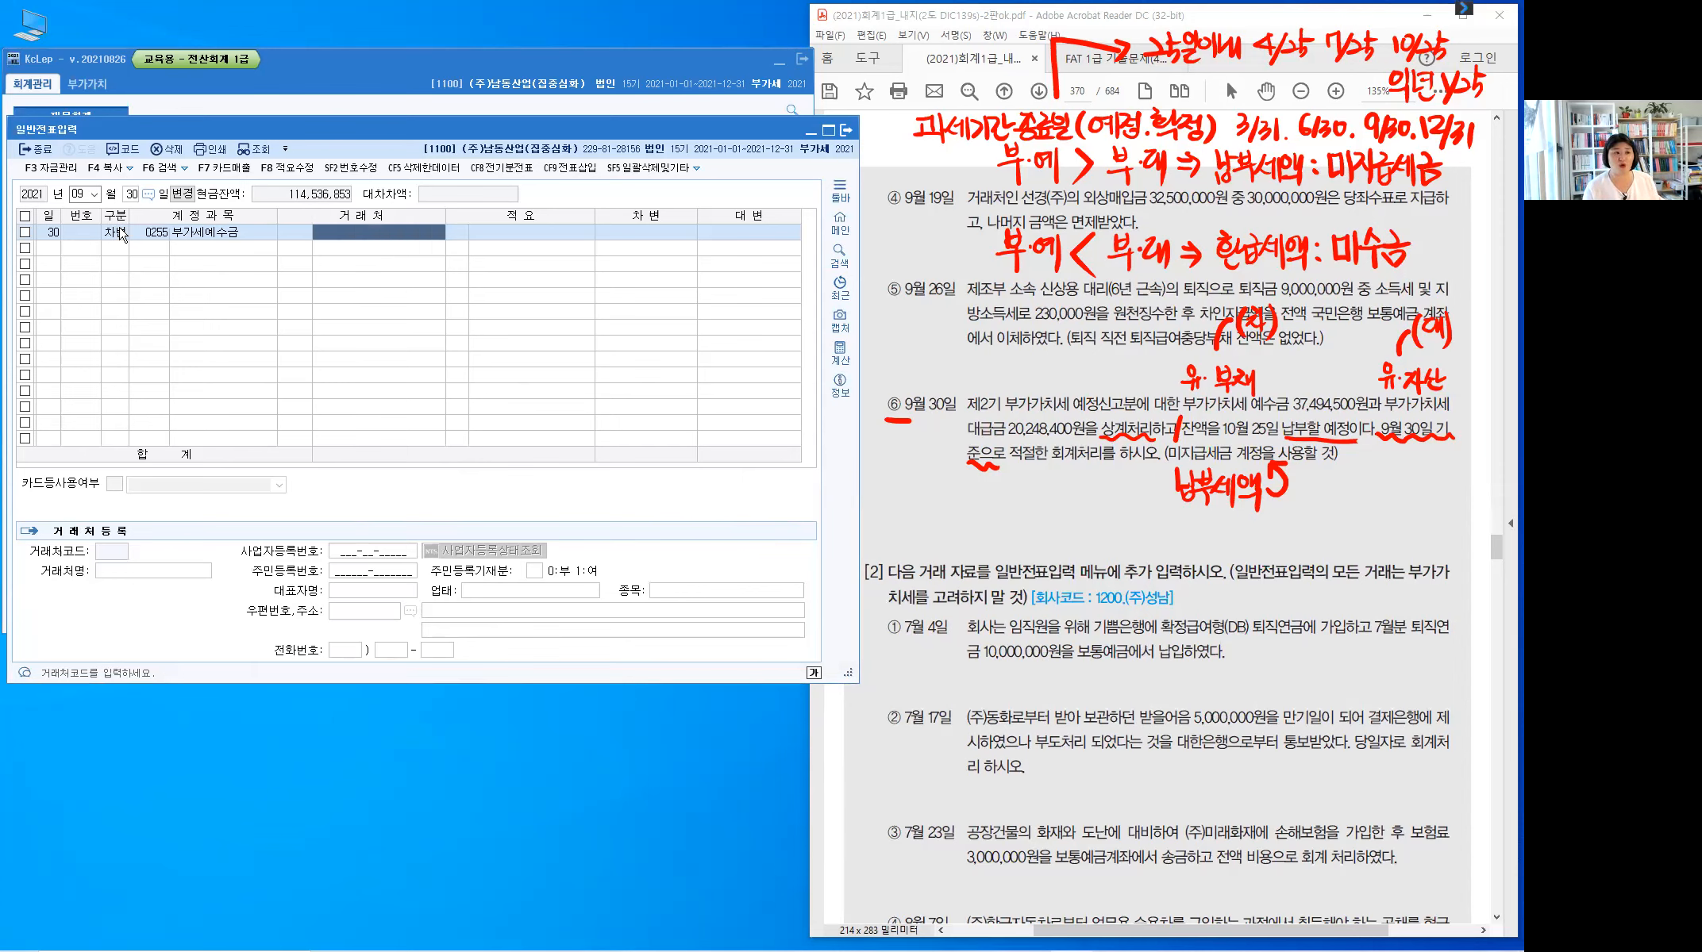
{"action": "key", "text": "Return"}
{"action": "key", "text": "Return"}
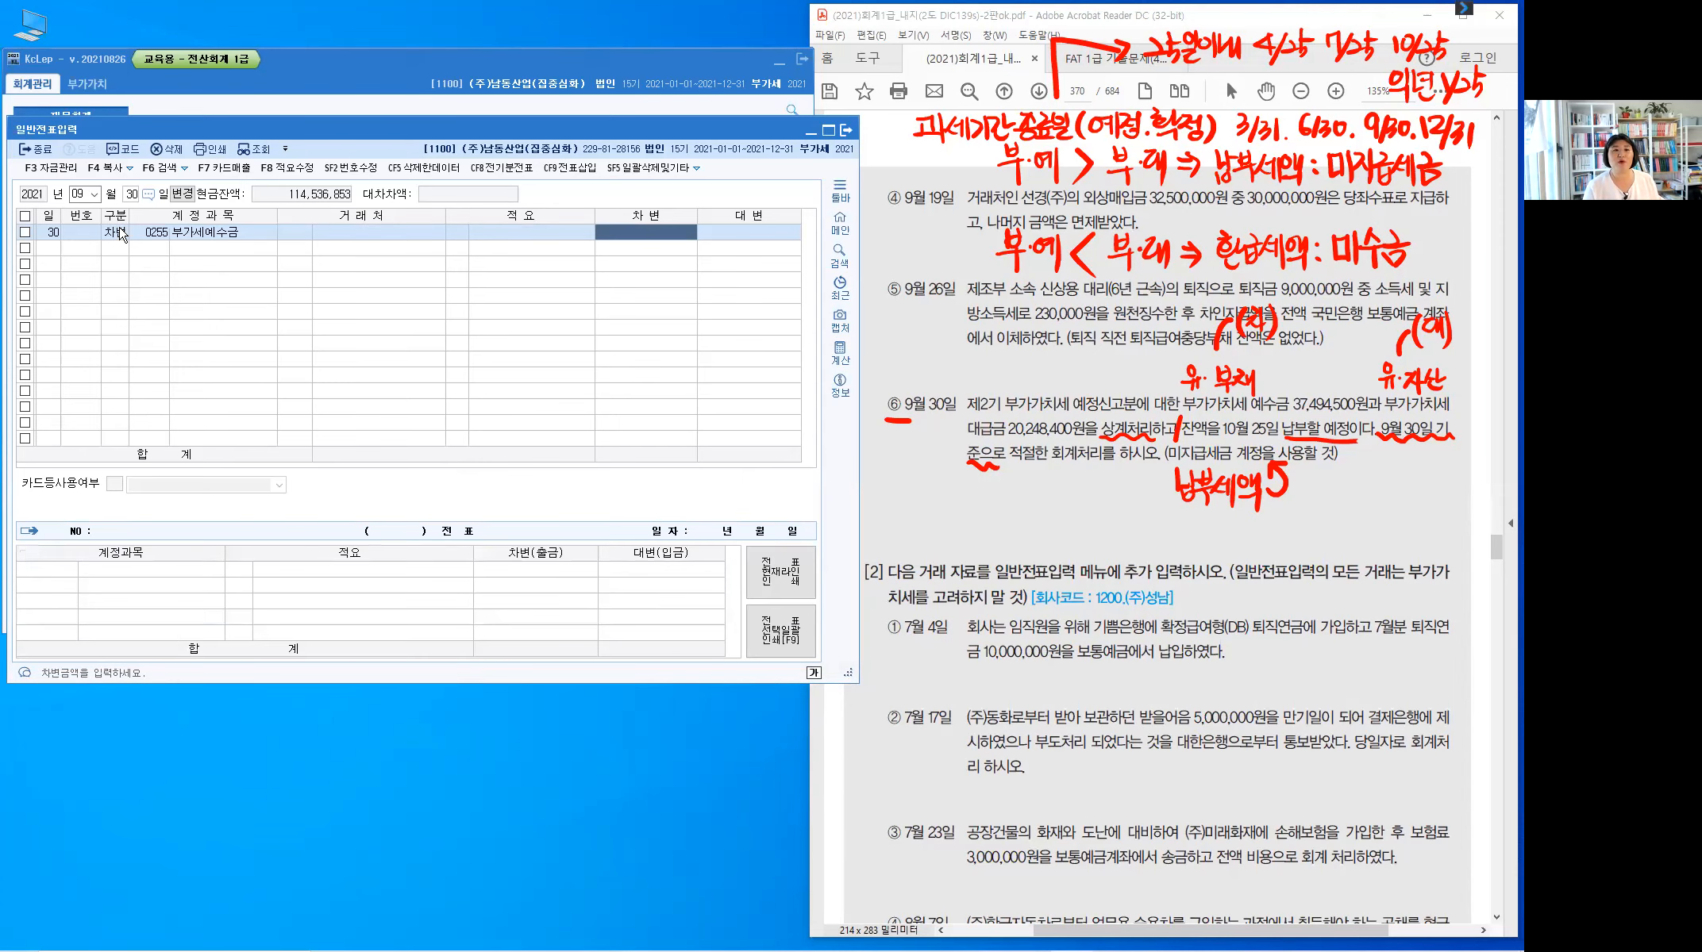
{"action": "type", "text": "37"}
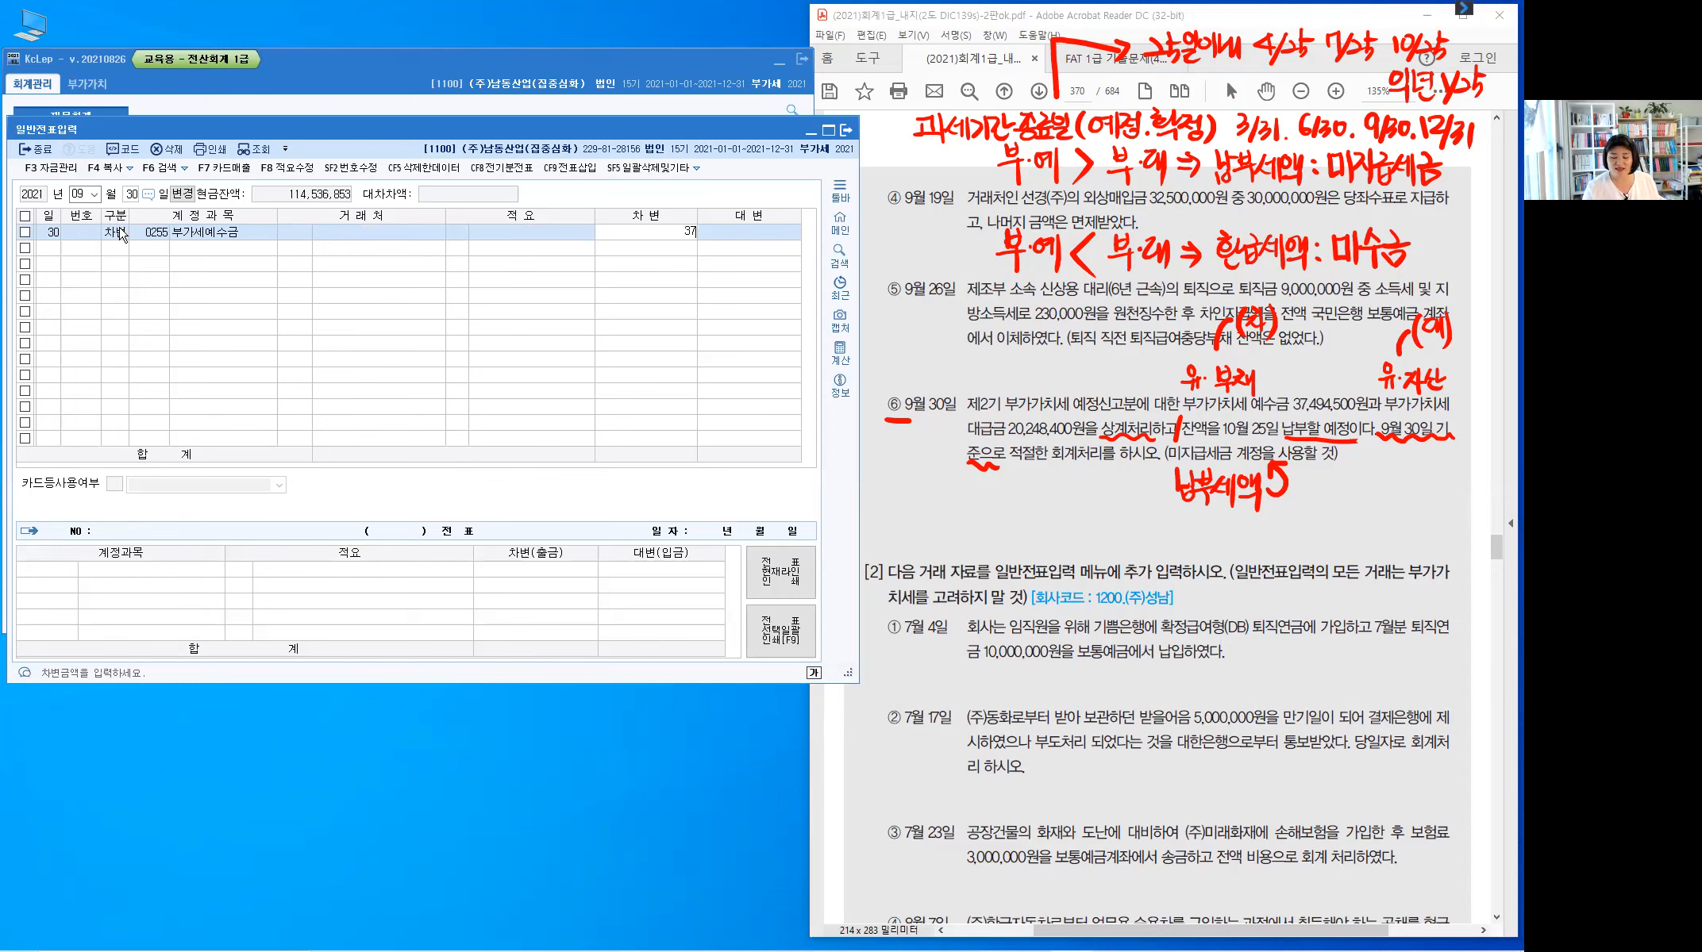
{"action": "type", "text": ",494,500"}
{"action": "key", "text": "Return"}
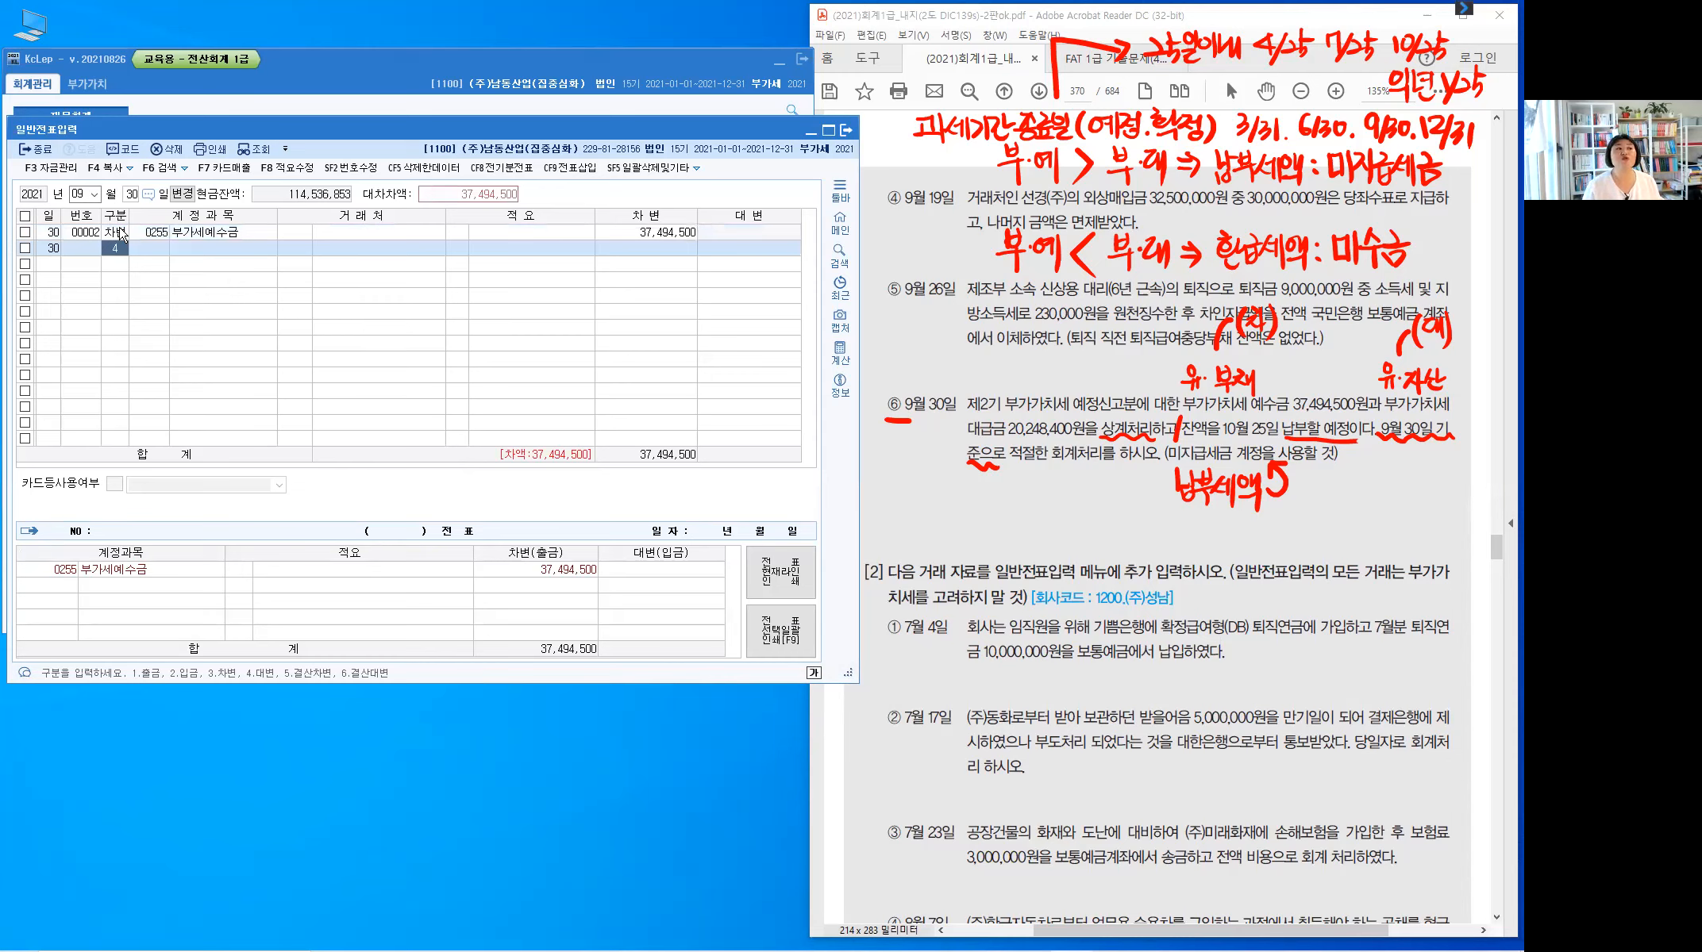
- Add a credit line for account 0135 부가세대급금 with the amount 20,248,400
{"action": "type", "text": "4"}
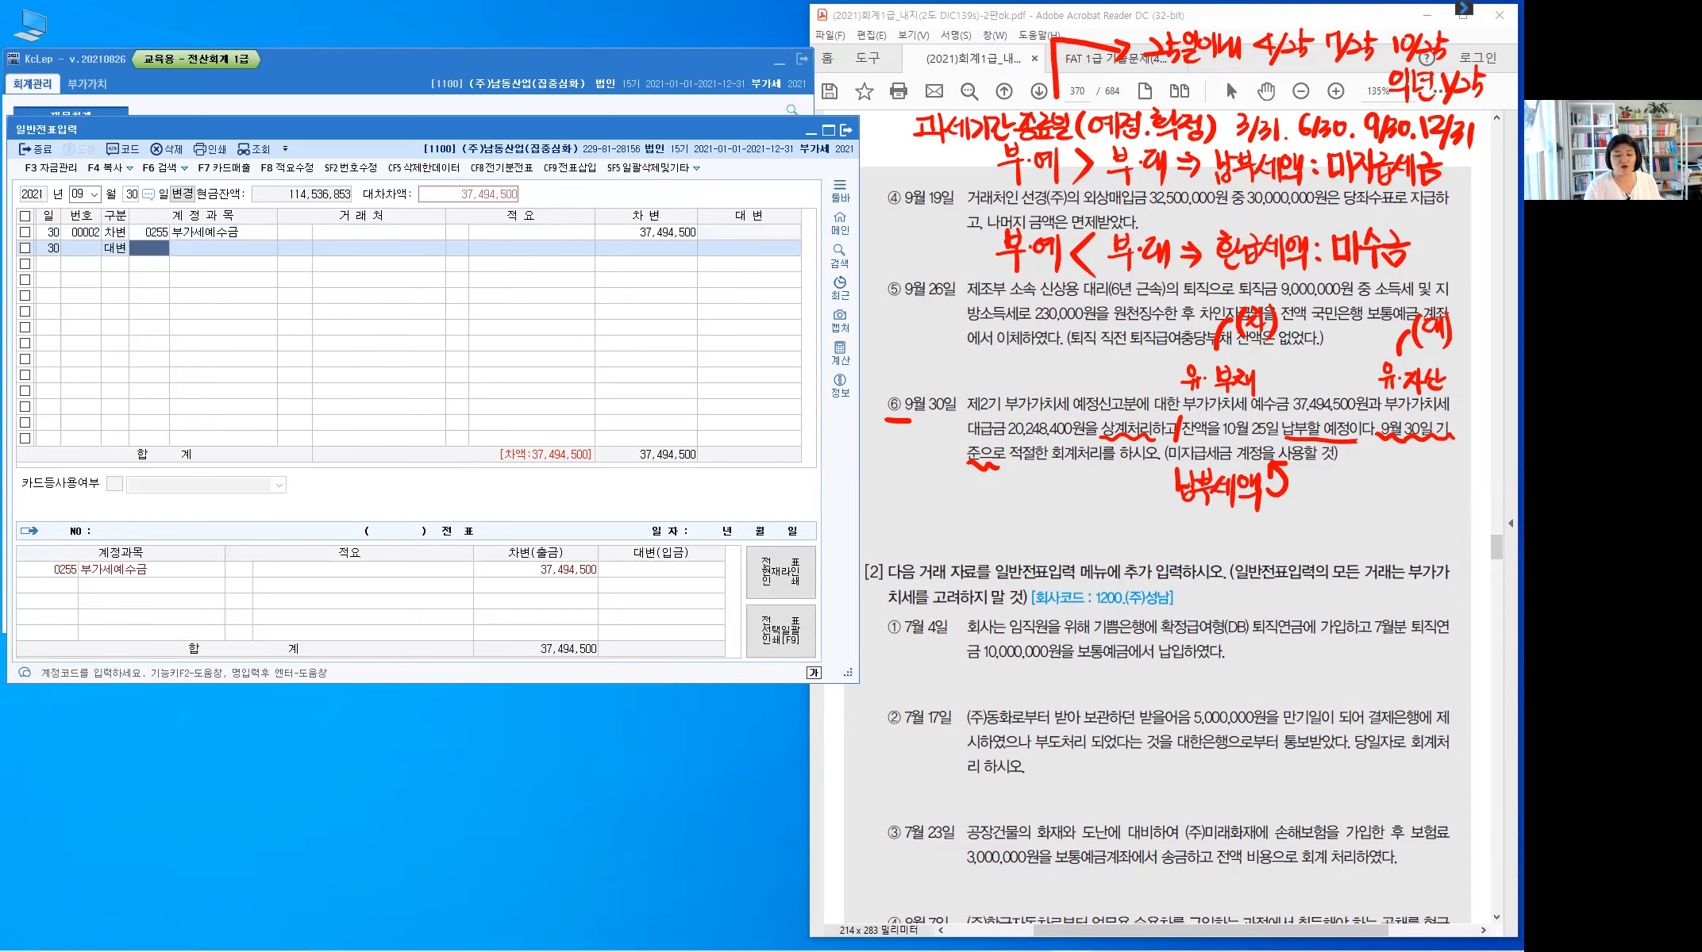
{"action": "type", "text": "135"}
{"action": "key", "text": "Return"}
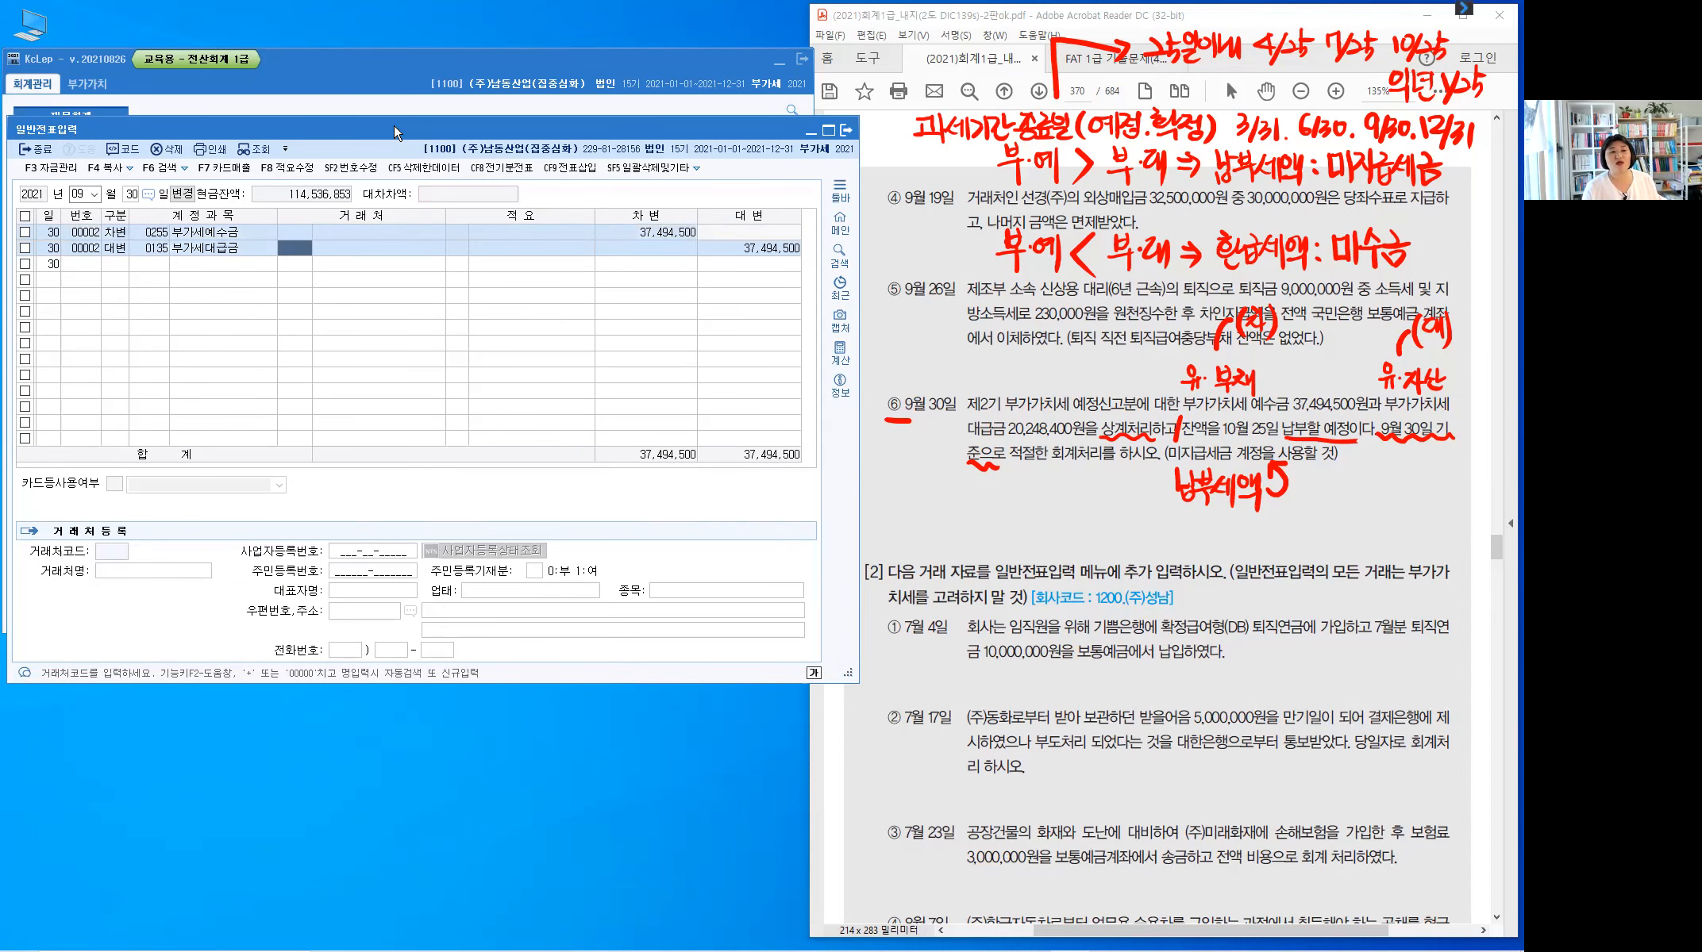
{"action": "key", "text": "Return"}
{"action": "key", "text": "Return"}
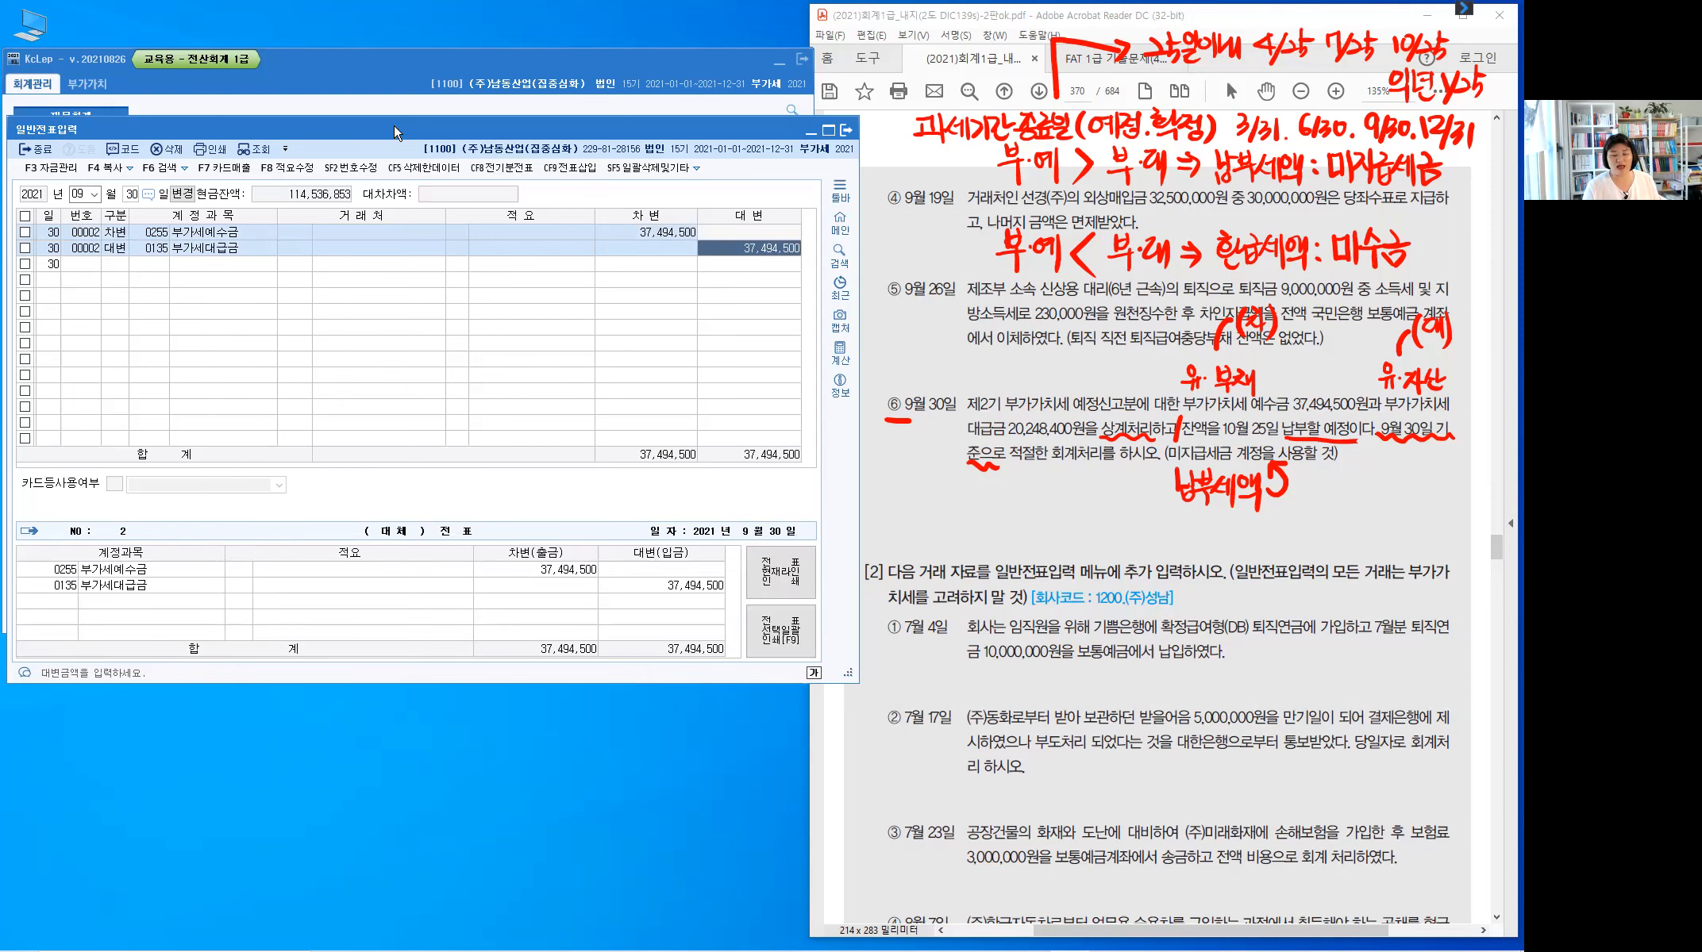
{"action": "type", "text": "20,"}
{"action": "type", "text": "24"}
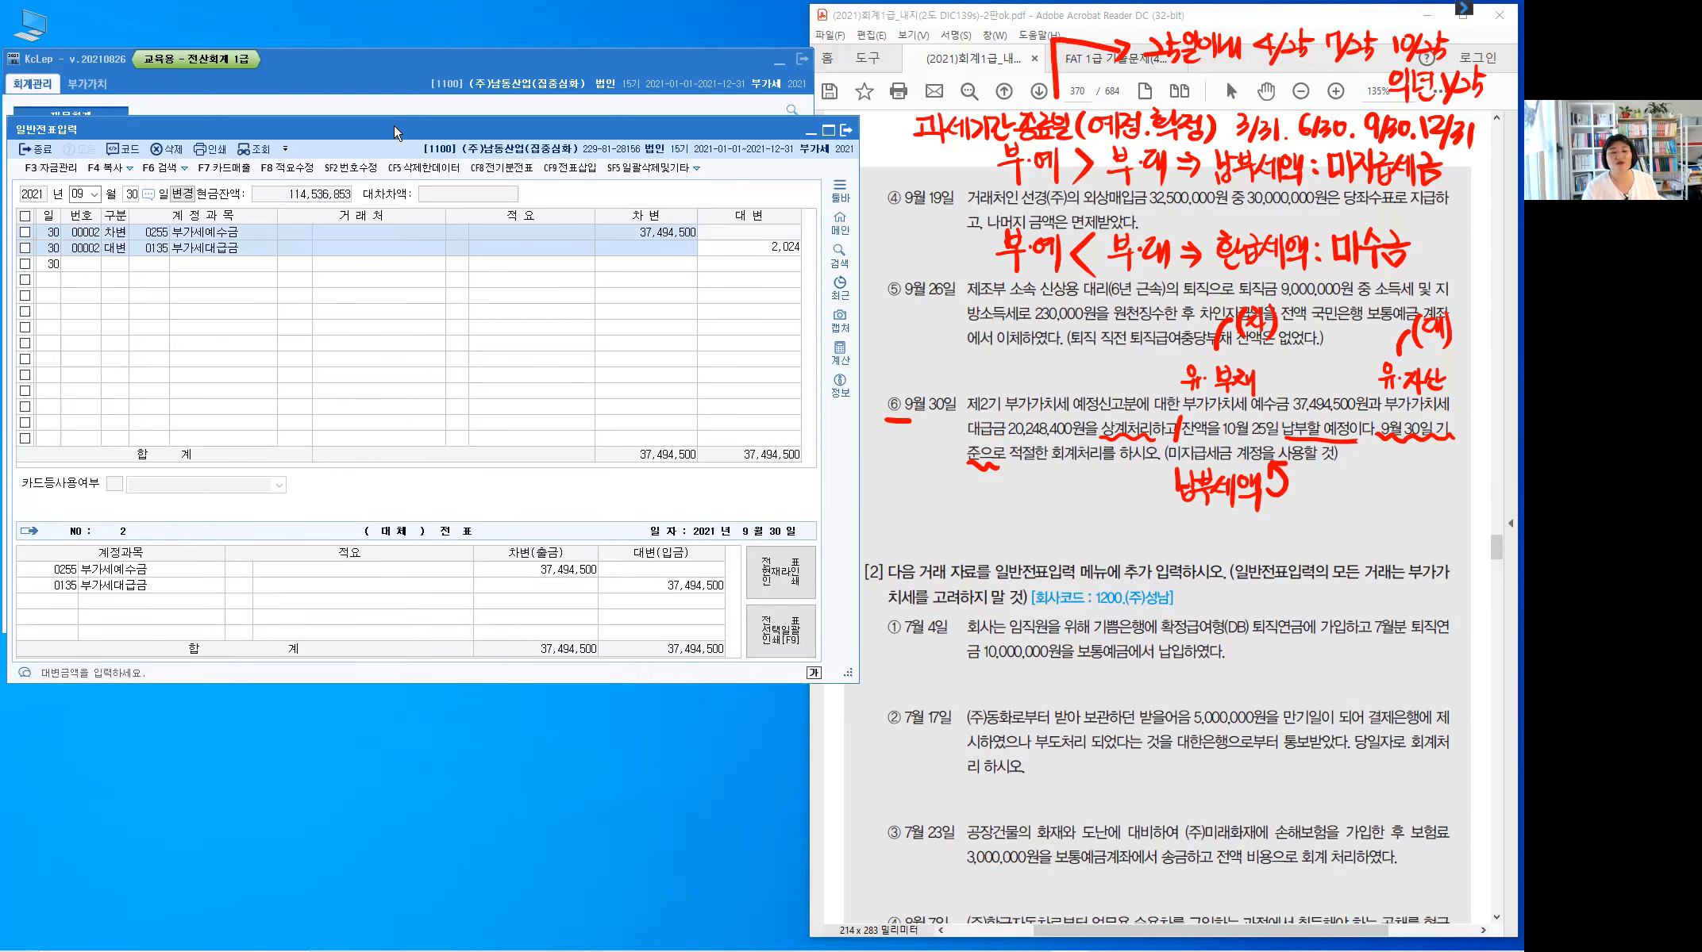
{"action": "type", "text": "8,400"}
{"action": "key", "text": "Return"}
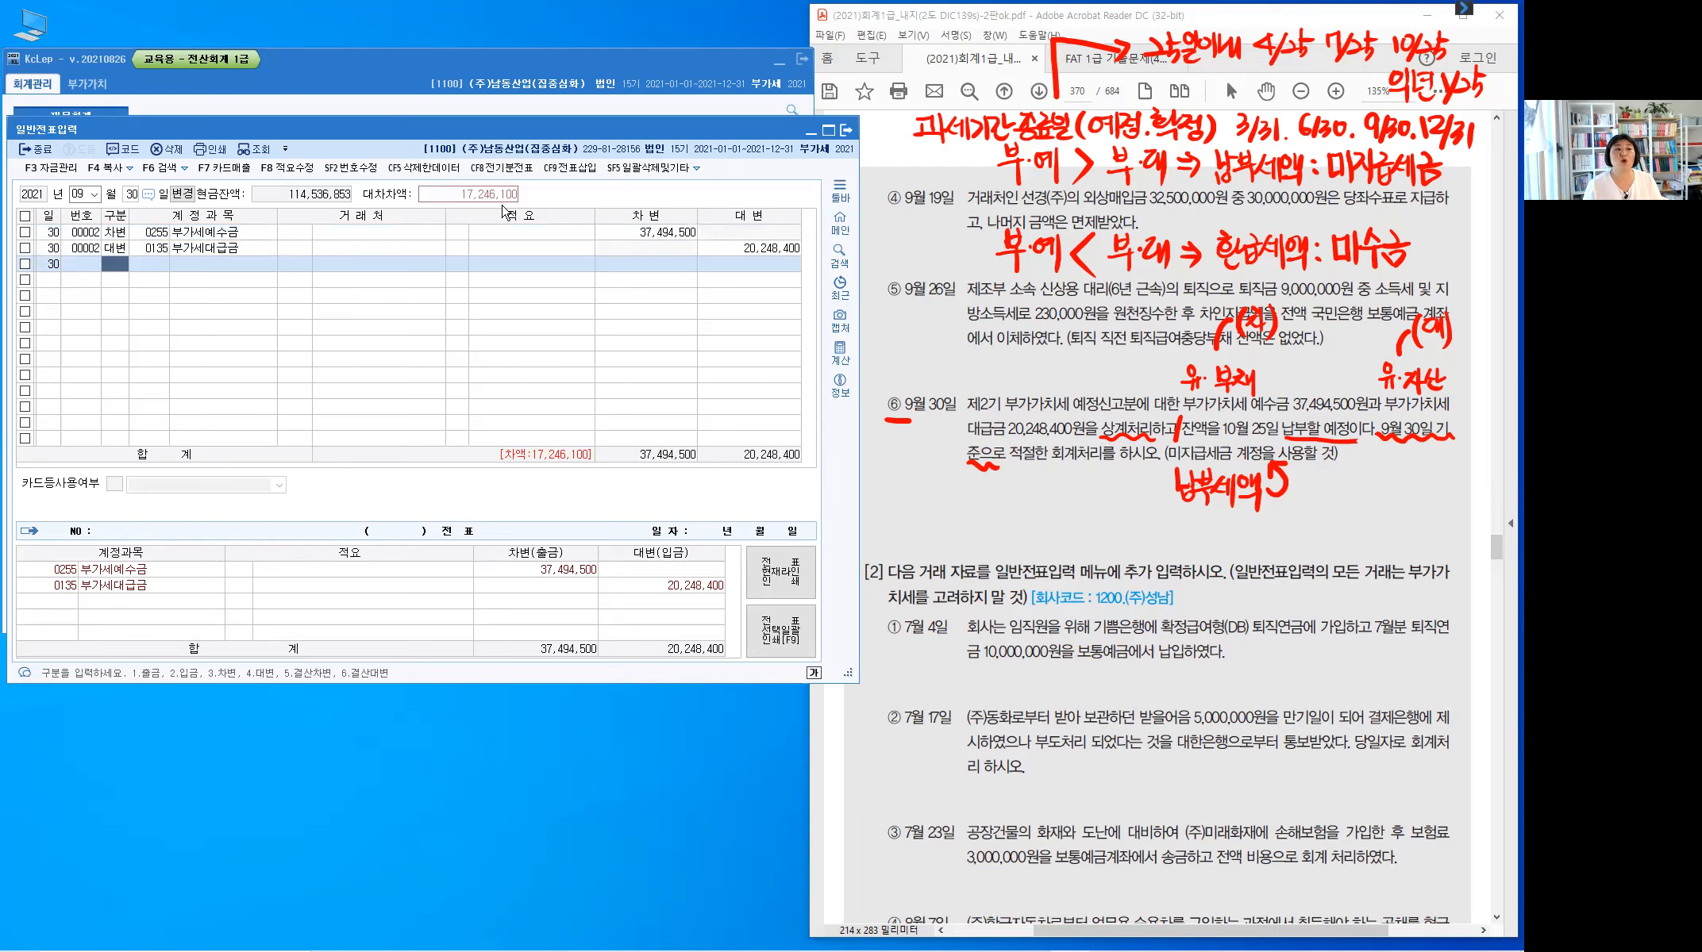
- Add a credit line for 0261 미지급세금, found by searching 미지급, with the balancing amount 17,246,100
{"action": "right_click", "coordinate": [507, 200]}
{"action": "key", "text": "4"}
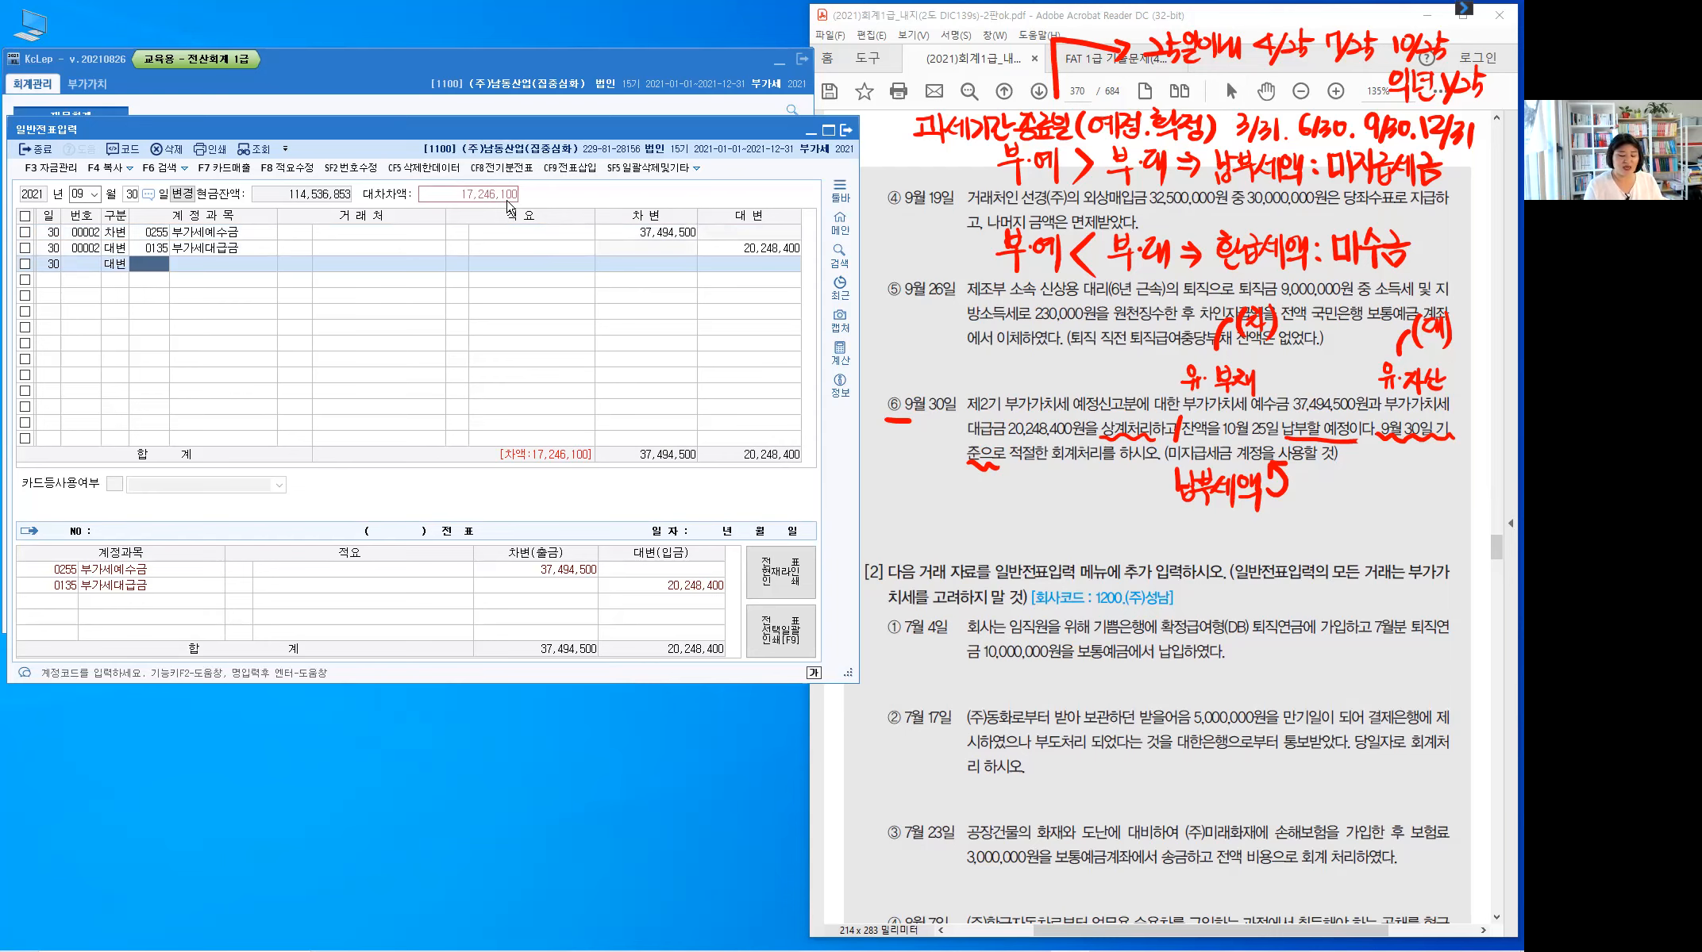
{"action": "key", "text": "Hangul"}
{"action": "type", "text": "미지"}
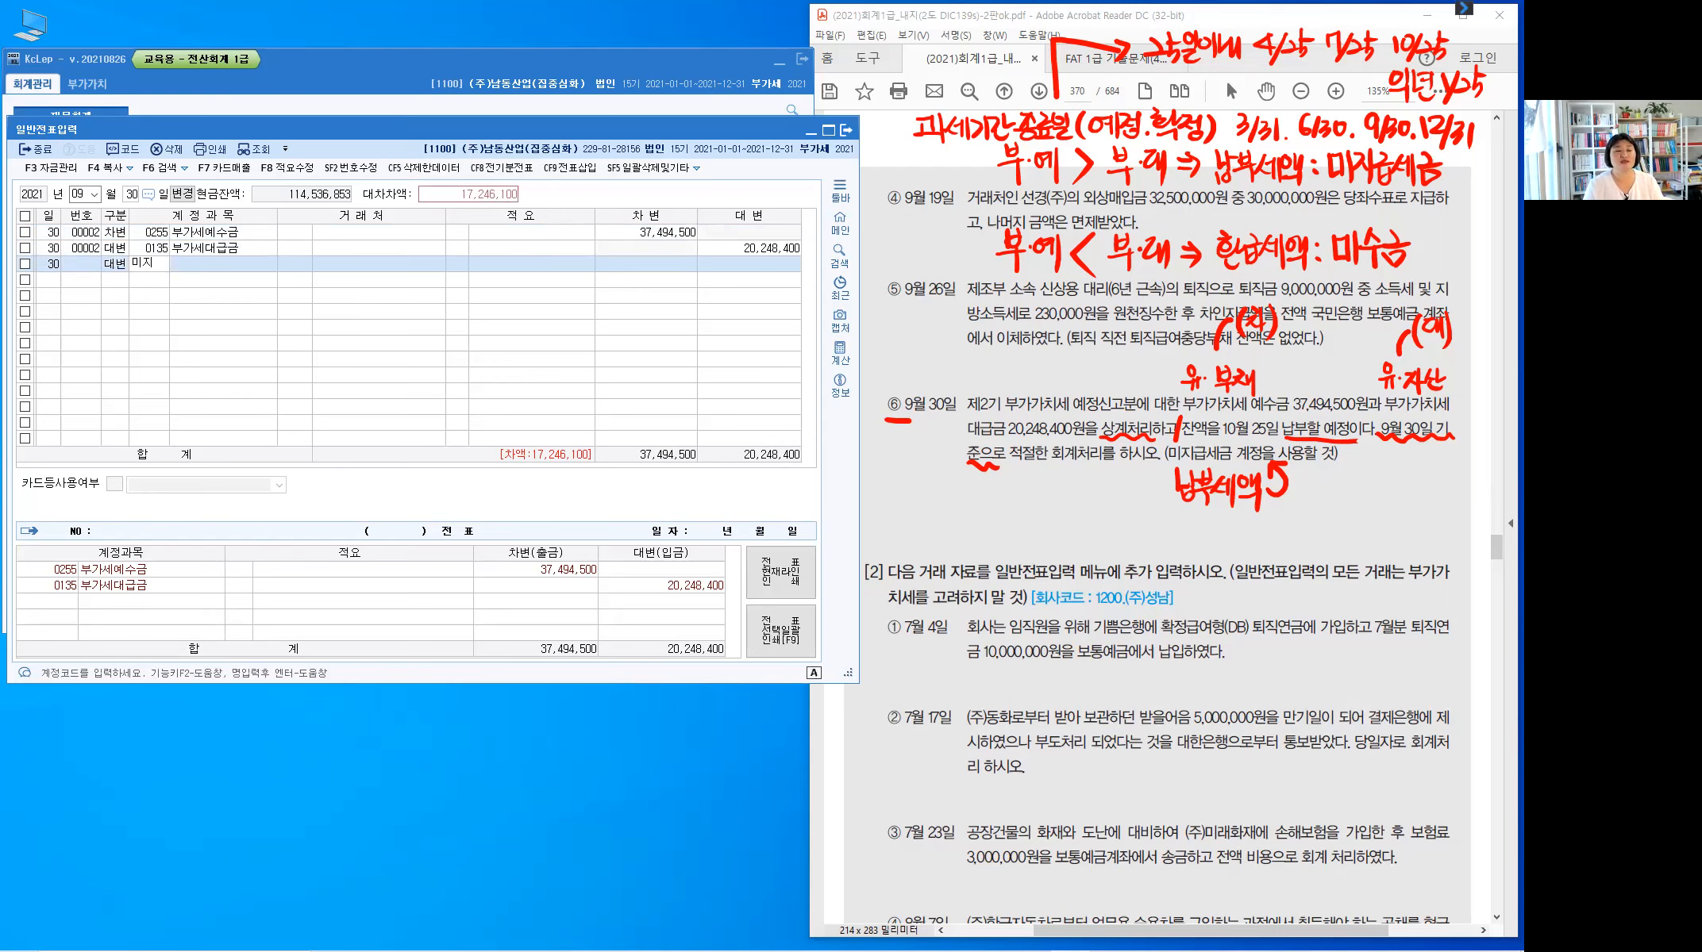
{"action": "type", "text": "급"}
{"action": "key", "text": "Return"}
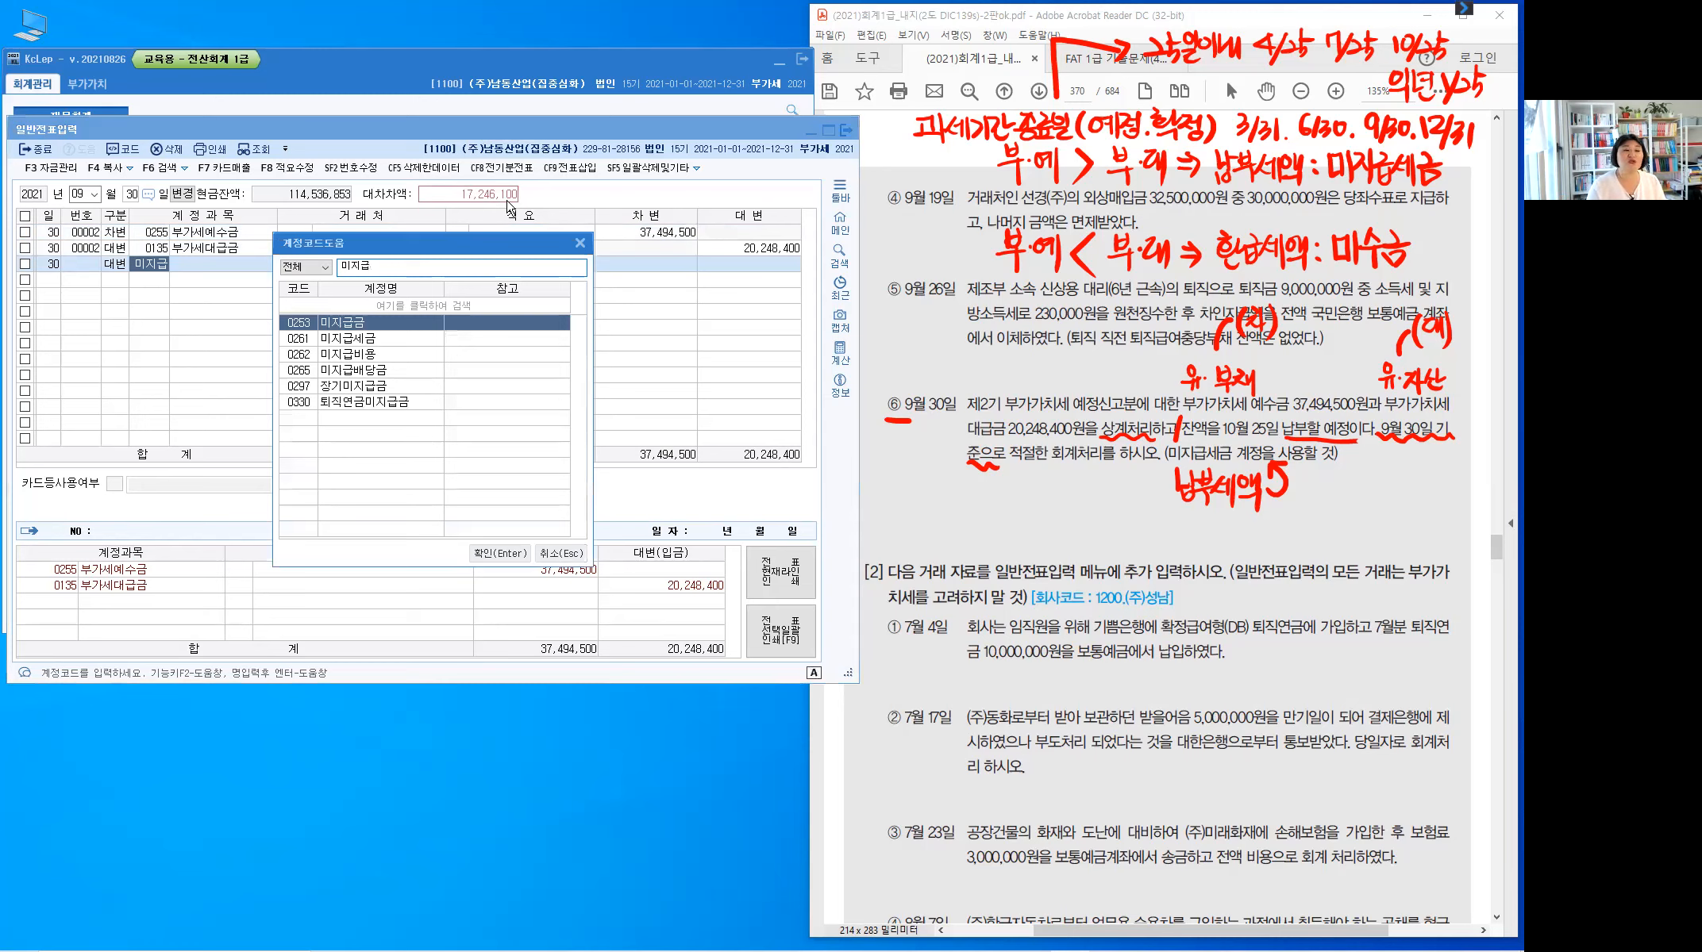
{"action": "key", "text": "Down"}
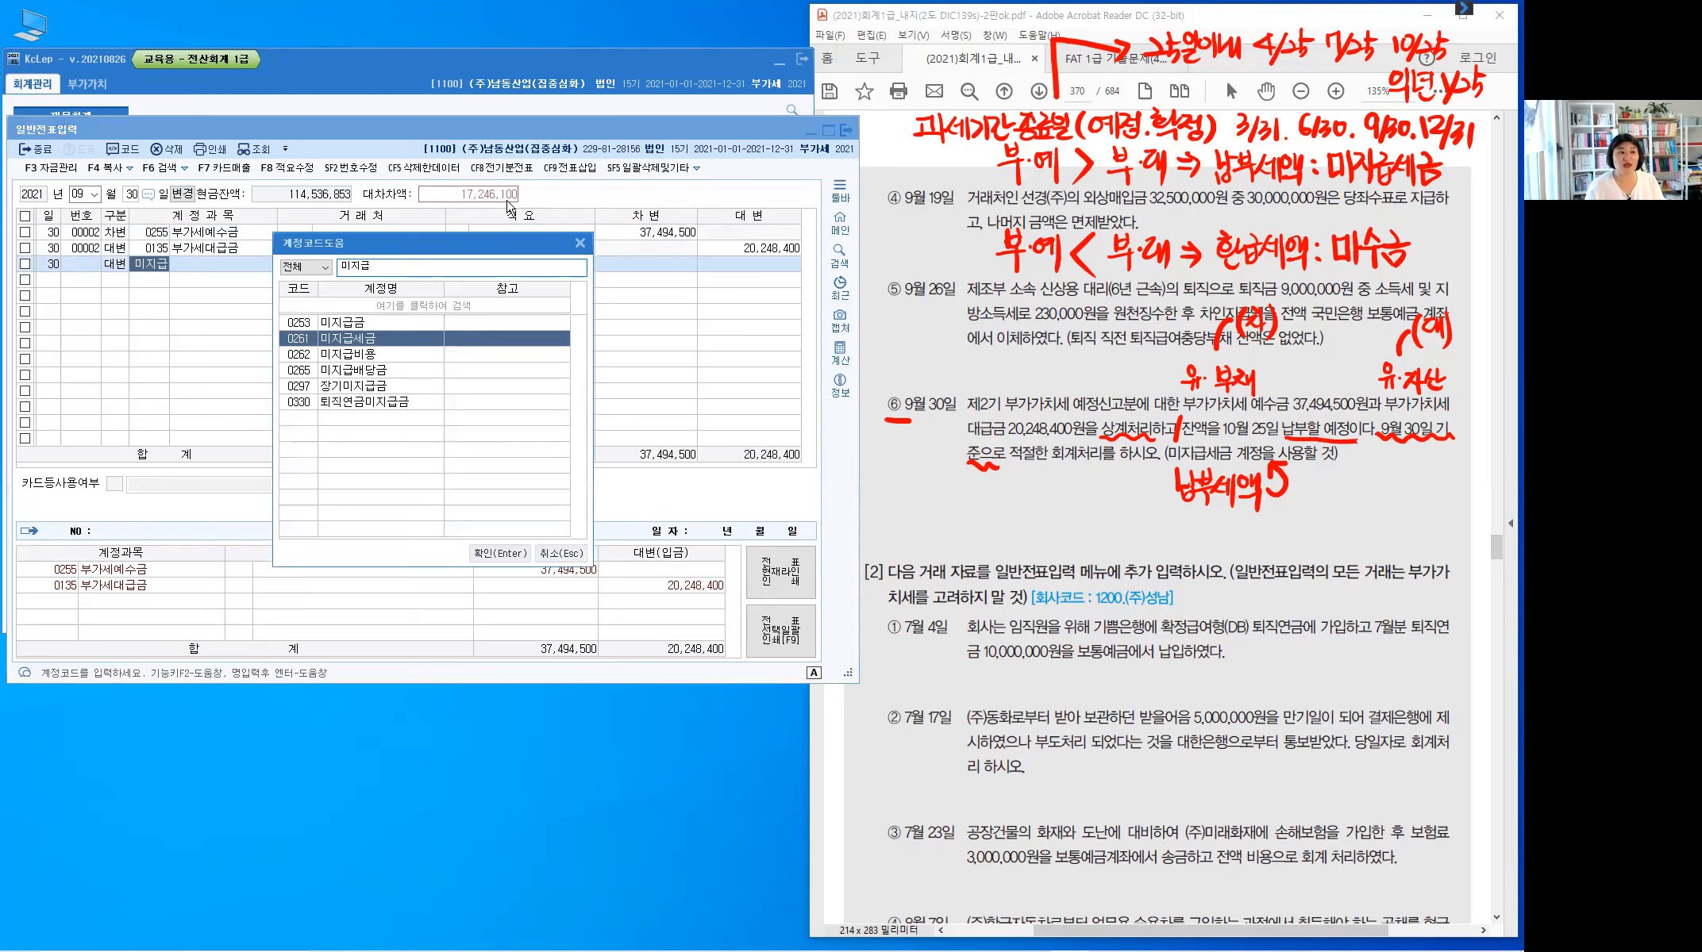
{"action": "key", "text": "Return"}
{"action": "key", "text": "Return"}
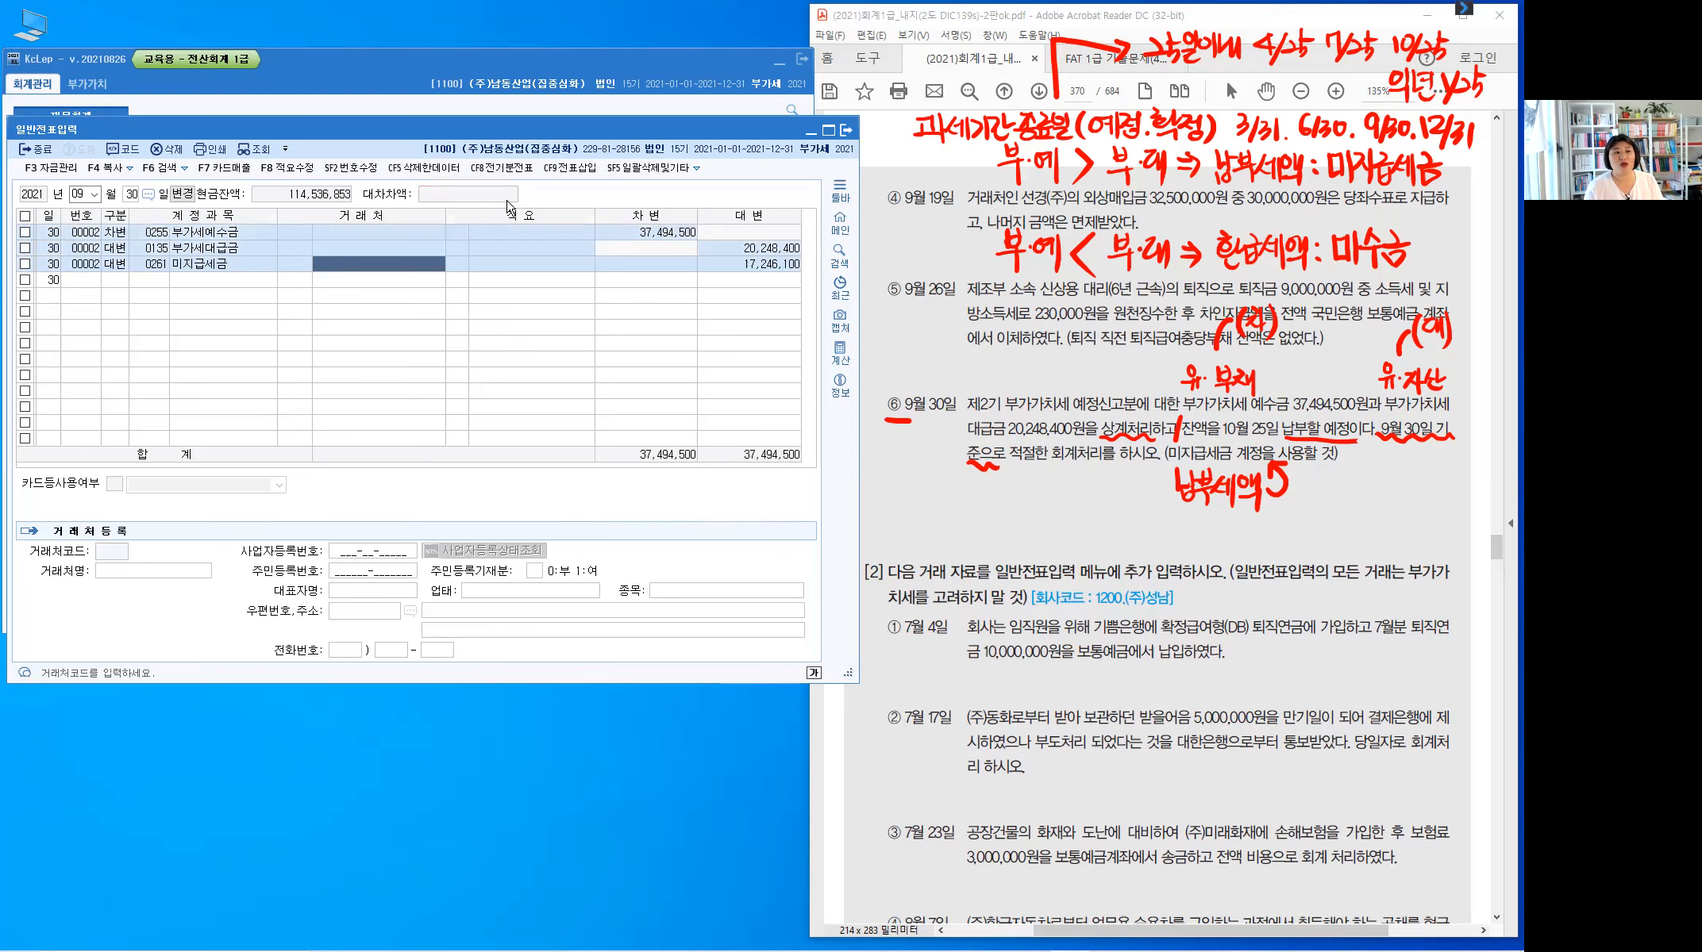
{"action": "key", "text": "Return"}
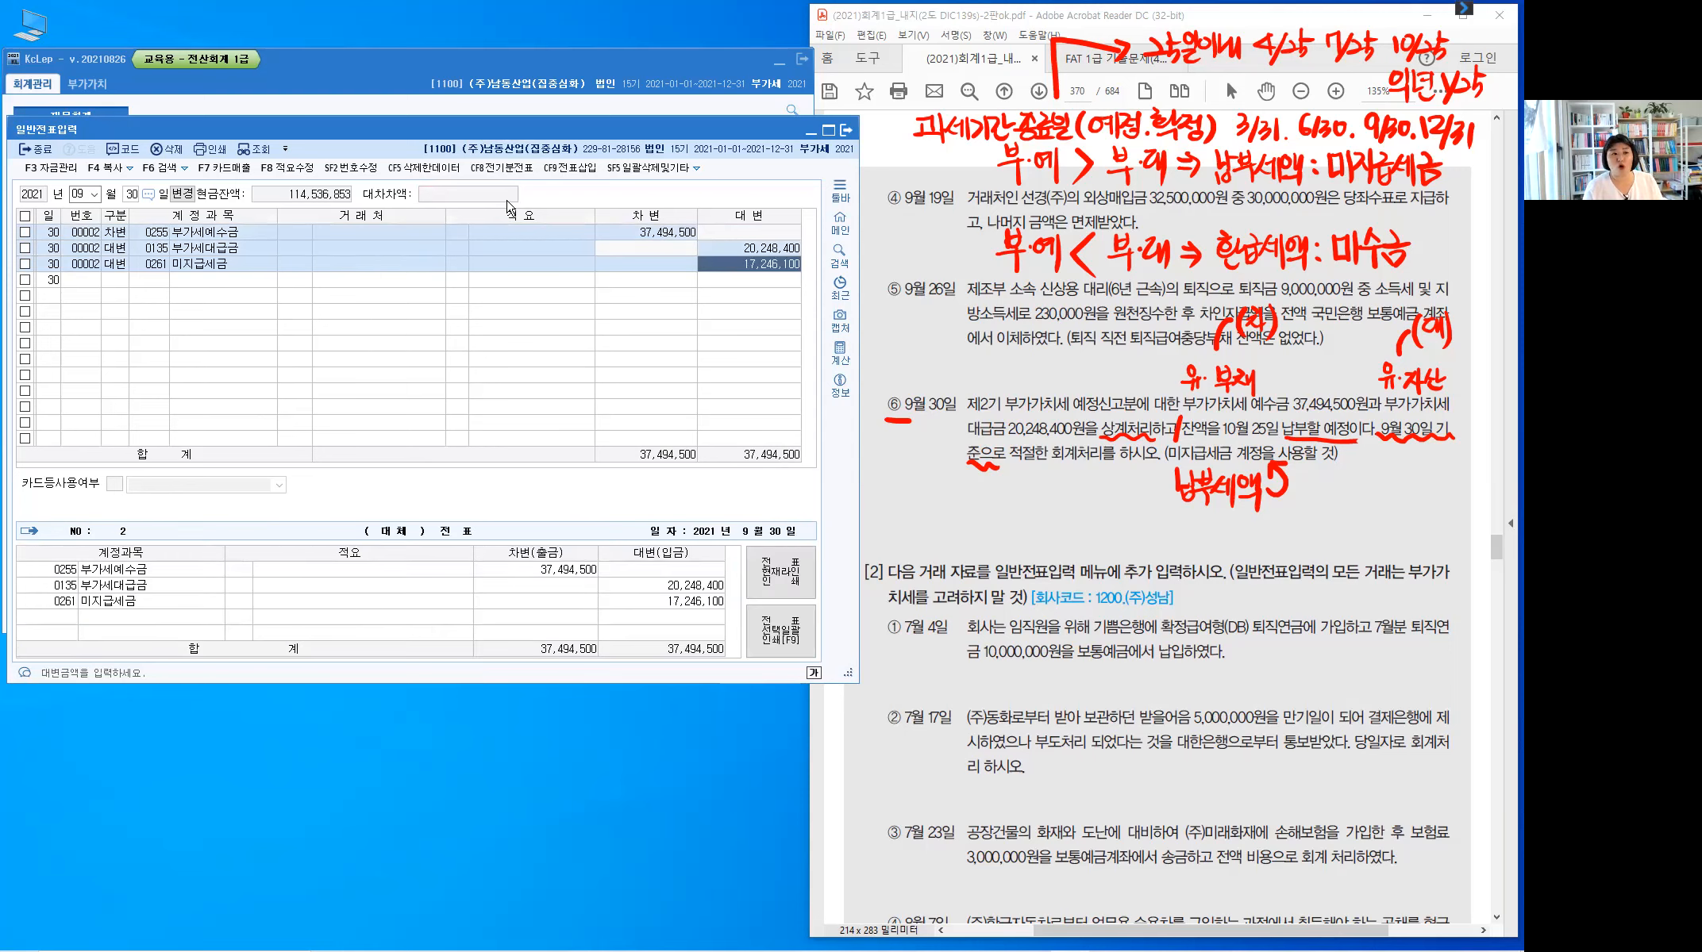
{"action": "key", "text": "Return"}
{"action": "key", "text": "Up"}
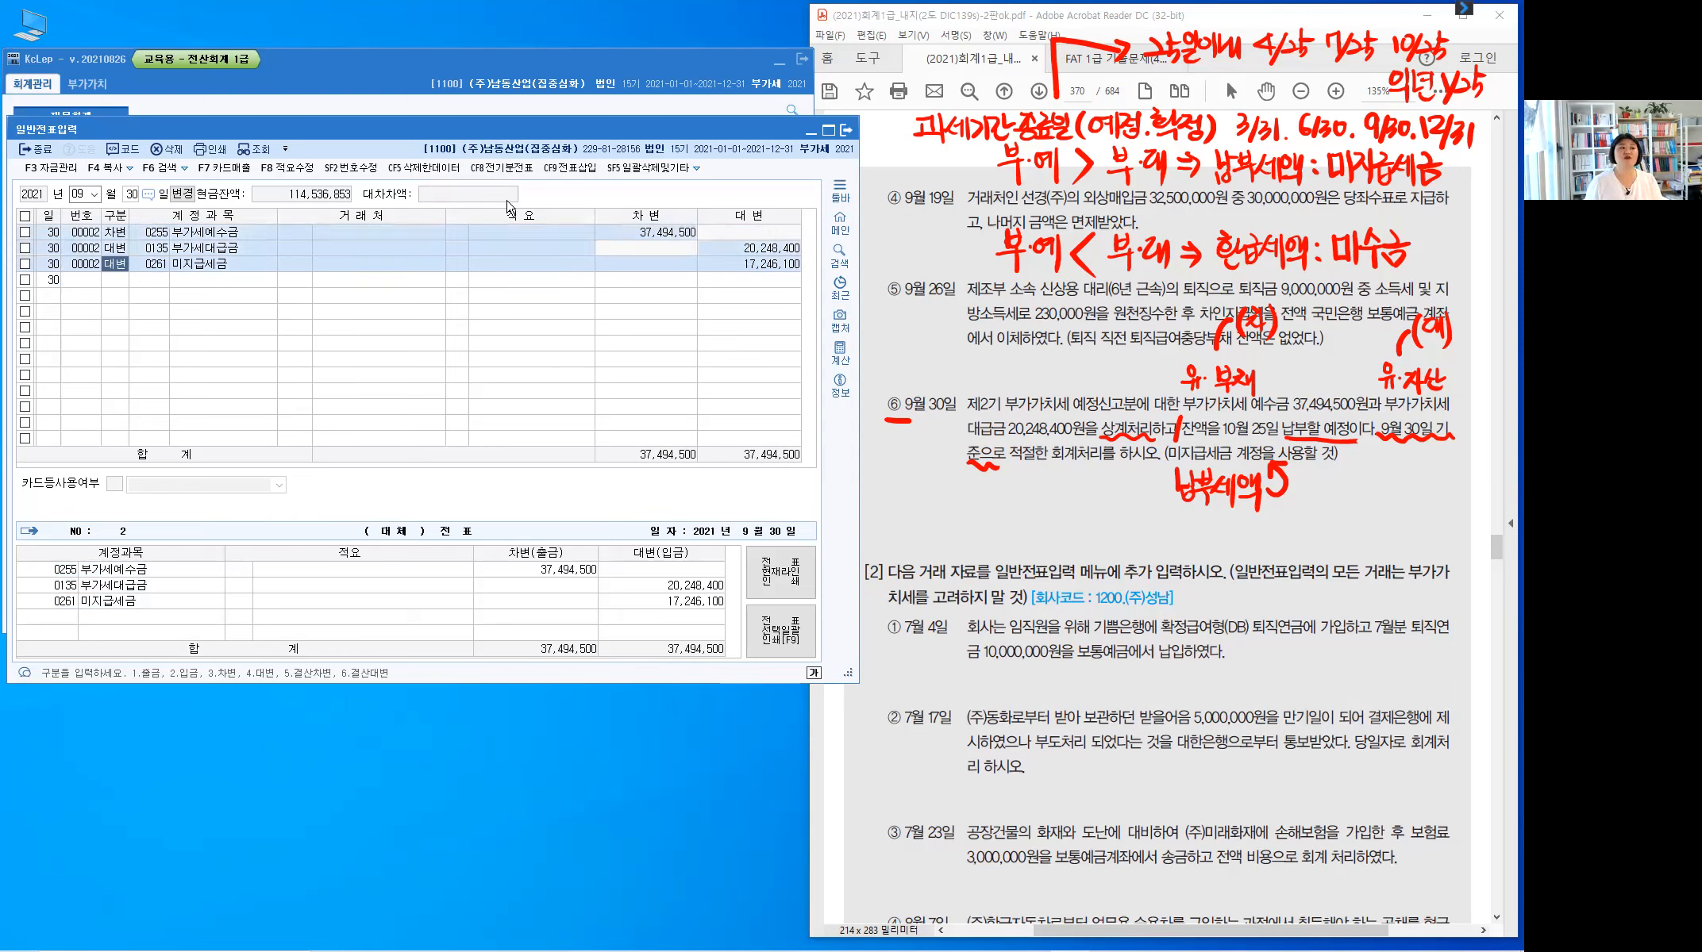